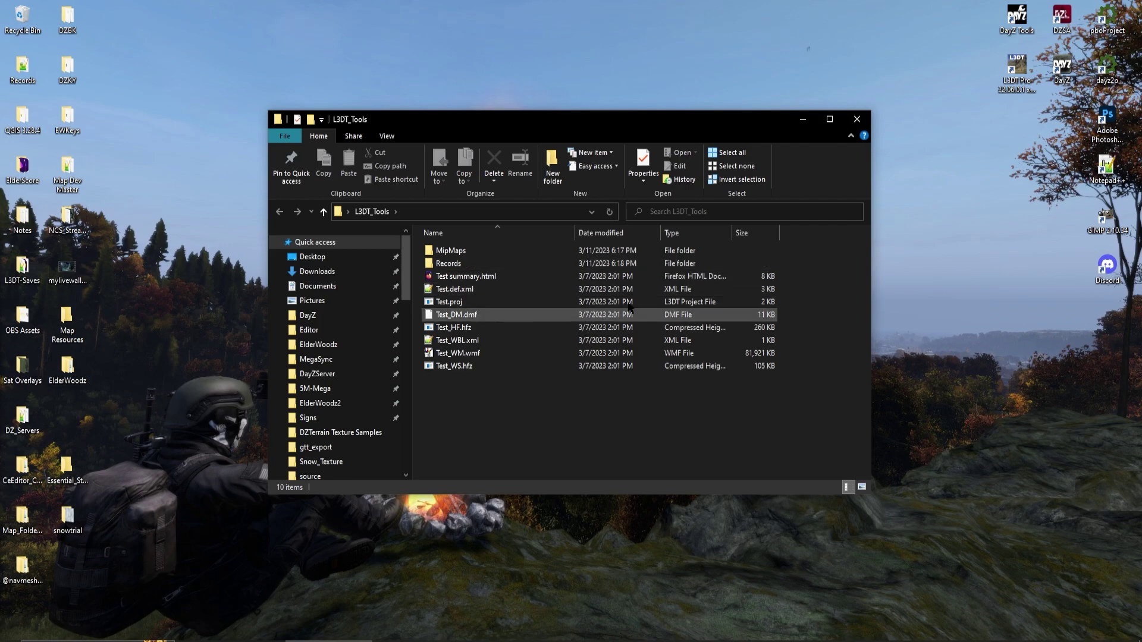
Minimize the L3DT_Tools folder window and move the folder's desktop icon to the end of the second icon column
left_click_drag(557, 119, 570, 136)
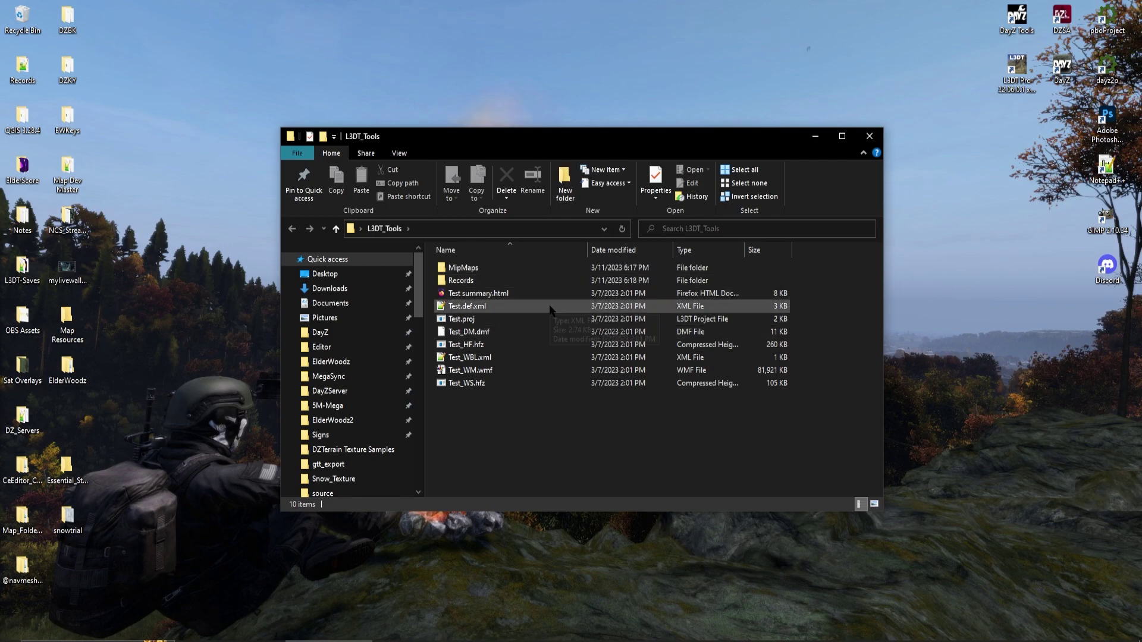
left_click_drag(535, 136, 529, 142)
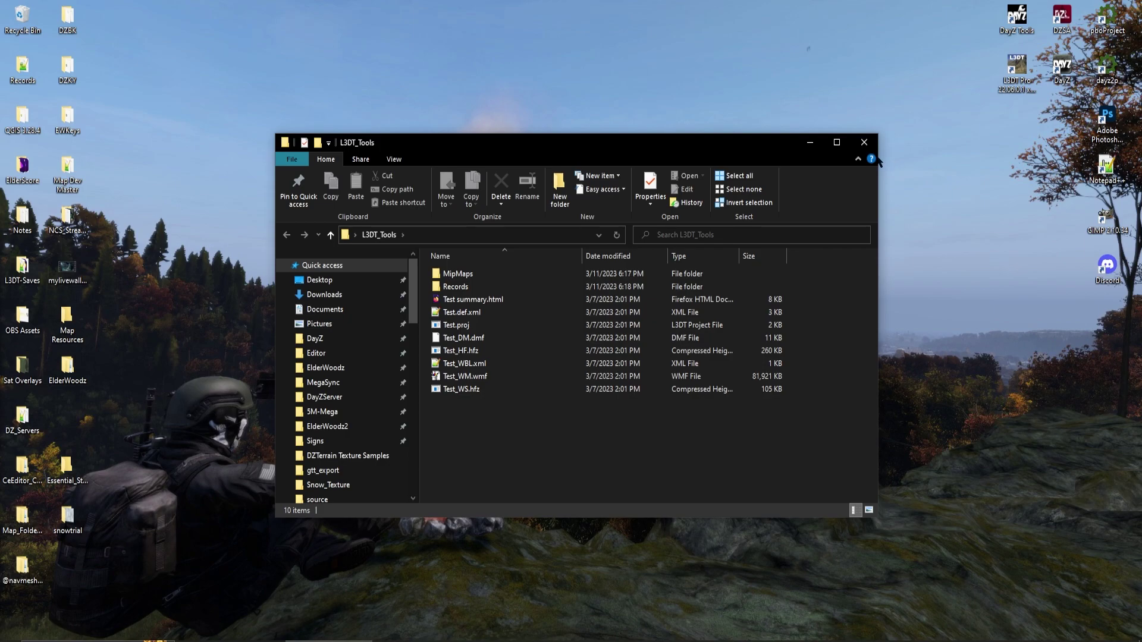
left_click(810, 143)
left_click_drag(566, 272, 67, 569)
left_click(727, 242)
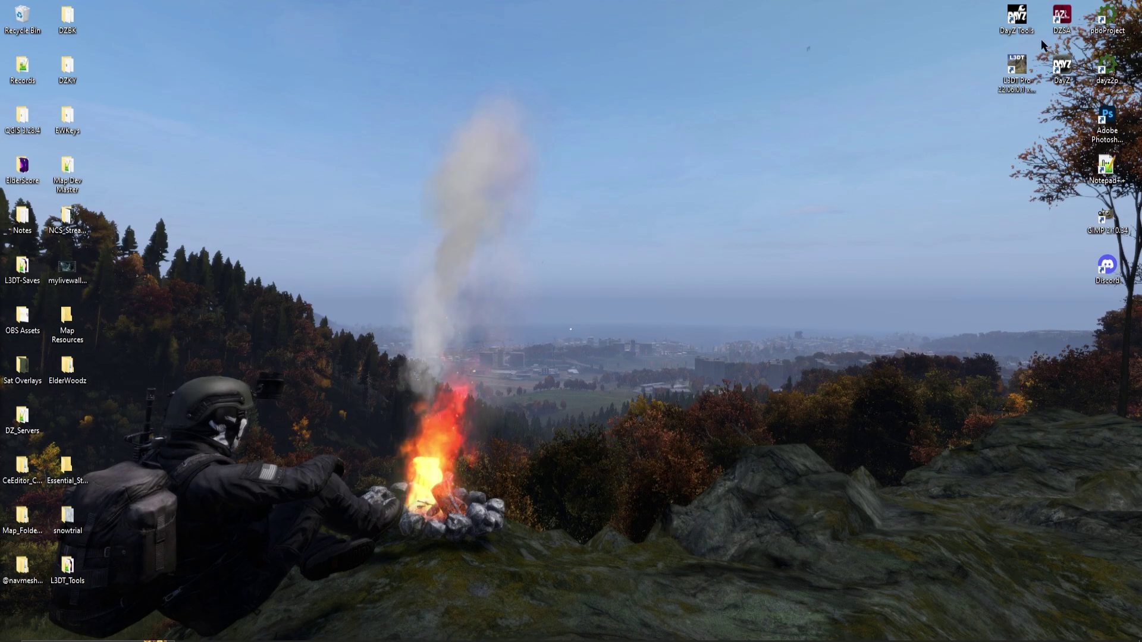
Launch L3DT Pro from the desktop and reposition its window near the middle of the screen
left_click(1016, 68)
double_click(1017, 70)
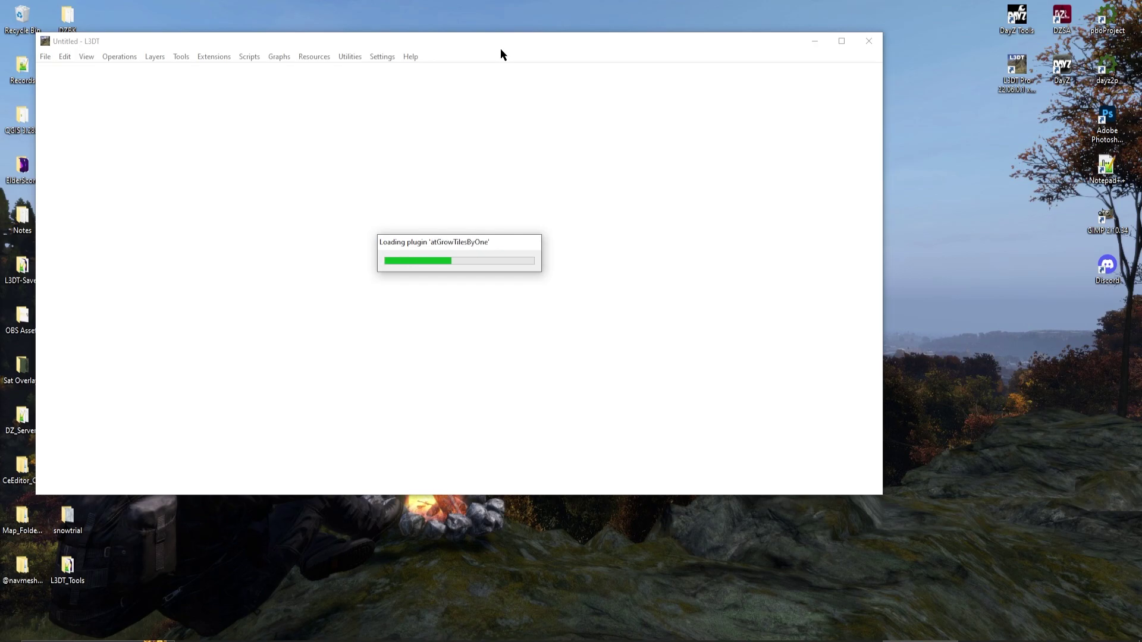
left_click_drag(495, 45, 614, 54)
mouse_move(425, 54)
left_mouse_down()
mouse_move(398, 51)
mouse_move(413, 52)
left_mouse_up()
Import gtt_heightmap.asc from the QGIS gtt_export folder as the heightfield
left_click(152, 64)
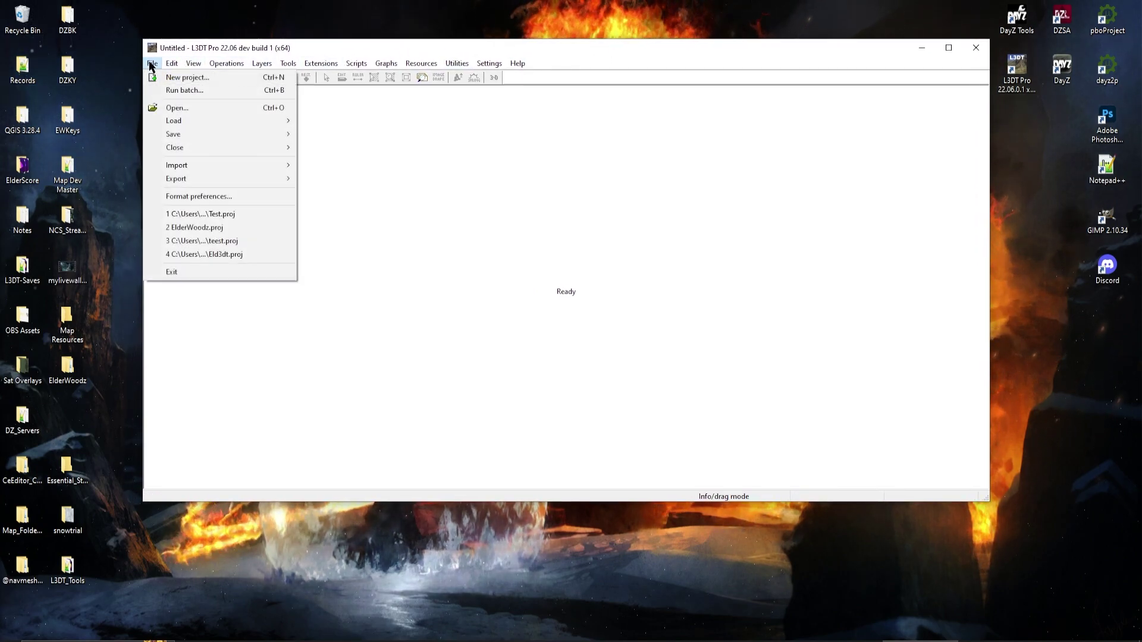
mouse_move(211, 167)
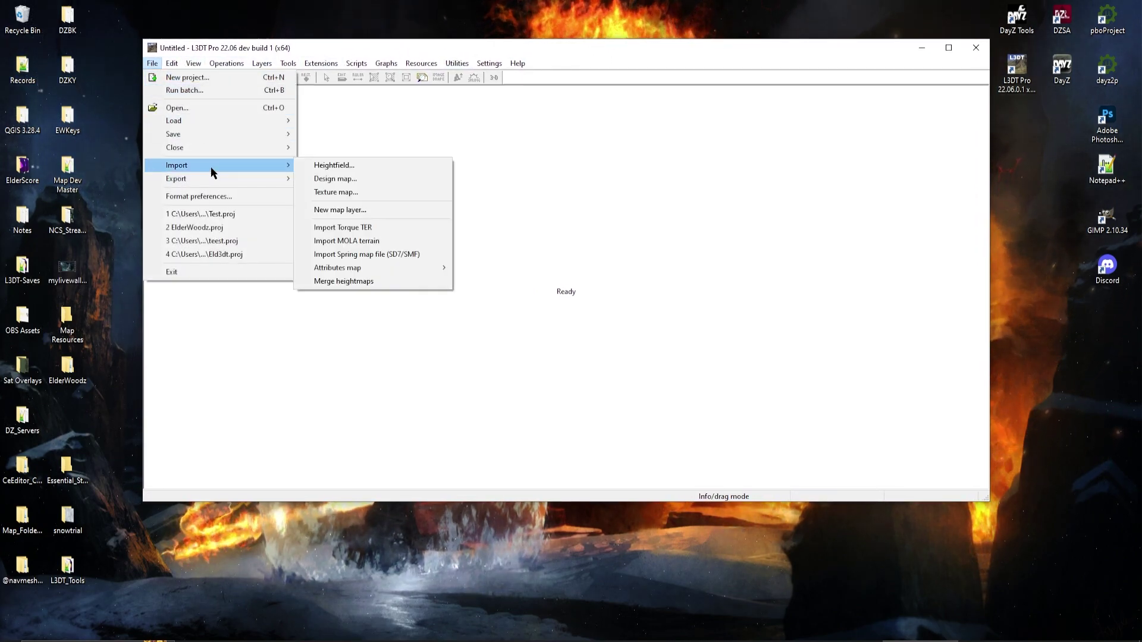
left_click(371, 166)
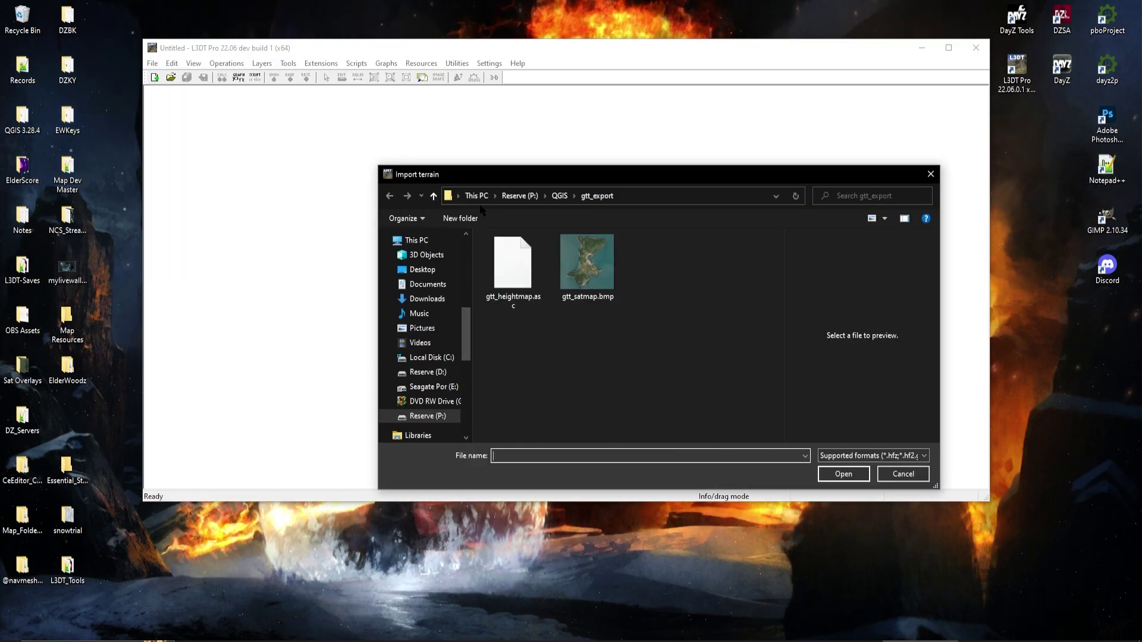
left_click(517, 269)
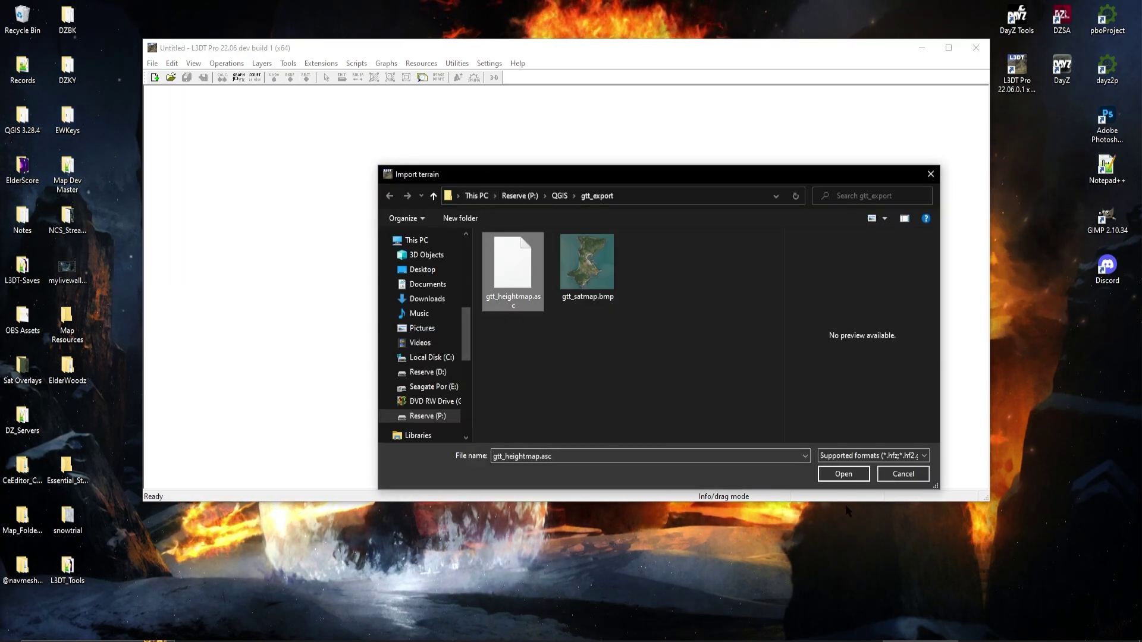
left_click(843, 474)
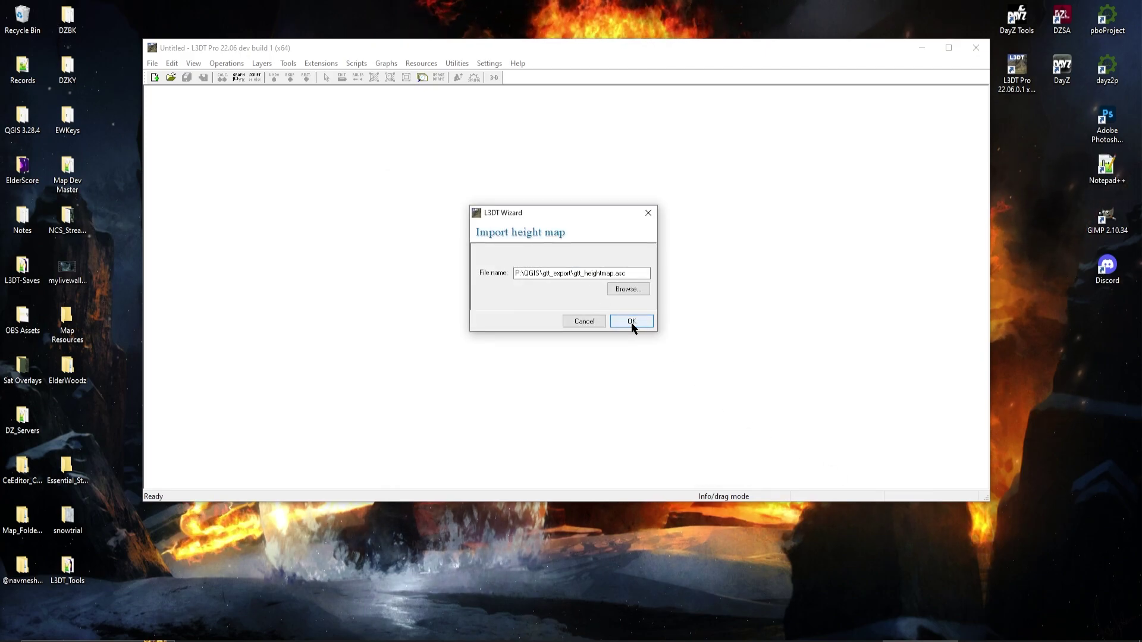
left_click(631, 321)
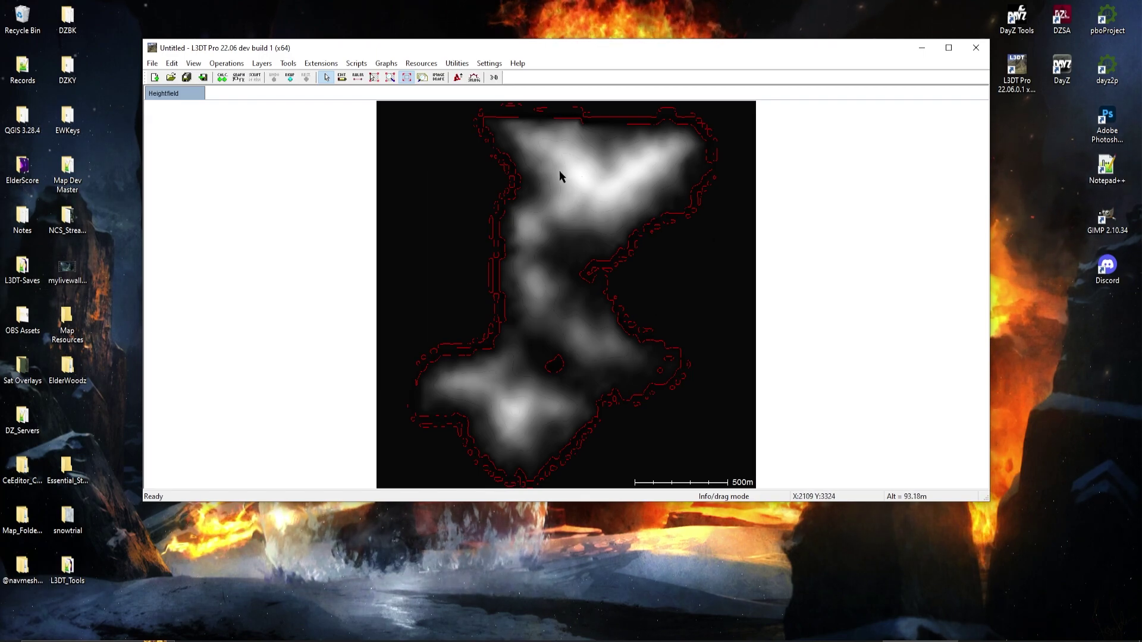
Open the heightfield in the Sapphire 3D viewer and fly around the island to examine its terrain, coastline and low areas
left_click(494, 77)
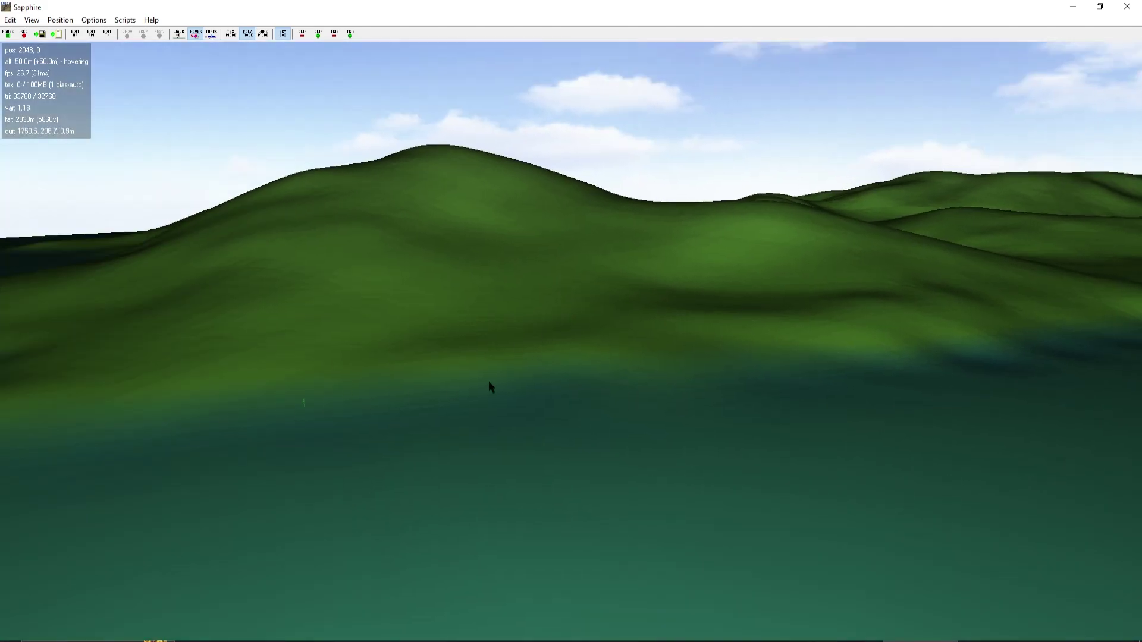
key("w")
scroll(680, 394, "up", 3)
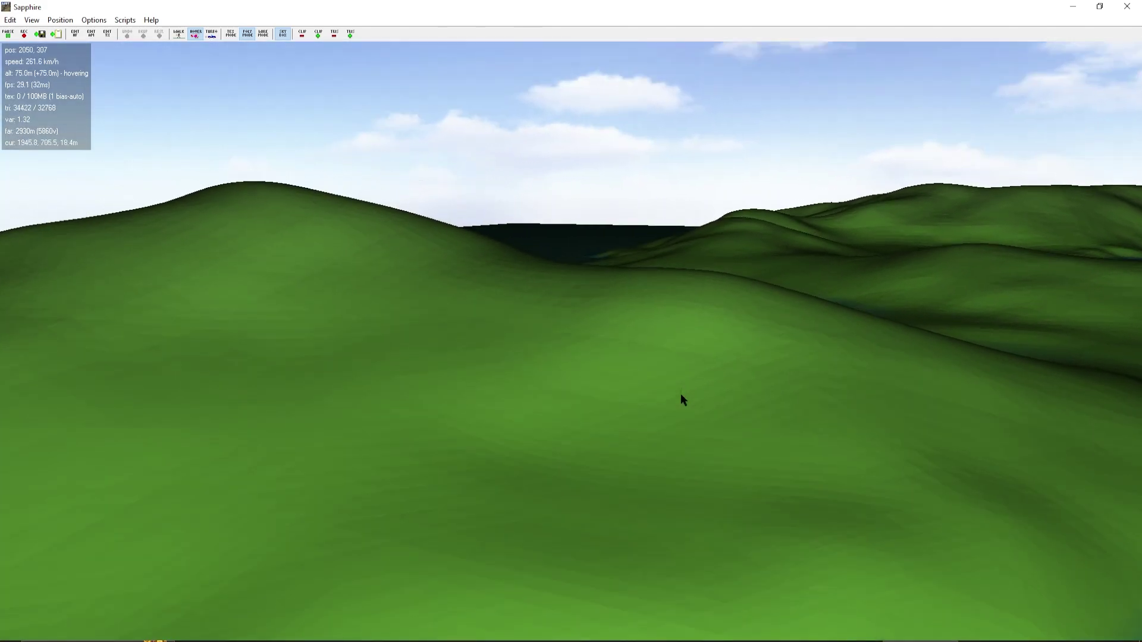
scroll(681, 394, "up", 2)
key("w")
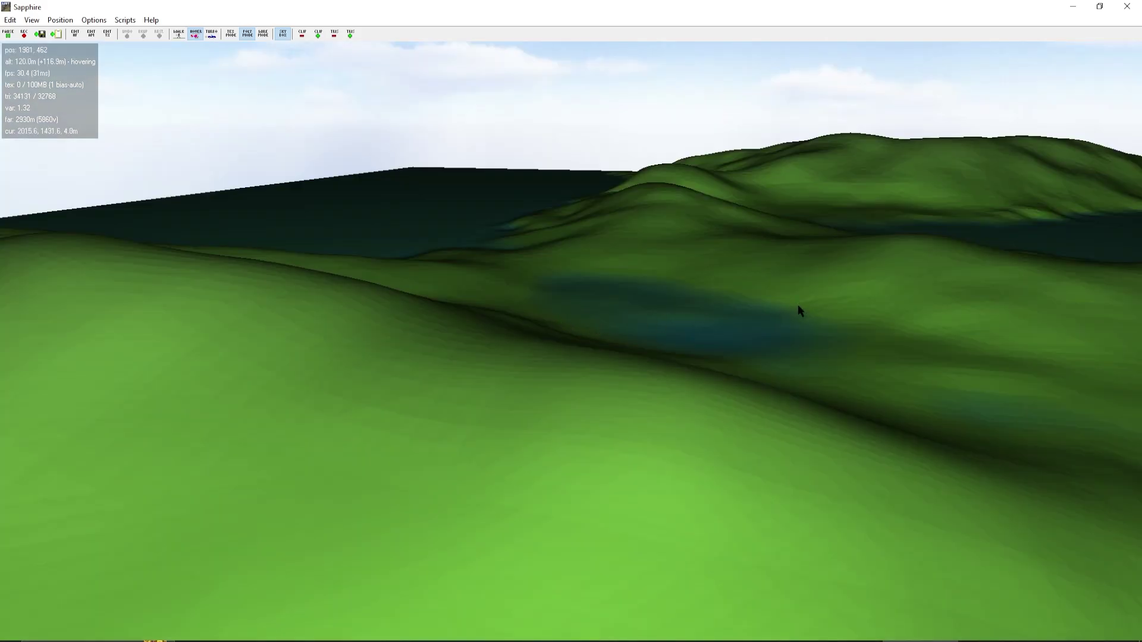
scroll(913, 306, "up", 3)
key("d")
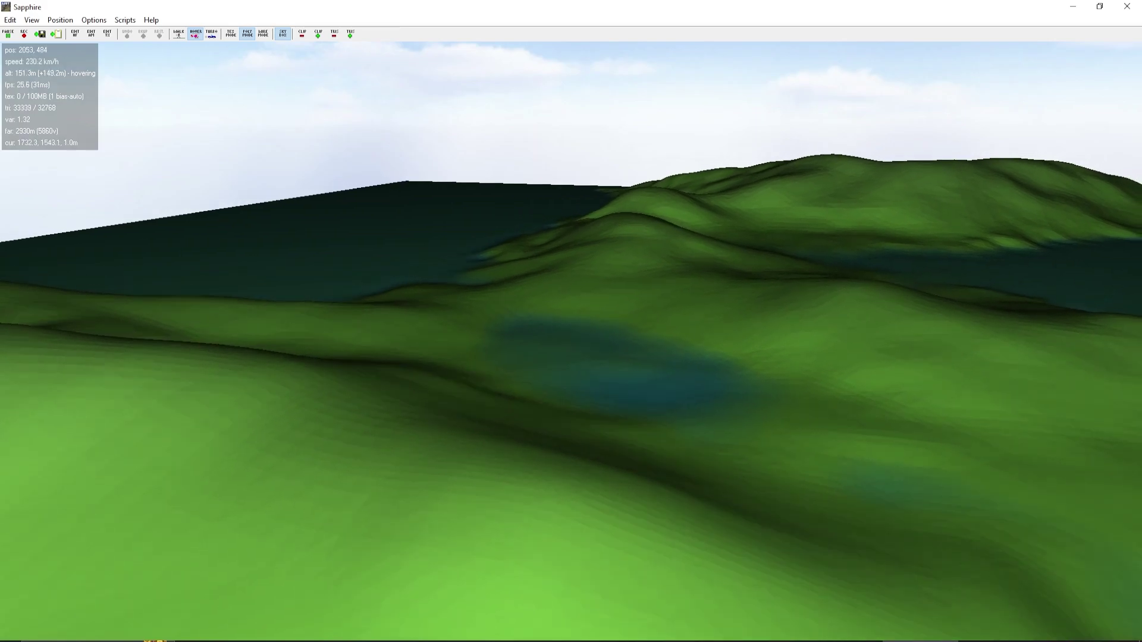
scroll(571, 321, "up", 5)
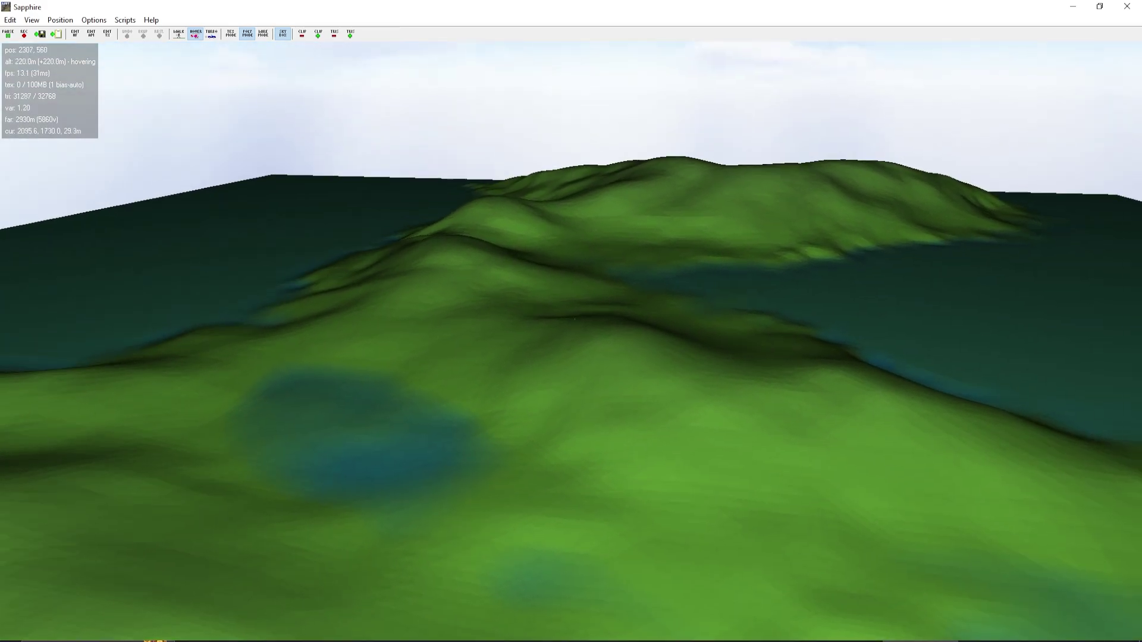
scroll(574, 319, "up", 1)
left_click_drag(574, 319, 612, 327)
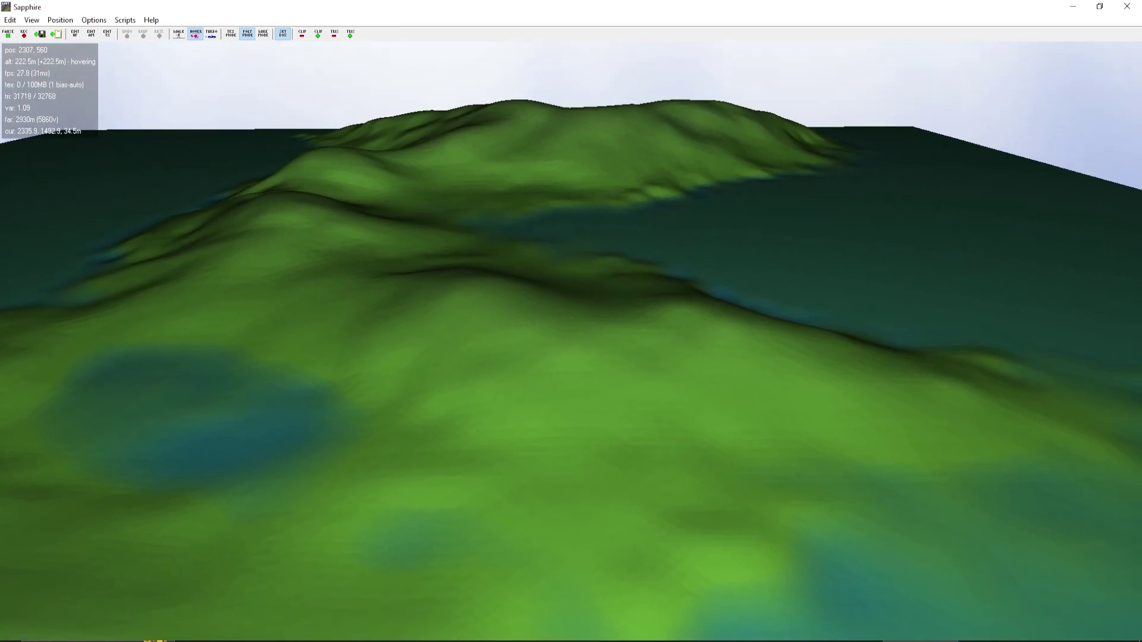
key("w")
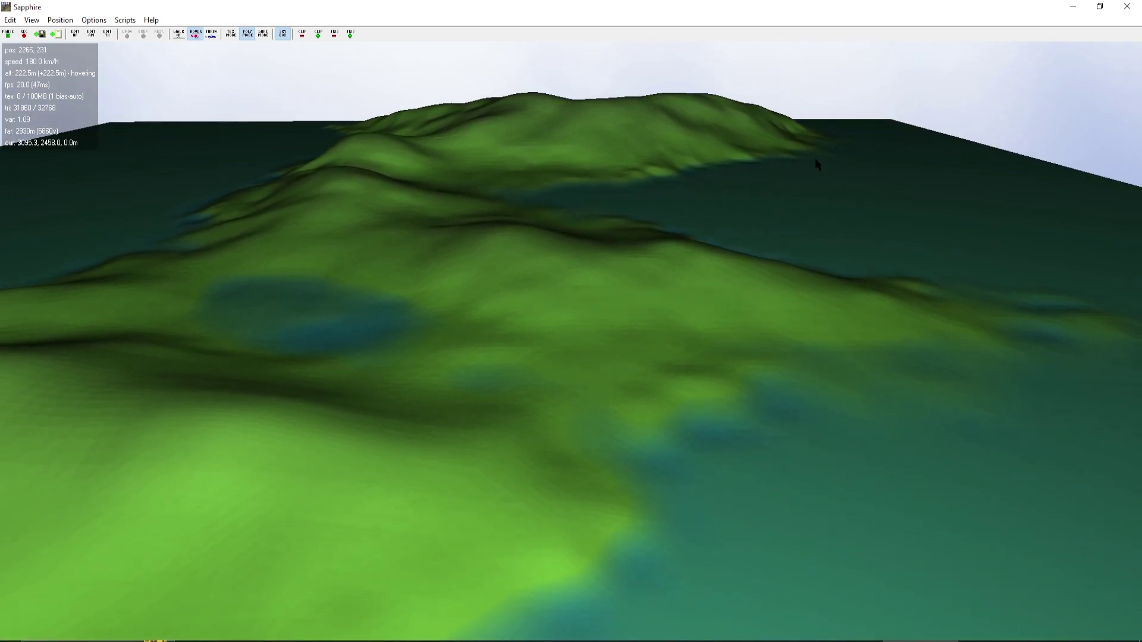
key("w")
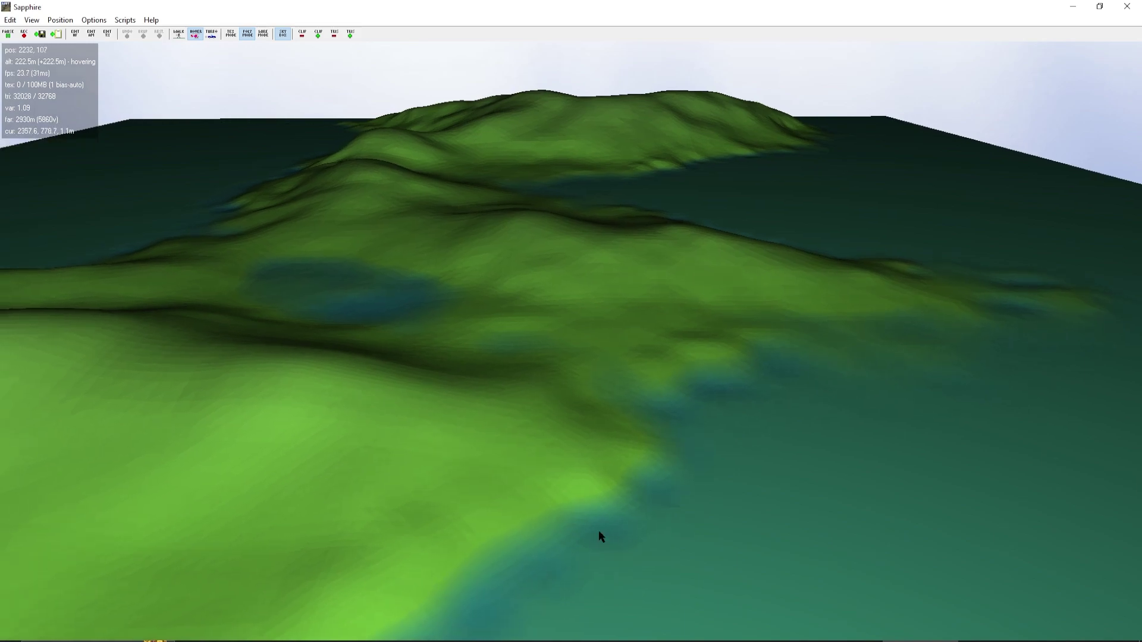
key("a")
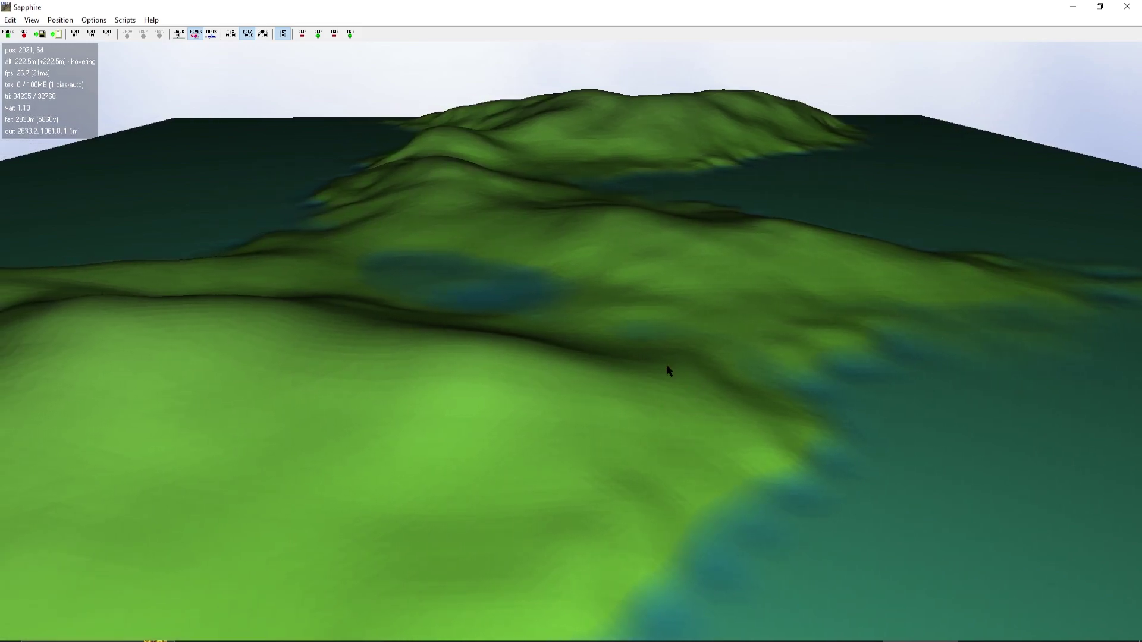
key("w")
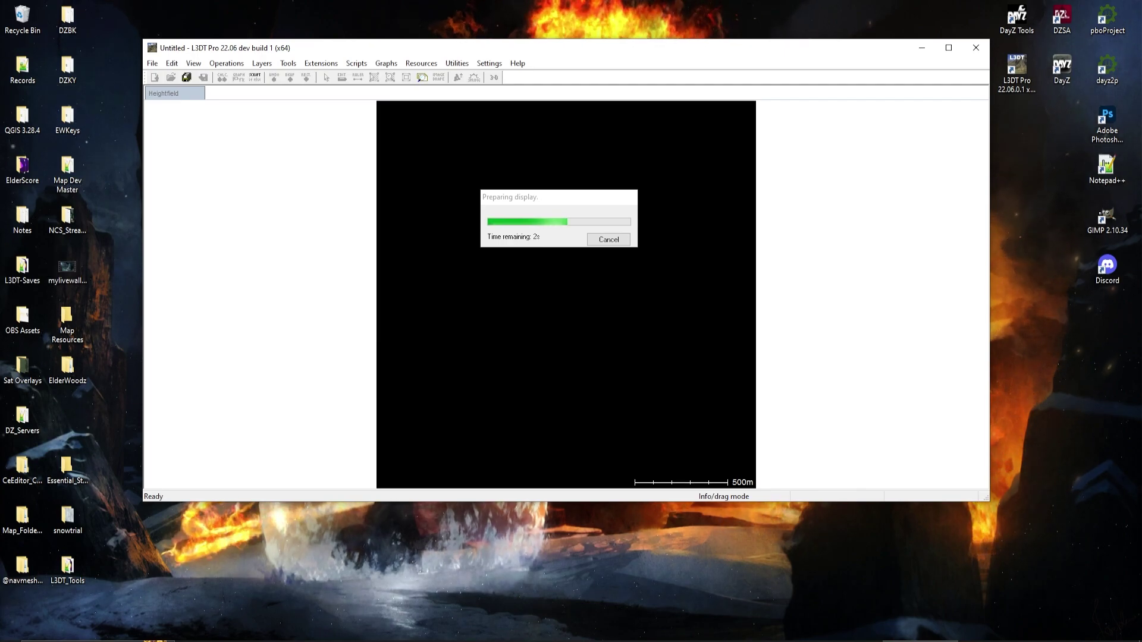
Set up a calculation queue with the water map, attributes map, terrain normals, light map and texture map
left_click(227, 63)
left_click(296, 79)
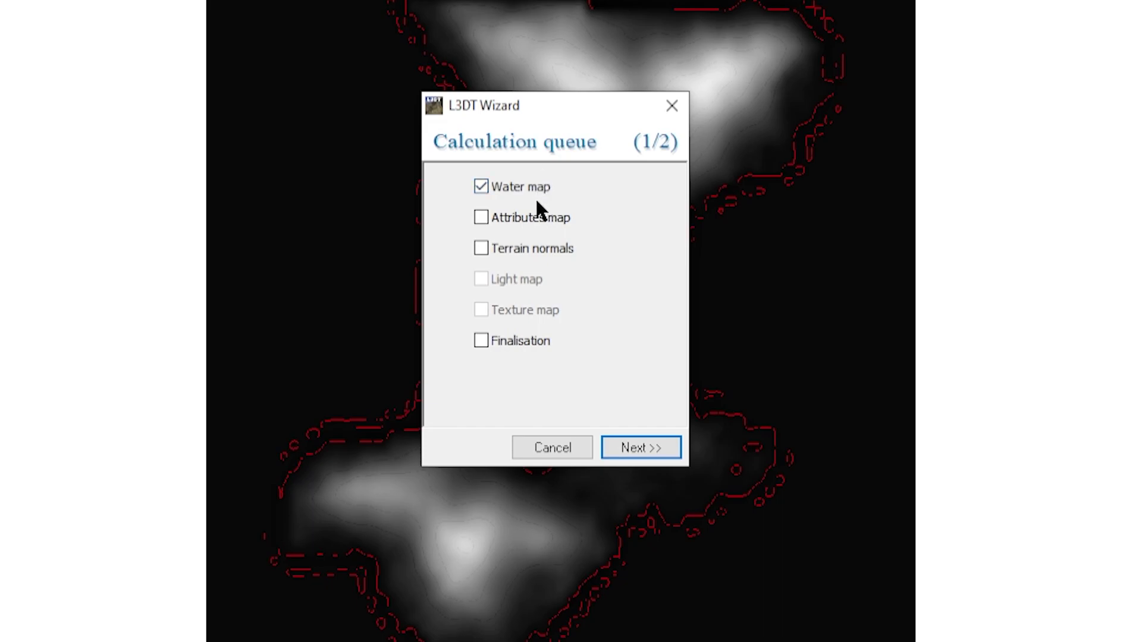
left_click(481, 218)
left_click(481, 249)
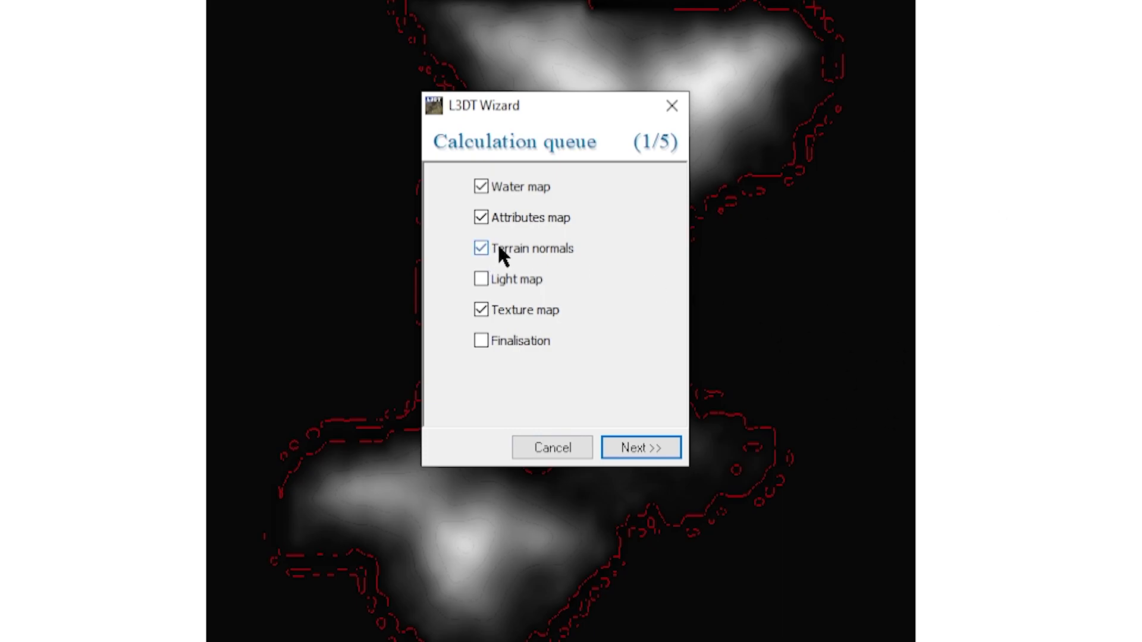
left_click(482, 279)
left_click(654, 451)
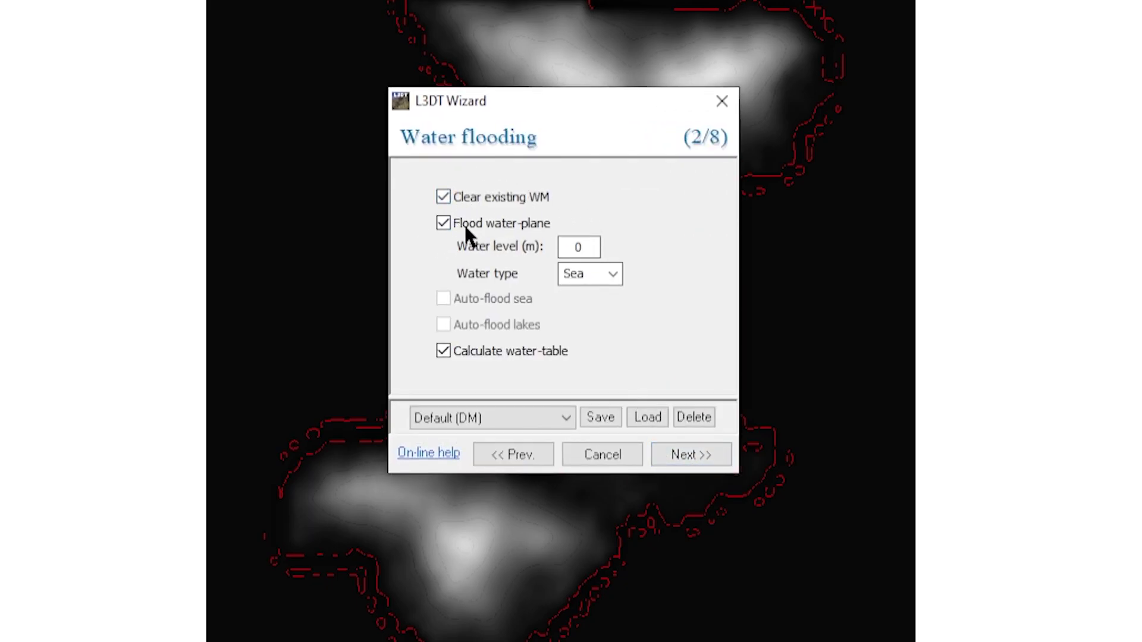
Accept water-plane flooding at level 0 m with water type Sea, and keep the default water-table modelling parameters
left_click(588, 245)
left_click(612, 274)
left_click(588, 247)
left_click(707, 448)
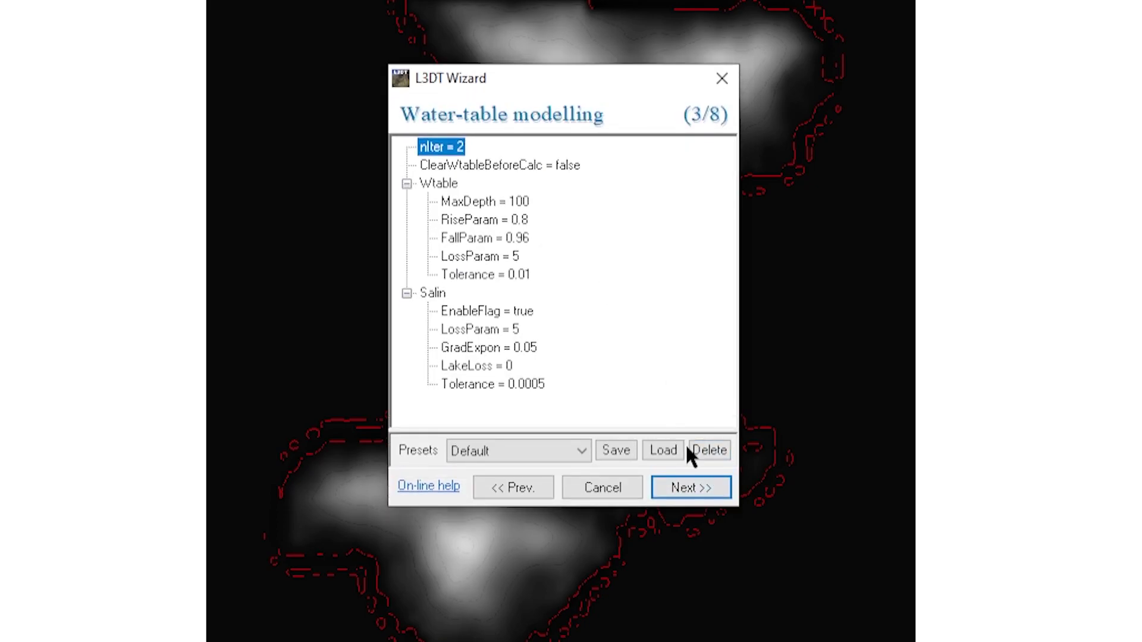
left_click(688, 488)
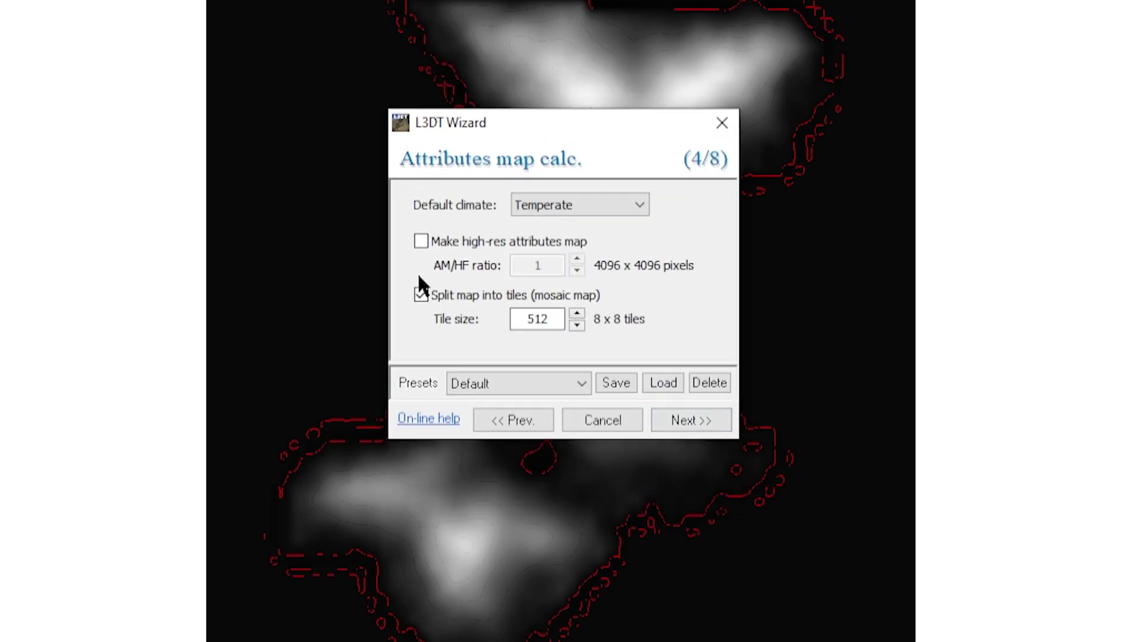
Enable the high-res attributes map split into 512 tiles, and set texture anti-aliasing to 32x with a high-resolution texture
left_click(421, 242)
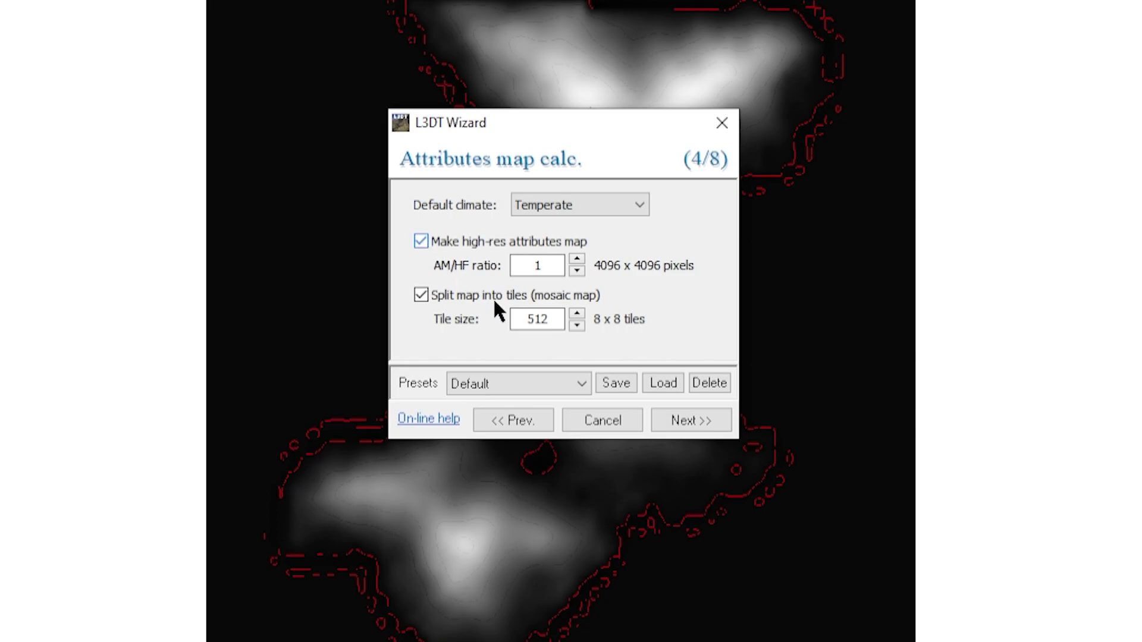
left_click(421, 295)
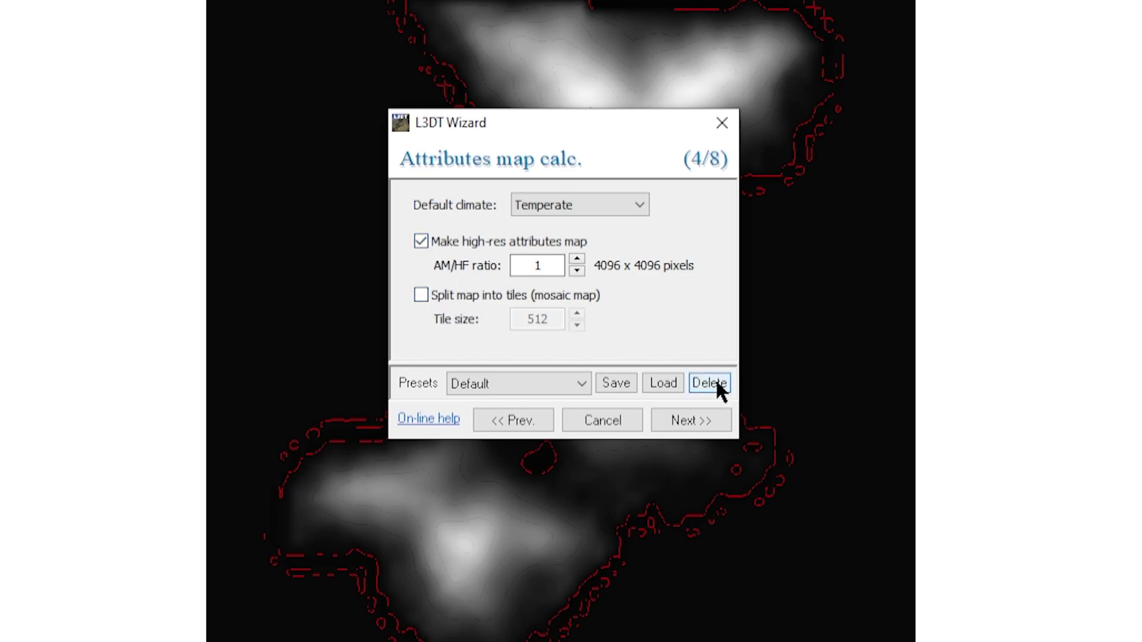
left_click(421, 295)
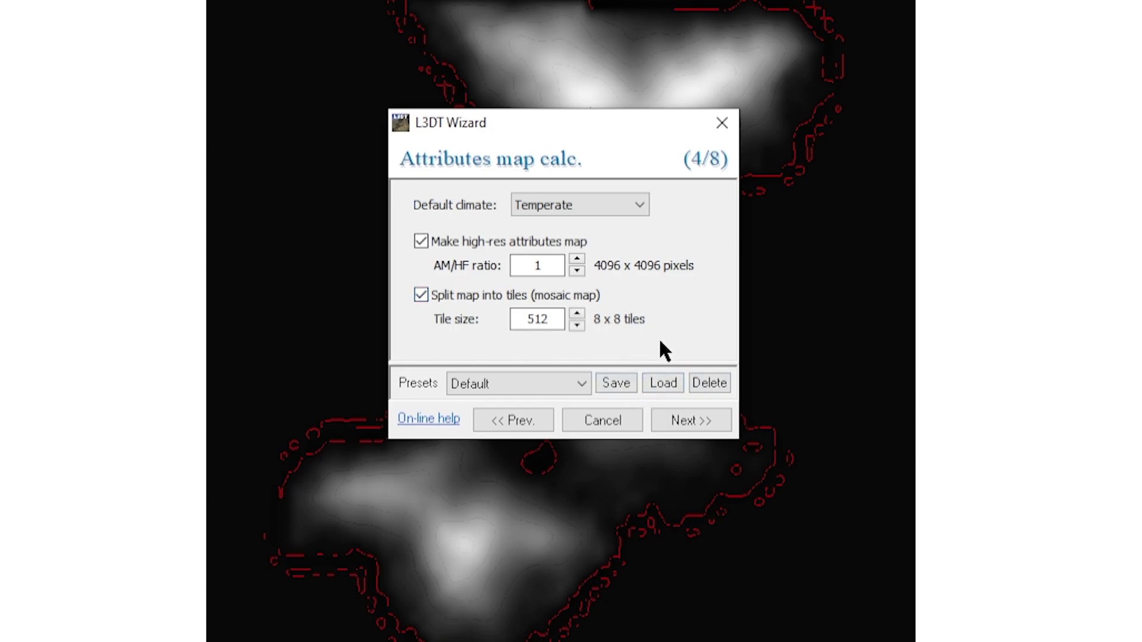
left_click(702, 420)
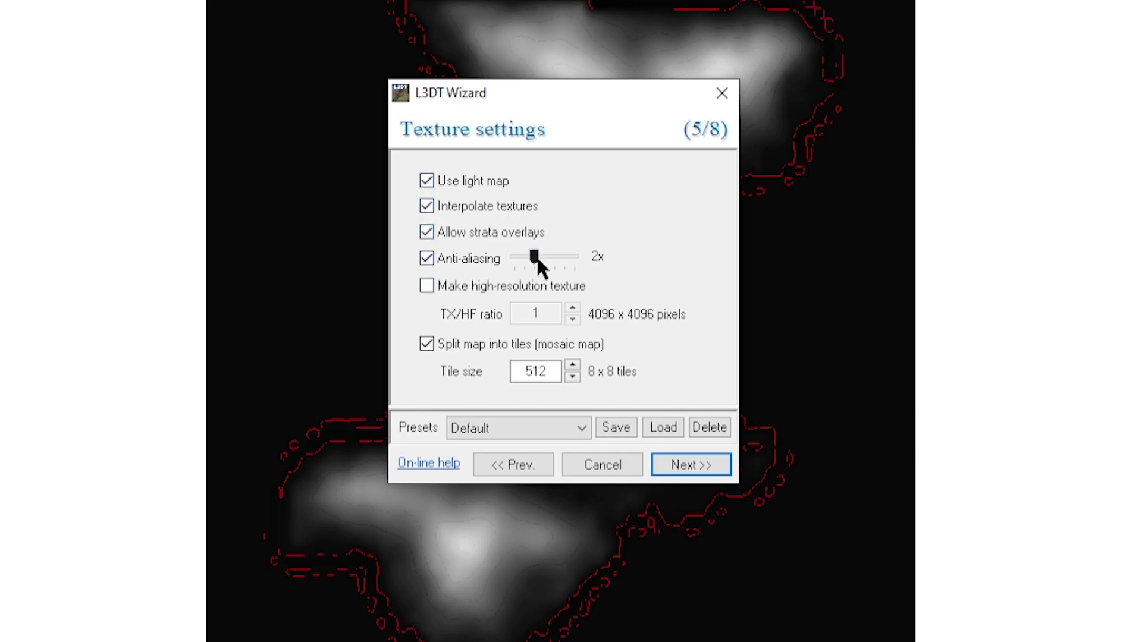
left_click(426, 287)
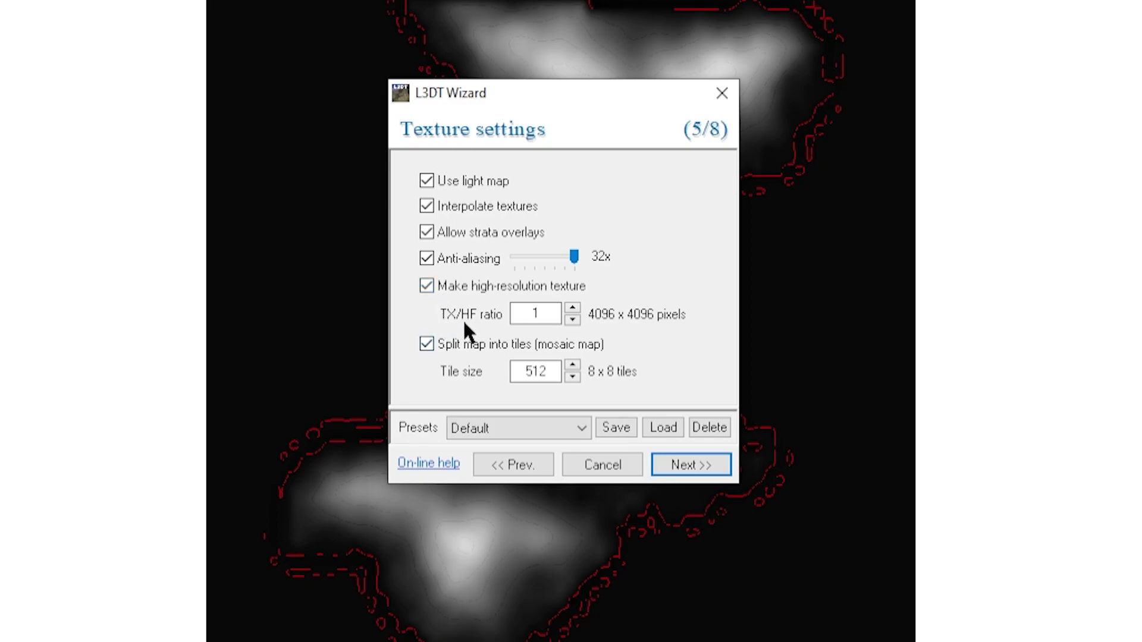
left_click(689, 466)
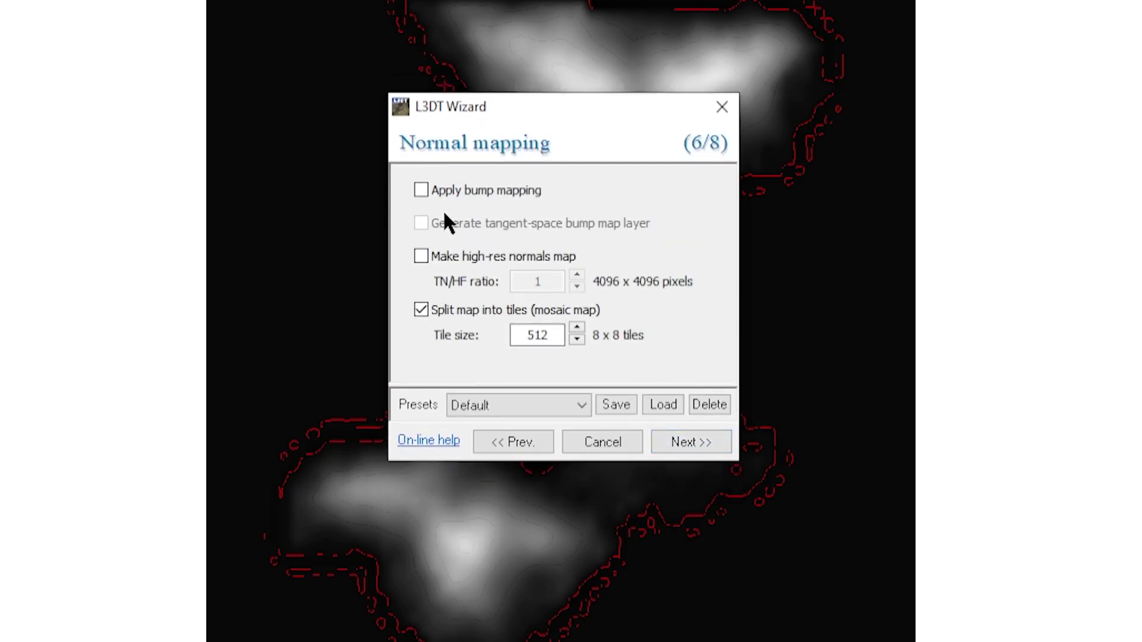
Enable bump mapping, the tangent-space bump map layer and the high-res normals map in the normal mapping settings
left_click(425, 189)
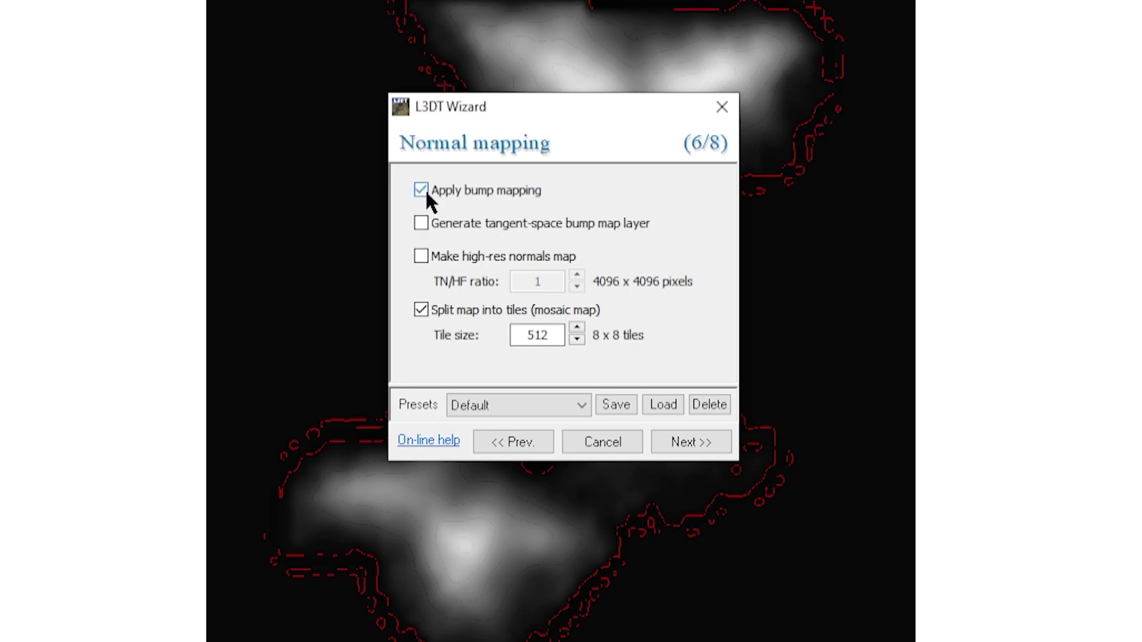
left_click(420, 224)
left_click(421, 257)
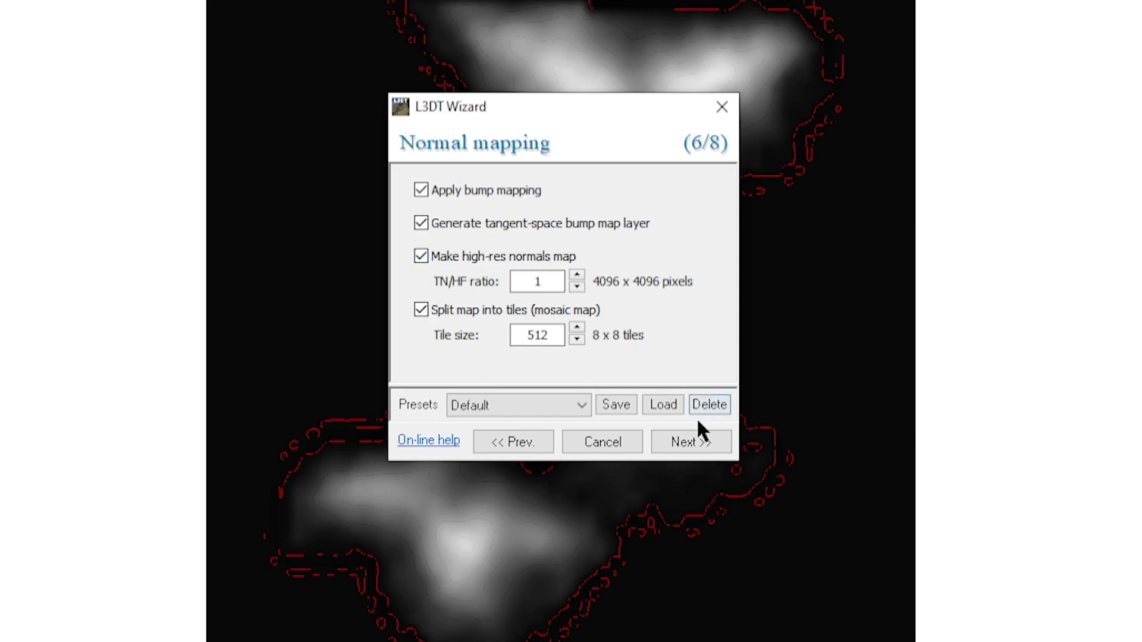
left_click(692, 442)
Raise the sun elevation to about 85 in the light mapping settings and continue to the next page
left_click_drag(515, 252, 498, 244)
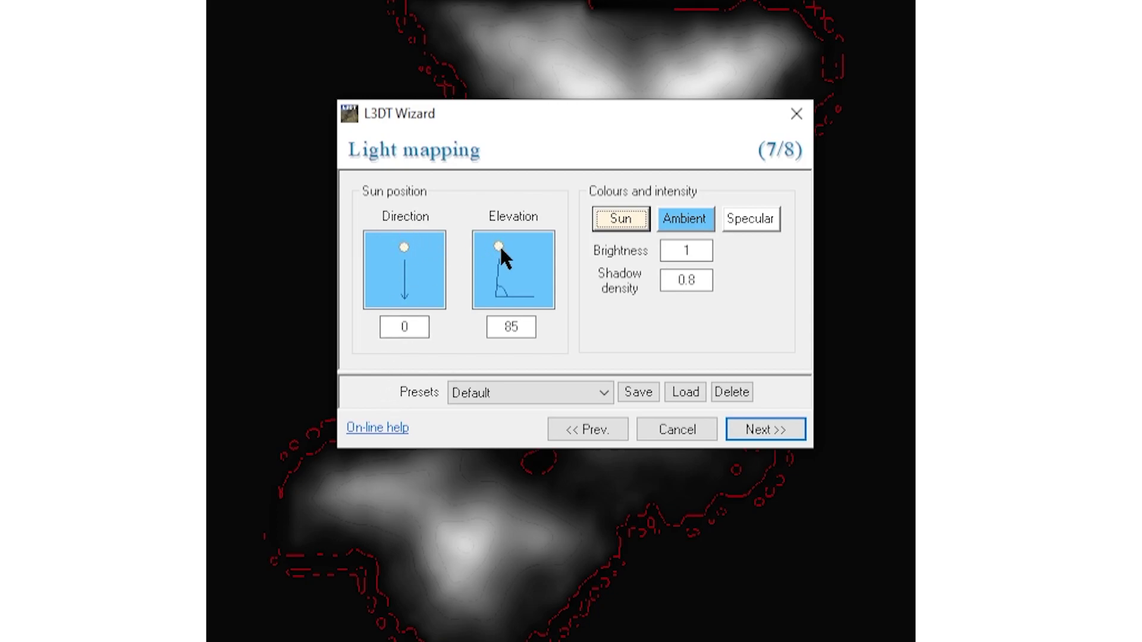
left_click_drag(500, 245, 499, 249)
left_click(760, 432)
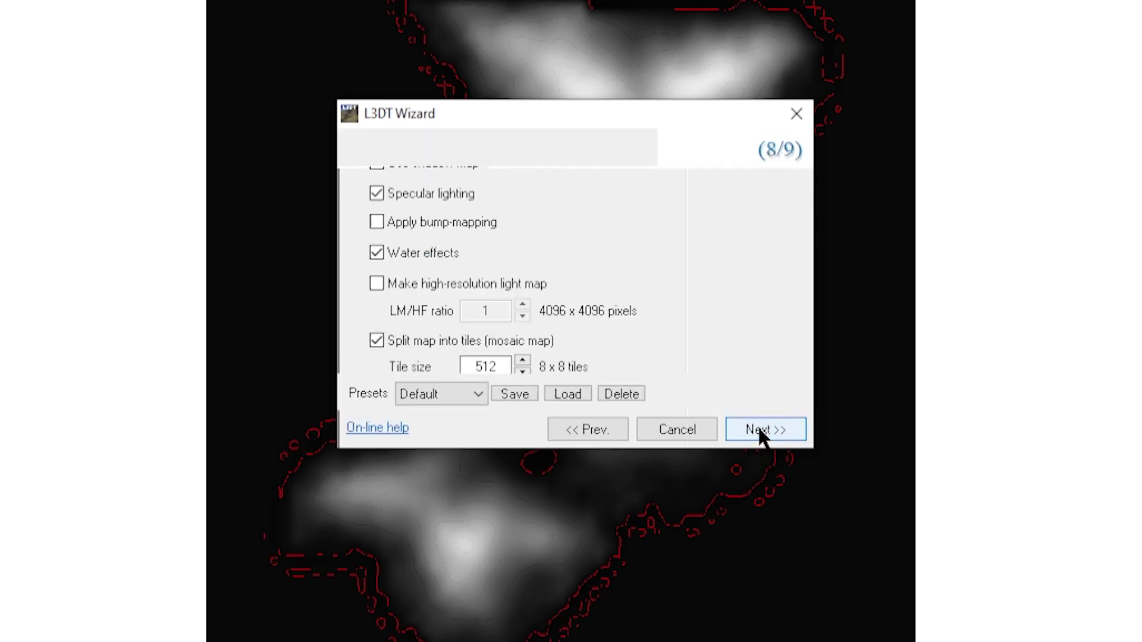
Skip bump-mapping the light map, leave the high-resolution light map off, and finish the wizard with the default light/water effects
left_click(433, 233)
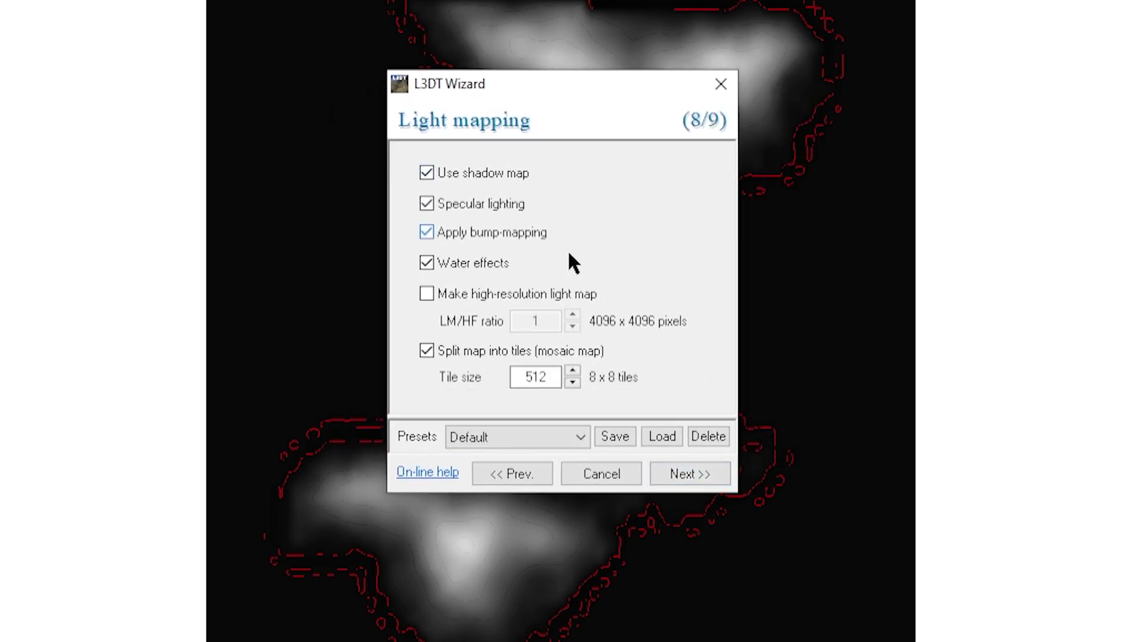
left_click(427, 294)
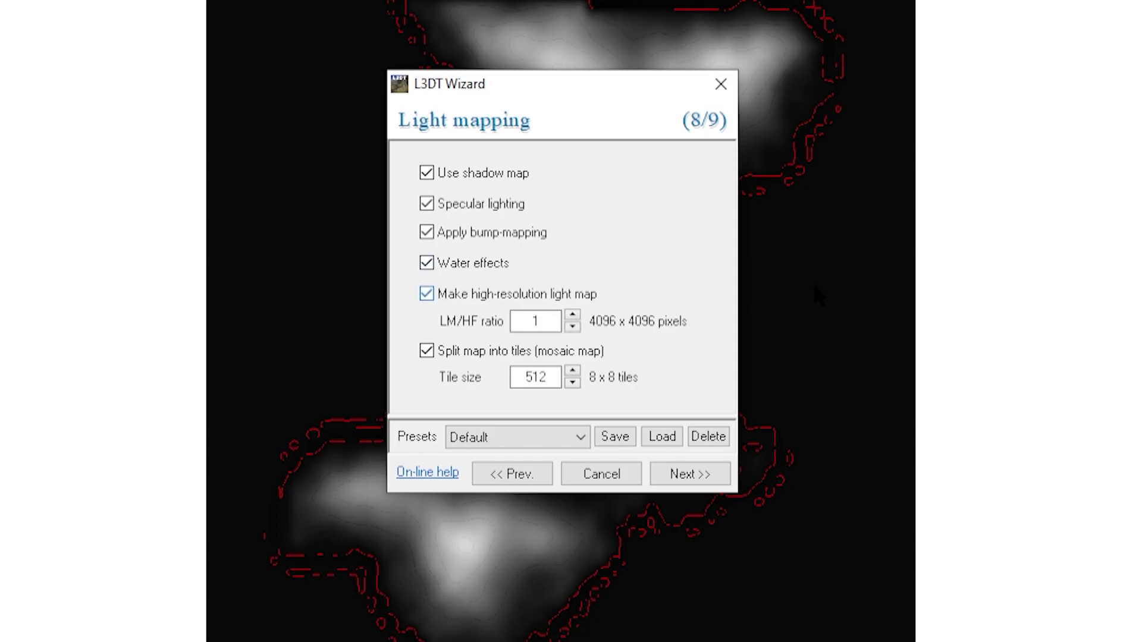
left_click(427, 293)
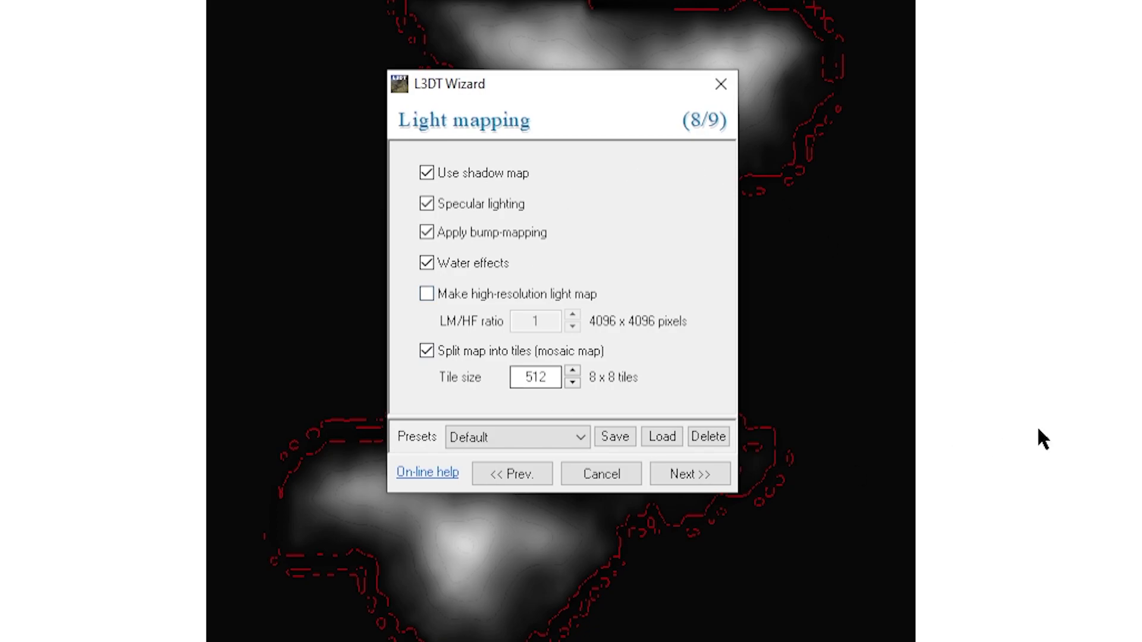
left_click(699, 474)
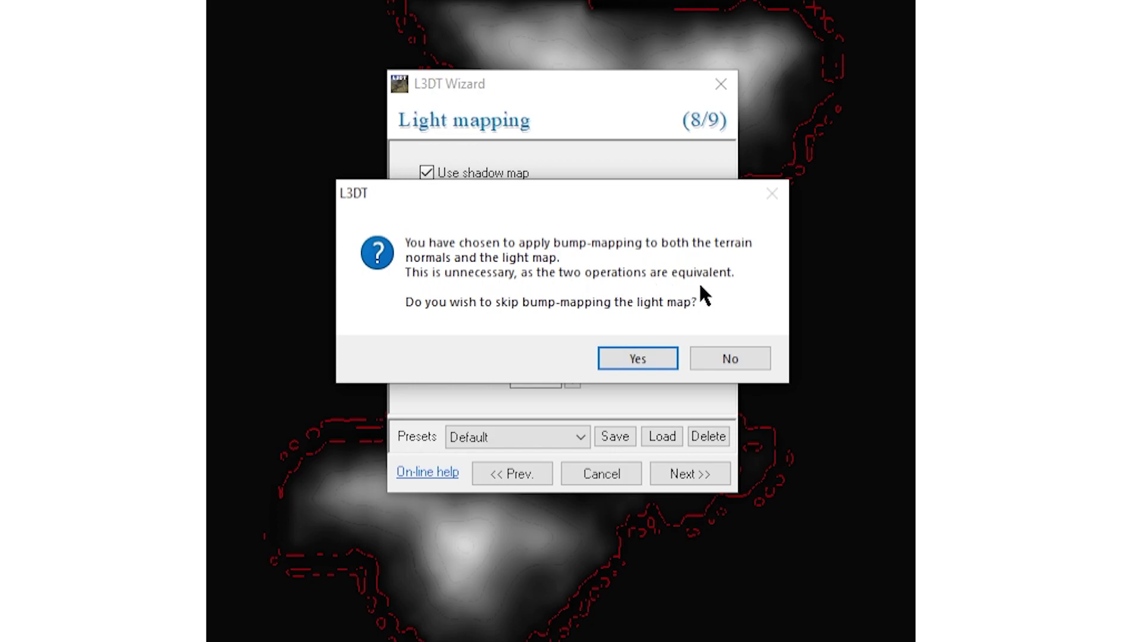
left_click(624, 359)
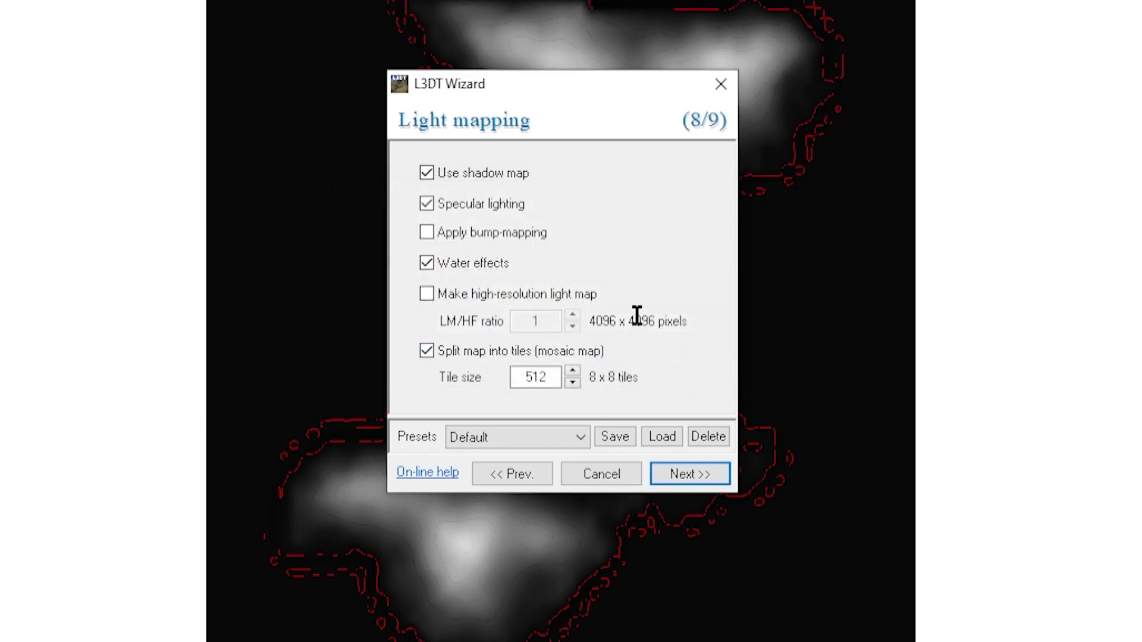
left_click(688, 474)
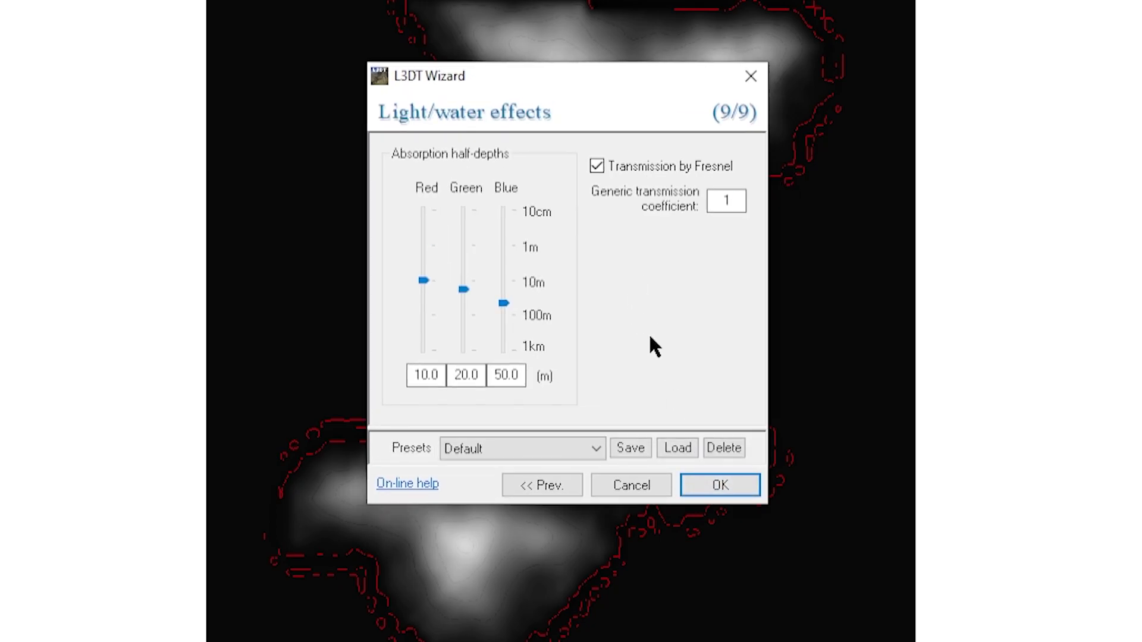
left_click(720, 485)
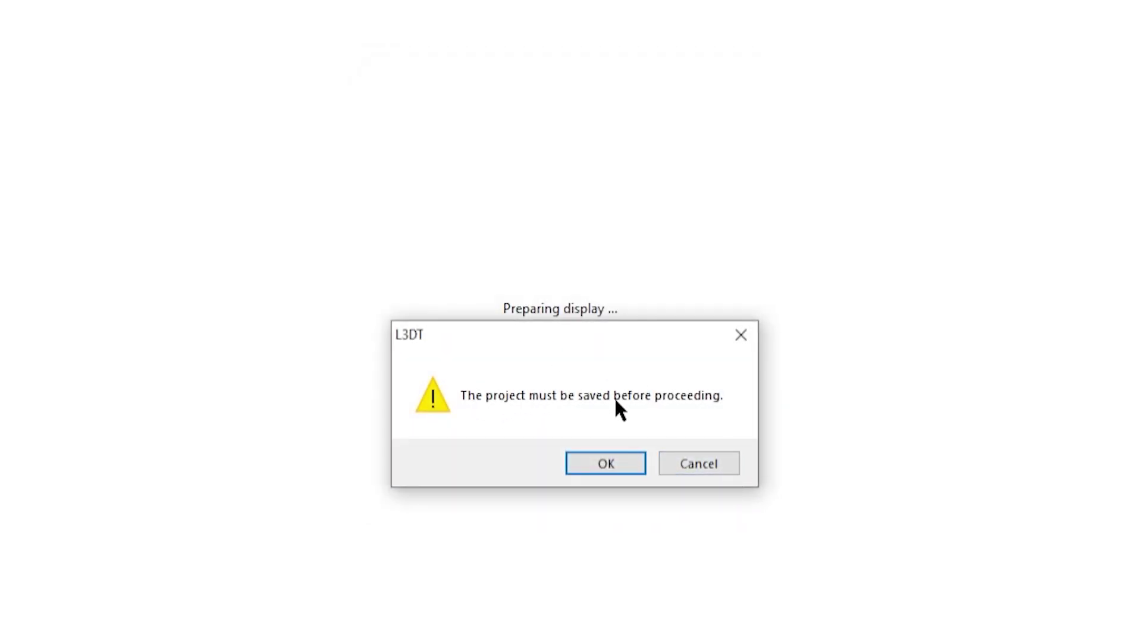
Agree to save the project and create a folder named L3_test on the Desktop
left_click(618, 460)
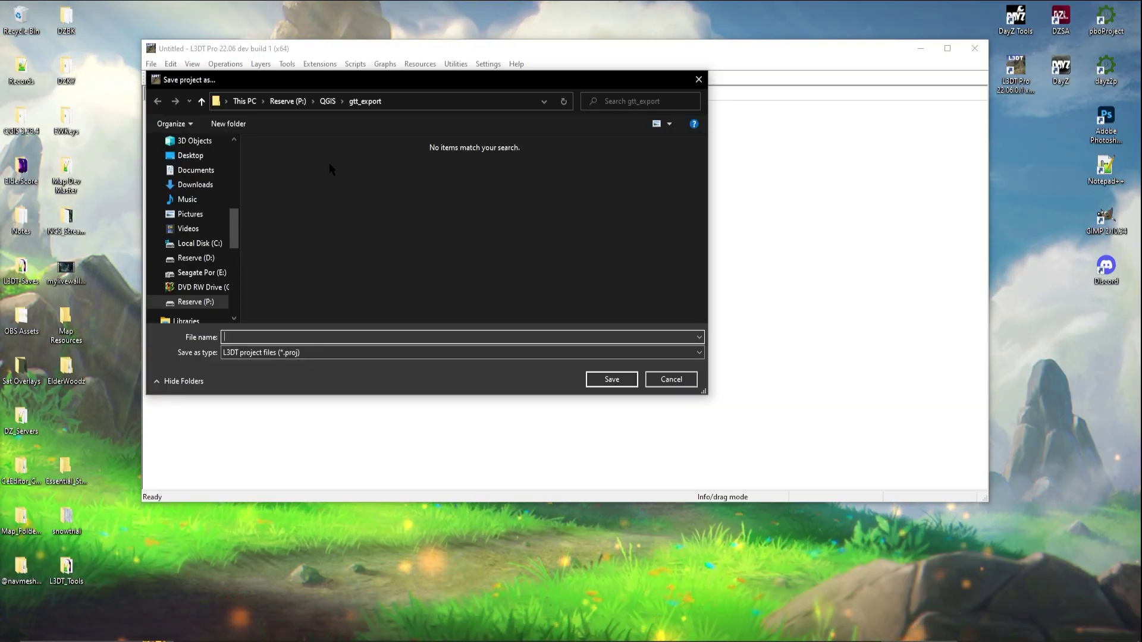
scroll(163, 240, "up", 6)
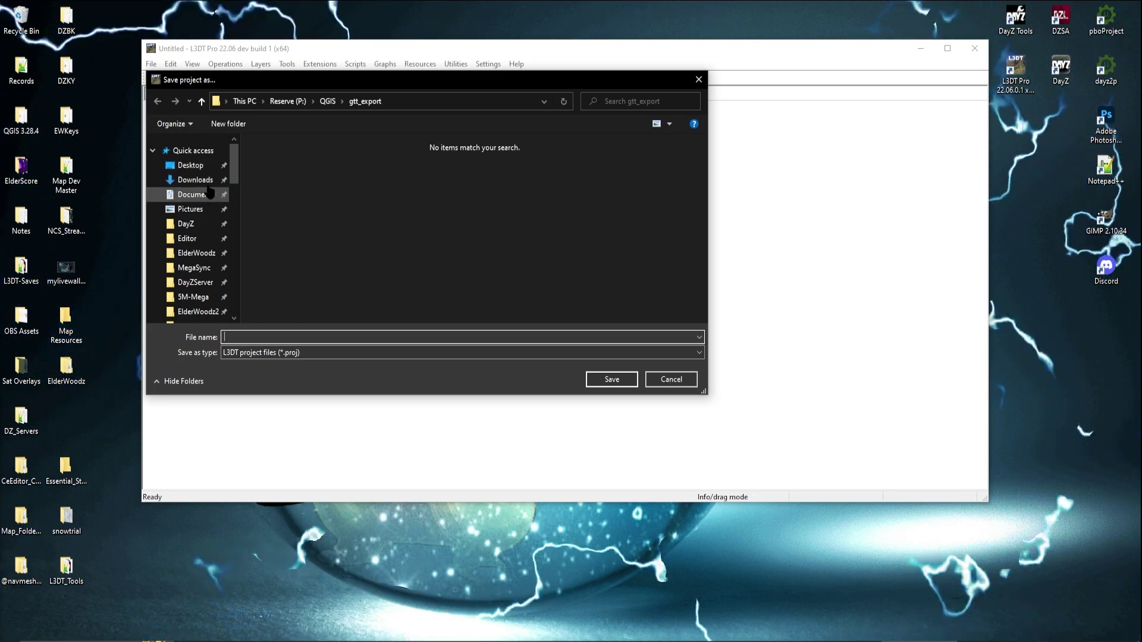
left_click(190, 166)
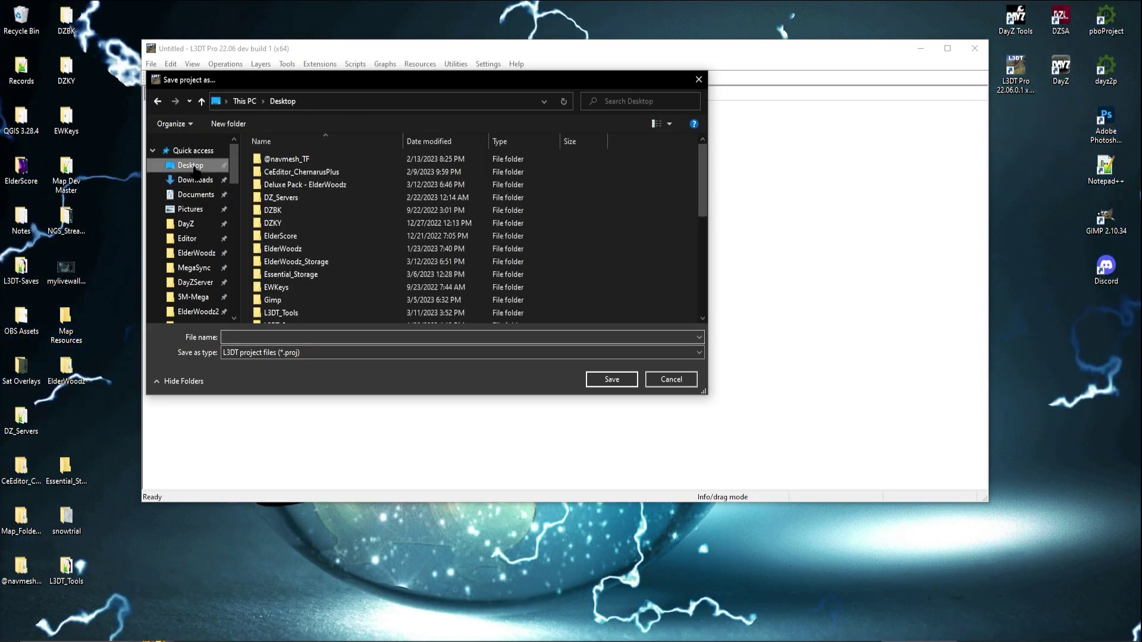
right_click(639, 225)
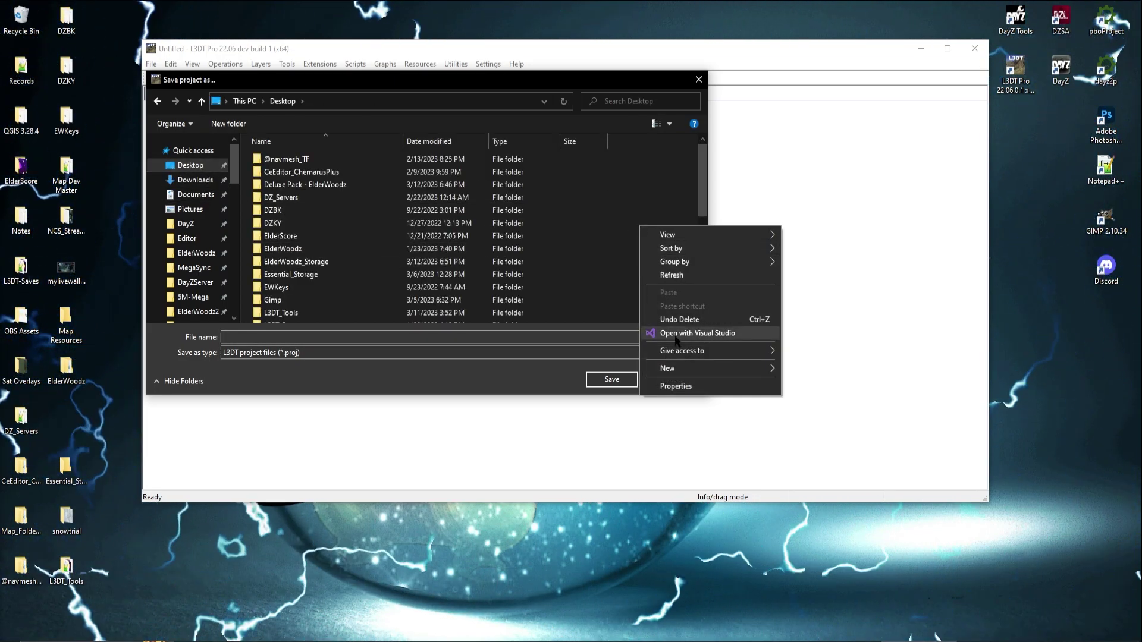
mouse_move(677, 368)
left_click(809, 365)
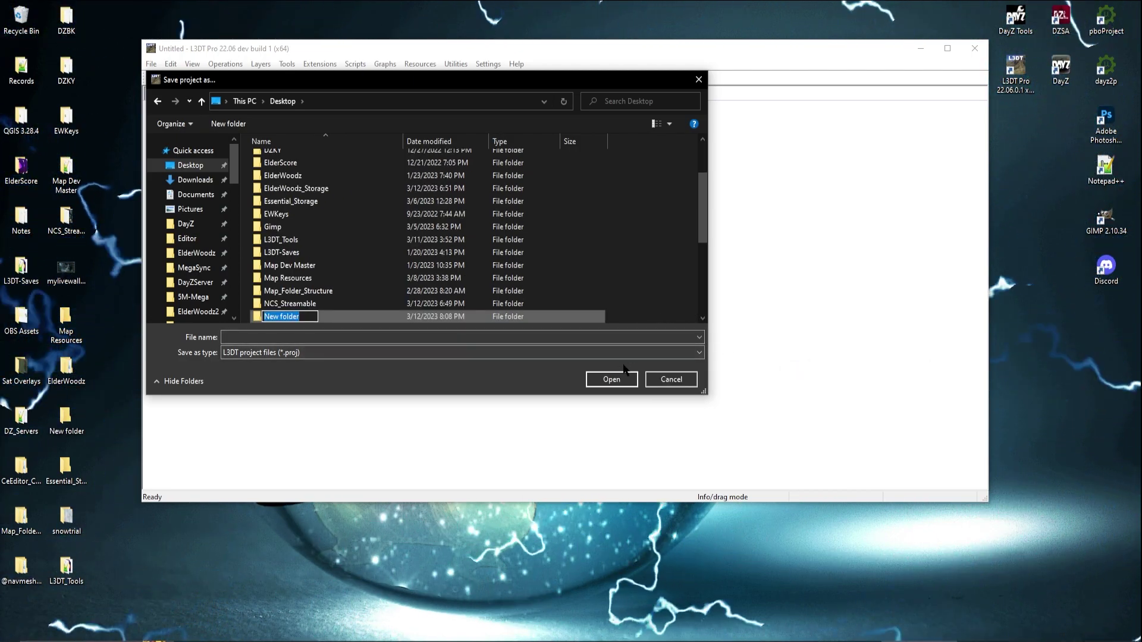
type("L#")
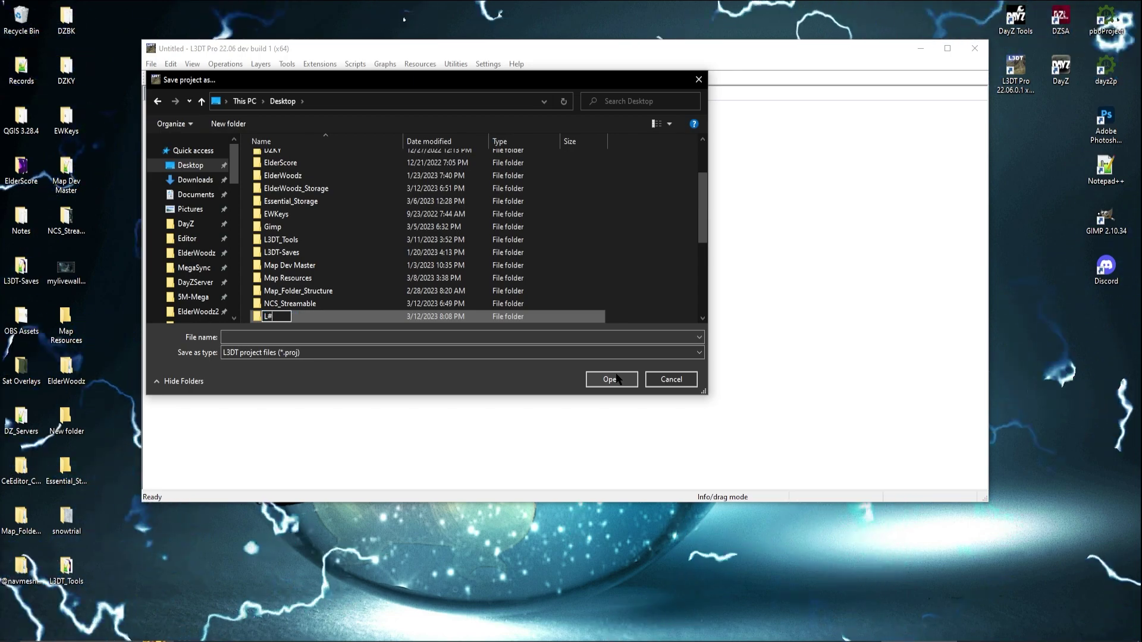
key("BackSpace")
type("3")
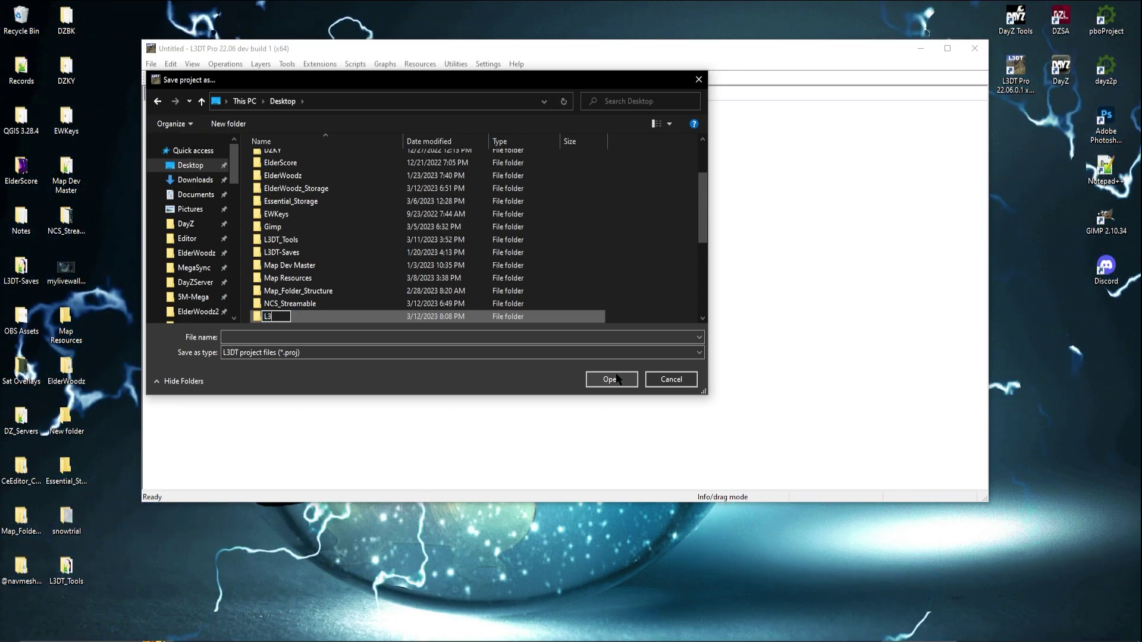
type("_te")
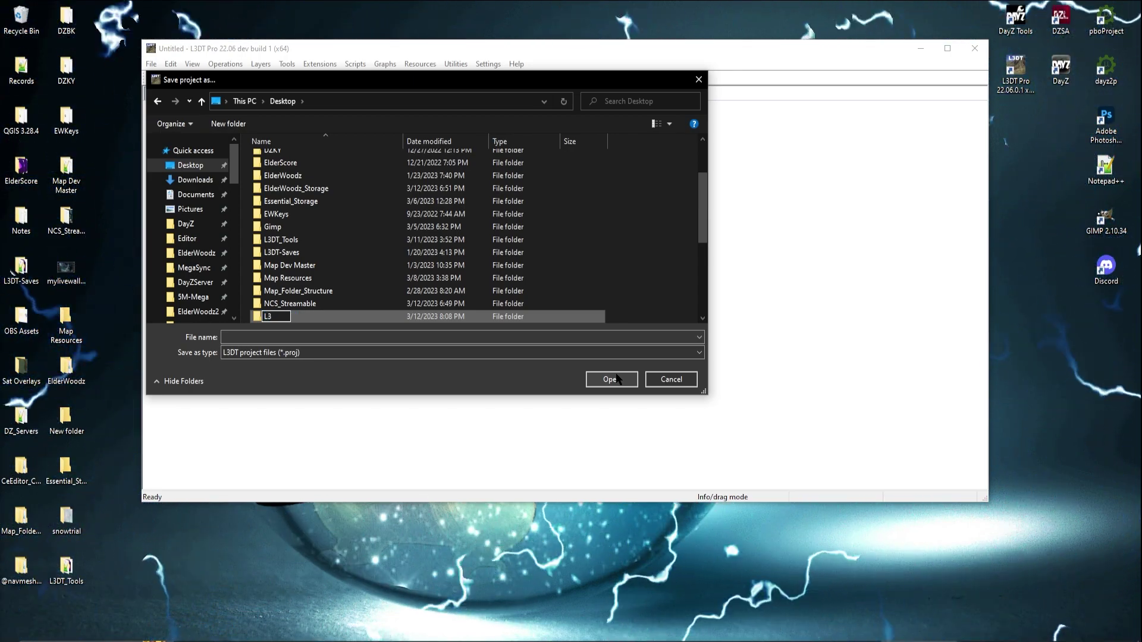
type("st")
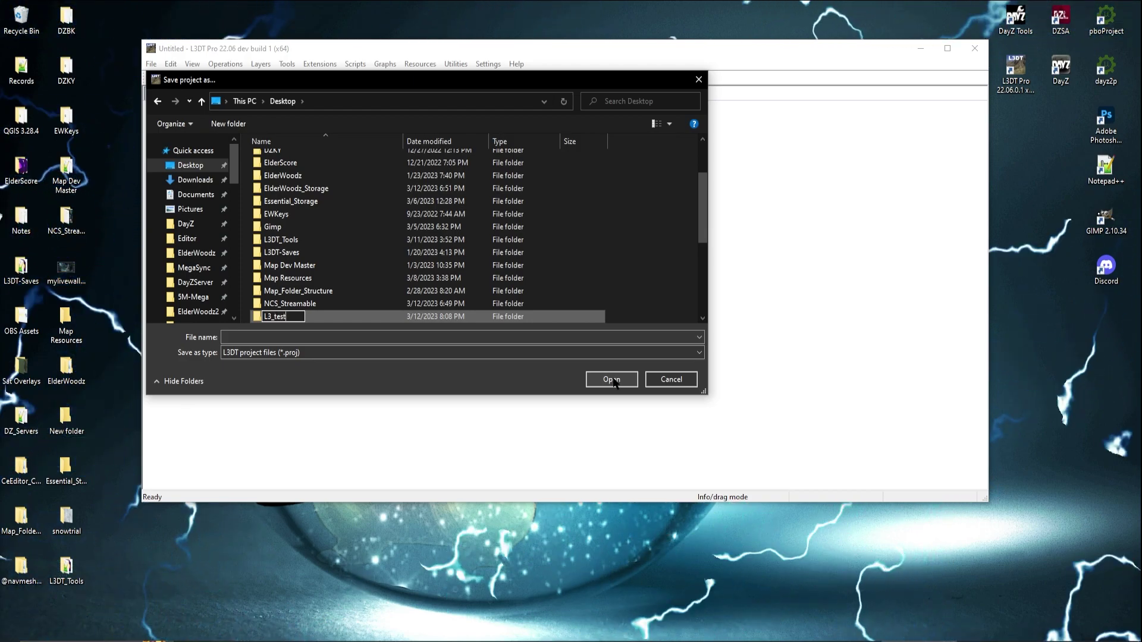
left_click(531, 320)
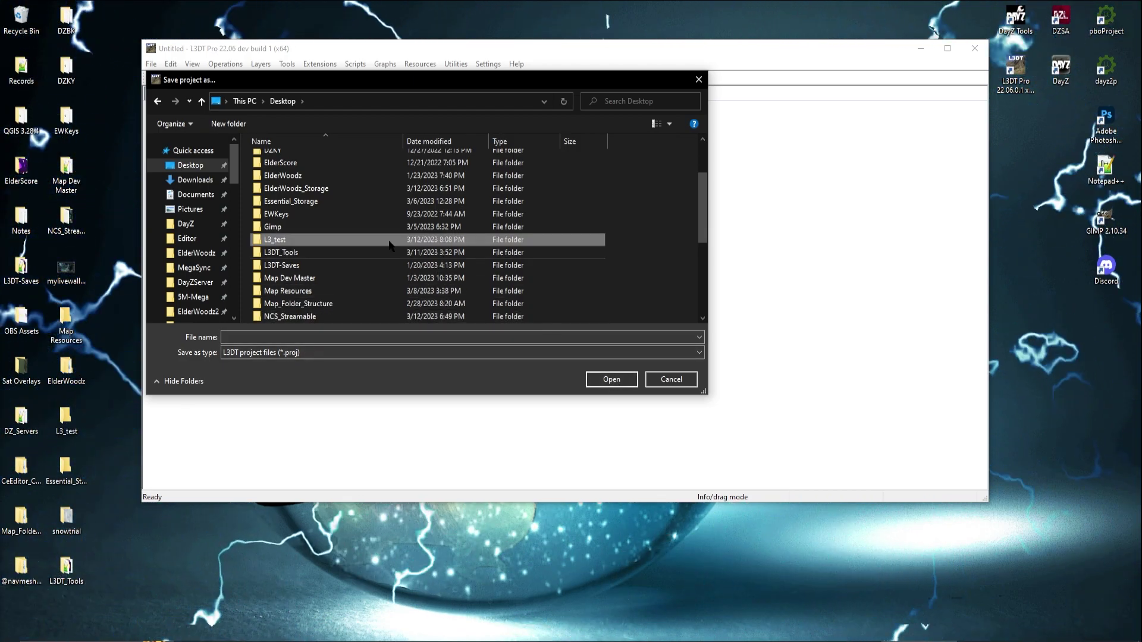
Save the project on the Desktop as Test in L3DT project format, and dismiss the save notice and event log
left_click(379, 340)
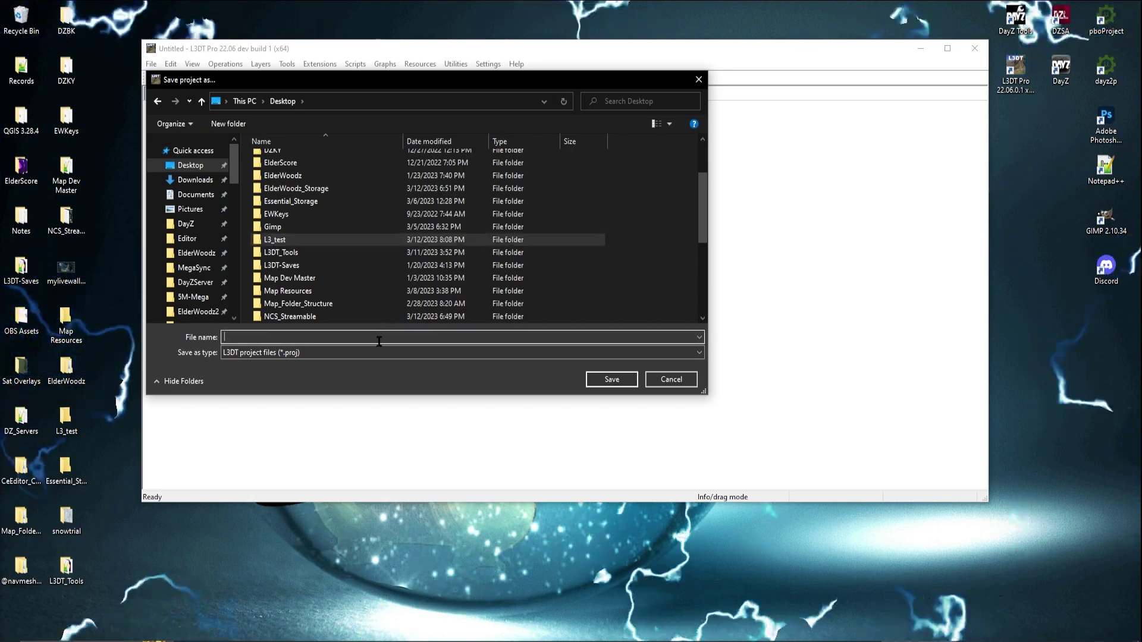
type("Test")
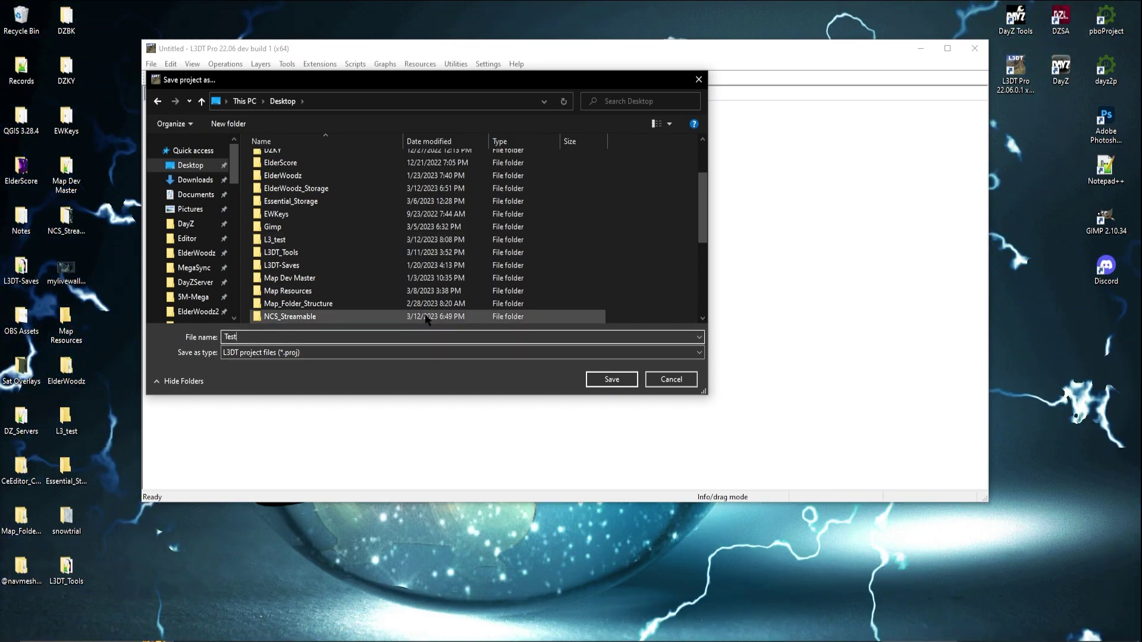
left_click(600, 380)
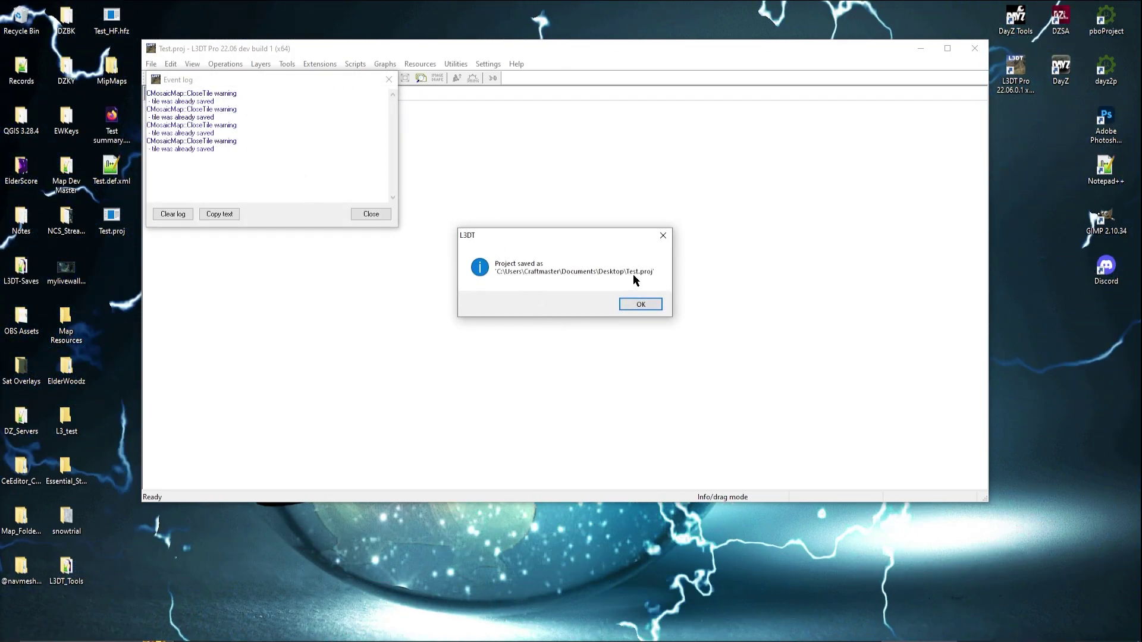
left_click(640, 304)
left_click(378, 215)
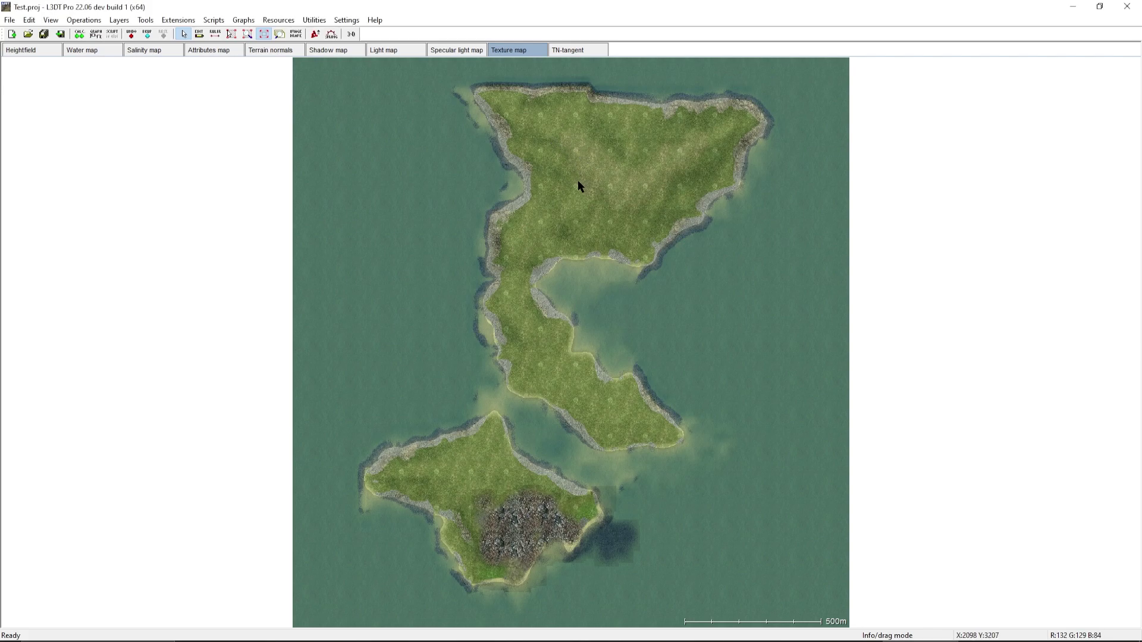
Open the texture map in the 3D texture map brush and reduce the brush radius to 57
right_click(576, 180)
mouse_move(624, 231)
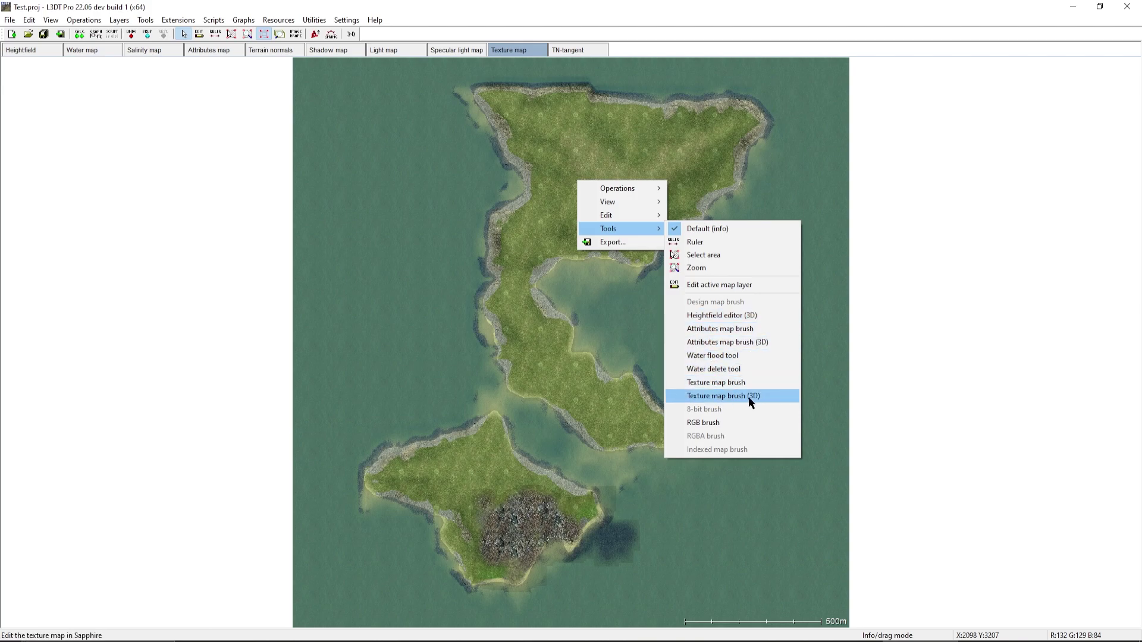
left_click(730, 396)
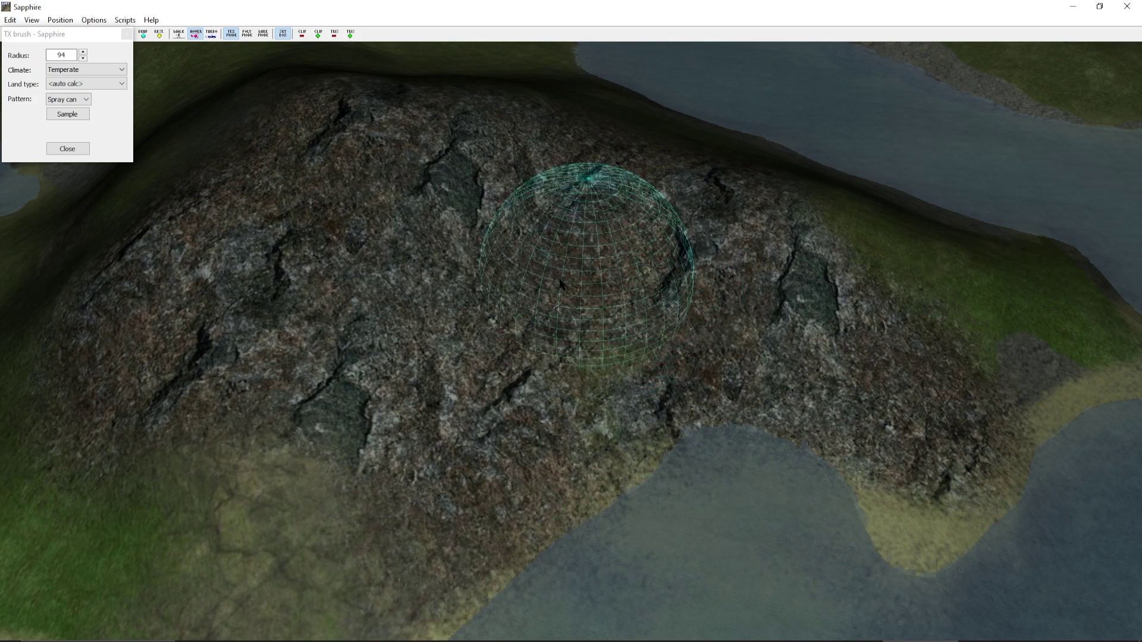
scroll(531, 290, "down", 5)
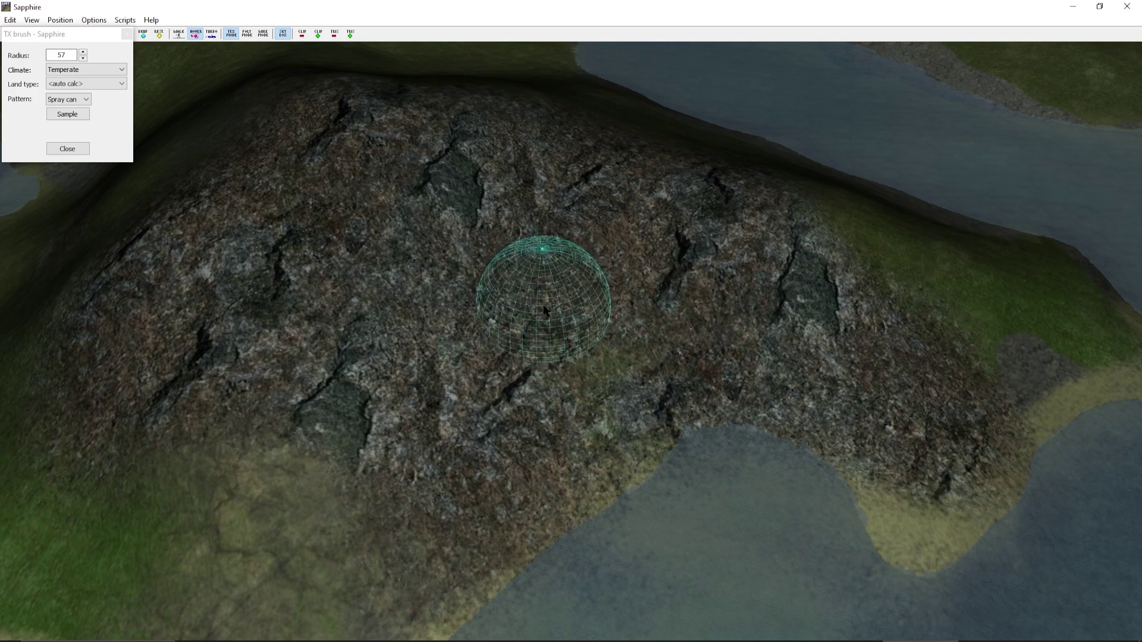
Set the texture brush to the Spring Greenworld (FA) climate with the Cliff Face land type for the grassy area beyond the rocky peak
mouse_move(568, 310)
right_mouse_down()
mouse_move(581, 319)
mouse_move(447, 292)
right_mouse_up()
key("w")
key("a")
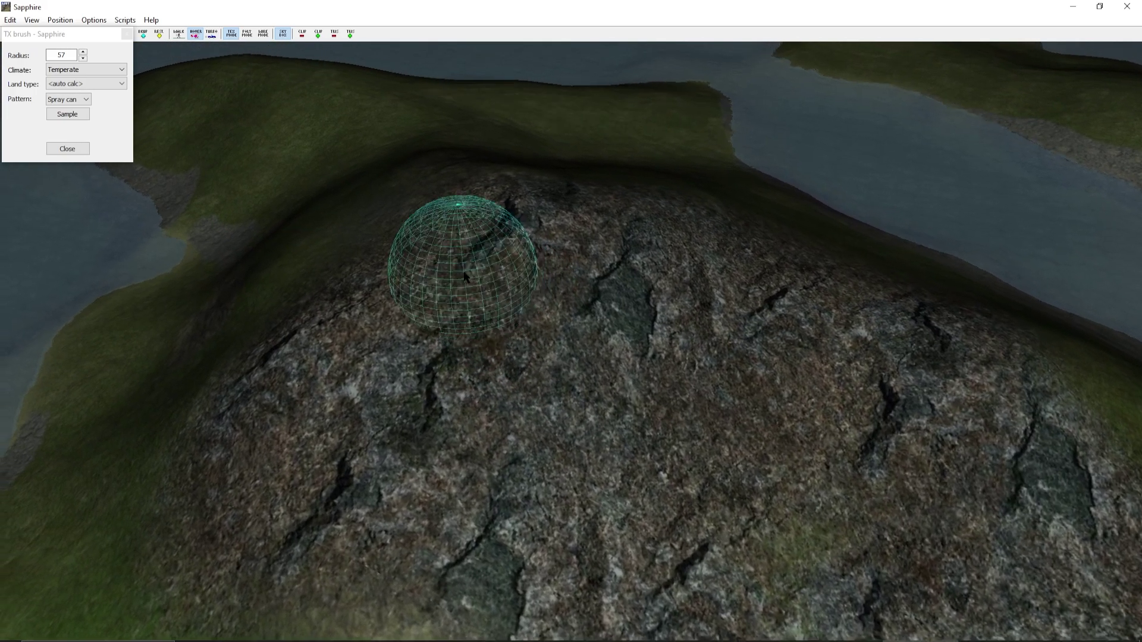
key("w")
key("a")
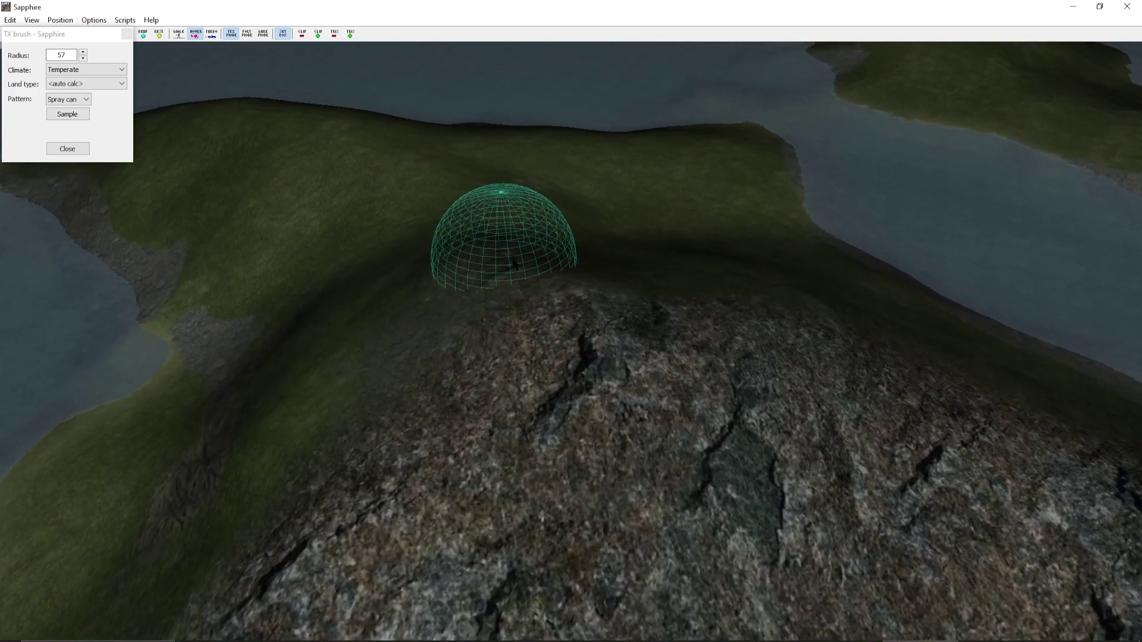
key("w")
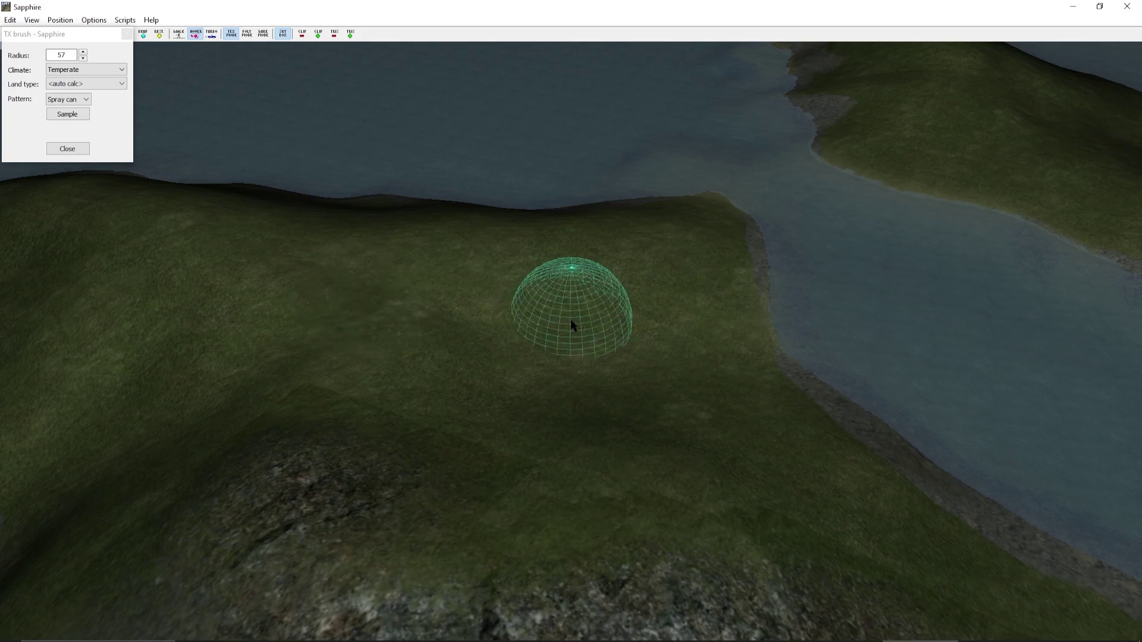
left_click(99, 71)
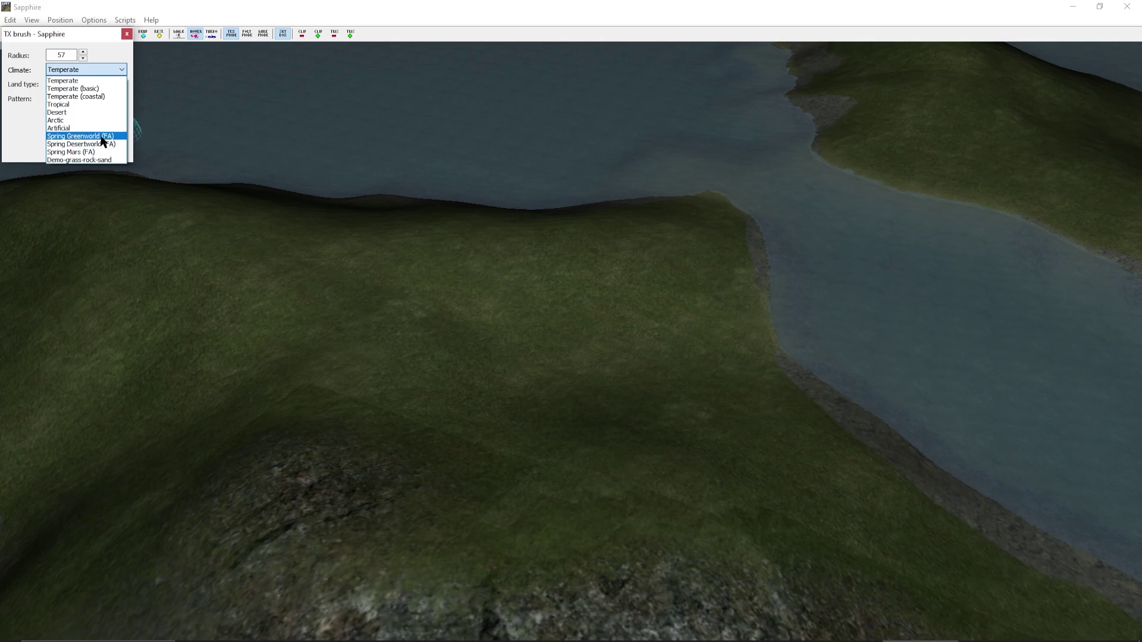
left_click(101, 138)
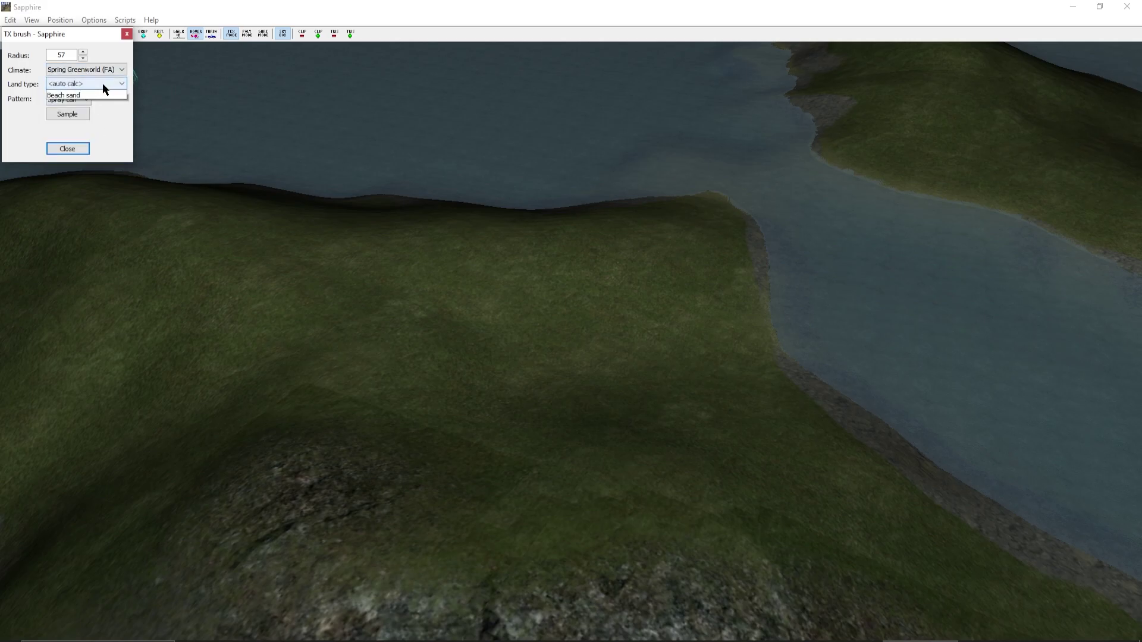
left_click(103, 83)
left_click(109, 110)
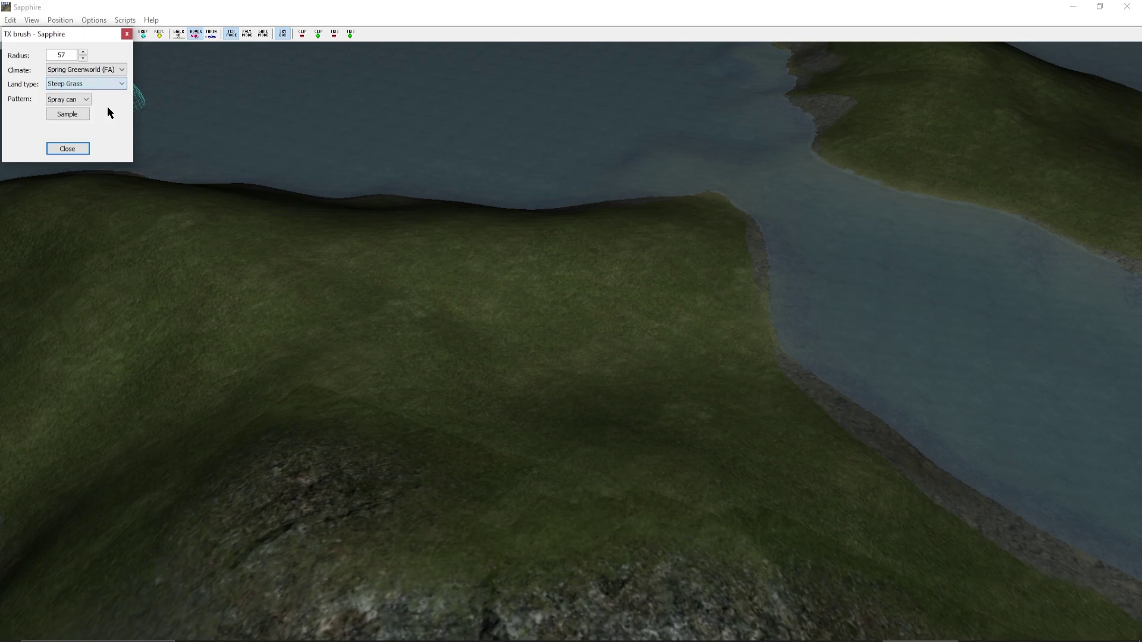
left_click(98, 84)
left_click(102, 127)
Paint the cliff face texture across the grassy headland behind the rocky peak, up to its far shore
mouse_move(205, 351)
left_mouse_down()
mouse_move(512, 359)
mouse_move(273, 370)
mouse_move(316, 412)
mouse_move(637, 417)
mouse_move(713, 440)
mouse_move(429, 481)
mouse_move(595, 452)
mouse_move(457, 487)
mouse_move(808, 537)
mouse_move(633, 508)
mouse_move(849, 415)
mouse_move(758, 375)
mouse_move(603, 385)
mouse_move(672, 303)
mouse_move(677, 244)
mouse_move(703, 355)
mouse_move(672, 371)
mouse_move(743, 268)
mouse_move(684, 218)
left_mouse_up()
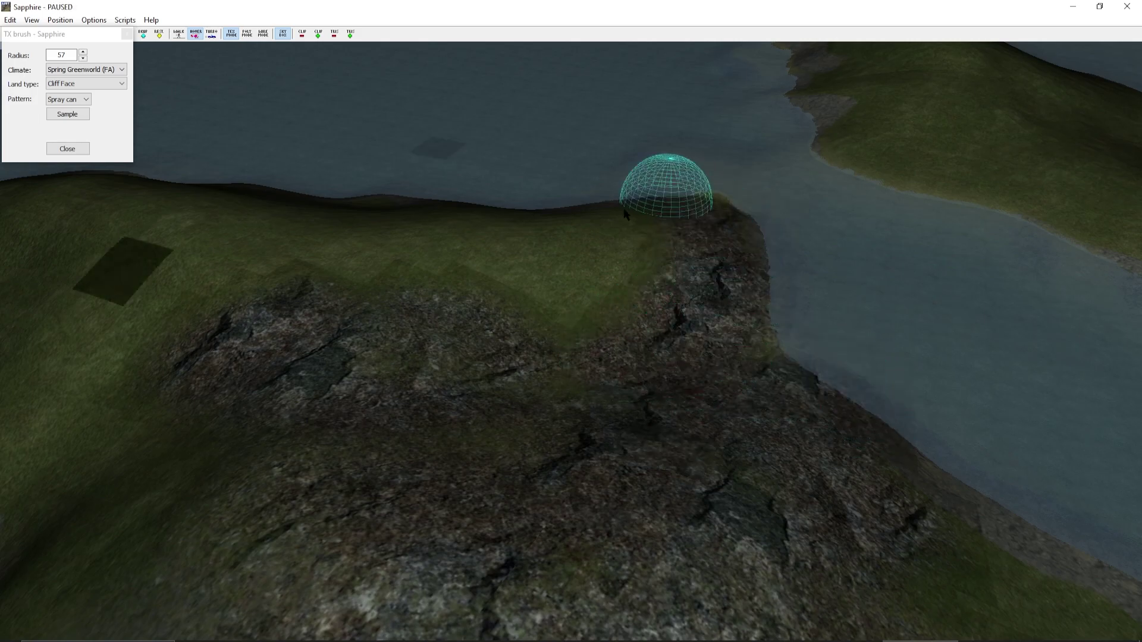
mouse_move(506, 229)
left_mouse_down()
mouse_move(597, 220)
mouse_move(508, 273)
mouse_move(529, 247)
mouse_move(461, 297)
mouse_move(619, 238)
mouse_move(479, 368)
mouse_move(586, 239)
mouse_move(363, 245)
mouse_move(427, 244)
mouse_move(384, 250)
mouse_move(224, 437)
mouse_move(324, 580)
mouse_move(337, 407)
mouse_move(465, 437)
mouse_move(574, 426)
mouse_move(586, 374)
mouse_move(565, 381)
left_mouse_up()
mouse_move(488, 357)
left_mouse_down()
mouse_move(204, 382)
mouse_move(272, 297)
mouse_move(381, 547)
mouse_move(62, 573)
mouse_move(161, 428)
mouse_move(143, 553)
mouse_move(106, 593)
mouse_move(1, 392)
left_mouse_up()
mouse_move(146, 261)
left_mouse_down()
mouse_move(215, 280)
mouse_move(81, 362)
mouse_move(95, 316)
mouse_move(337, 215)
mouse_move(205, 271)
mouse_move(394, 217)
mouse_move(439, 224)
mouse_move(350, 199)
mouse_move(407, 183)
mouse_move(299, 335)
left_mouse_up()
Switch the brush's land type to Beach sand and paint sand along the shoreline of the bay beside the rocky hill
key("s")
key("s")
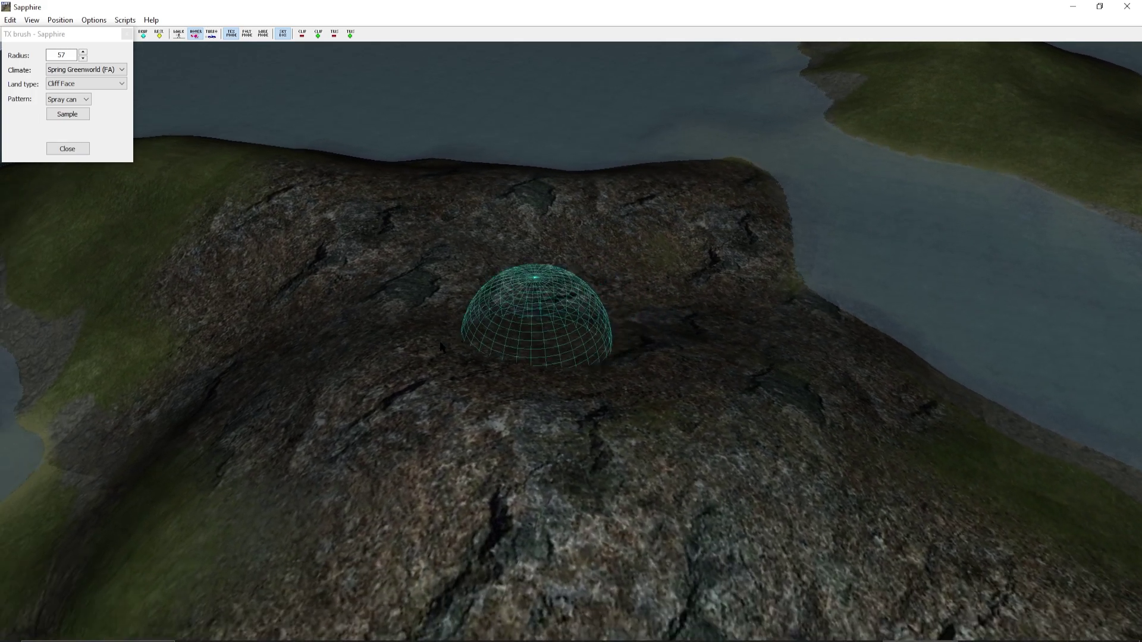
key("a")
key("a")
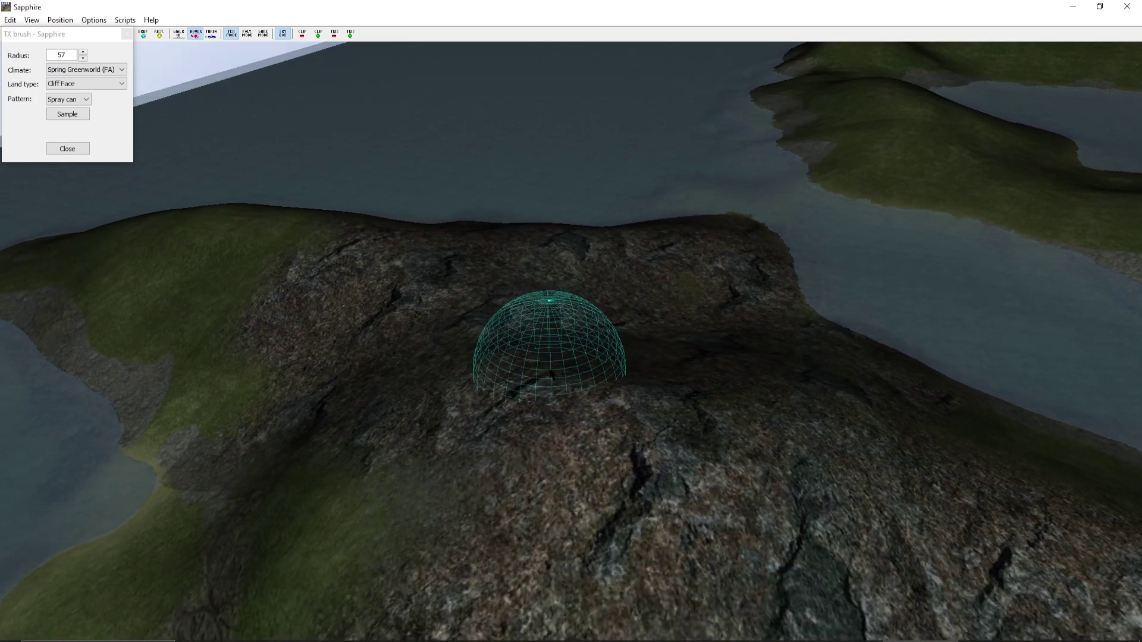
left_click(104, 83)
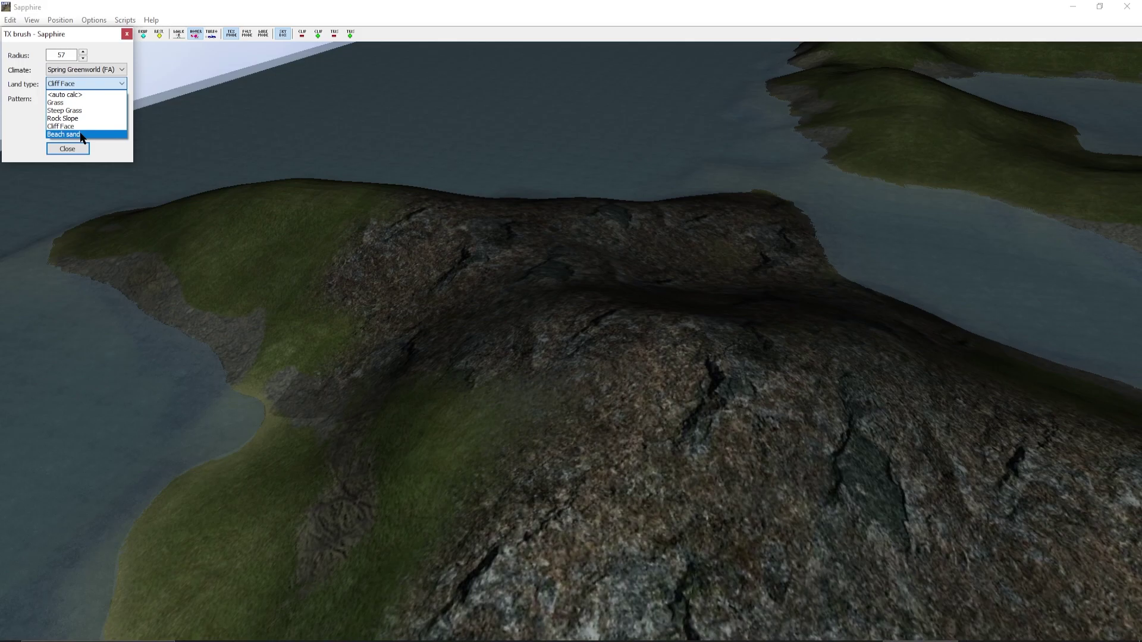
left_click(63, 134)
mouse_move(203, 510)
left_mouse_down()
mouse_move(158, 543)
mouse_move(255, 408)
mouse_move(225, 363)
mouse_move(89, 264)
mouse_move(122, 205)
mouse_move(90, 261)
mouse_move(184, 303)
mouse_move(258, 387)
mouse_move(214, 491)
left_mouse_up()
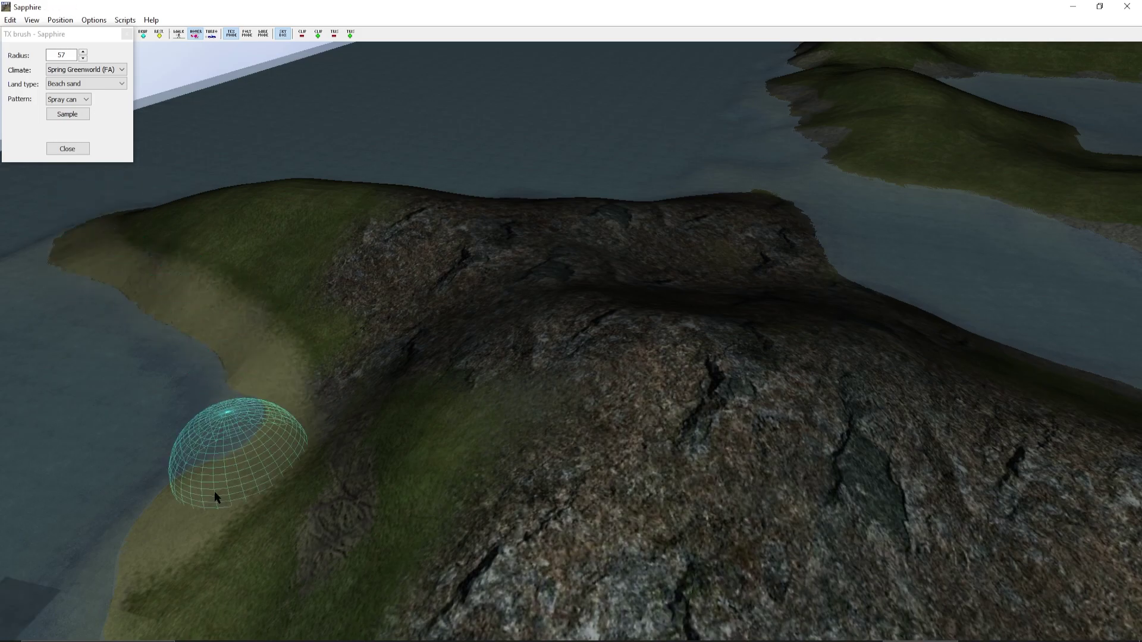
Paint beach sand along the rest of the small island's near shoreline, covering the rocky strips between the grass and the water
key("s")
right_click_drag(227, 455, 247, 473)
mouse_move(571, 342)
right_mouse_down()
mouse_move(630, 416)
mouse_move(559, 511)
mouse_move(523, 538)
right_mouse_up()
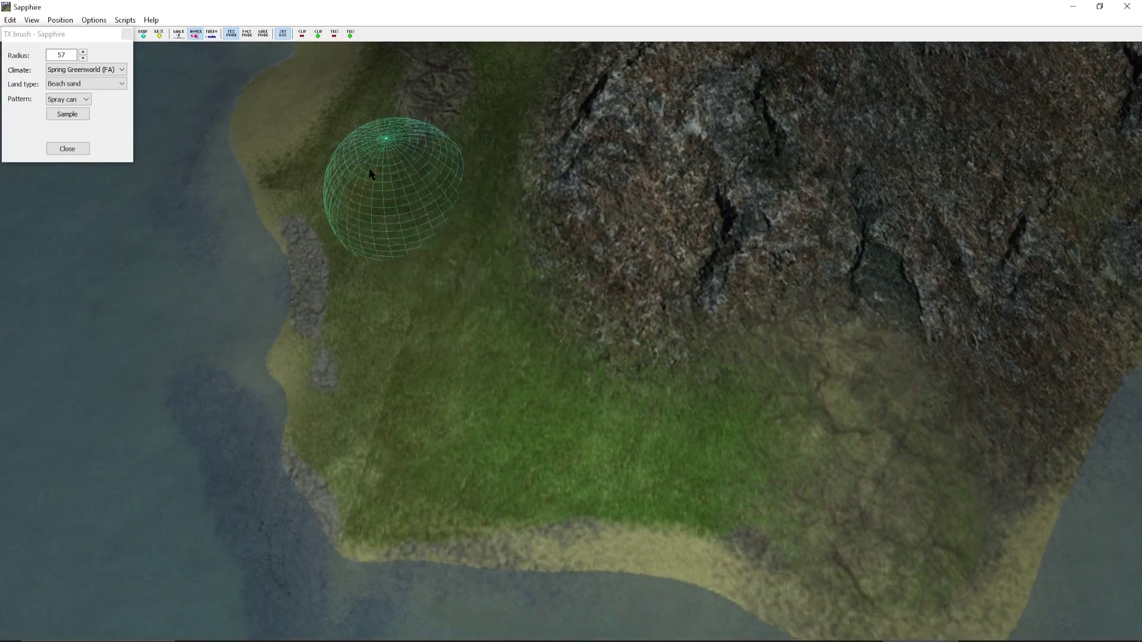
key("a")
mouse_move(329, 136)
left_mouse_down()
mouse_move(354, 237)
mouse_move(344, 337)
mouse_move(369, 458)
mouse_move(509, 497)
mouse_move(948, 563)
mouse_move(1042, 520)
mouse_move(1112, 405)
mouse_move(892, 535)
mouse_move(601, 511)
mouse_move(423, 479)
left_mouse_up()
key("d")
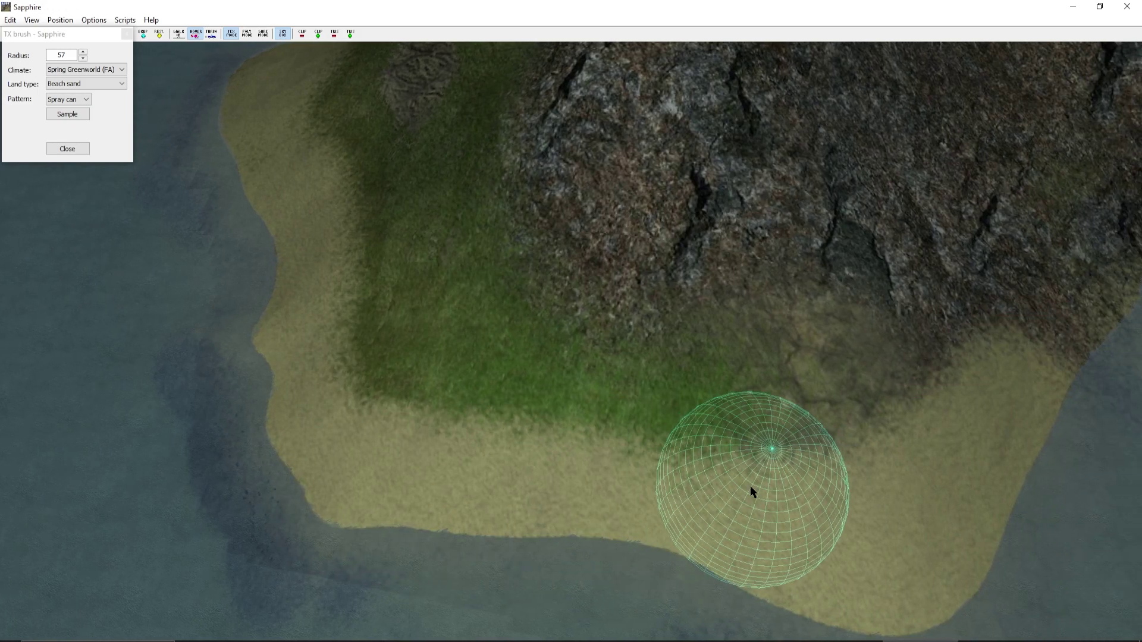
key("d")
key("d")
key("w")
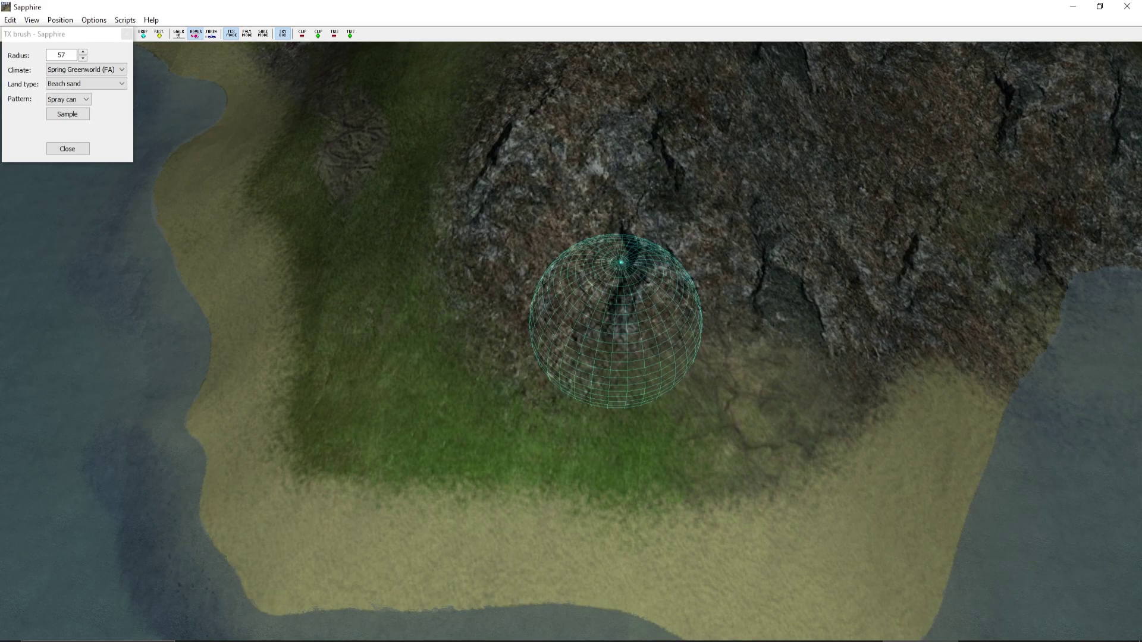
right_click_drag(616, 321, 668, 333)
key("d")
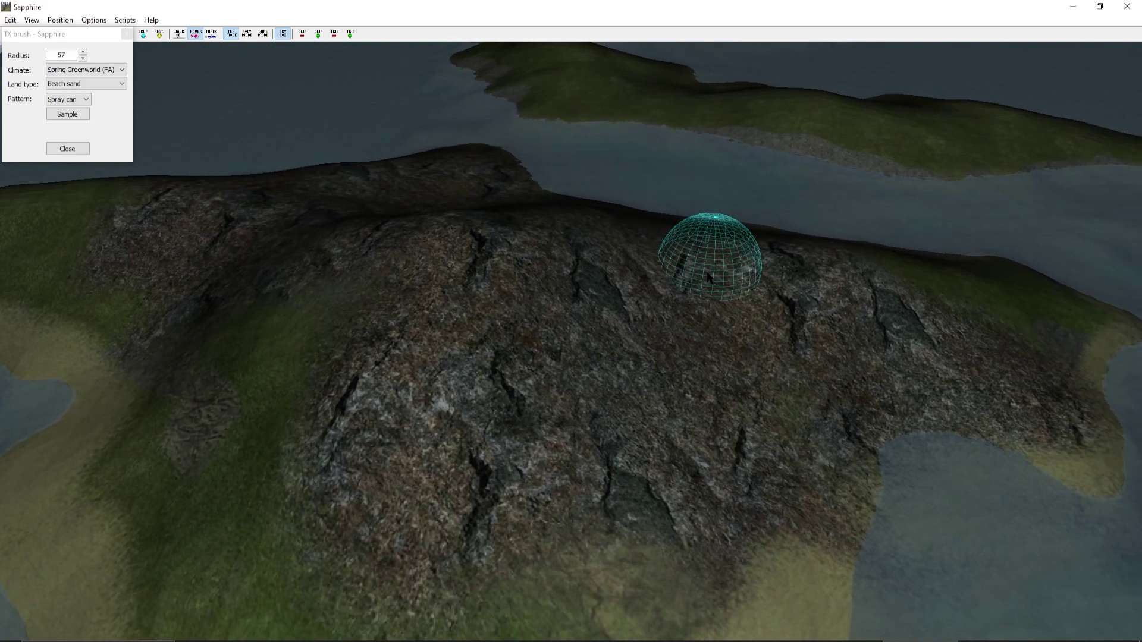
Switch back to the L3DT main window and activate the 2D texture map brush on the texture map
key("alt+Tab")
right_click(549, 380)
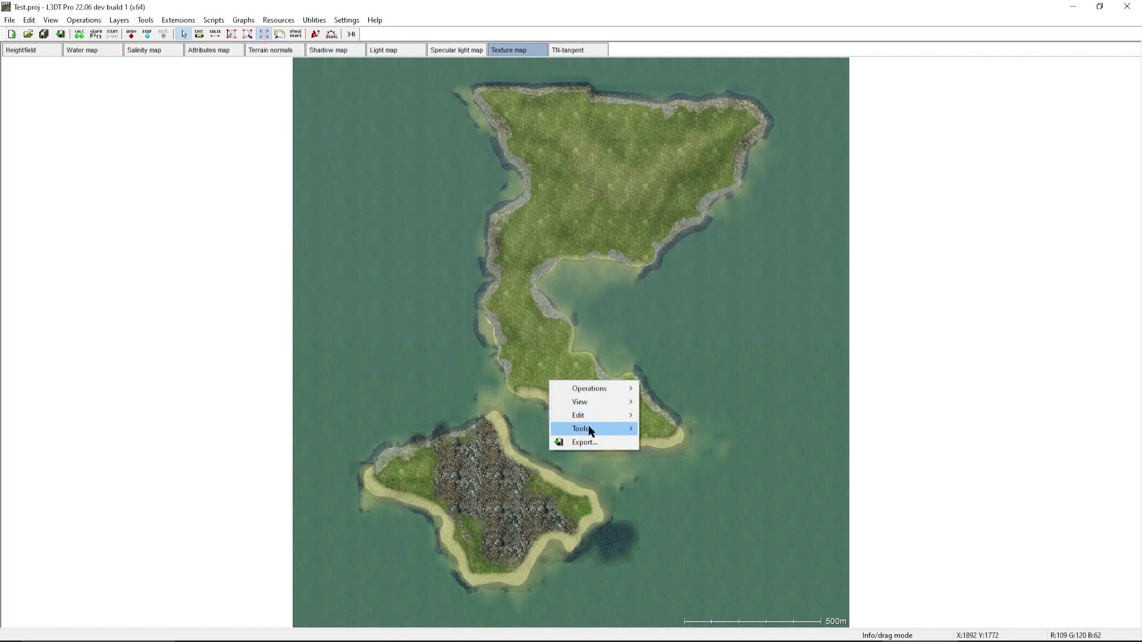
mouse_move(588, 428)
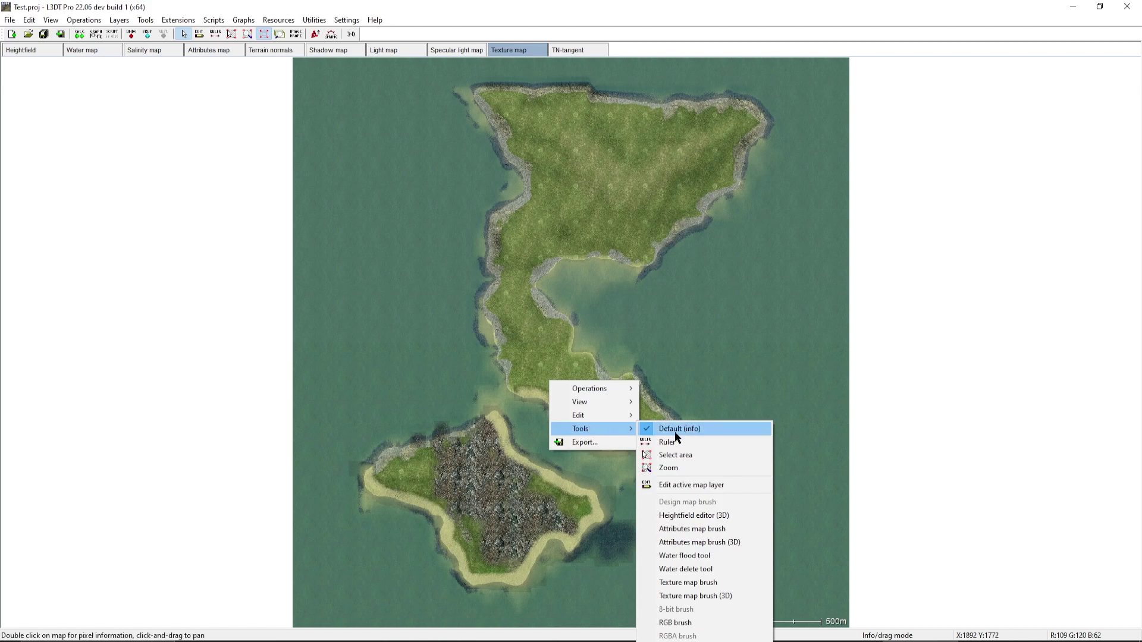
left_click(704, 582)
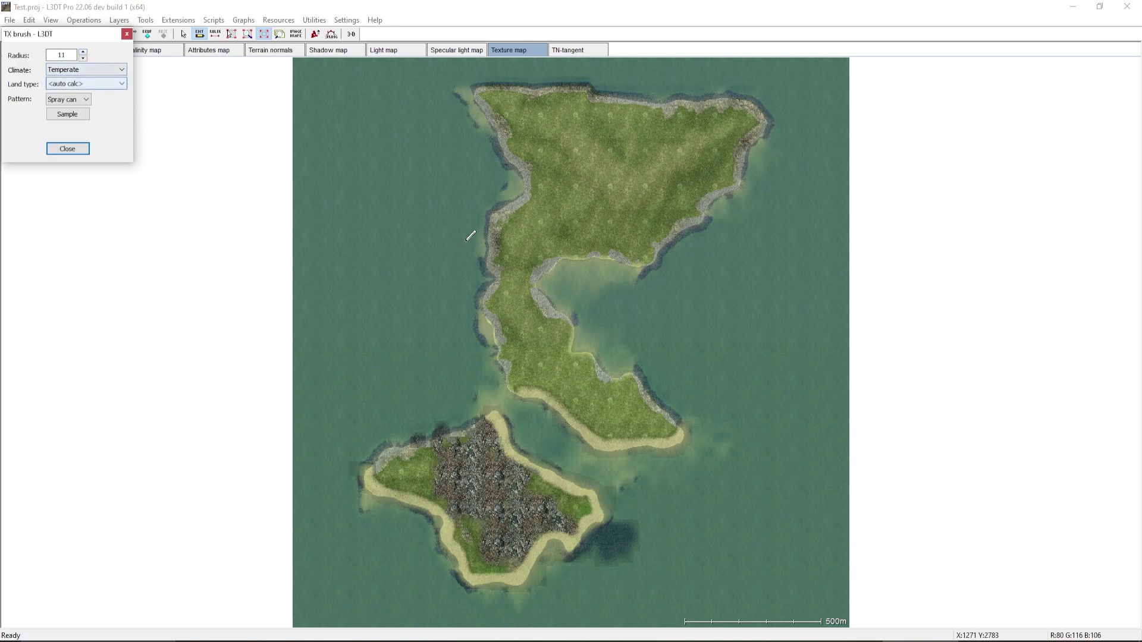
Set the brush's land type to Snow and paint a small patch in the middle of the large island's northern part
left_click(121, 87)
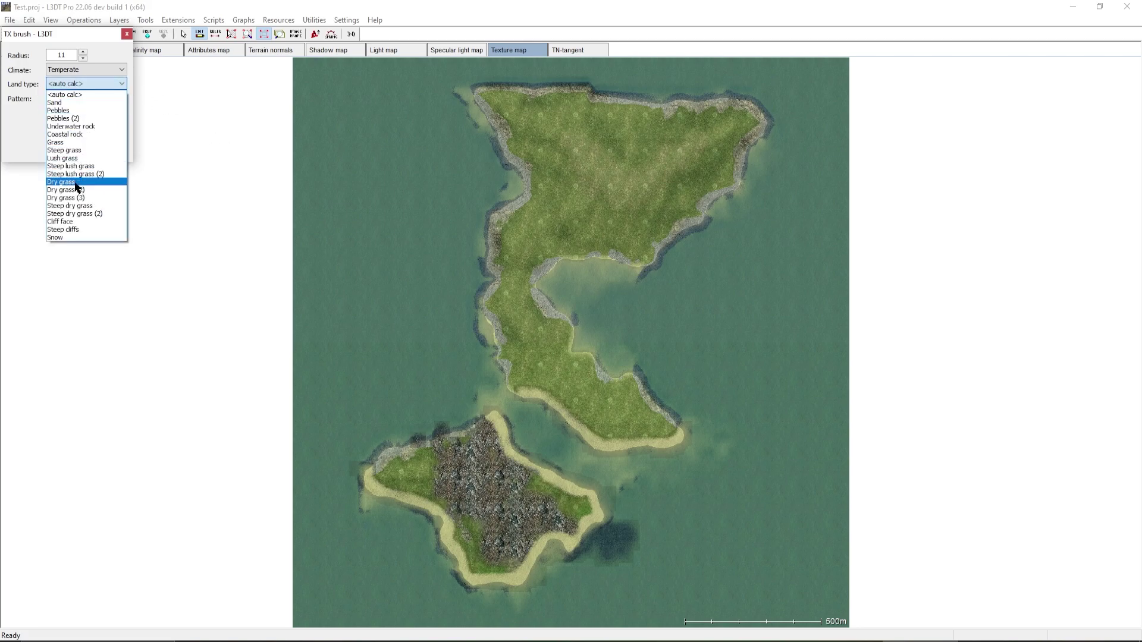
left_click(82, 237)
mouse_move(598, 183)
left_mouse_down()
mouse_move(619, 178)
mouse_move(596, 184)
left_mouse_up()
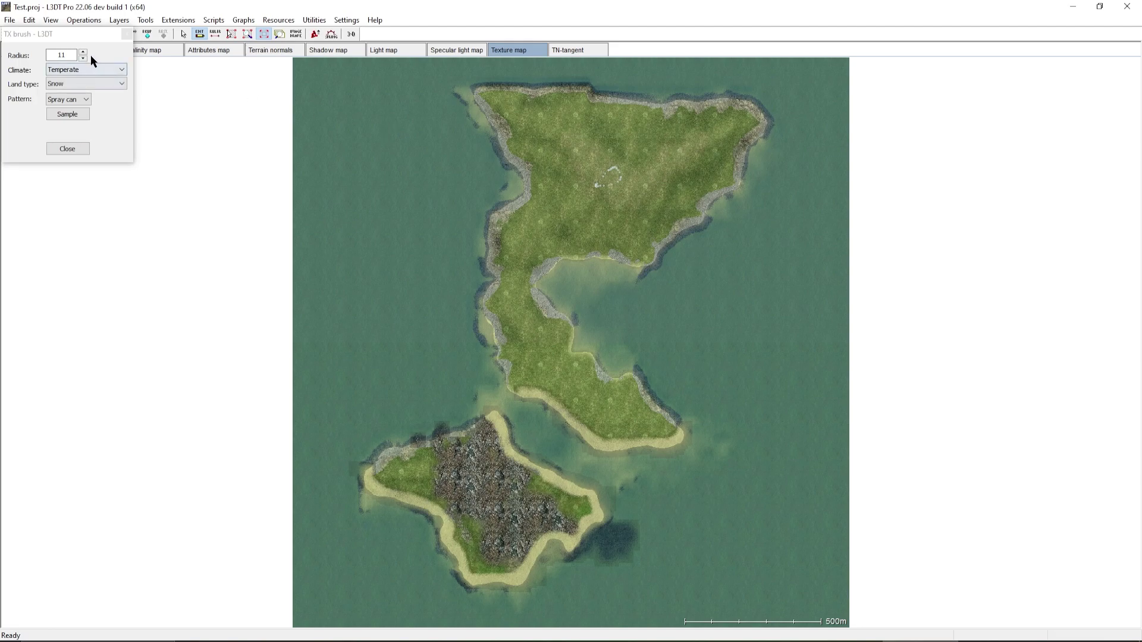
Set the brush radius to 600 and paint snow over the northern part of the large island
left_click(65, 56)
key("BackSpace")
type("600")
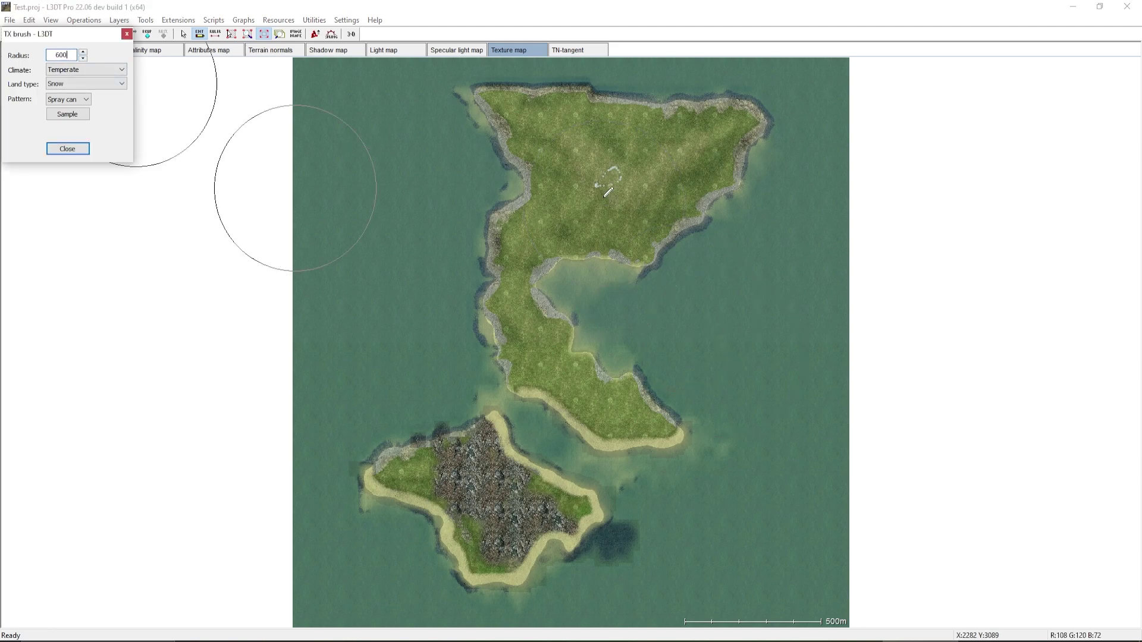
left_click(612, 174)
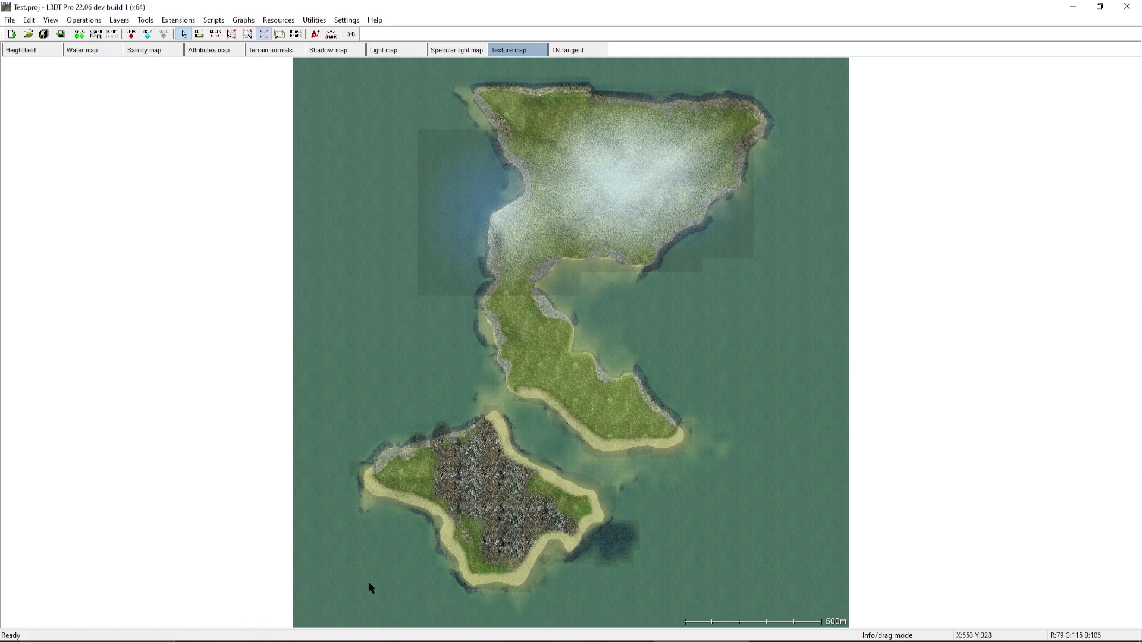
Switch to File Explorer and open the source folder inside EssentialsL3DT on the P: drive
left_click(245, 641)
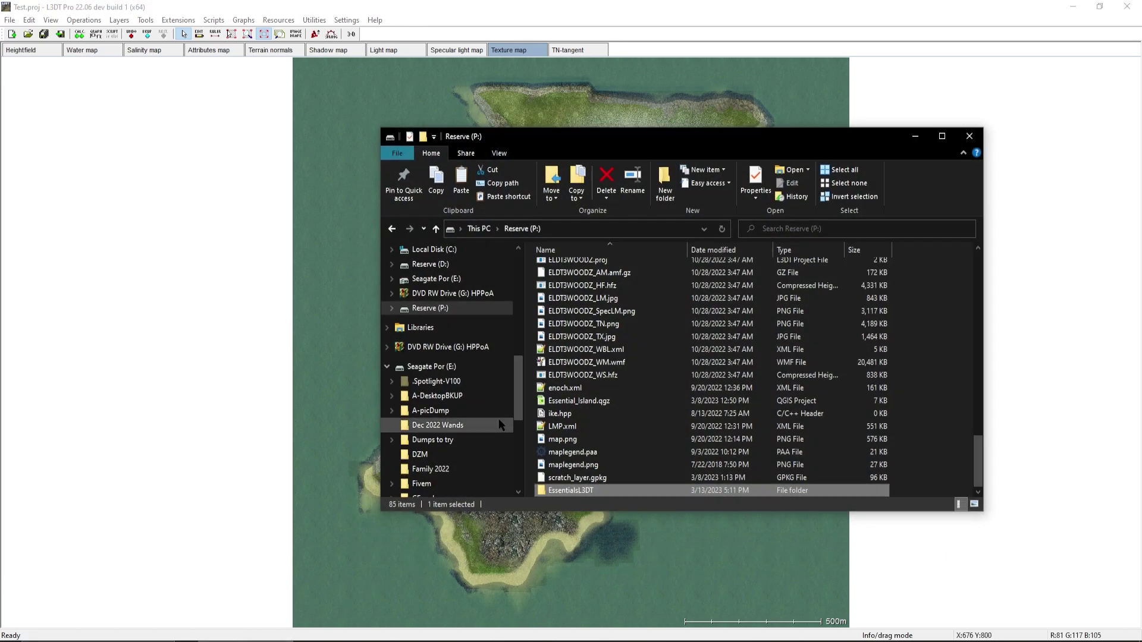
left_click_drag(665, 135, 646, 117)
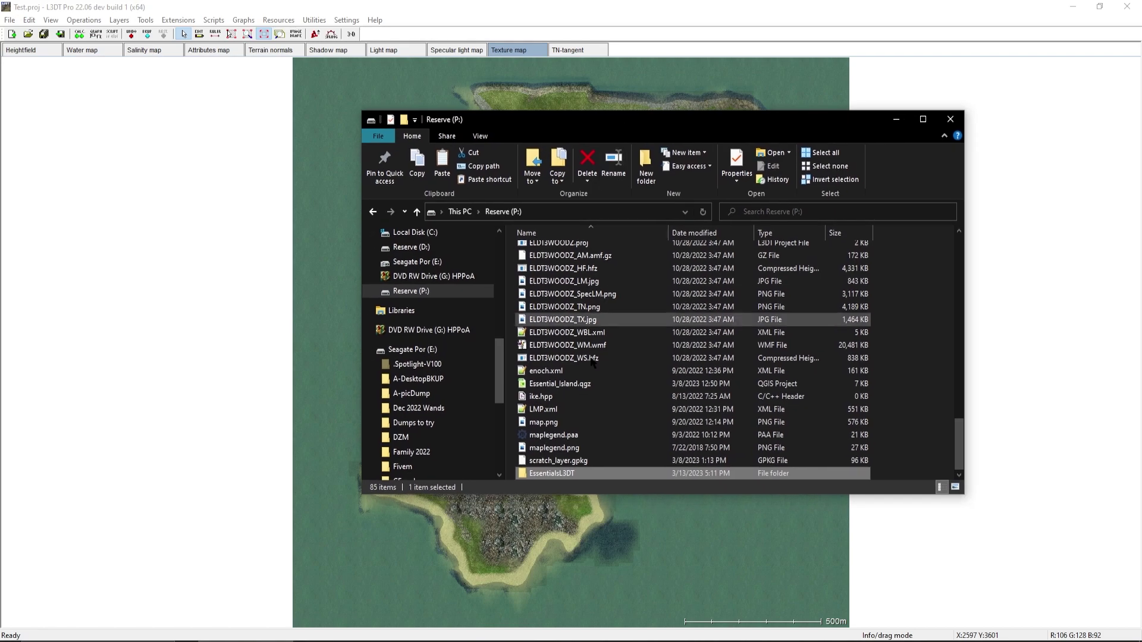
double_click(561, 474)
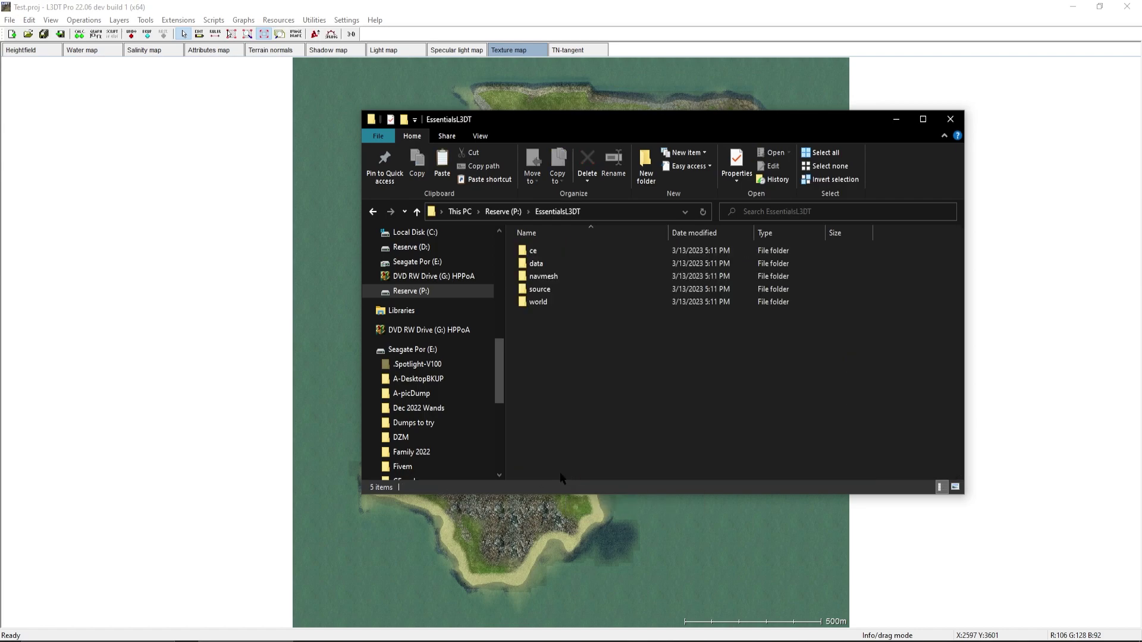
double_click(566, 290)
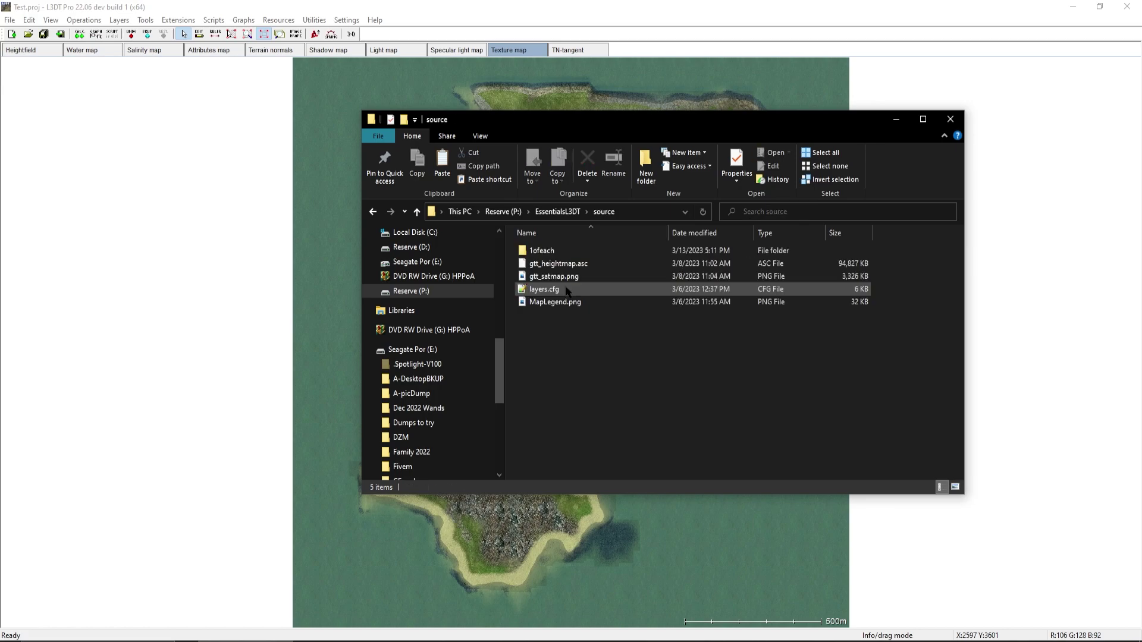
Create a new folder named L3DT in the source folder
right_click(562, 330)
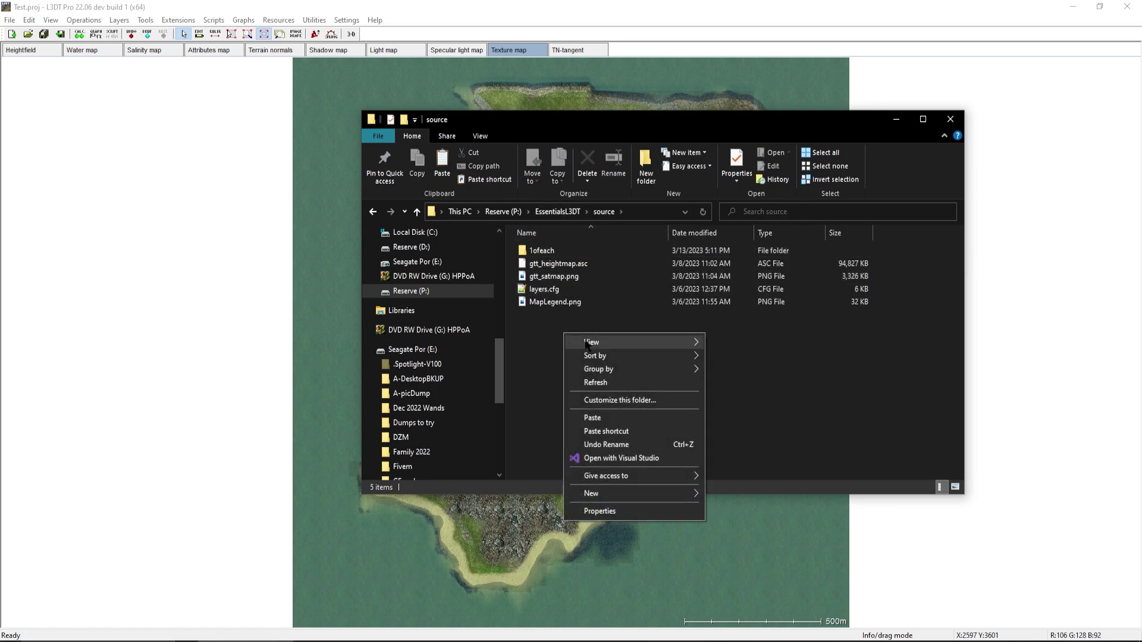
mouse_move(646, 493)
left_click(741, 494)
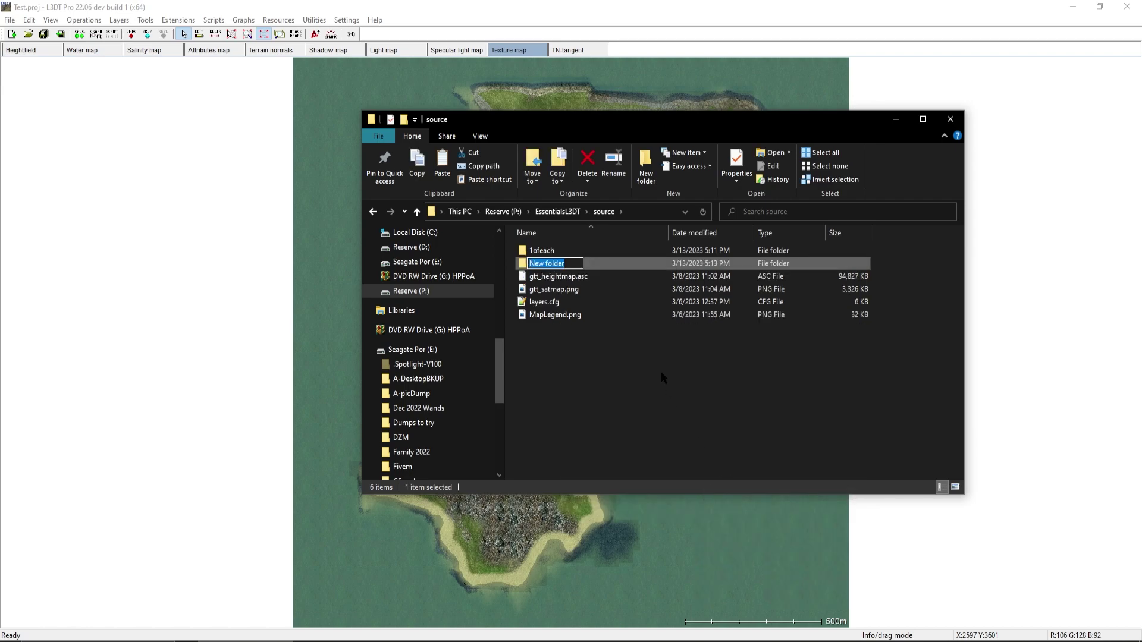
type("L3d")
key("BackSpace")
type("Dt")
key("BackSpace")
type("T")
left_click(657, 360)
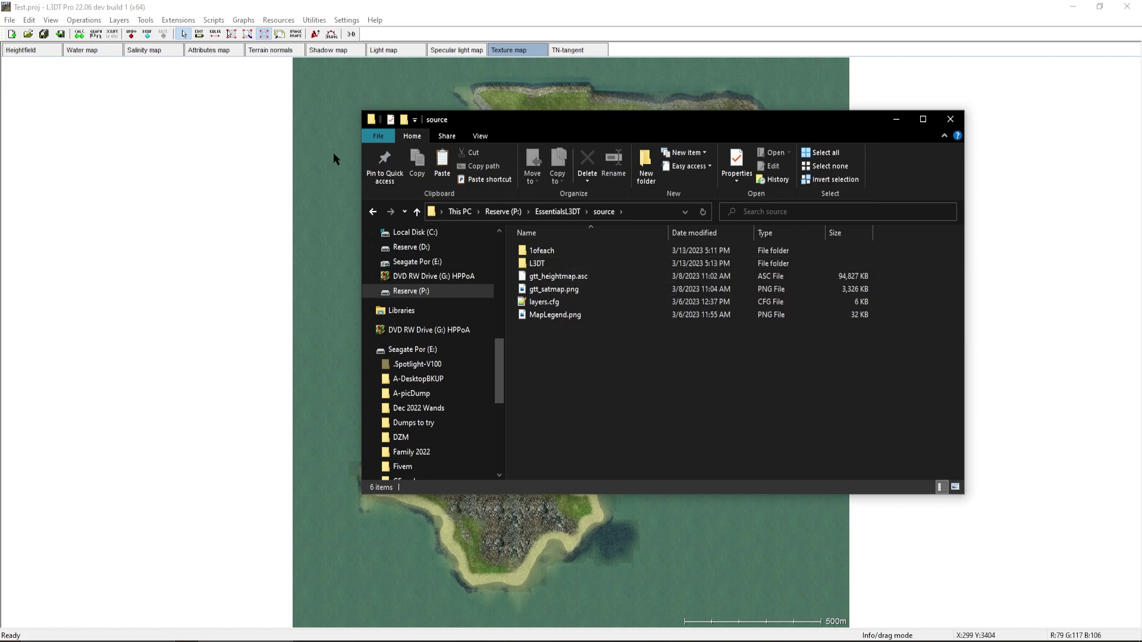
Return to L3DT, start saving the project under a new name, and browse to P:\EssentialsL3DT\source\L3DT as its destination
left_click(196, 143)
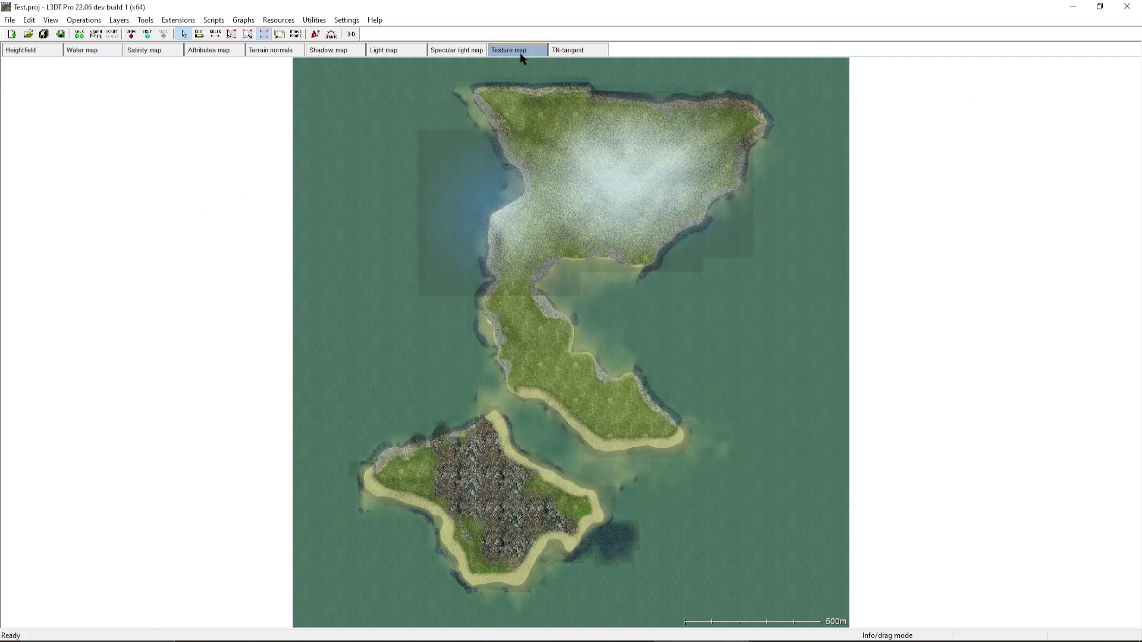
left_click(10, 19)
mouse_move(92, 110)
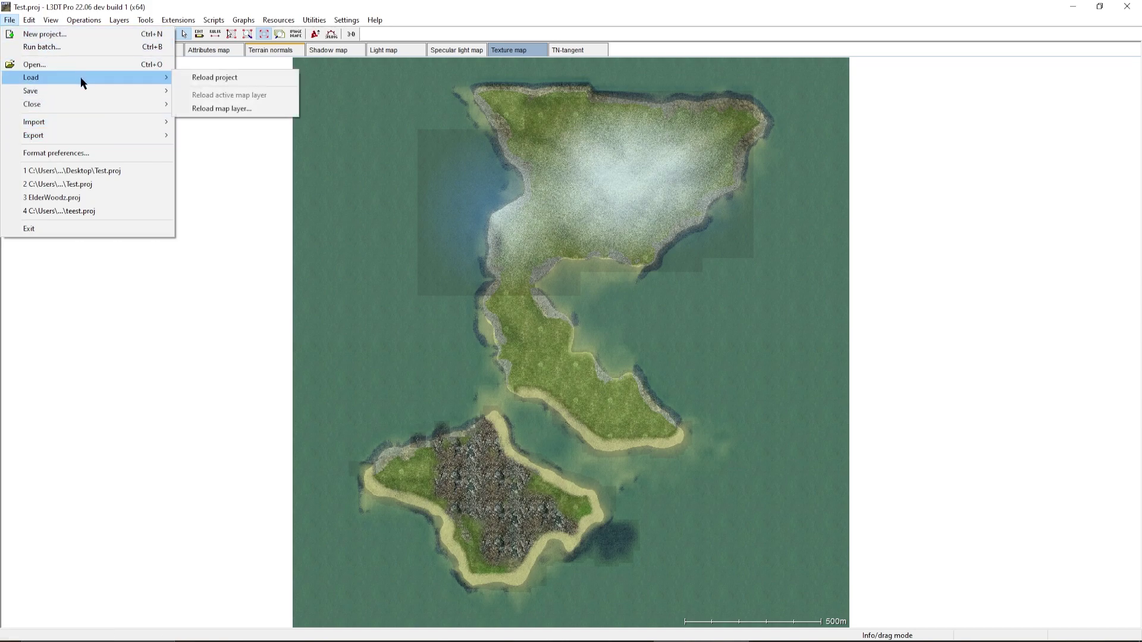
left_click(231, 105)
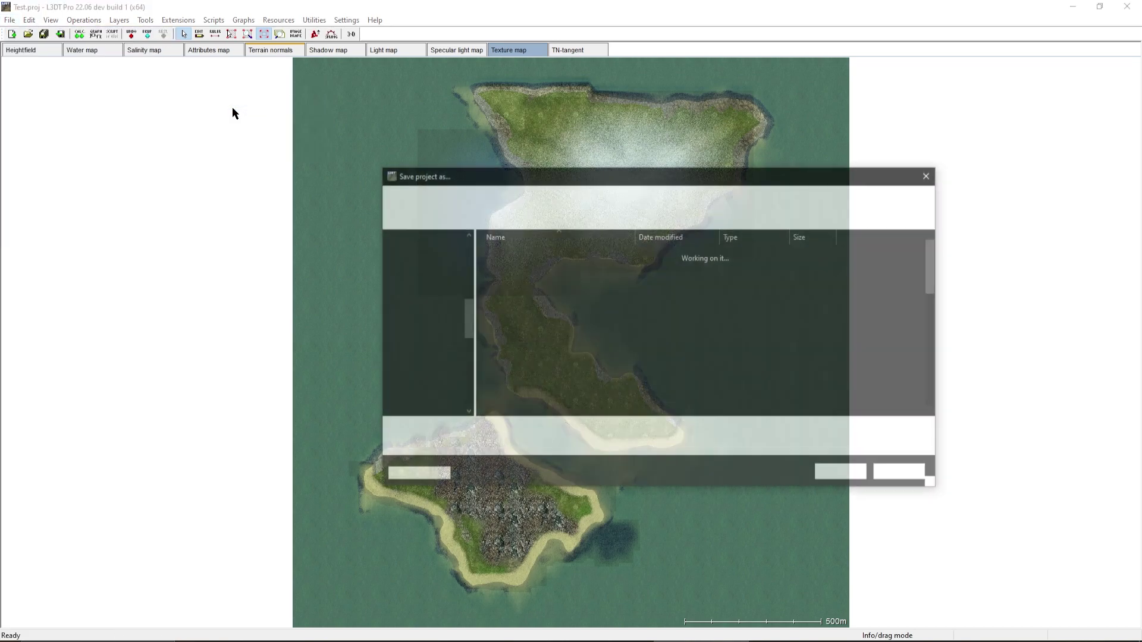
scroll(425, 338, "down", 10)
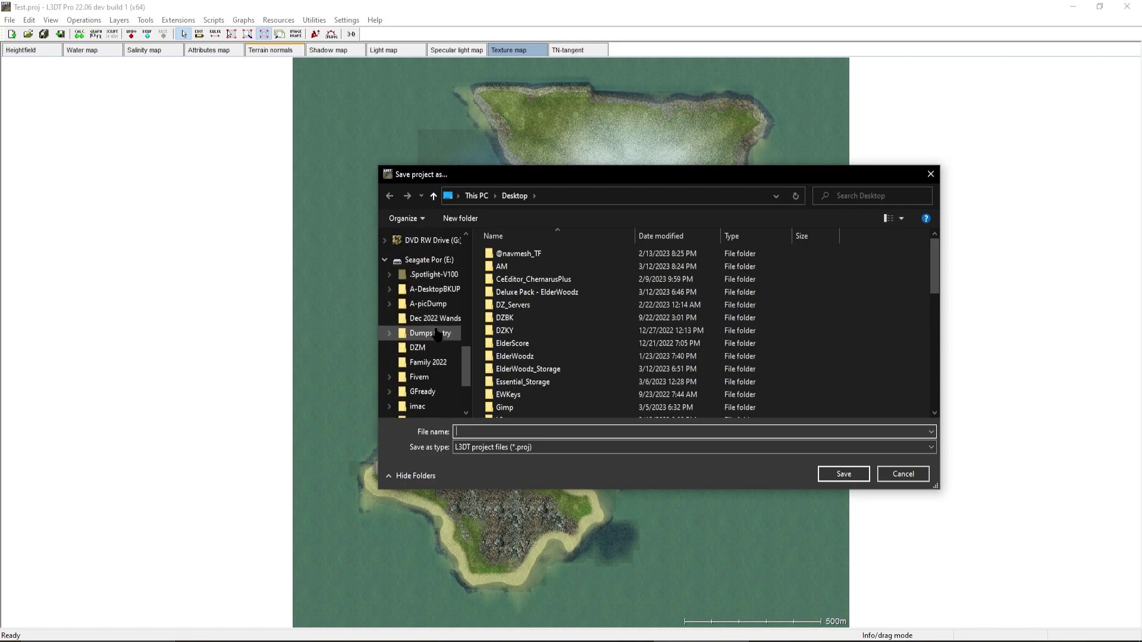
scroll(434, 342, "up", 5)
left_click(427, 353)
scroll(548, 337, "down", 6)
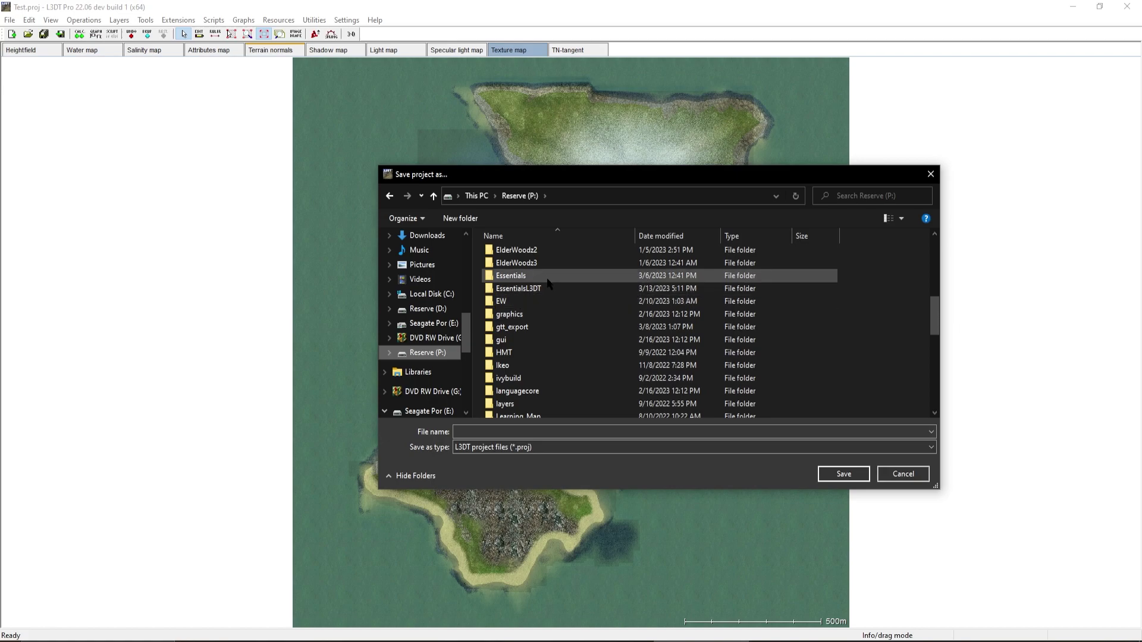
left_click(545, 289)
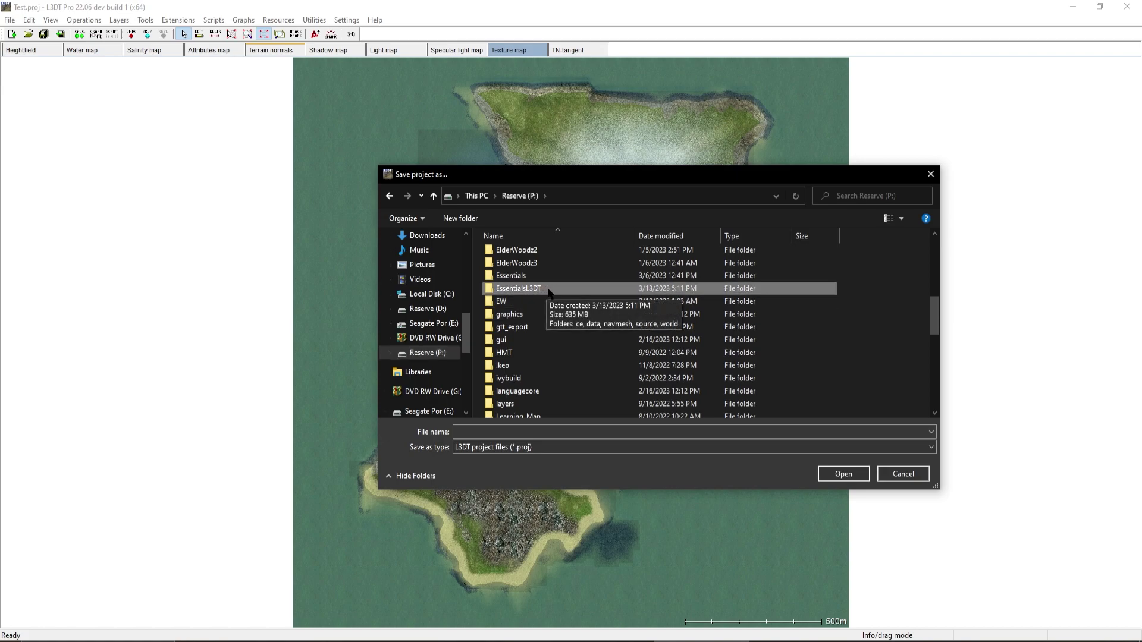
double_click(548, 290)
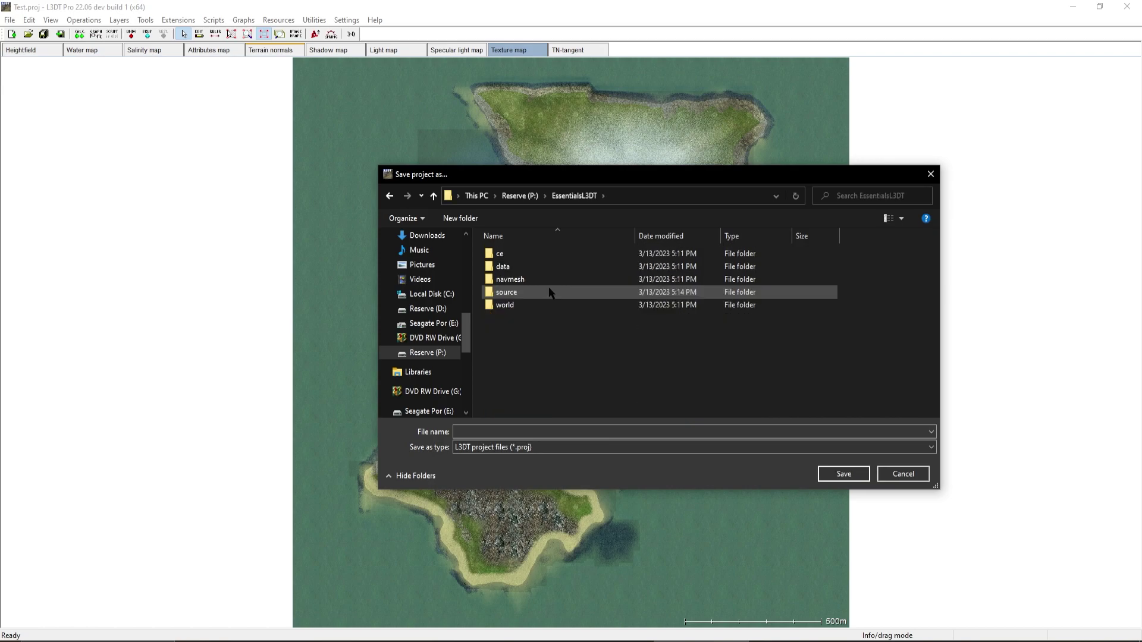
double_click(545, 293)
double_click(503, 266)
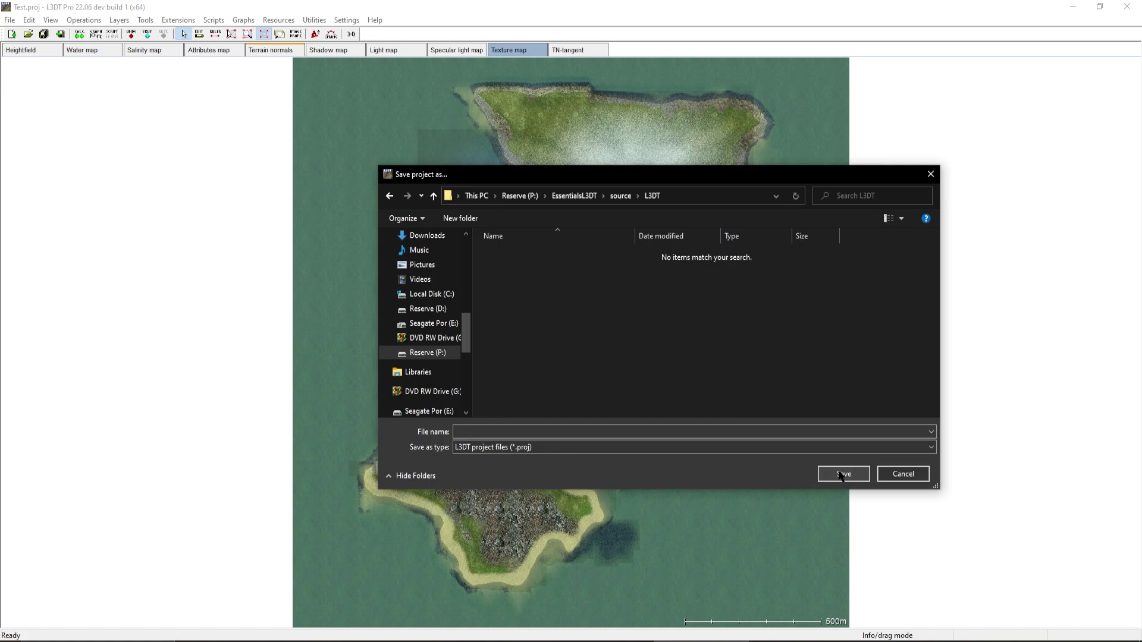
Save the project as Essential_island, and dismiss the save message and the event log
left_click(511, 431)
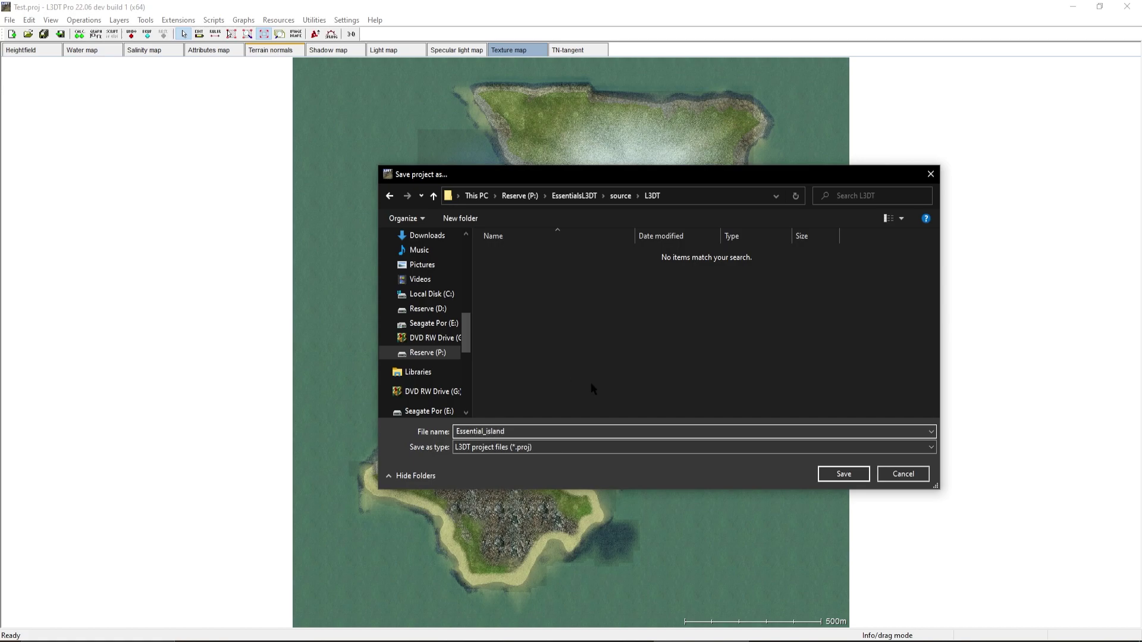
left_click(842, 475)
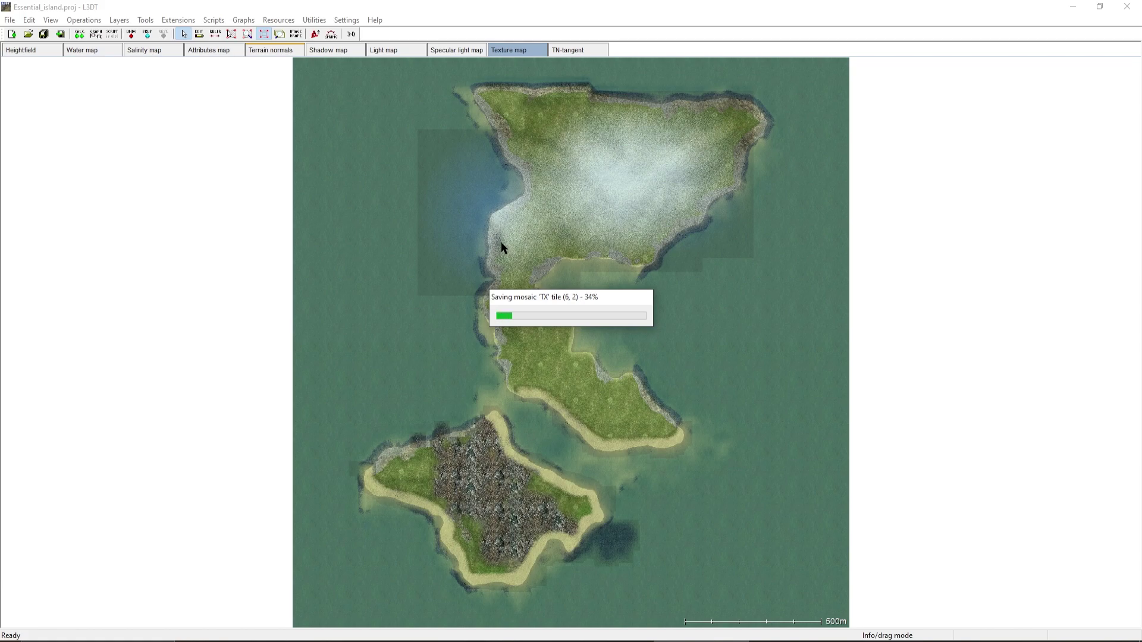
left_click(242, 640)
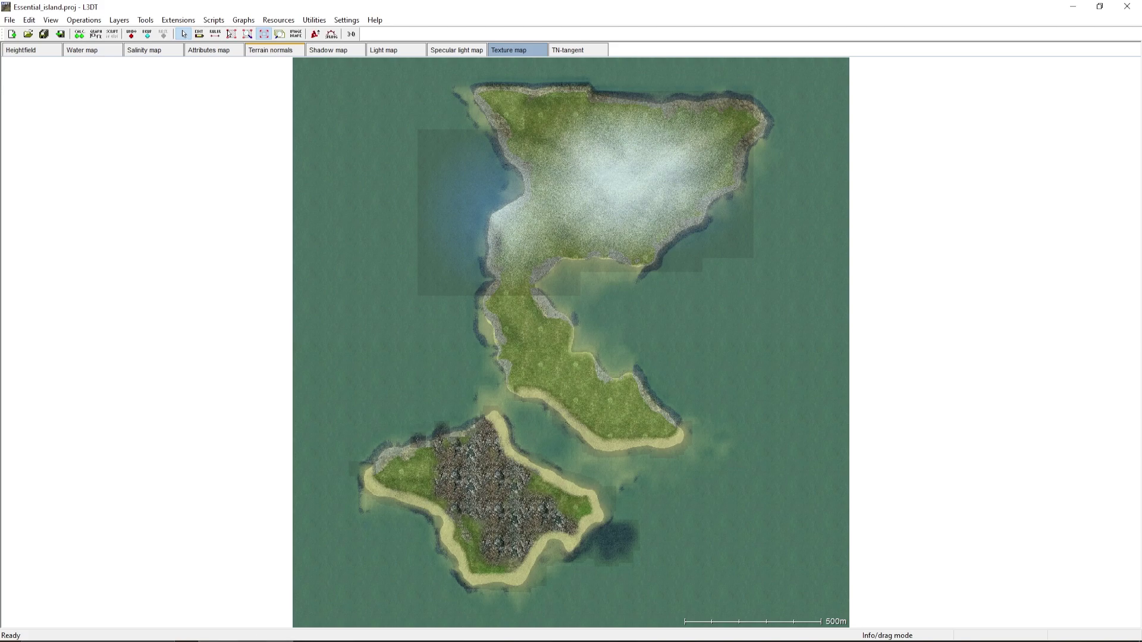
left_click(678, 641)
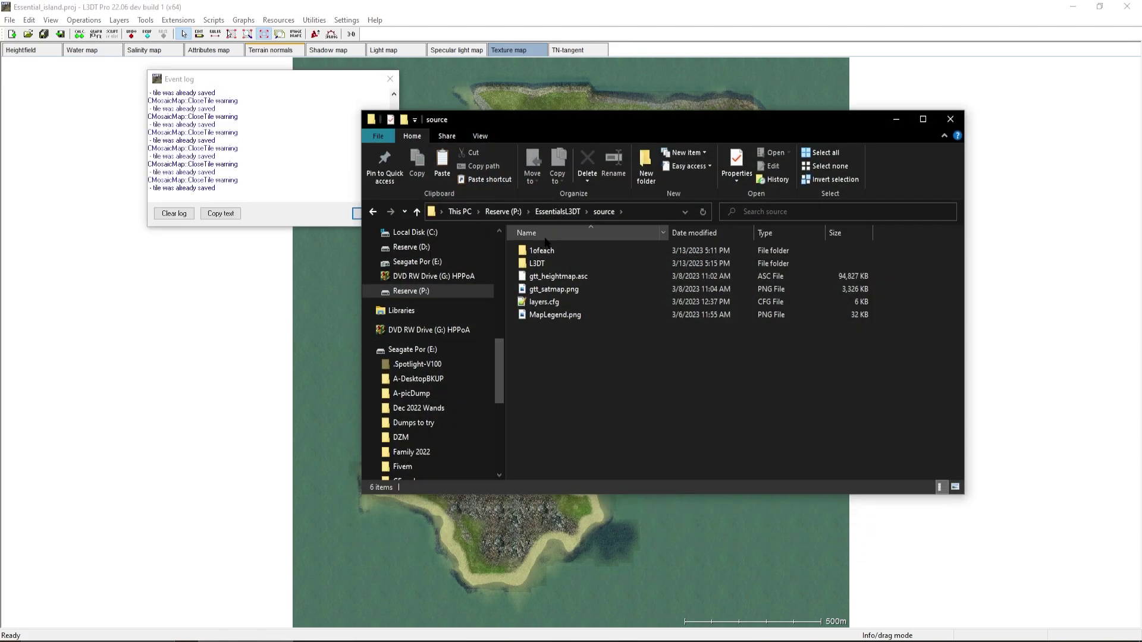
left_click(357, 213)
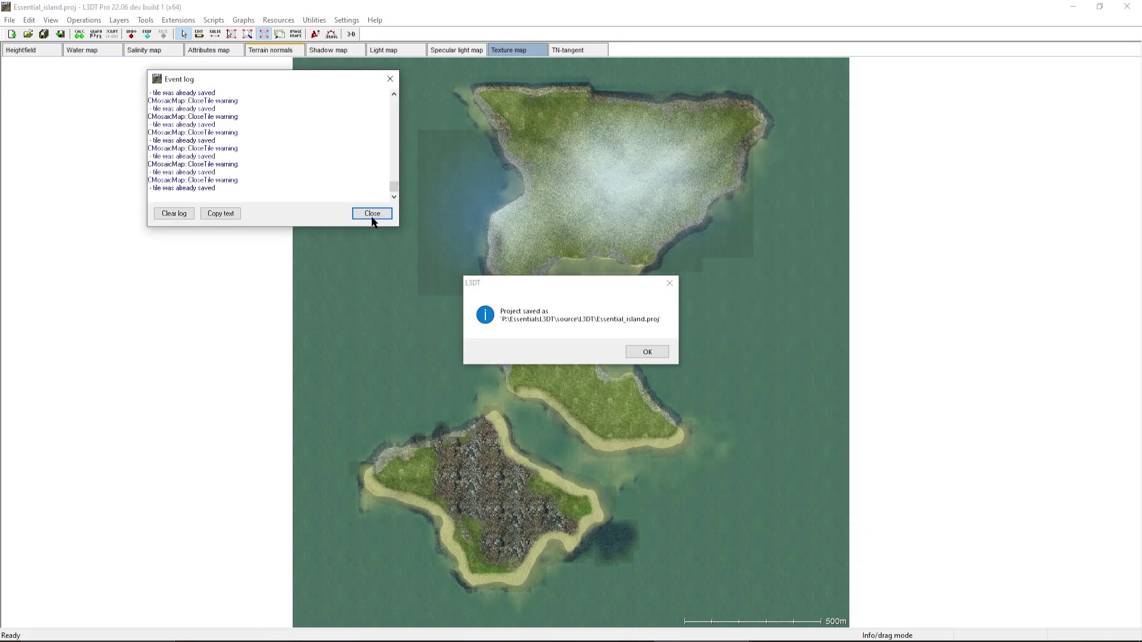
left_click(650, 351)
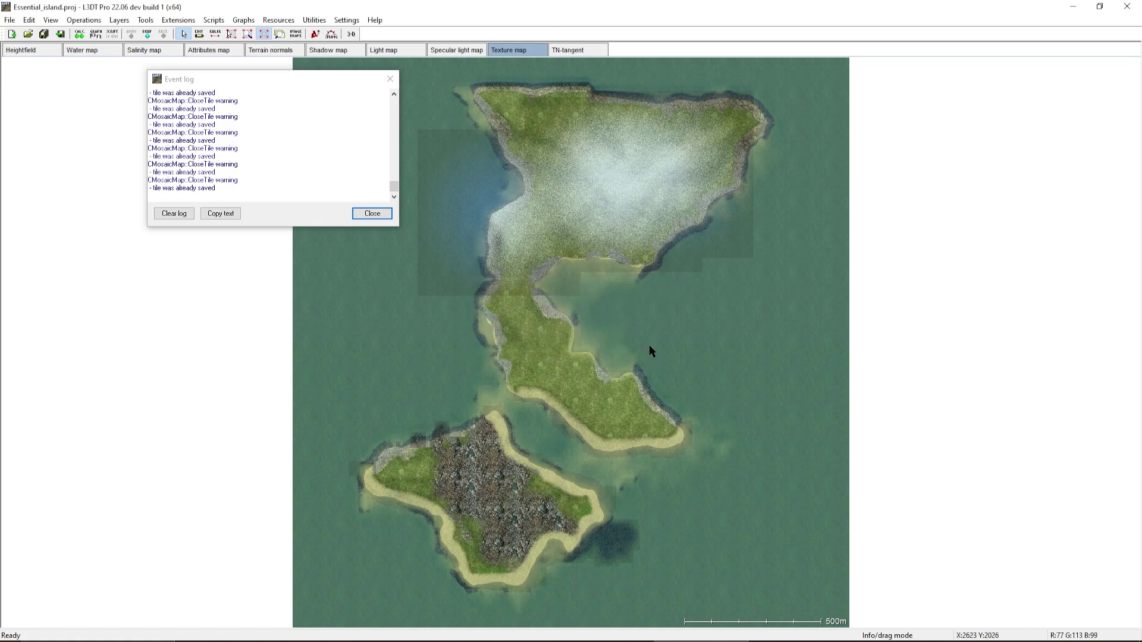
left_click(370, 214)
Switch to File Explorer, create a folder named images inside EssentialsL3DT\source, and open it
key("alt+Tab")
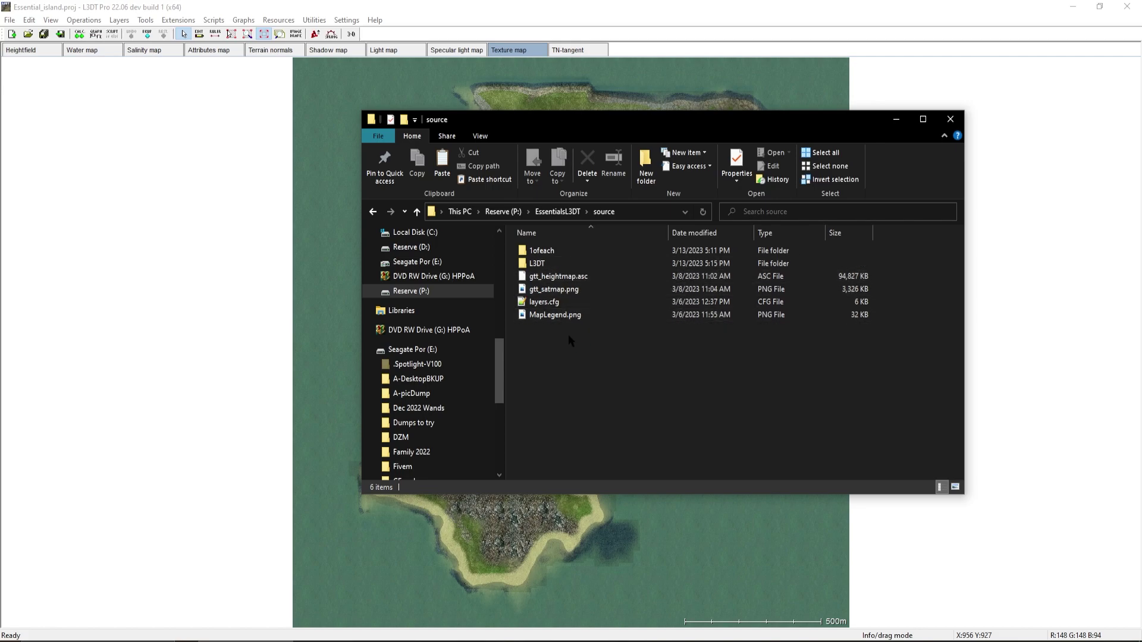
left_click(557, 211)
double_click(556, 293)
right_click(552, 341)
mouse_move(618, 490)
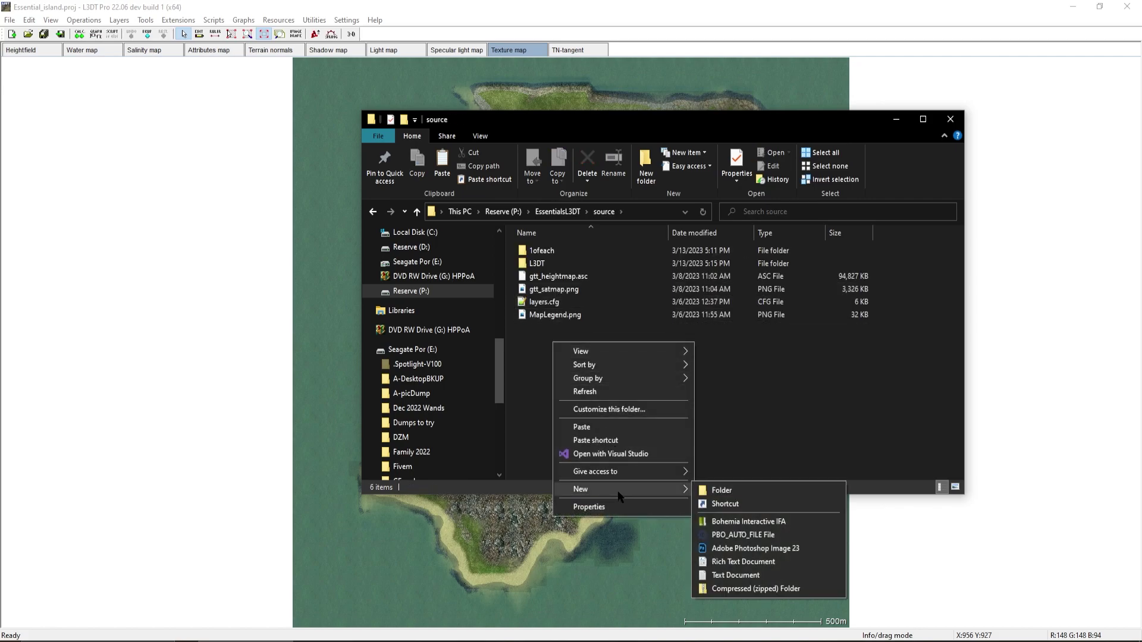
left_click(739, 491)
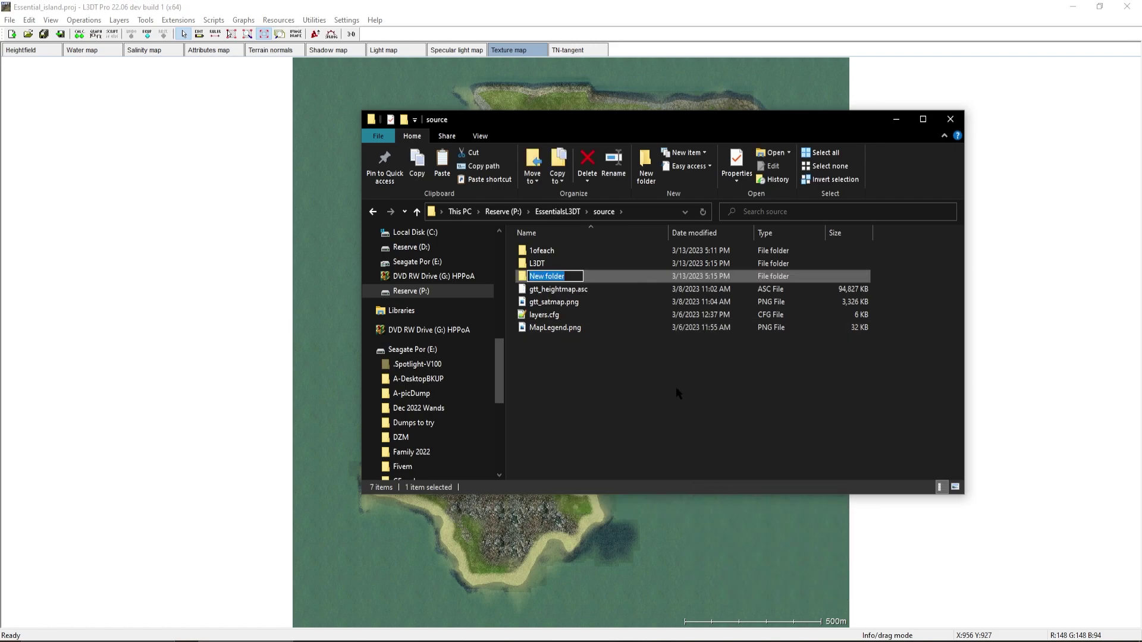
type("images")
key("BackSpace")
type("s")
left_click(605, 375)
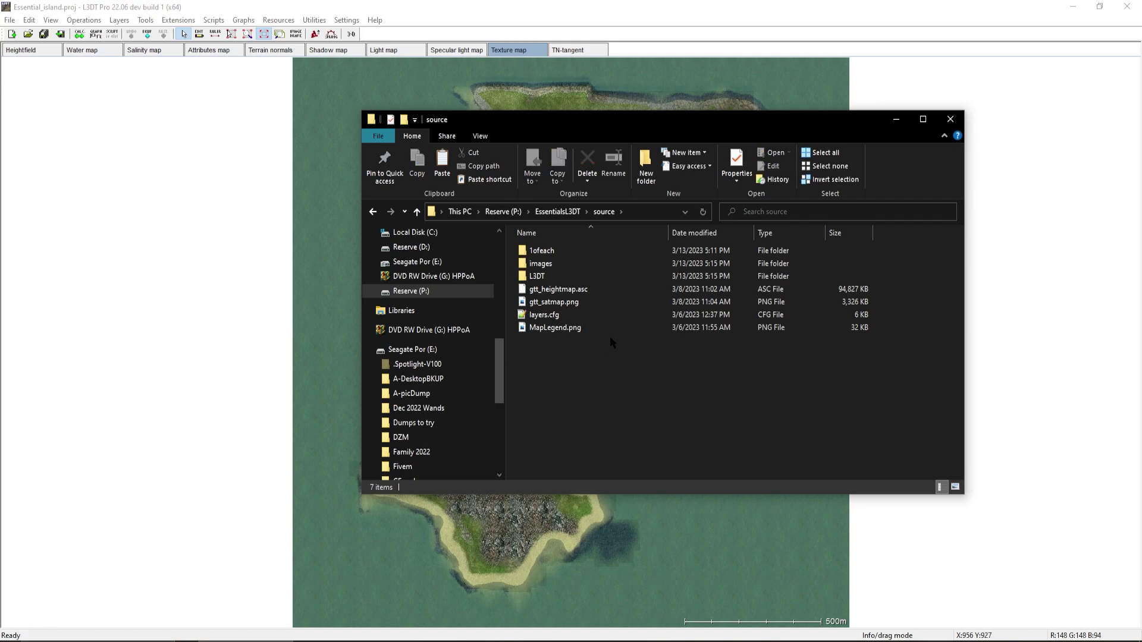
double_click(569, 267)
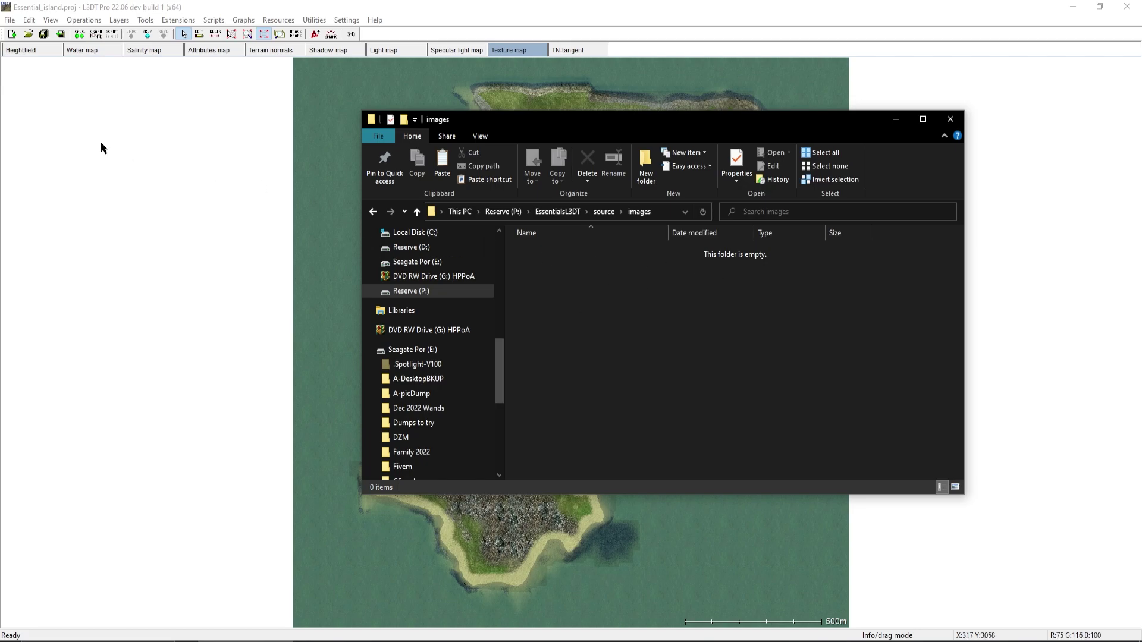
Return to L3DT, start exporting the texture map, and choose BMP as the file format
left_click(202, 171)
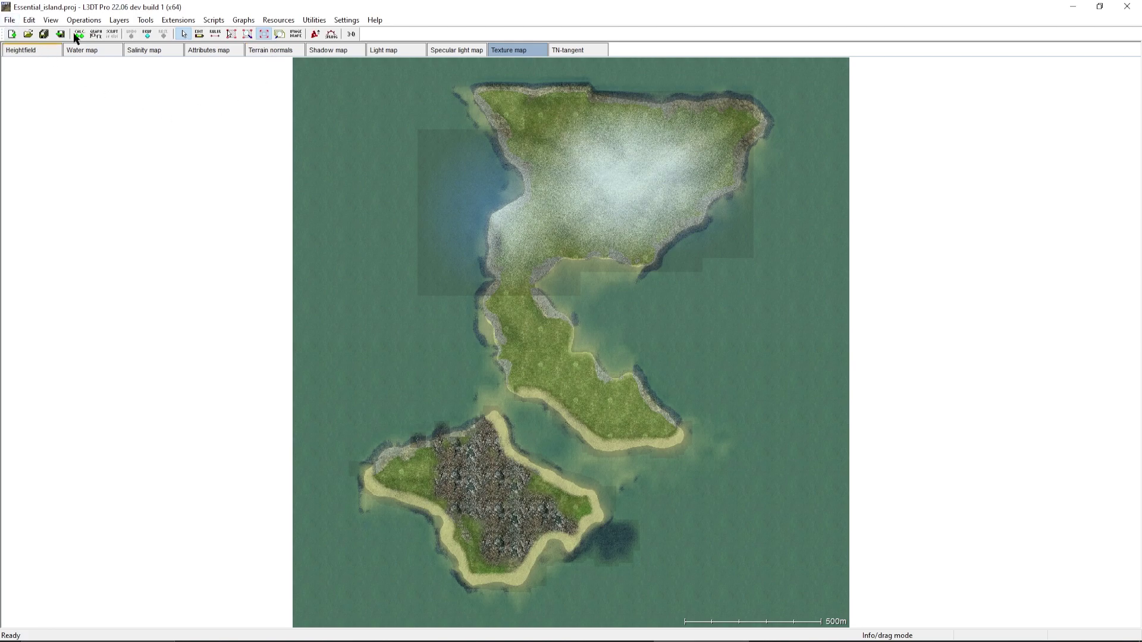
right_click(521, 144)
left_click(559, 207)
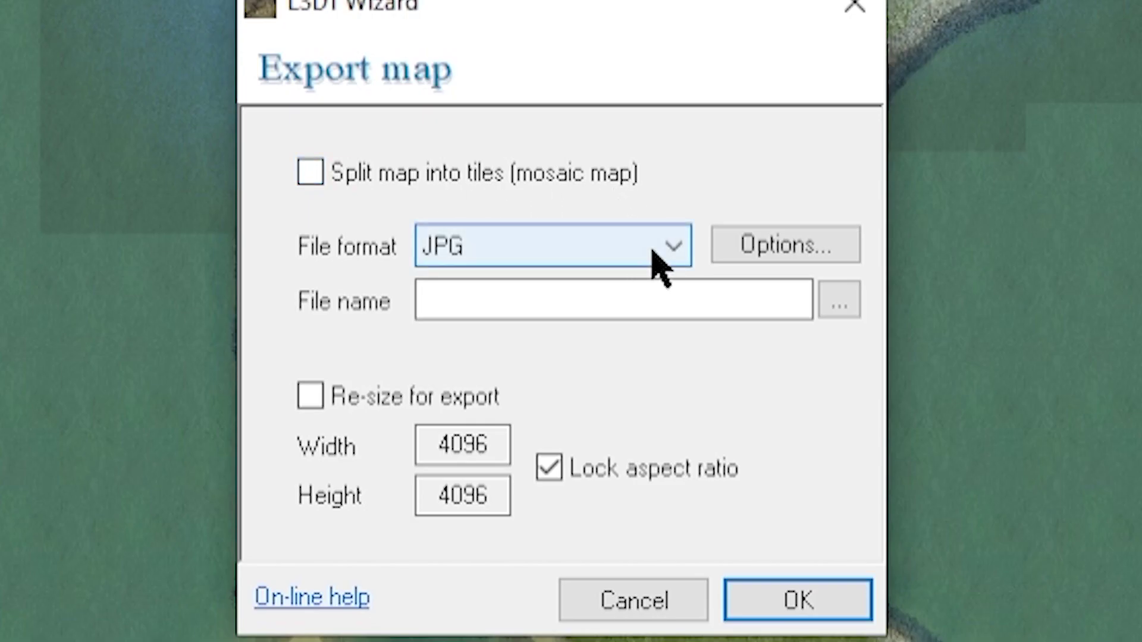
left_click(595, 299)
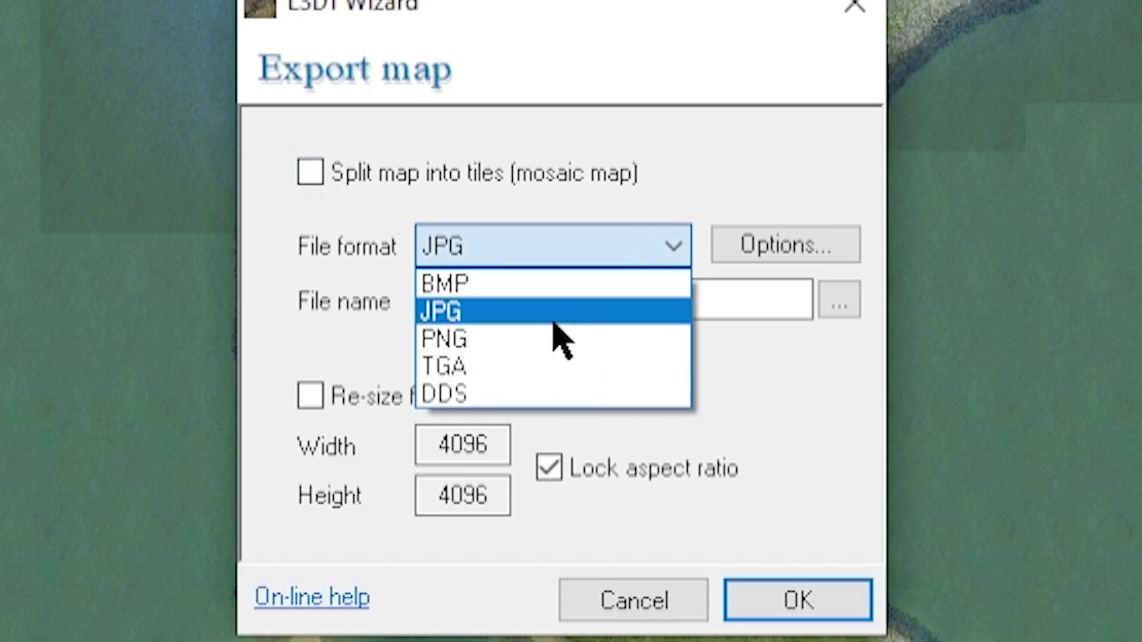
left_click(532, 284)
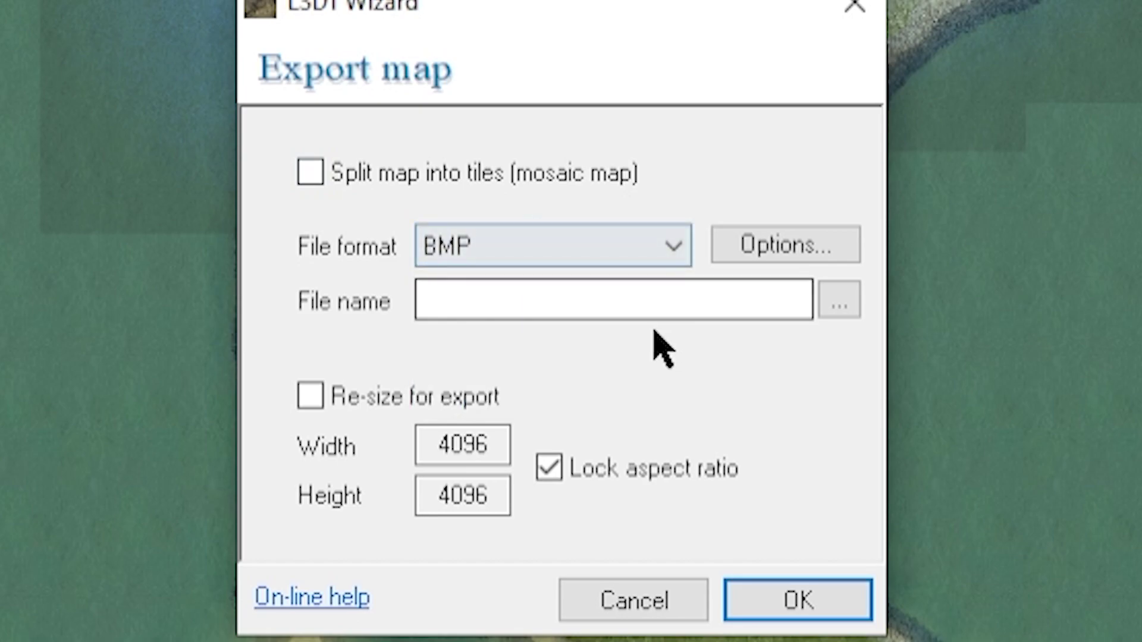
Set the texture map's export file to satmap in P:\EssentialsL3DT\source\images
left_click(841, 306)
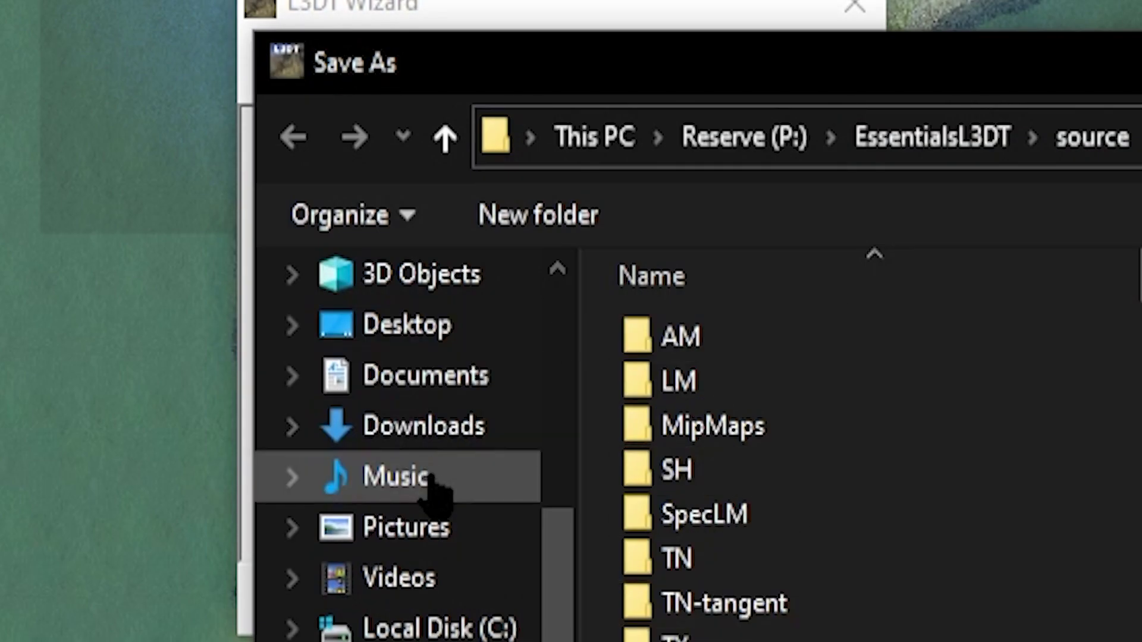
left_click(464, 436)
scroll(857, 576, "down", 4)
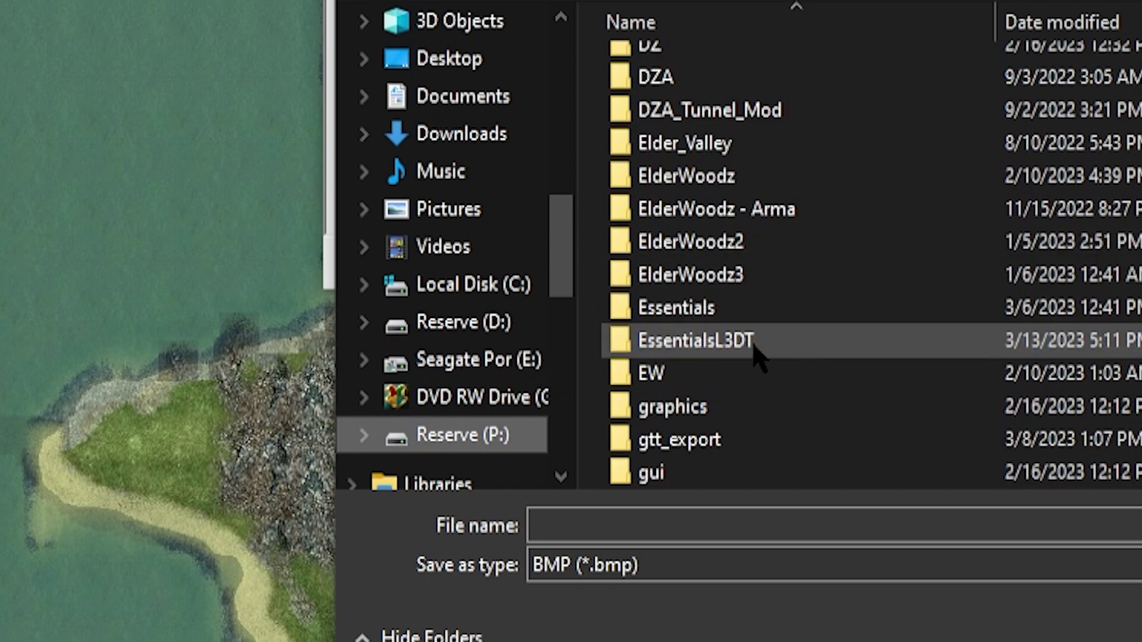
double_click(751, 347)
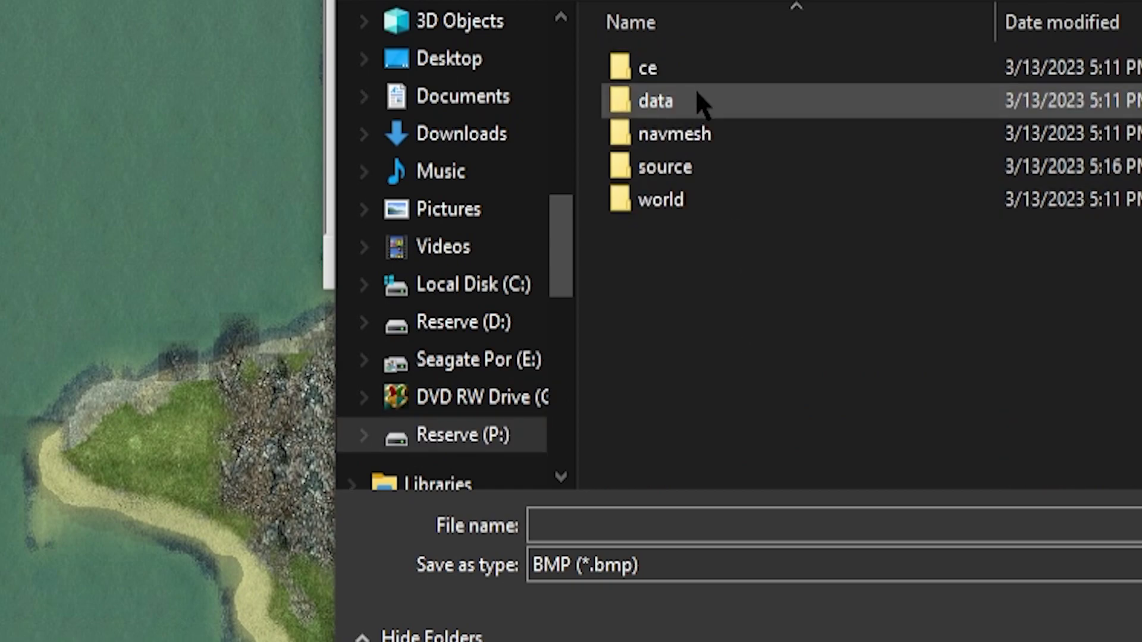
double_click(712, 169)
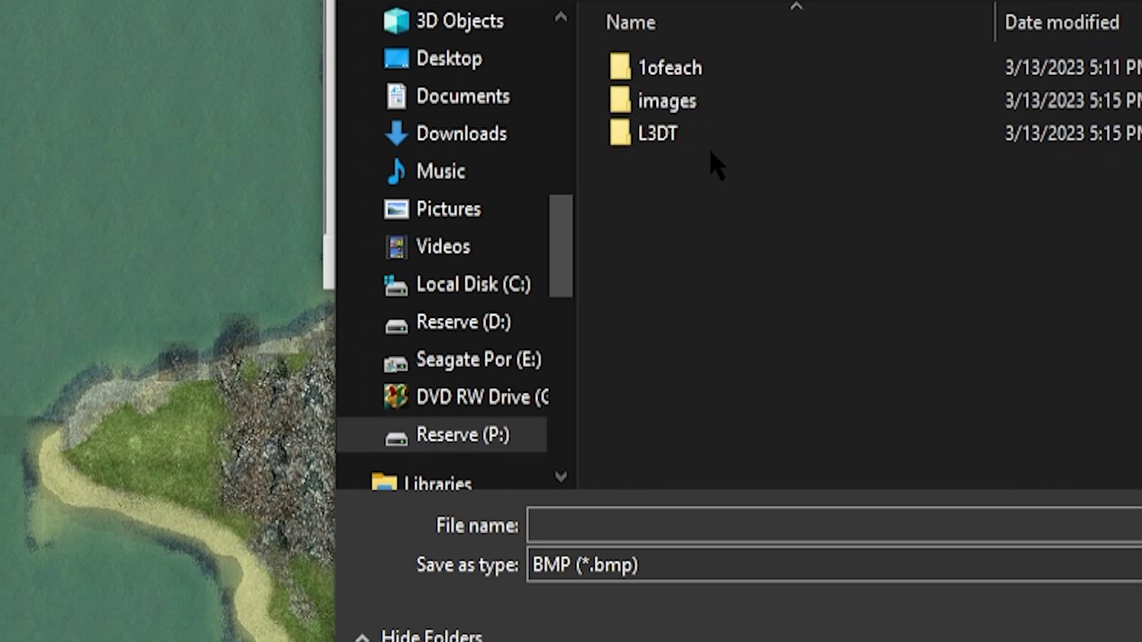
double_click(702, 106)
left_click(645, 523)
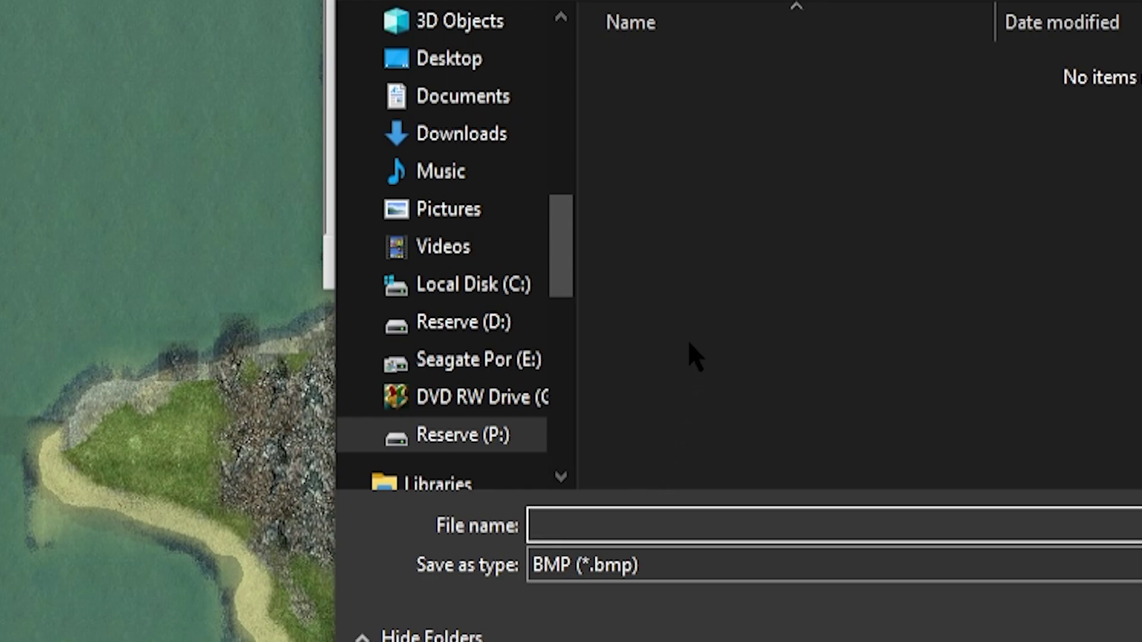
type("sta")
key("BackSpace")
key("BackSpace")
type("atmap")
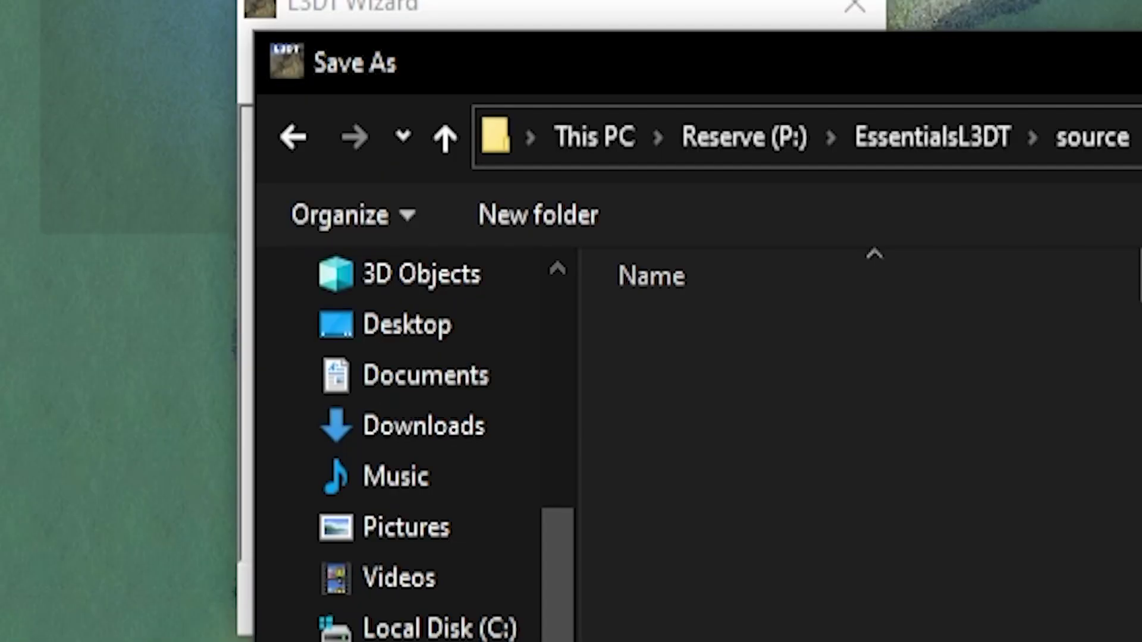
key("Return")
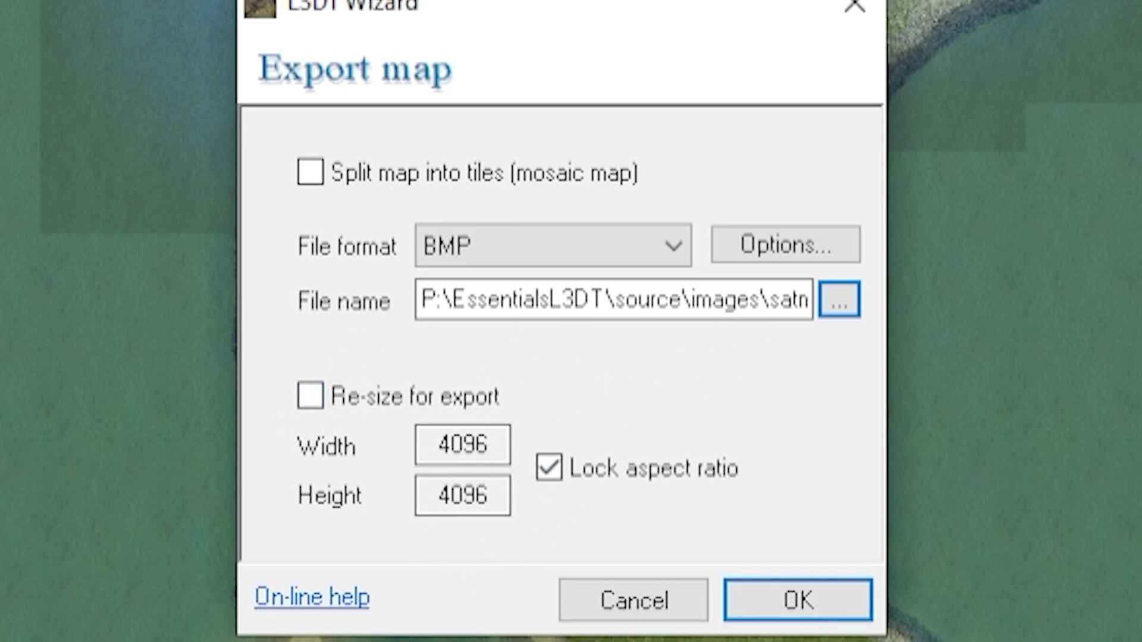
Enable resizing for the texture map export, set it to 2048 x 2048 with locked aspect ratio, and export it
left_click(432, 449)
left_click_drag(432, 449, 561, 466)
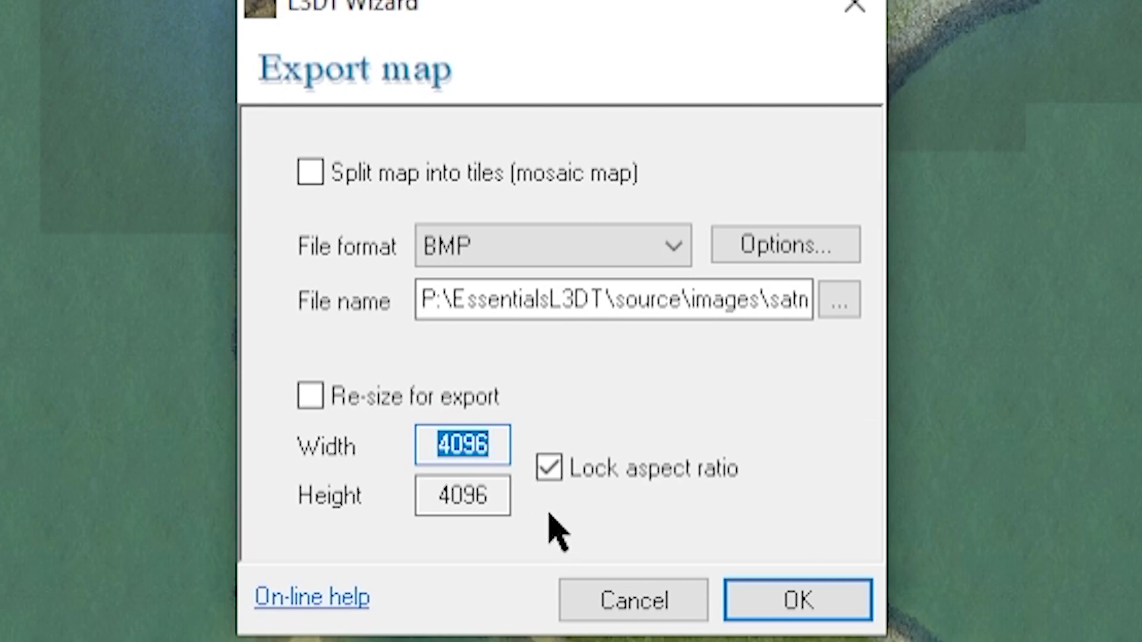
left_click(310, 395)
double_click(472, 443)
type("2048")
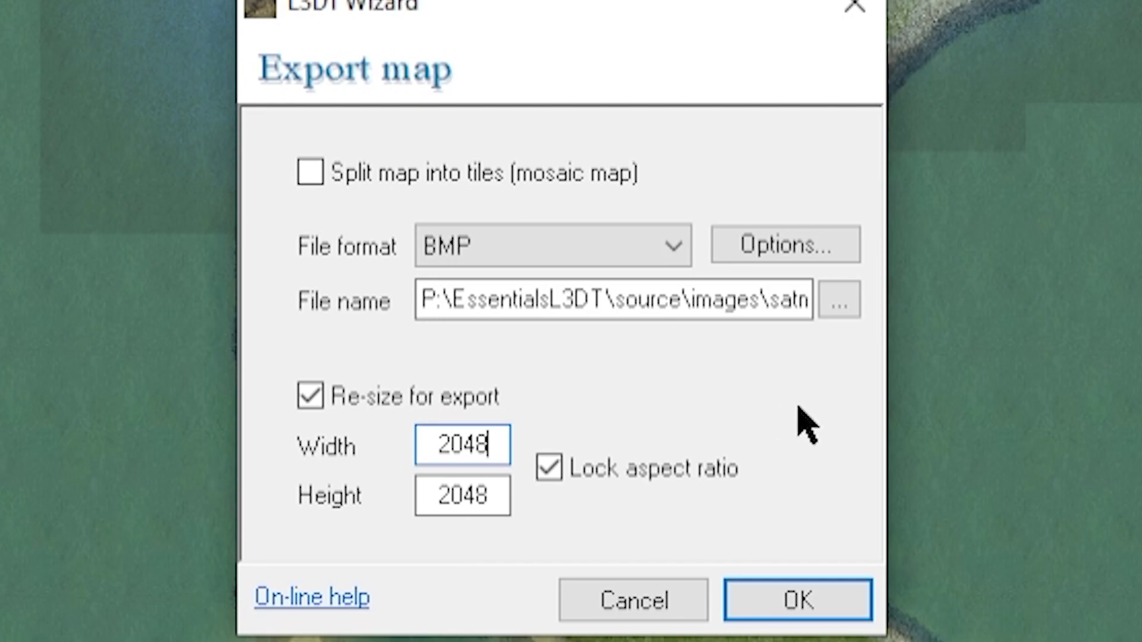
left_click(809, 619)
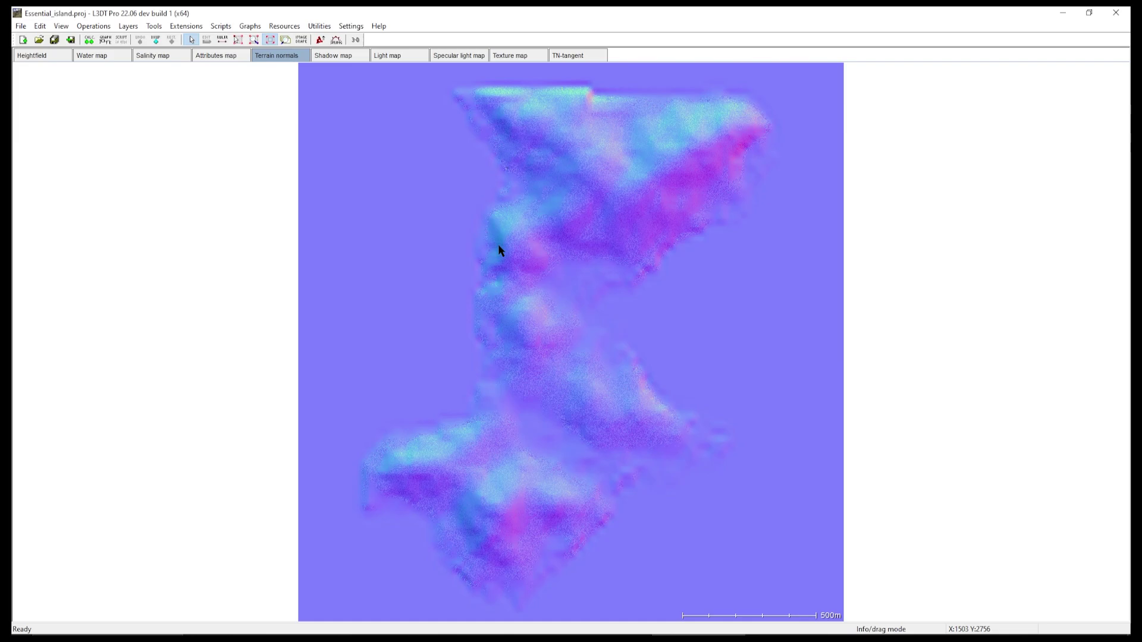
Start exporting the terrain normals map as BMP, with the file named normals in the source\images folder
right_click(547, 270)
left_click(588, 330)
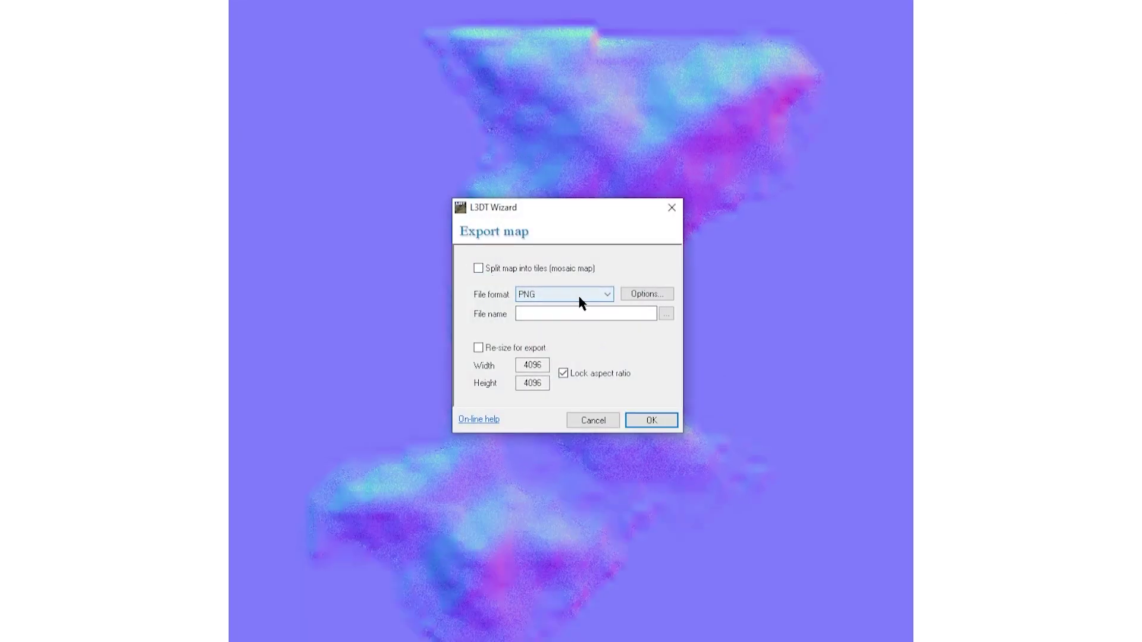
left_click(579, 297)
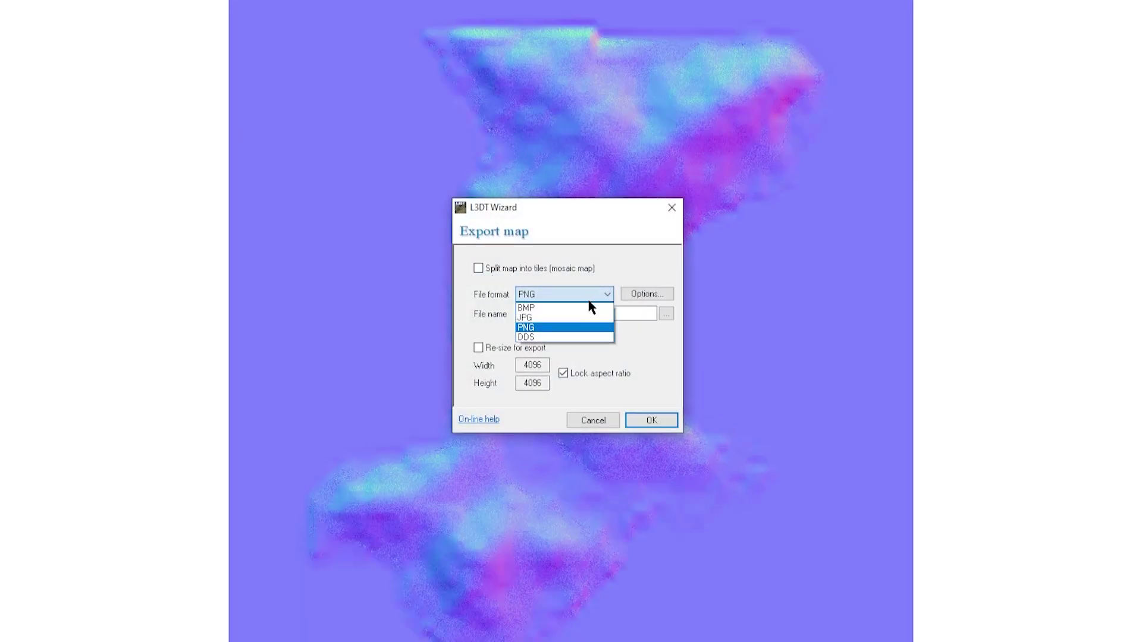
left_click(562, 305)
left_click(666, 314)
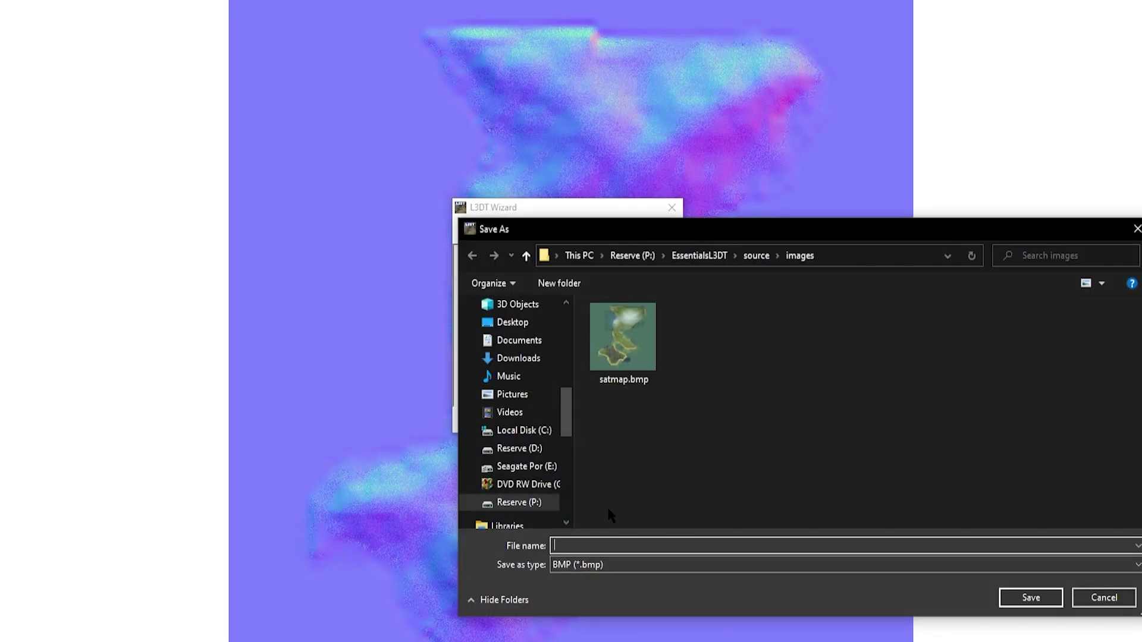
type("normals")
left_click(1030, 598)
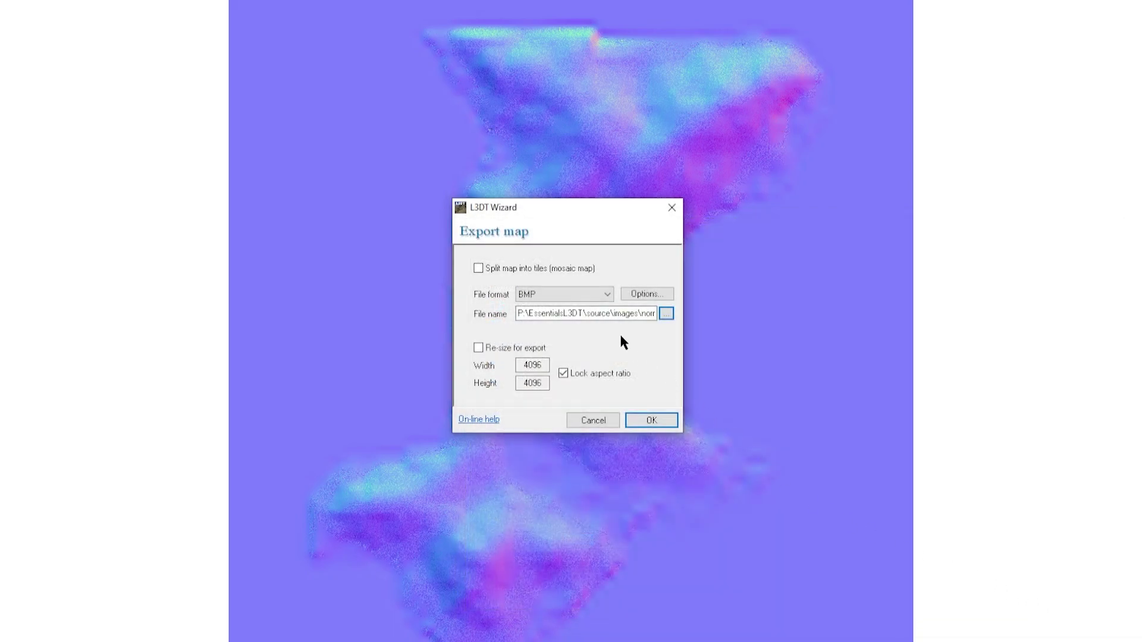
Enable resizing for the terrain normals export, set the width to 2048, and export the map
left_click(478, 348)
left_click_drag(517, 365, 581, 365)
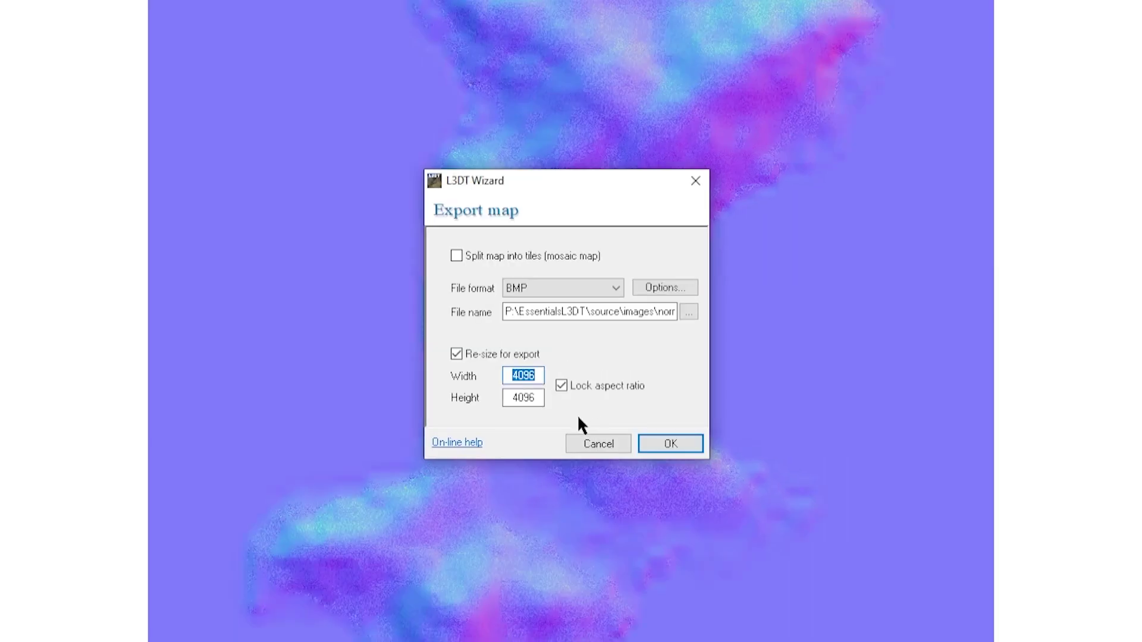
type("2048")
left_click(664, 443)
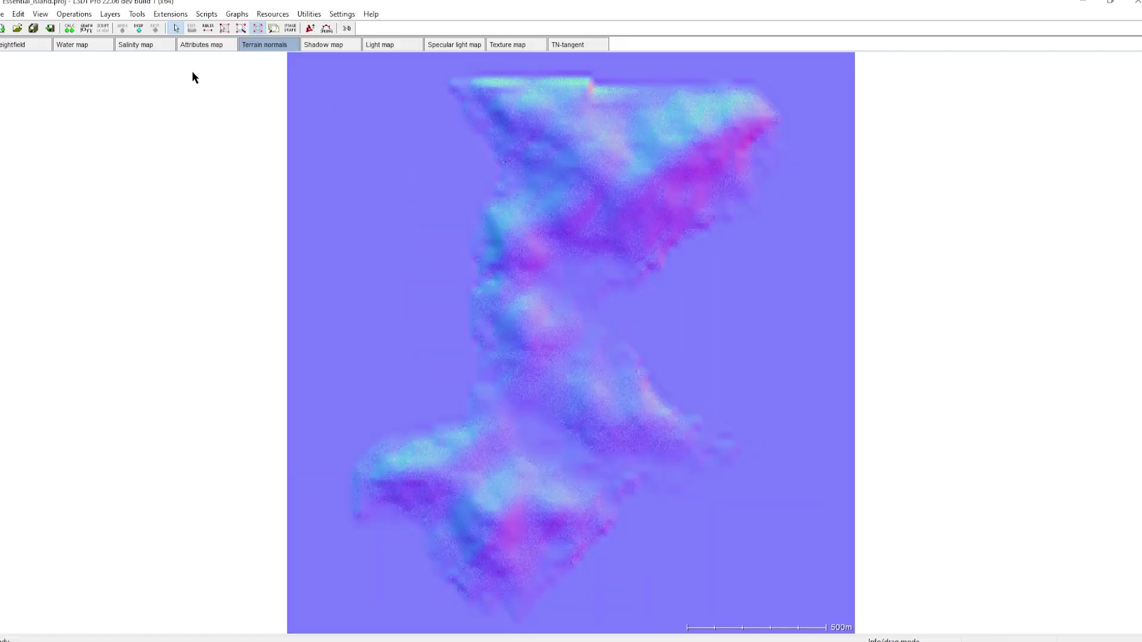
Show the heightfield, start exporting it, and choose ASC as the file format
left_click(21, 47)
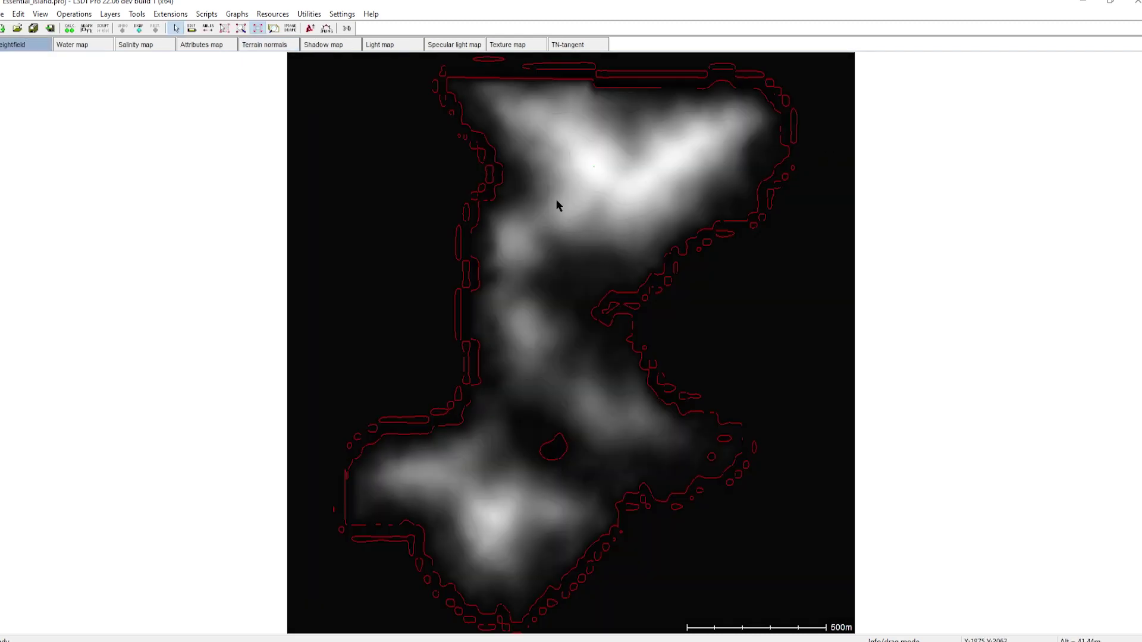
right_click(550, 201)
left_click(586, 267)
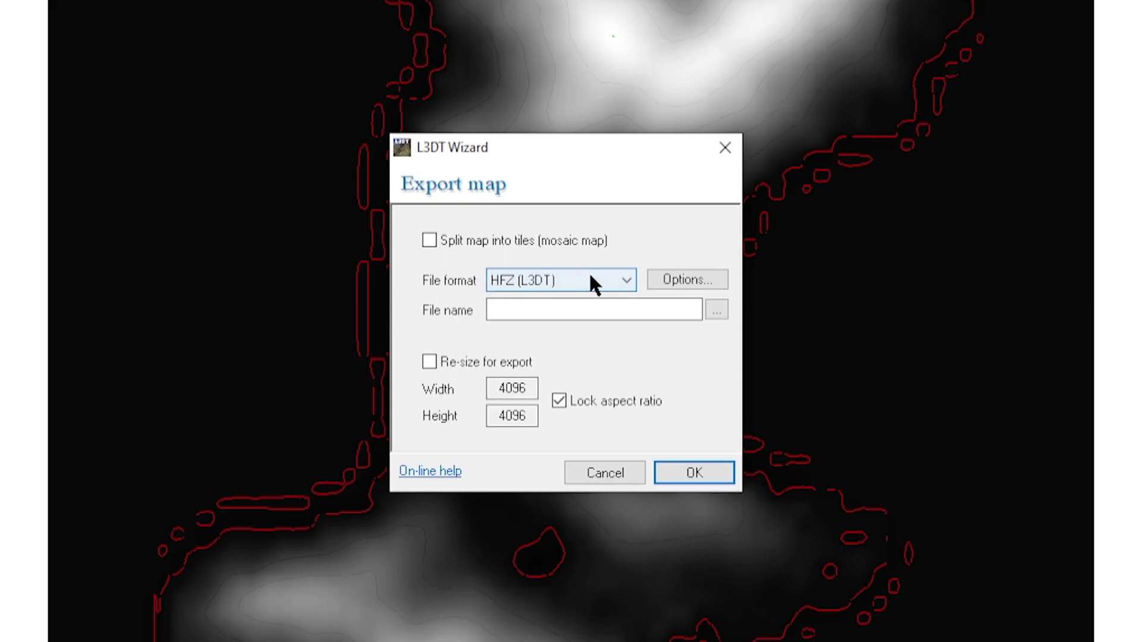
left_click(587, 299)
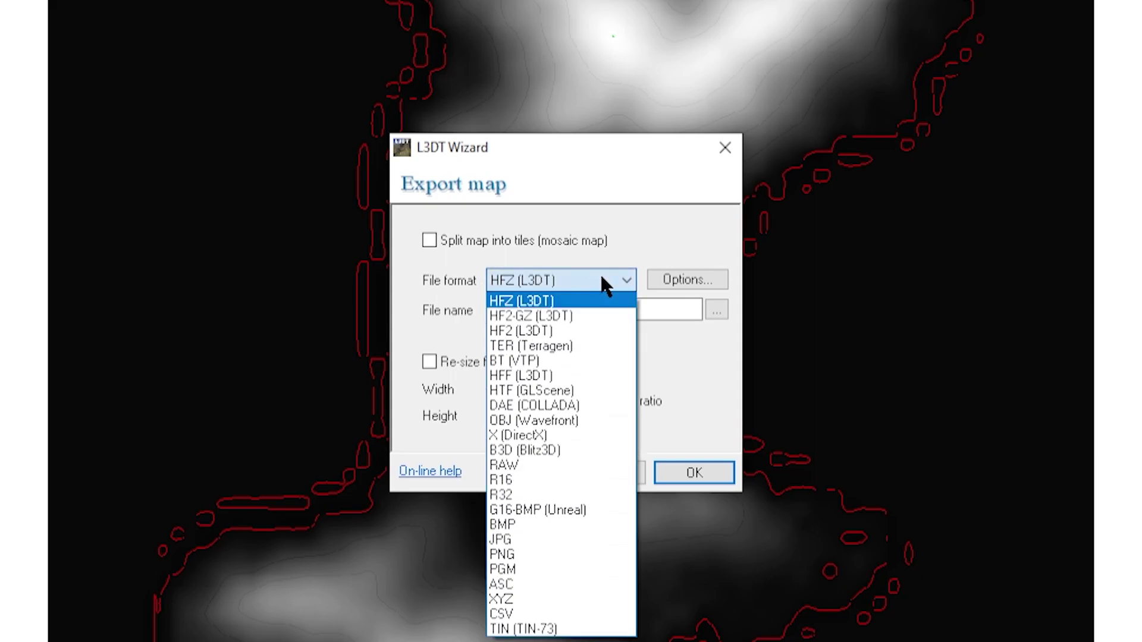
left_click(539, 585)
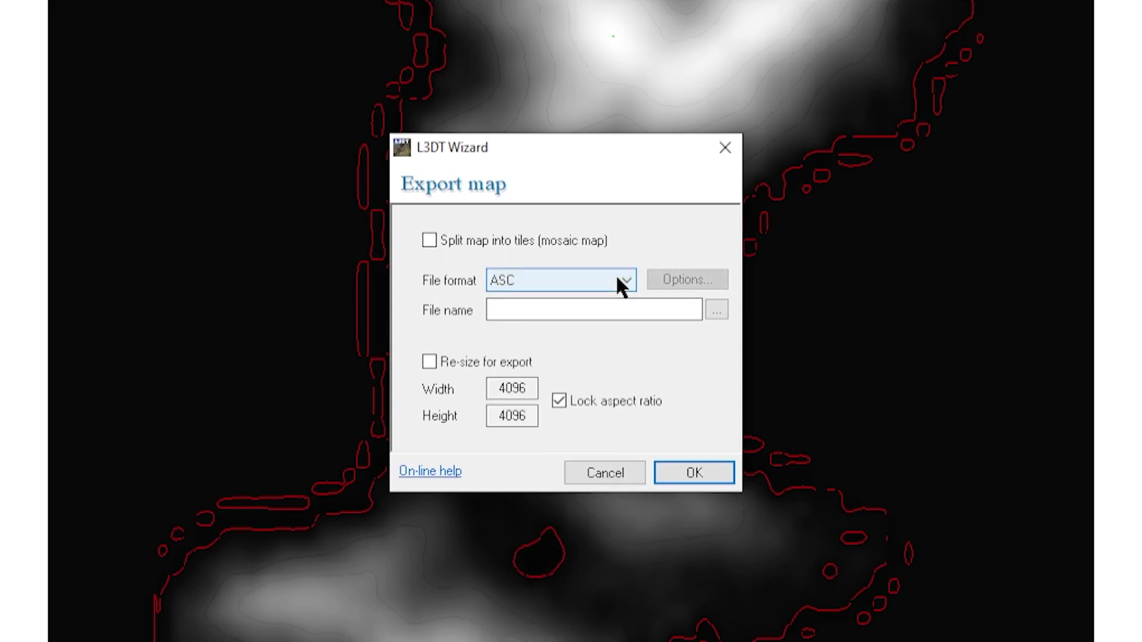
Enable resizing for the heightfield export and name its file heightmap in the source\images folder
left_click(429, 361)
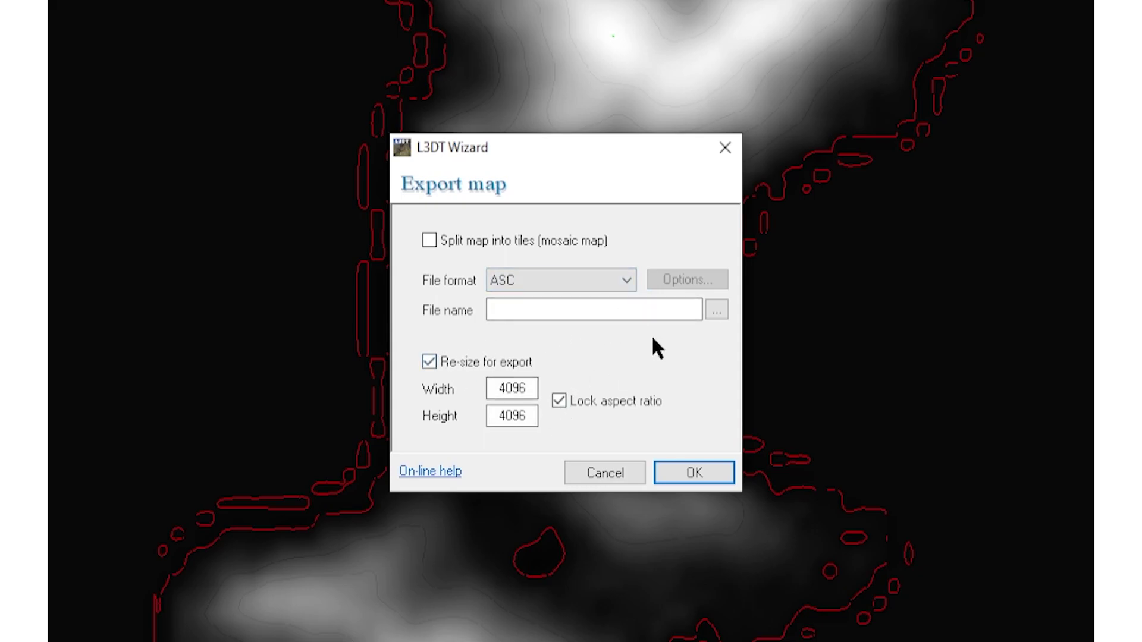
left_click(722, 316)
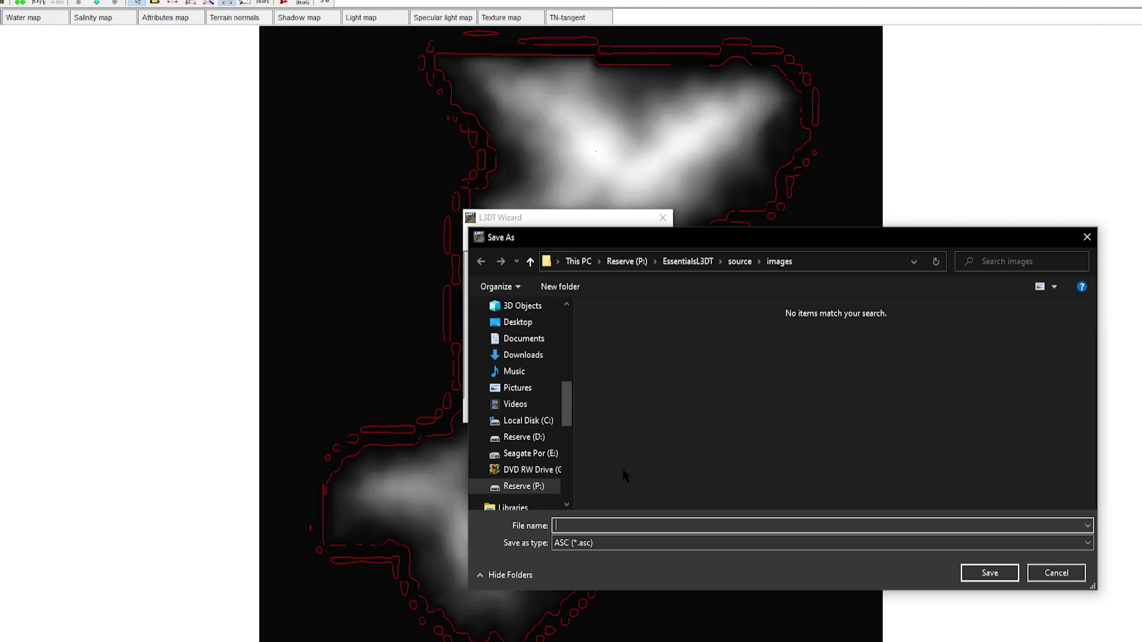
type("heightmap")
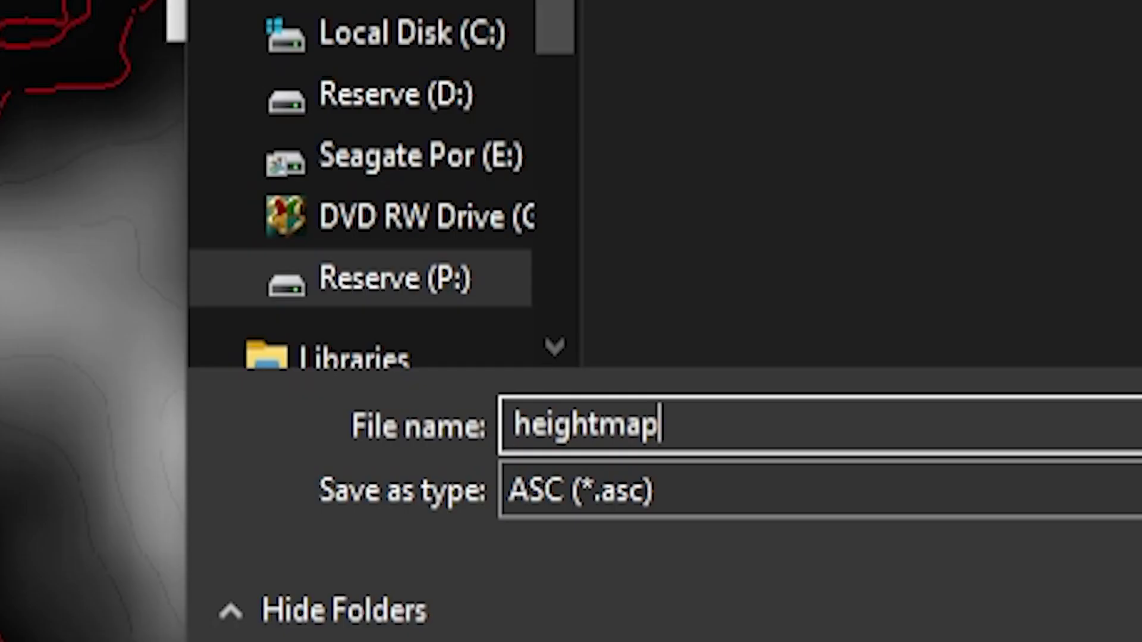
key("Return")
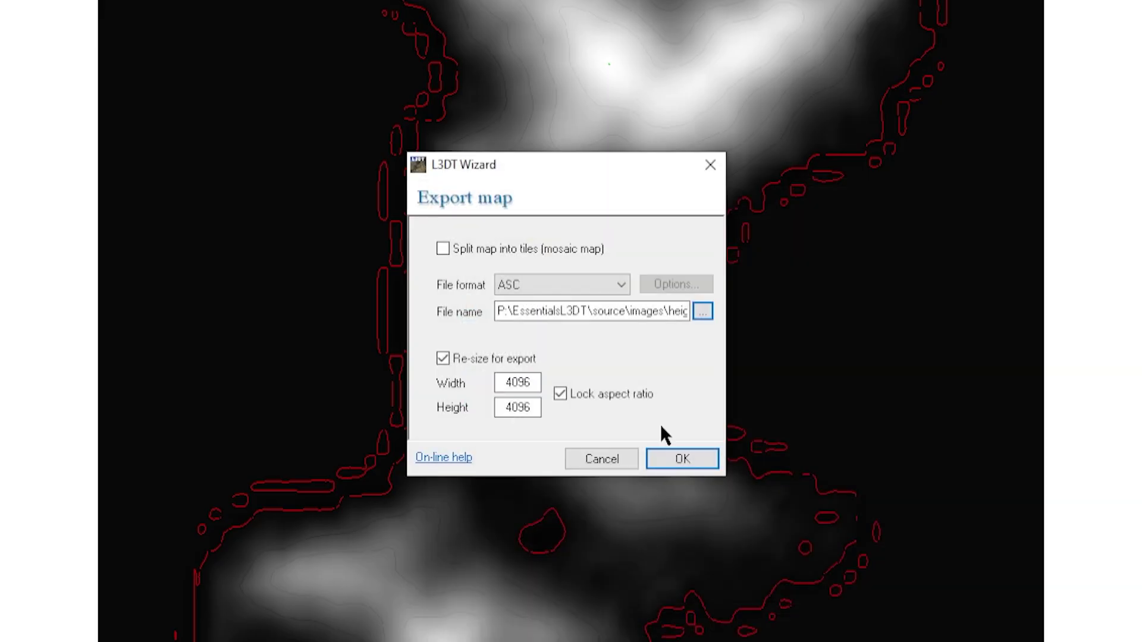
Set the heightfield's export width to 2048, export it, and close L3DT
double_click(521, 381)
type("2048")
left_click(692, 458)
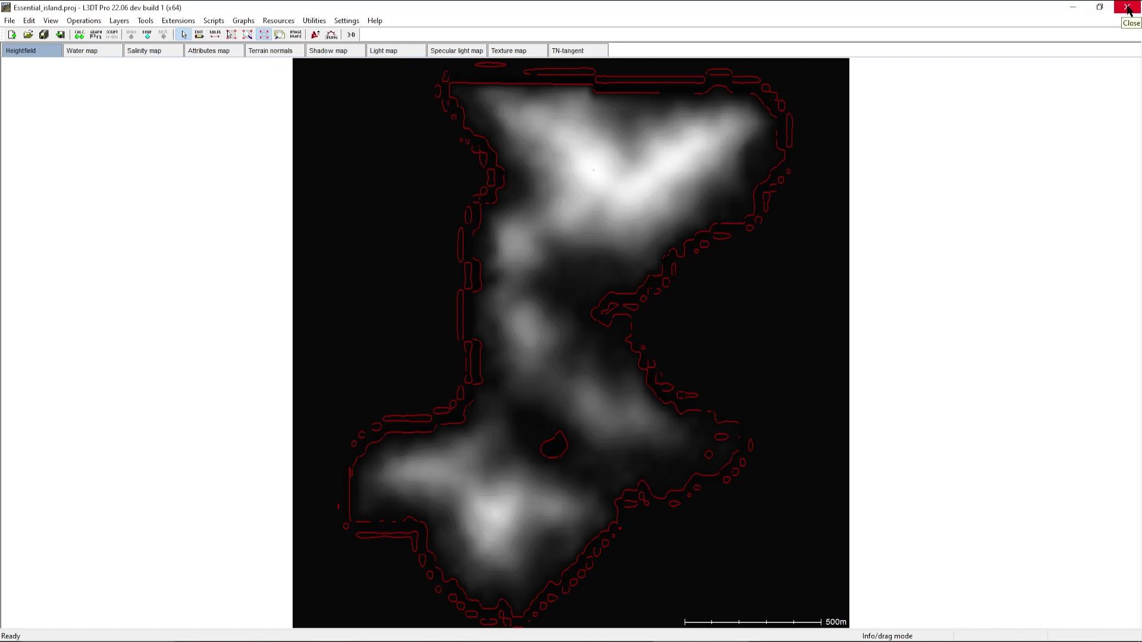
left_click(1127, 9)
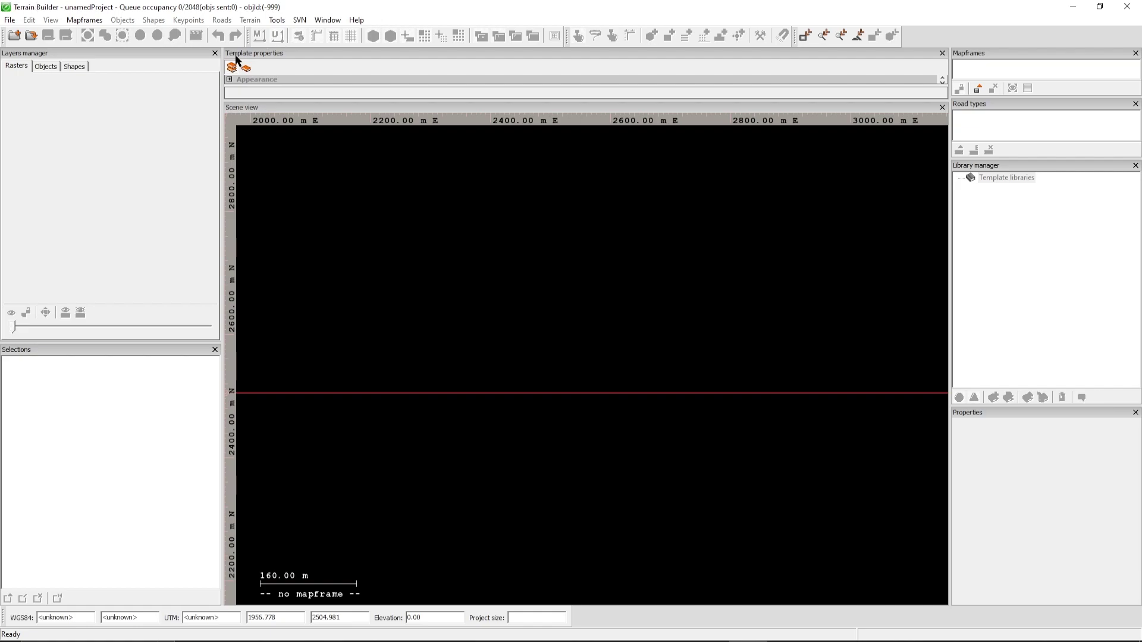
Add a mapframe in UTM zone 31 (0°E - 6°E), subzone N, and dismiss its properties without changing them
left_click(85, 20)
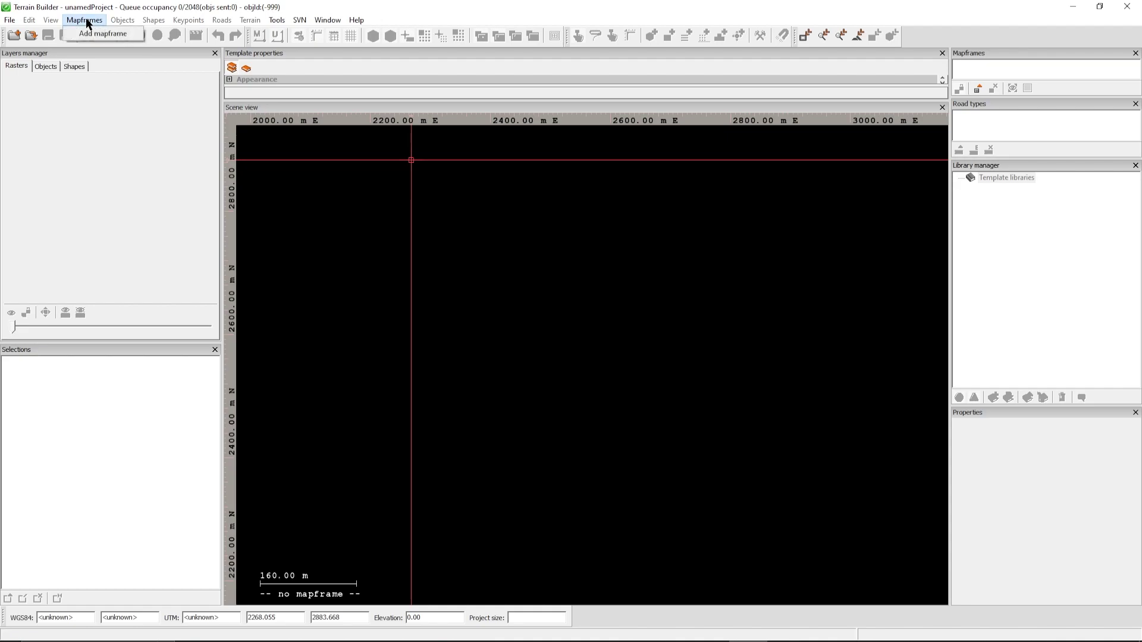
left_click(102, 33)
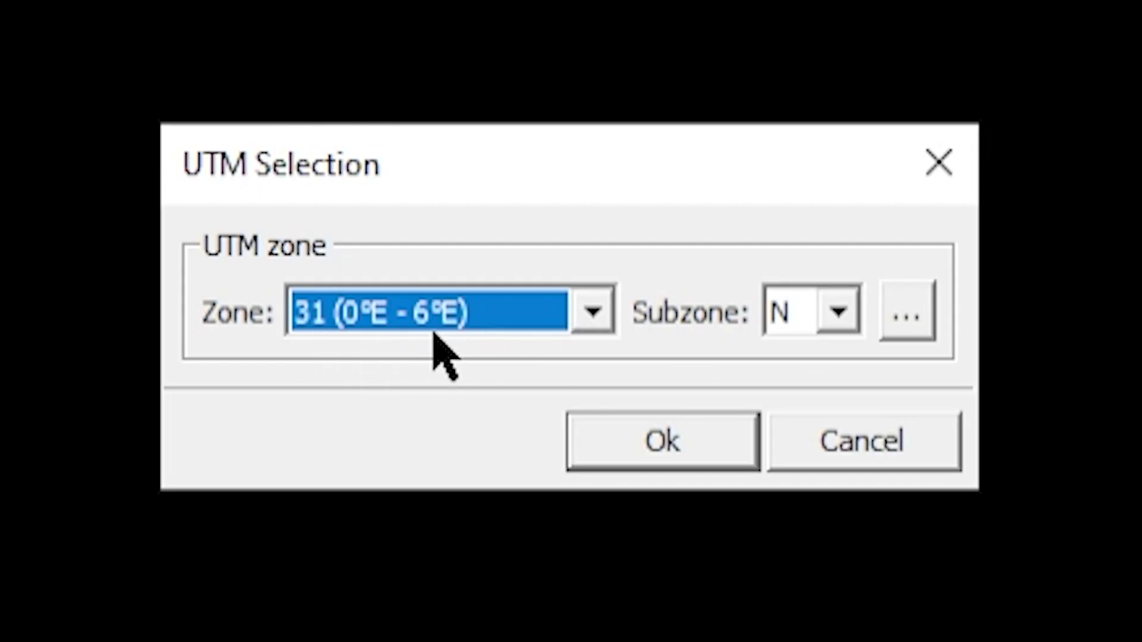
left_click(603, 316)
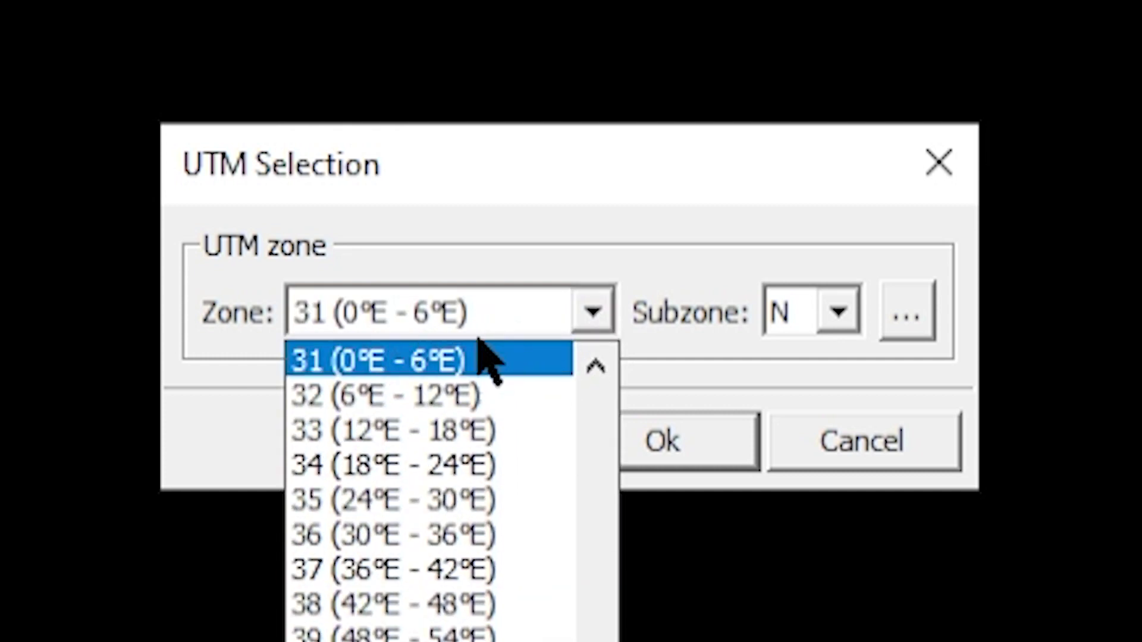
left_click(445, 363)
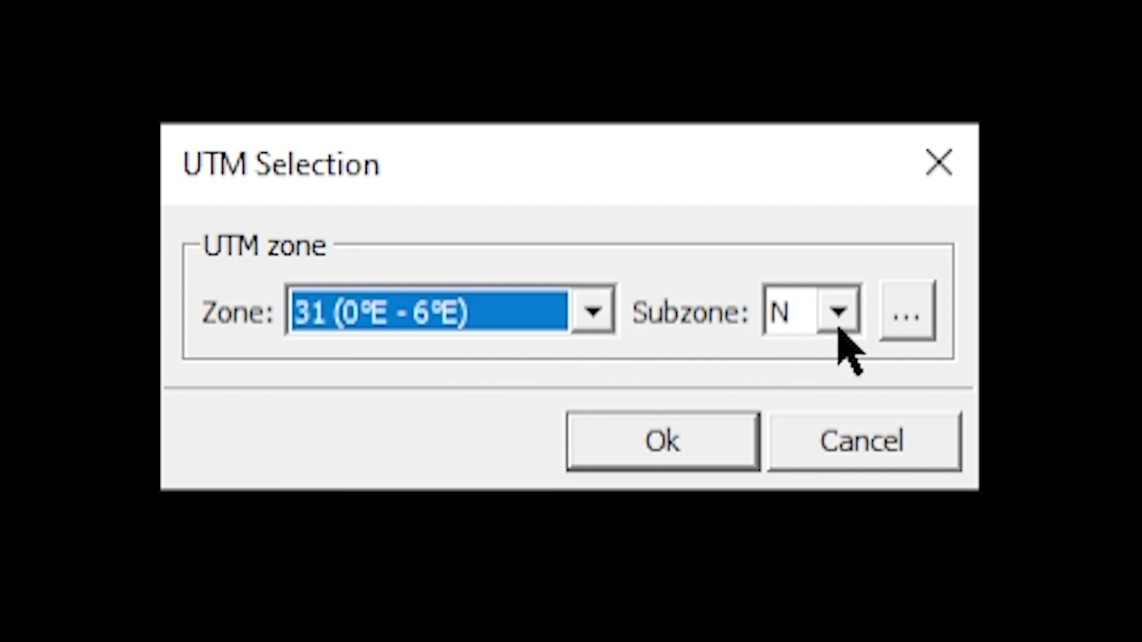
left_click(665, 443)
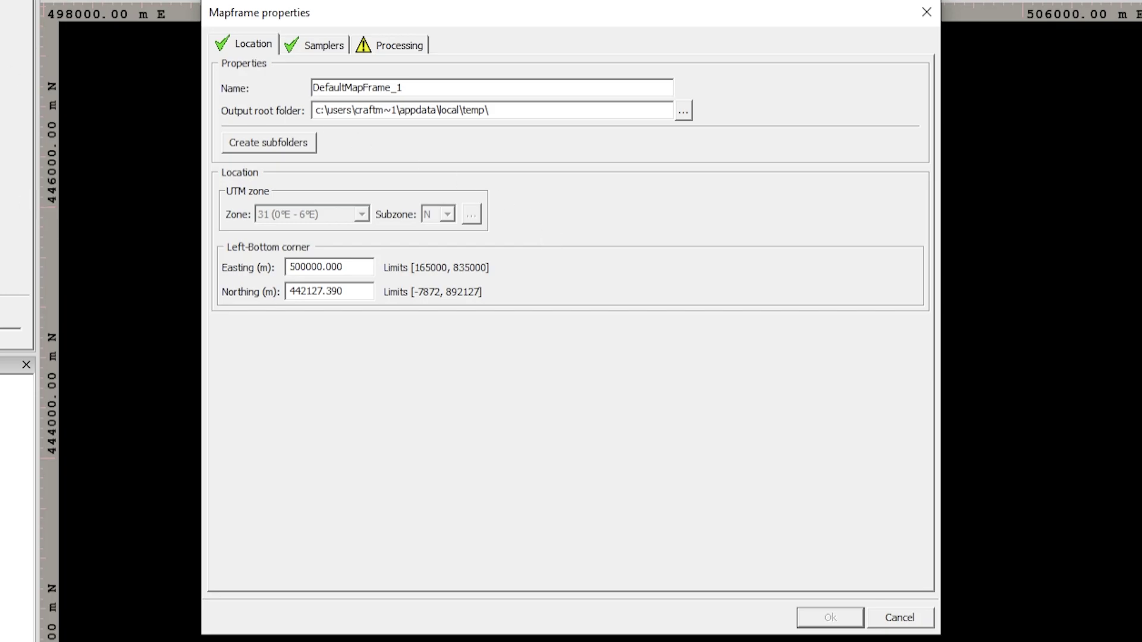
left_click(898, 618)
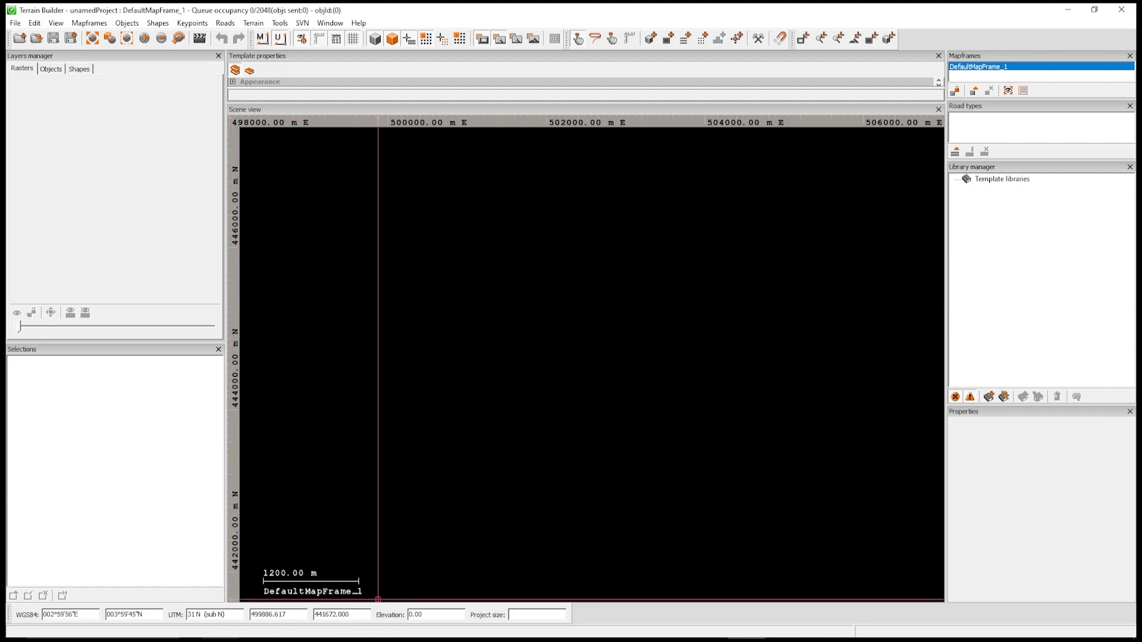
Import heightmap.asc from the source\images folder as a Terrain Heightmap layer
mouse_move(278, 640)
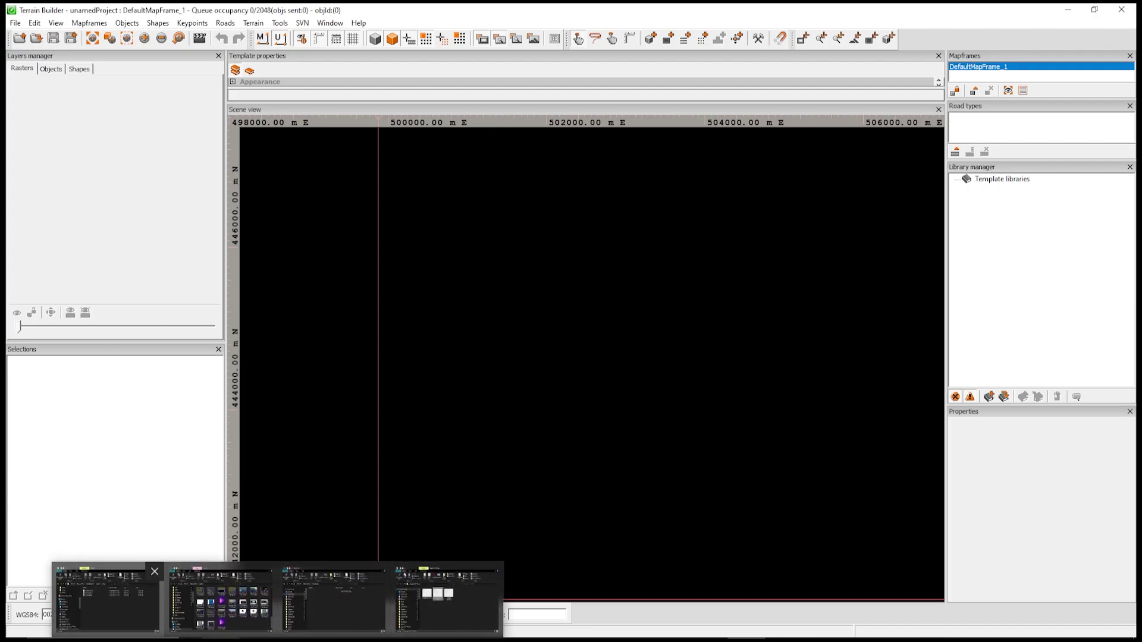
left_click(106, 600)
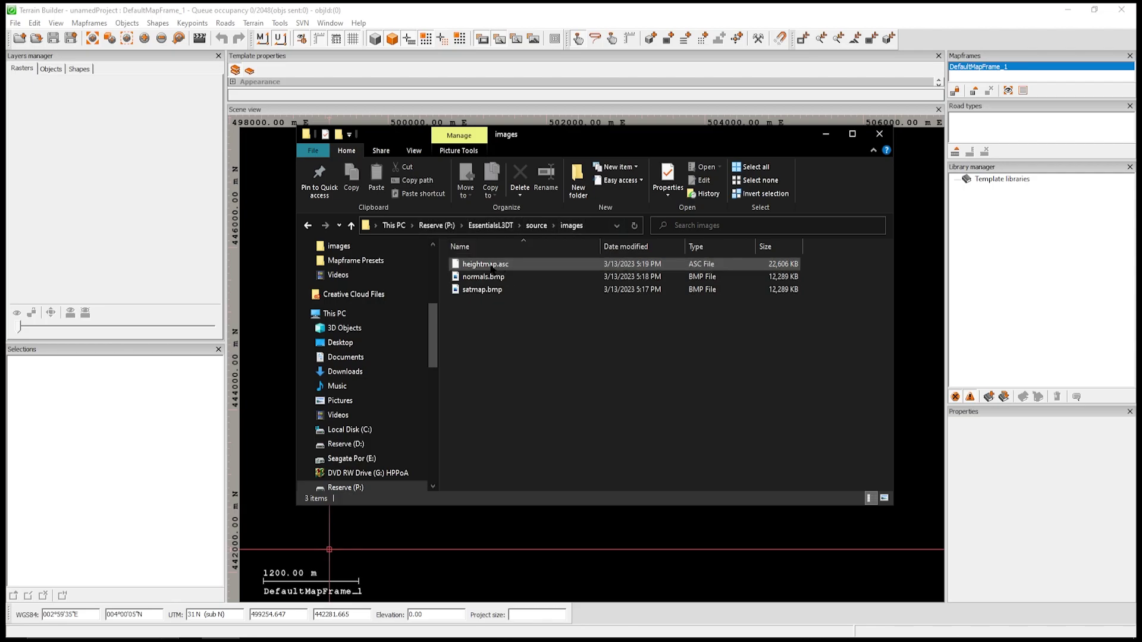
left_click_drag(494, 265, 284, 280)
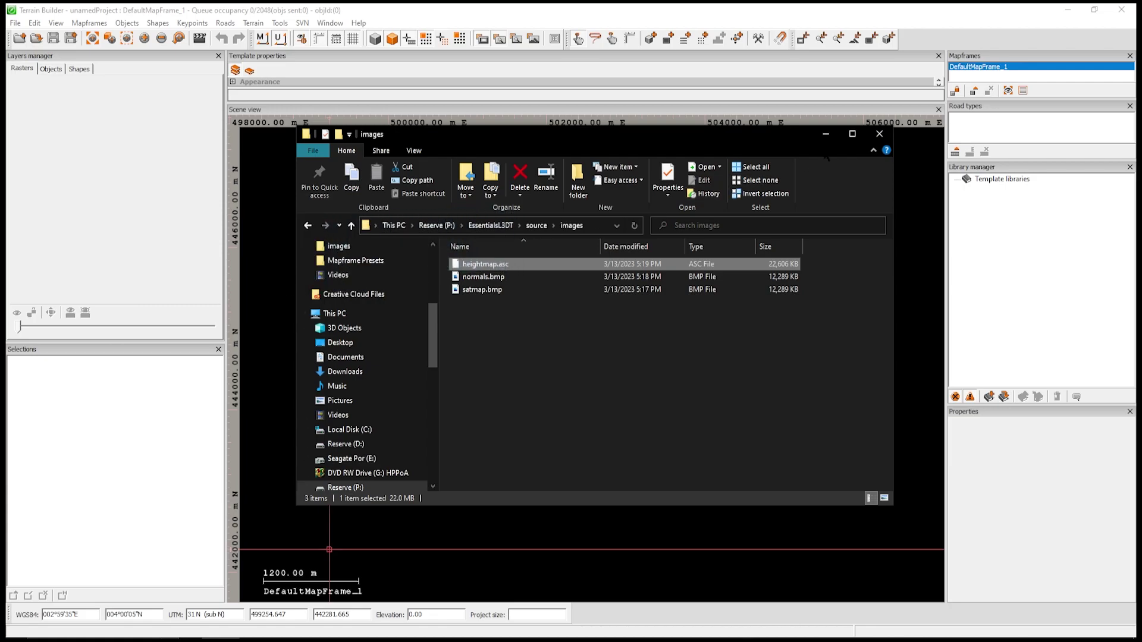
left_click(825, 134)
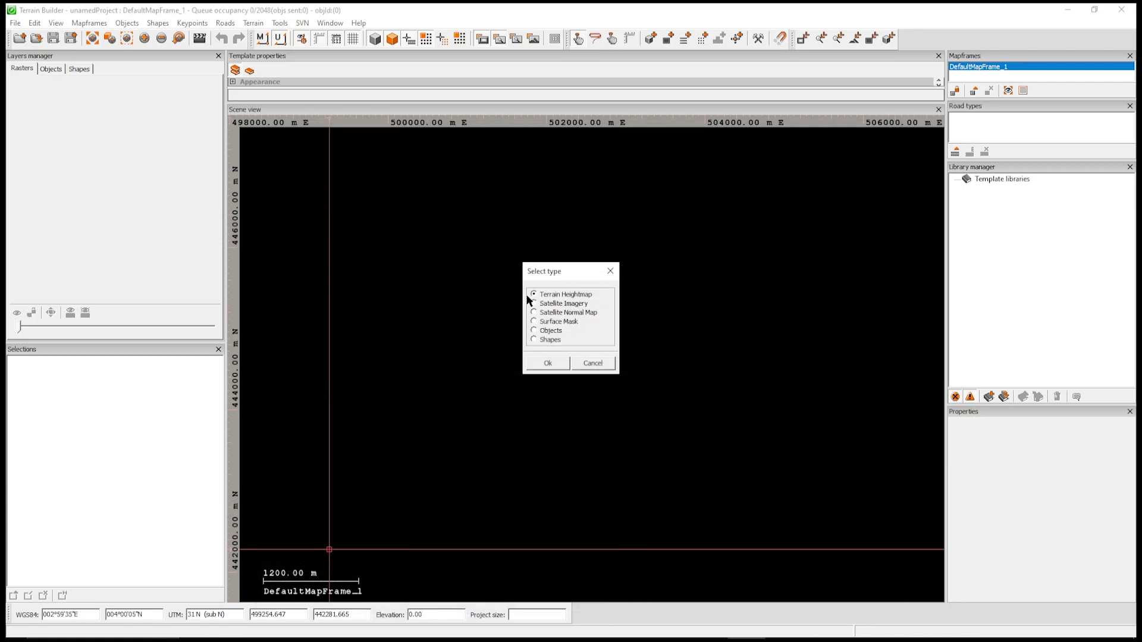
left_click(547, 363)
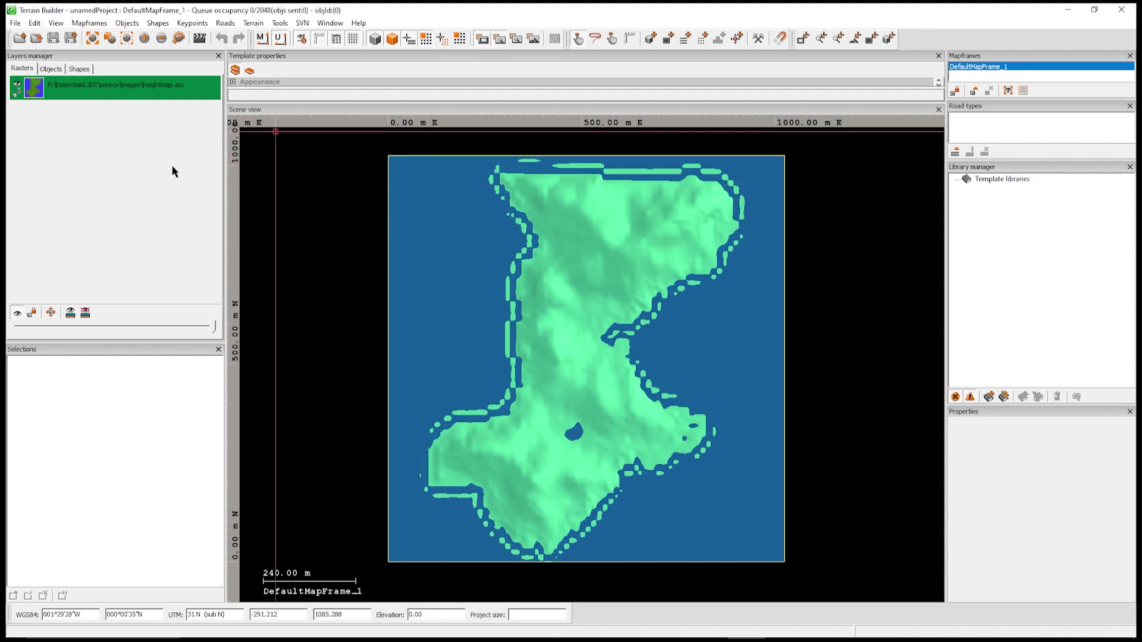
left_click(116, 97)
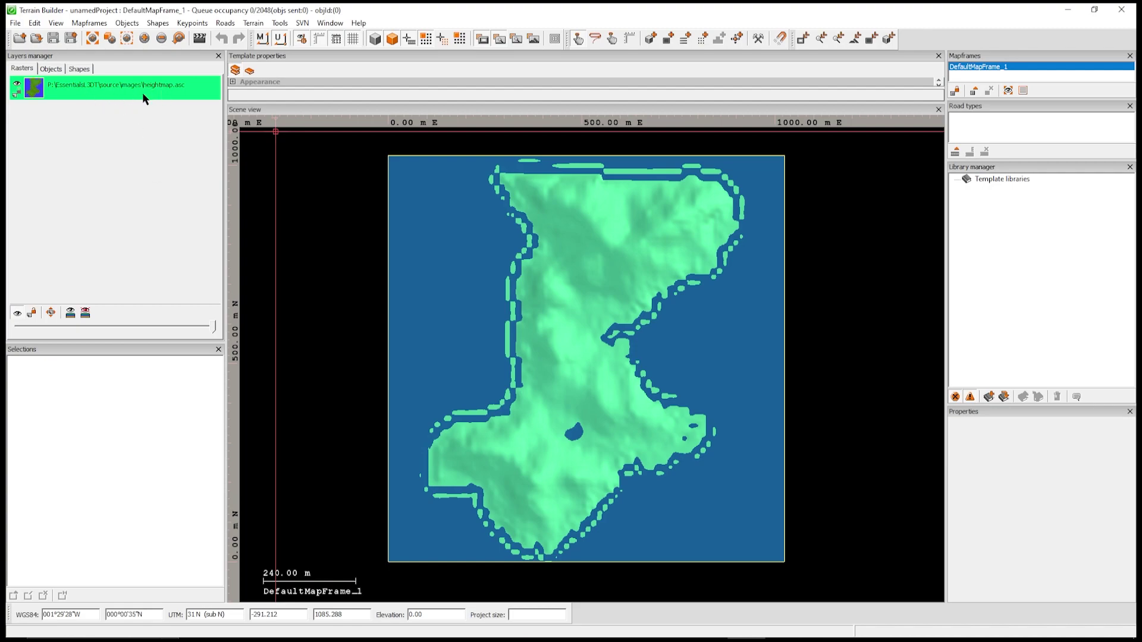
right_click(114, 96)
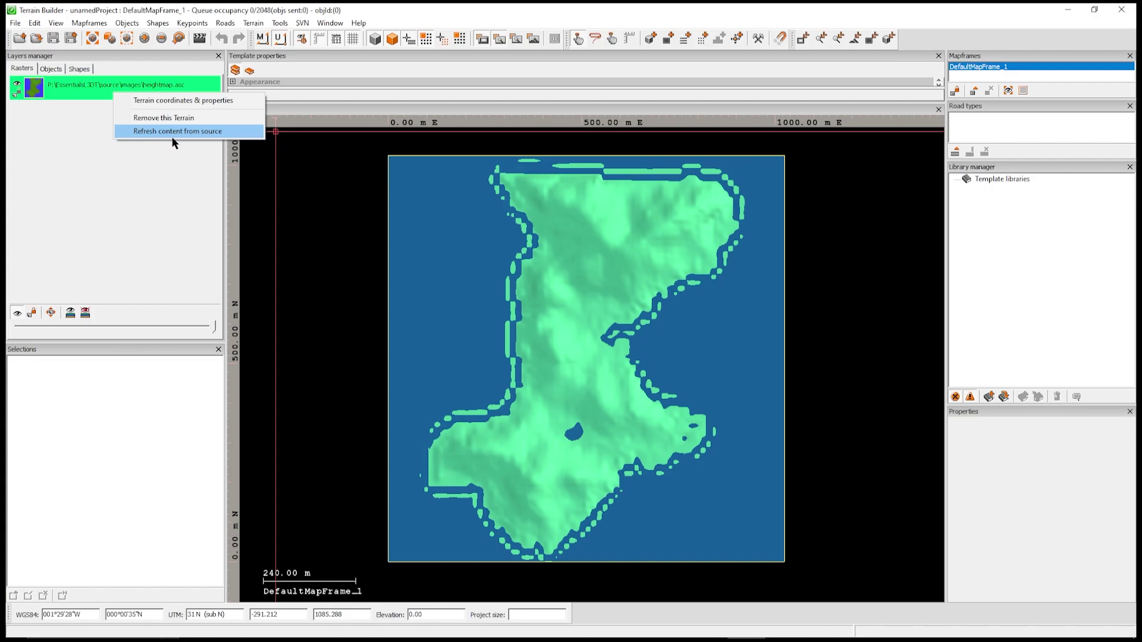
left_click(188, 217)
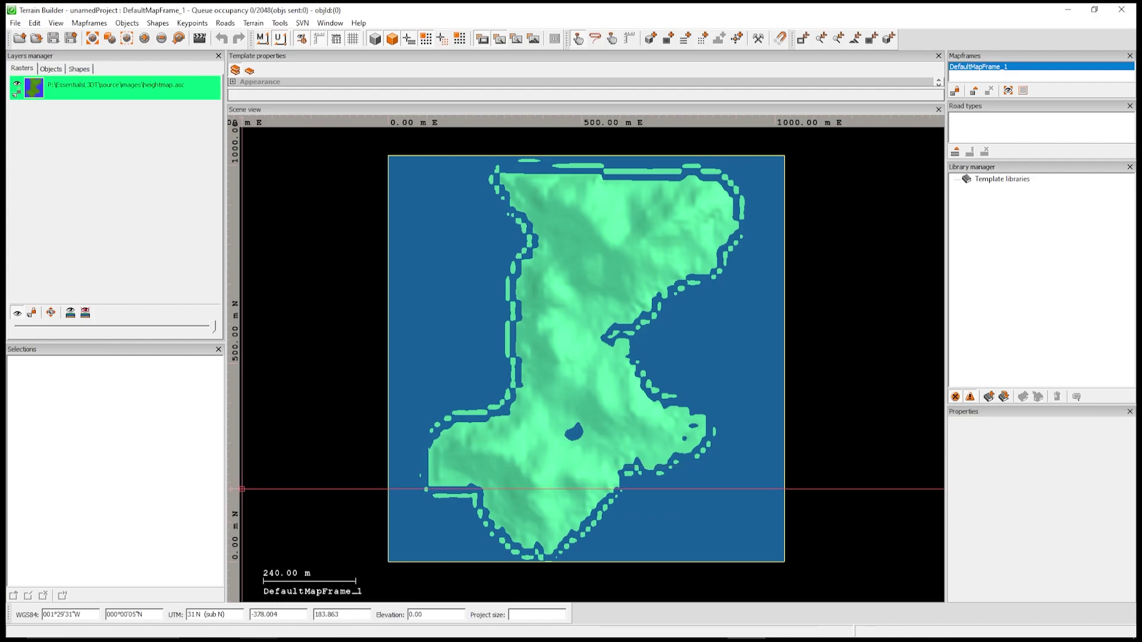
Import normals.bmp from the source\images folder as a Satellite Normal Map layer
mouse_move(278, 639)
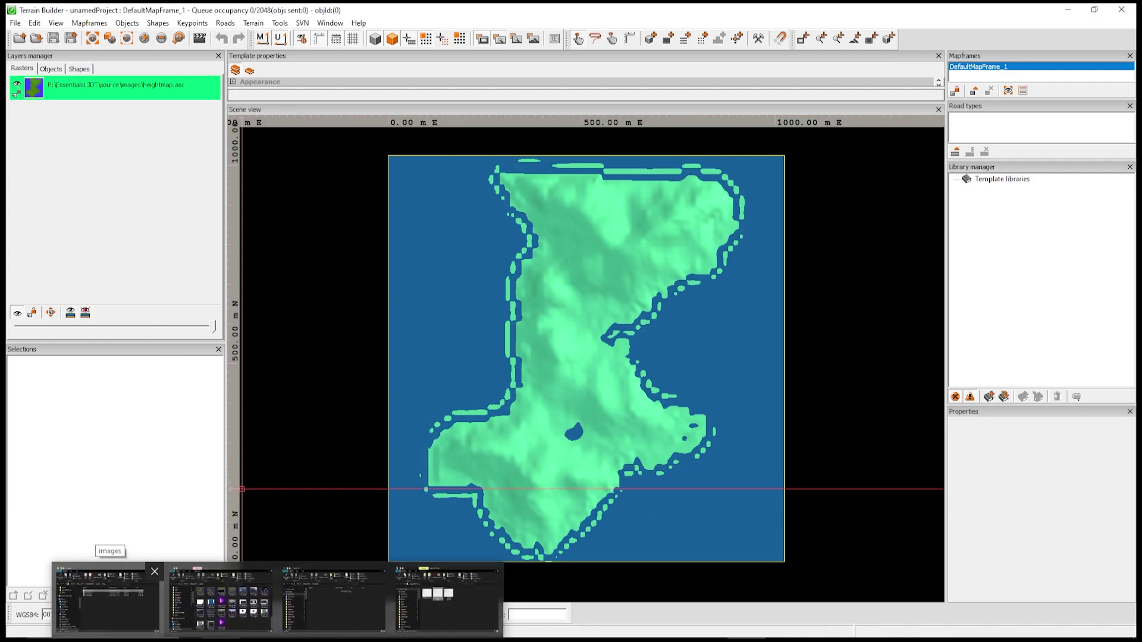
left_click(111, 588)
left_click(496, 278)
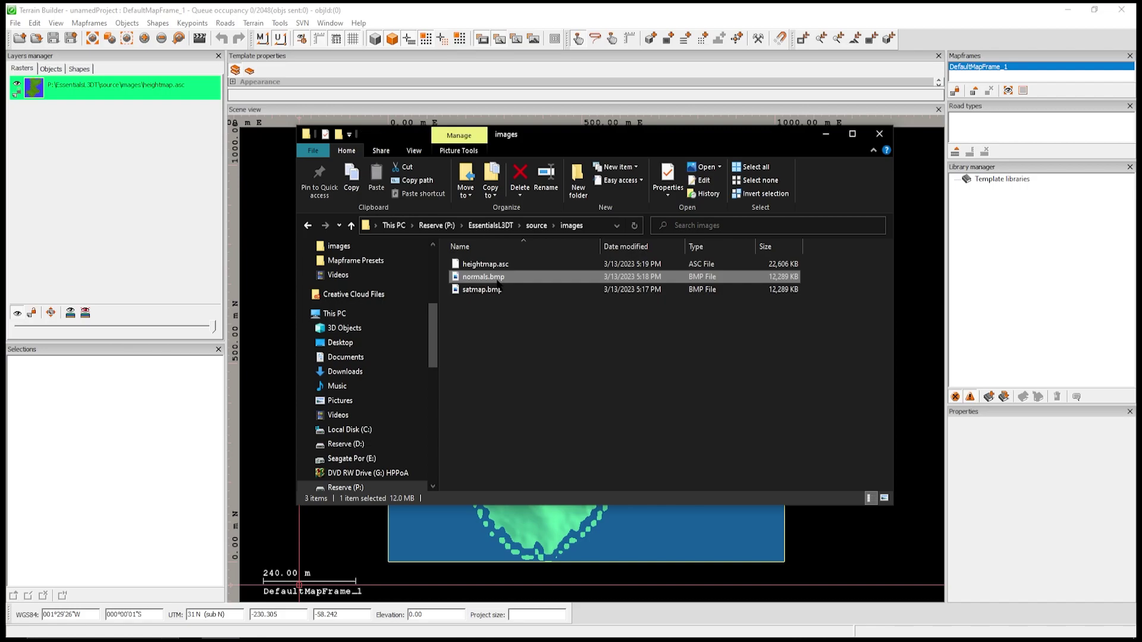
left_click_drag(507, 281, 279, 345)
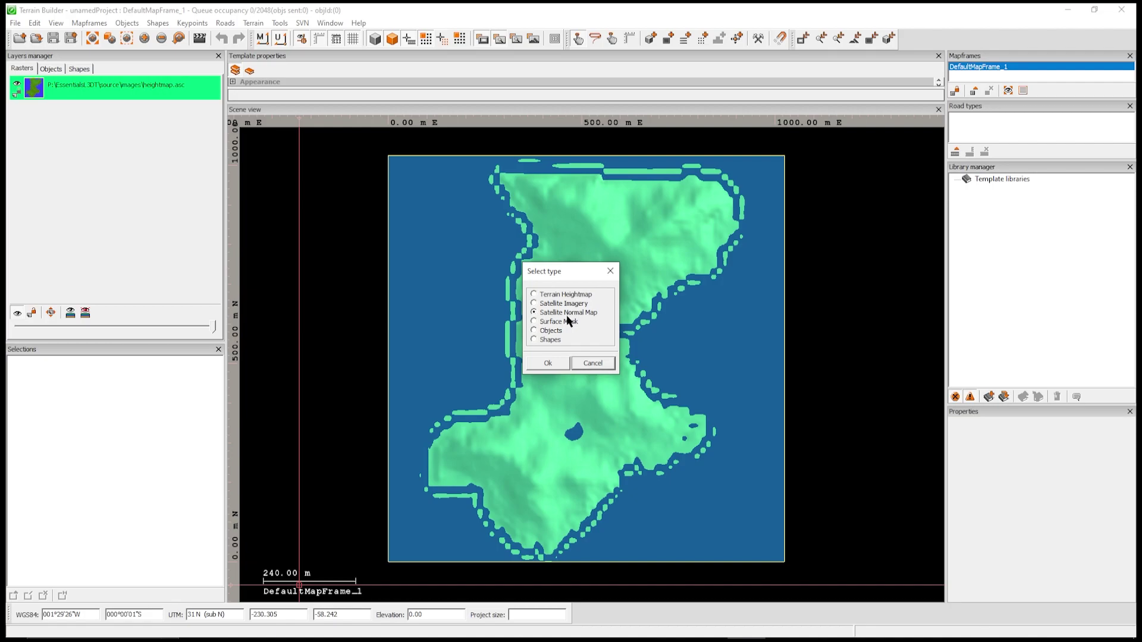
left_click(546, 364)
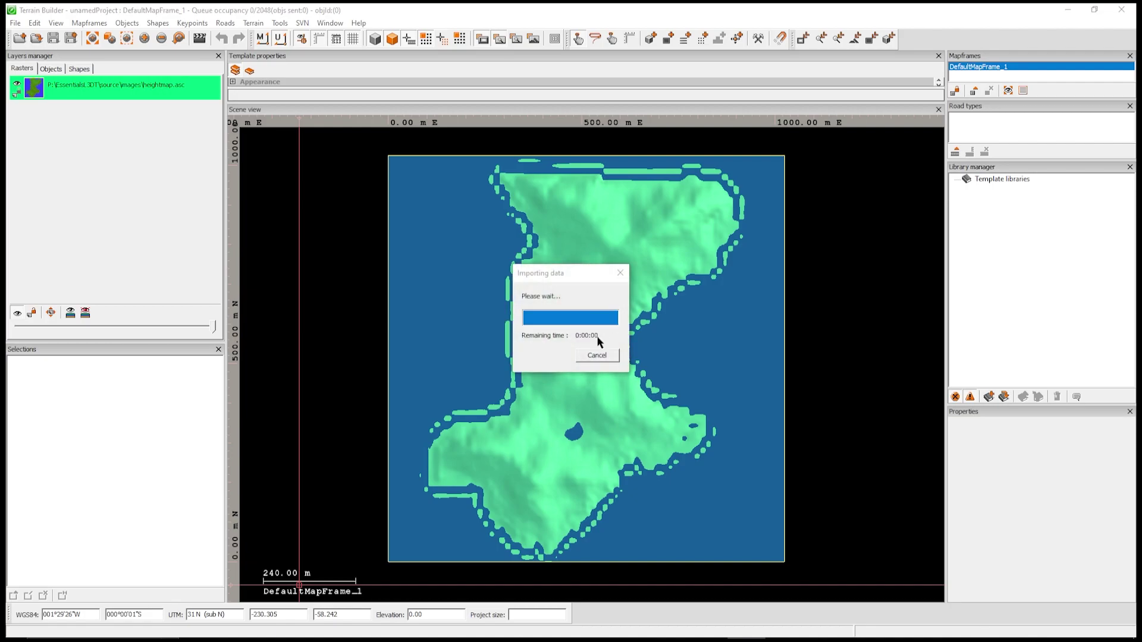
Examine where the imported heightmap and normal map lie relative to the UTM zone boundary
scroll(599, 336, "down", 5)
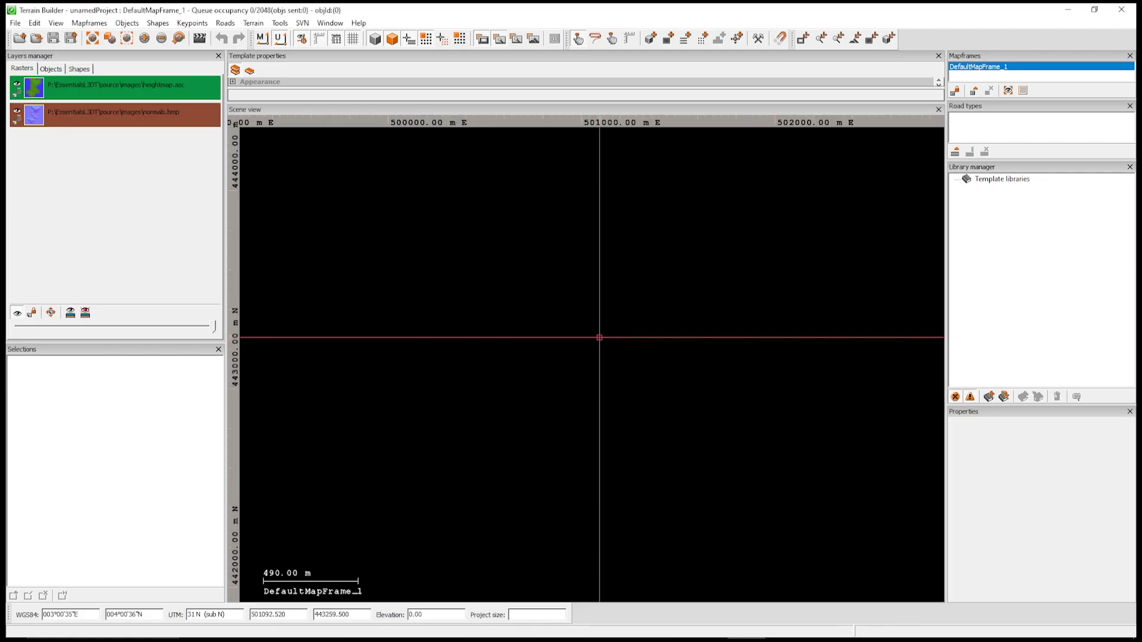
scroll(603, 350, "down", 5)
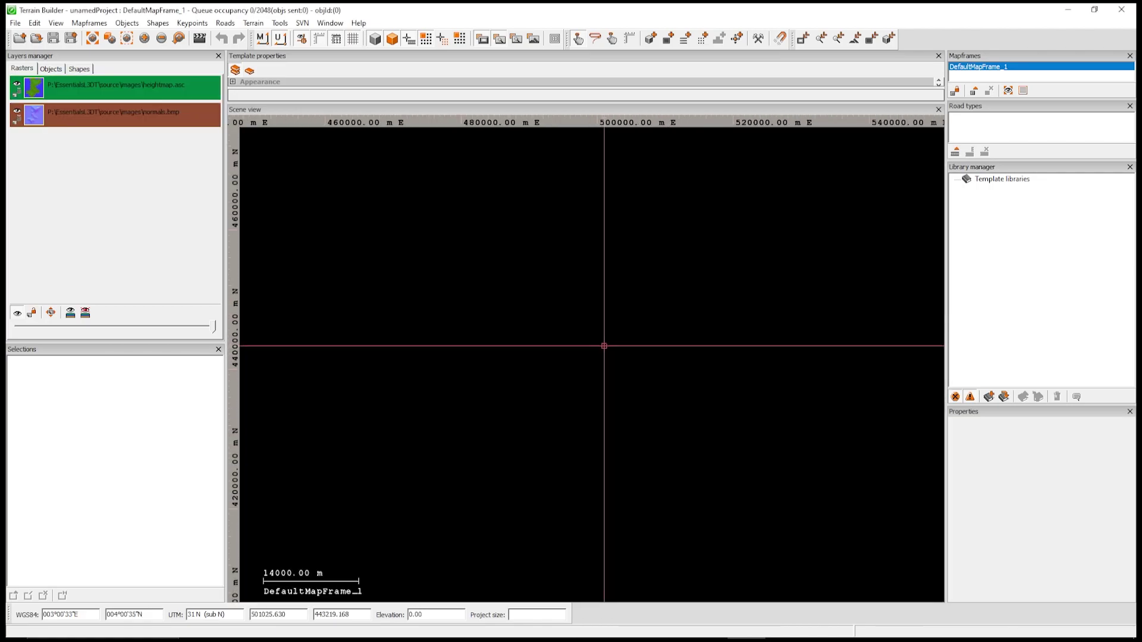
scroll(607, 344, "down", 3)
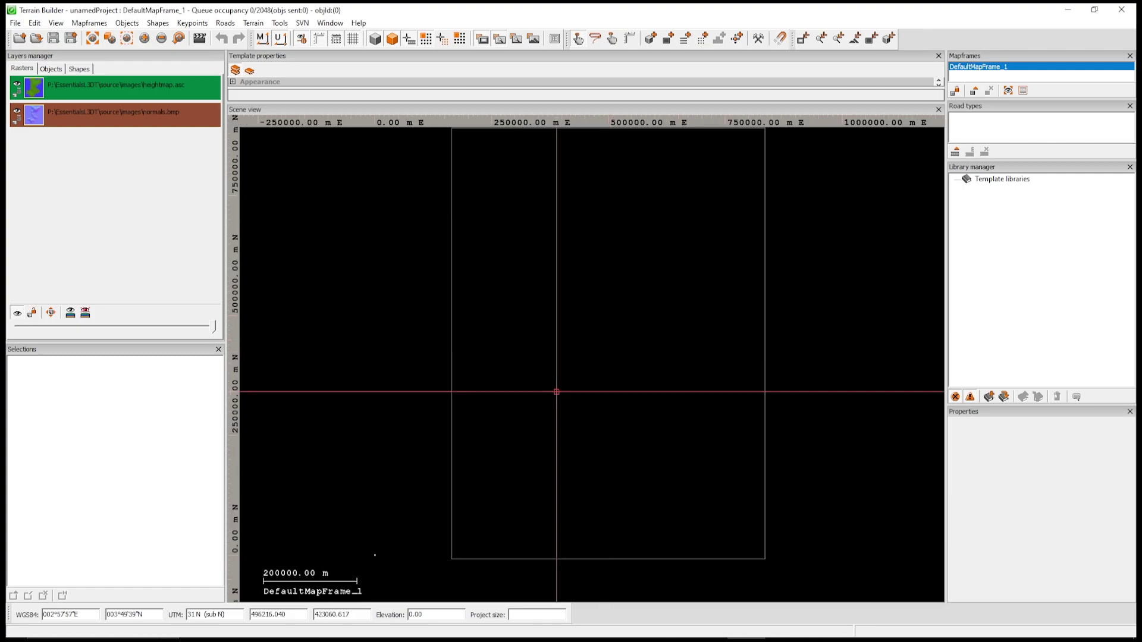
scroll(379, 549, "up", 3)
scroll(378, 549, "up", 8)
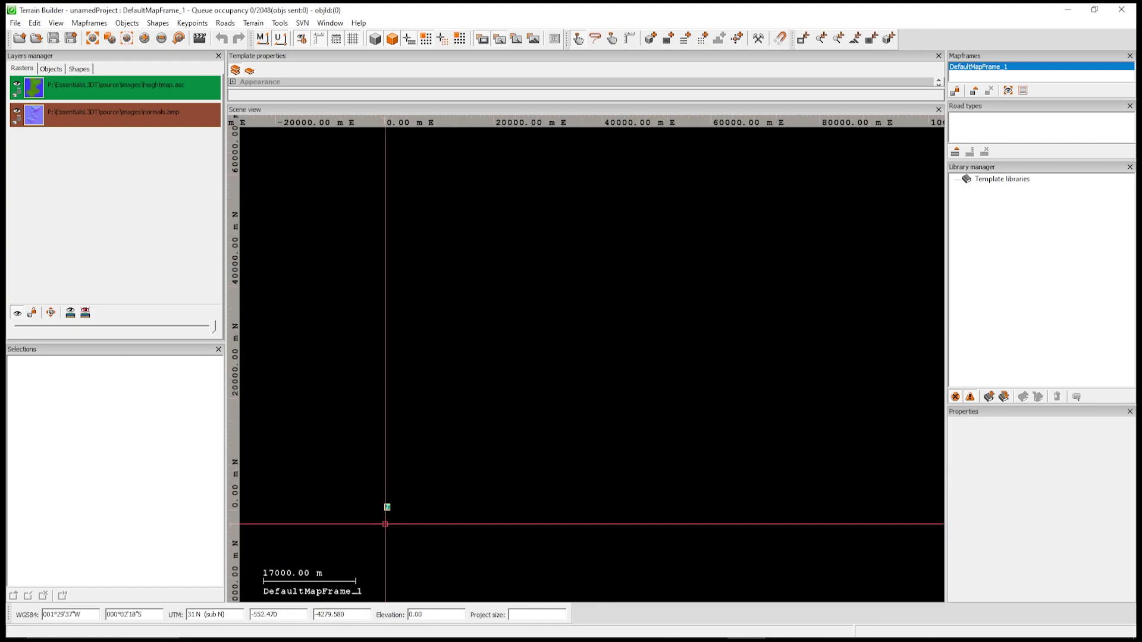
scroll(391, 517, "down", 8)
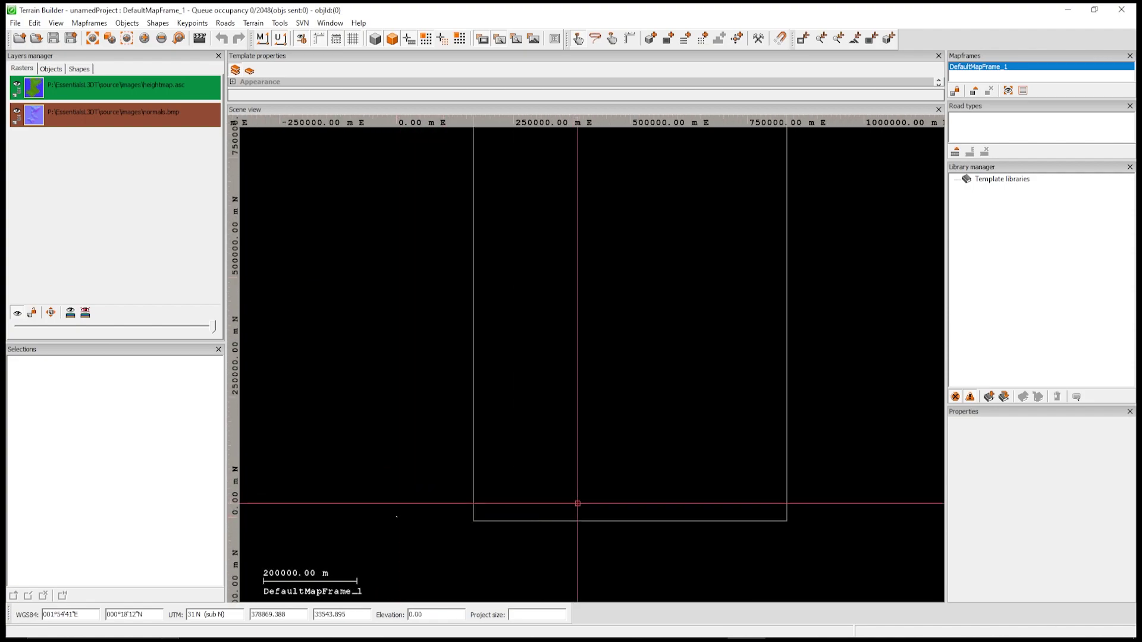
scroll(733, 377, "up", 2)
scroll(733, 377, "down", 2)
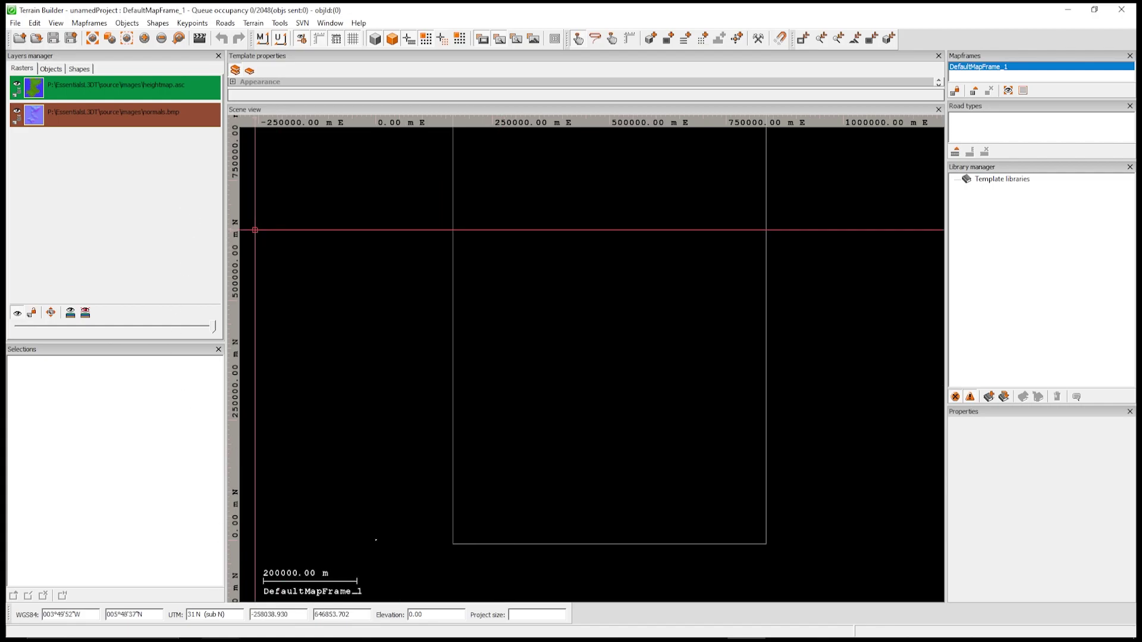
Import satmap.bmp from the source\images folder as a Satellite Imagery layer
key("alt+Tab")
left_click(490, 292)
left_click_drag(512, 291, 282, 302)
left_click(282, 302)
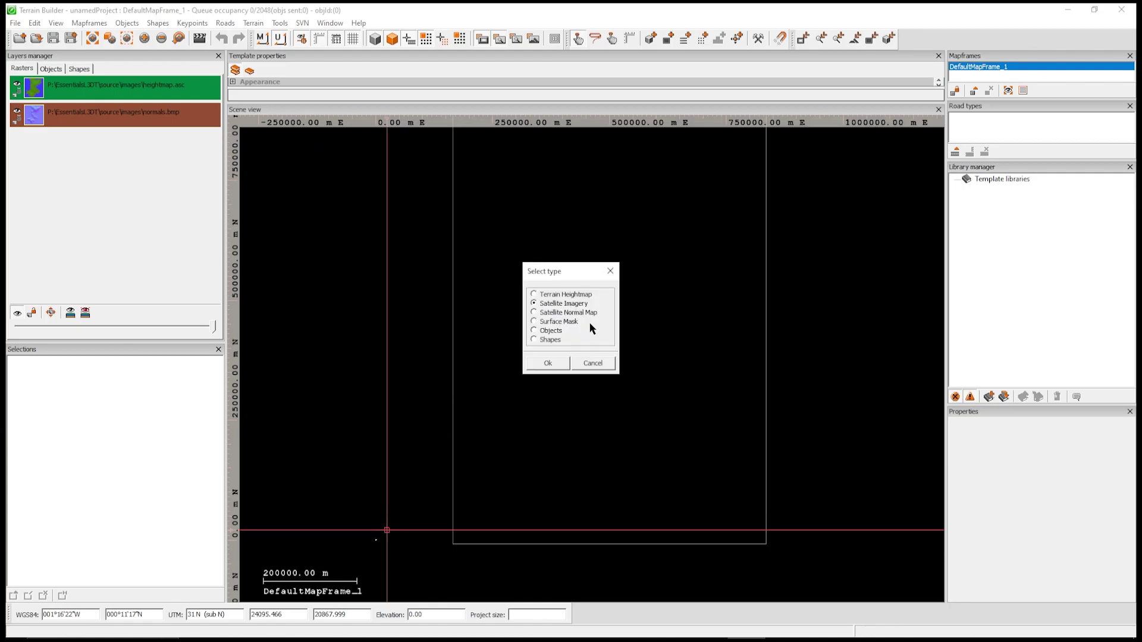
left_click(548, 364)
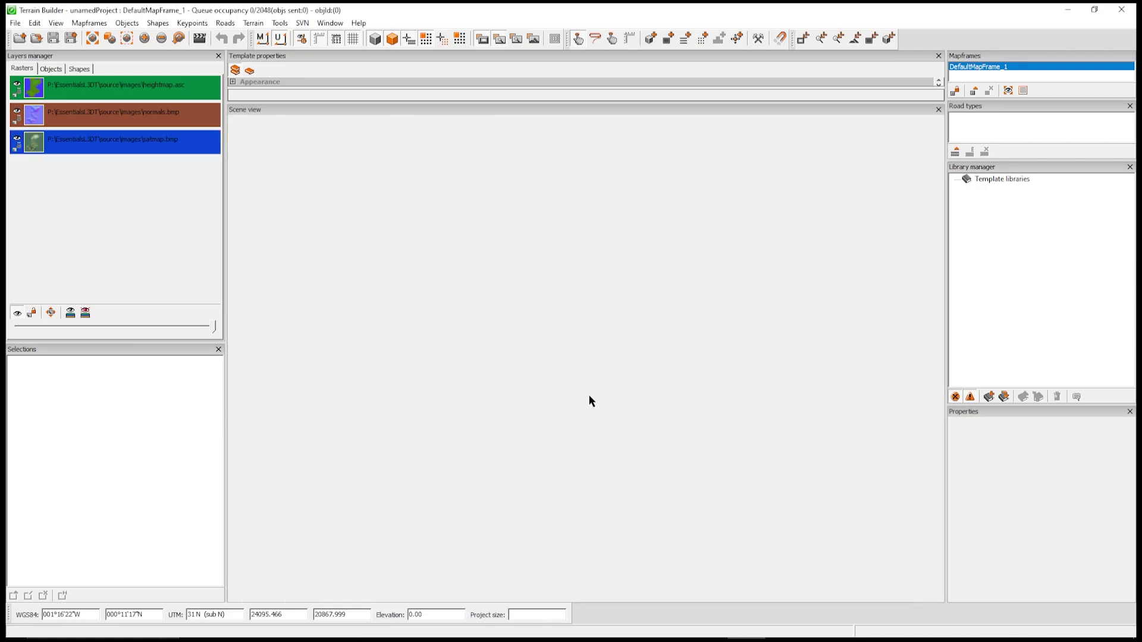
Examine the satellite imagery and its position within the UTM zone compared with the heightmap
scroll(631, 398, "down", 5)
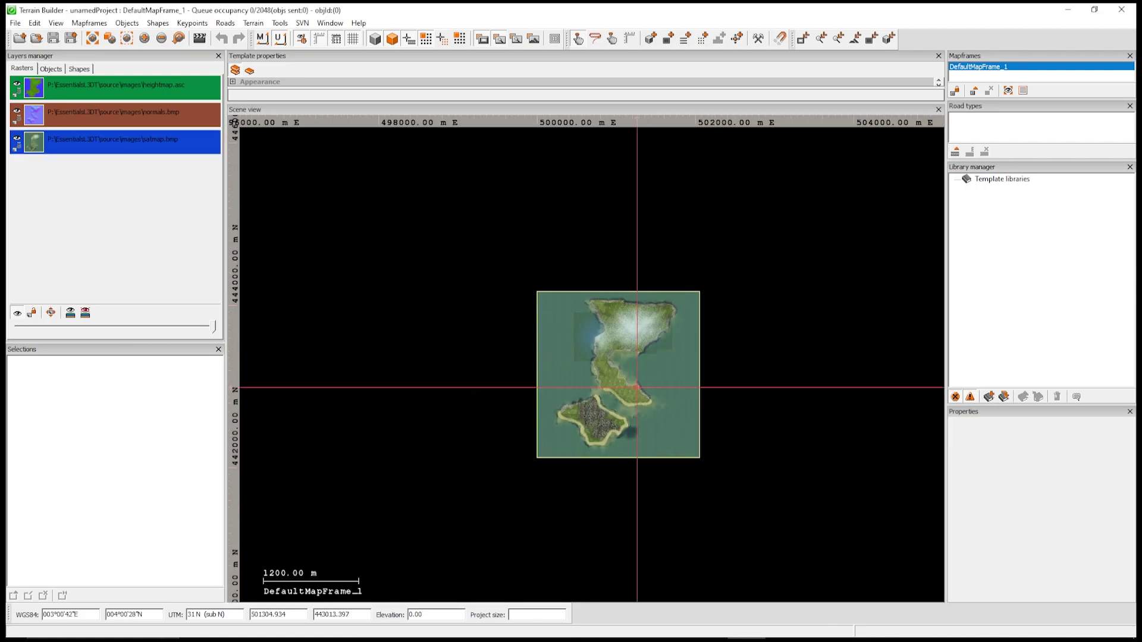
scroll(631, 398, "down", 10)
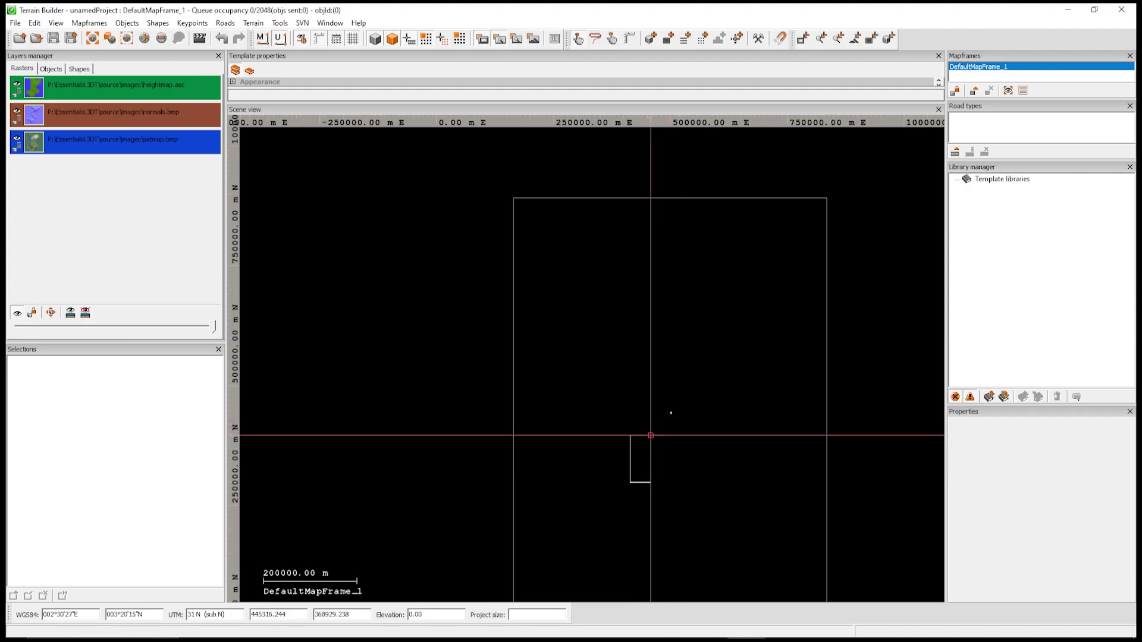
middle_click_drag(623, 453, 680, 326)
middle_click_drag(507, 481, 368, 410)
middle_click_drag(781, 429, 437, 459)
middle_click_drag(814, 396, 631, 619)
middle_click_drag(535, 437, 864, 372)
middle_click_drag(492, 467, 865, 333)
middle_click_drag(721, 400, 586, 426)
middle_click_drag(609, 360, 604, 374)
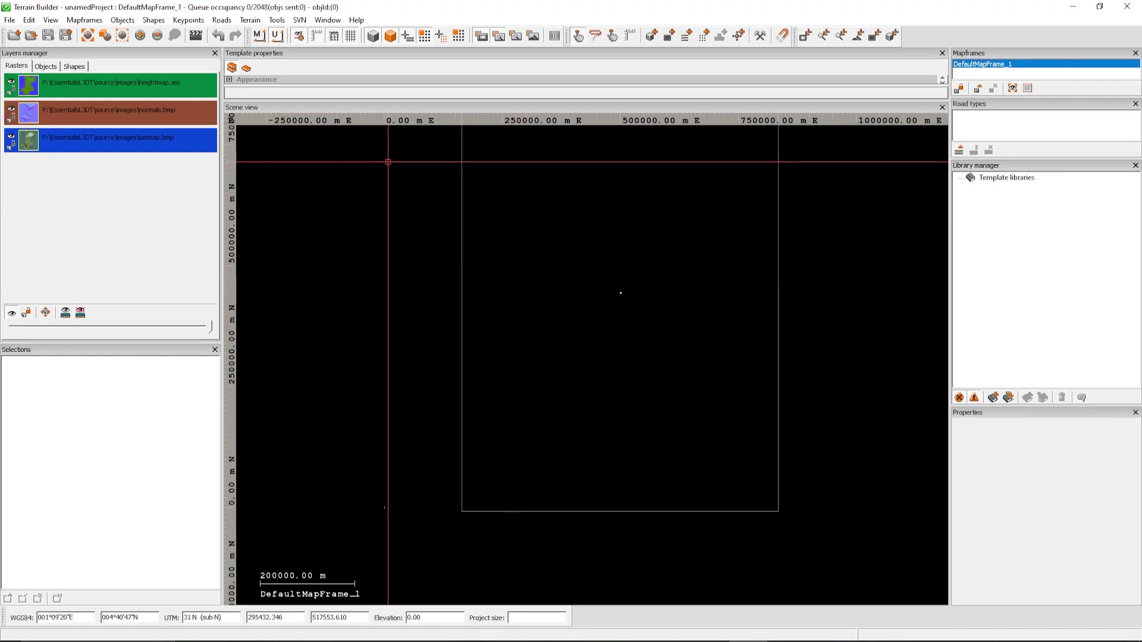
Set the left-bottom corner easting of the heightmap terrain layer to 200000.000 m in its coordinates and properties
right_click(114, 87)
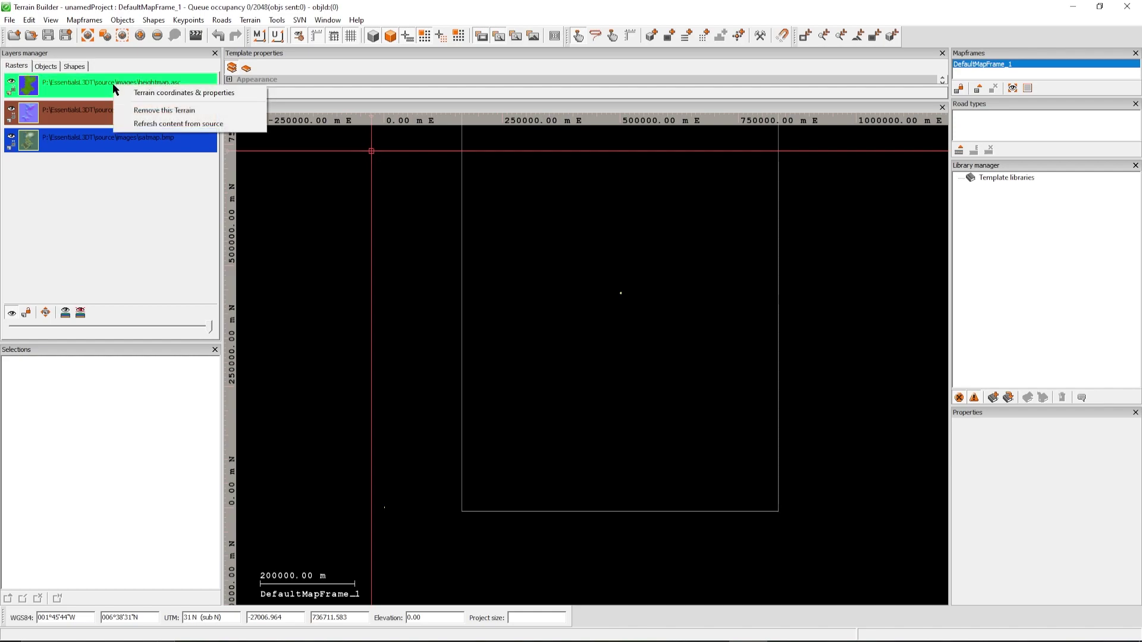
left_click(175, 98)
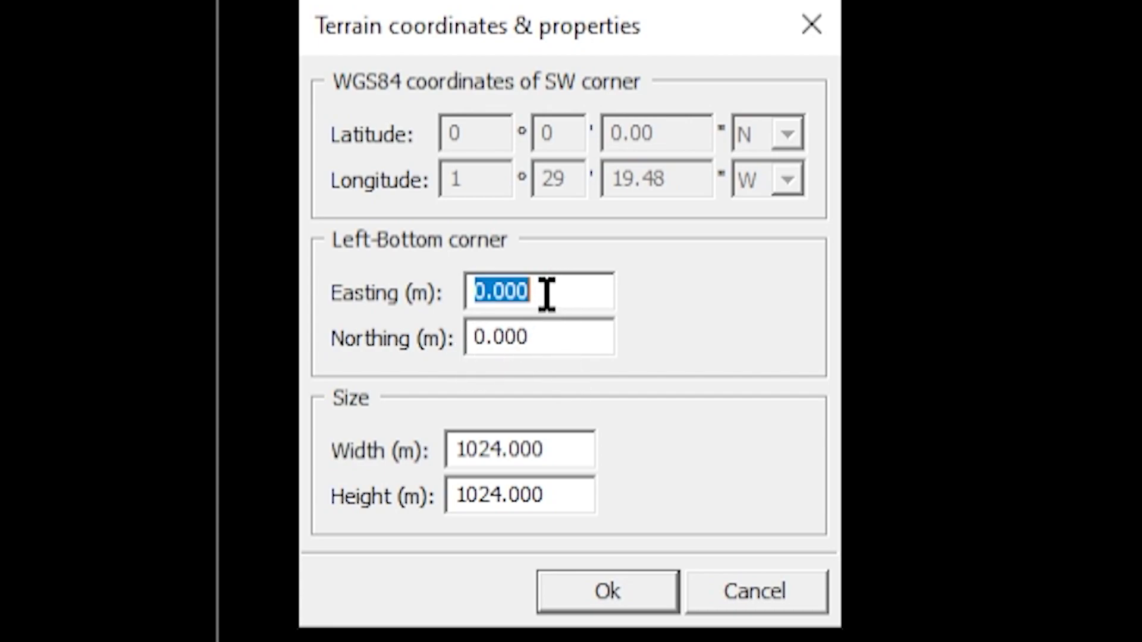
type("2000")
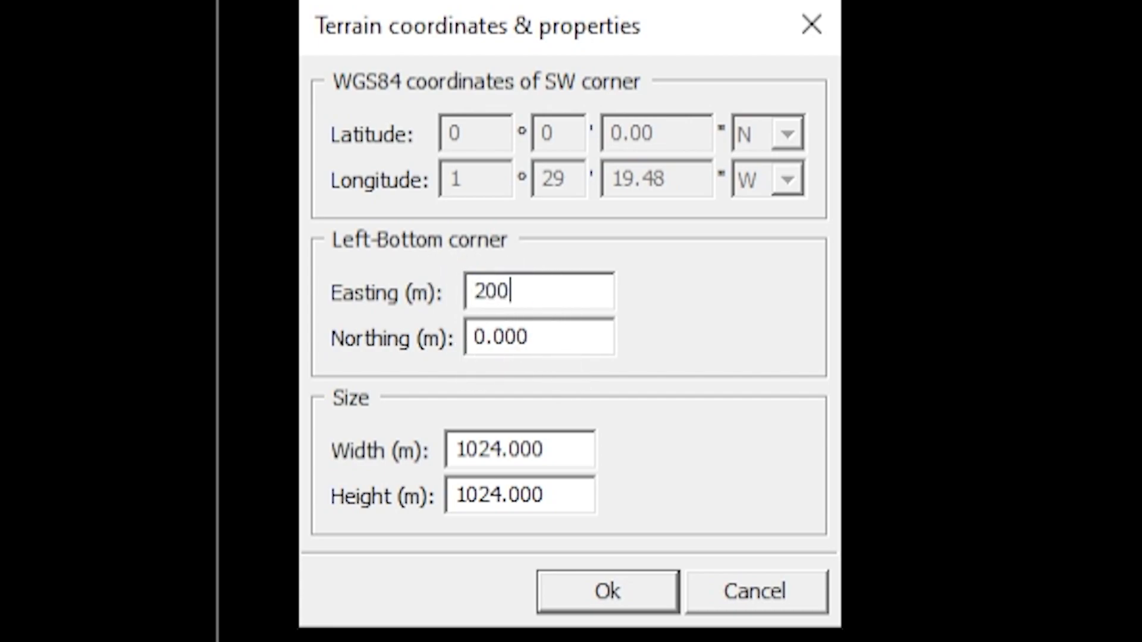
key("BackSpace")
type("000.000")
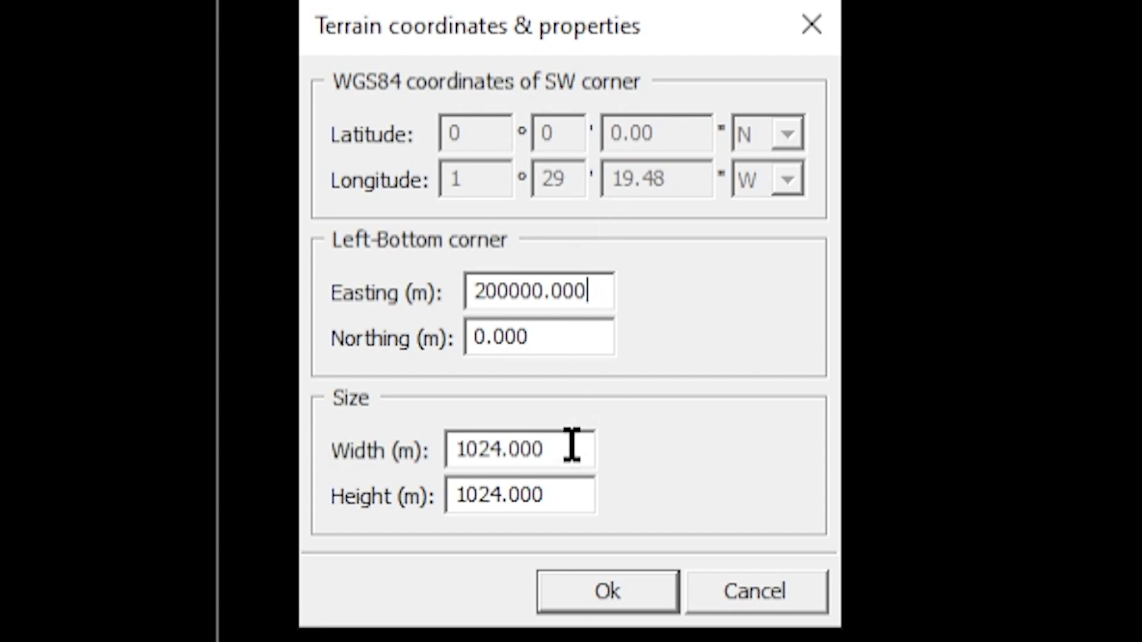
Set the heightmap layer's width and height to 20480 m and apply the new terrain size
left_click_drag(574, 441, 379, 416)
type("20480")
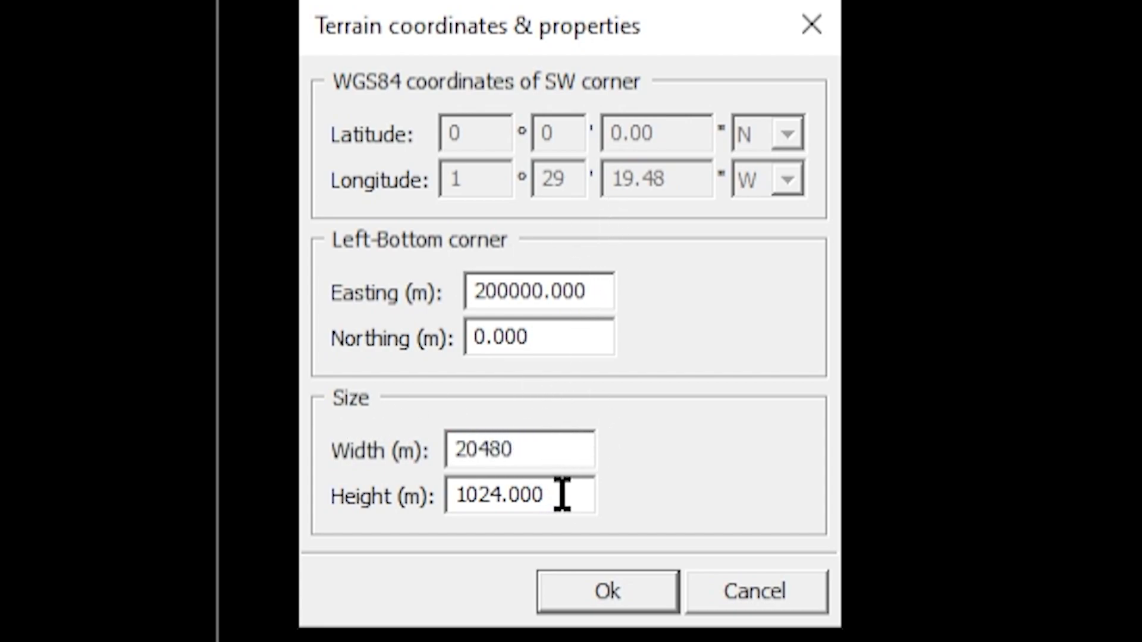
left_click_drag(562, 495, 420, 479)
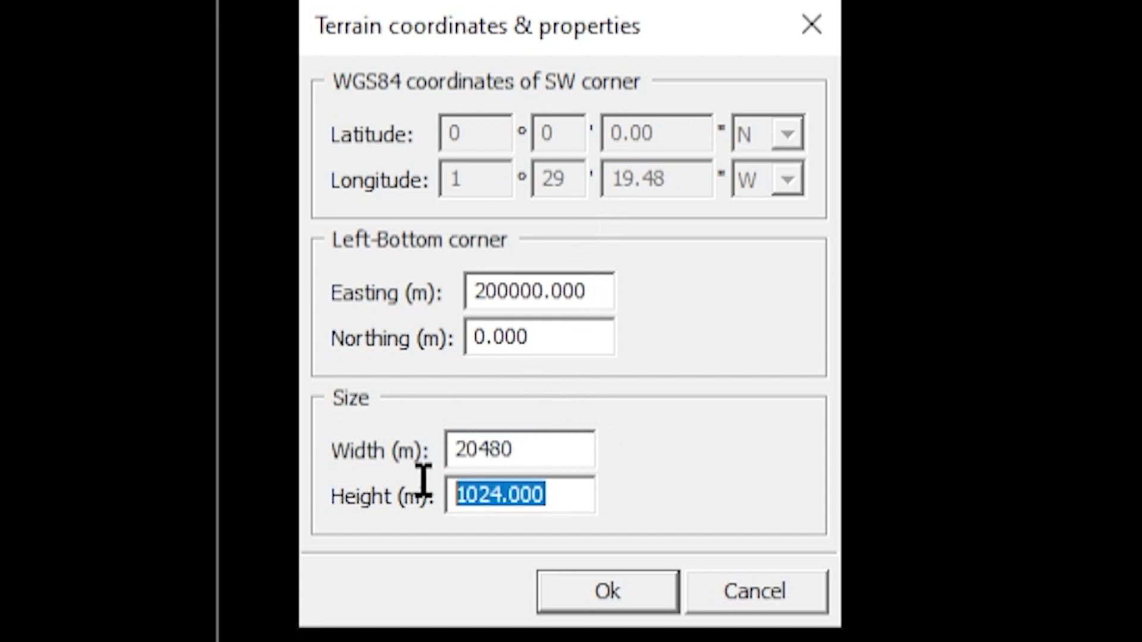
type("20480")
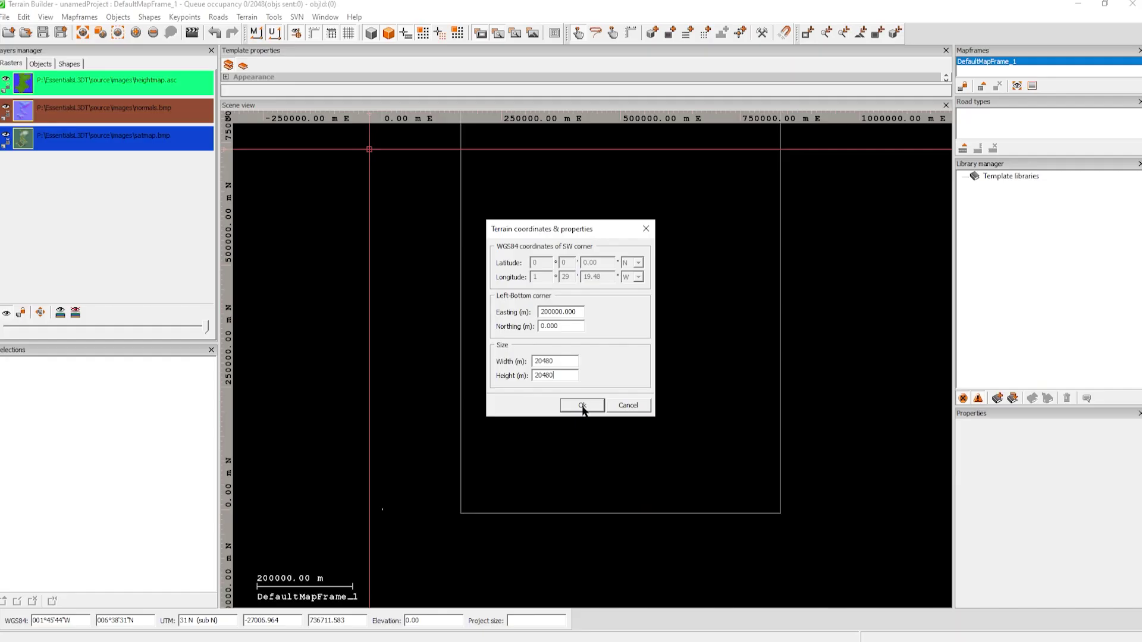
left_click(609, 591)
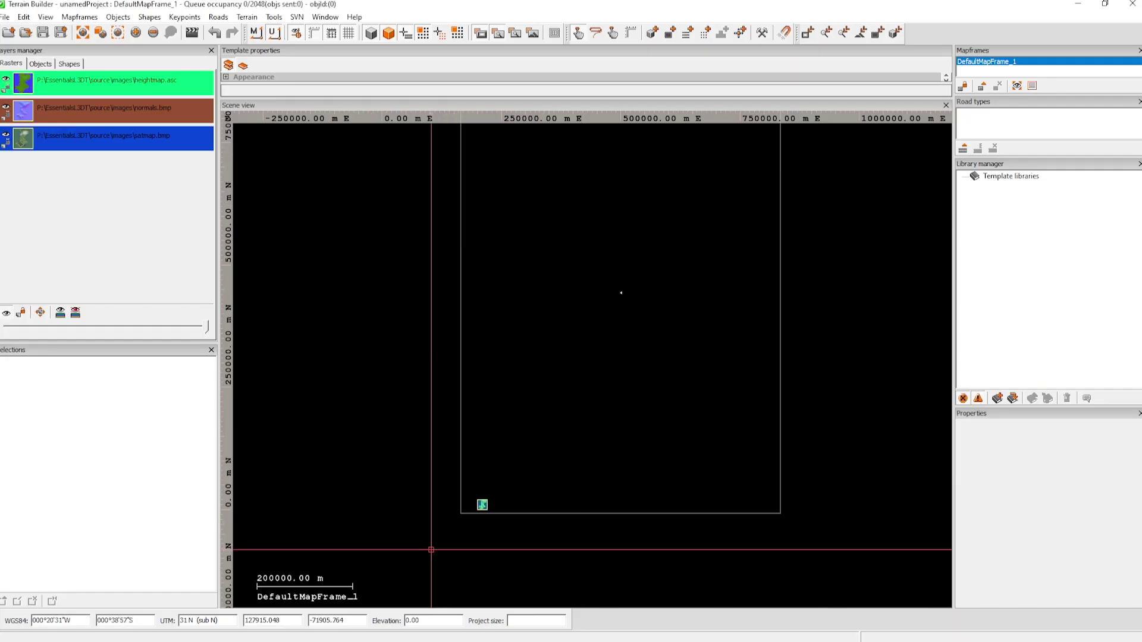
scroll(488, 513, "up", 8)
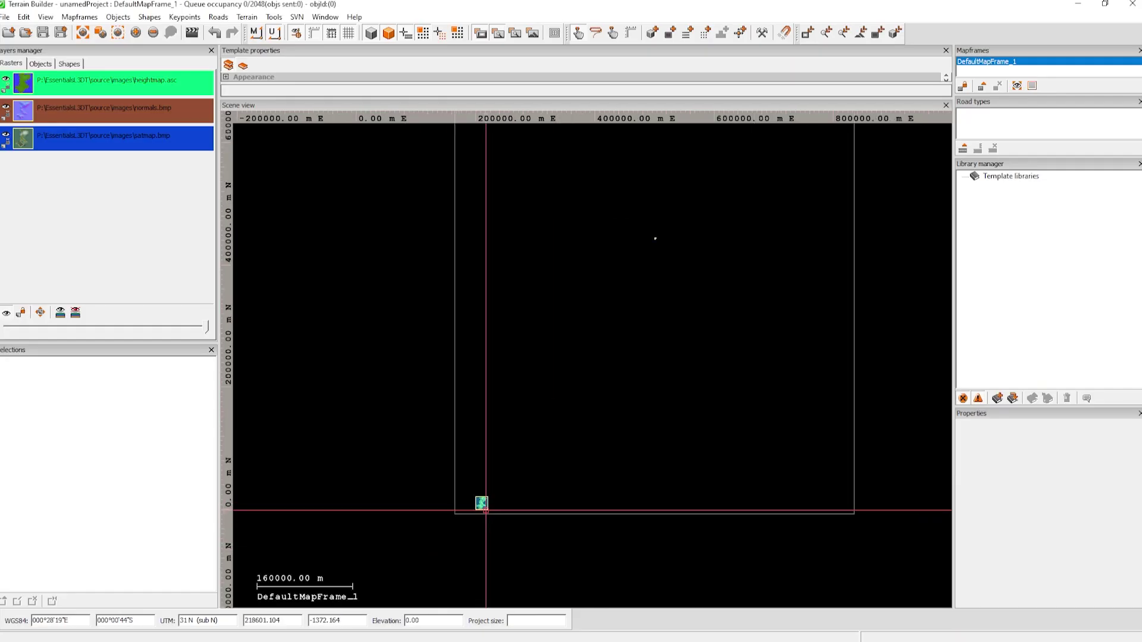
scroll(478, 498, "up", 2)
scroll(488, 496, "down", 10)
scroll(505, 493, "down", 2)
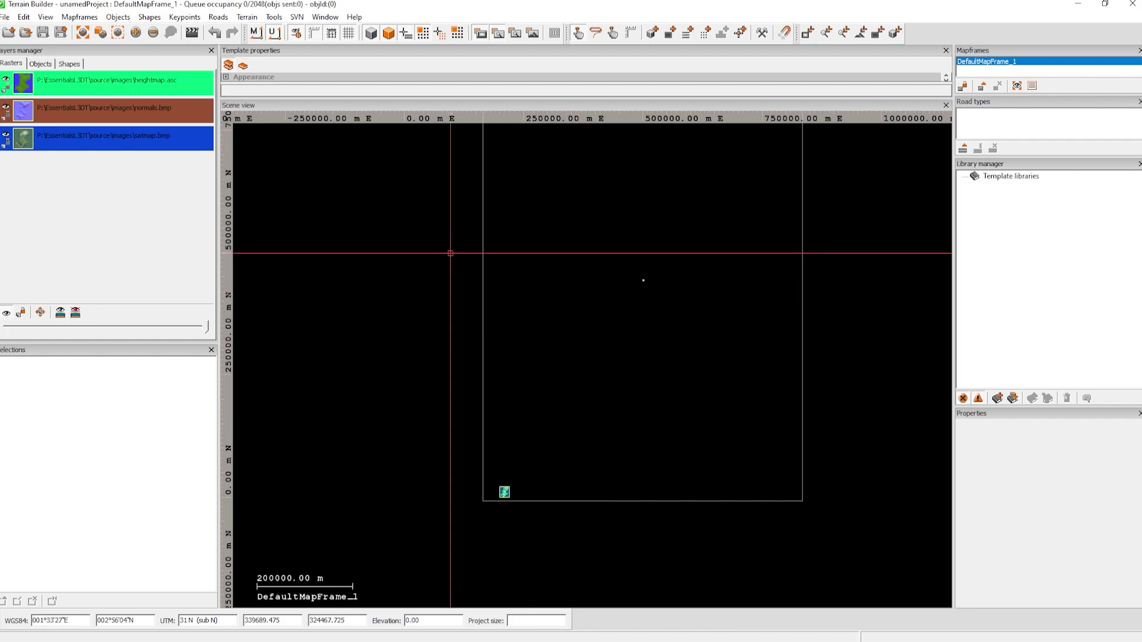
Set the normals.bmp layer's left-bottom corner to easting 200000.000 m and northing 0.000 m
right_click(138, 111)
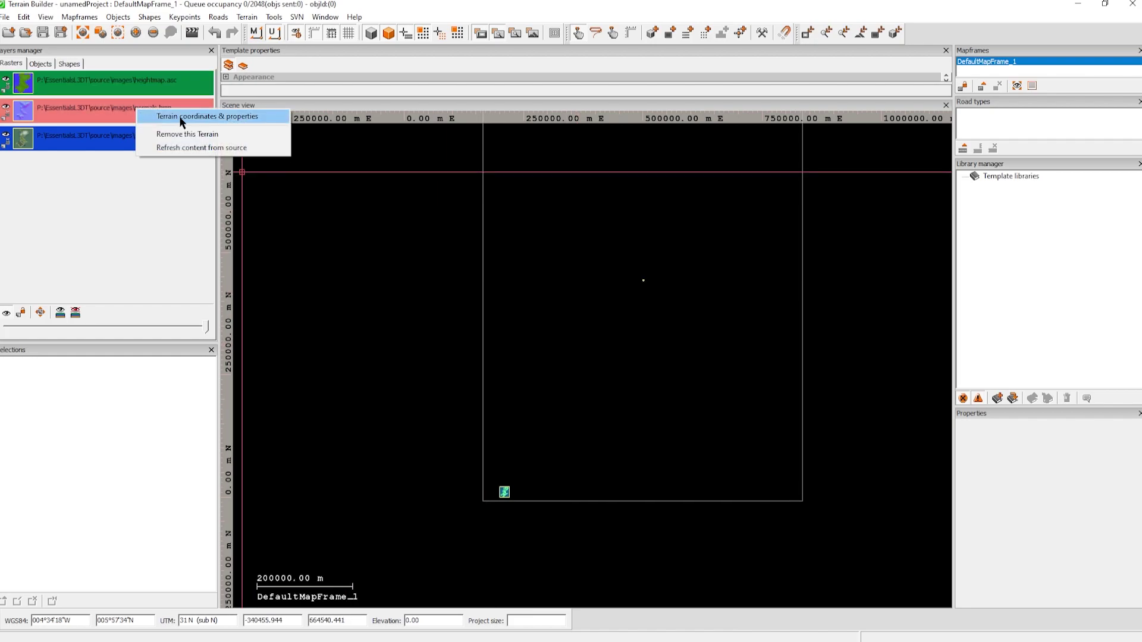
left_click(180, 116)
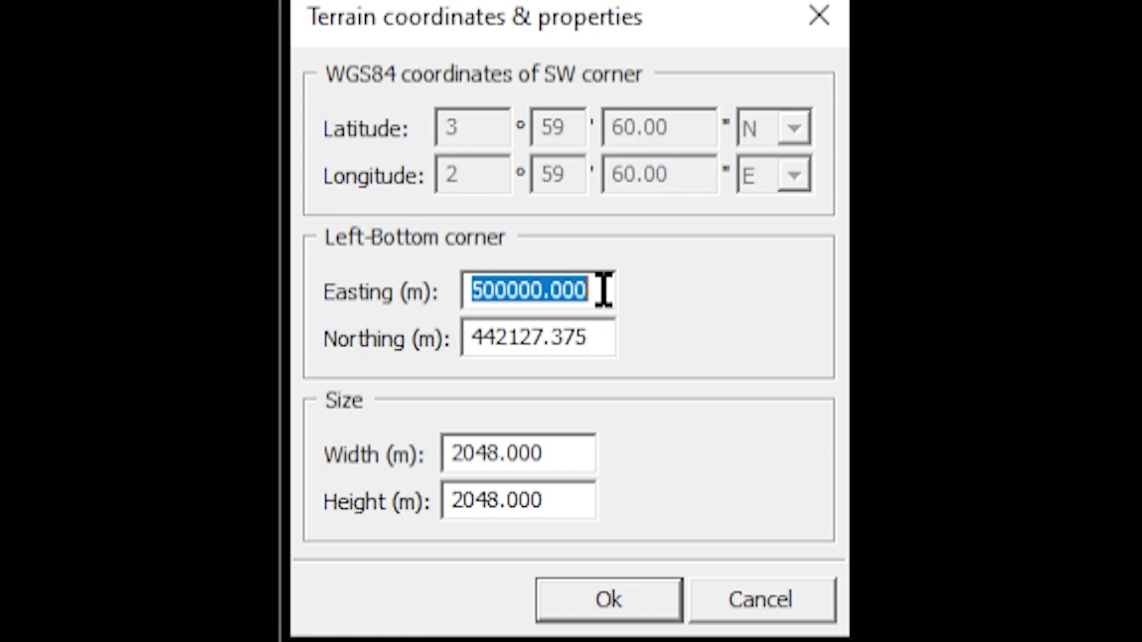
type("2000000.000")
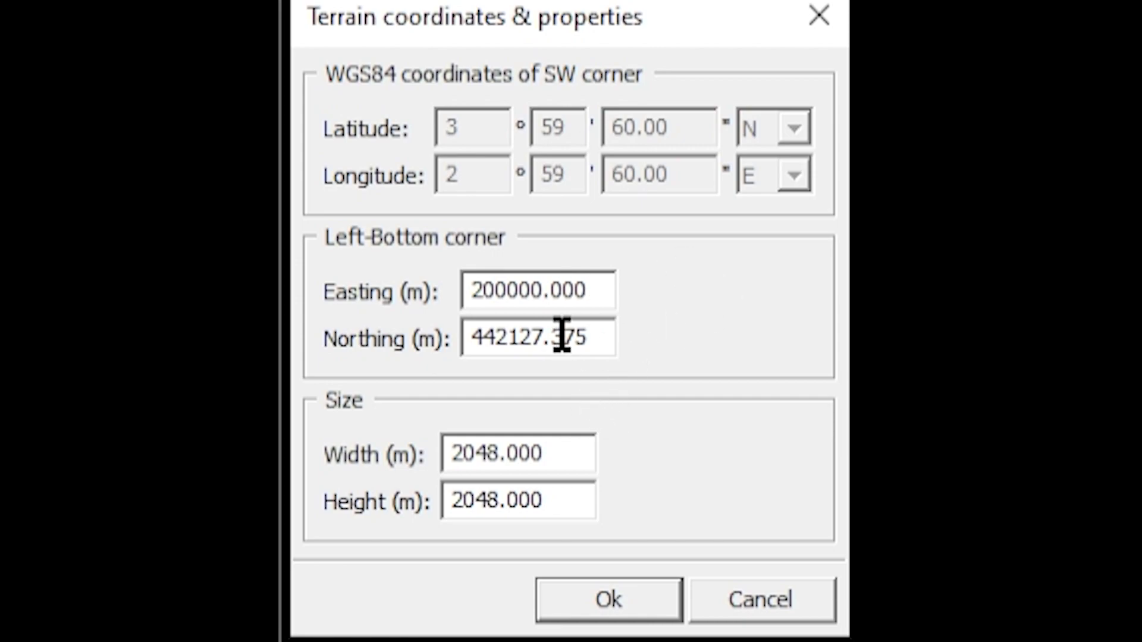
left_click_drag(586, 339, 401, 331)
type("0.000")
Set the normals.bmp layer's width and height to 20480.000 m and apply its coordinates and size
left_click(497, 440)
type("0")
left_click(505, 499)
type("0")
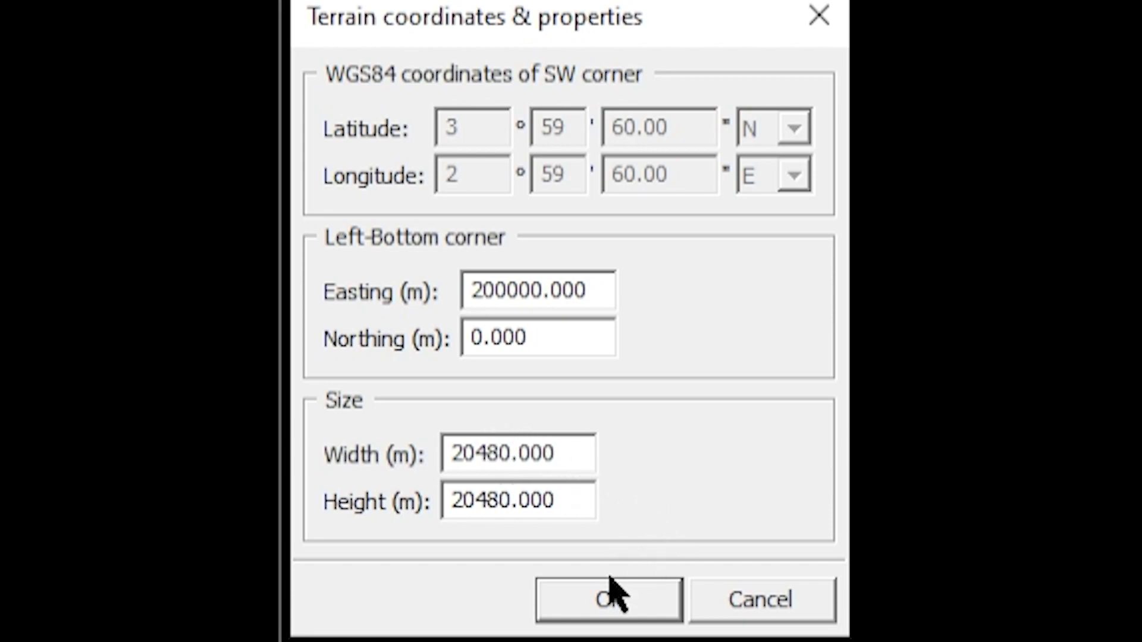
left_click(611, 609)
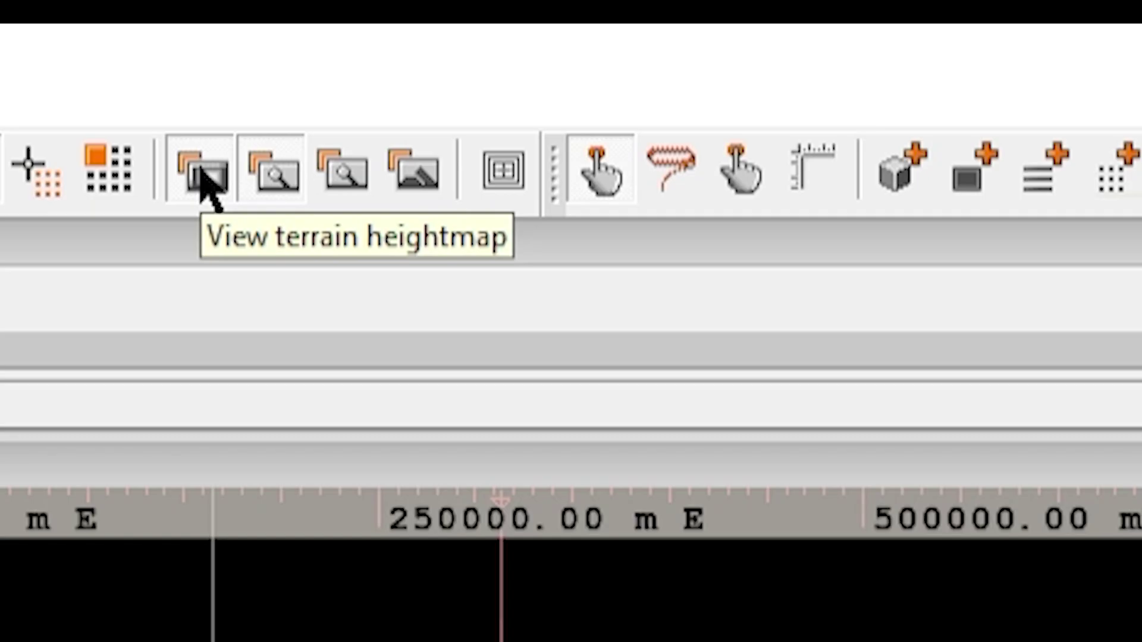
Hide the terrain heightmap and briefly display the satellite normal map to inspect its placement in the UTM zone
left_click(205, 178)
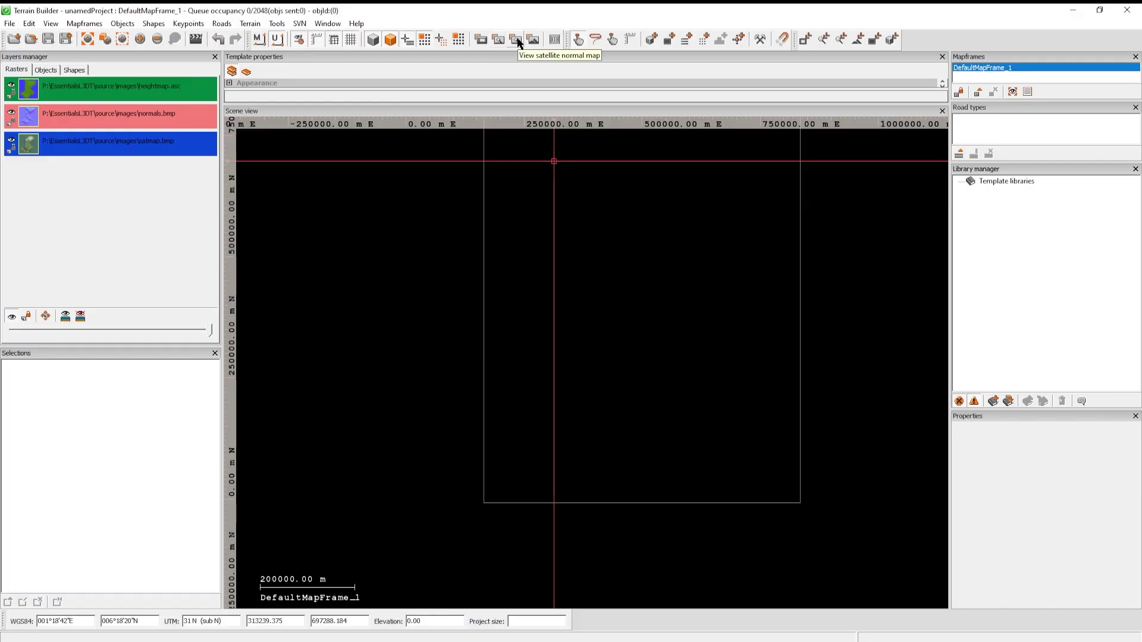
left_click(517, 41)
scroll(518, 462, "up", 8)
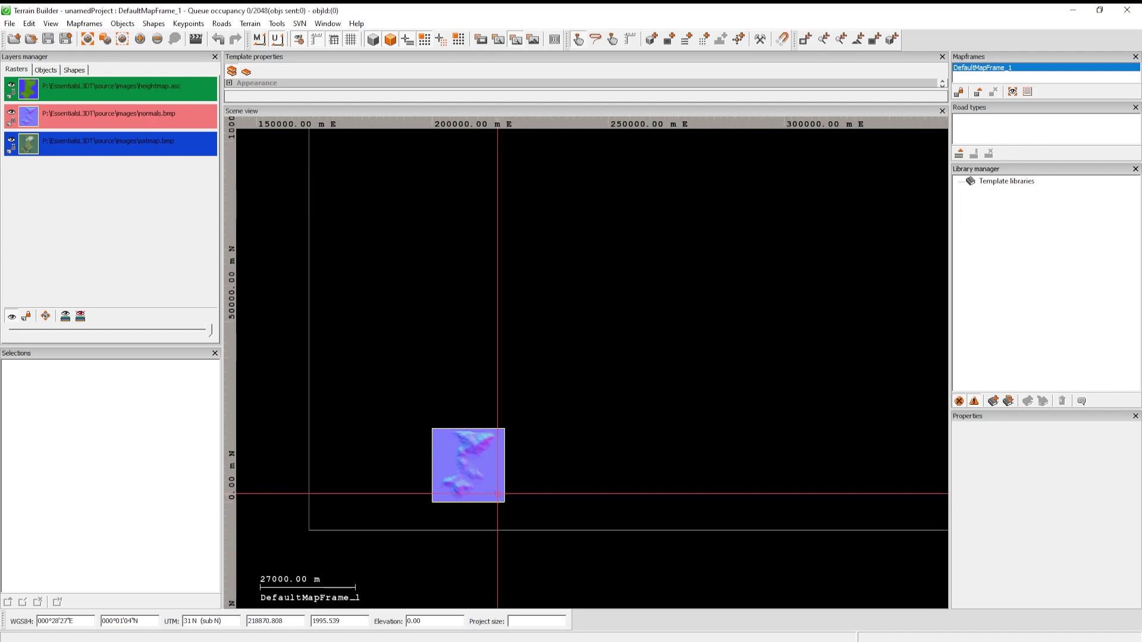
left_click(516, 40)
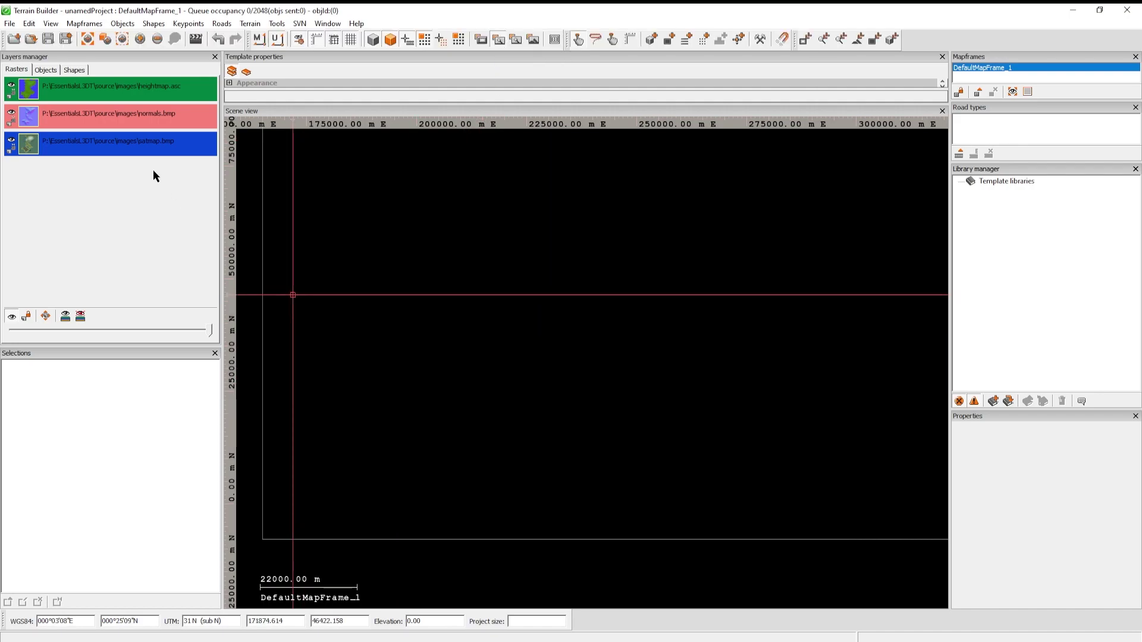
Set the satmap.bmp layer's left-bottom corner to easting 200000.000 m and northing 0.000 m
left_click(109, 152)
right_click(109, 149)
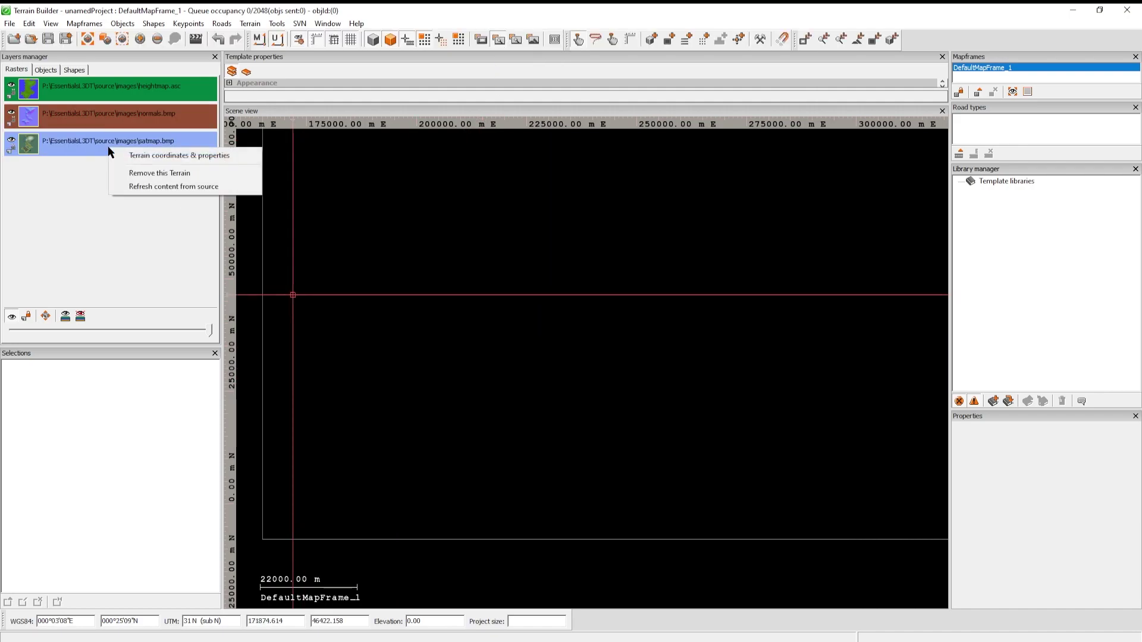
left_click(157, 156)
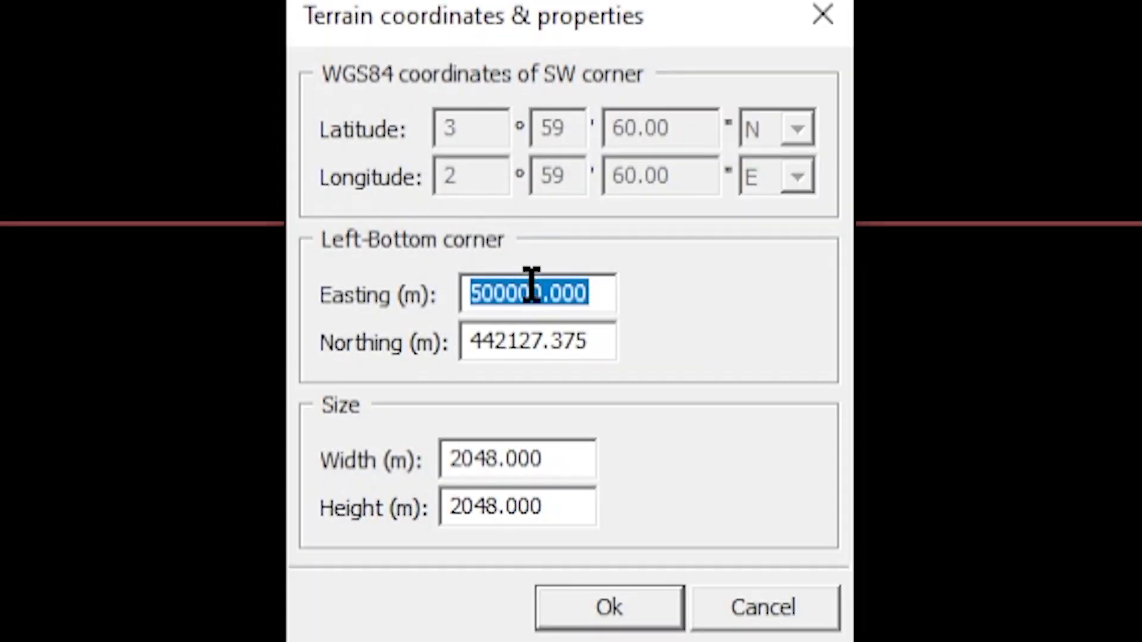
type("200000")
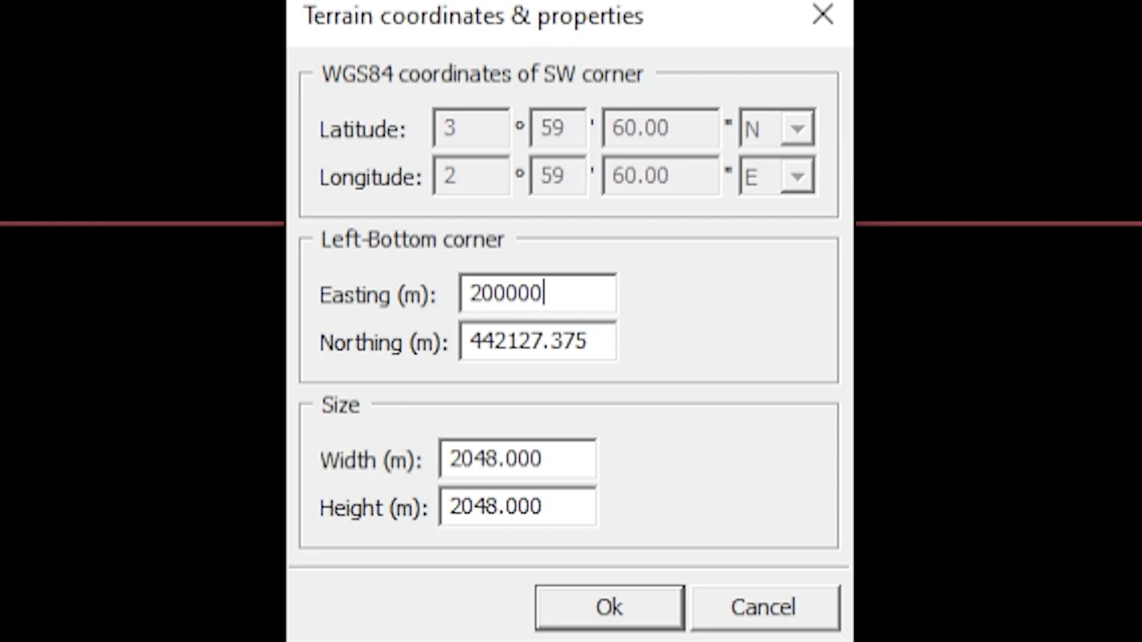
type(".000")
left_click_drag(599, 351, 354, 319)
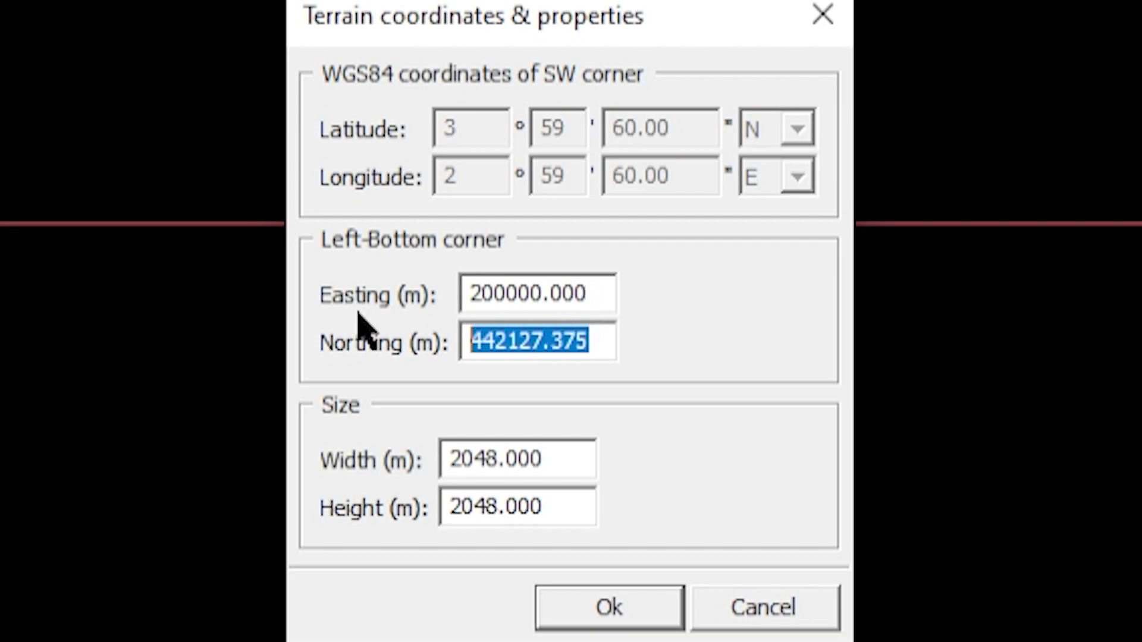
type("0.000")
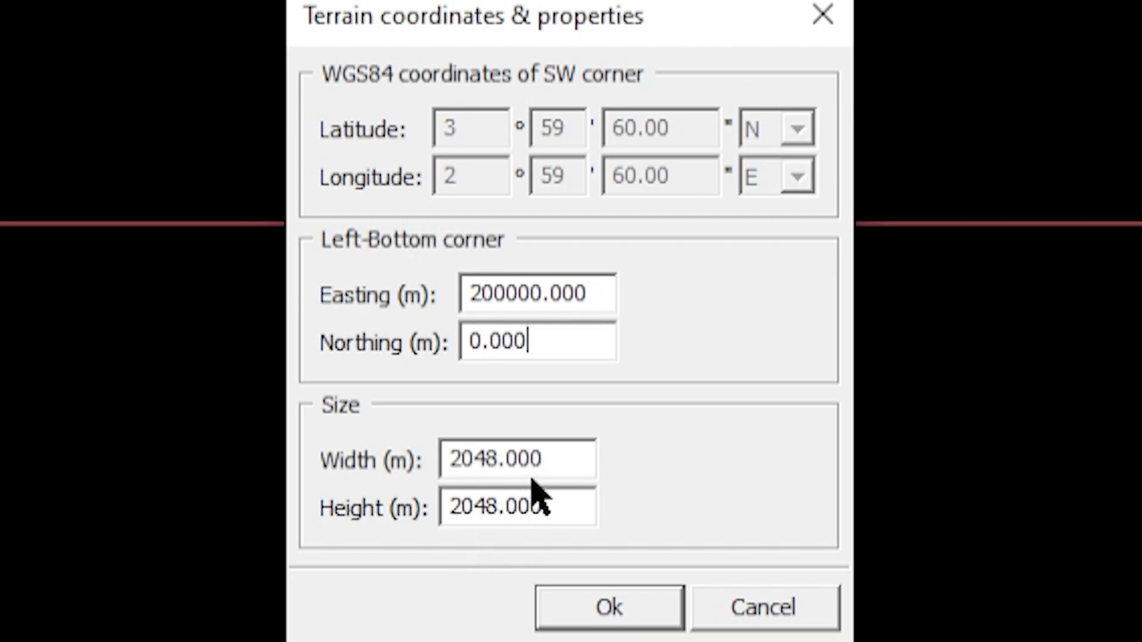
Set the satmap.bmp layer's width and height to 20480 m, apply the properties, and inspect the island imagery
left_click_drag(544, 459, 344, 433)
type("20480")
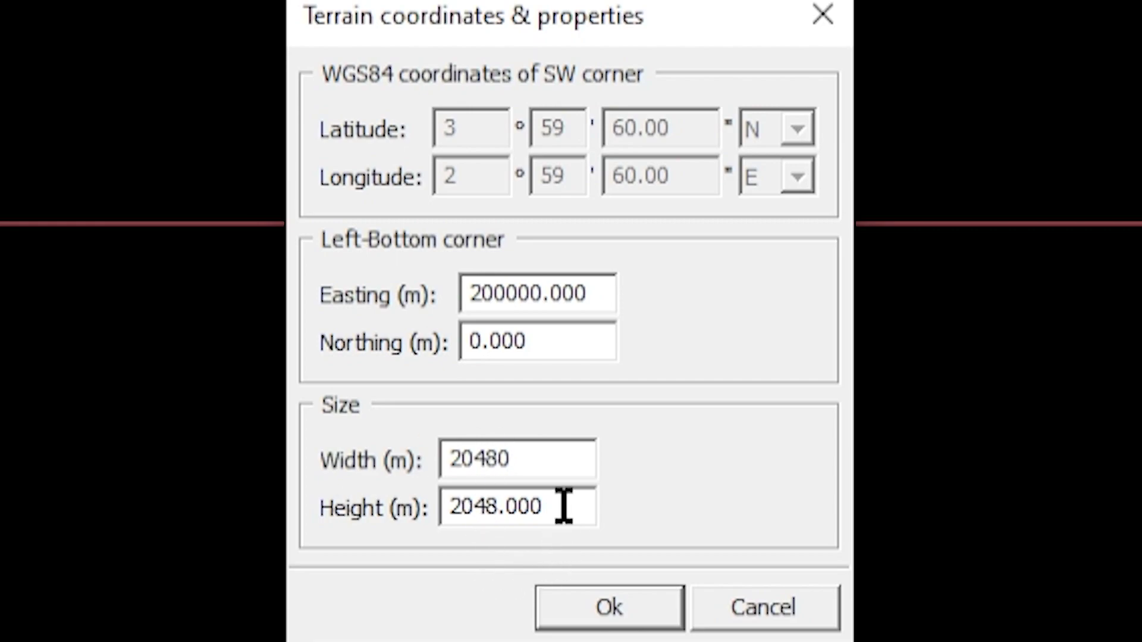
left_click_drag(563, 506, 351, 505)
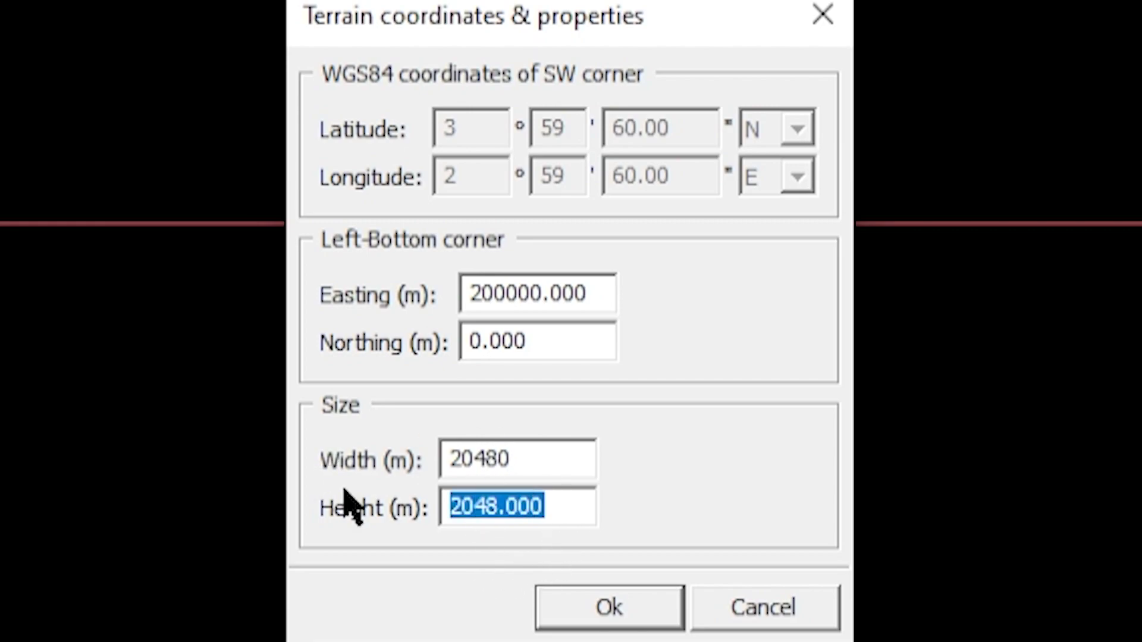
type("20480")
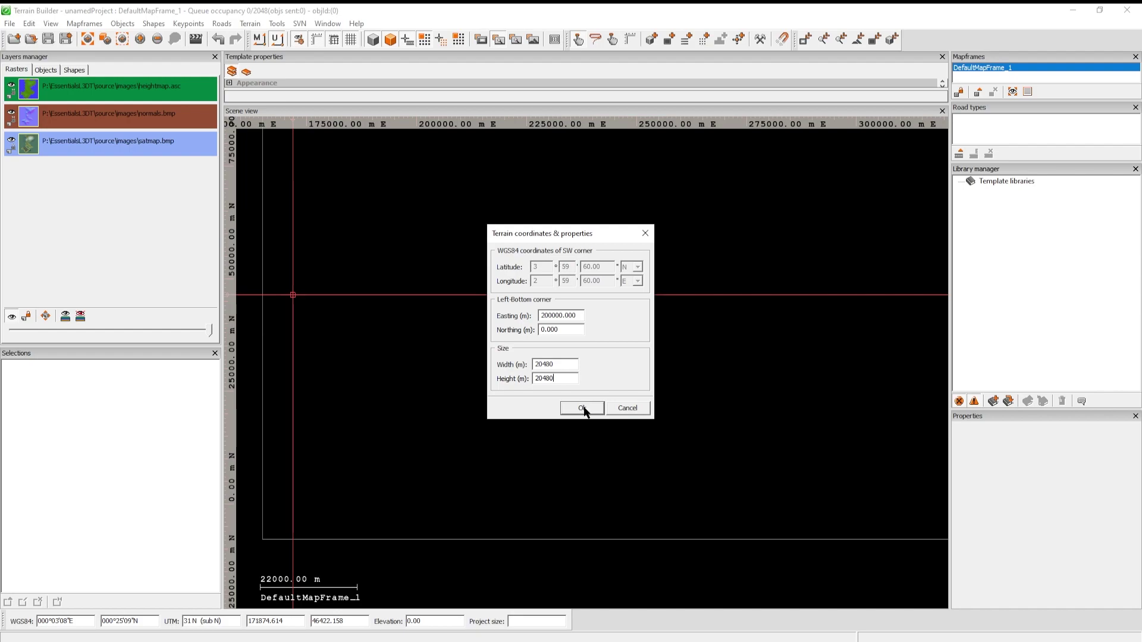
left_click(582, 408)
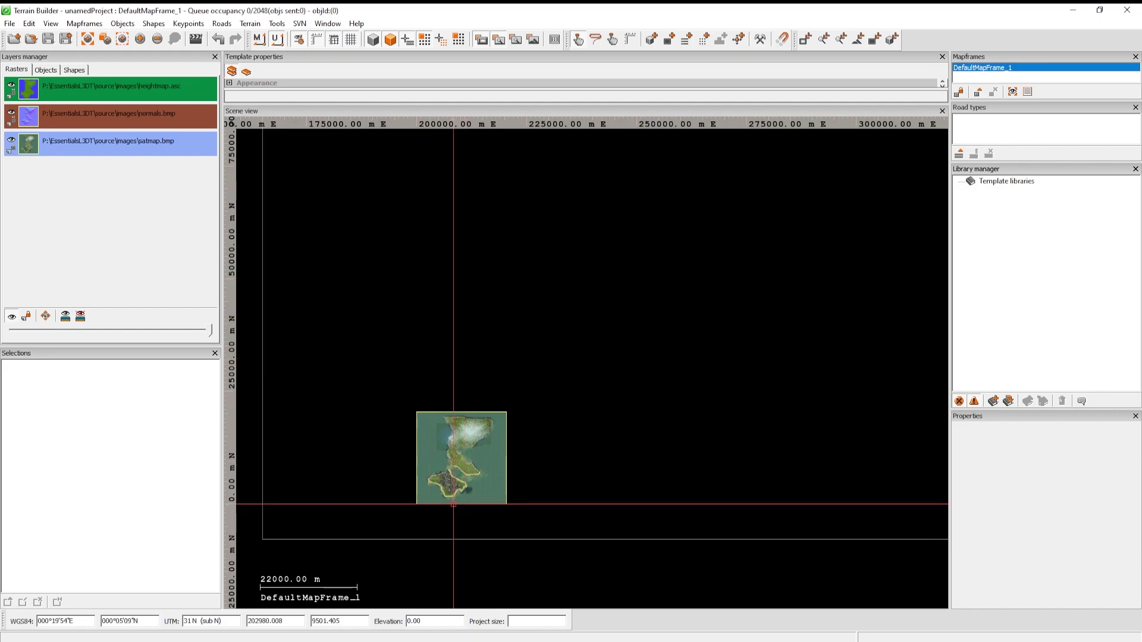
scroll(458, 467, "up", 1)
scroll(458, 468, "up", 3)
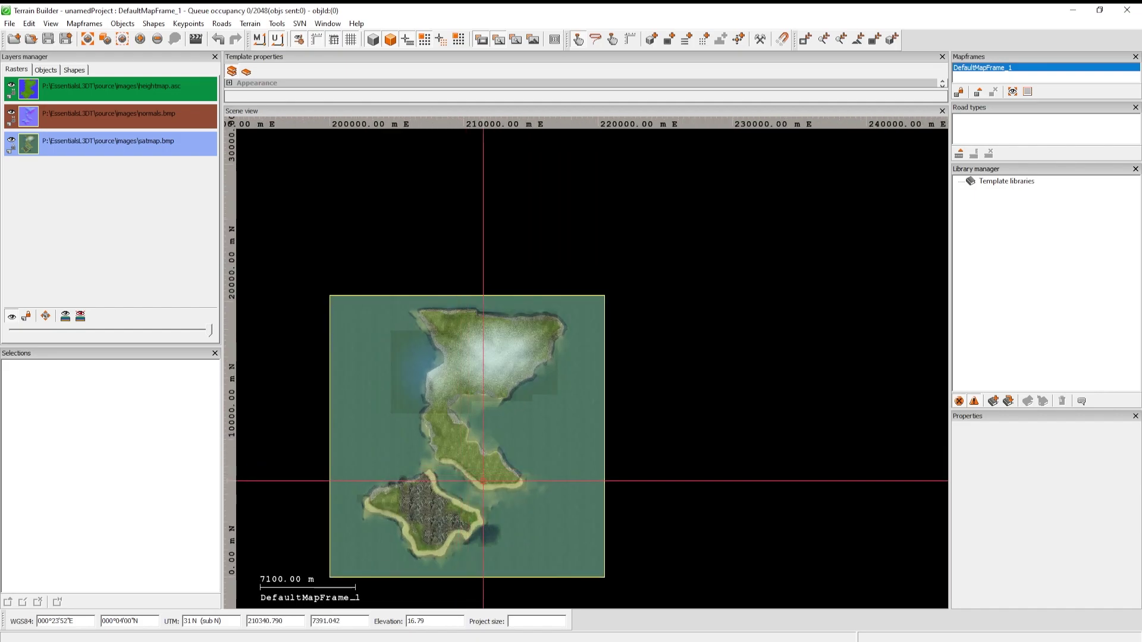
scroll(485, 447, "up", 3)
middle_click_drag(485, 447, 542, 443)
scroll(539, 445, "down", 1)
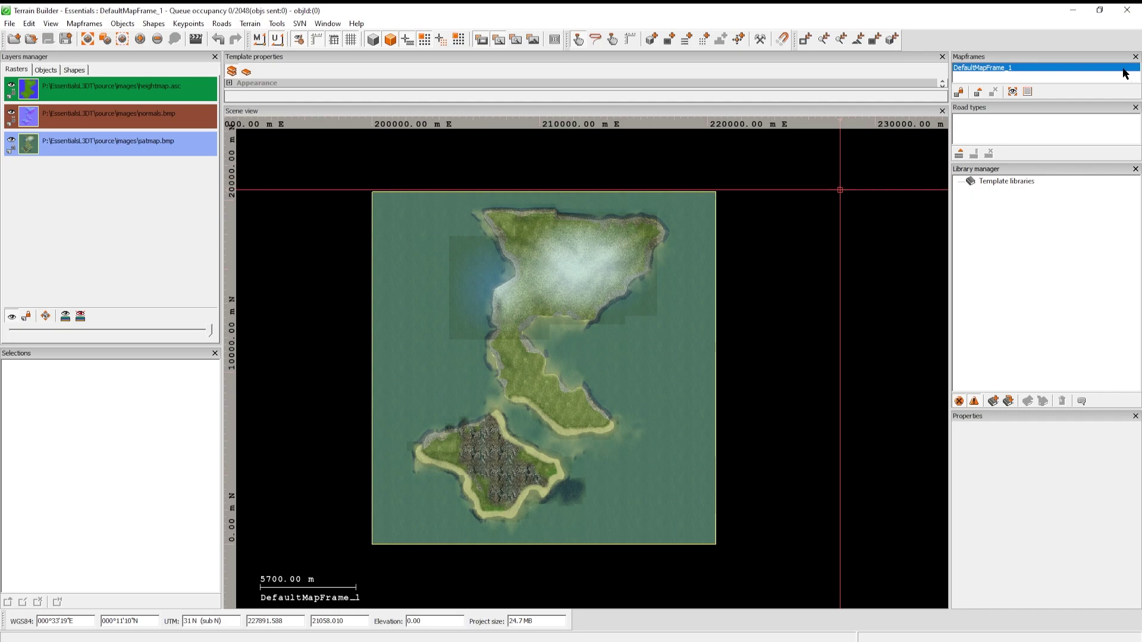
Open the properties of DefaultMapFrame_1 and review its samplers and processing settings
right_click(973, 68)
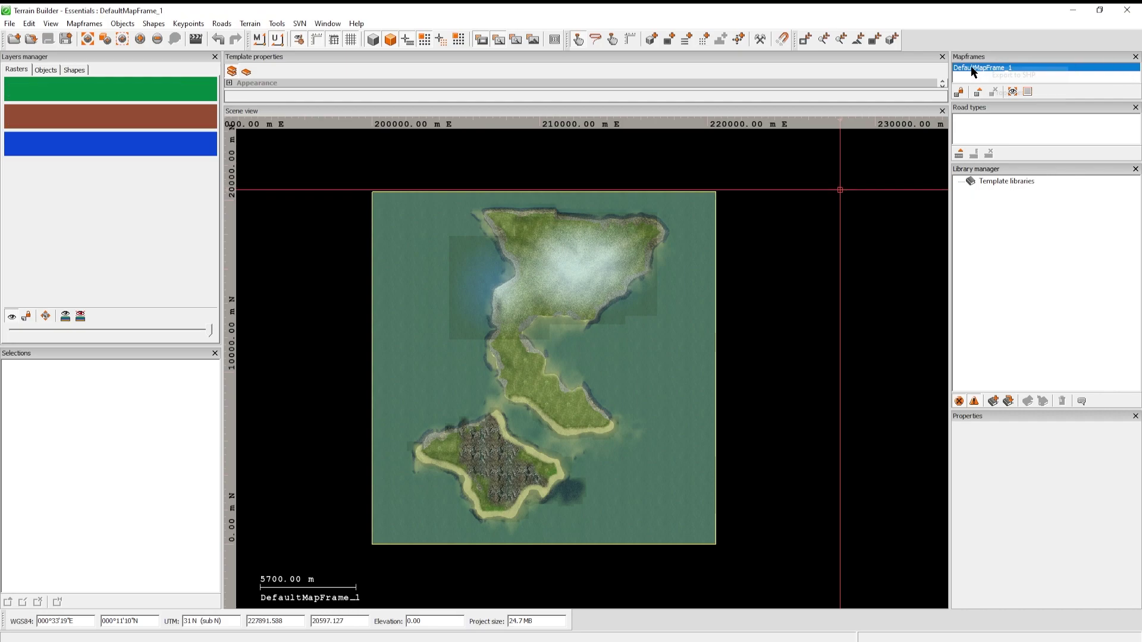
left_click(996, 89)
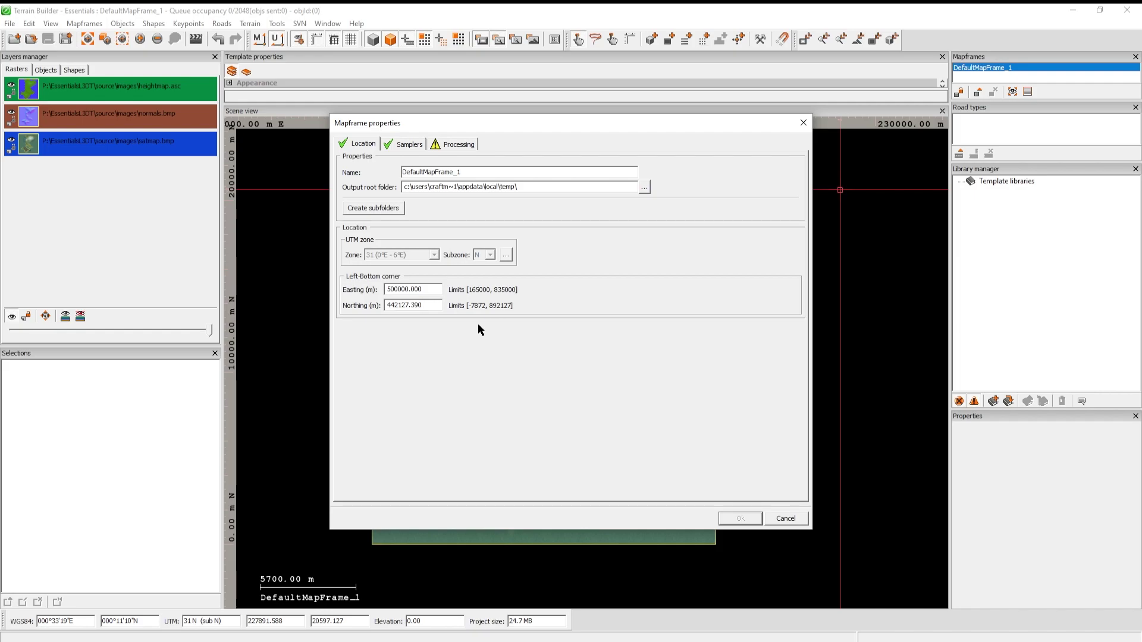
left_click(410, 146)
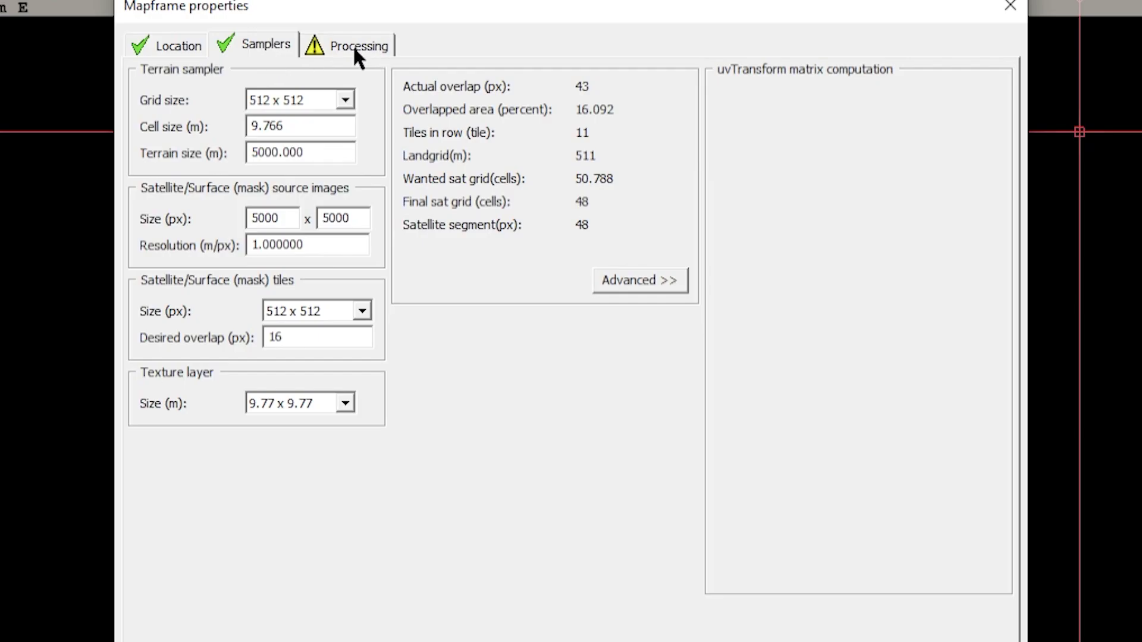
left_click(355, 49)
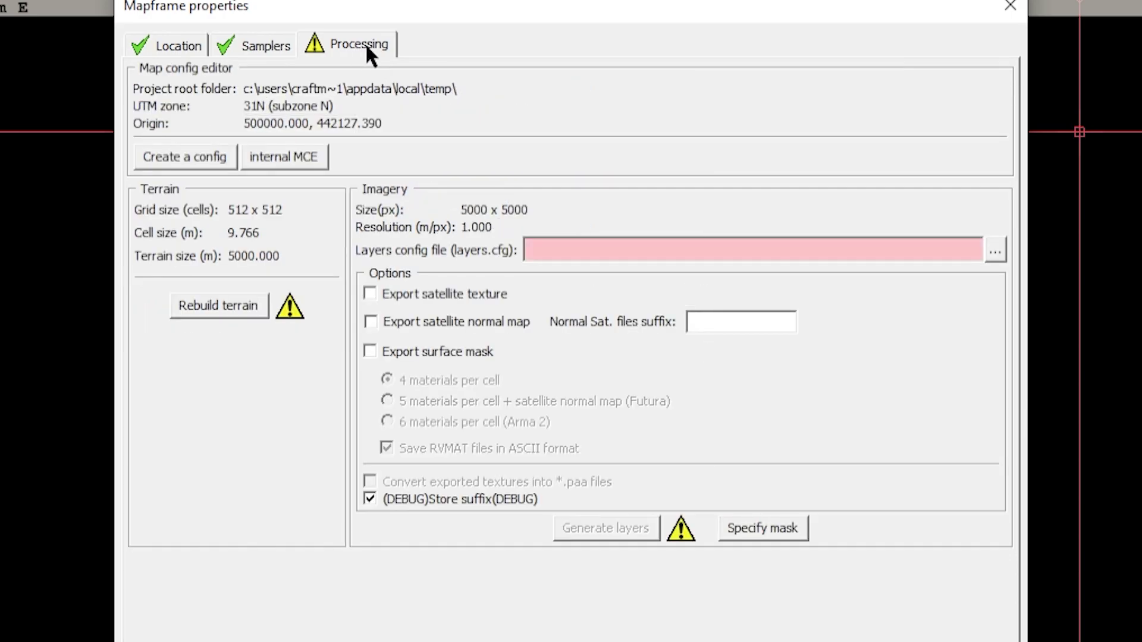
Rename the mapframe as Essentials in its location properties
left_click(182, 52)
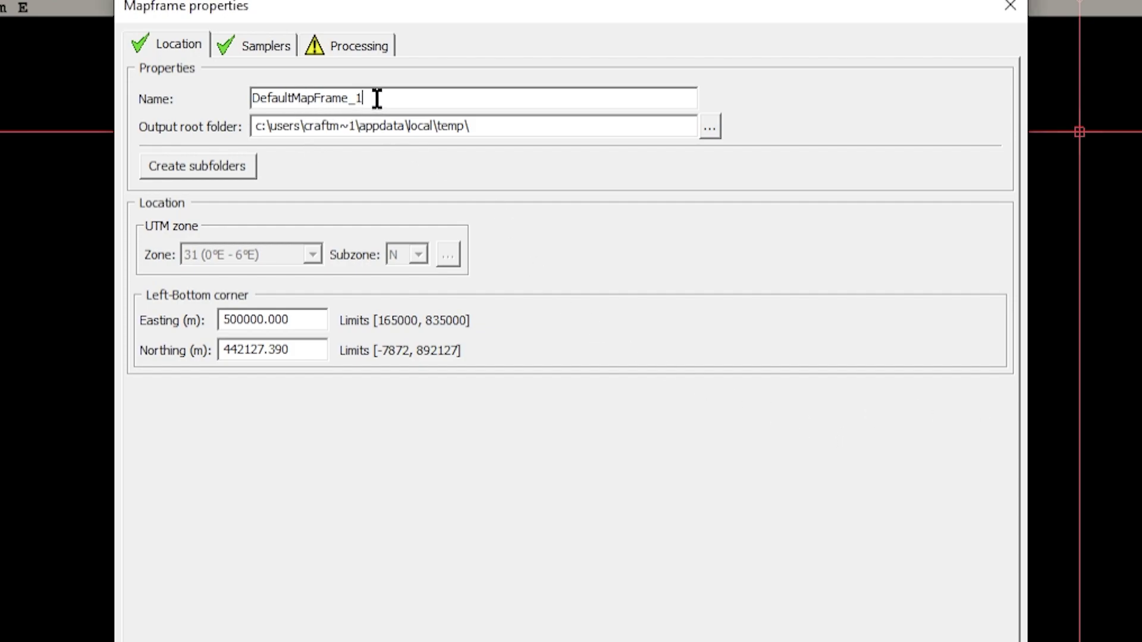
left_click_drag(370, 97, 207, 93)
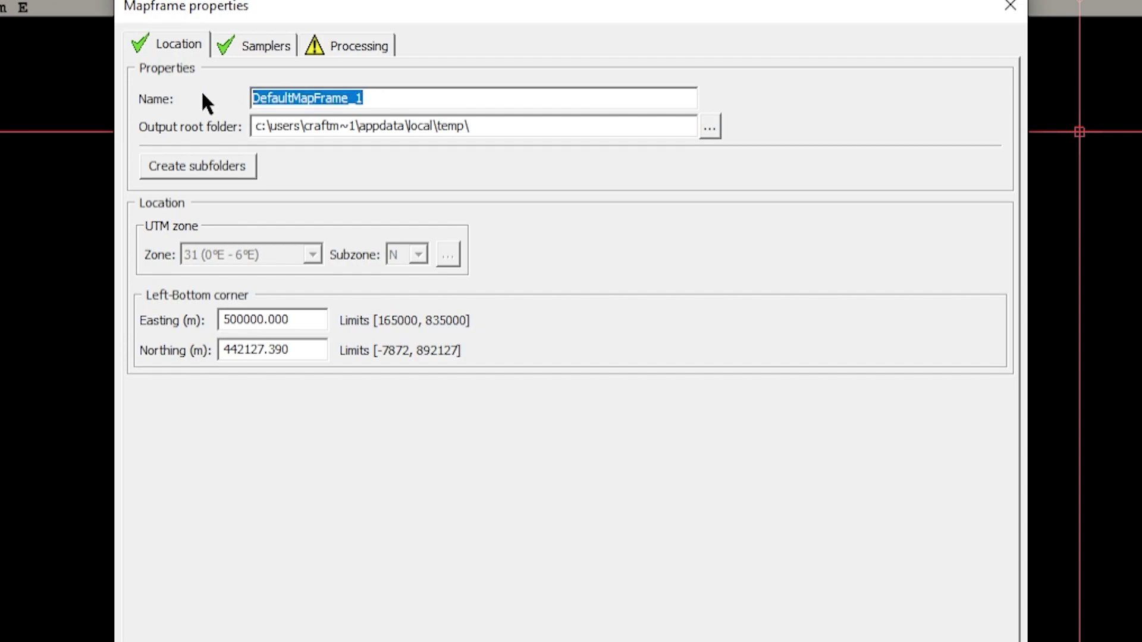
type("Essentials")
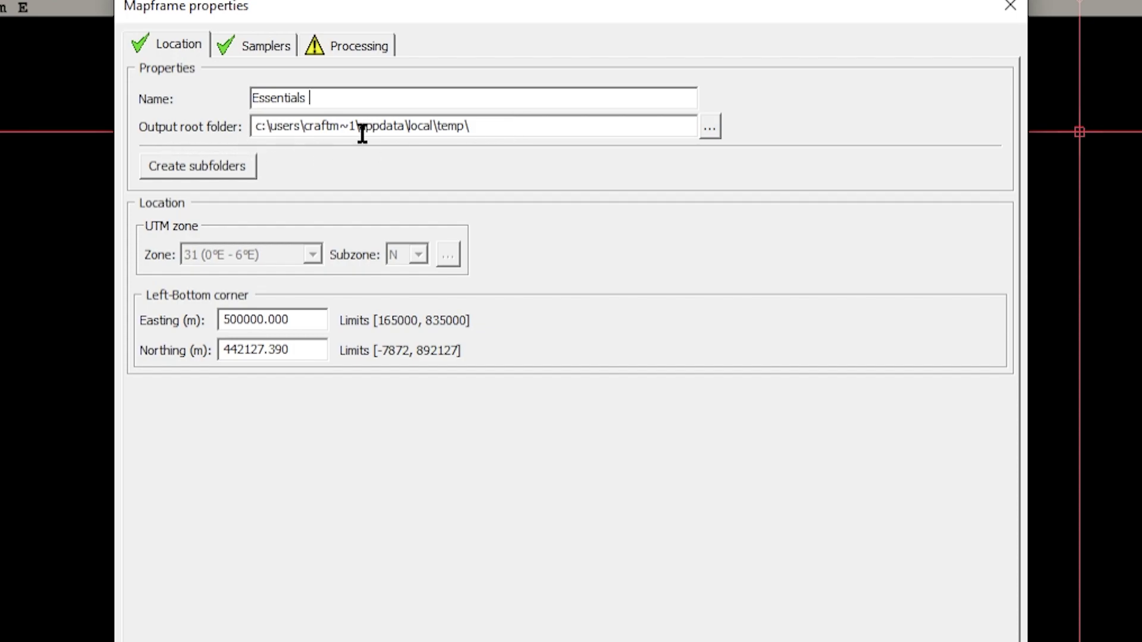
Set the mapframe's output root folder to EssentialsL3DT on the P: drive
left_click(709, 128)
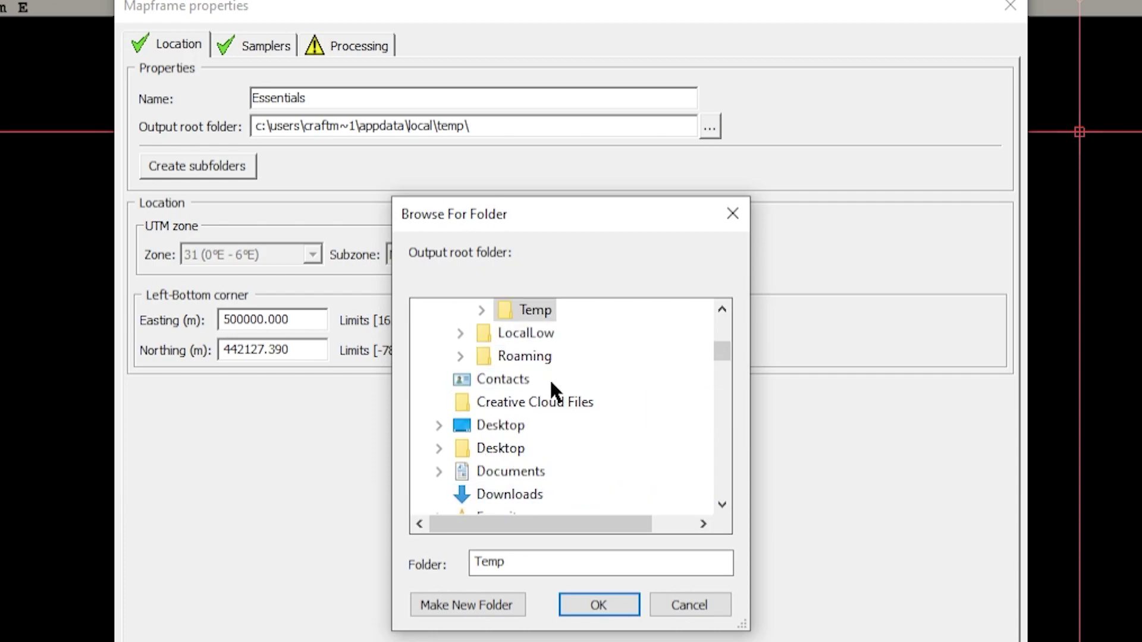
scroll(523, 346, "up", 2)
scroll(535, 396, "down", 12)
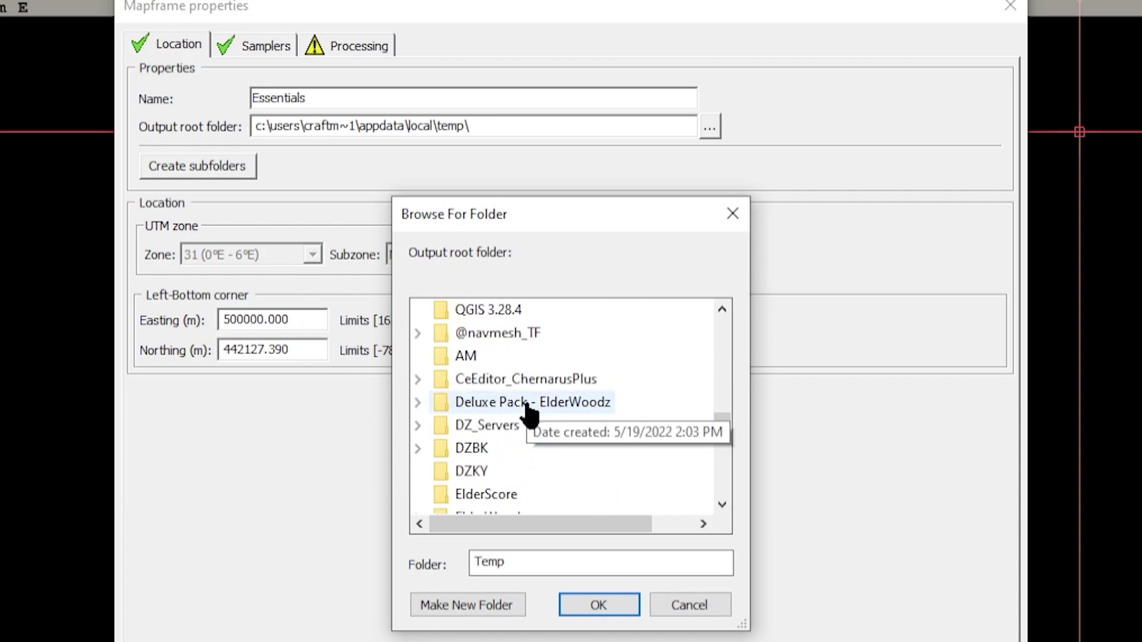
scroll(493, 404, "down", 10)
scroll(500, 413, "up", 6)
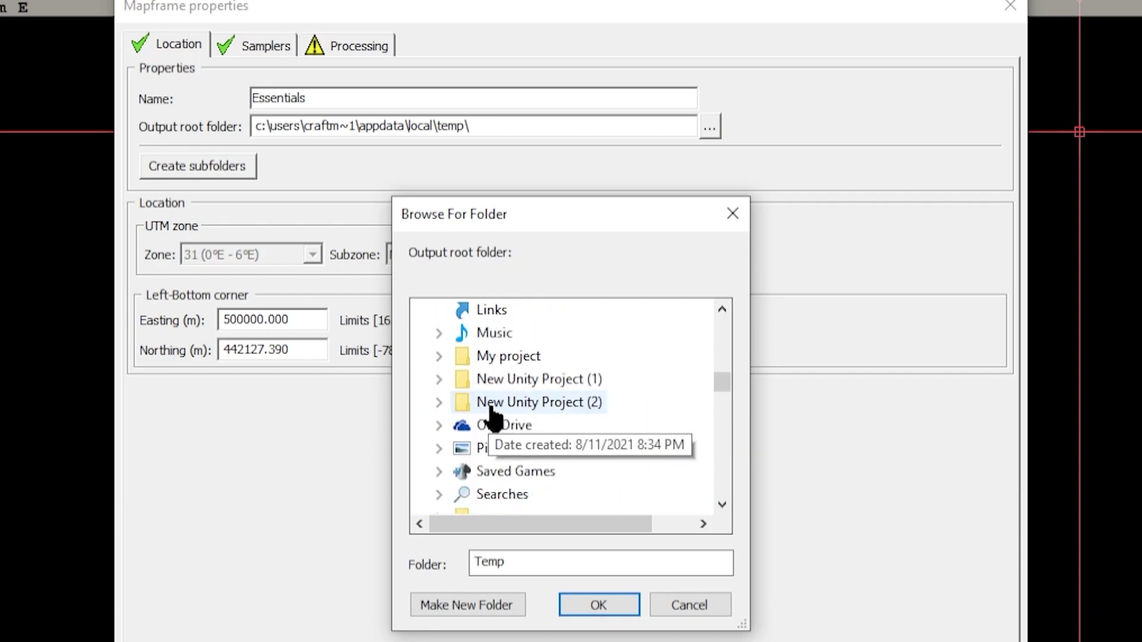
scroll(494, 437, "down", 4)
scroll(528, 403, "up", 5)
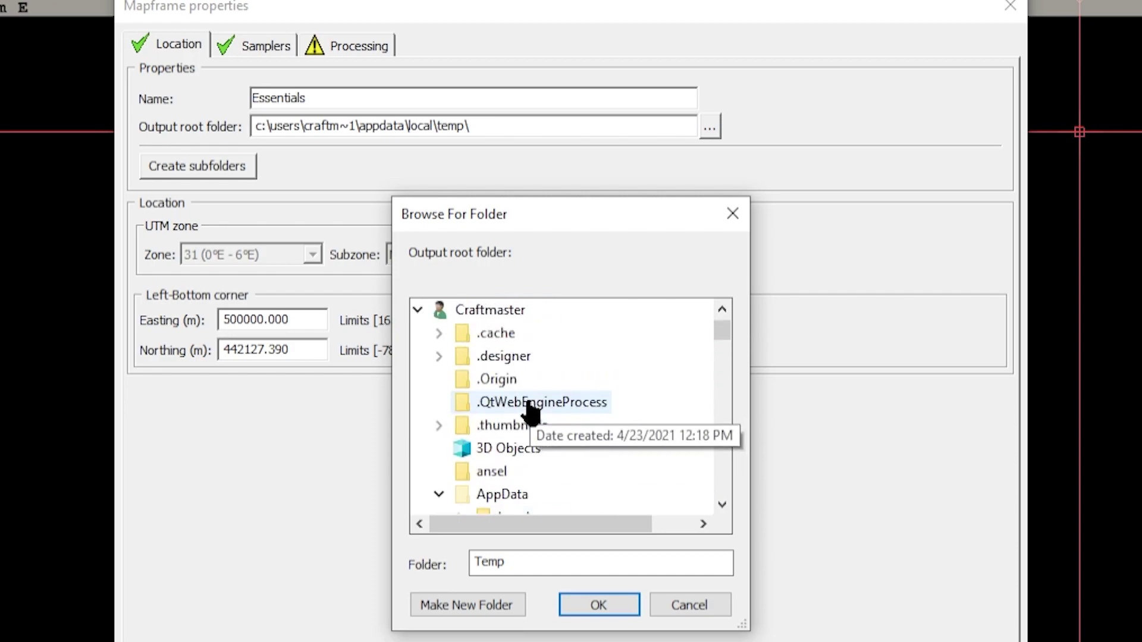
left_click(418, 333)
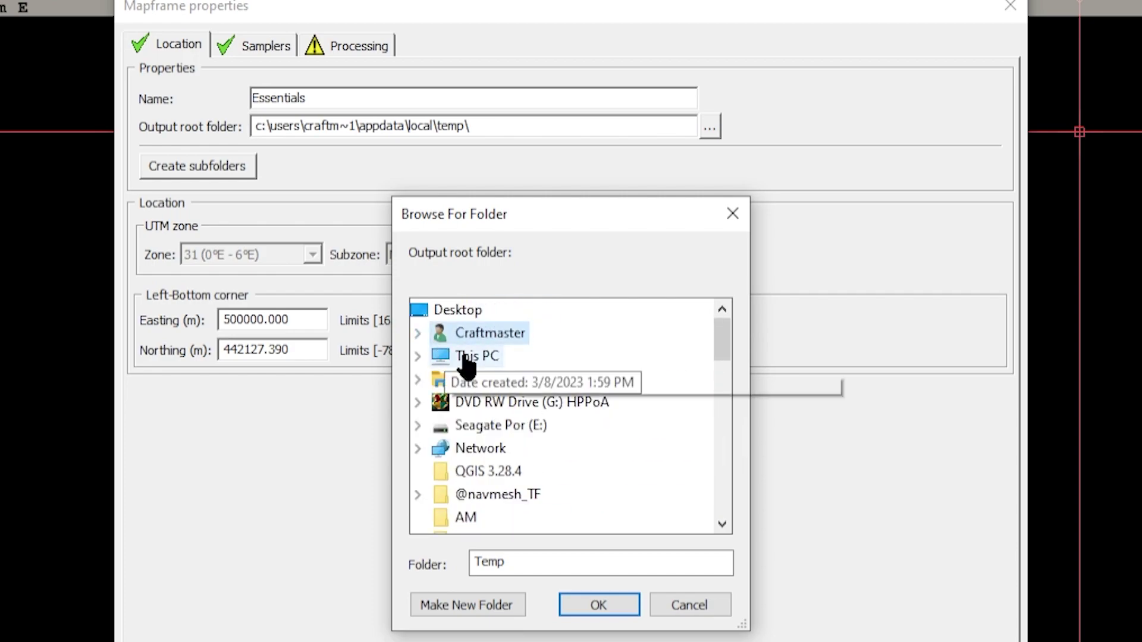
left_click(418, 356)
scroll(452, 411, "down", 2)
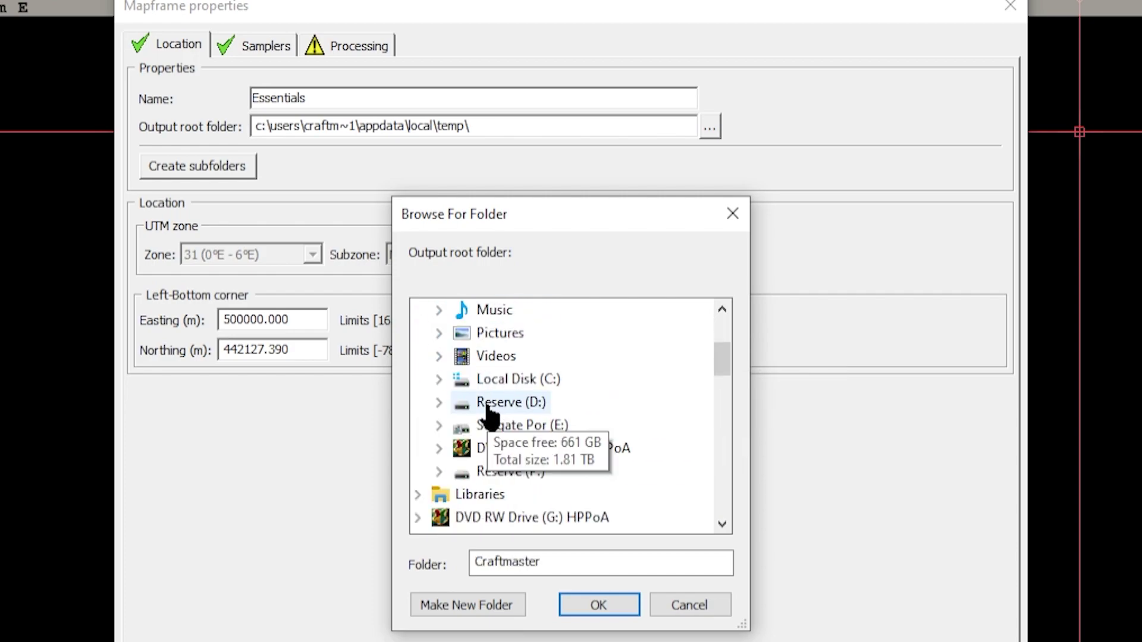
left_click(439, 471)
scroll(613, 442, "down", 10)
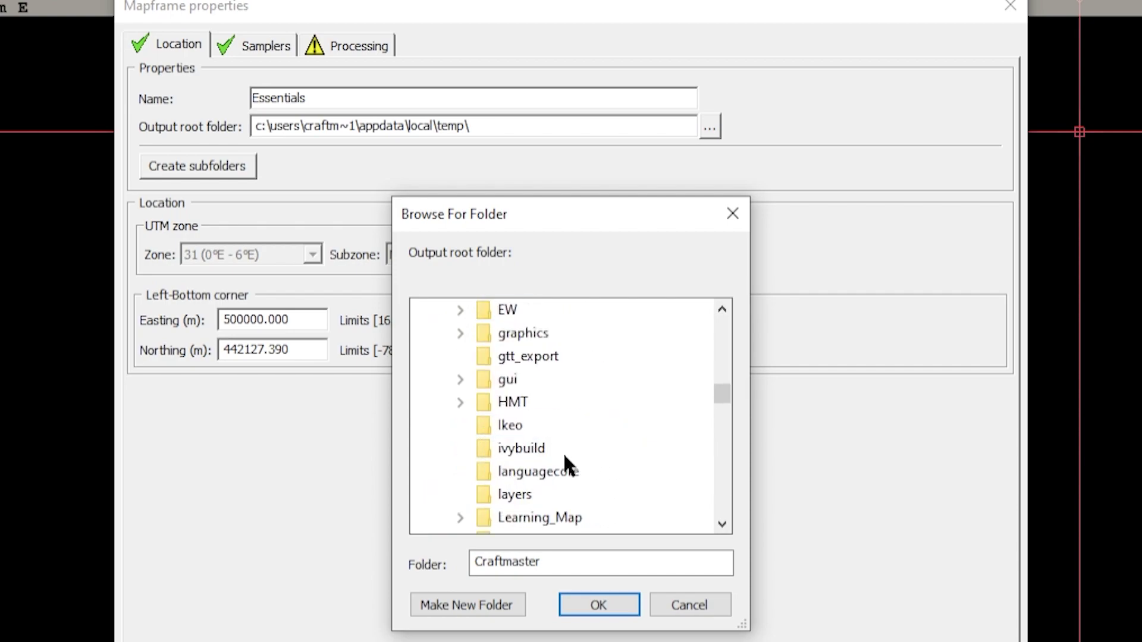
scroll(594, 443, "up", 2)
left_click(529, 403)
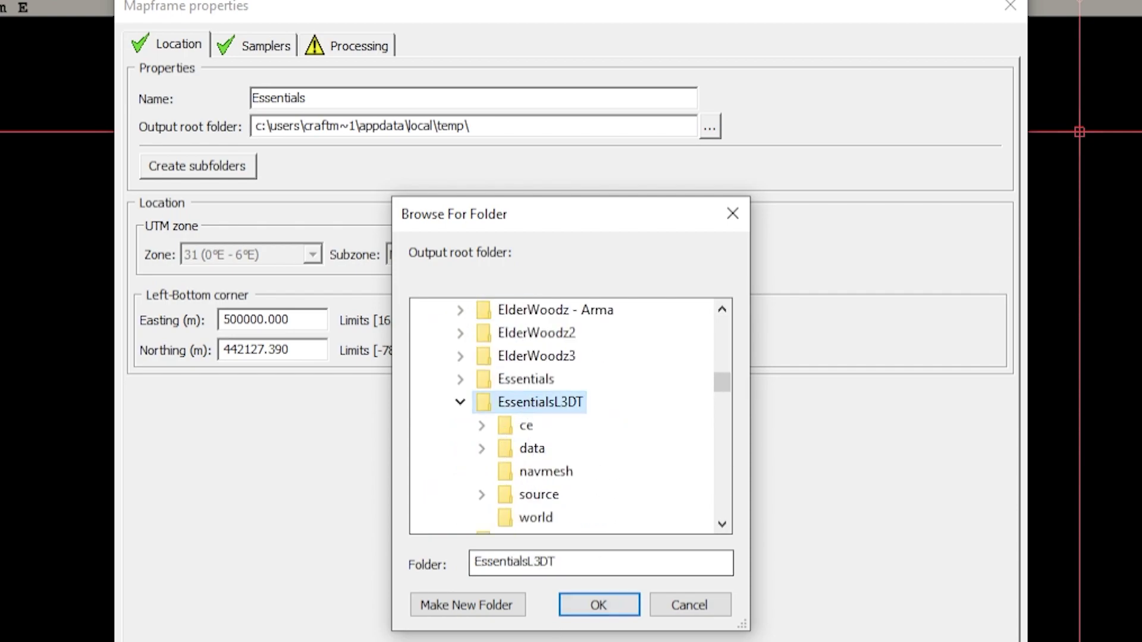
left_click(595, 606)
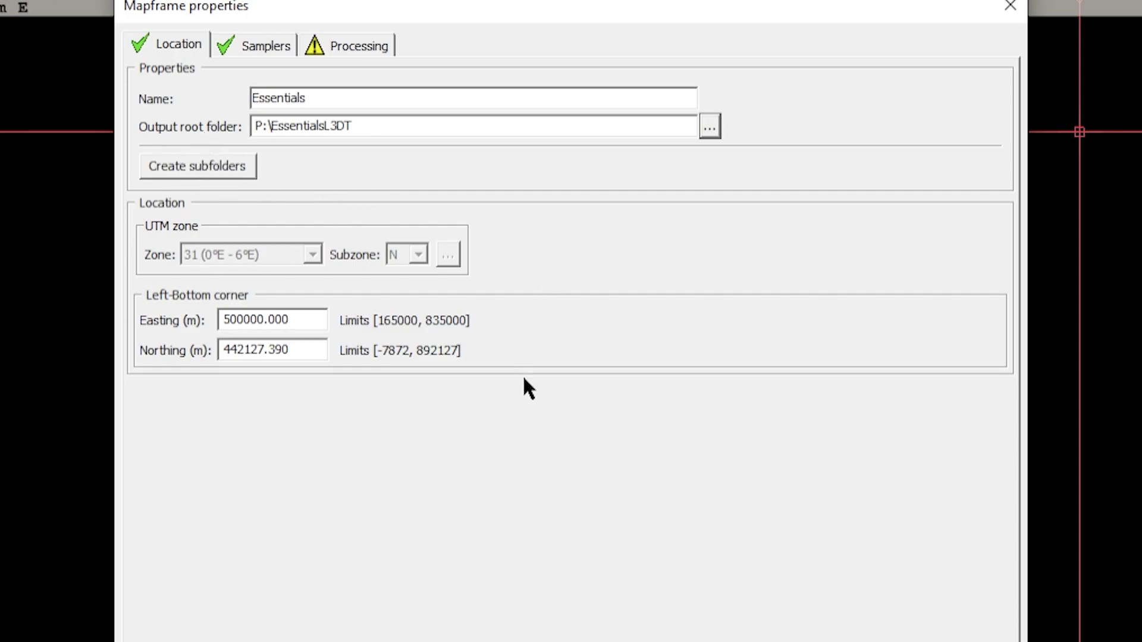
Set the mapframe's left-bottom corner to easting 200000.000 m and northing 0.000 m
left_click_drag(291, 320, 168, 318)
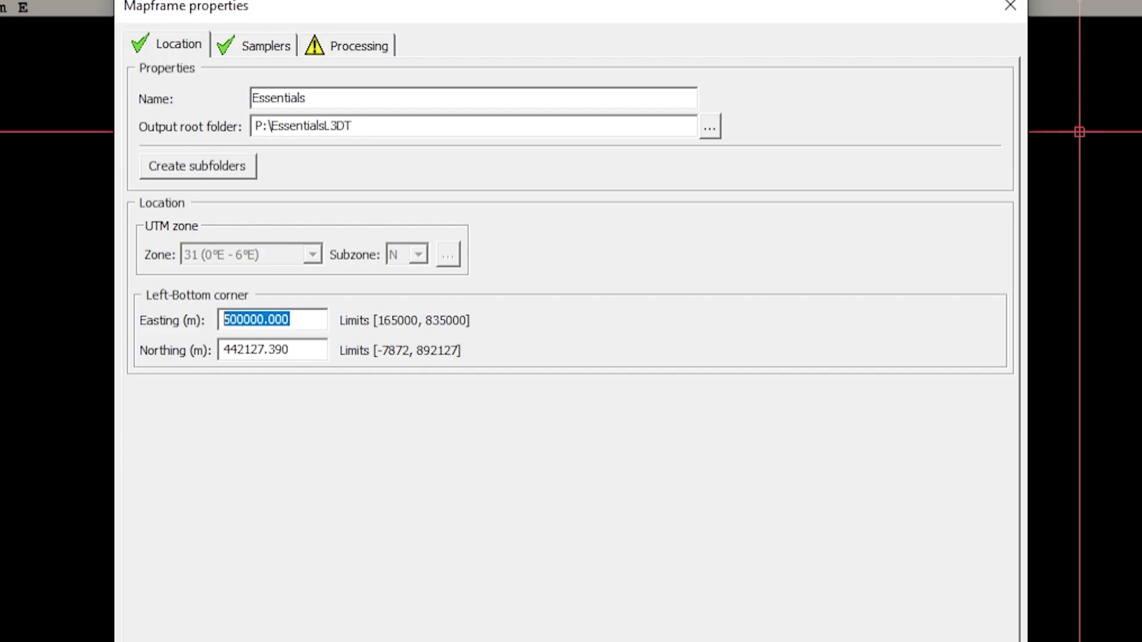
type("00")
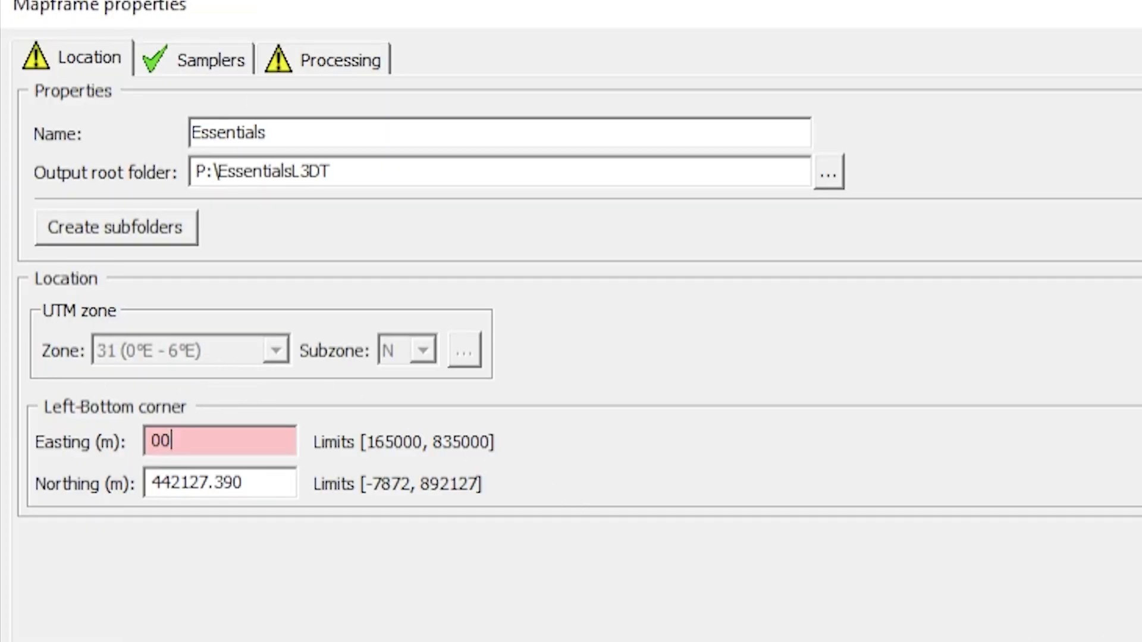
left_click_drag(211, 431, 138, 432)
key("BackSpace")
type("200000.000")
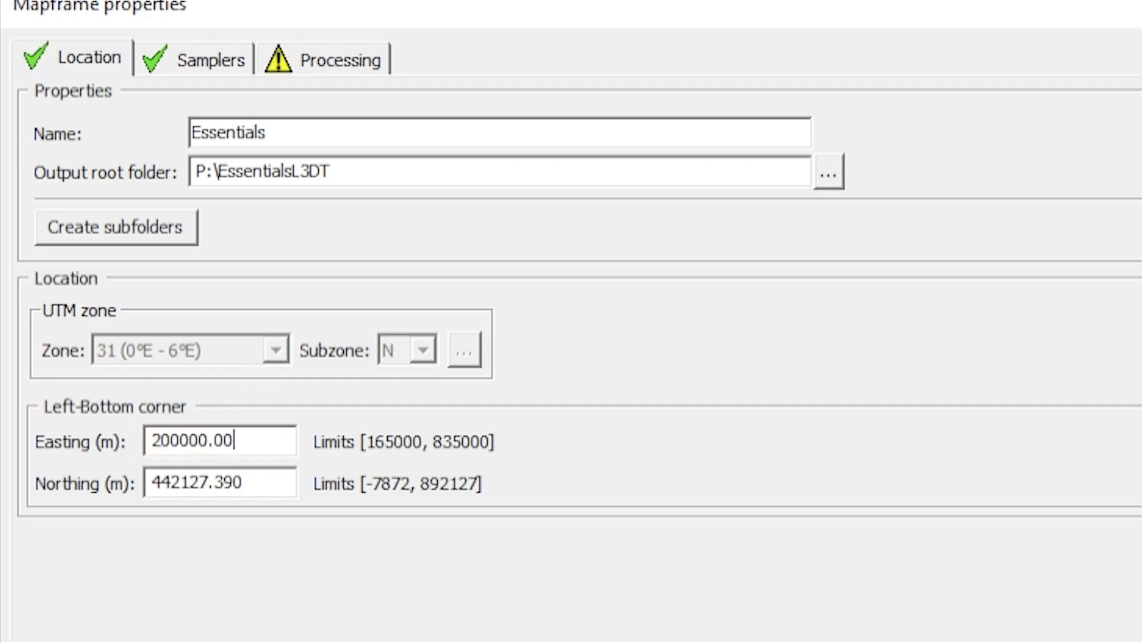
key("Tab")
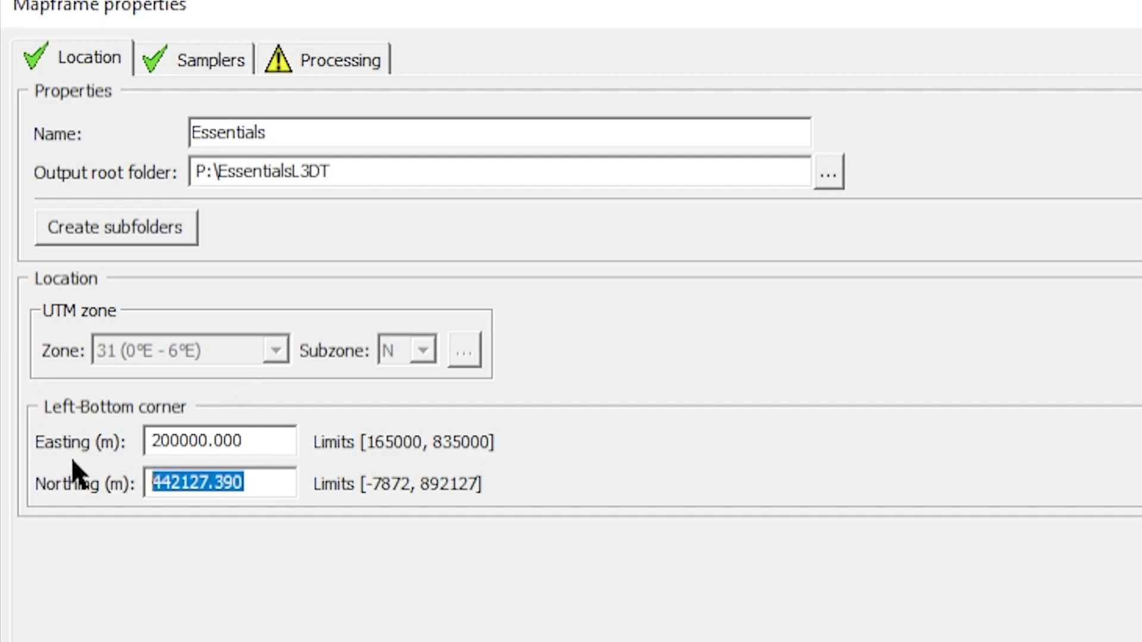
type("0.000")
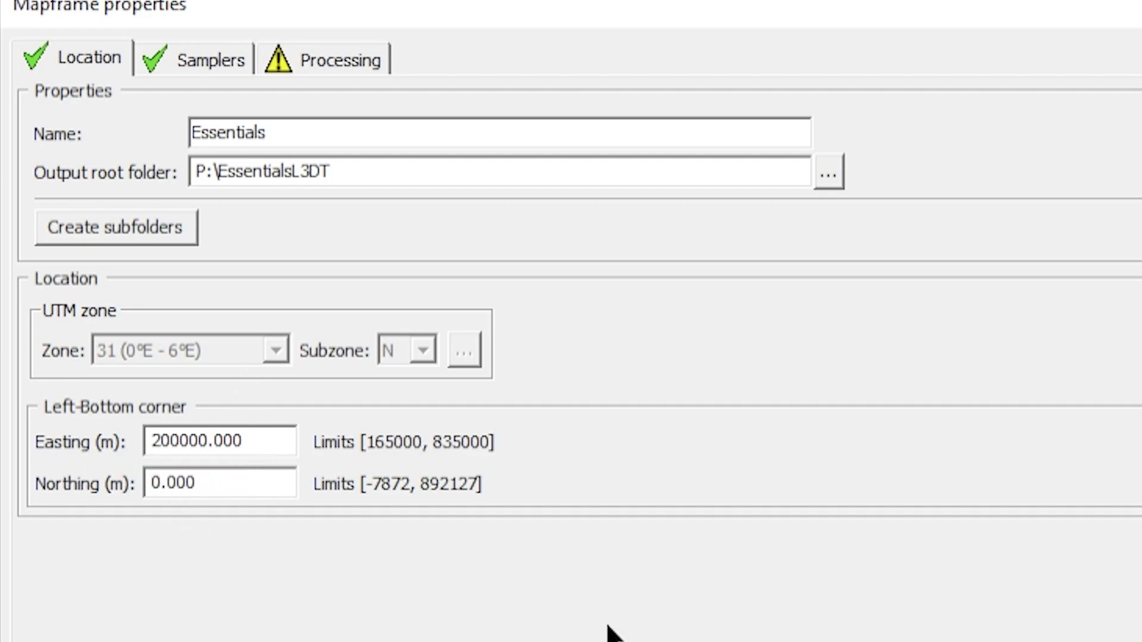
Set the terrain sampler's grid size to 4096 x 4096 and its cell size to 5.000 m
left_click(205, 60)
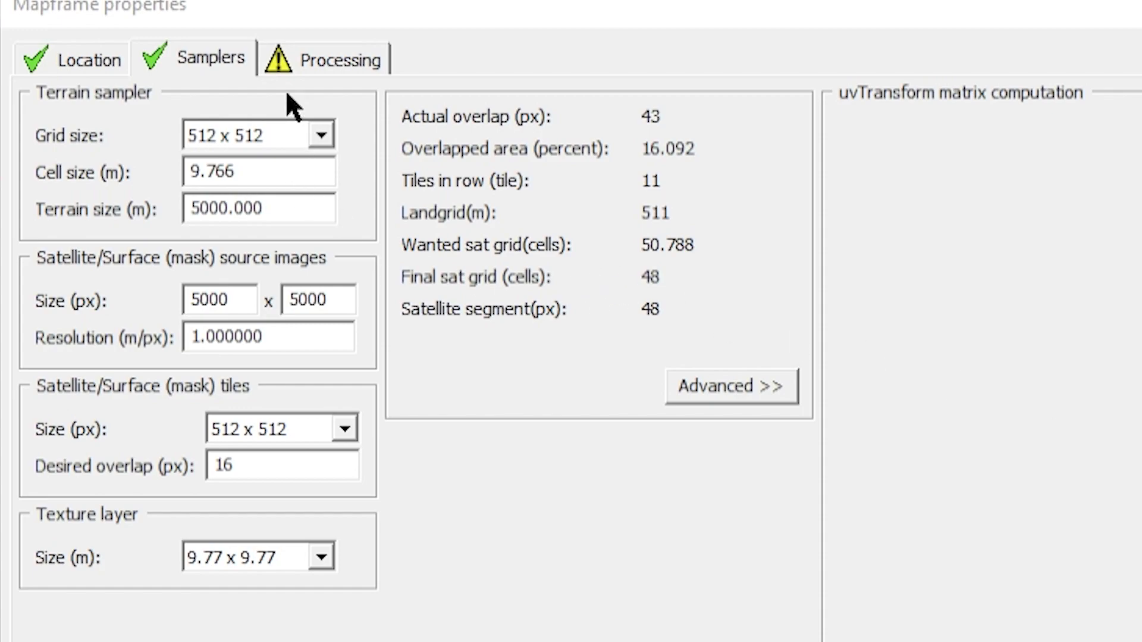
left_click(321, 135)
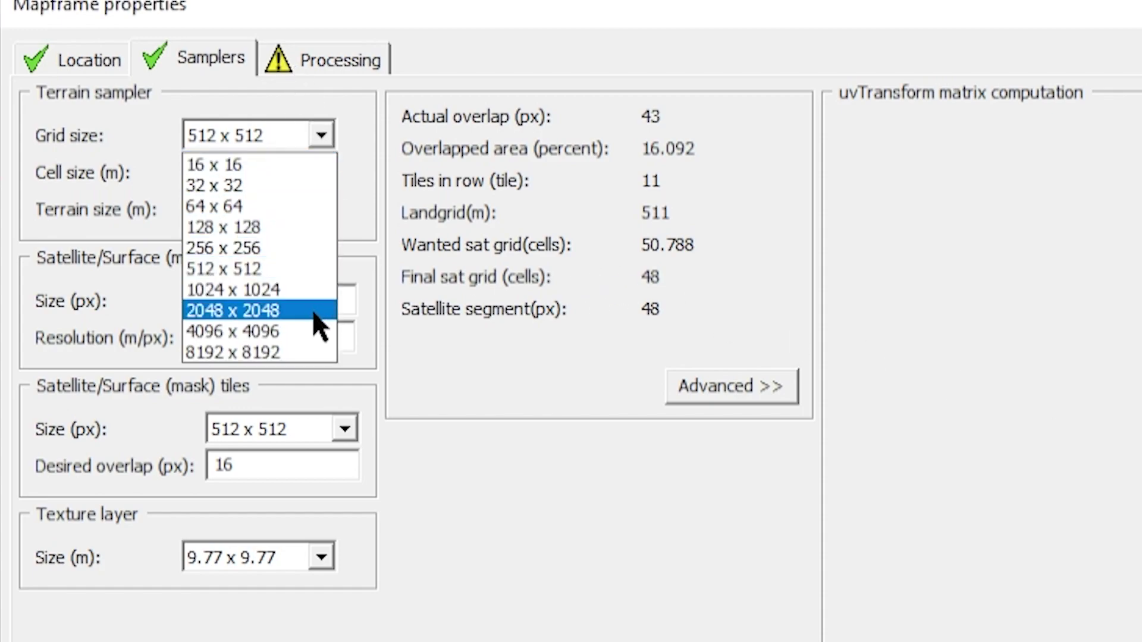
left_click(315, 331)
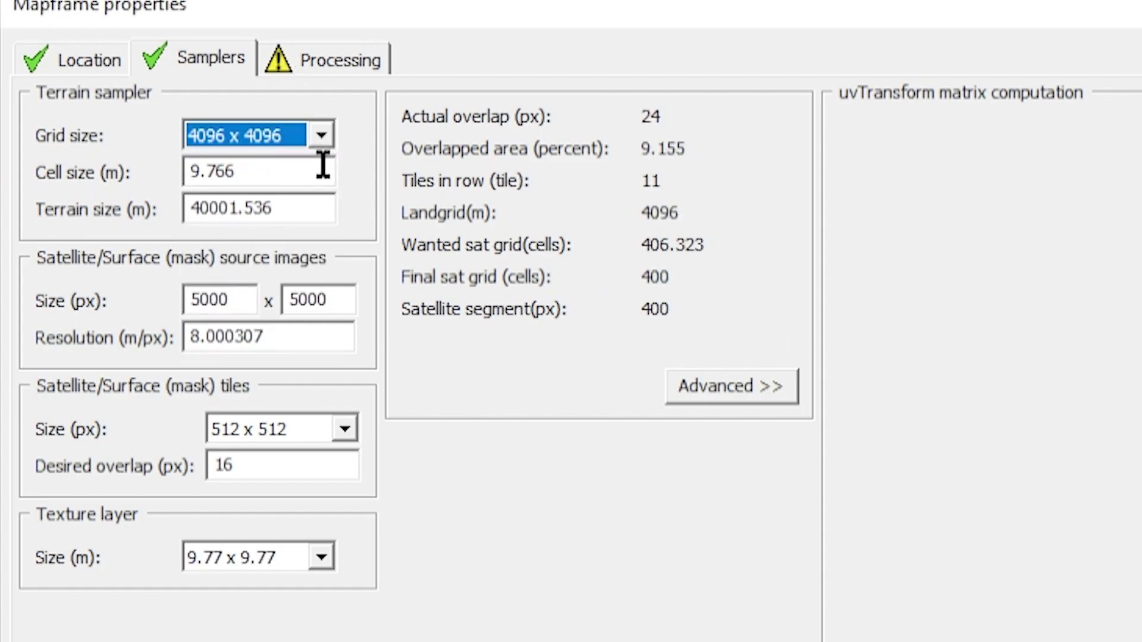
left_click_drag(280, 170, 120, 167)
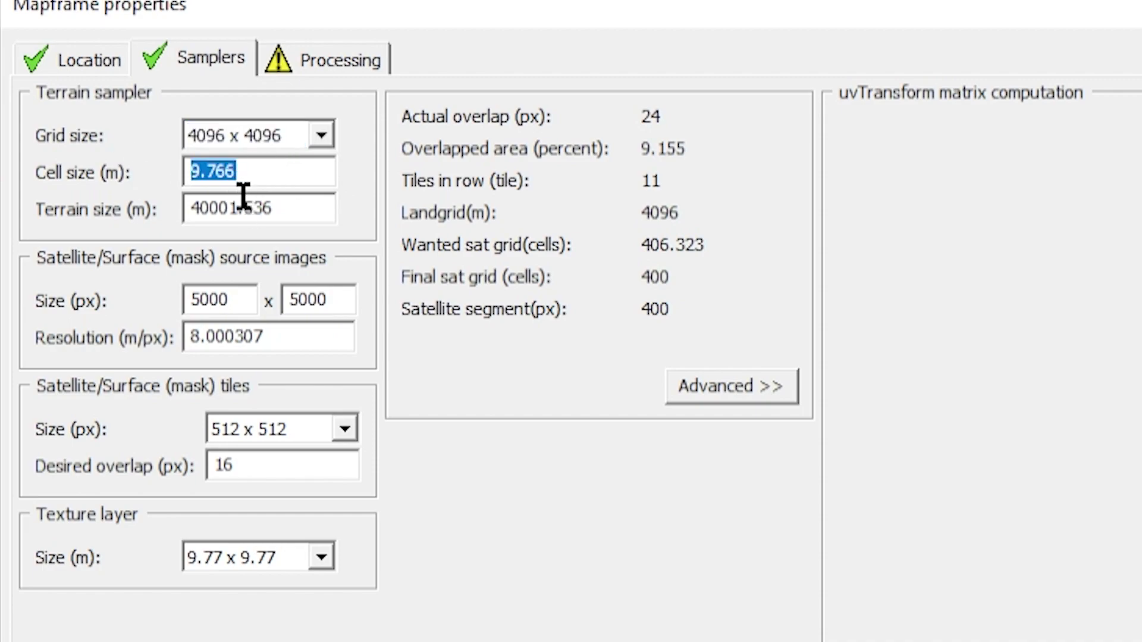
type("5.000")
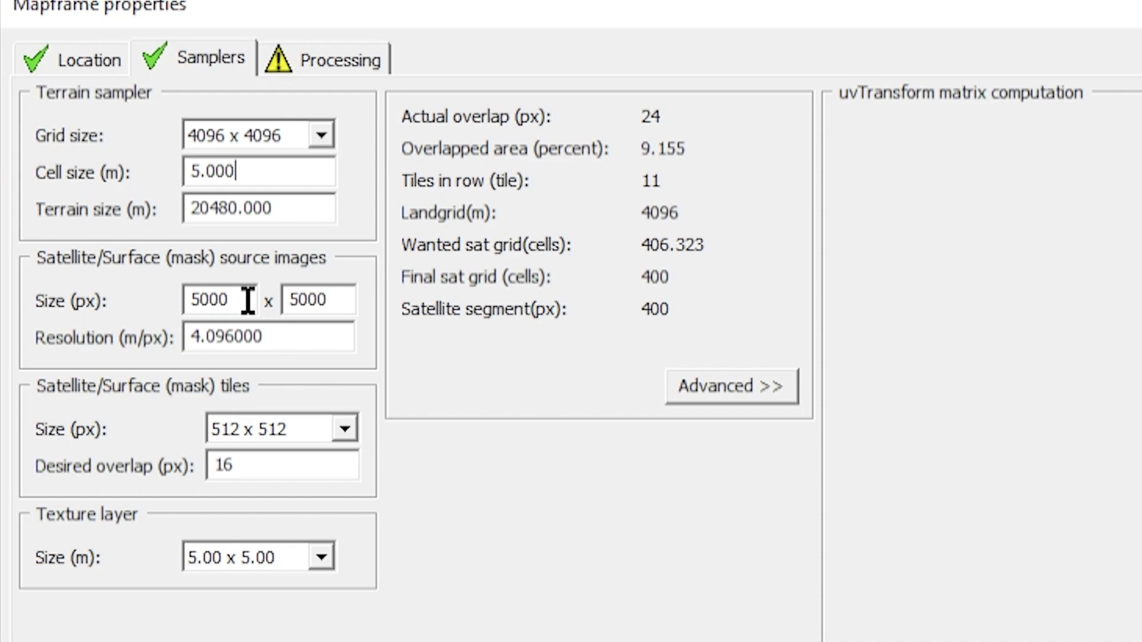
Set the satellite/surface source image size to 20480 px and the texture layer size to 40.00 x 40.00 m
left_click_drag(233, 299, 90, 311)
type("20480")
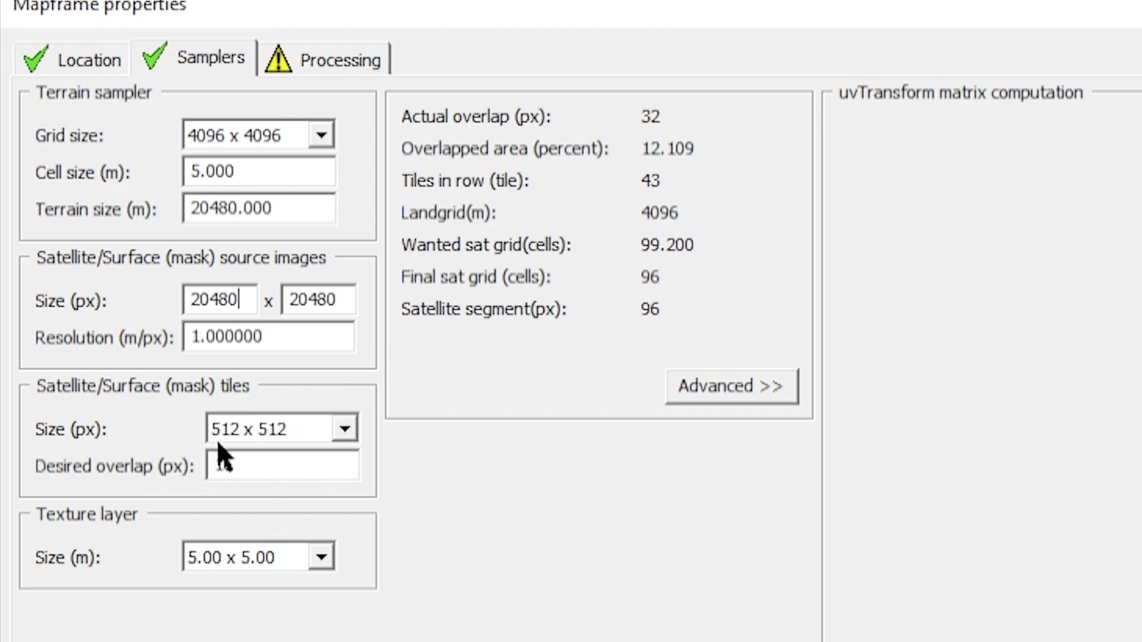
left_click(319, 557)
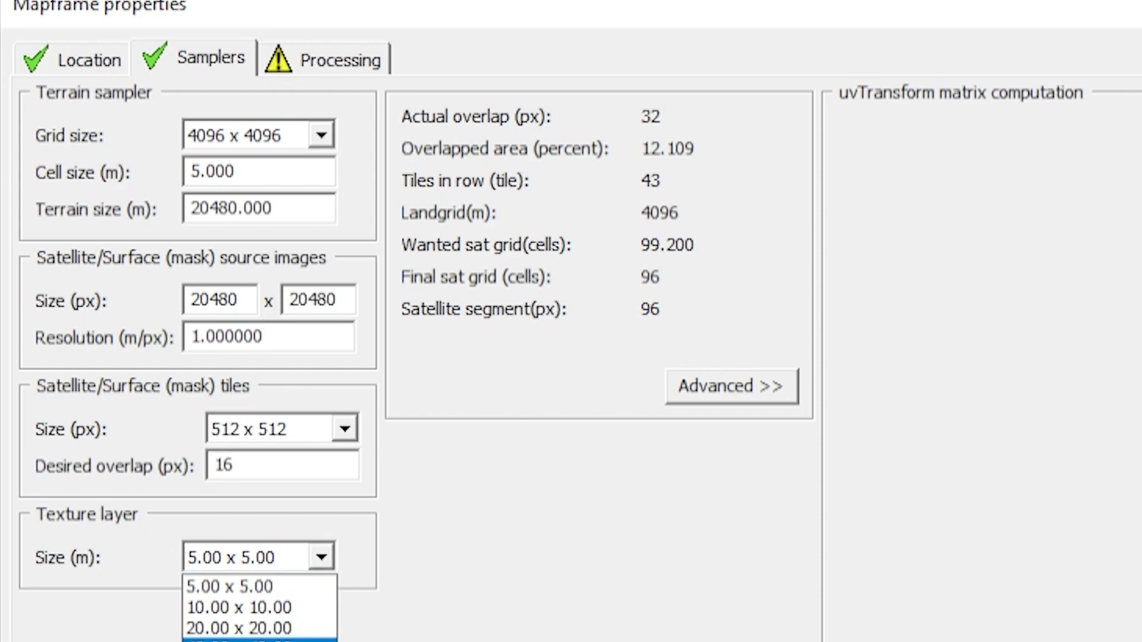
key("Return")
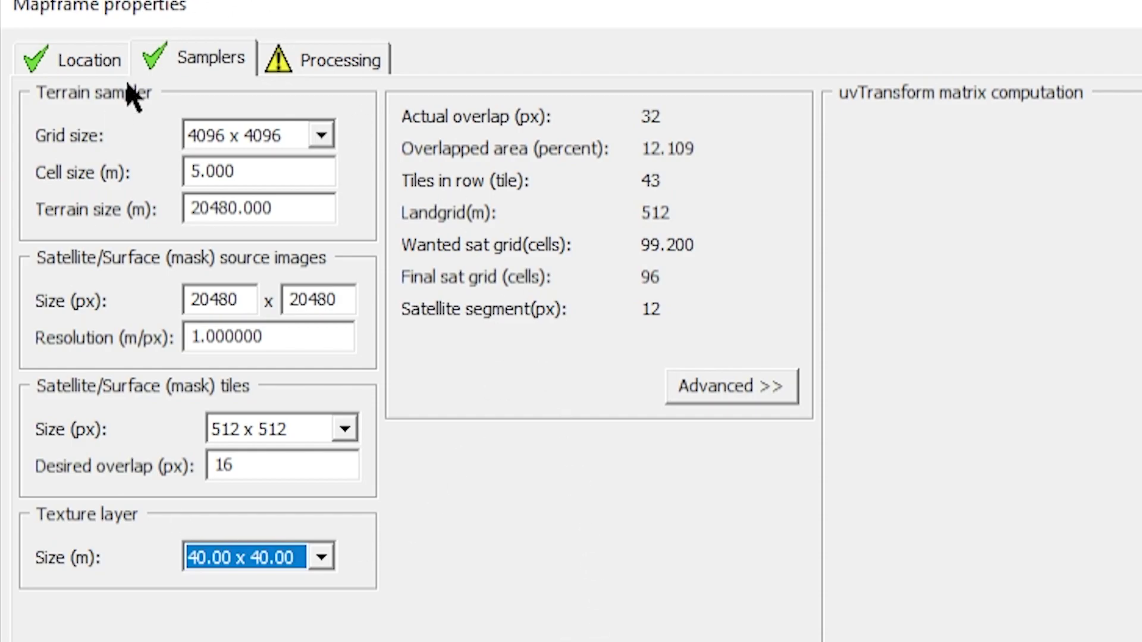
Load layers.cfg from the EssentialsL3DT source folder as the layers config file in the mapframe's processing settings
left_click(346, 66)
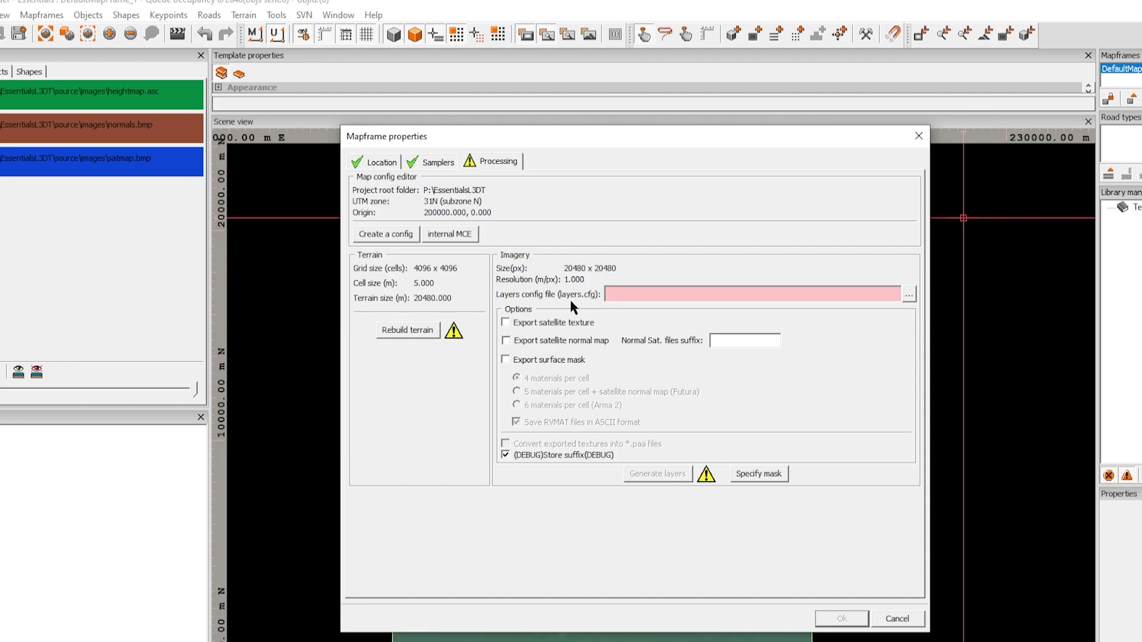
left_click(909, 294)
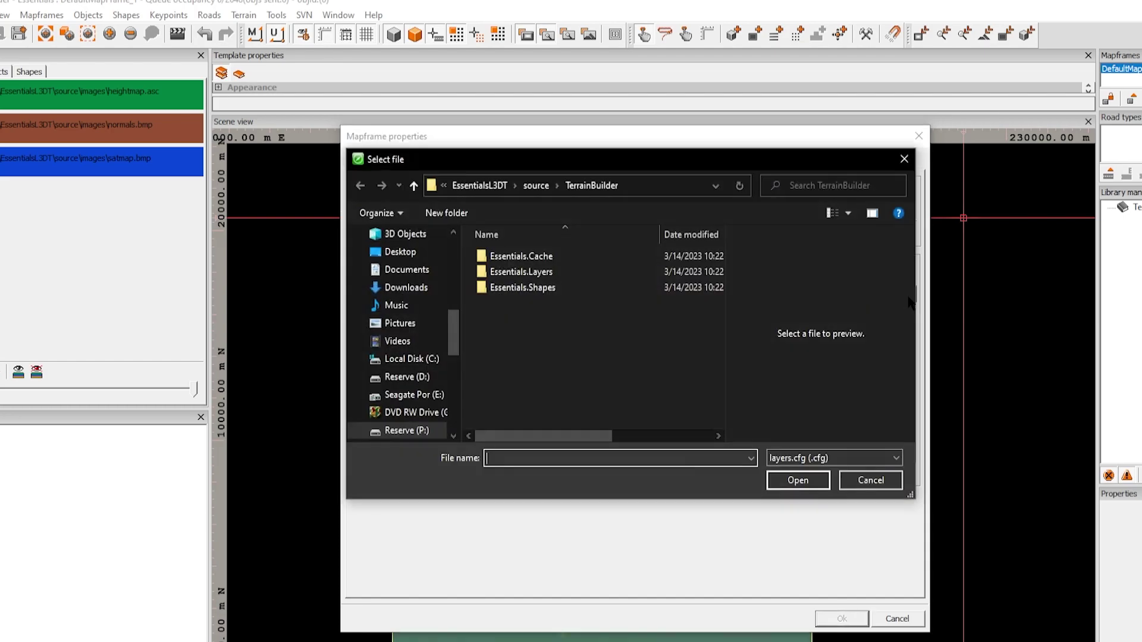
left_click(479, 185)
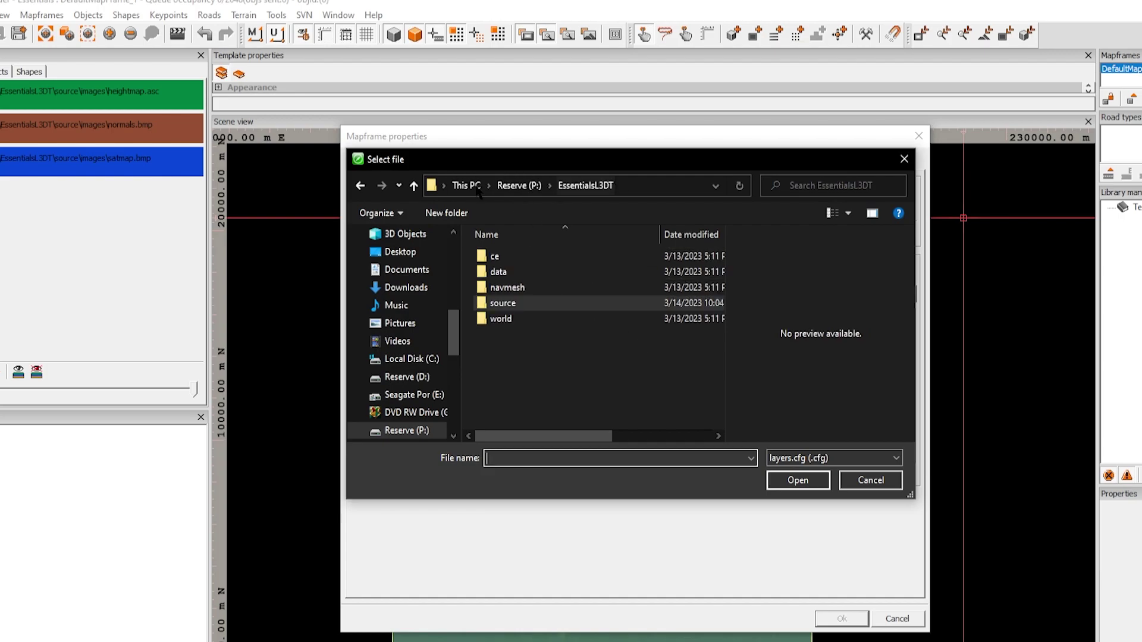
double_click(503, 304)
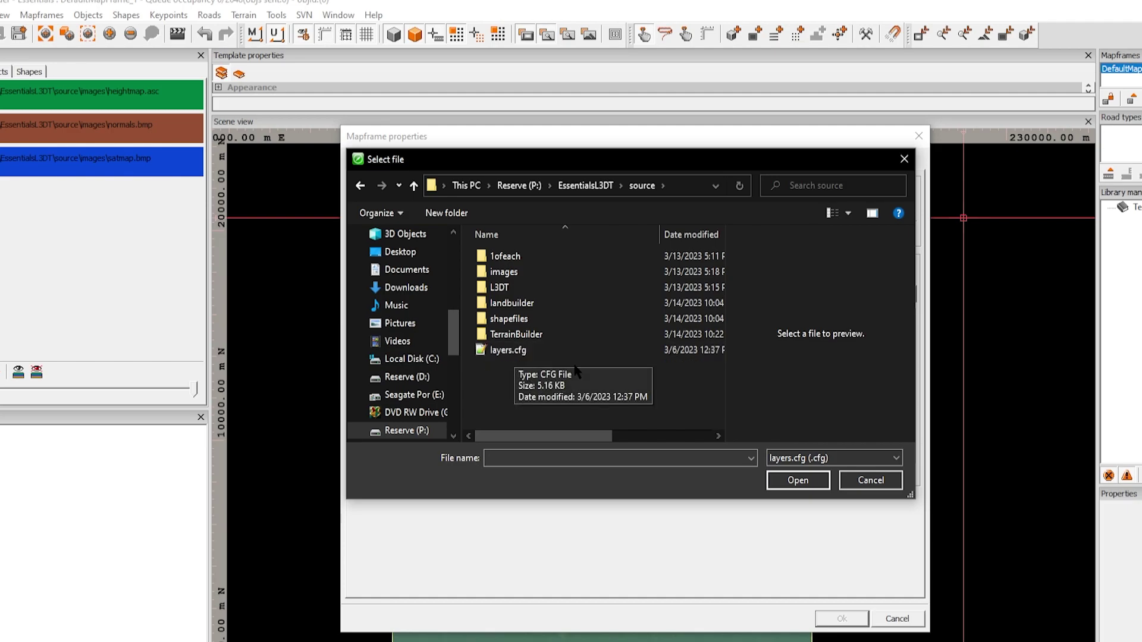
left_click(527, 356)
left_click(797, 480)
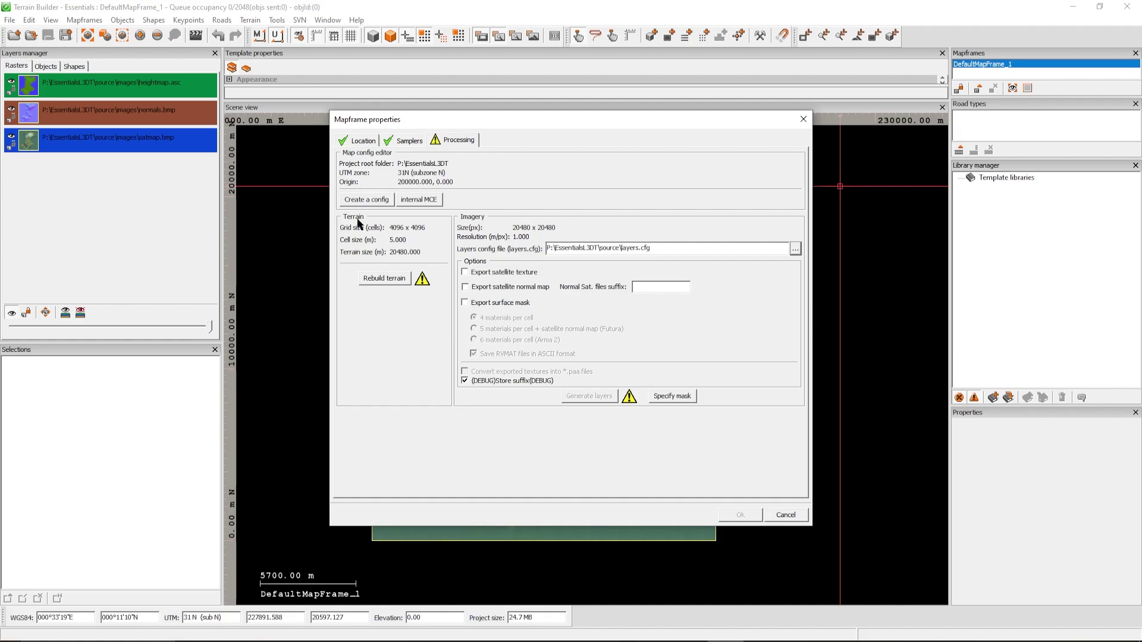
Rebuild the mapframe's terrain from the heightmap and select the generated heightfield layer
left_click(384, 278)
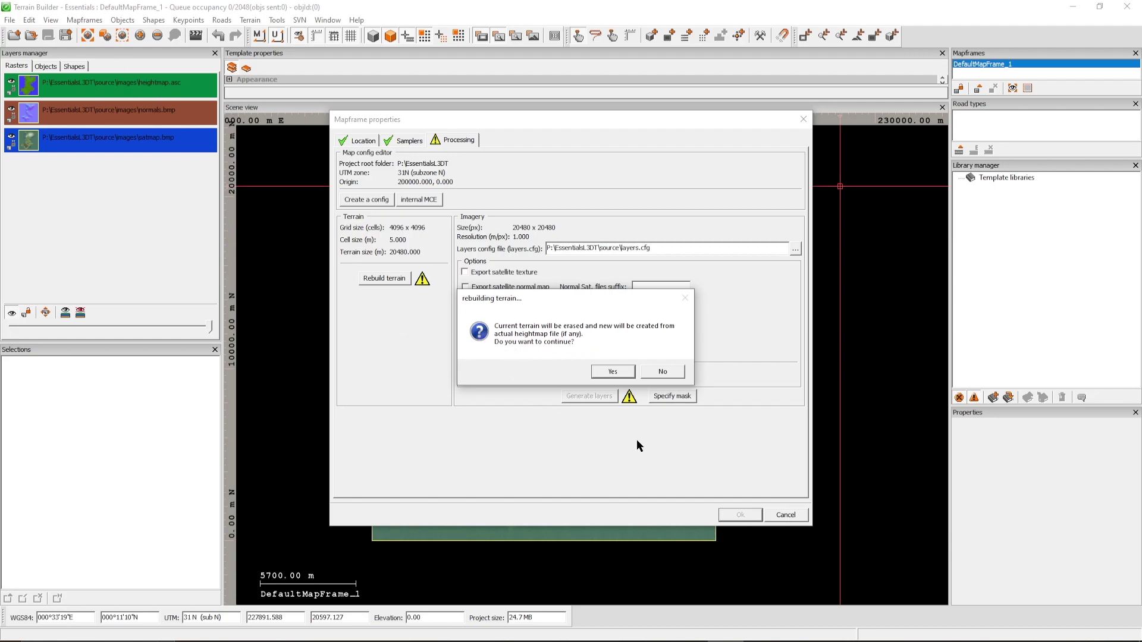
left_click(614, 373)
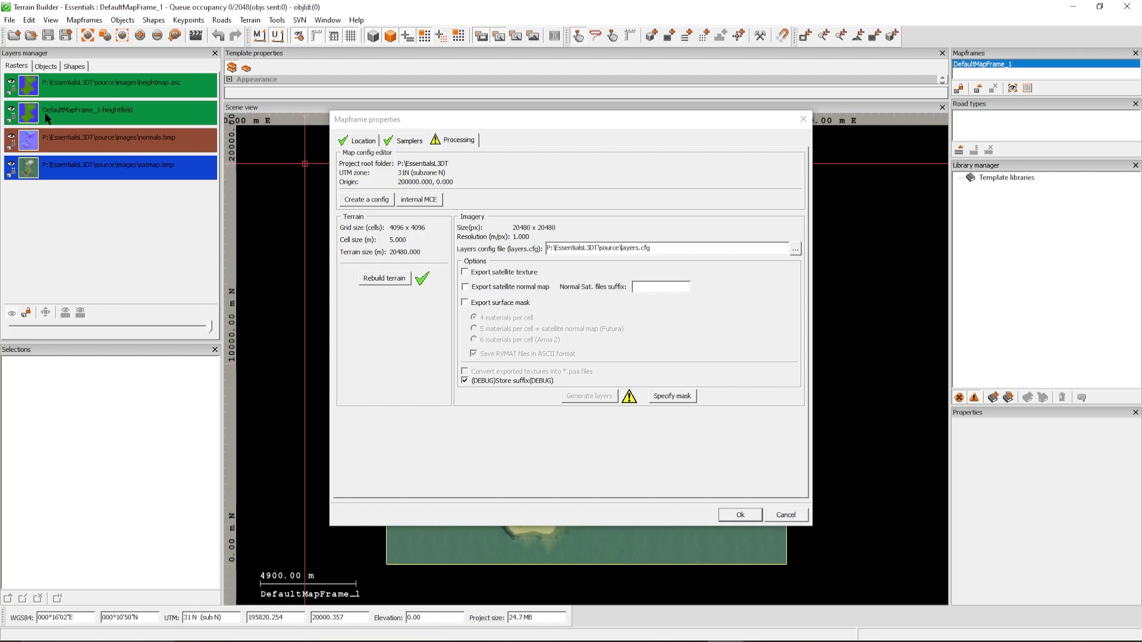
left_click(113, 112)
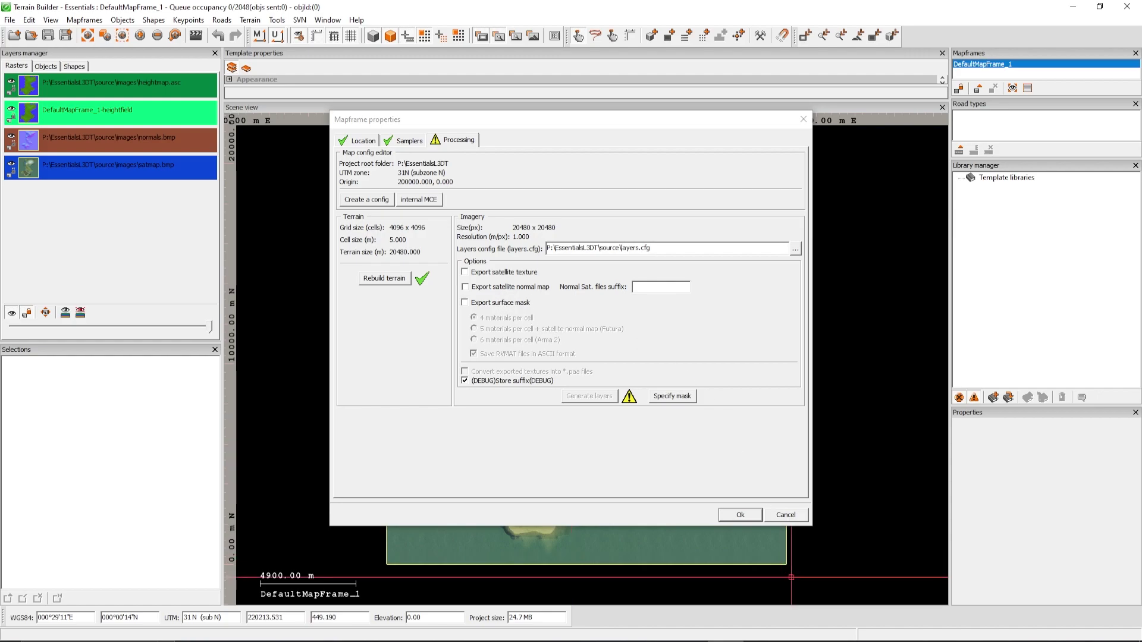
Apply the Essentials mapframe properties and inspect the island in the scene view
left_click(740, 515)
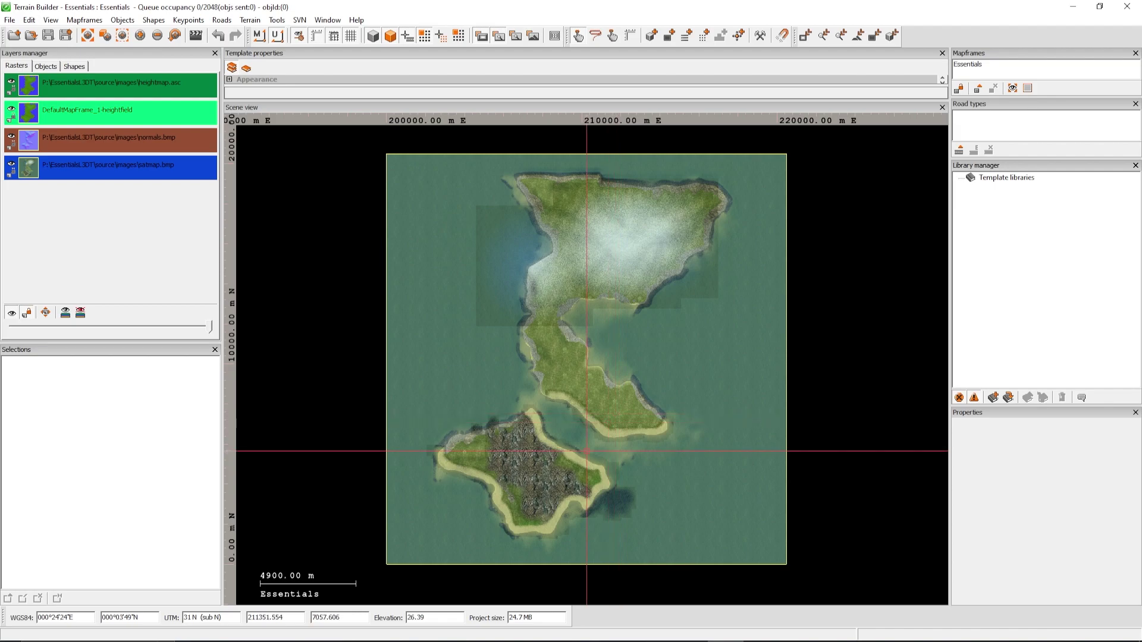
scroll(534, 477, "up", 2)
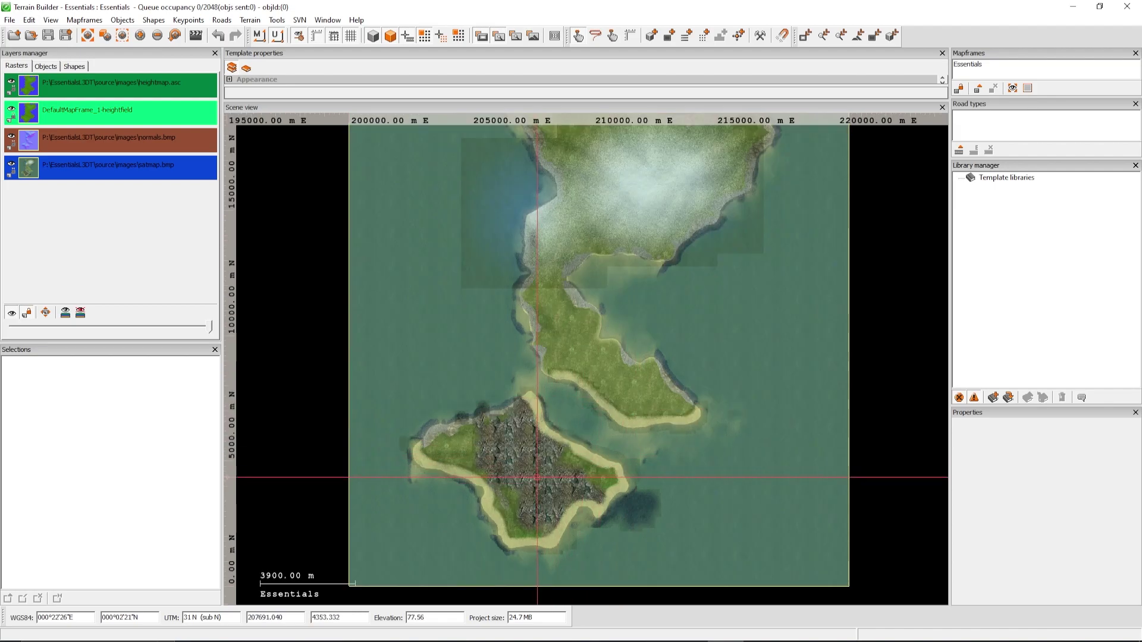
scroll(540, 476, "down", 3)
scroll(576, 426, "up", 3)
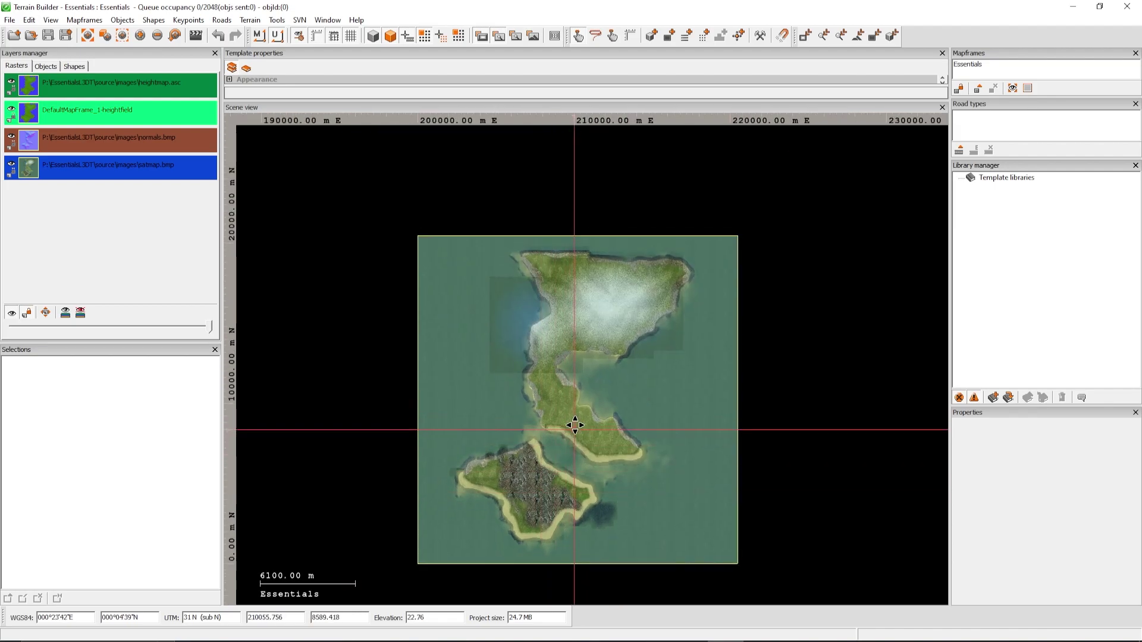
scroll(585, 425, "down", 1)
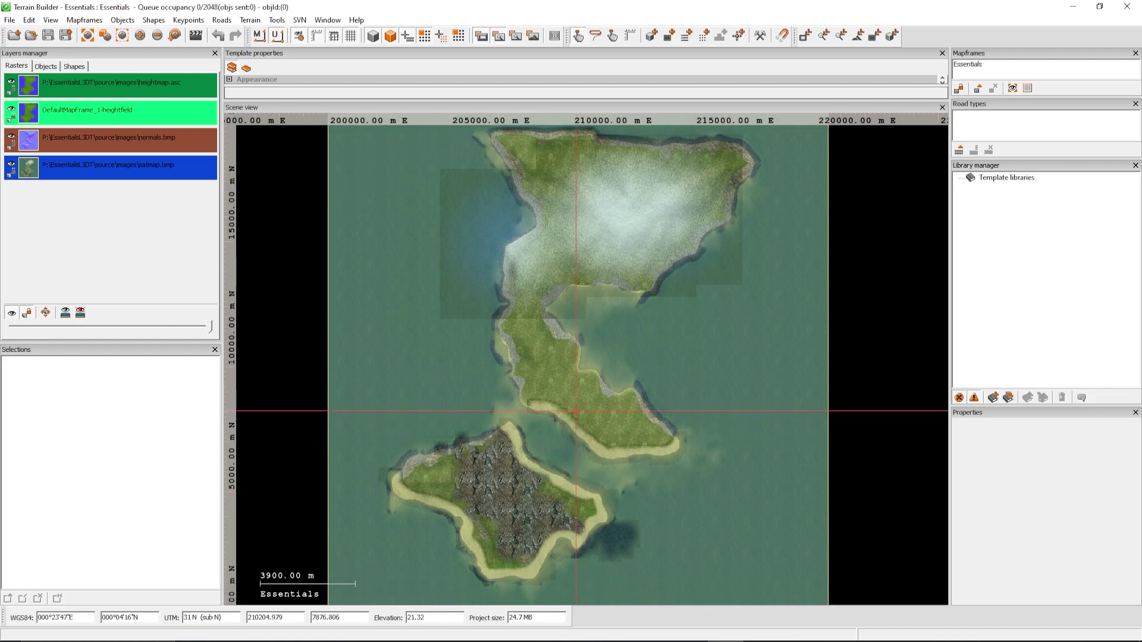
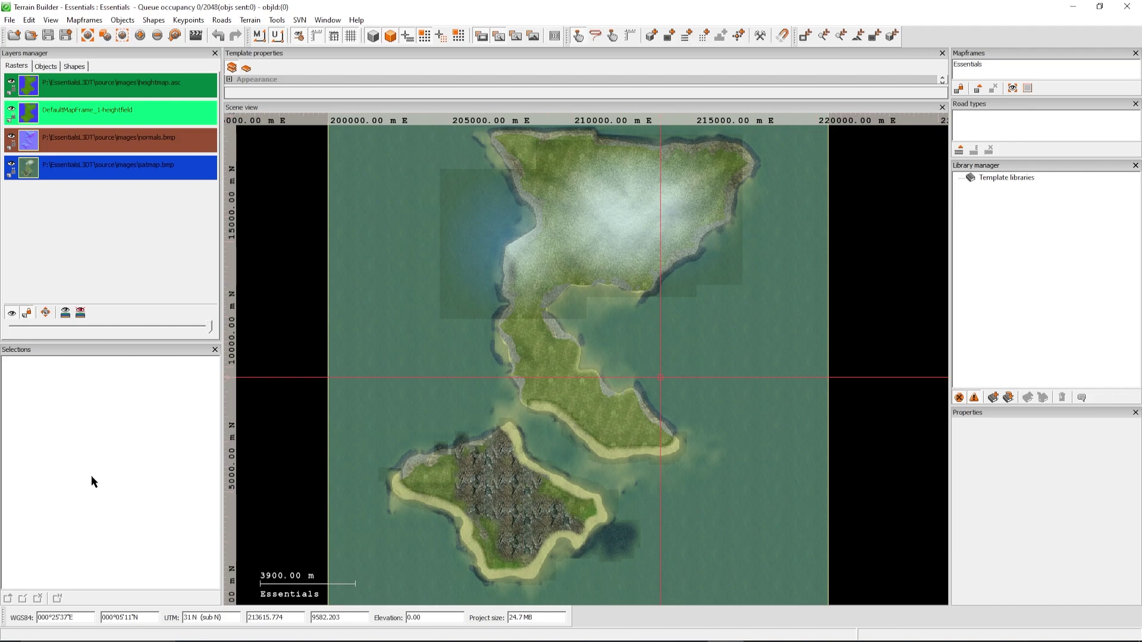
Add a new shapes layer named grass
left_click_drag(90, 340, 92, 222)
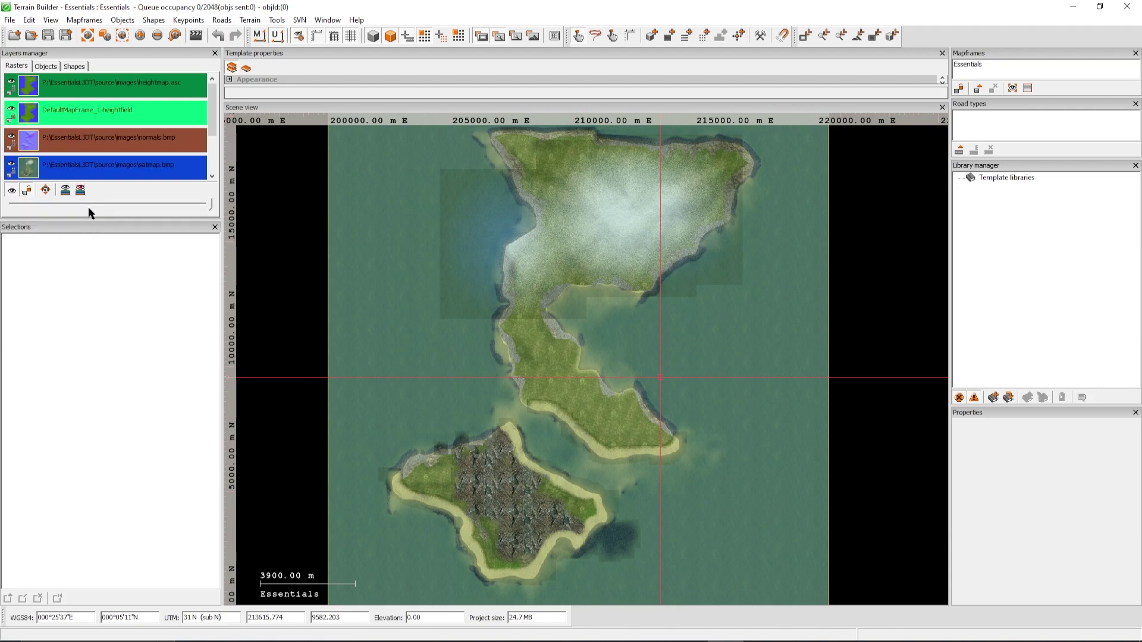
left_click_drag(99, 221, 98, 255)
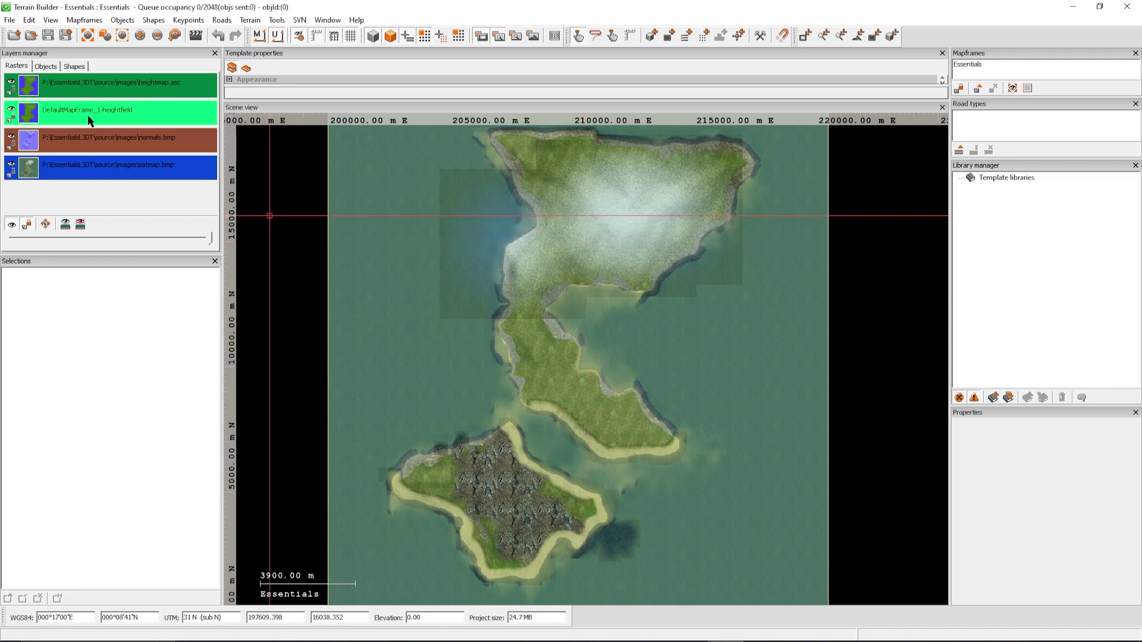
left_click(76, 66)
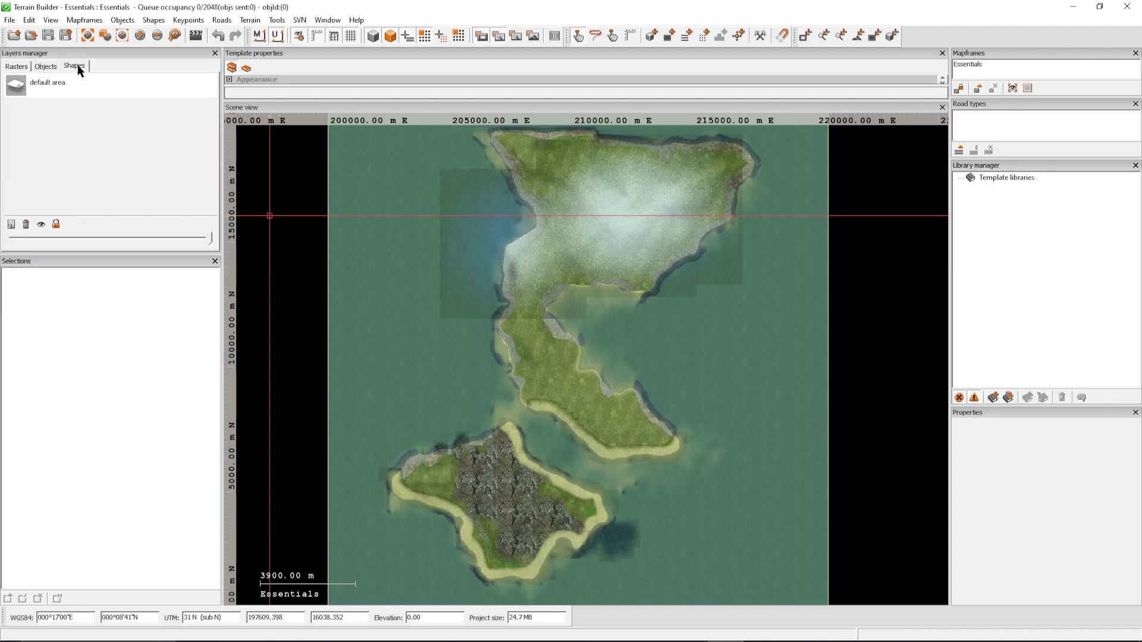
left_click(11, 225)
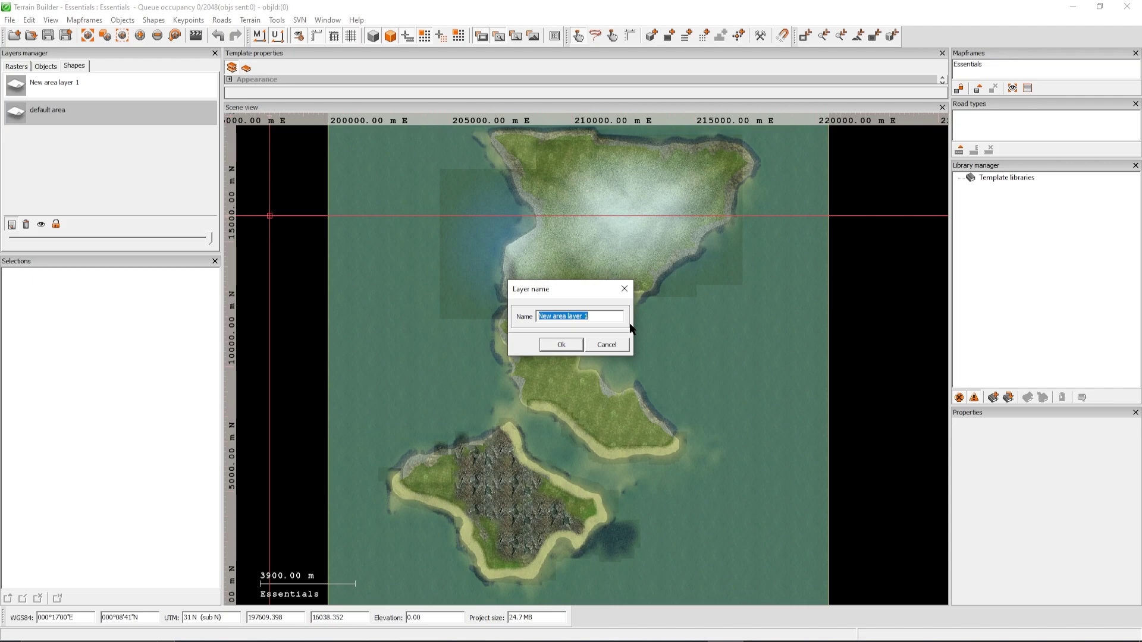
type("grass")
left_click(561, 344)
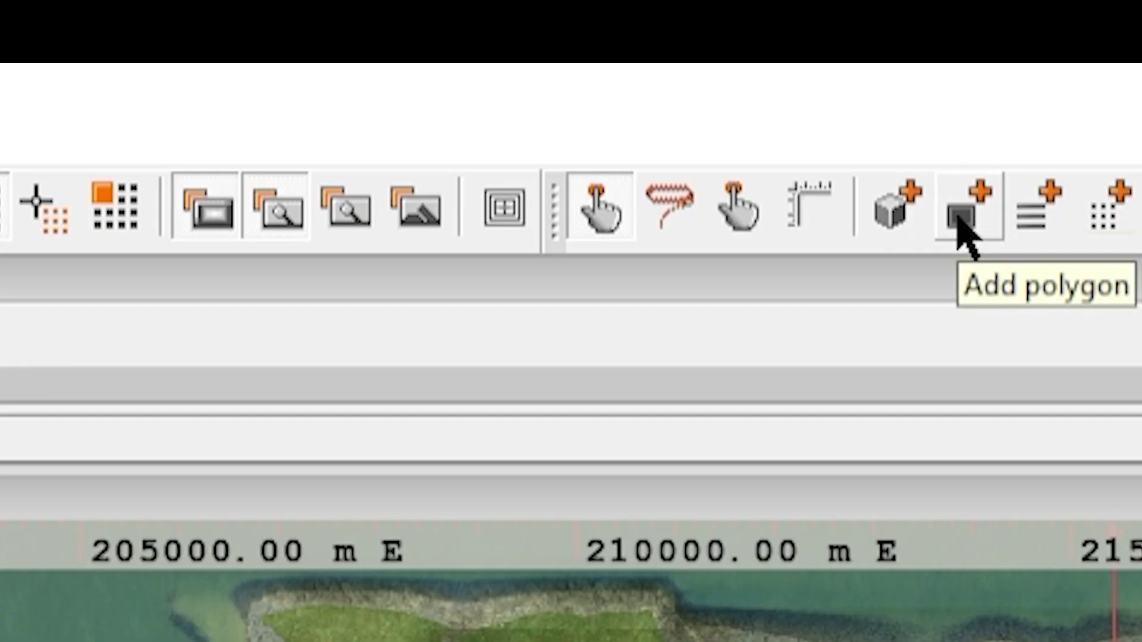
Draw a closed polygon about 1000 m wide on the grassland near the southeastern tip of the northern island
left_click(971, 208)
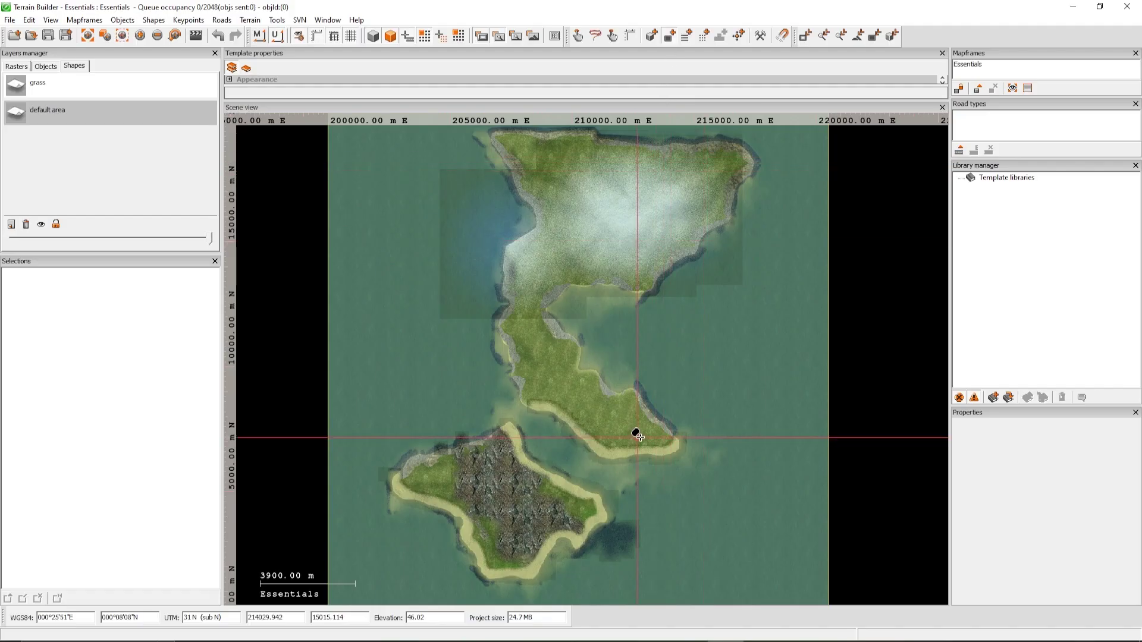
scroll(651, 435, "up", 1)
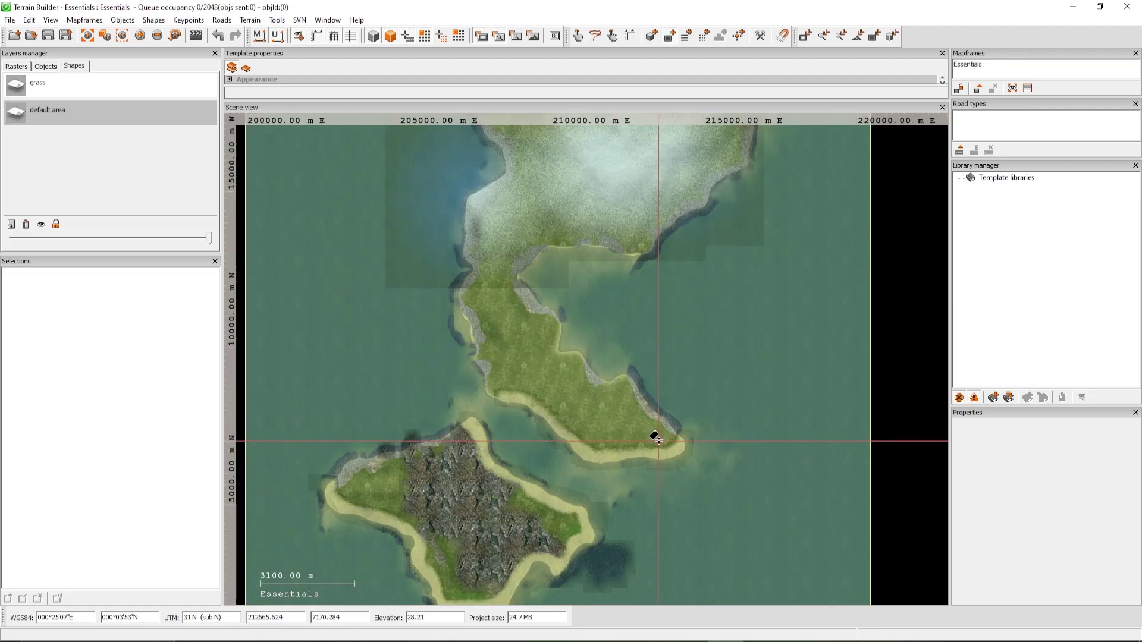
scroll(656, 439, "up", 7)
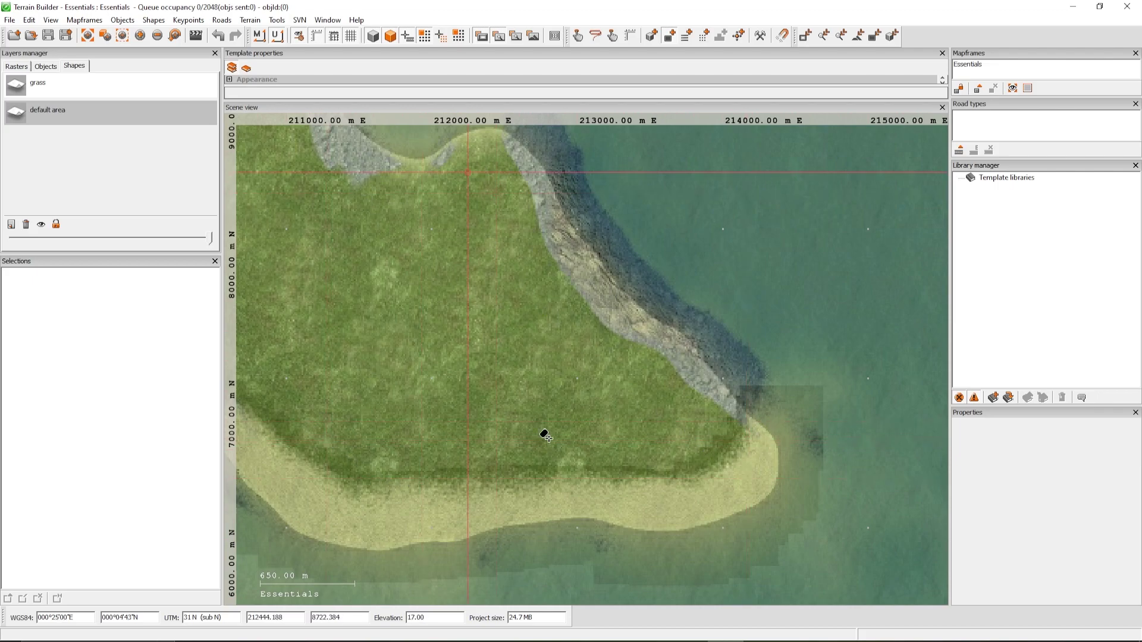
left_click(696, 411)
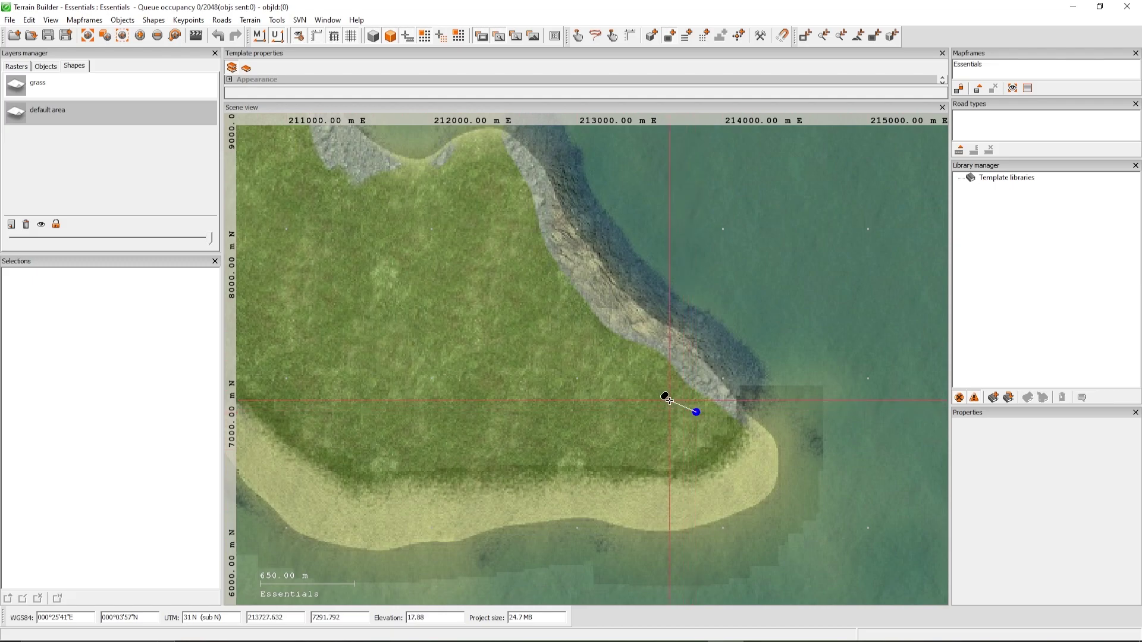
left_click(632, 383)
left_click(558, 417)
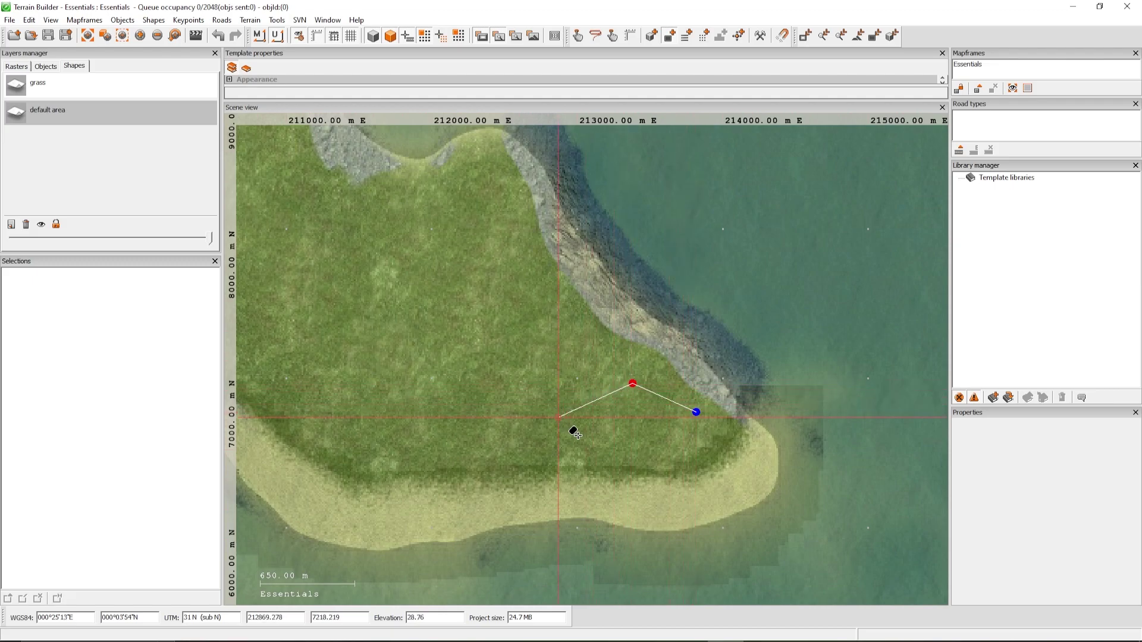
left_click(603, 452)
left_click(652, 458)
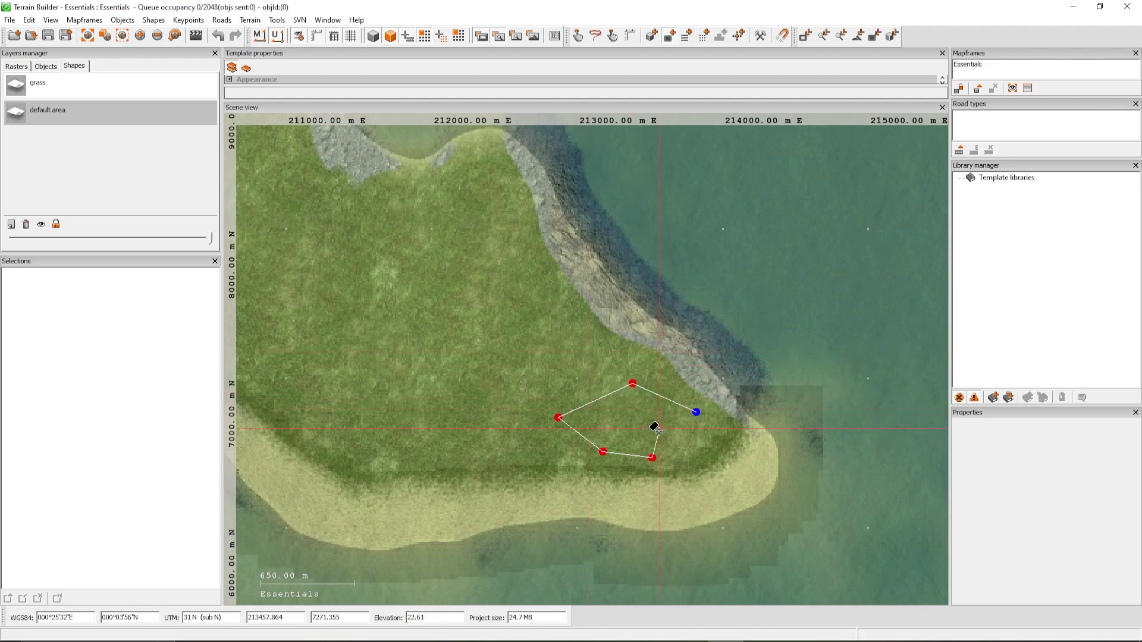
left_click(684, 460)
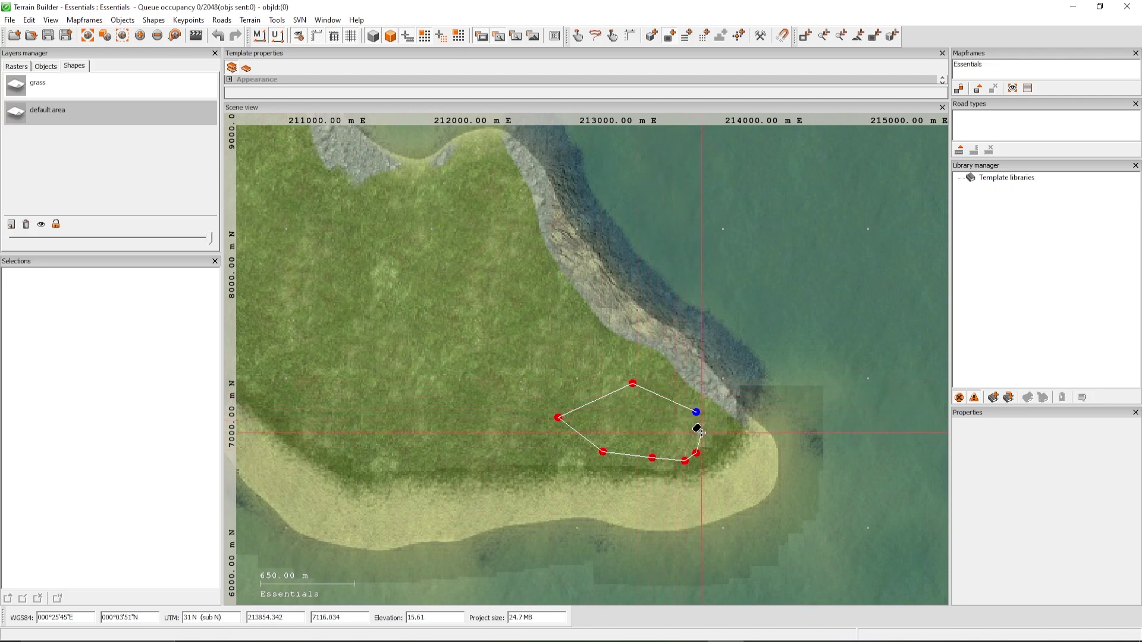
left_click(696, 411)
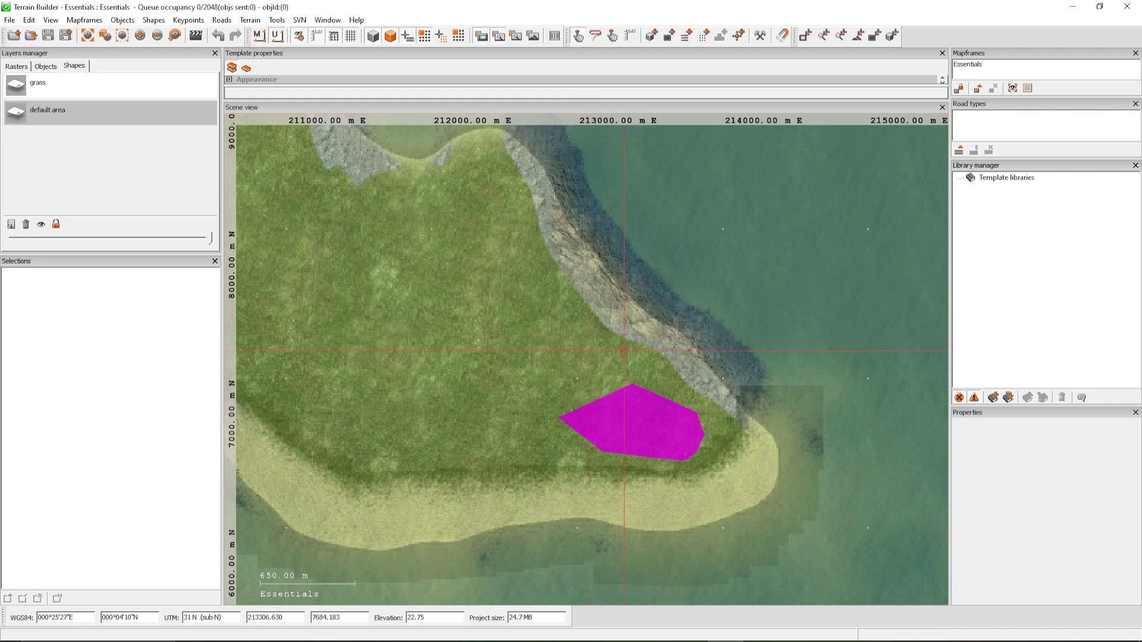
Change the new polygon's fill color to the muted olive basic color
left_click(634, 412)
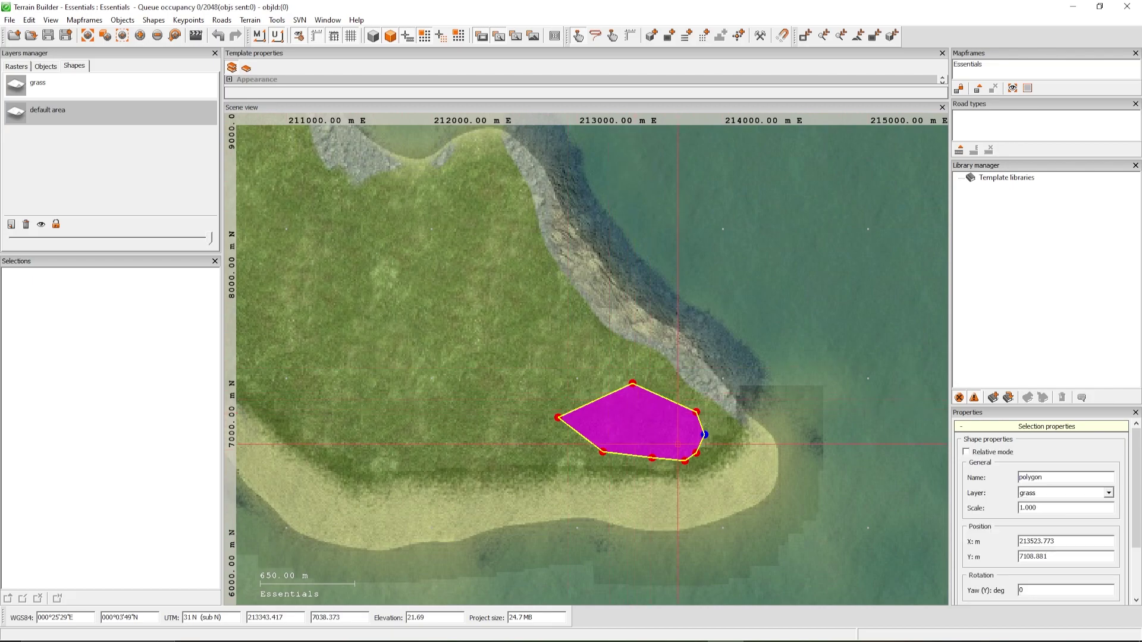
right_click(629, 416)
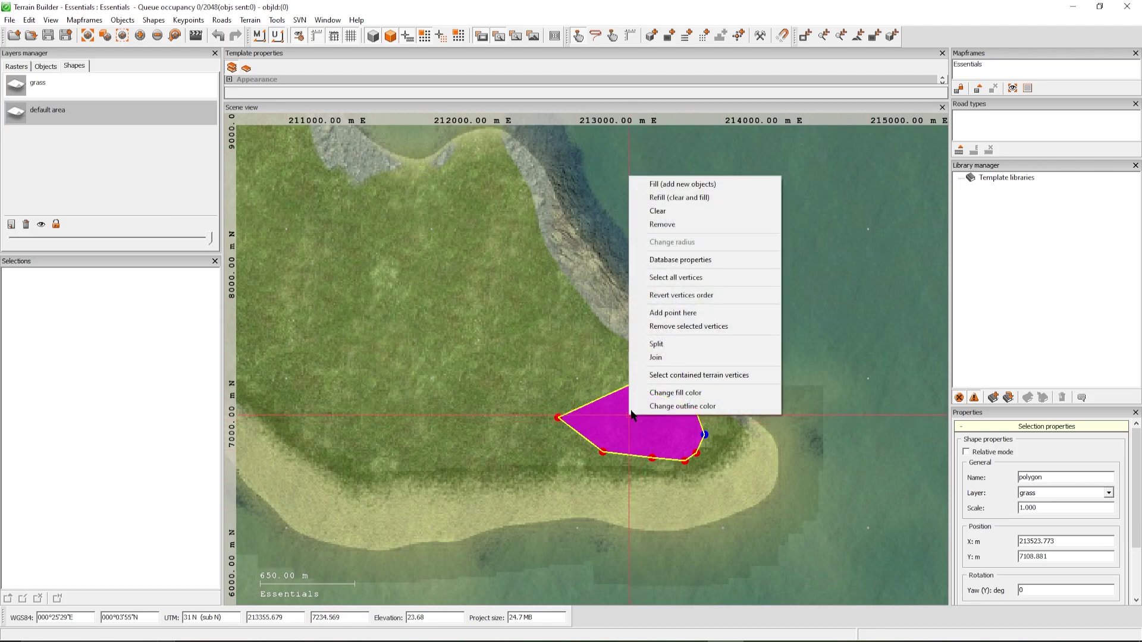
left_click(657, 394)
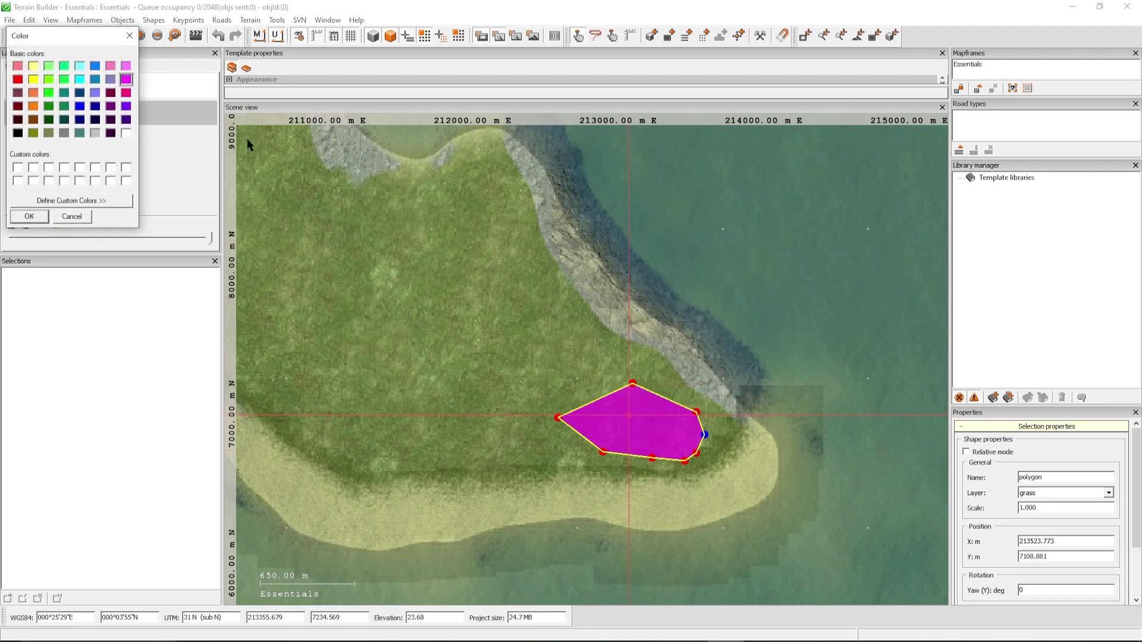
left_click(49, 133)
left_click(28, 217)
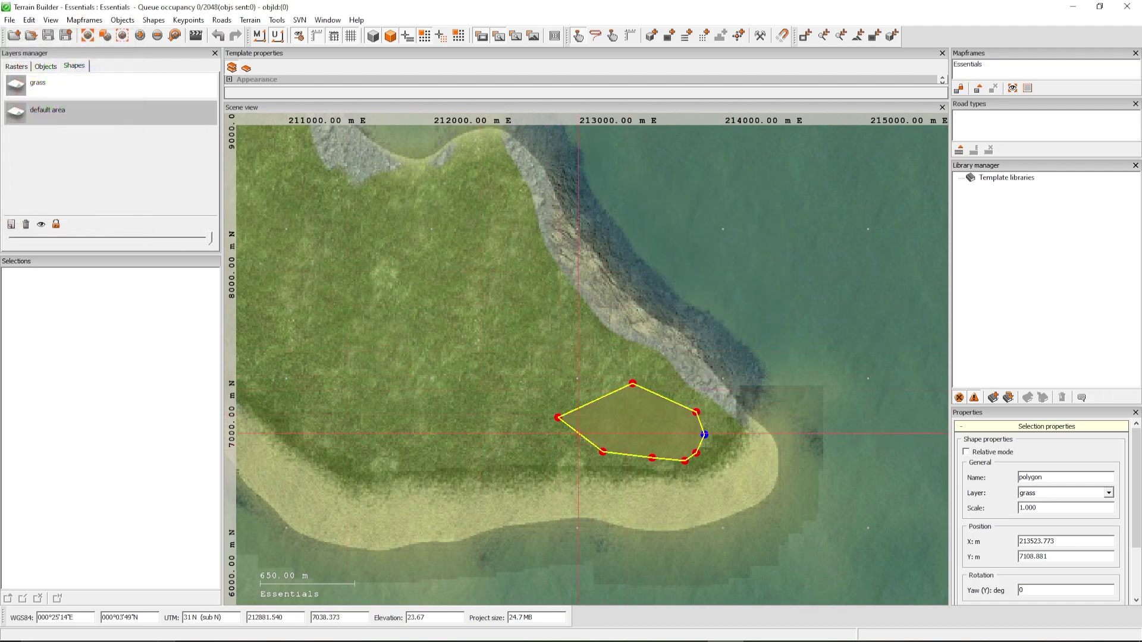
Move the polygon about 80 m north and assign the cp_grass surface to the grass layer
mouse_move(645, 424)
left_mouse_down()
mouse_move(701, 383)
mouse_move(689, 327)
mouse_move(642, 311)
mouse_move(608, 258)
mouse_move(716, 351)
mouse_move(769, 468)
mouse_move(756, 511)
mouse_move(644, 502)
mouse_move(644, 414)
left_mouse_up()
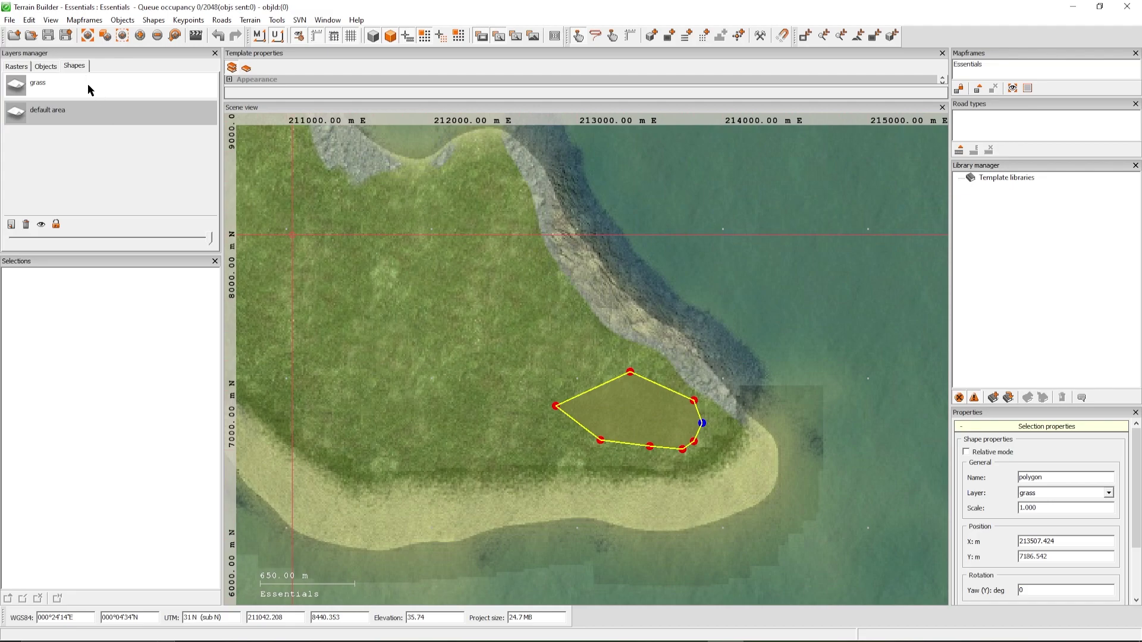
right_click(50, 84)
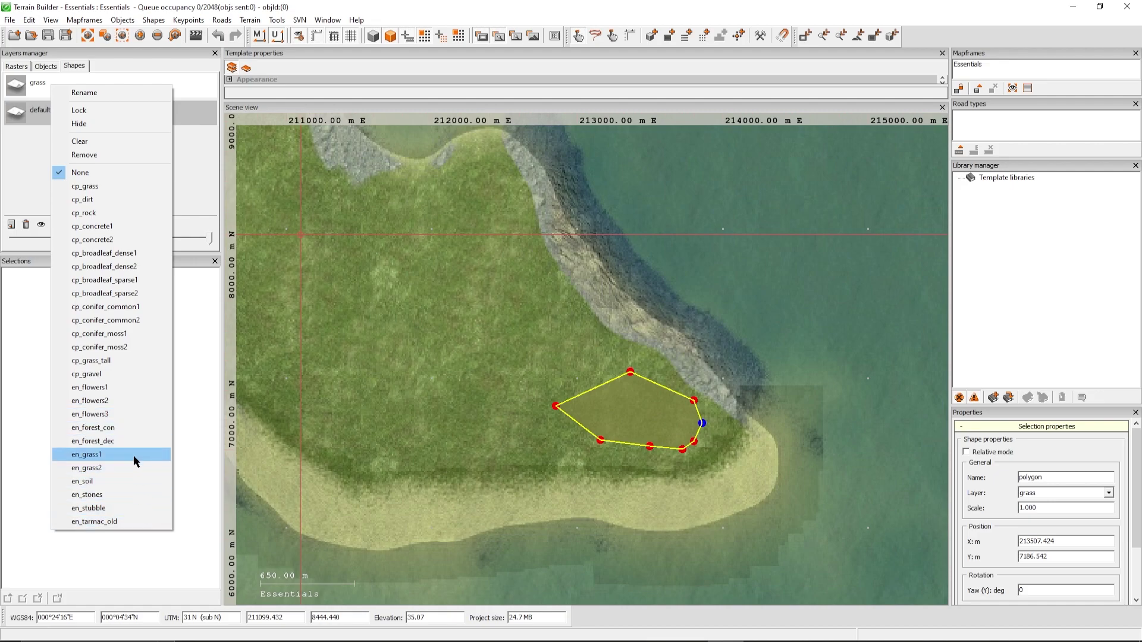
left_click(115, 189)
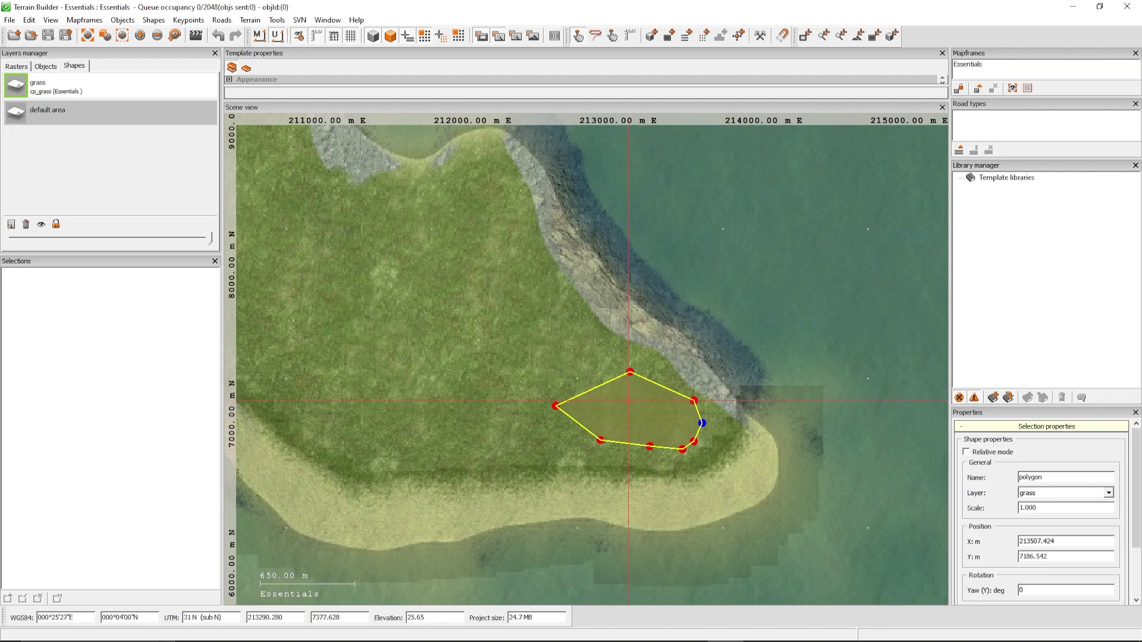
Begin exporting the shapes to imagery with a surface mask enabled and the surface name default
left_click(11, 23)
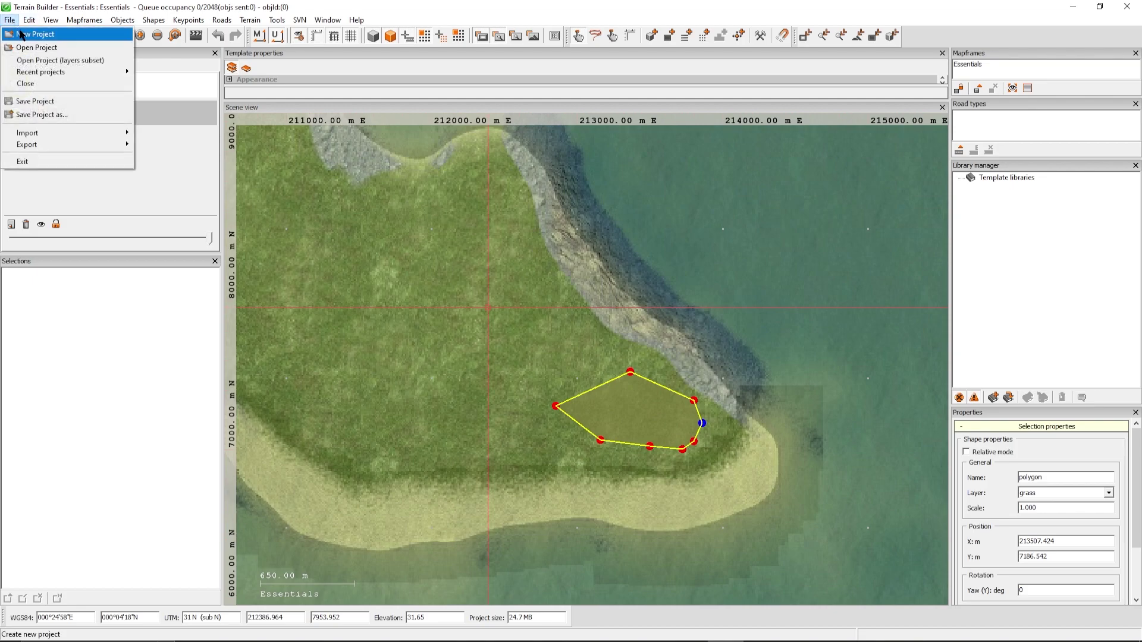
mouse_move(93, 145)
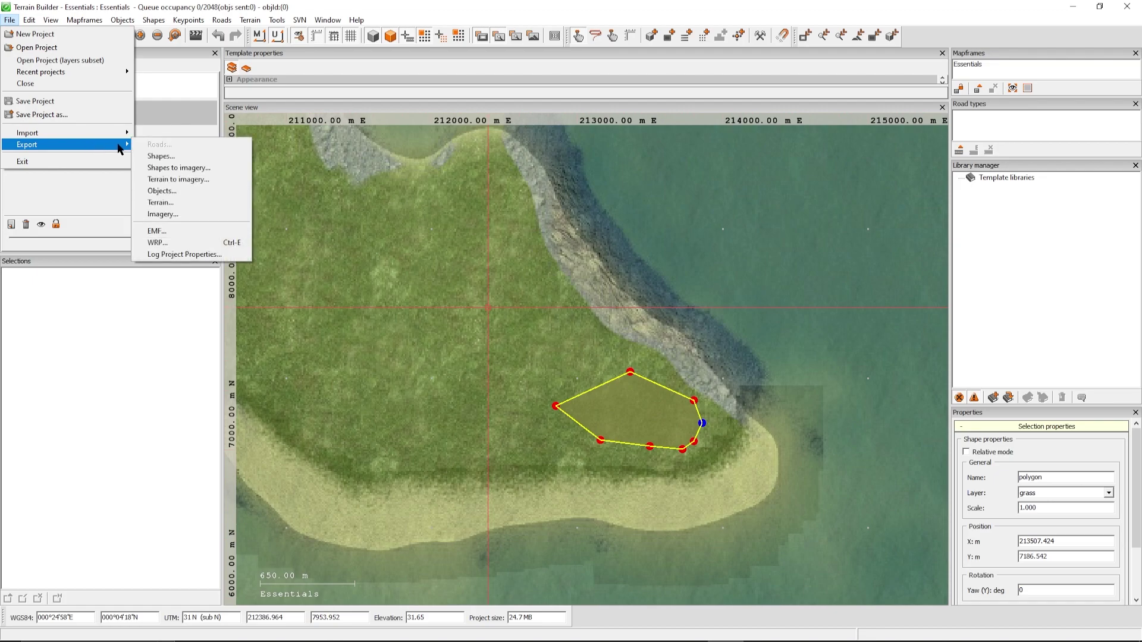
left_click(186, 172)
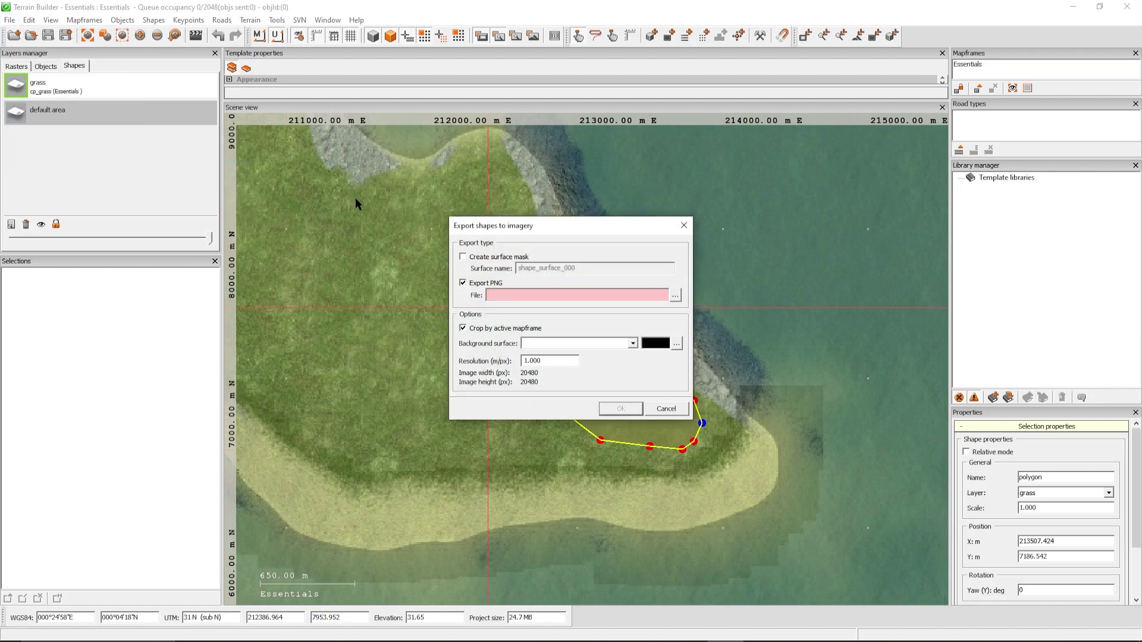
left_click(463, 257)
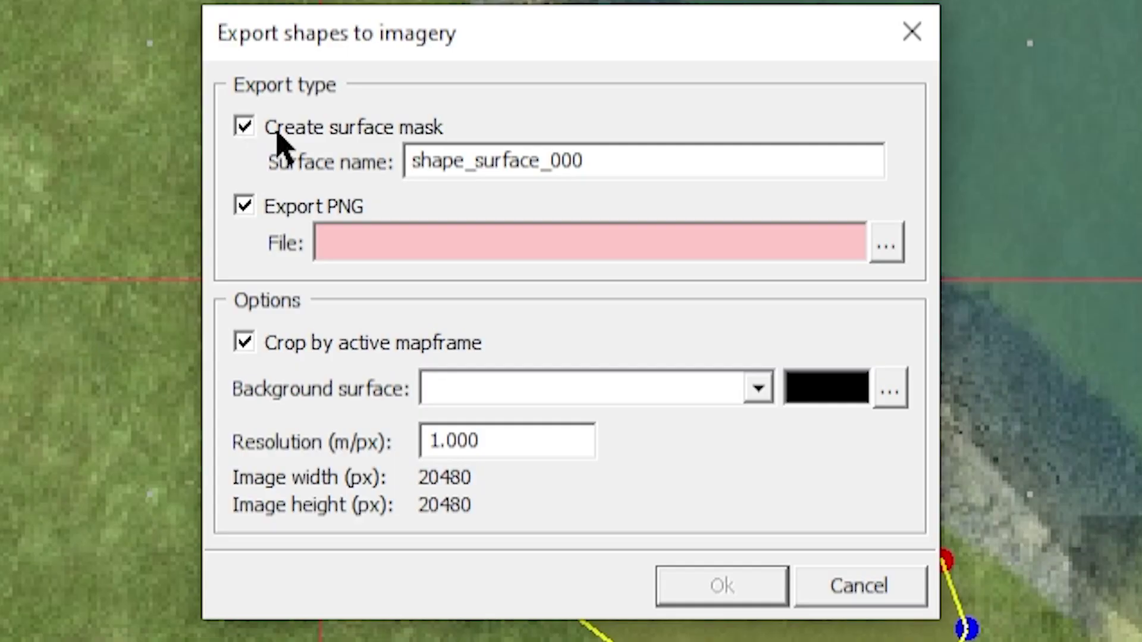
left_click_drag(581, 267, 519, 267)
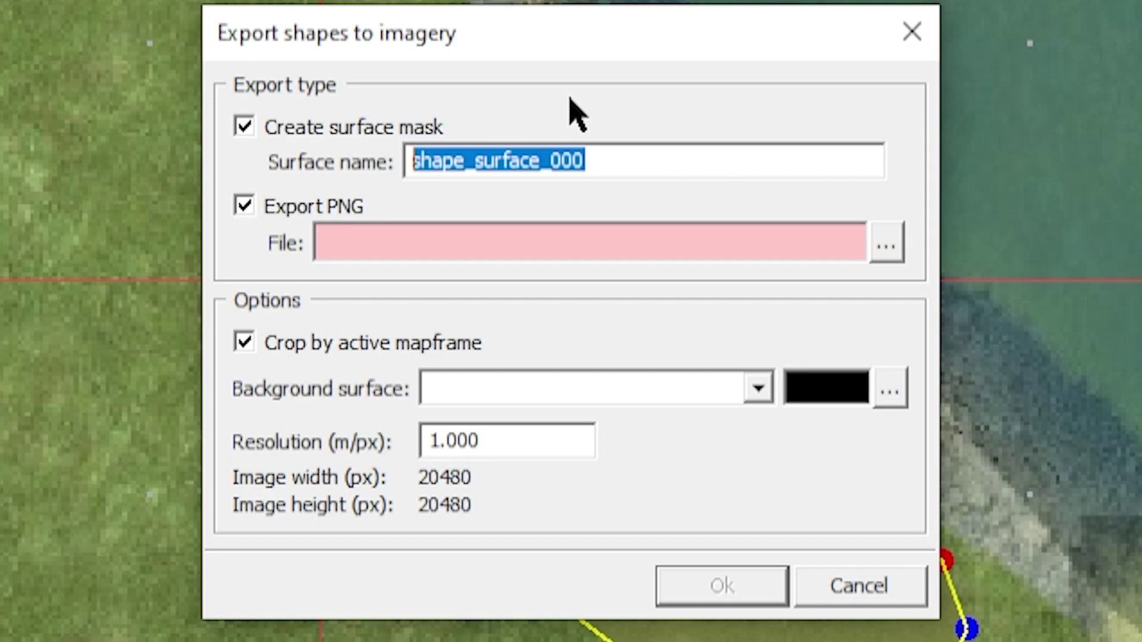
type("default")
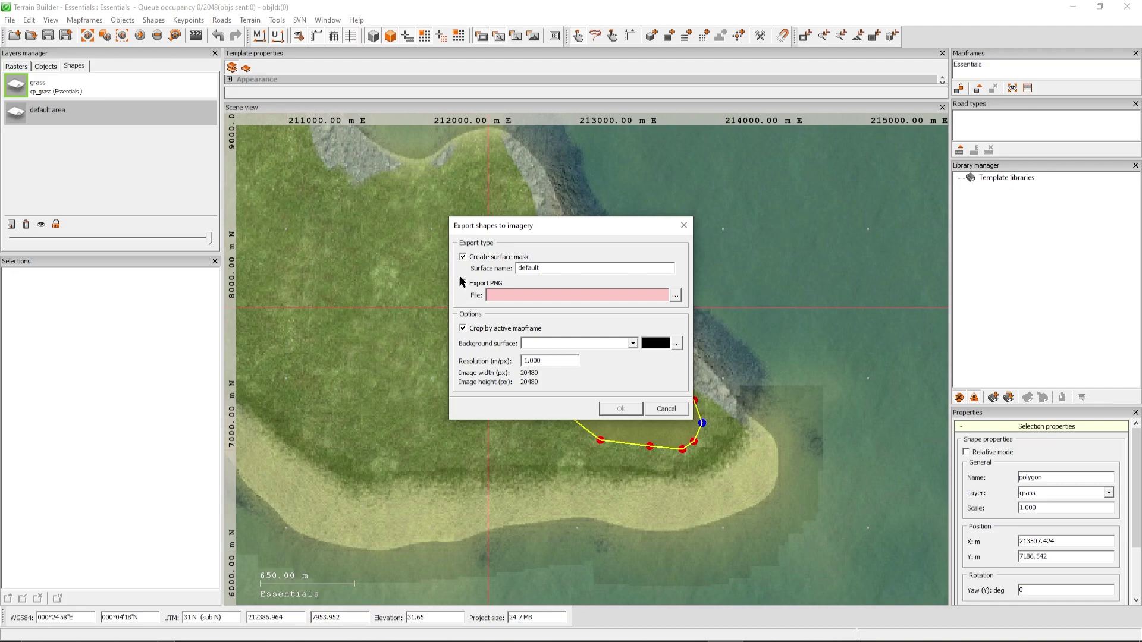
Set the PNG export file to default_mask in the EssentialsL3DT source images folder and extend the surface name to default_mask
left_click(674, 296)
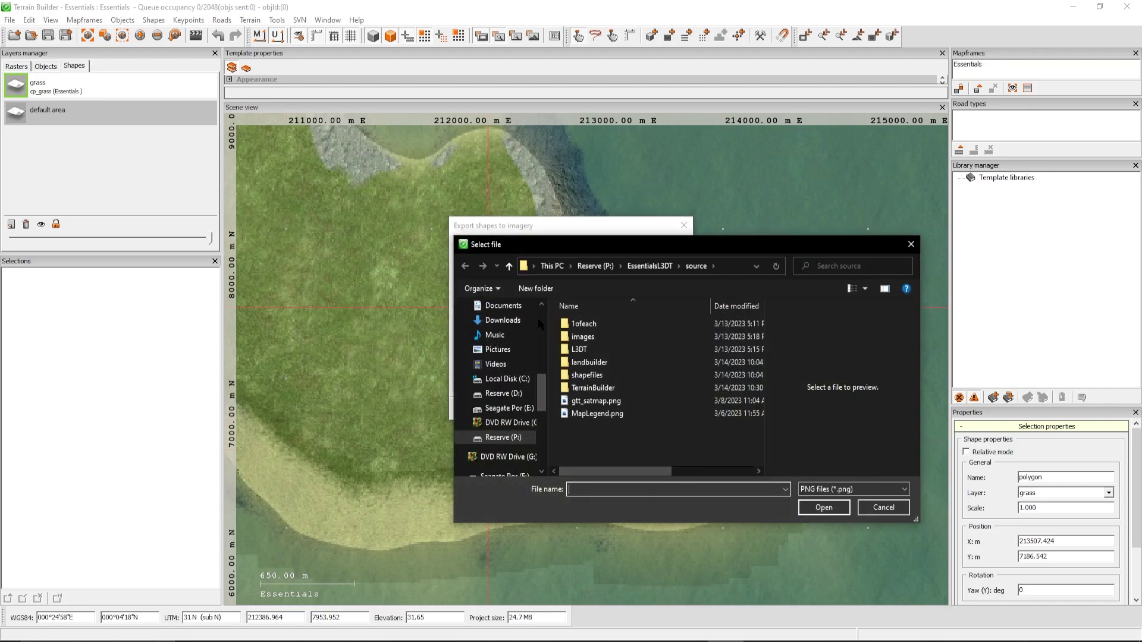
double_click(583, 336)
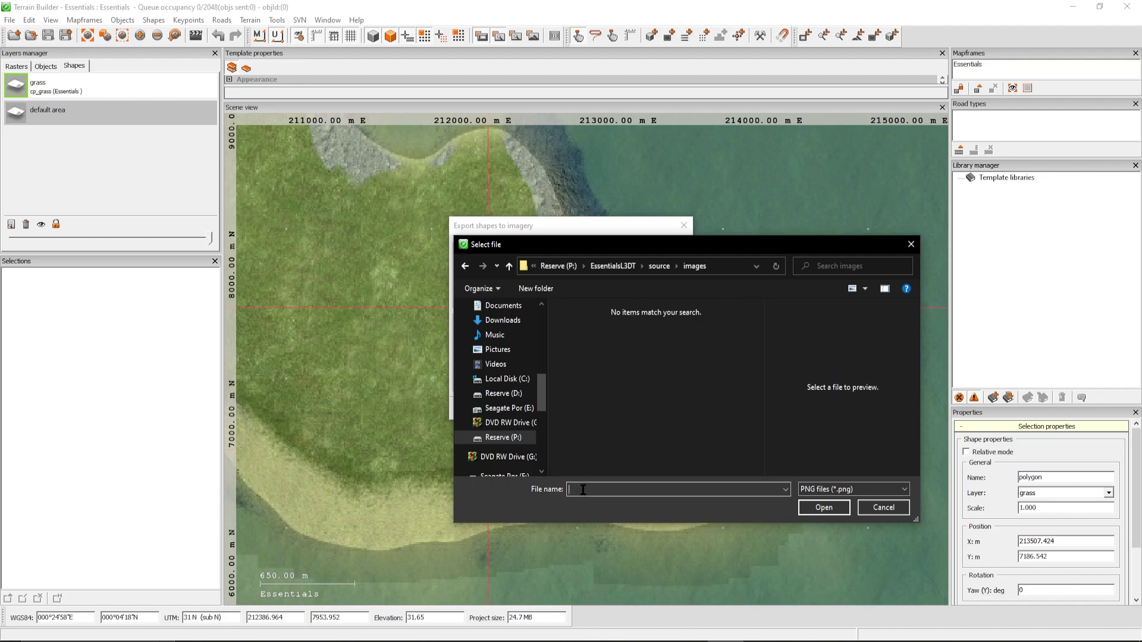
type("default_mask")
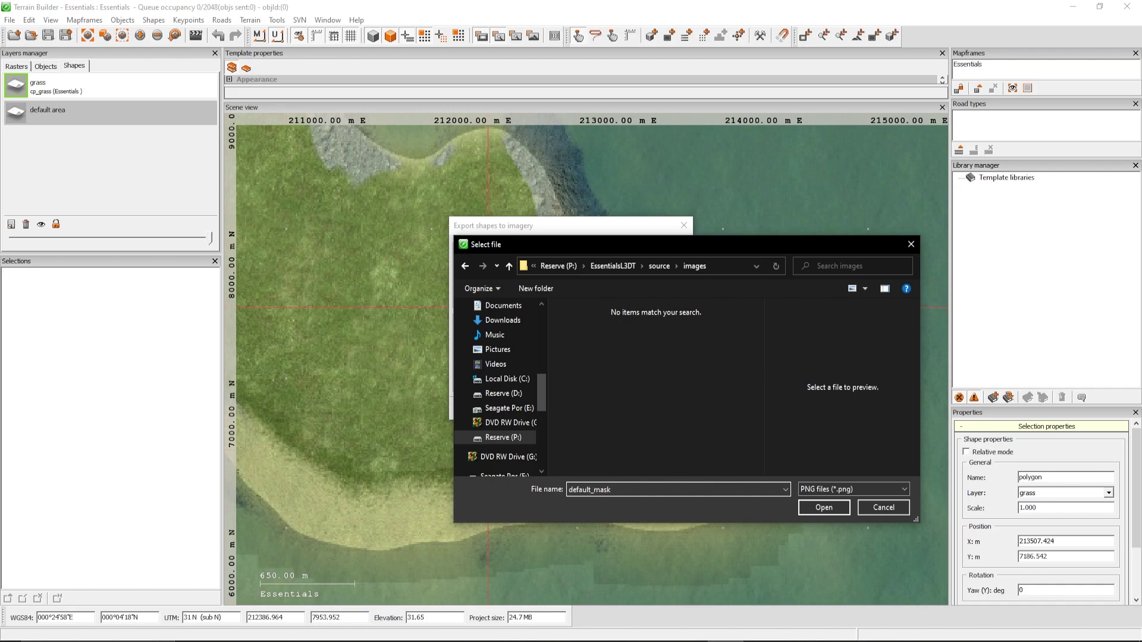
left_click(823, 508)
left_click(544, 271)
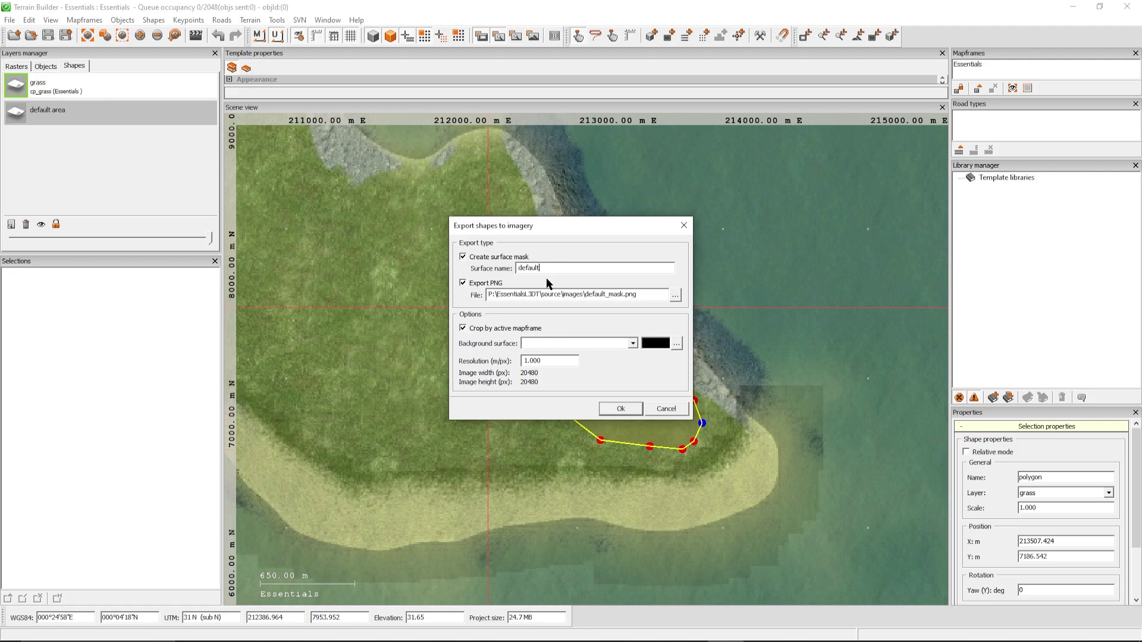
type("_mask")
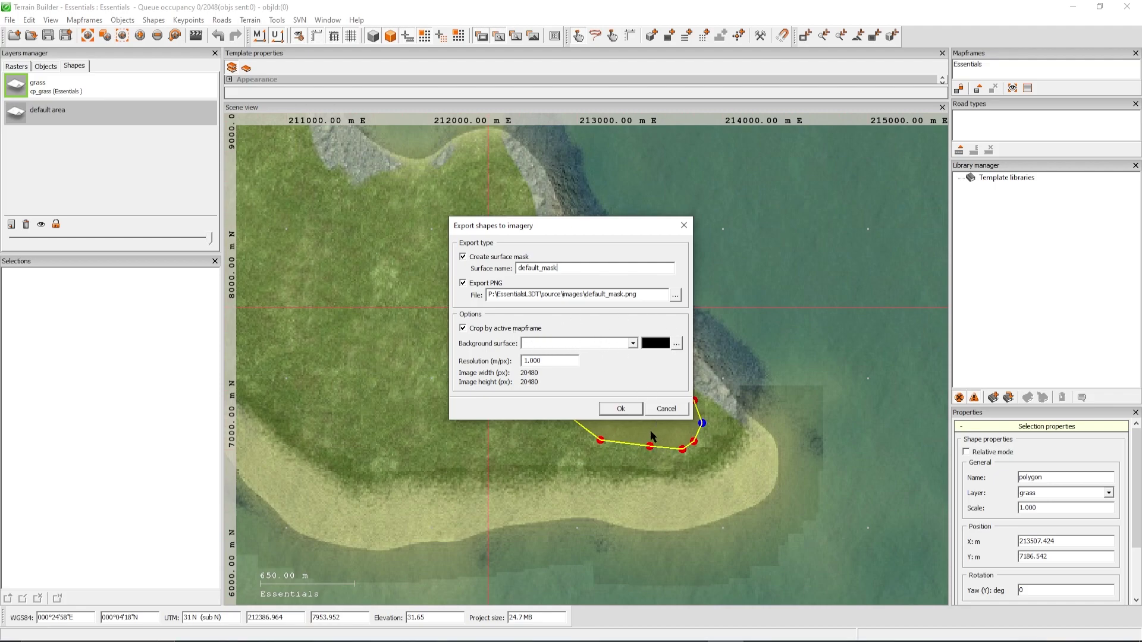
Choose the blank entry as the background surface for the mask export
left_click(634, 344)
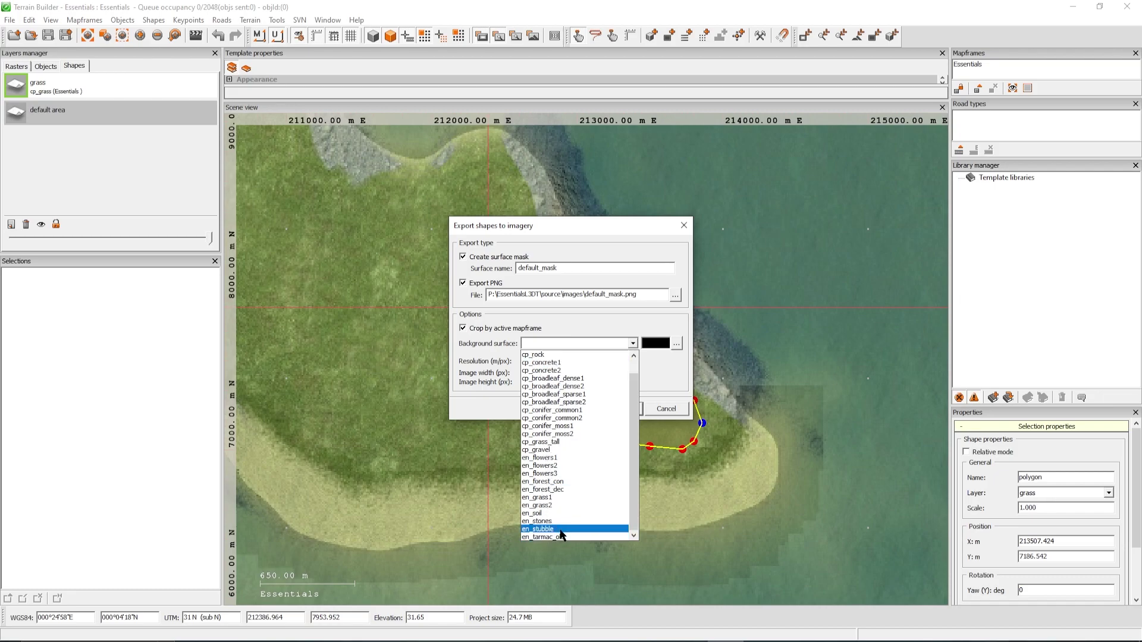
left_click(551, 362)
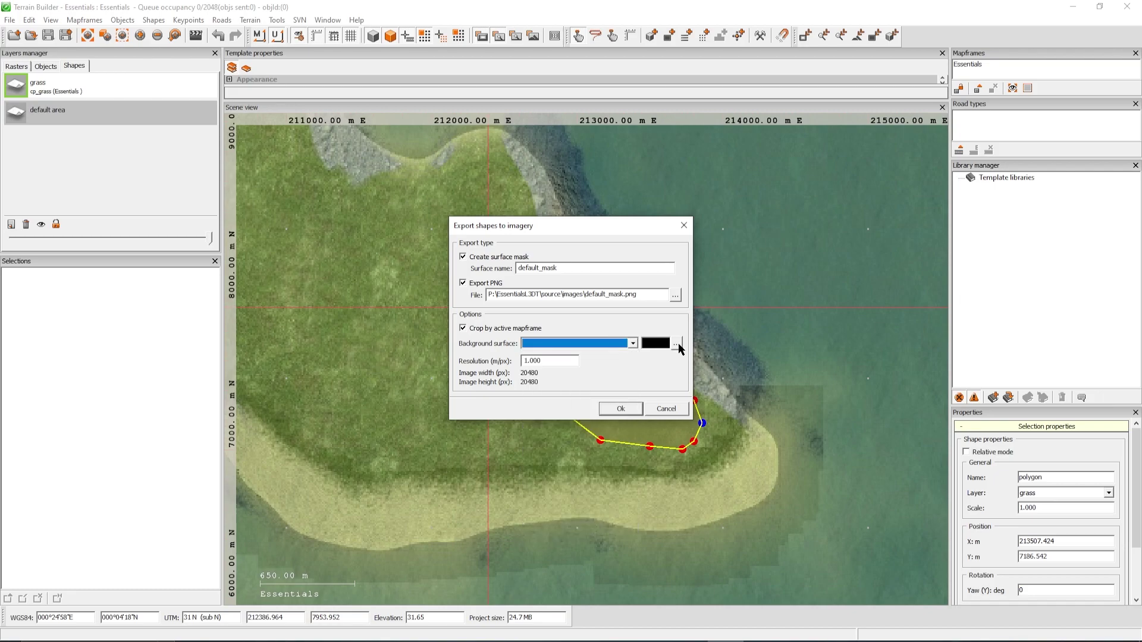
Export the shapes as a surface mask named default_mask with a PNG, cropped to the active mapframe
left_click(633, 343)
left_click(621, 409)
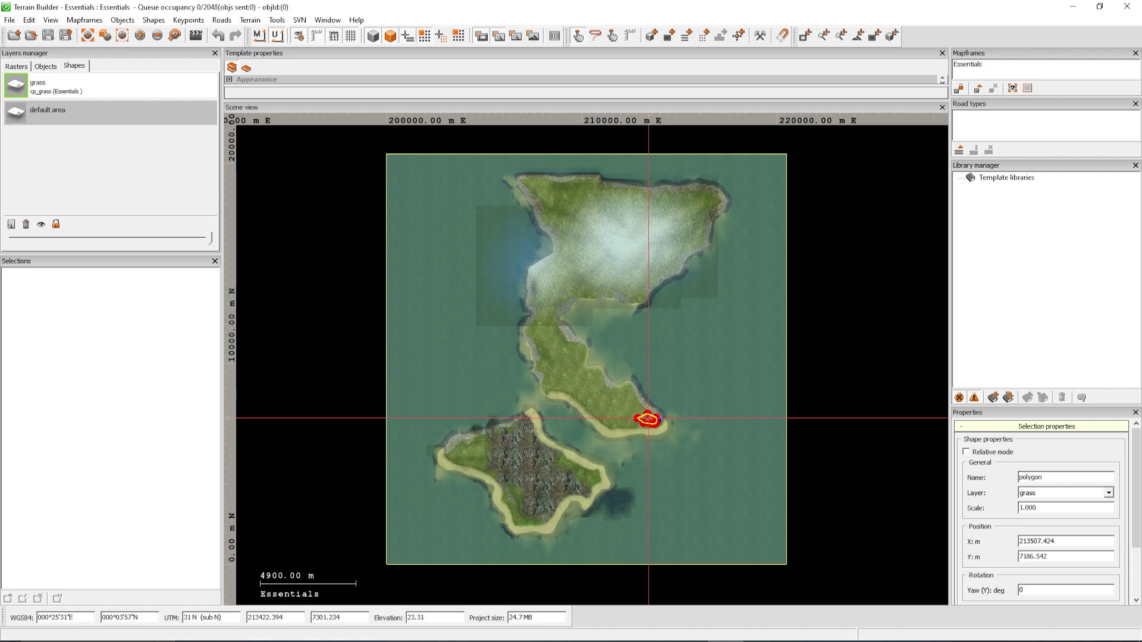
Delete the selected grass polygon near the southeastern tip of the main island
scroll(648, 418, "up", 1)
scroll(651, 420, "up", 1)
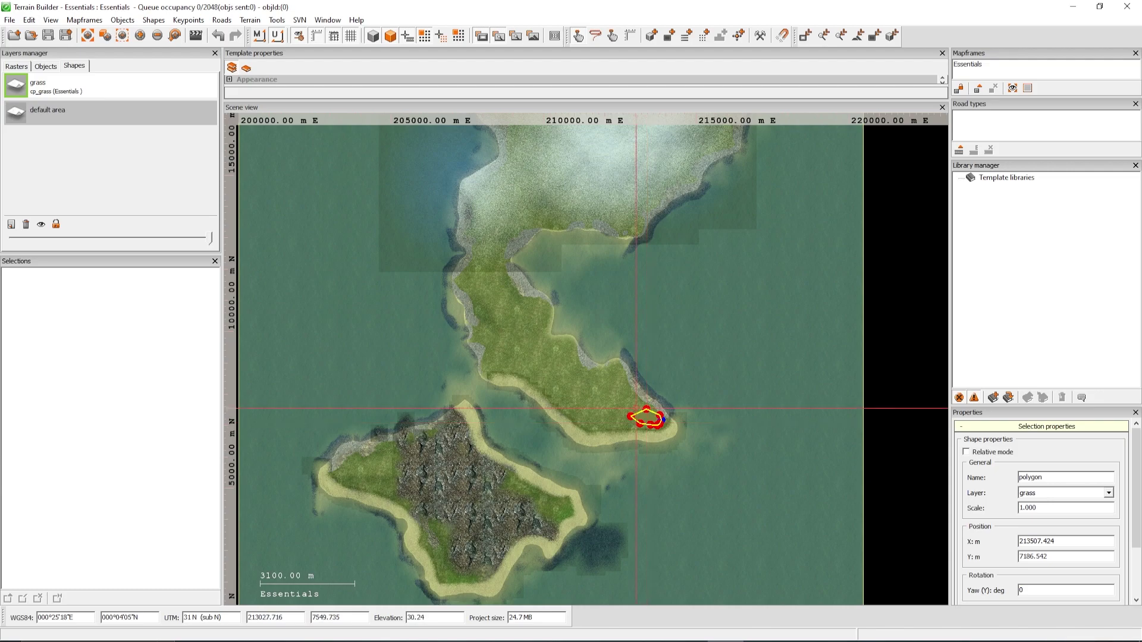
key("Delete")
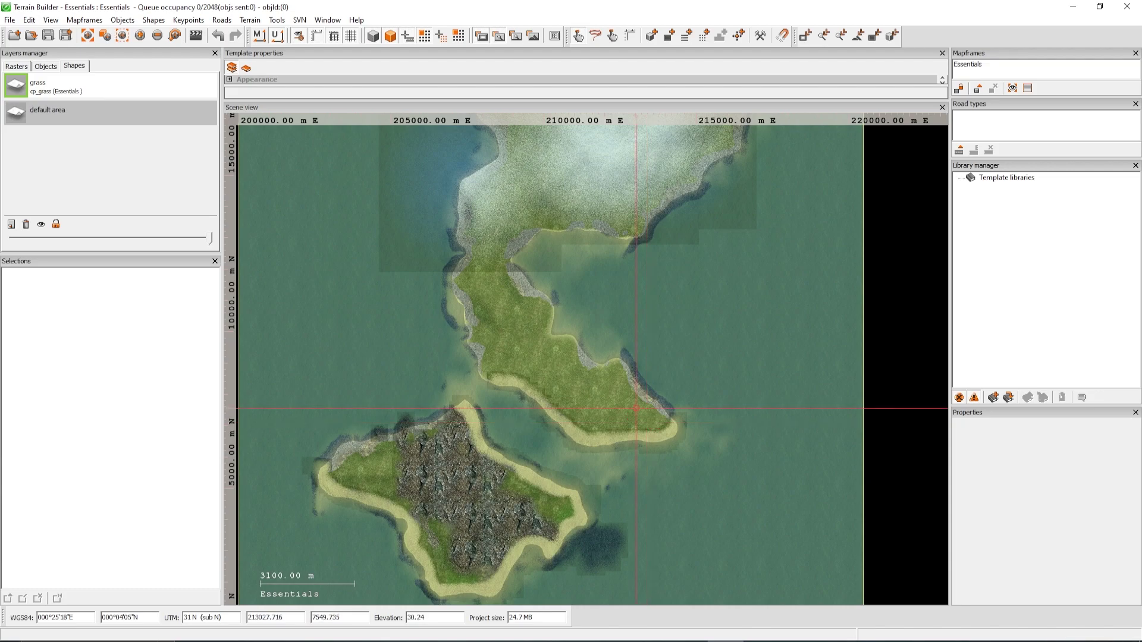
Select the default_mask layer among the raster layers and save the project
left_click(16, 67)
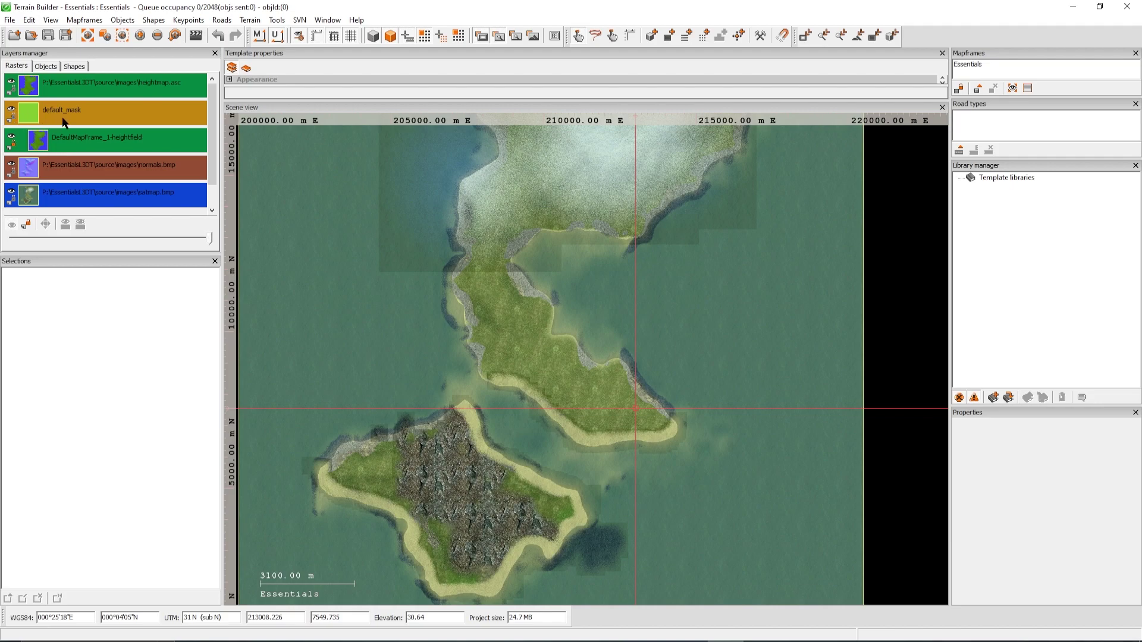
left_click(35, 118)
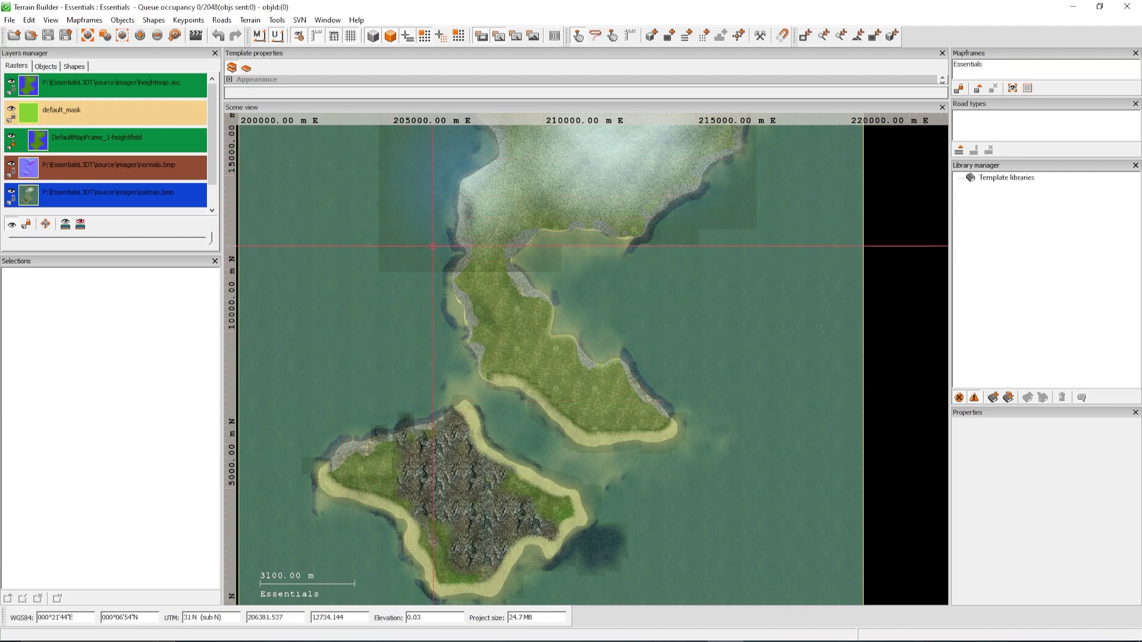
scroll(526, 252, "down", 2)
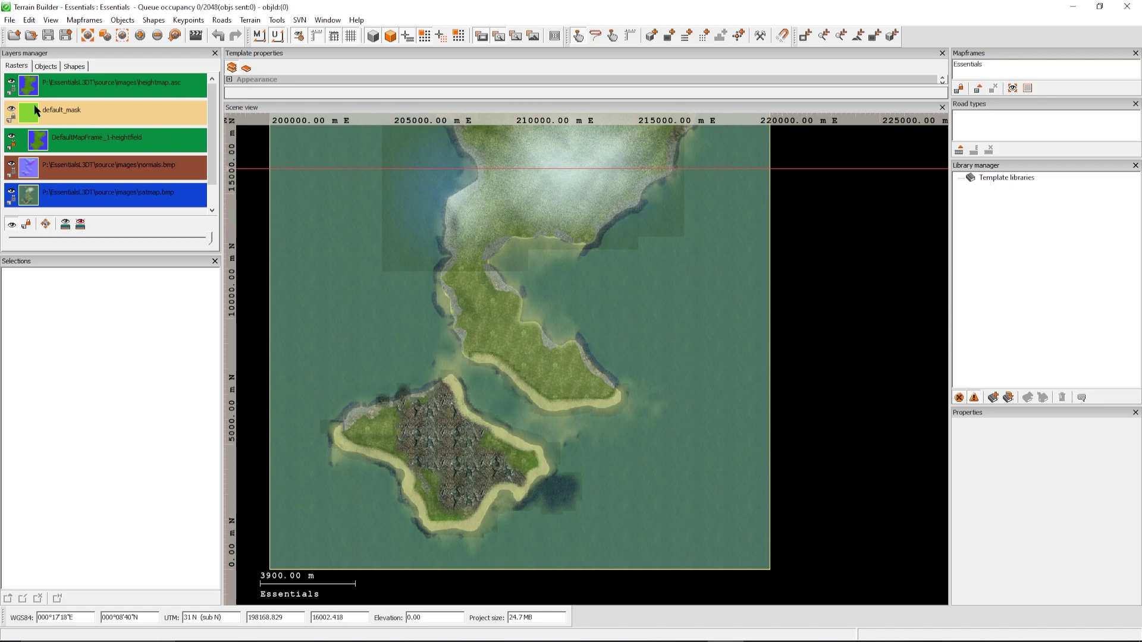
left_click(10, 20)
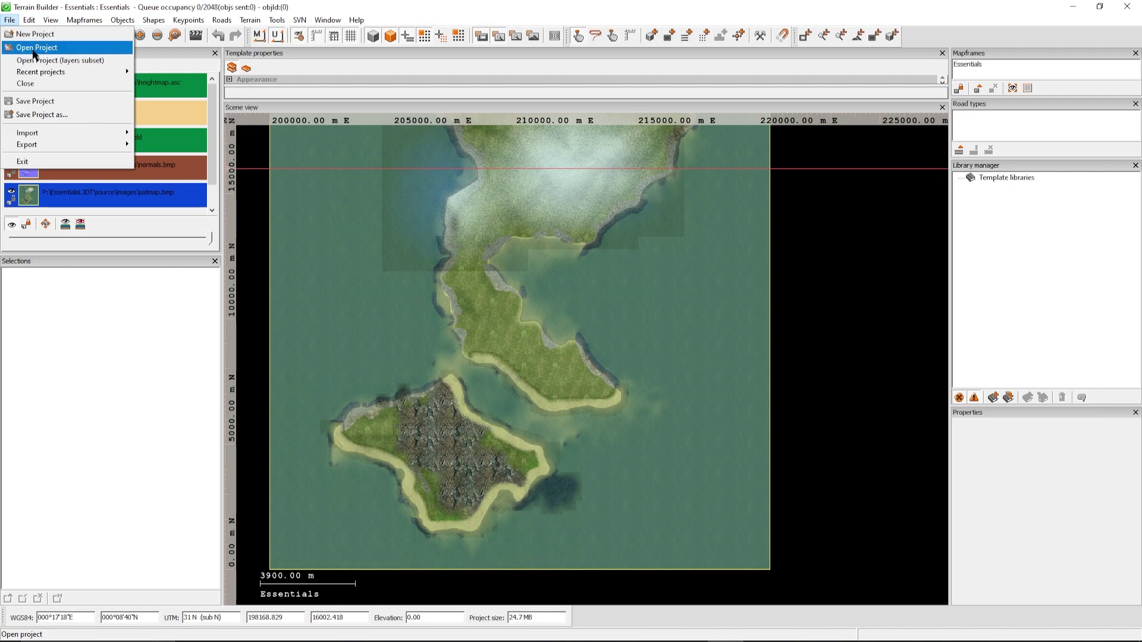
left_click(50, 101)
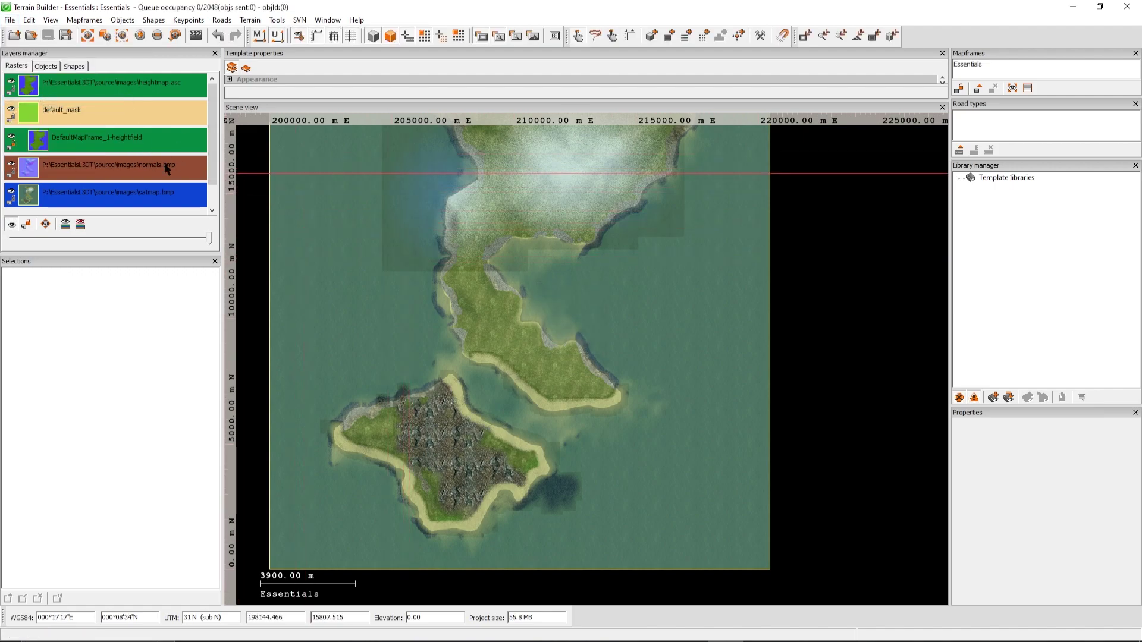
Open the Buldozer page of the preferences and widen the settings dialog to check the .exe file path
scroll(645, 241, "down", 1)
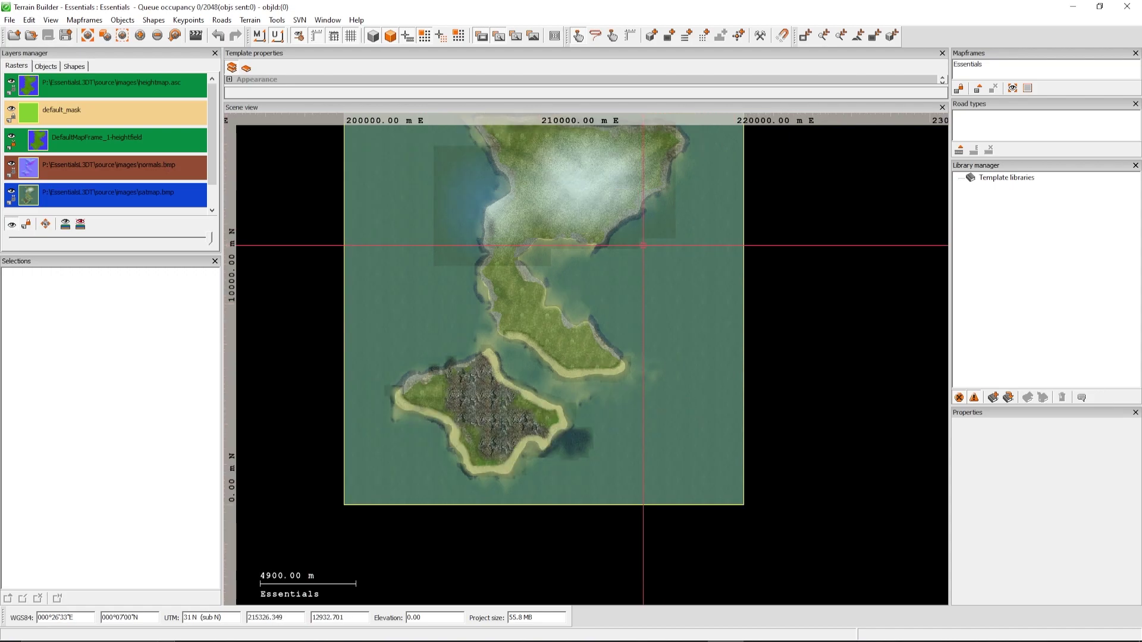
middle_click_drag(673, 257, 666, 308)
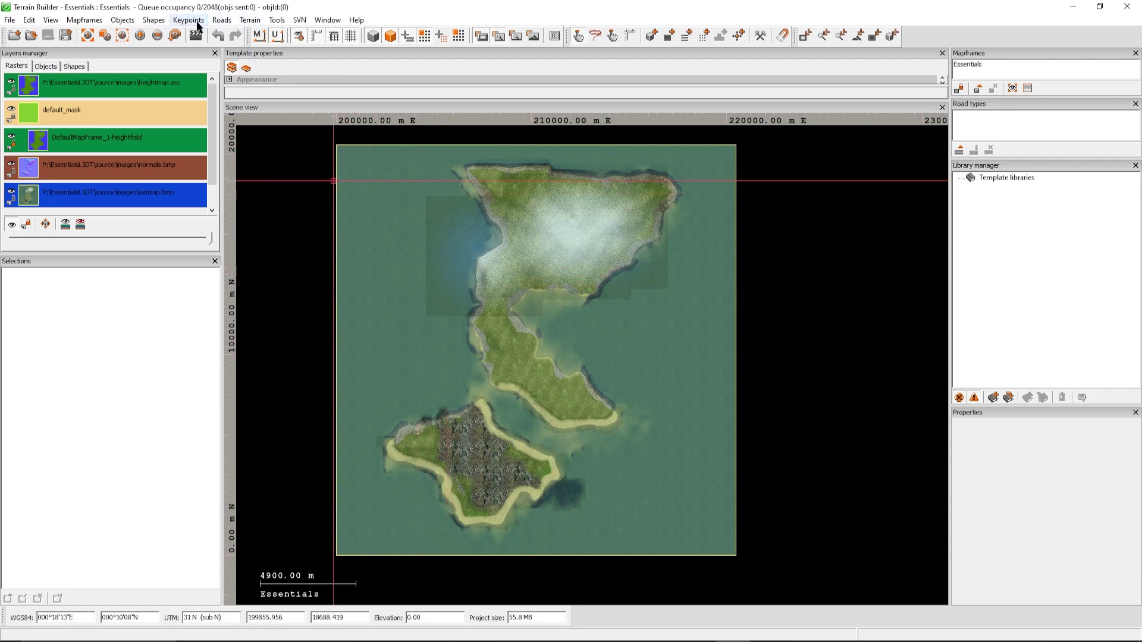
left_click(282, 22)
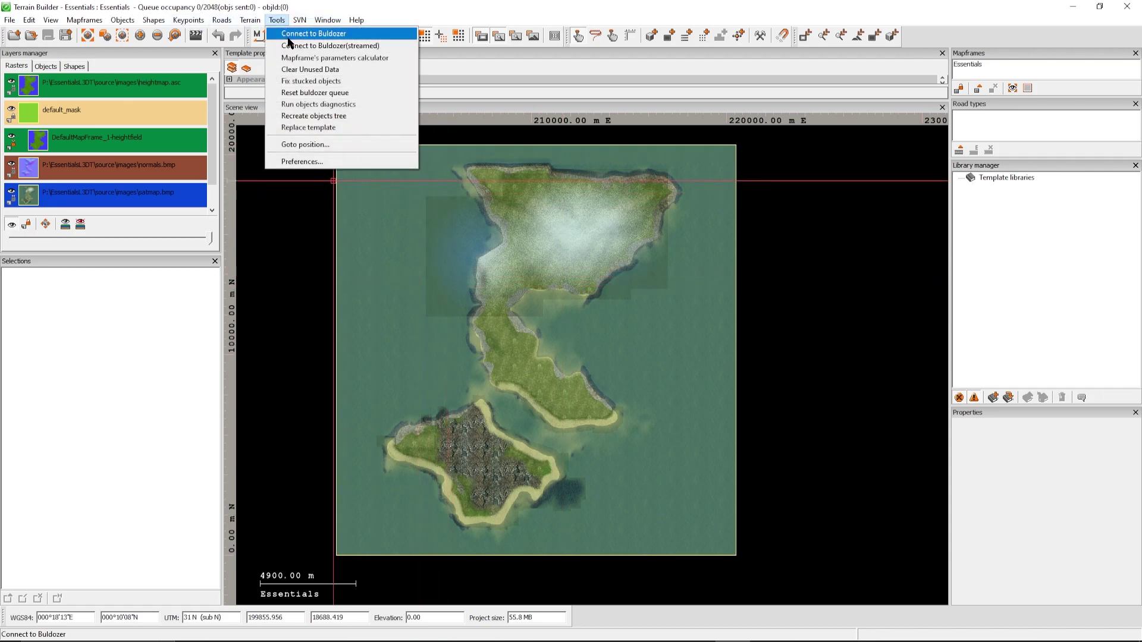
left_click(313, 162)
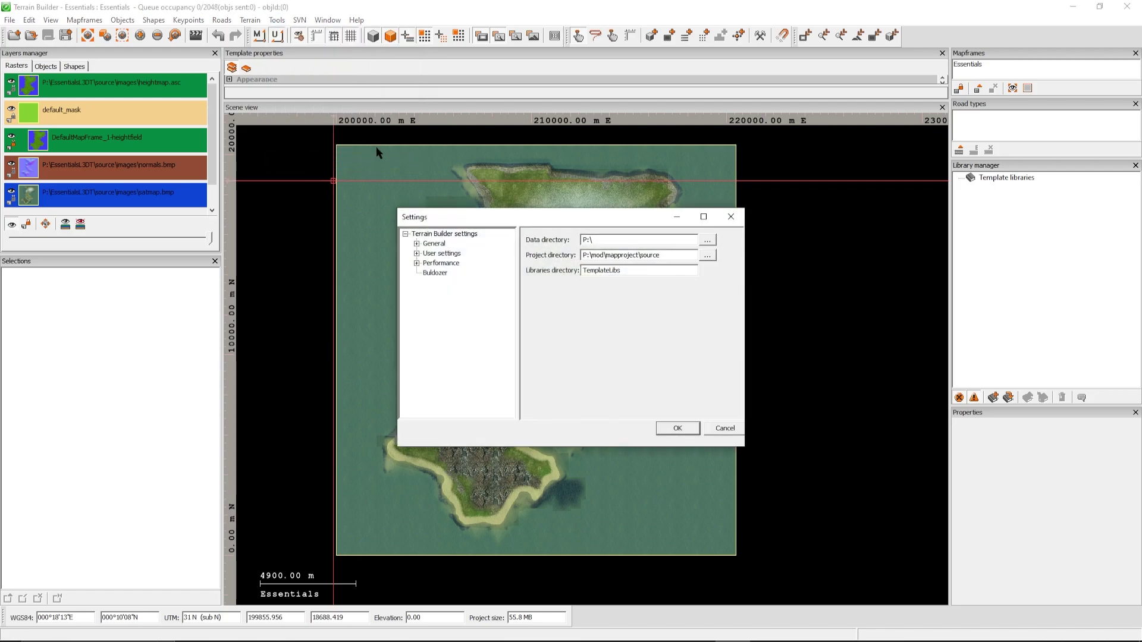
left_click(428, 275)
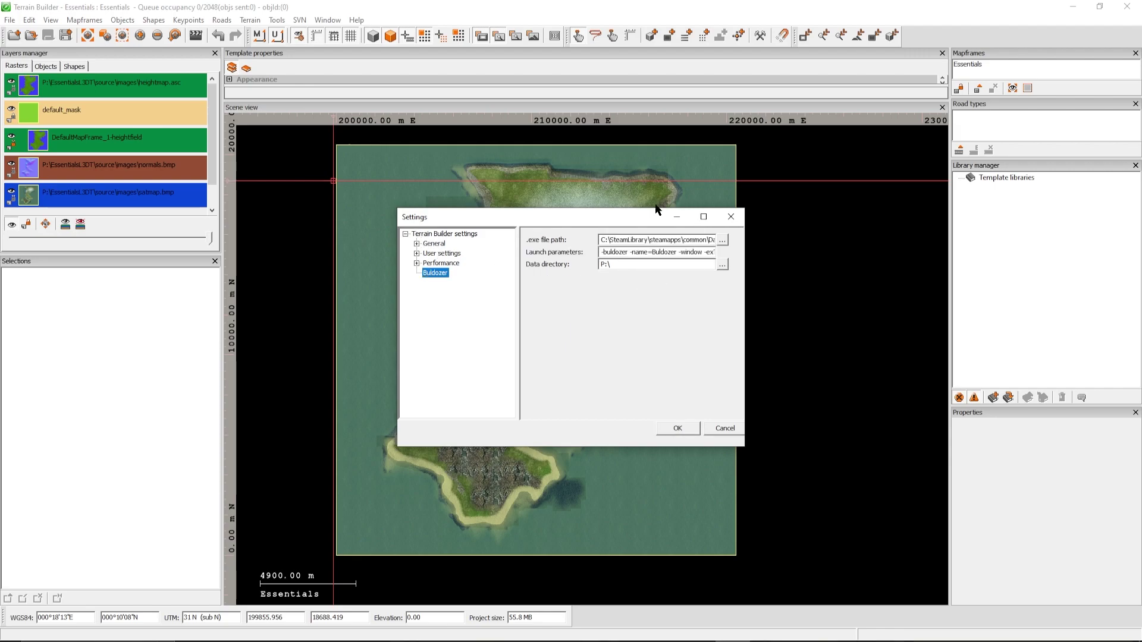
left_click_drag(744, 290, 833, 290)
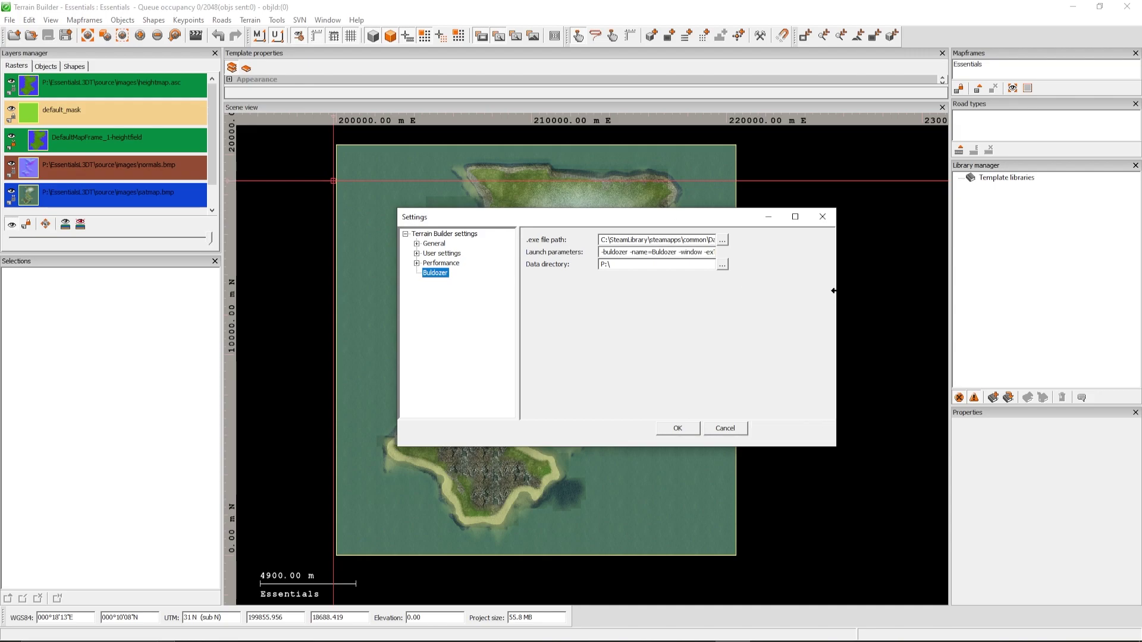
left_click_drag(666, 217, 585, 210)
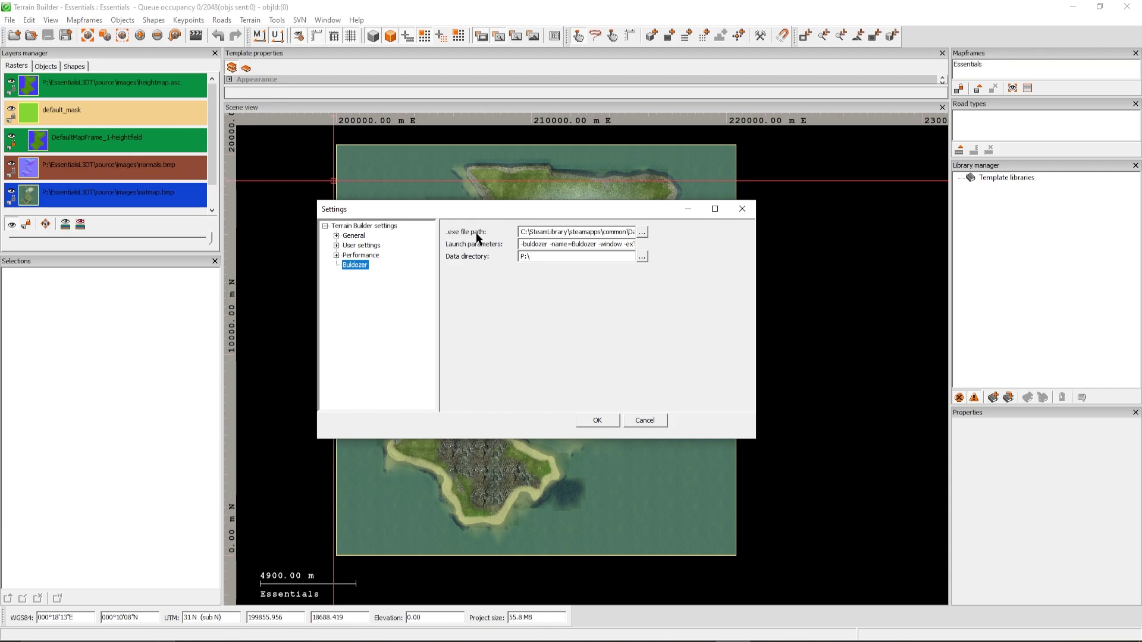
left_click(556, 232)
Switch to Notepad and separate the .exe file path, launch parameters and data directory notes with dashed lines
left_click(467, 641)
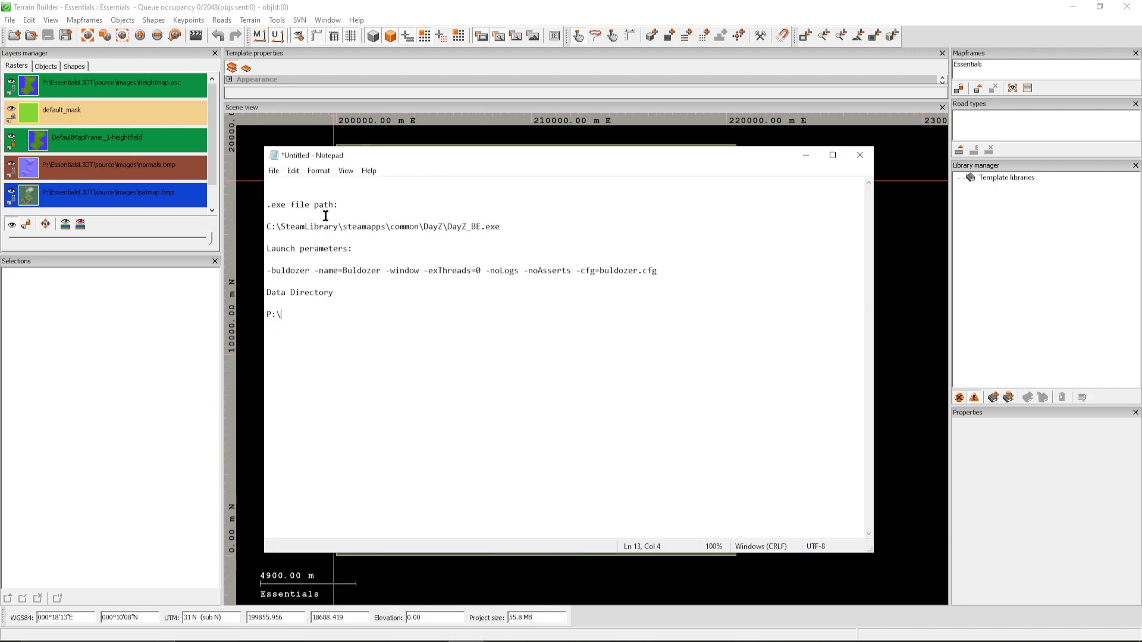
left_click(269, 205)
type("----------------")
type("-------------------------------------------------------------------")
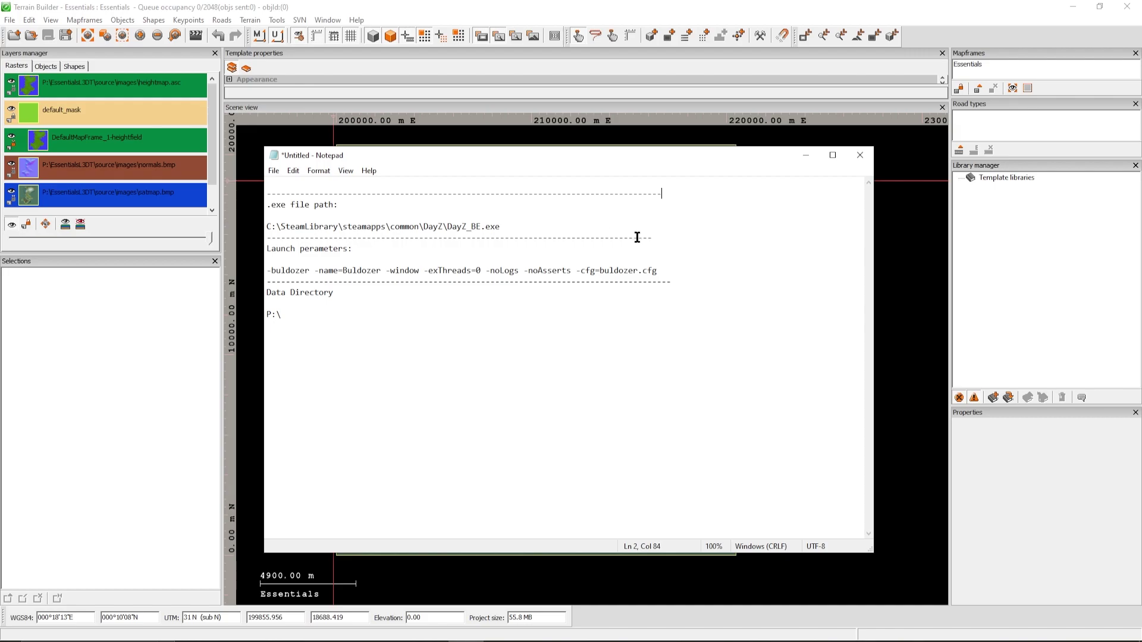
left_click(657, 239)
type("-")
Examine the Buldozer .exe file path and launch parameters in the notes, with the settings dialog in view above
left_click(472, 341)
left_click(508, 226)
left_click_drag(508, 226, 265, 226)
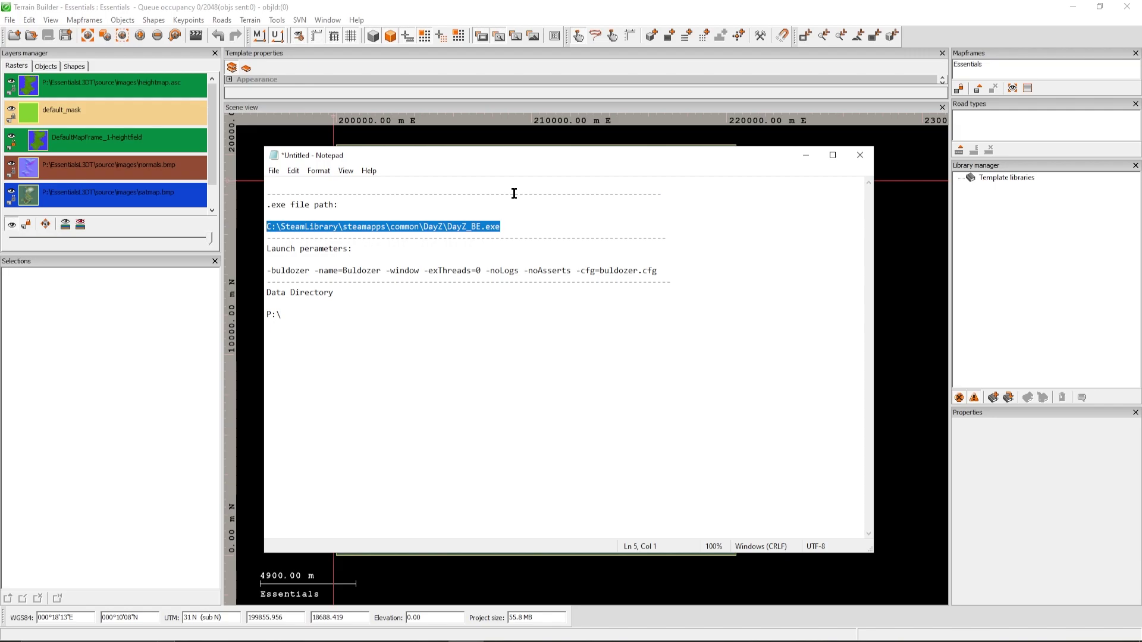
left_click_drag(504, 155, 519, 276)
left_click_drag(283, 373, 377, 373)
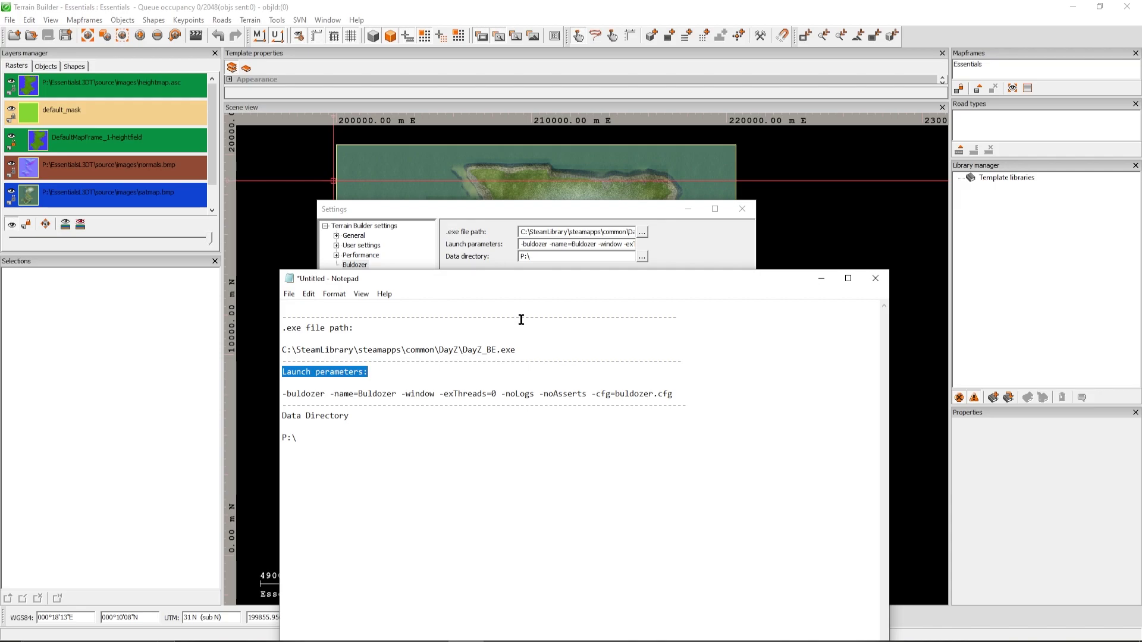
left_click(479, 304)
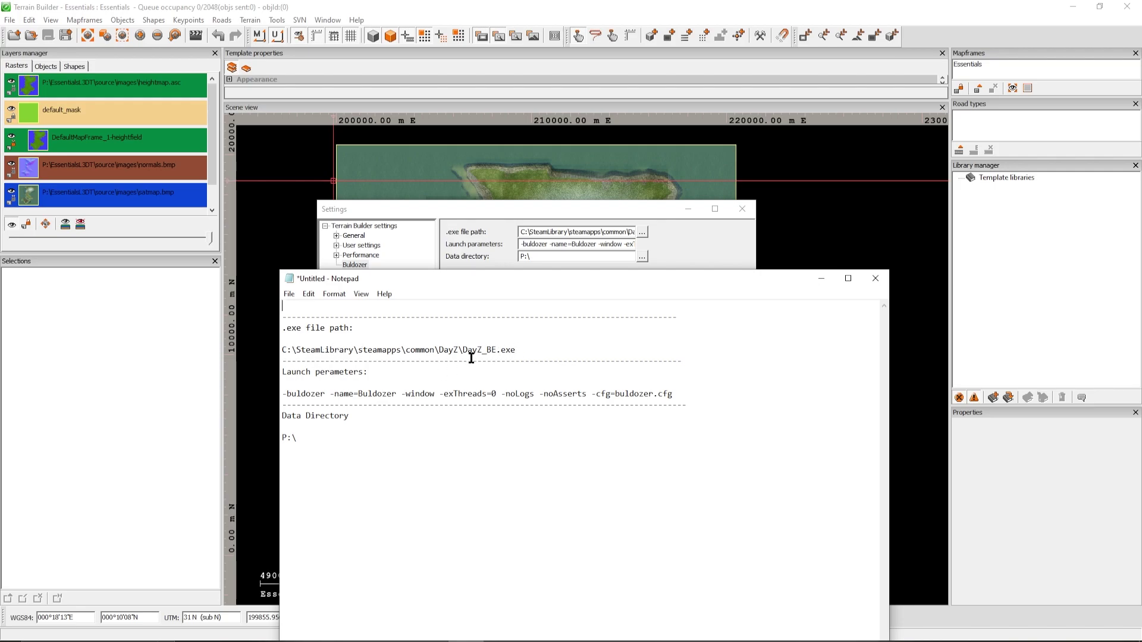
left_click_drag(463, 349, 520, 351)
left_click_drag(297, 350, 515, 351)
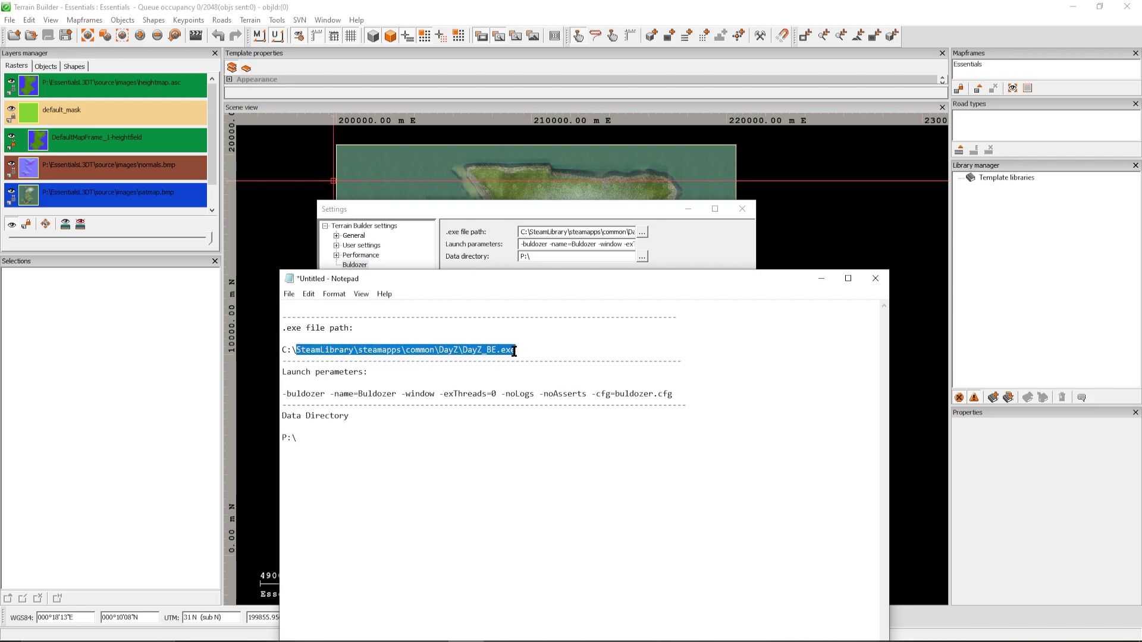
left_click(288, 350)
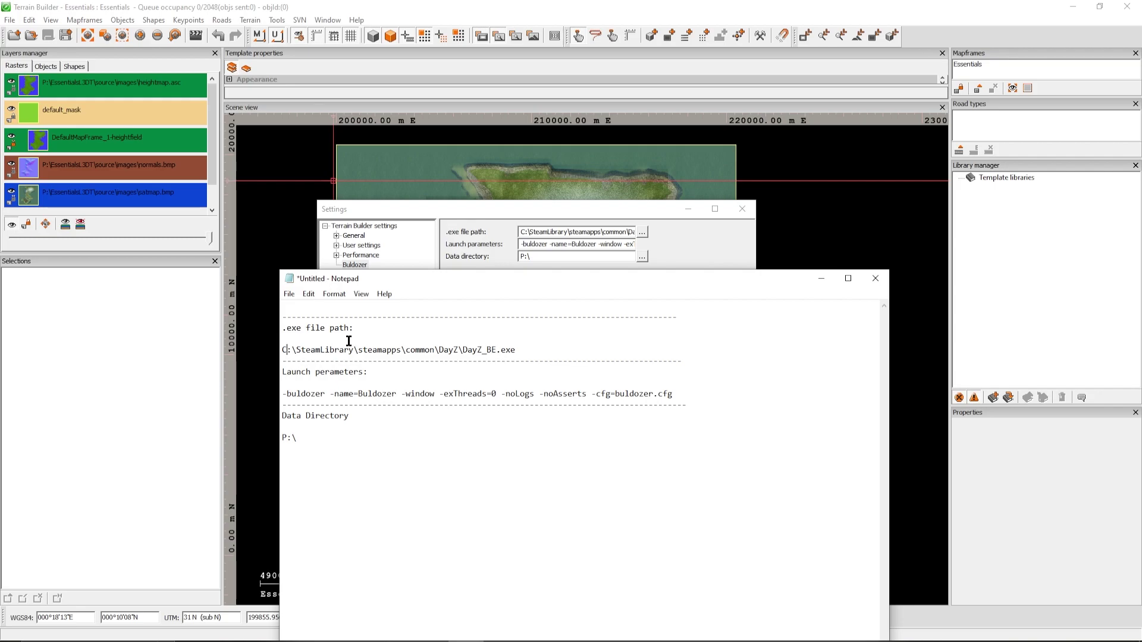
left_click_drag(296, 351, 522, 350)
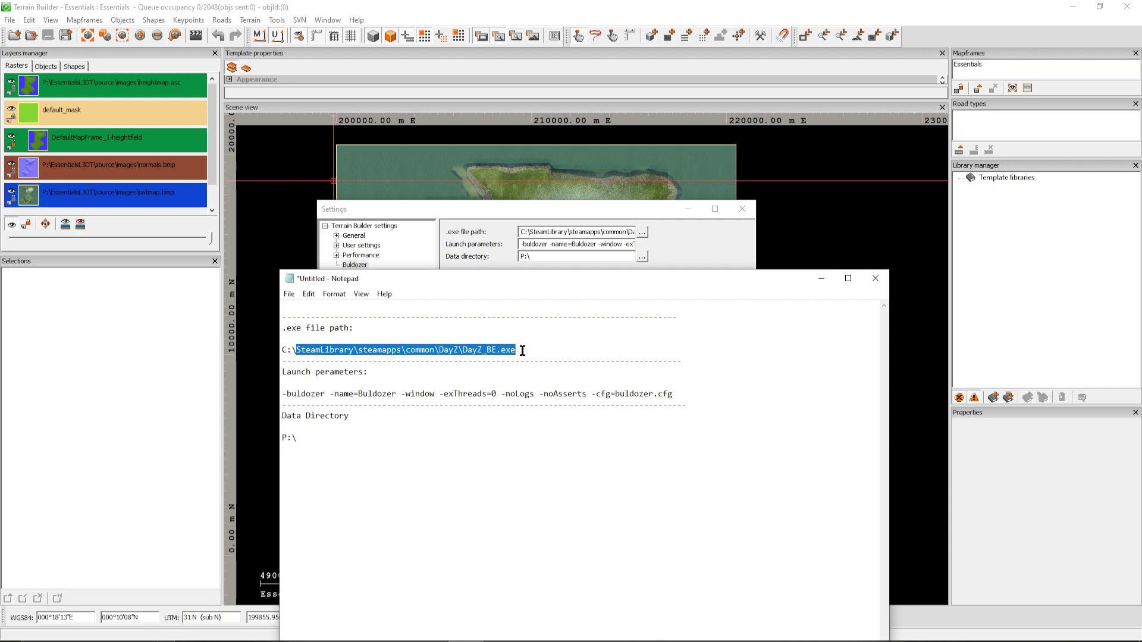
left_click(543, 340)
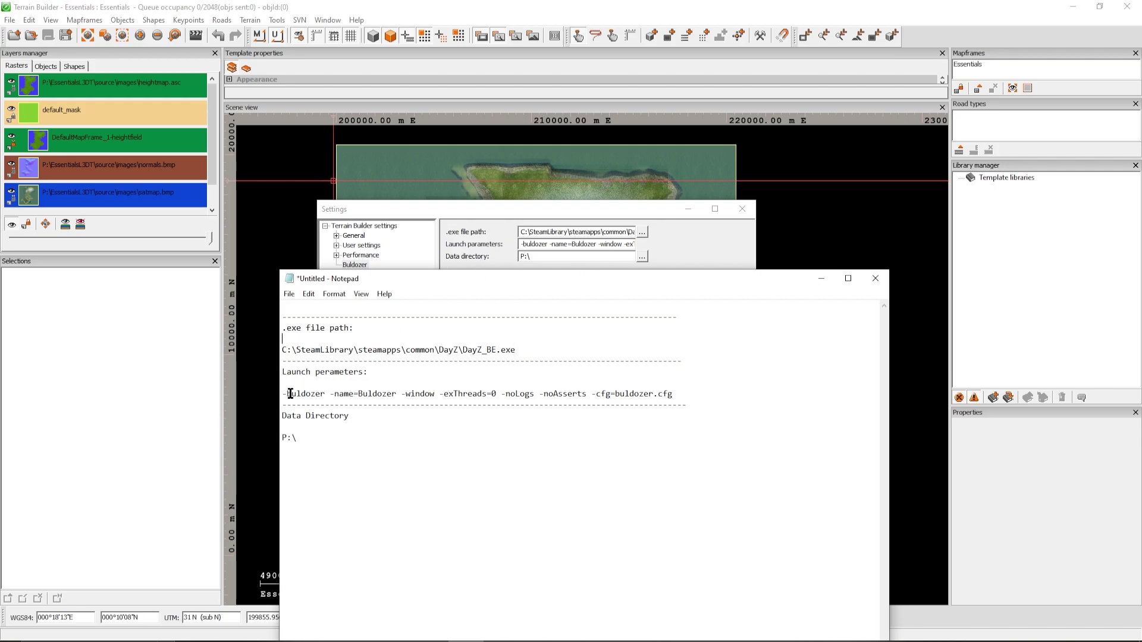
left_click_drag(282, 393, 680, 393)
left_click(717, 378)
Save the notes as a text document named Buldozer in Downloads, and put away the notes and the settings dialog
left_click(289, 295)
left_click(289, 294)
left_click(289, 295)
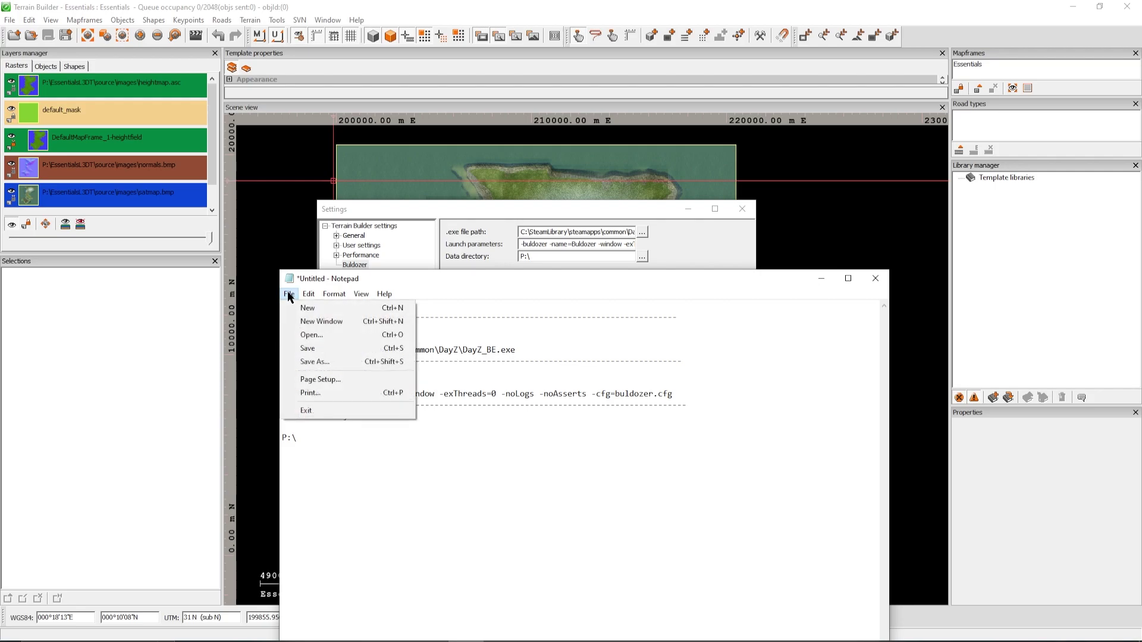
left_click(333, 363)
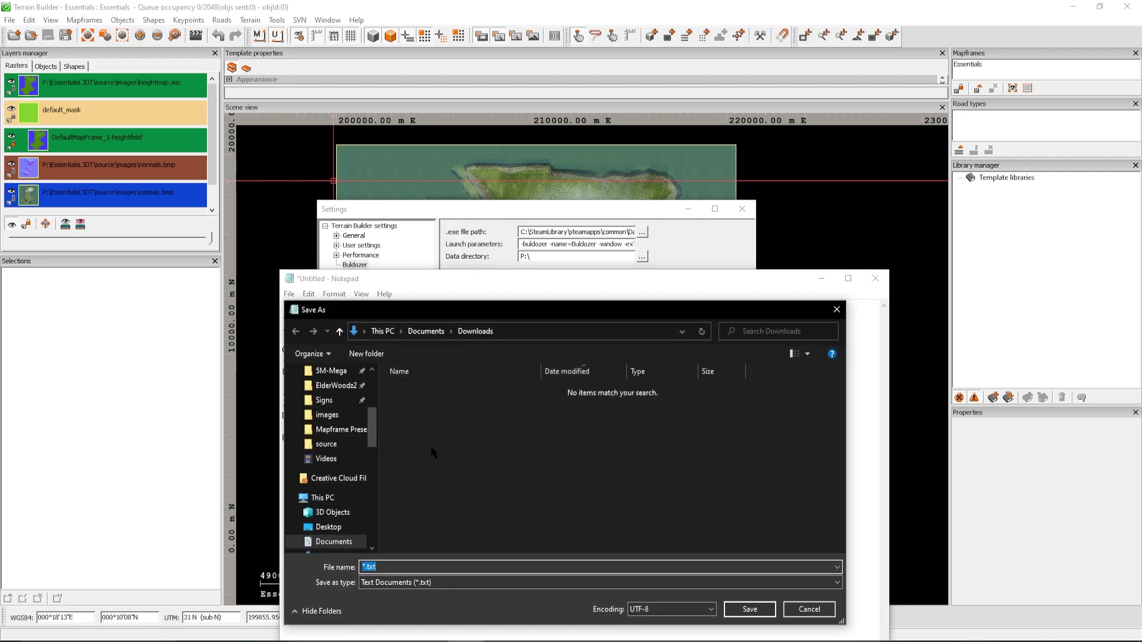
type("Buldozer")
left_click(749, 608)
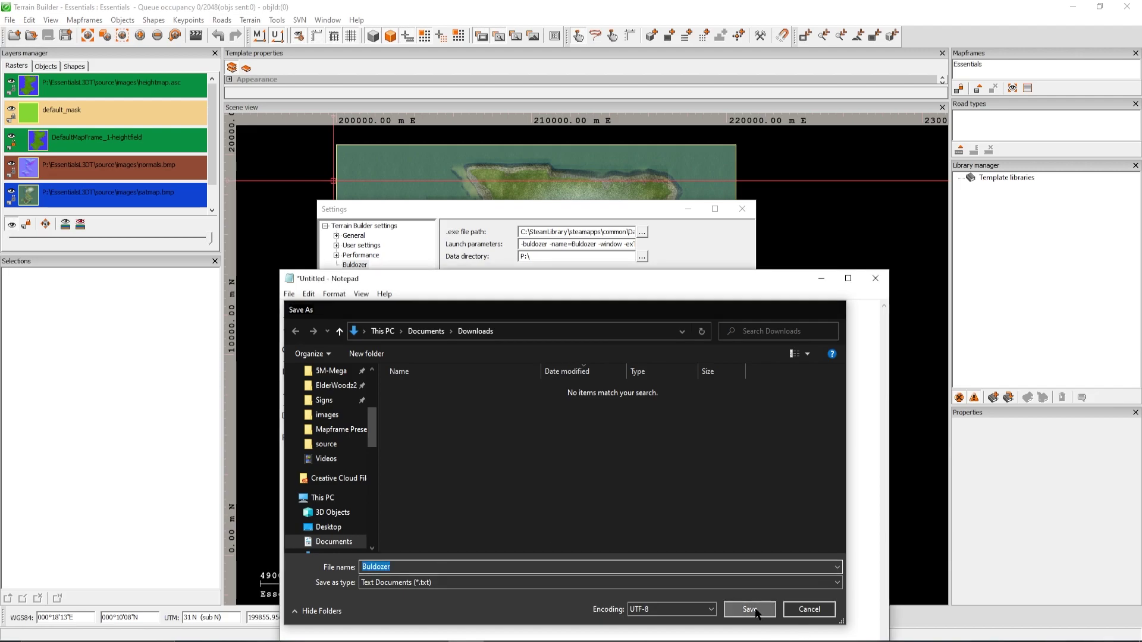
left_click(825, 282)
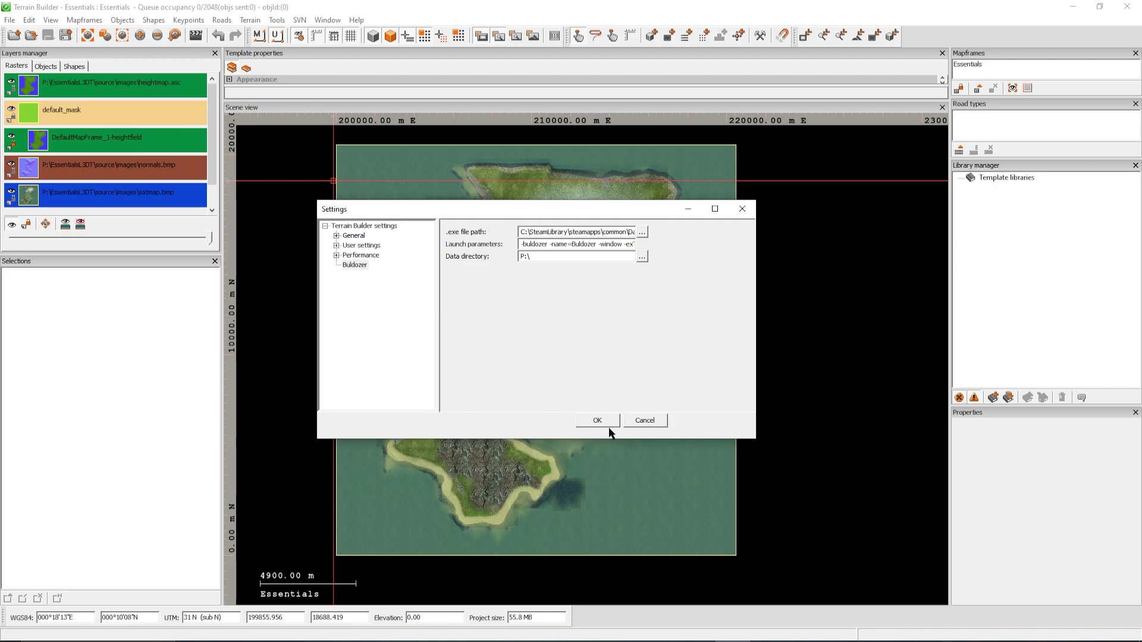
left_click(743, 209)
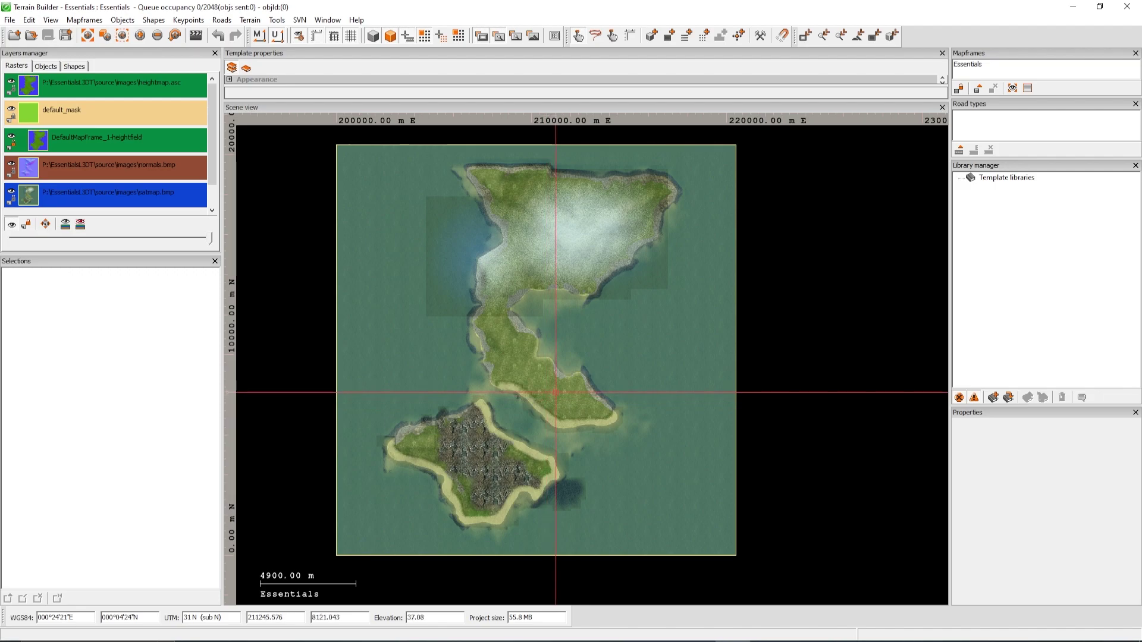
Connect to Buldozer from a close-up spot on the main island's southern grassland and switch to its preview window
scroll(556, 395, "up", 5)
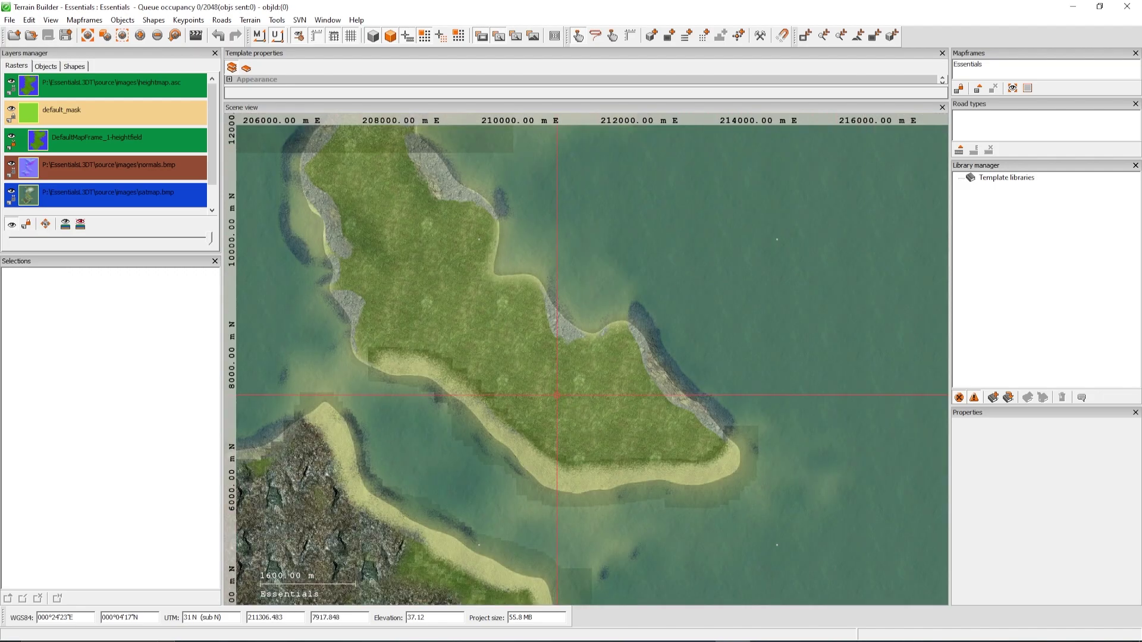
scroll(556, 395, "up", 7)
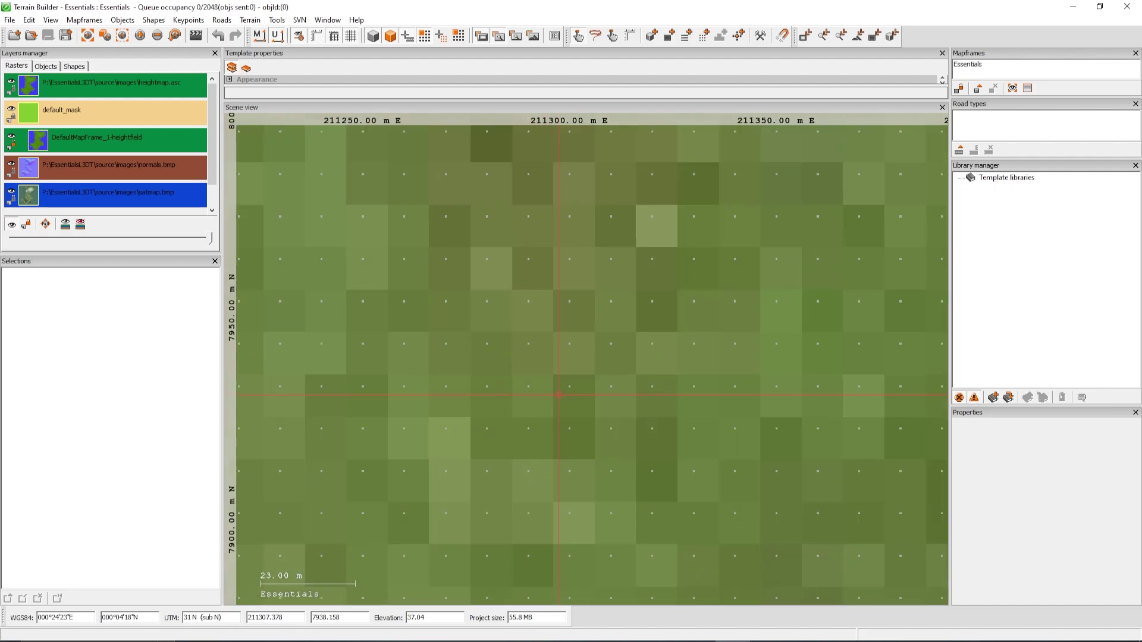
scroll(552, 385, "up", 1)
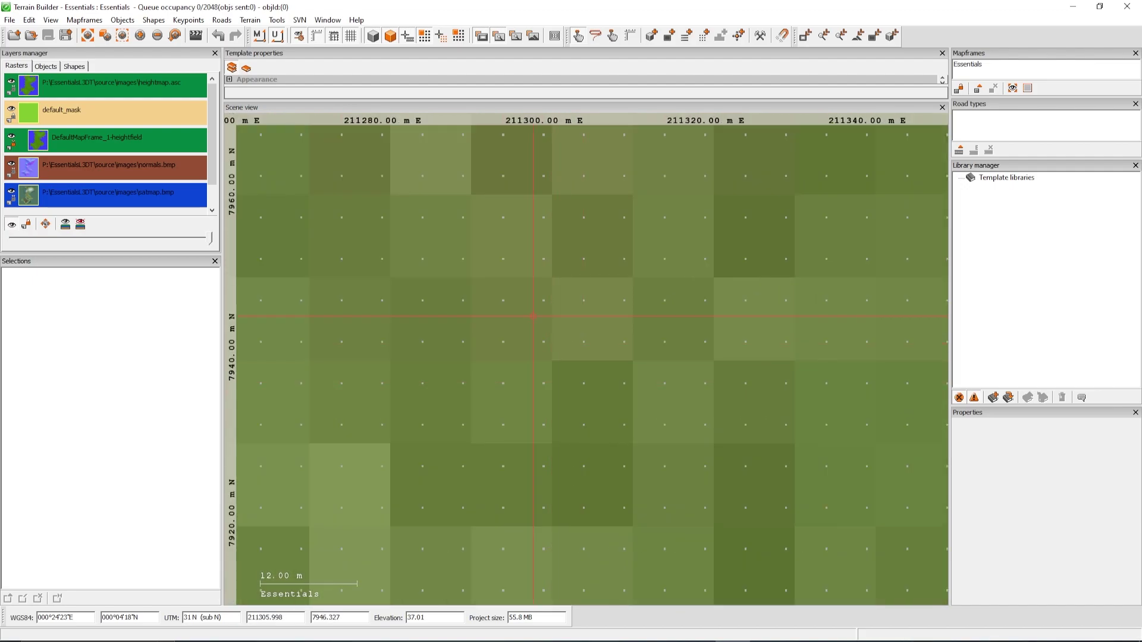
left_click(197, 36)
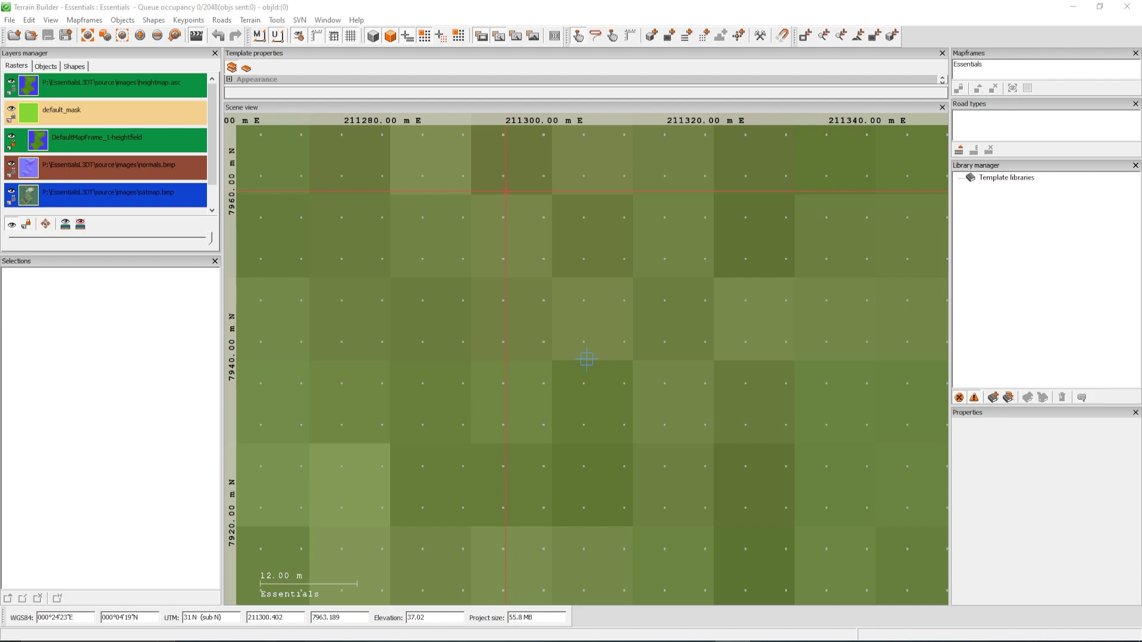
key("alt+Tab")
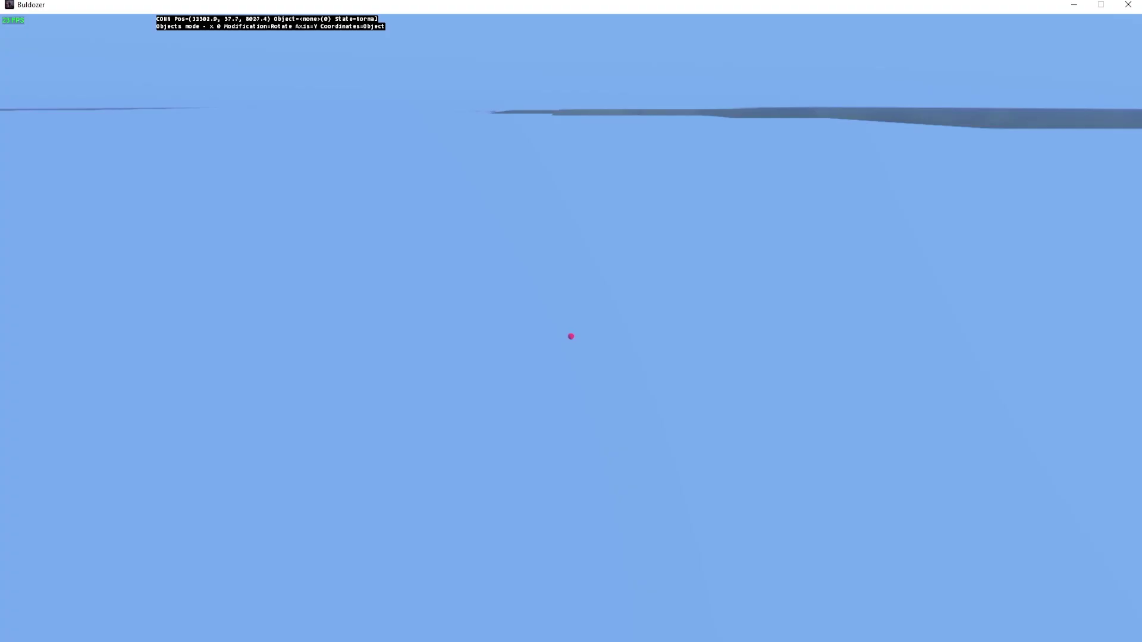
Move the Buldozer camera forward and sideways to examine the terrain
key("w")
key("w")
key("d")
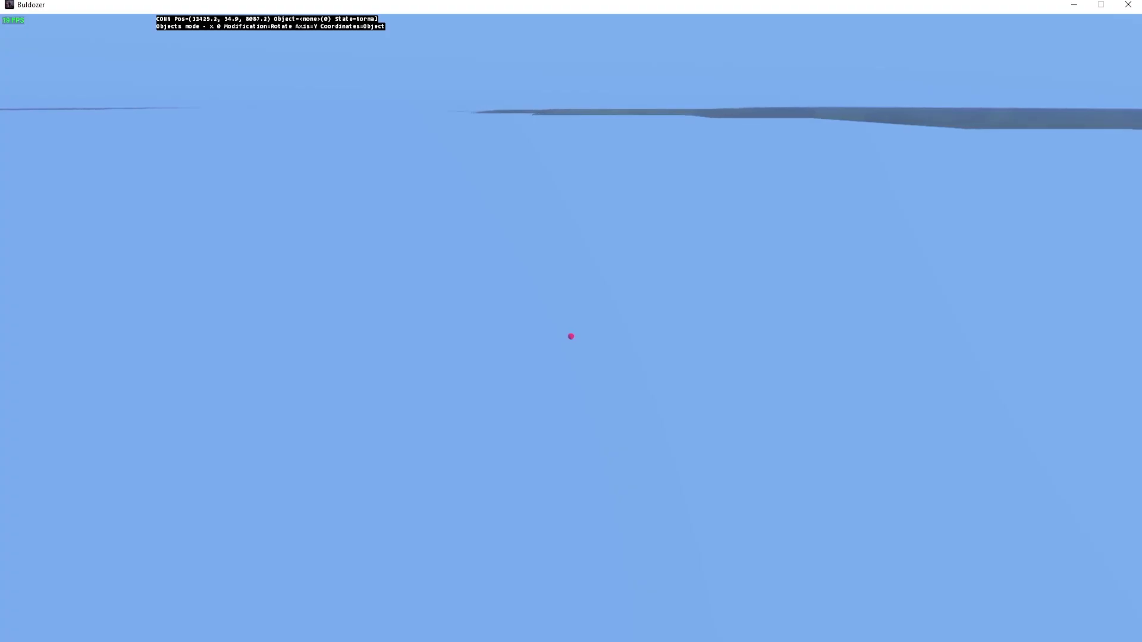
Fly the Buldozer camera sideways to the water's edge and turn around to examine how ground and water are rendered
key("d")
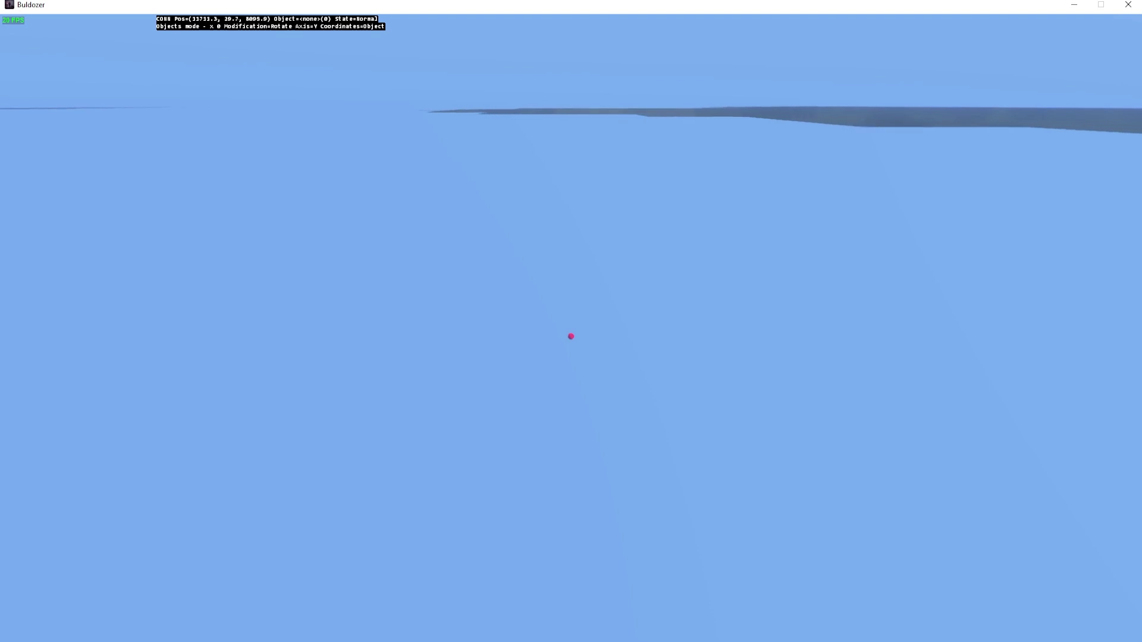
key("d")
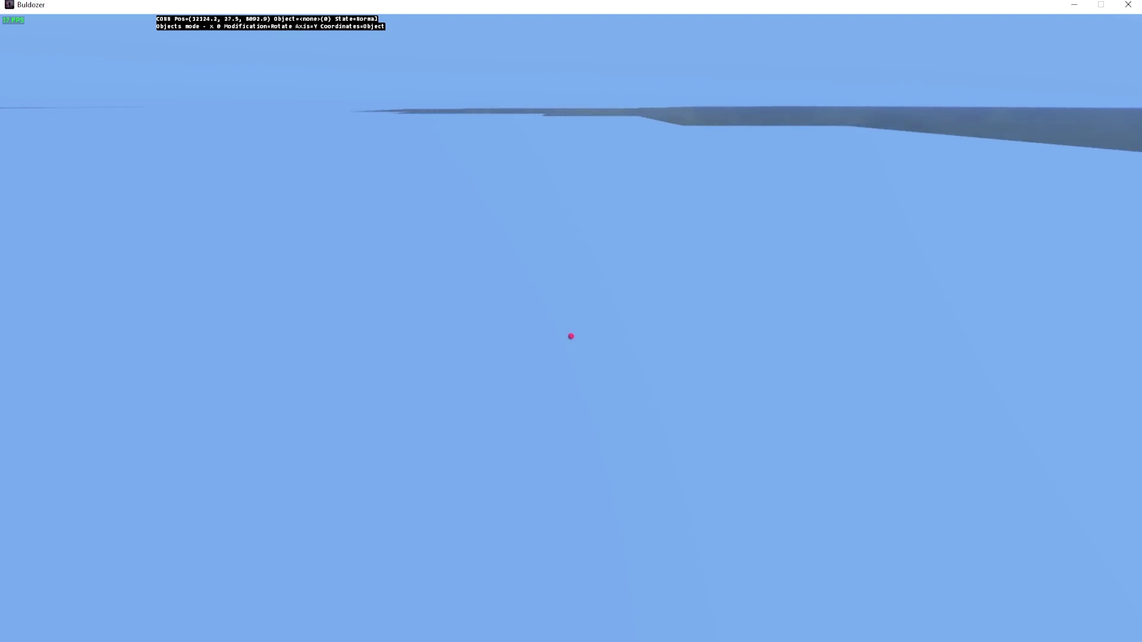
key("d")
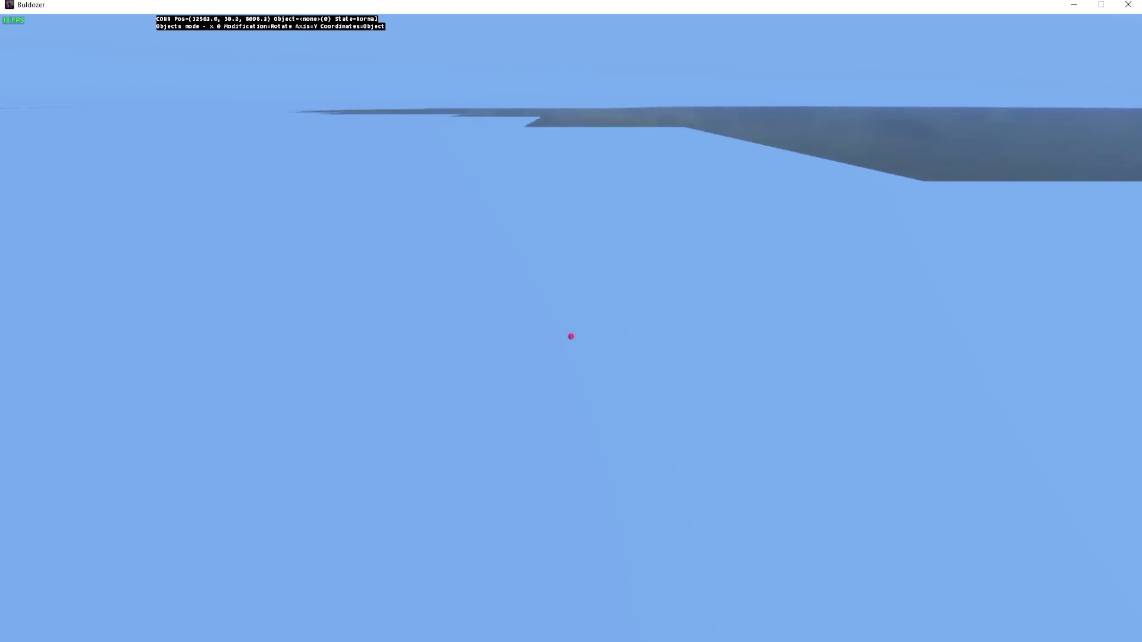
key("d")
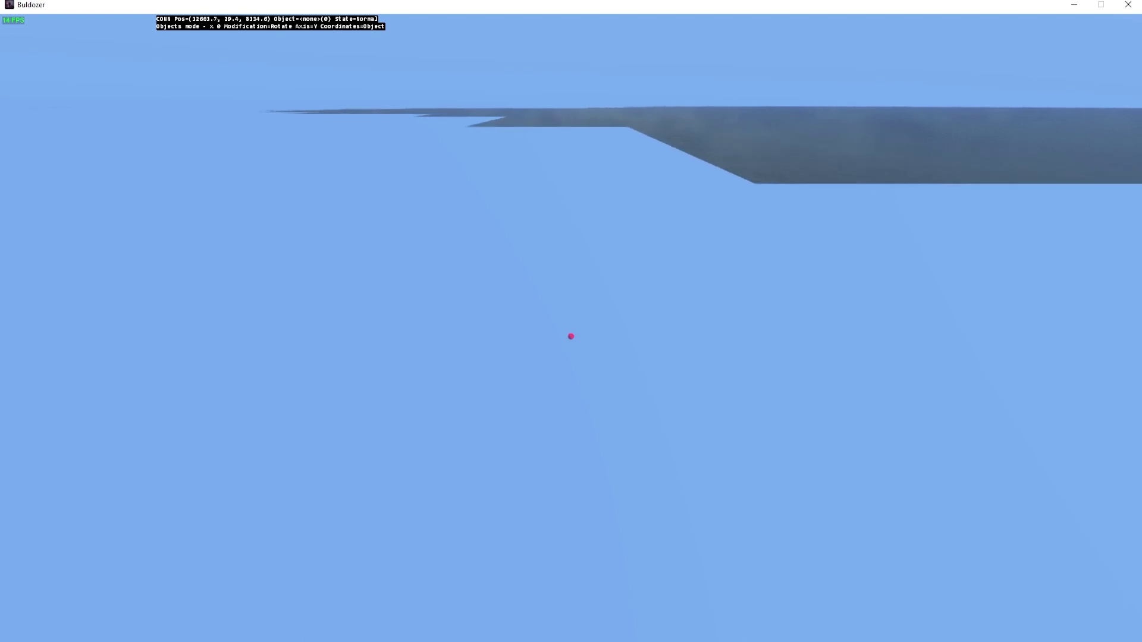
key("w")
key("w")
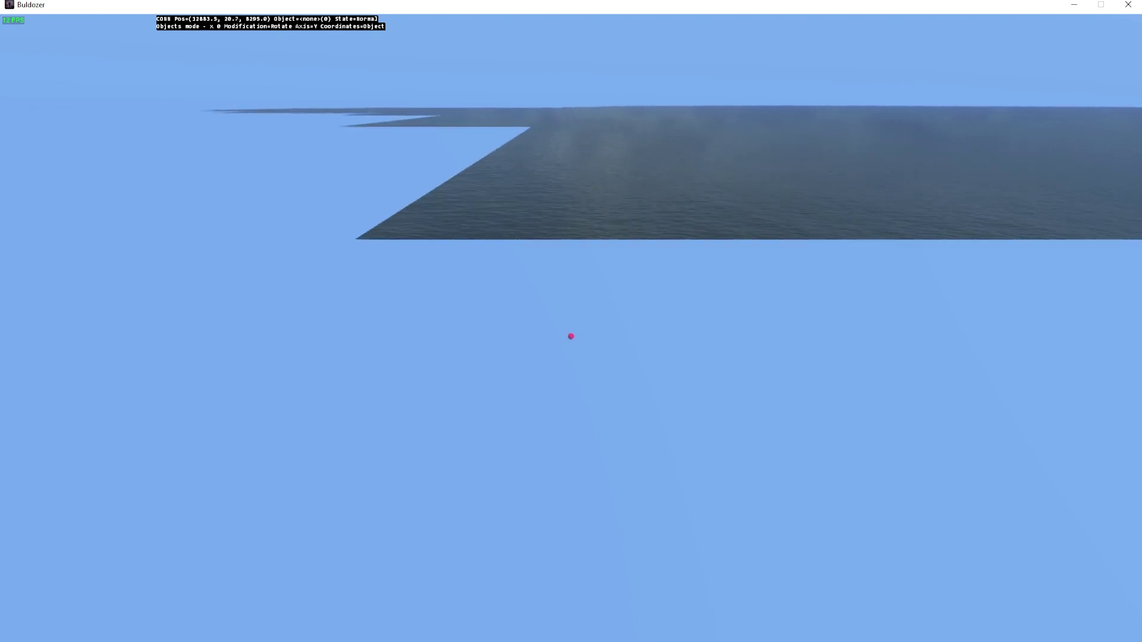
key("x")
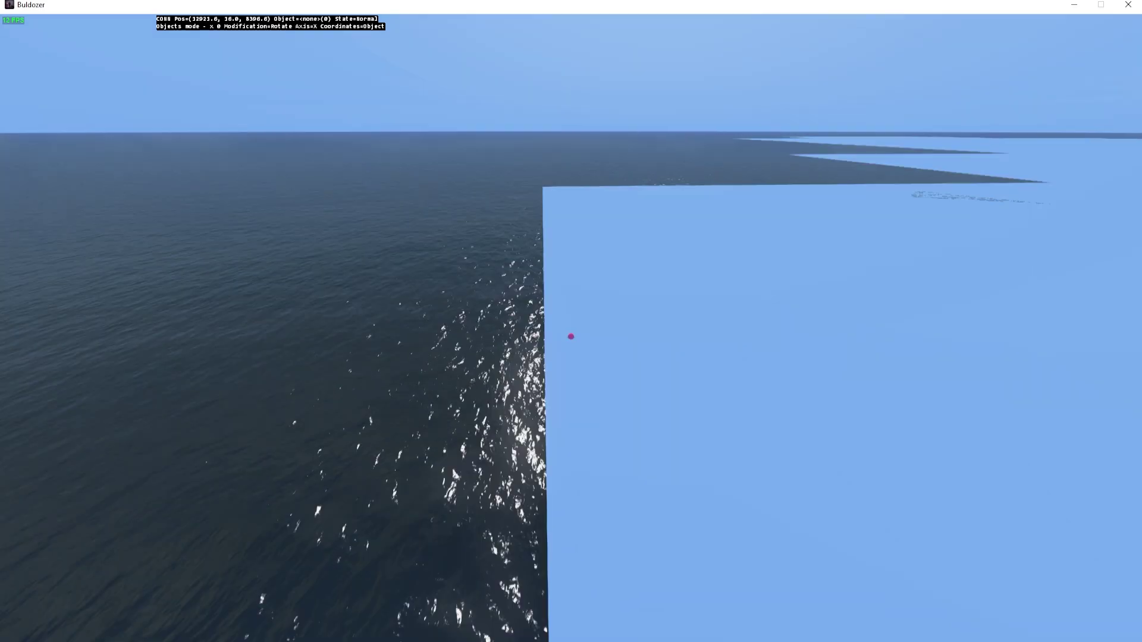
key("y")
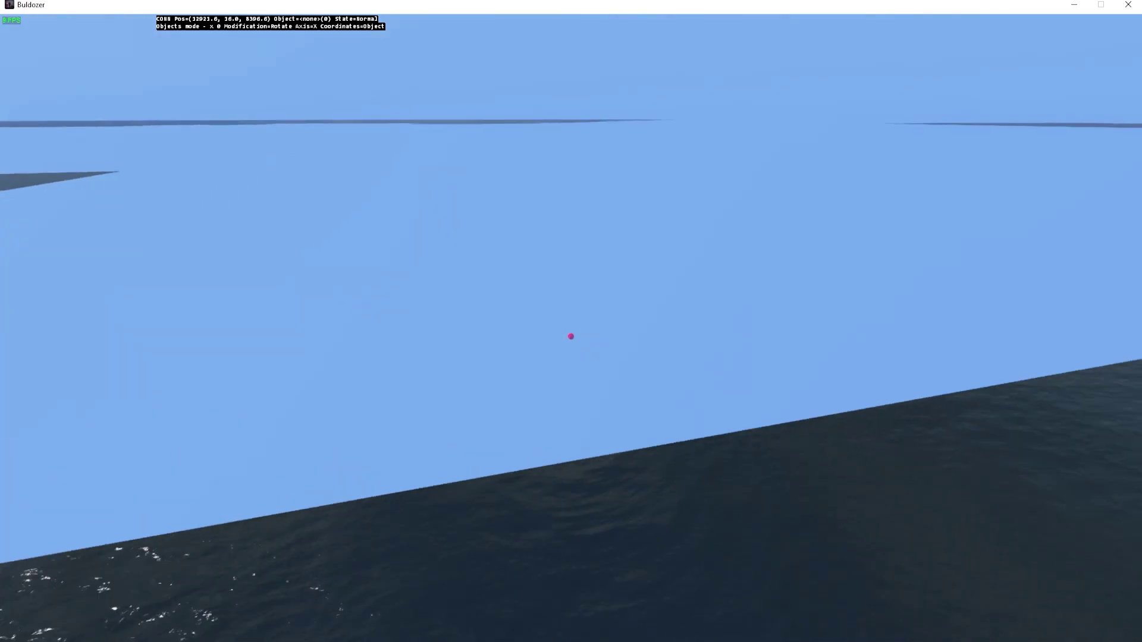
key("w")
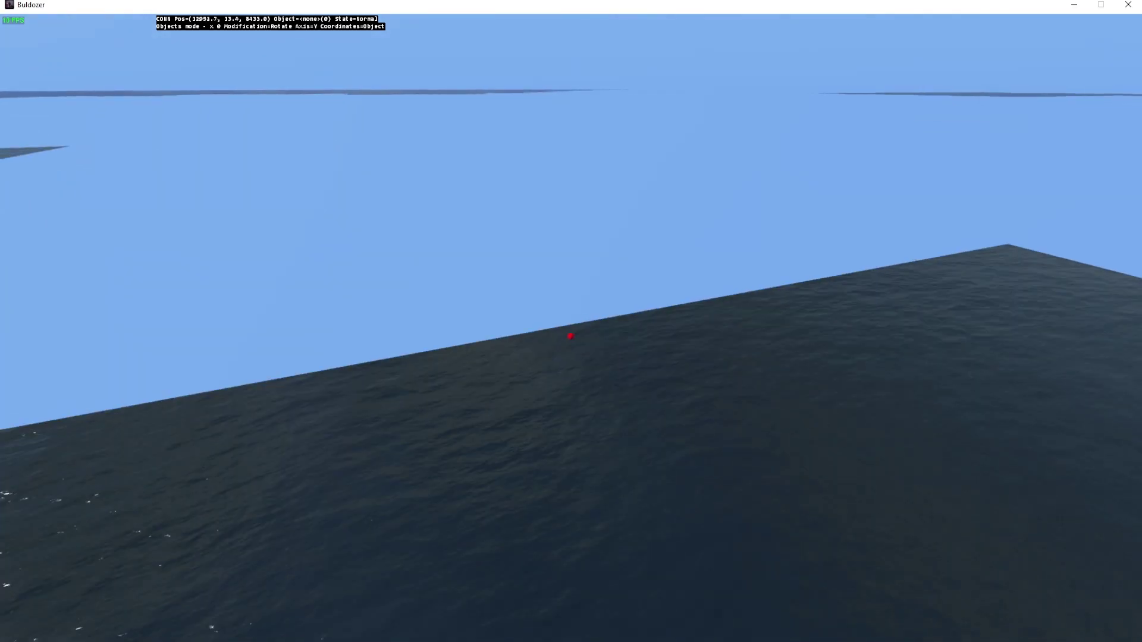
key("y")
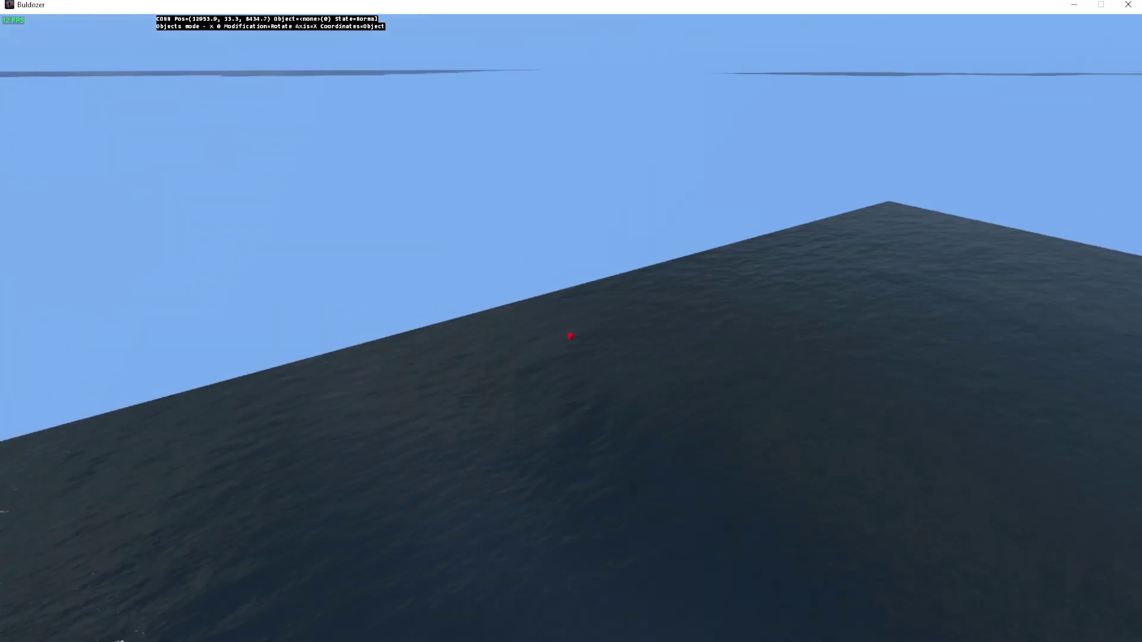
key("a")
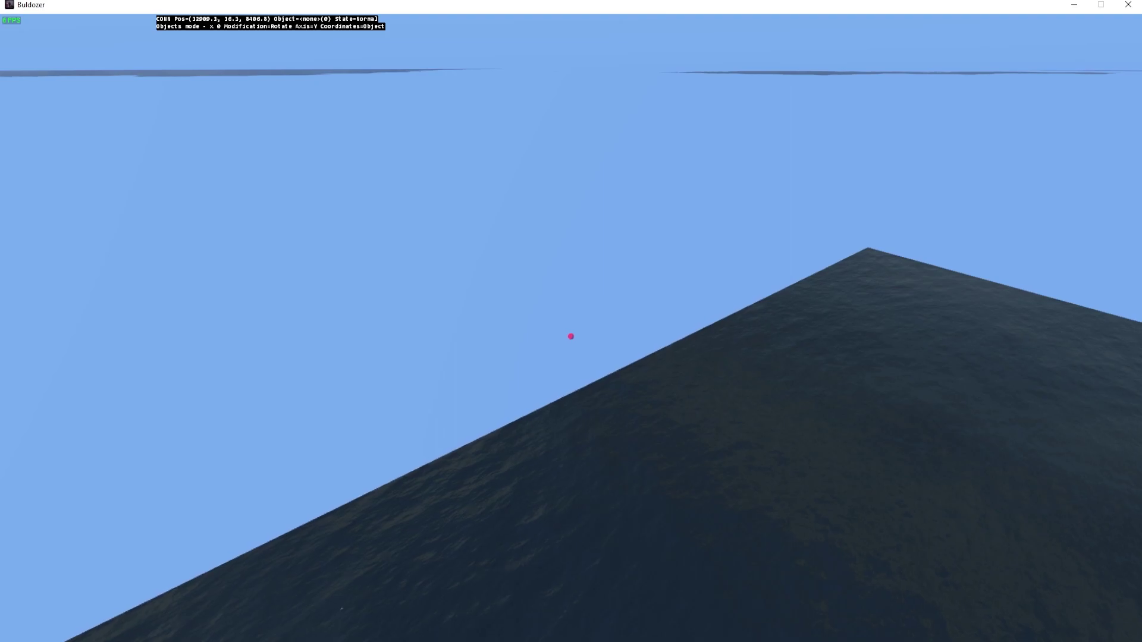
Exit the Buldozer preview and dismiss the closed-connection notice in Terrain Builder
key("Escape")
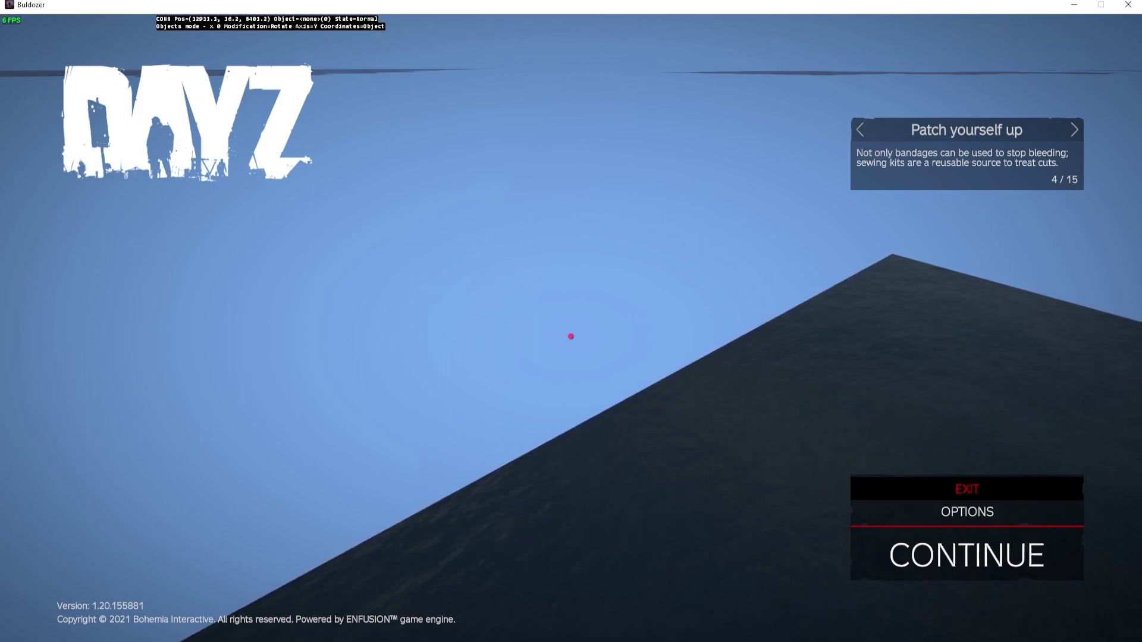
left_click(967, 489)
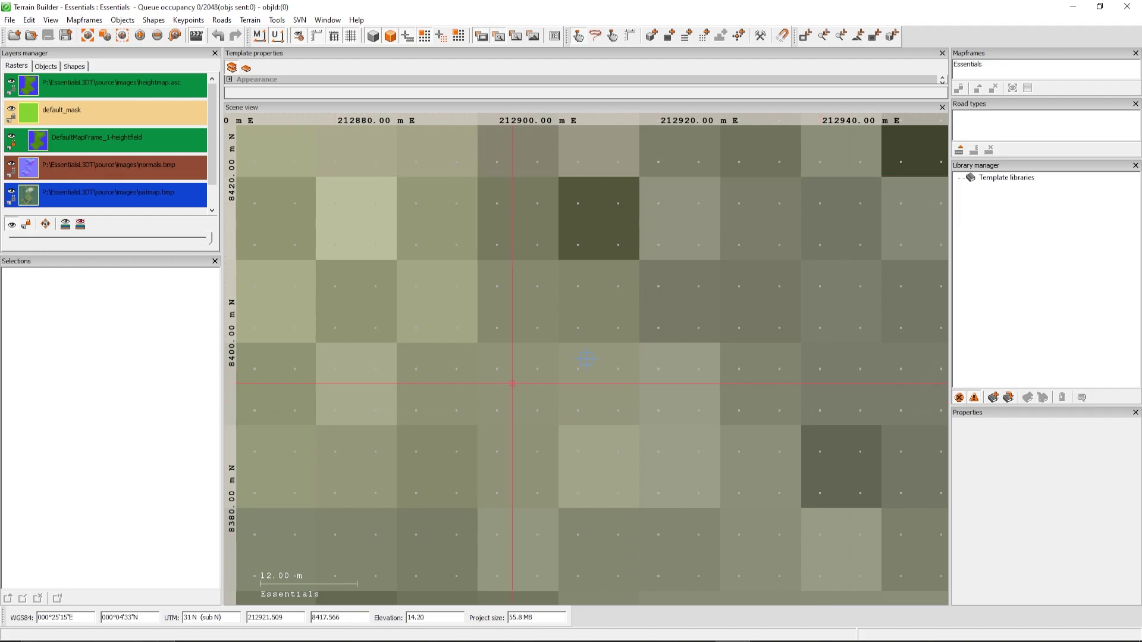
key("alt+Tab")
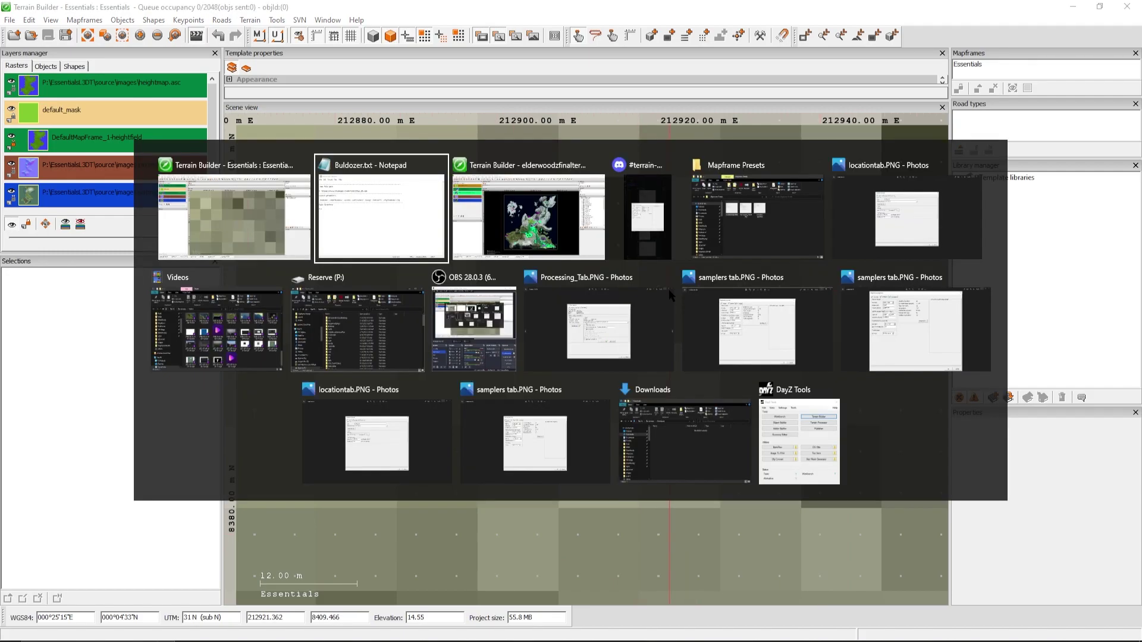
left_click(87, 374)
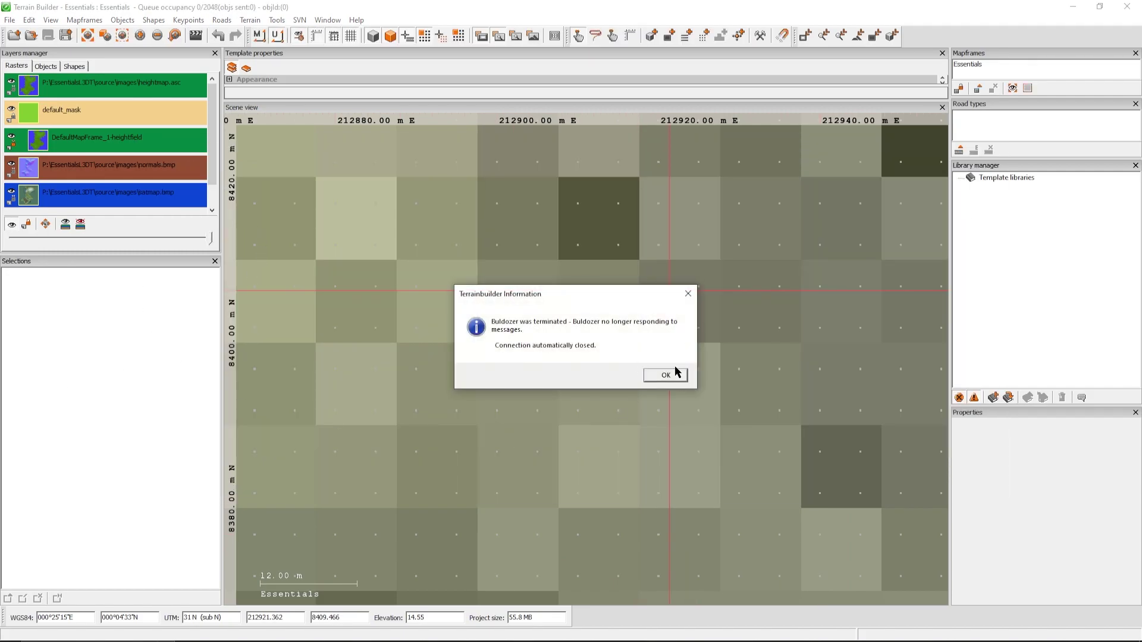
left_click(667, 374)
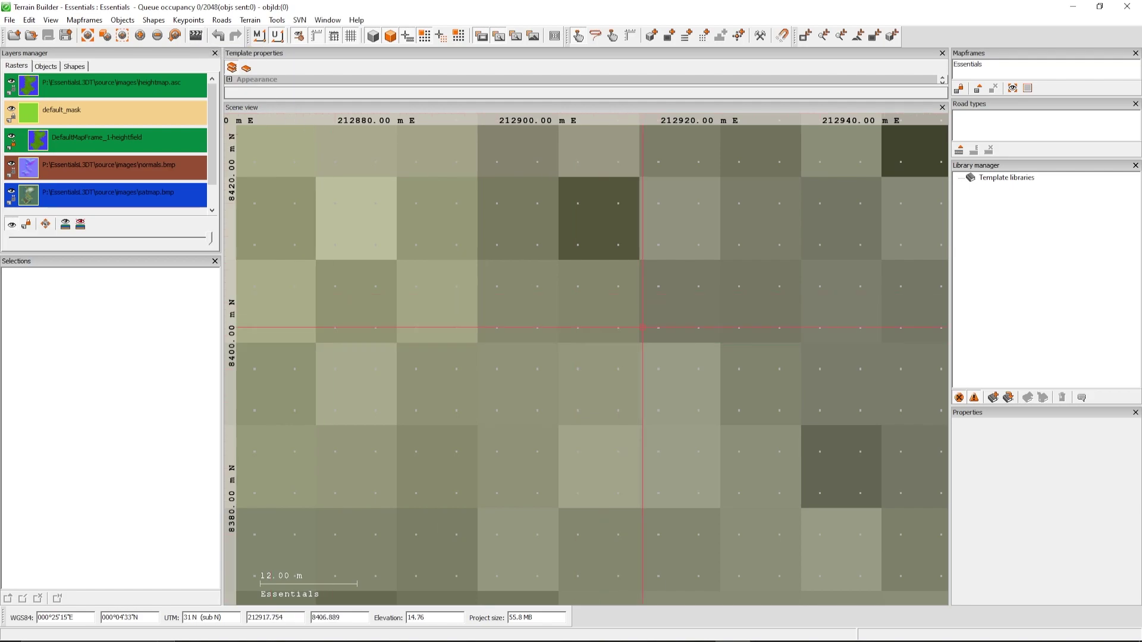
Set the Essentials mapframe to export satellite texture, normal map and surface mask with 5 materials per cell, non-ASCII RVMATs and .paa conversion
scroll(613, 365, "down", 2)
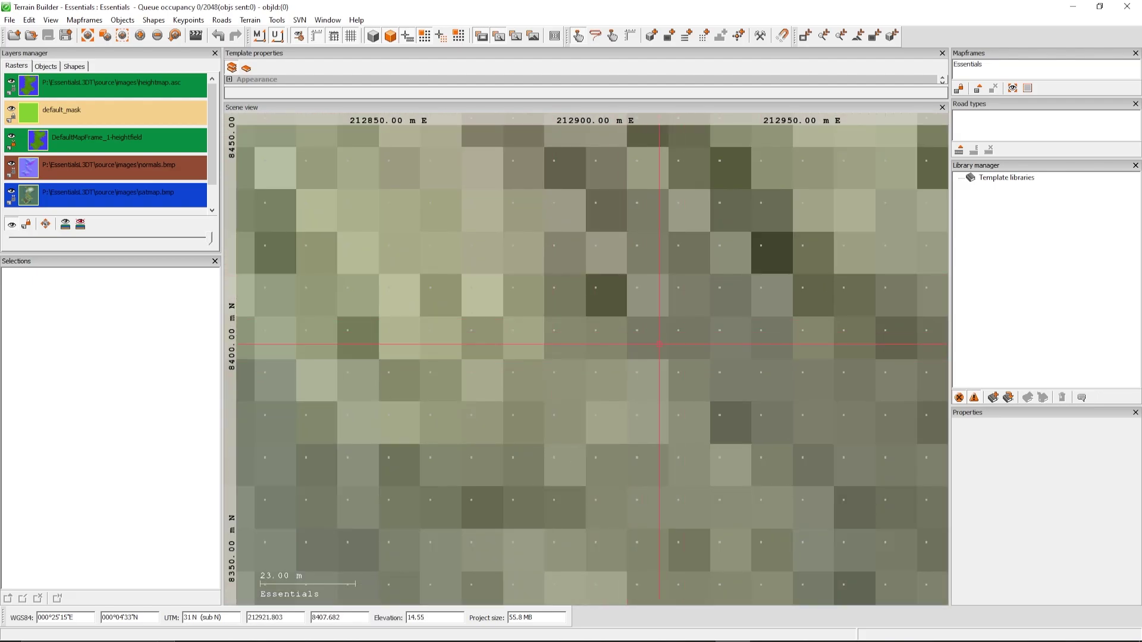
left_click(970, 66)
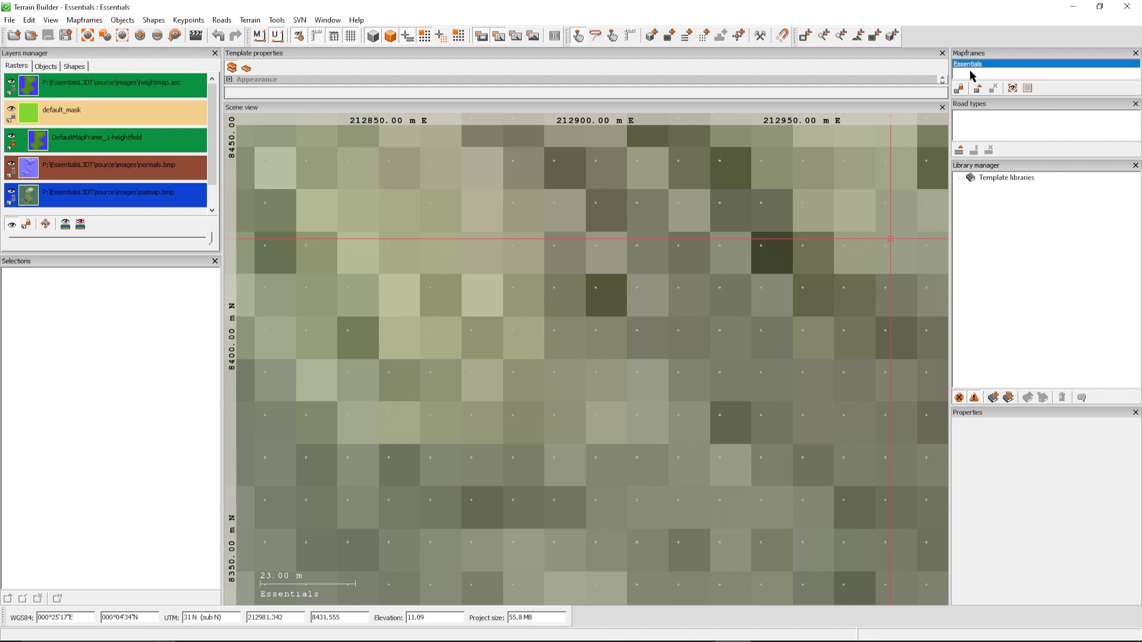
double_click(970, 66)
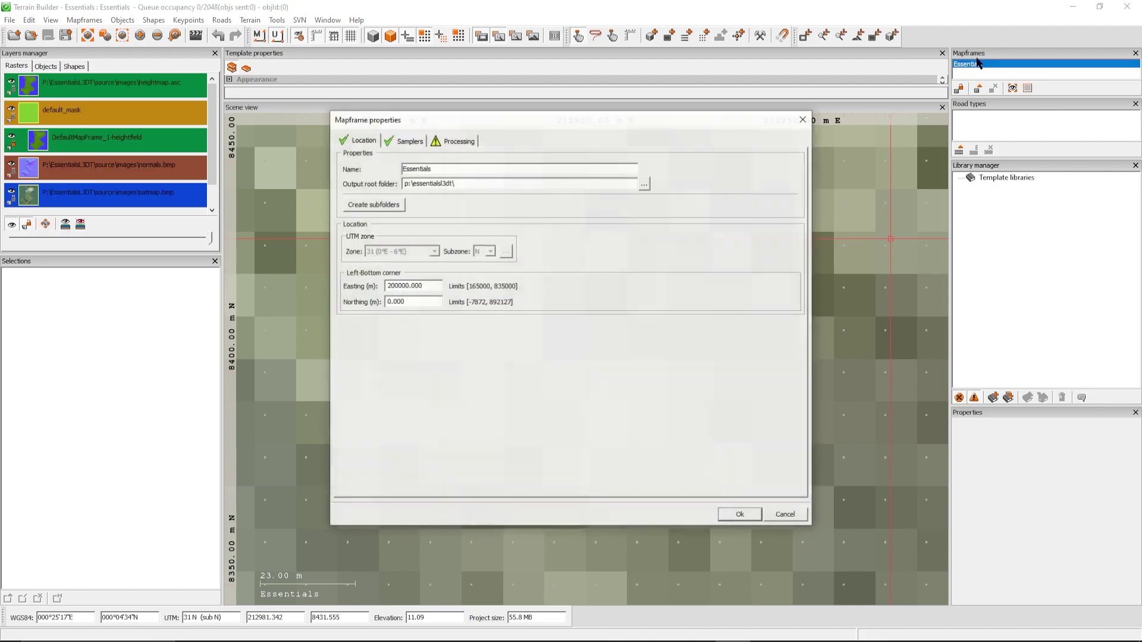
left_click(454, 143)
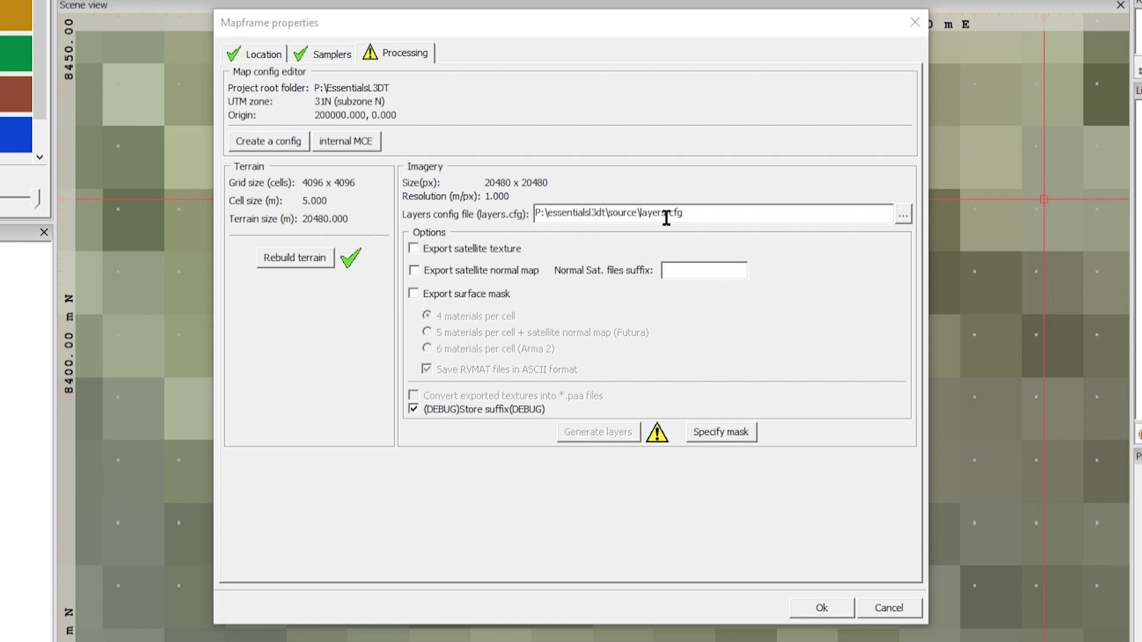
left_click(413, 248)
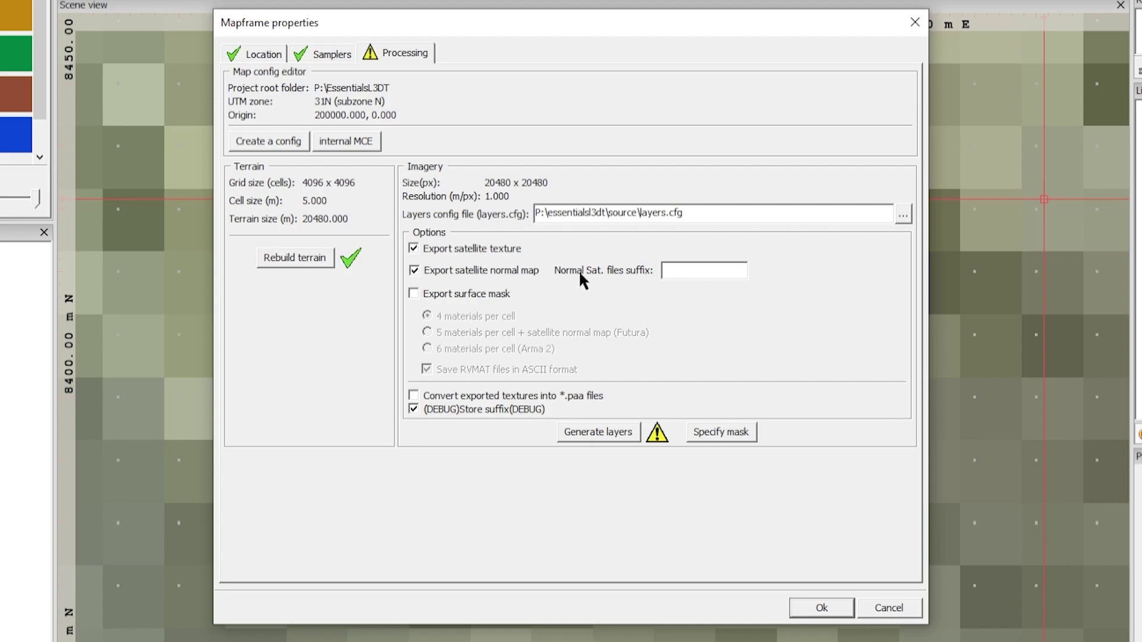
left_click(412, 292)
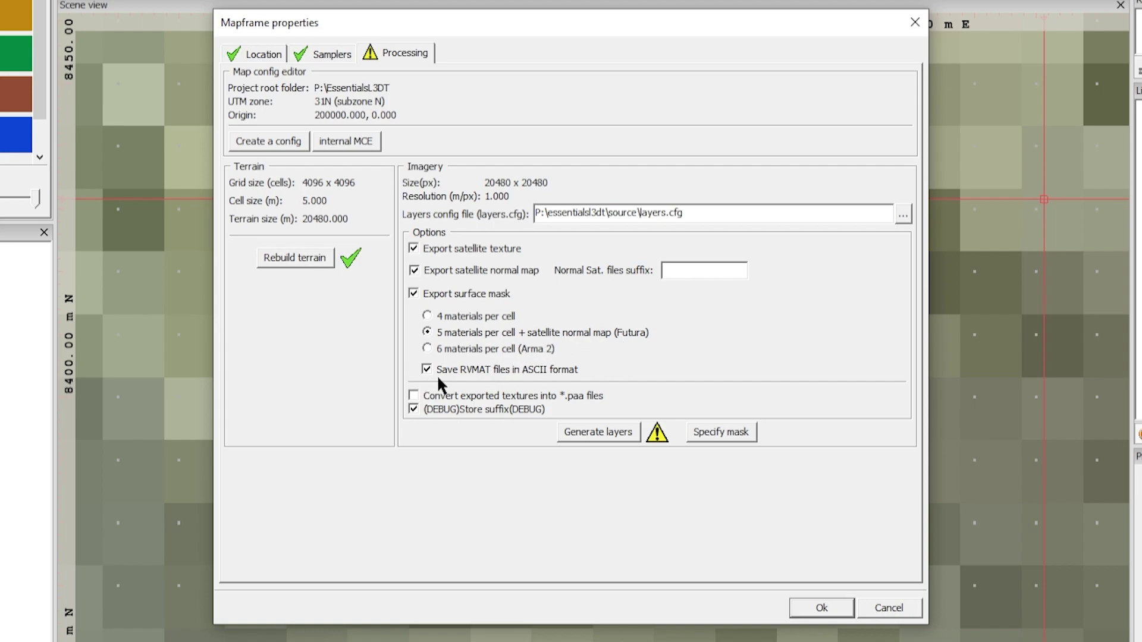
left_click(413, 396)
Generate the Essentials mapframe's layers, accept its properties and save the project
left_click(595, 432)
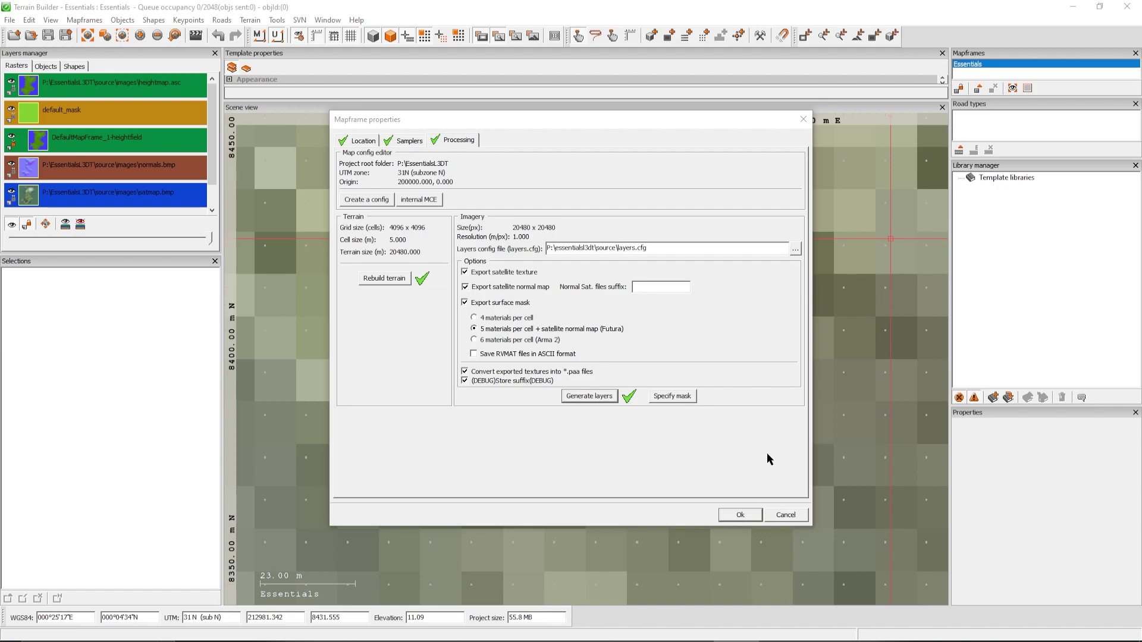
left_click(741, 516)
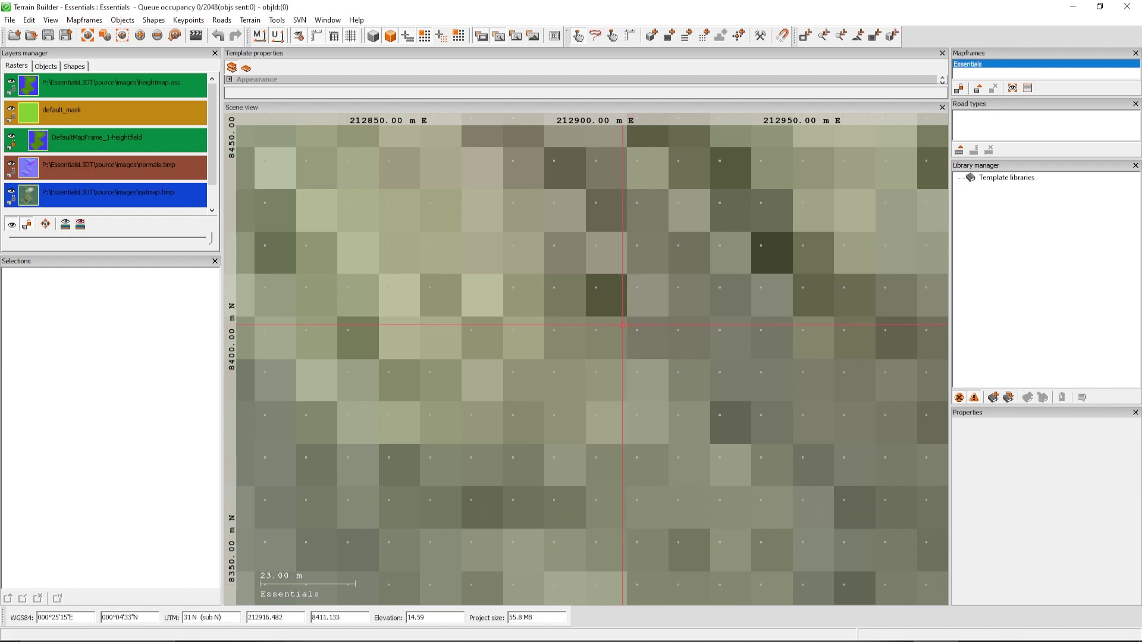
left_click(49, 40)
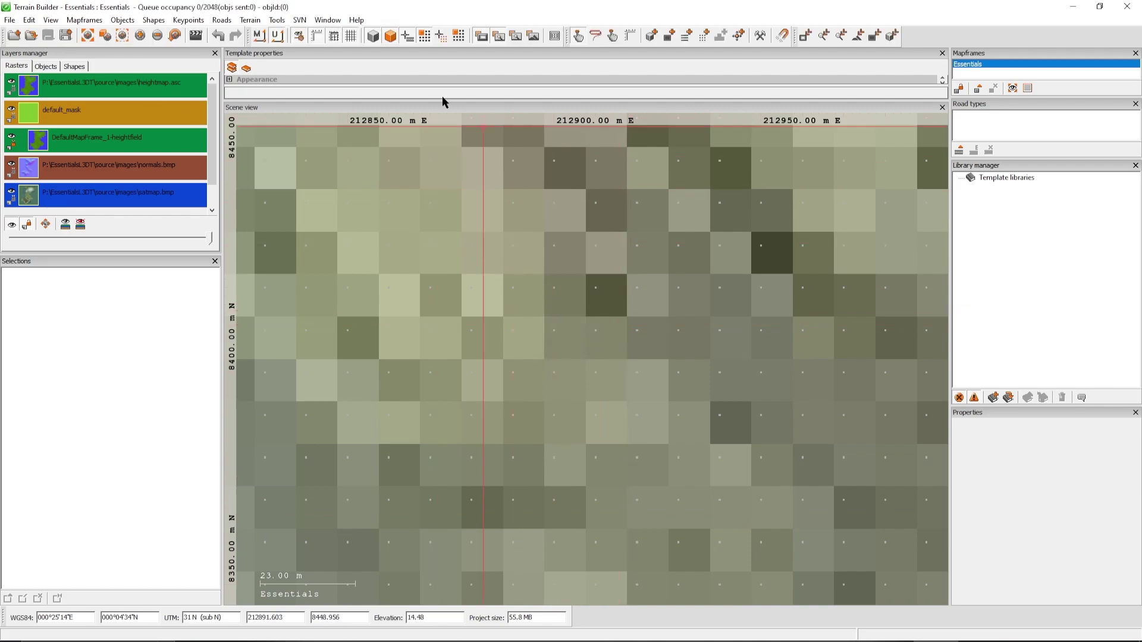
Reconnect to Buldozer and fly the camera out over the coast to examine the shoreline and shallow water
left_click(196, 36)
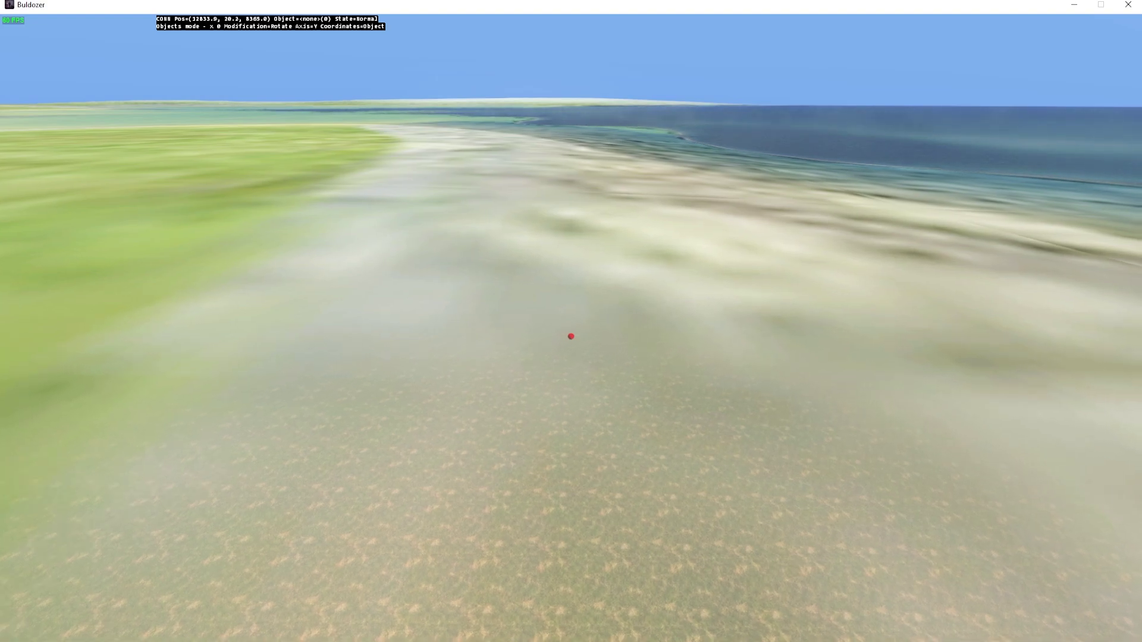
key("x")
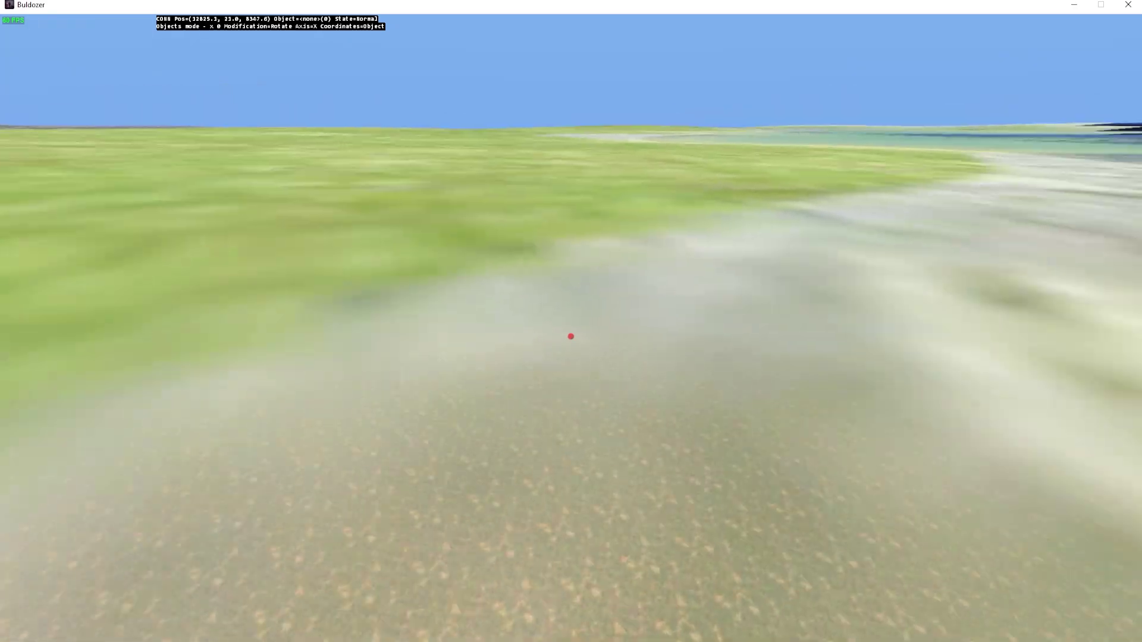
key("y")
key("w")
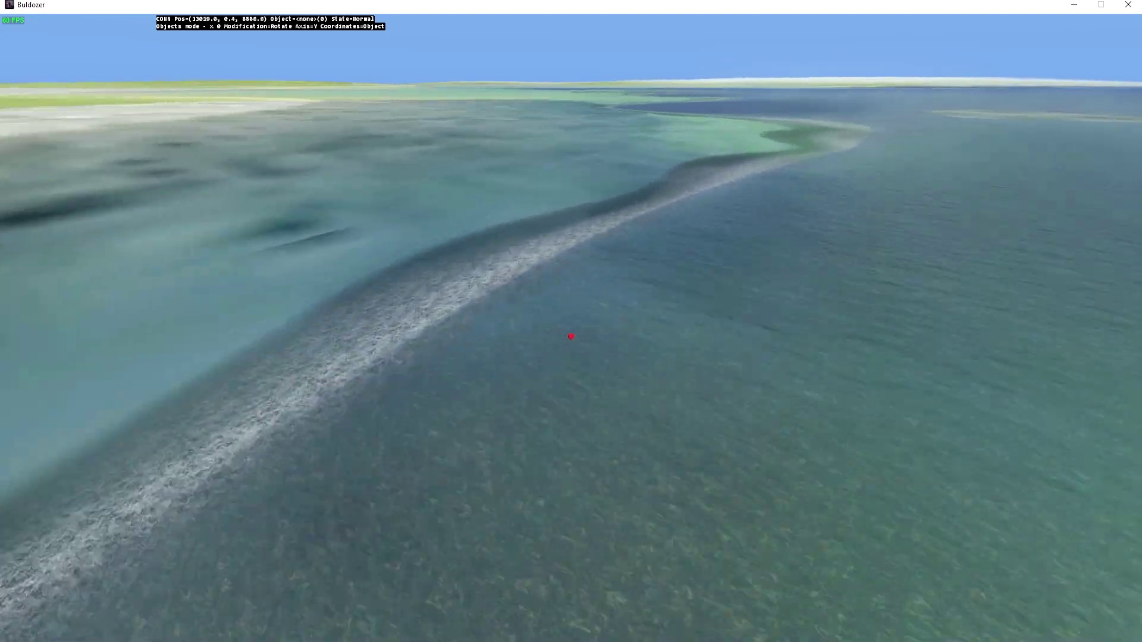
key("w")
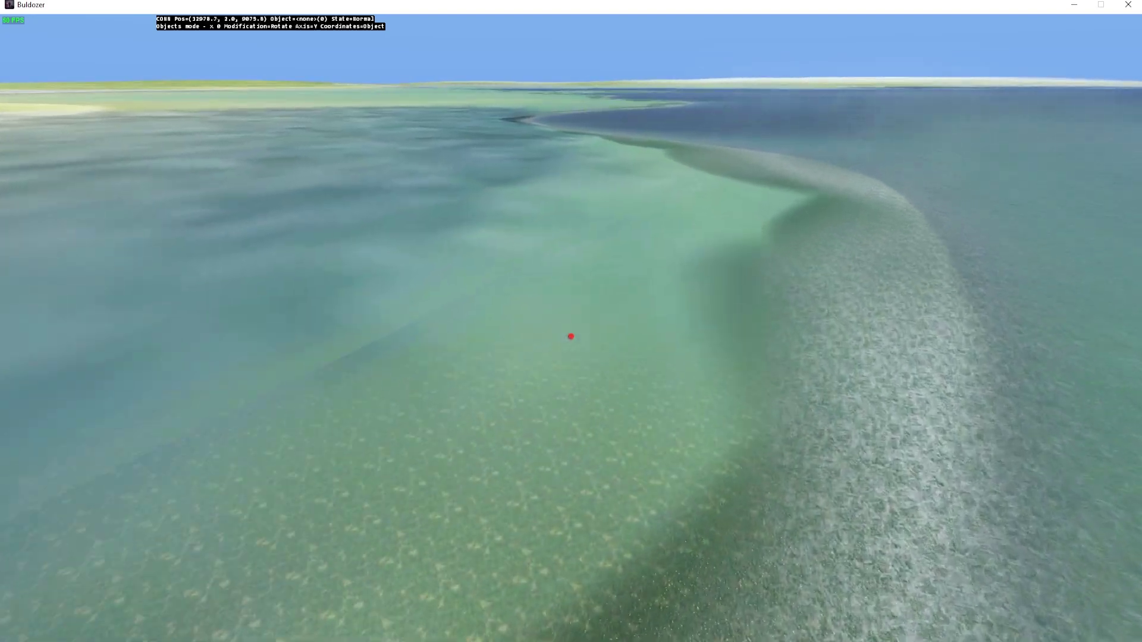
key("w")
key("x")
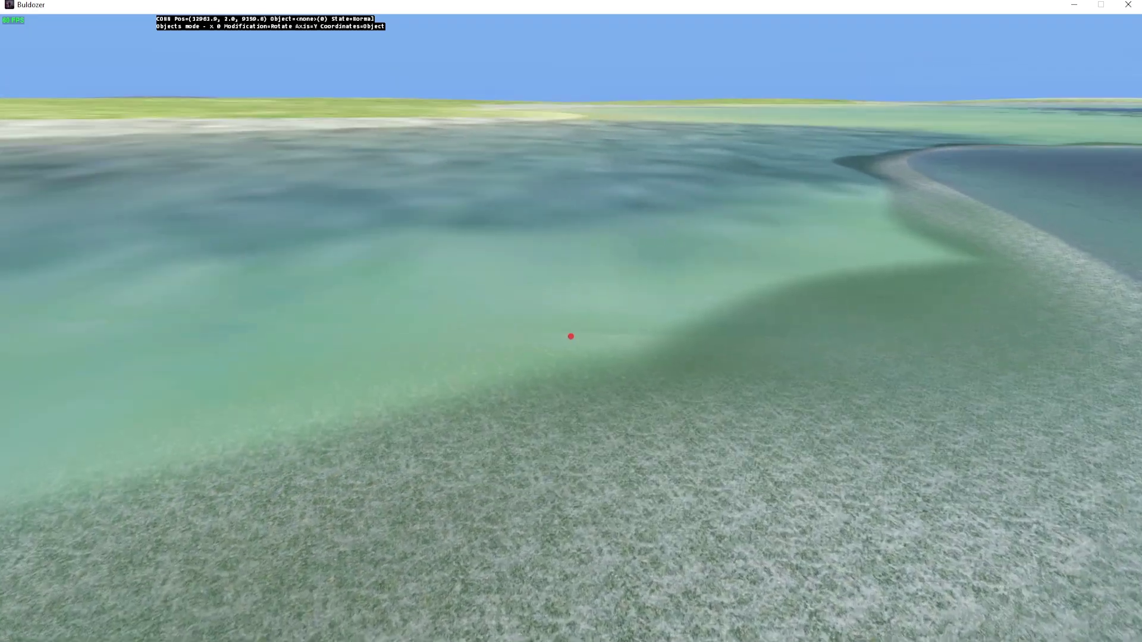
Fly the Buldozer camera inland over the grassland beside the bay to examine the ground textures
key("w")
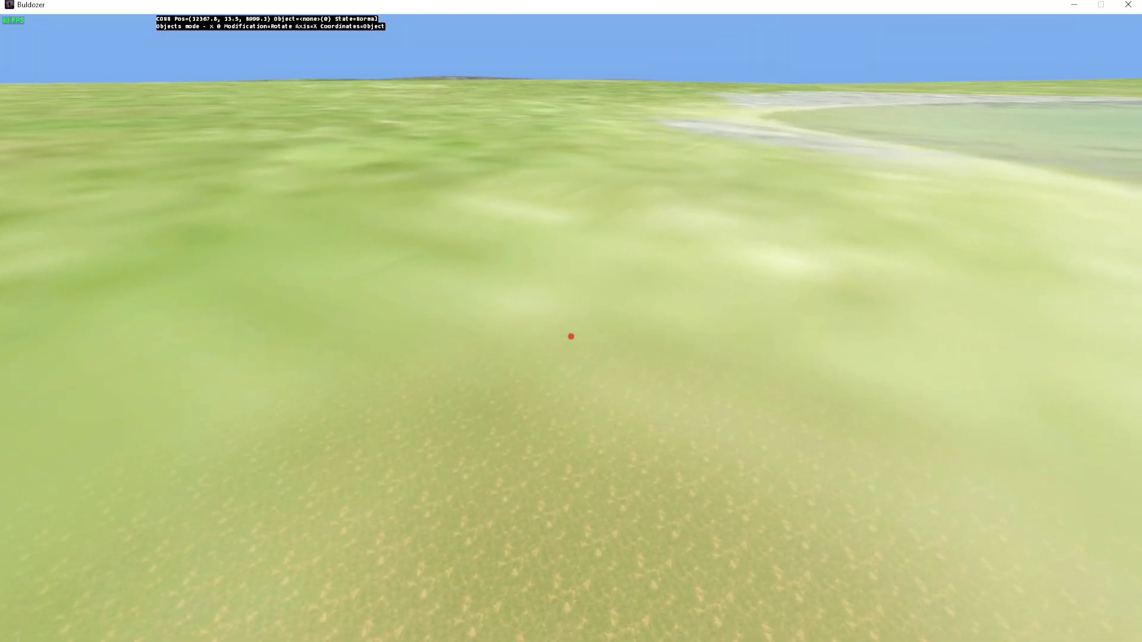
key("w")
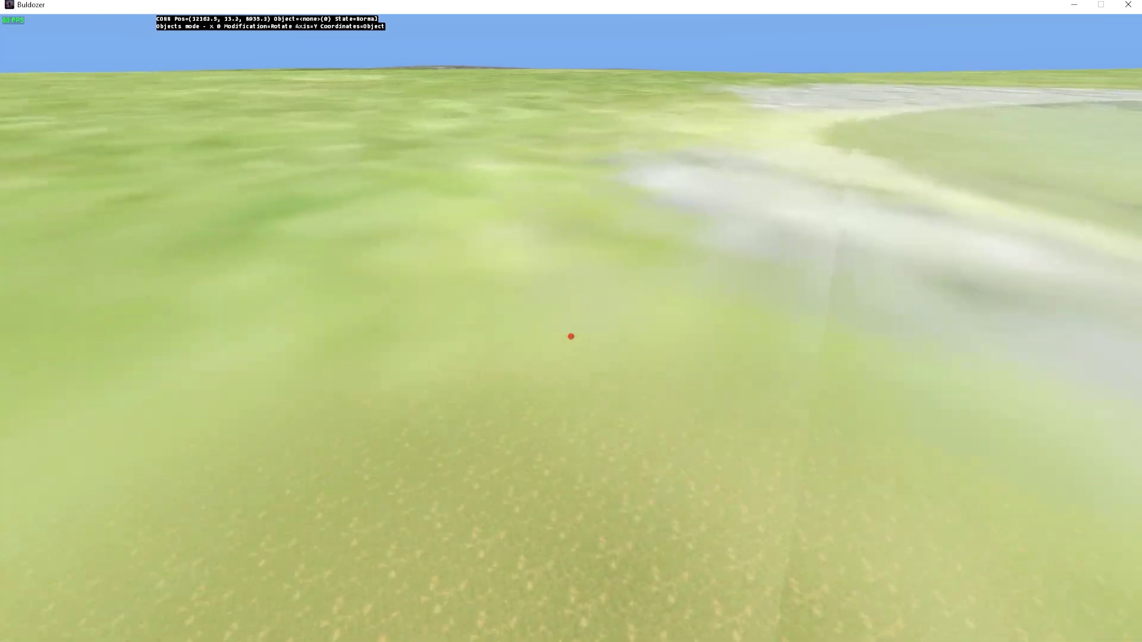
key("w")
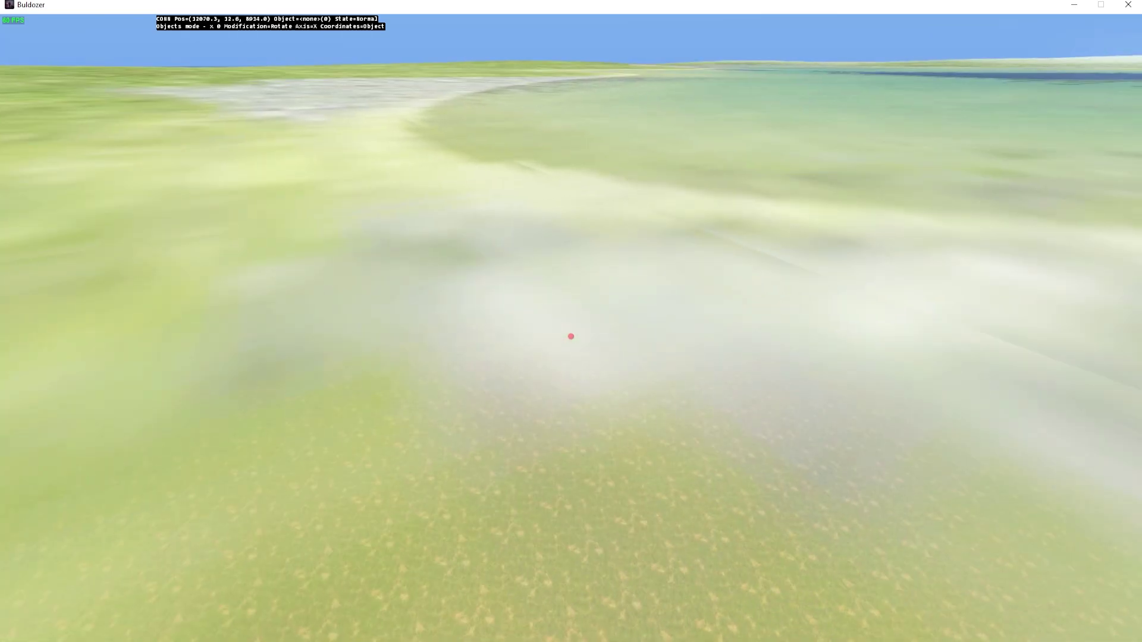
key("w")
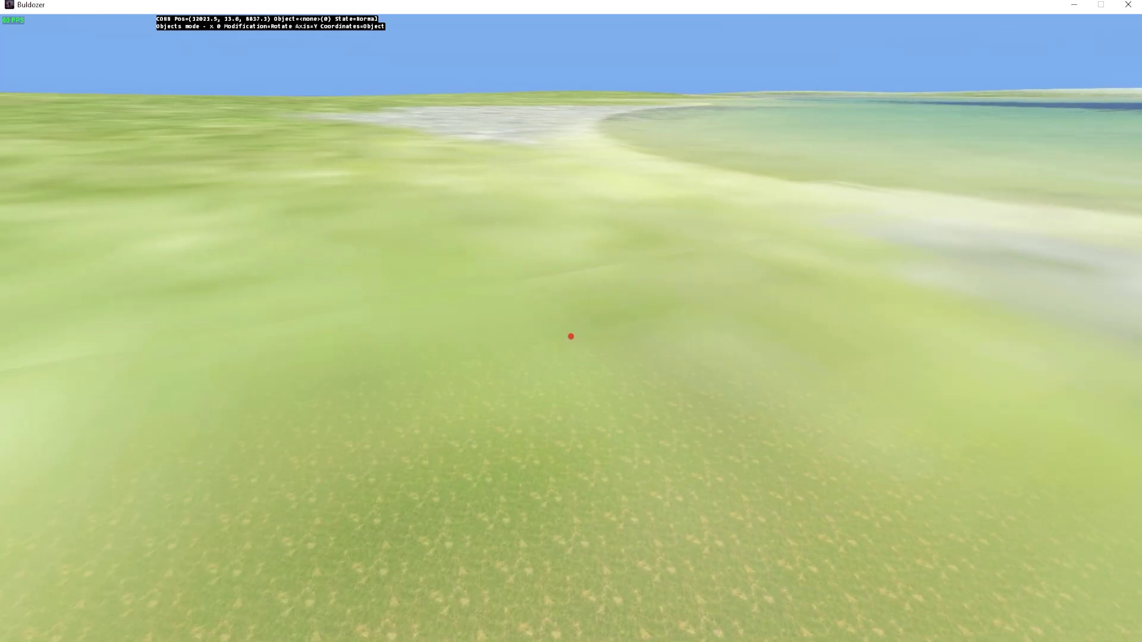
key("w")
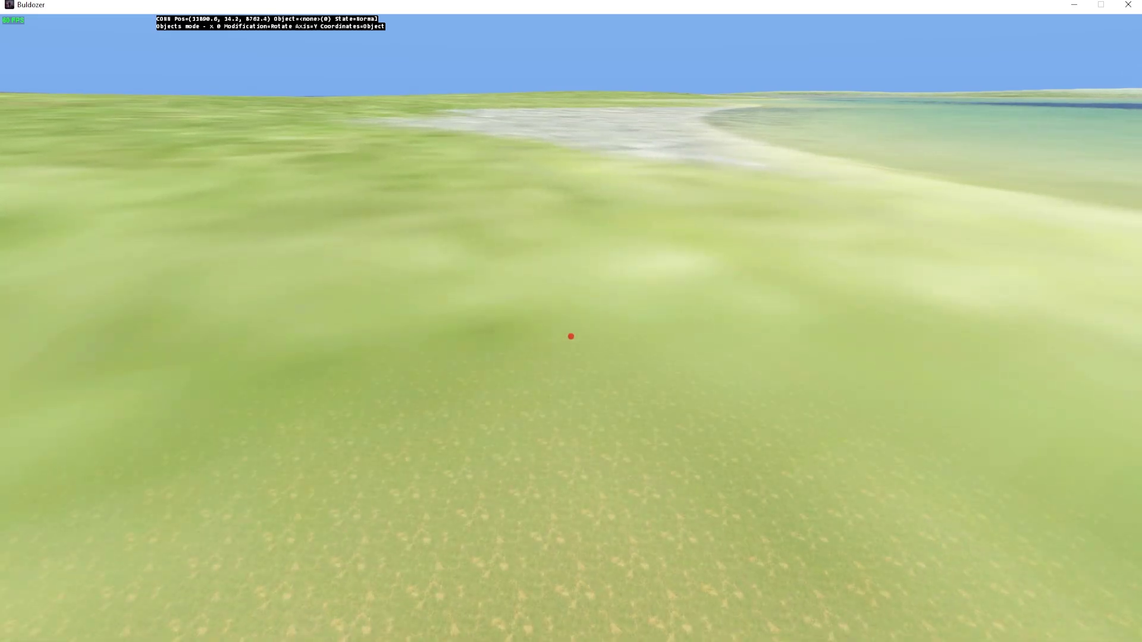
key("w")
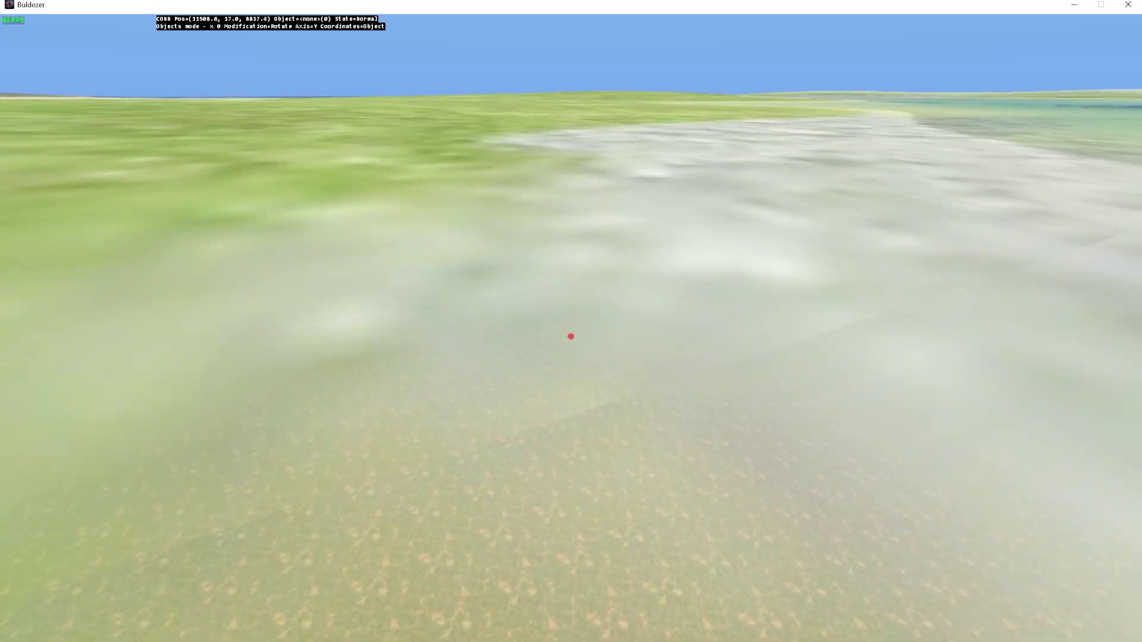
Fly the camera across the grassland toward the bay to examine how the ground textures vary over distance
key("w")
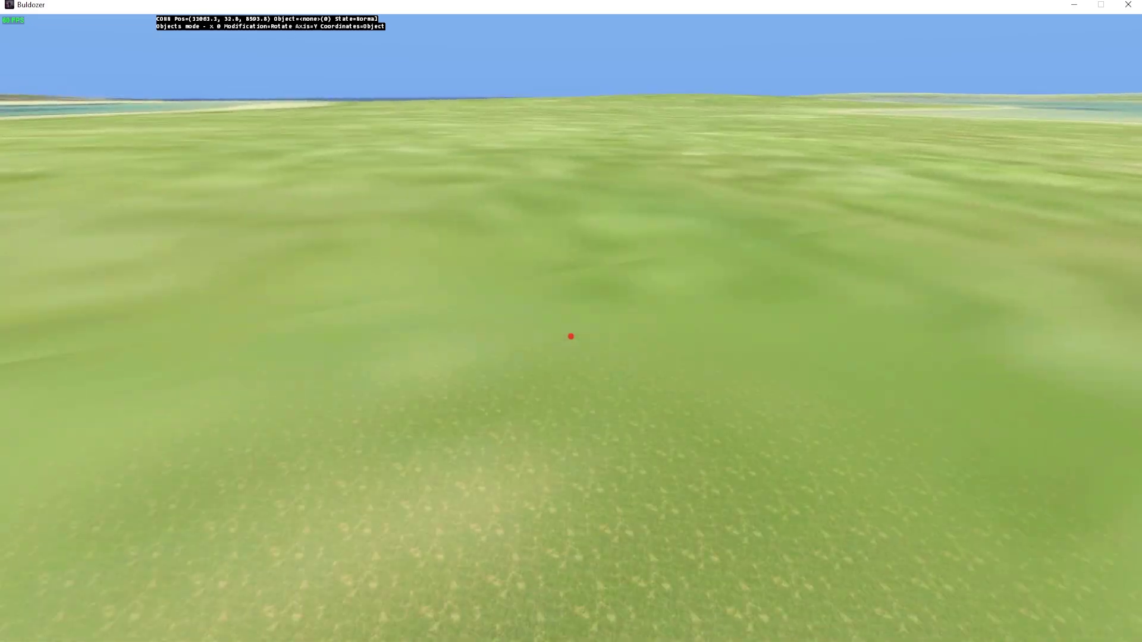
key("w")
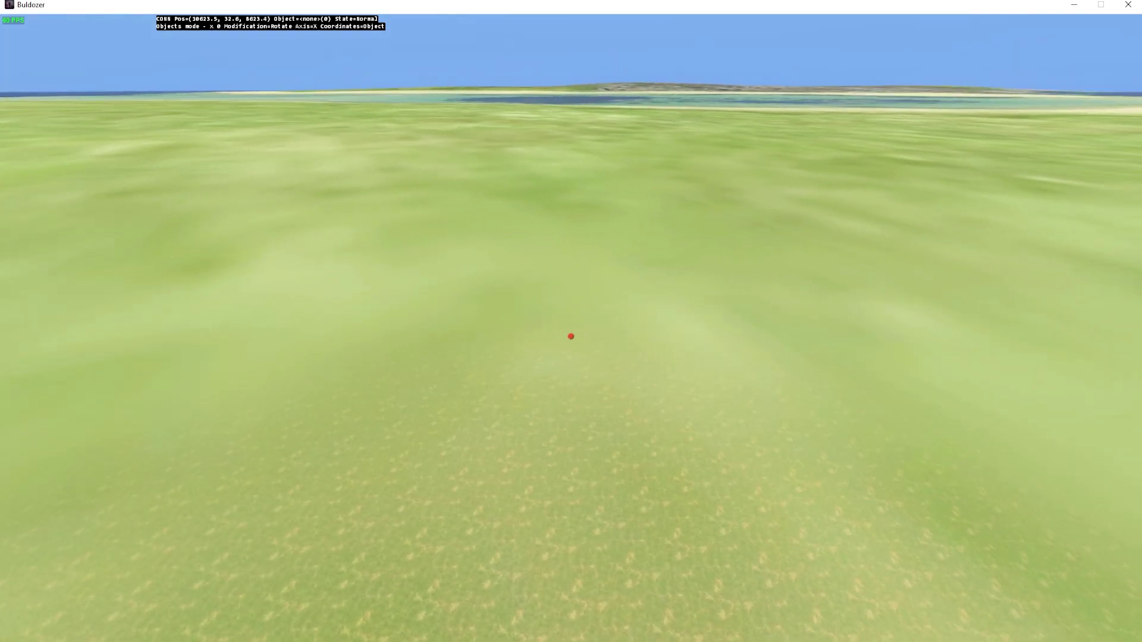
key("w")
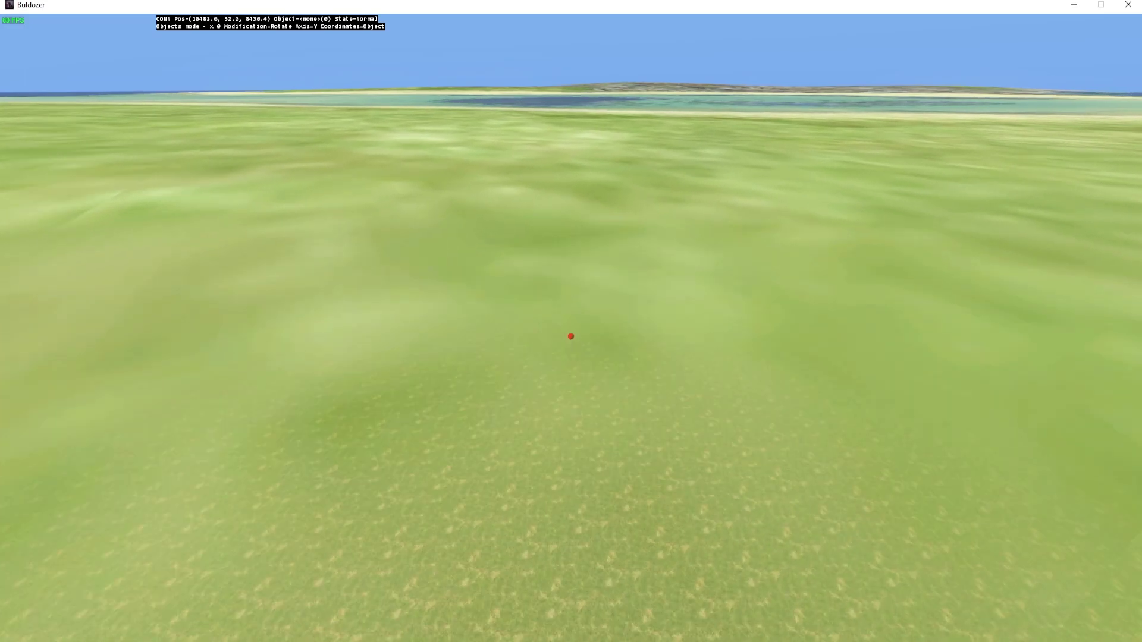
key("w")
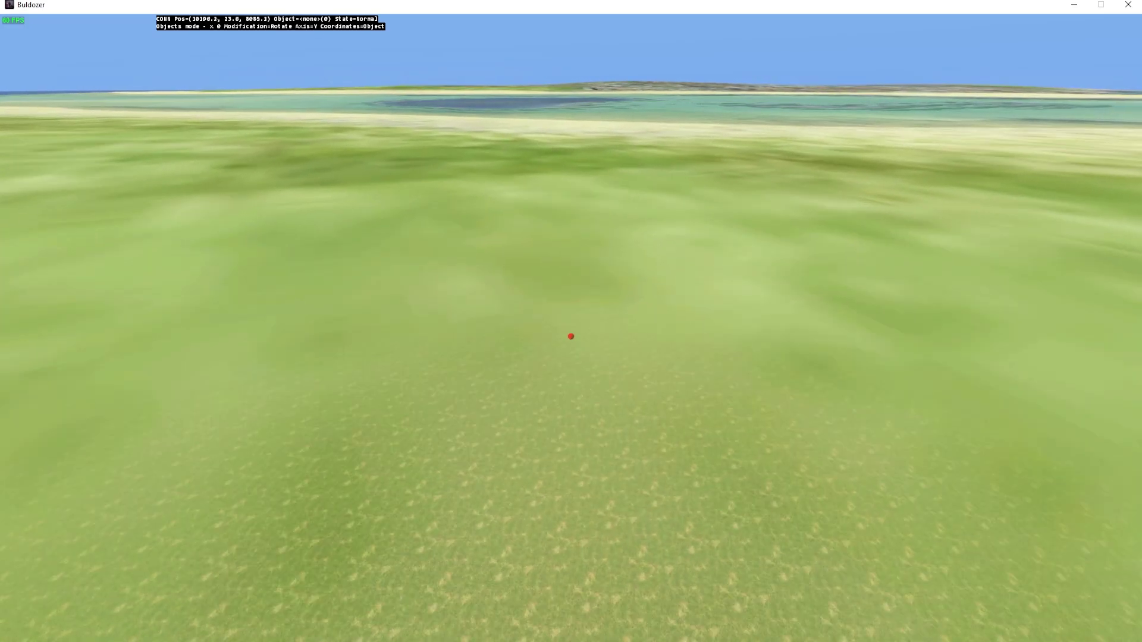
key("w")
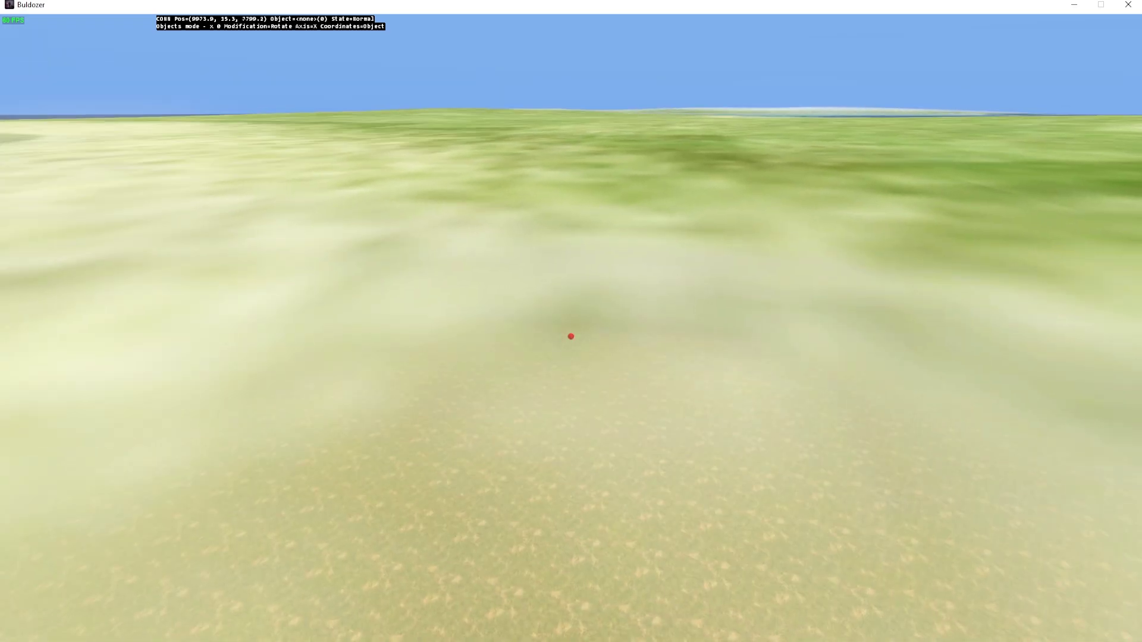
Move around the sandy beach beside the bay to examine its ground texture and the transition into shallow water
key("x")
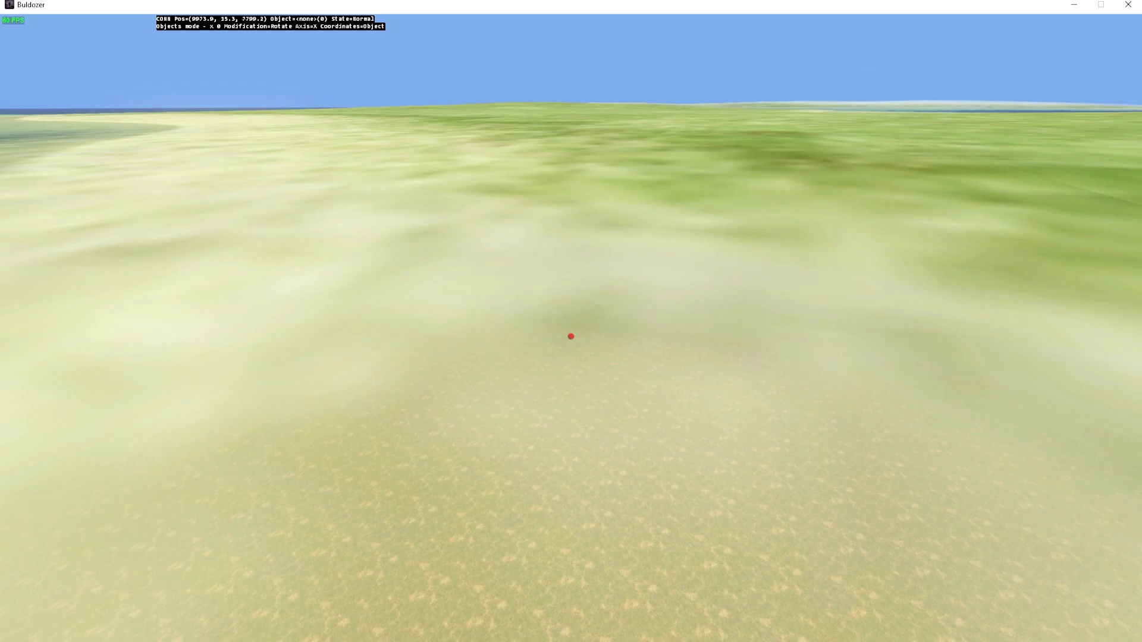
key("w")
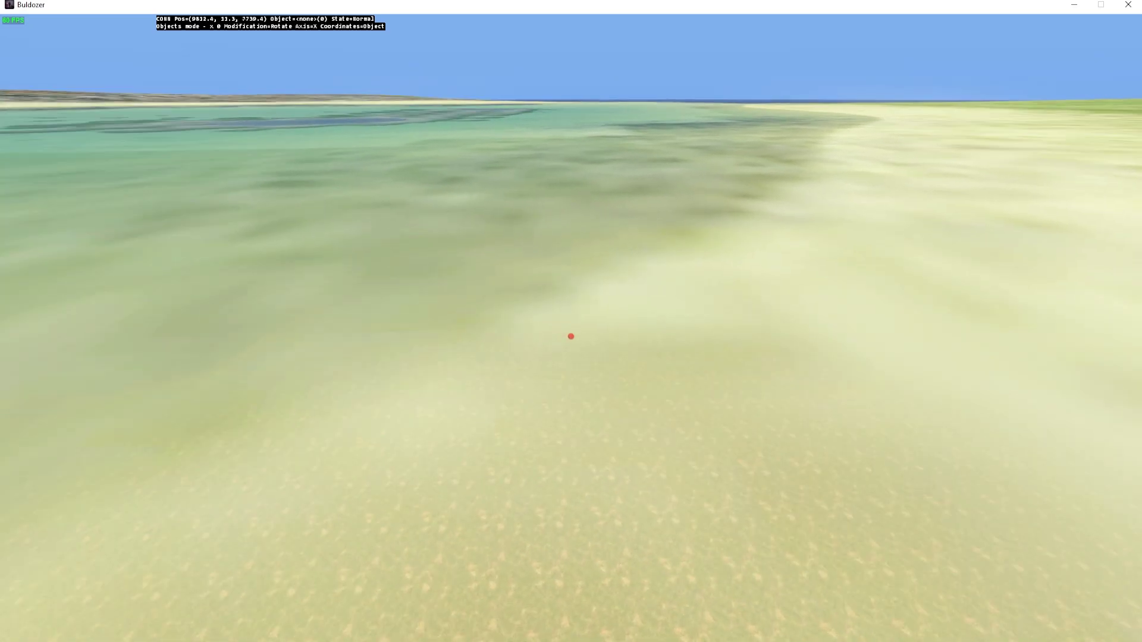
key("y")
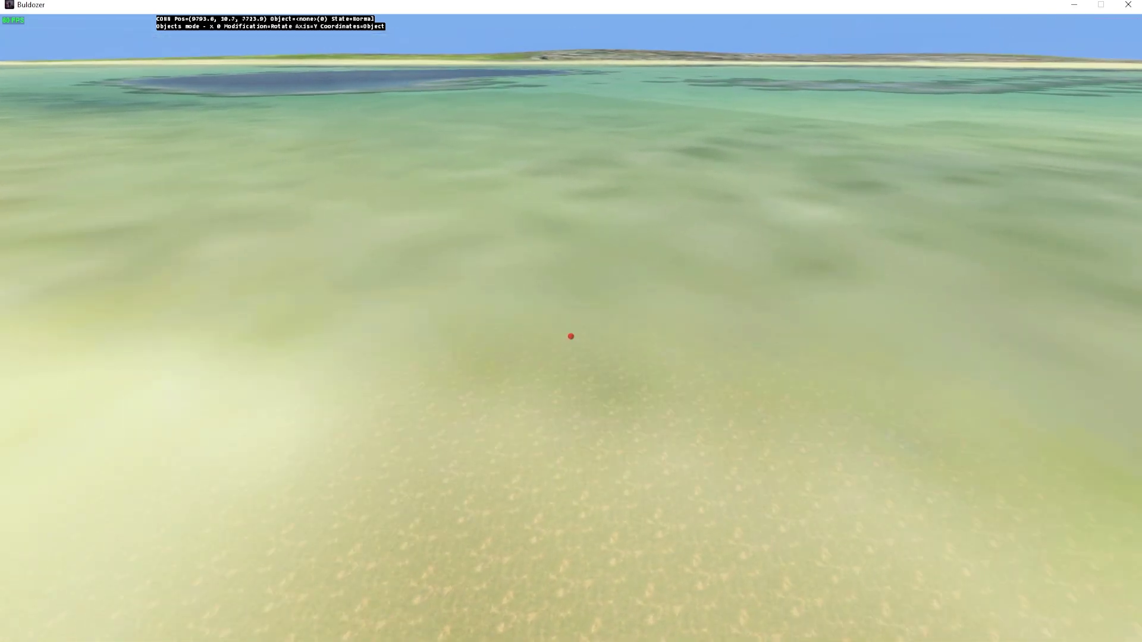
key("w")
key("s")
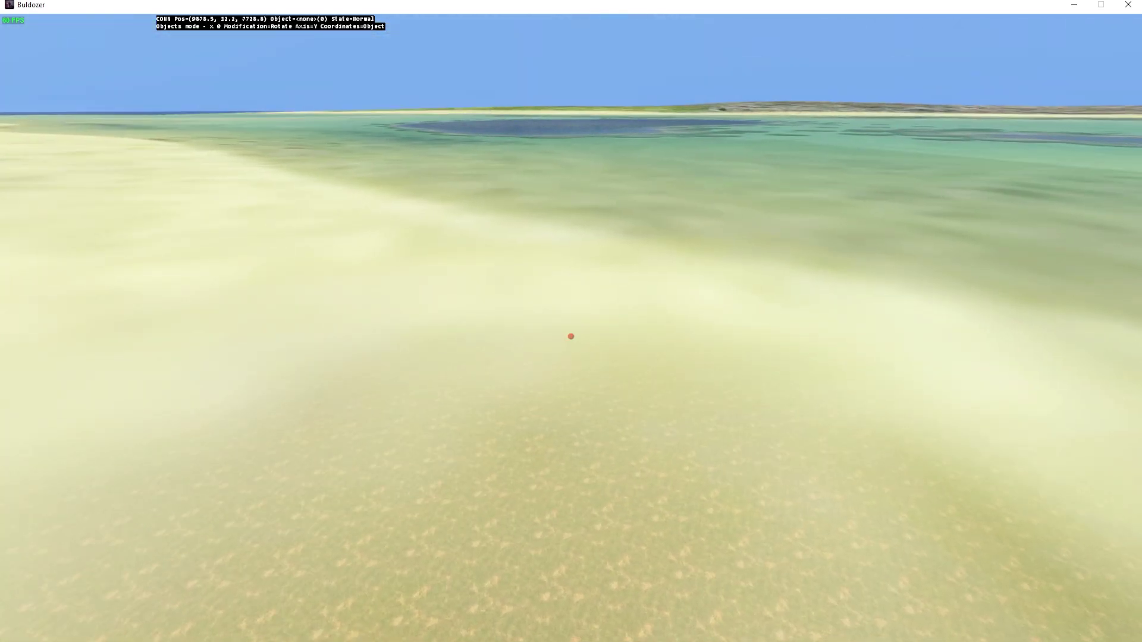
key("w")
key("w")
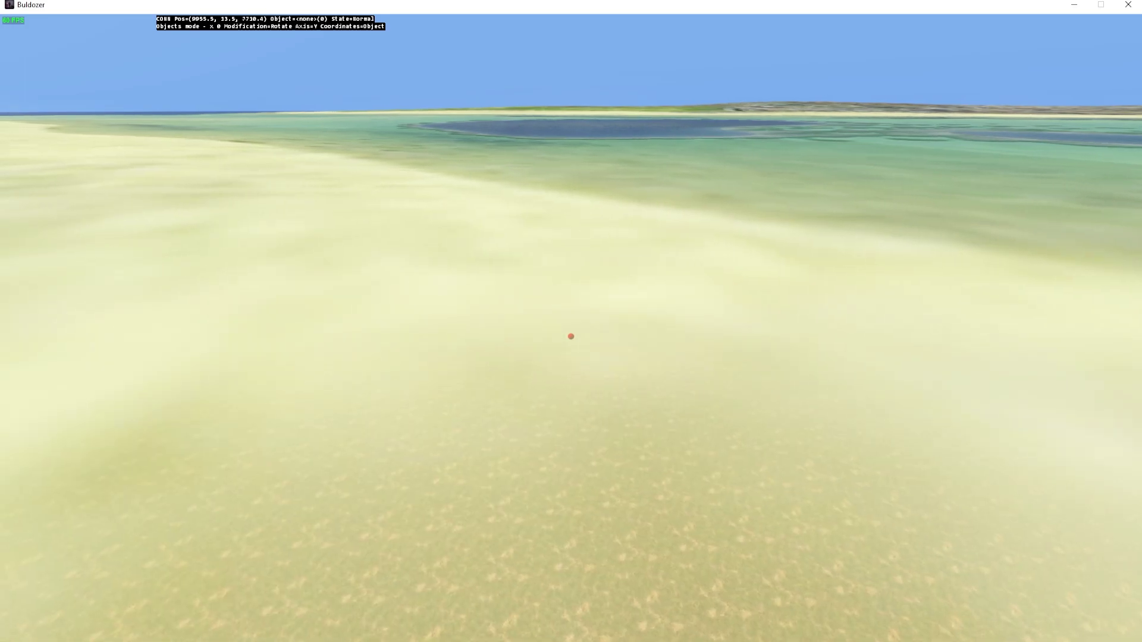
key("d")
key("d")
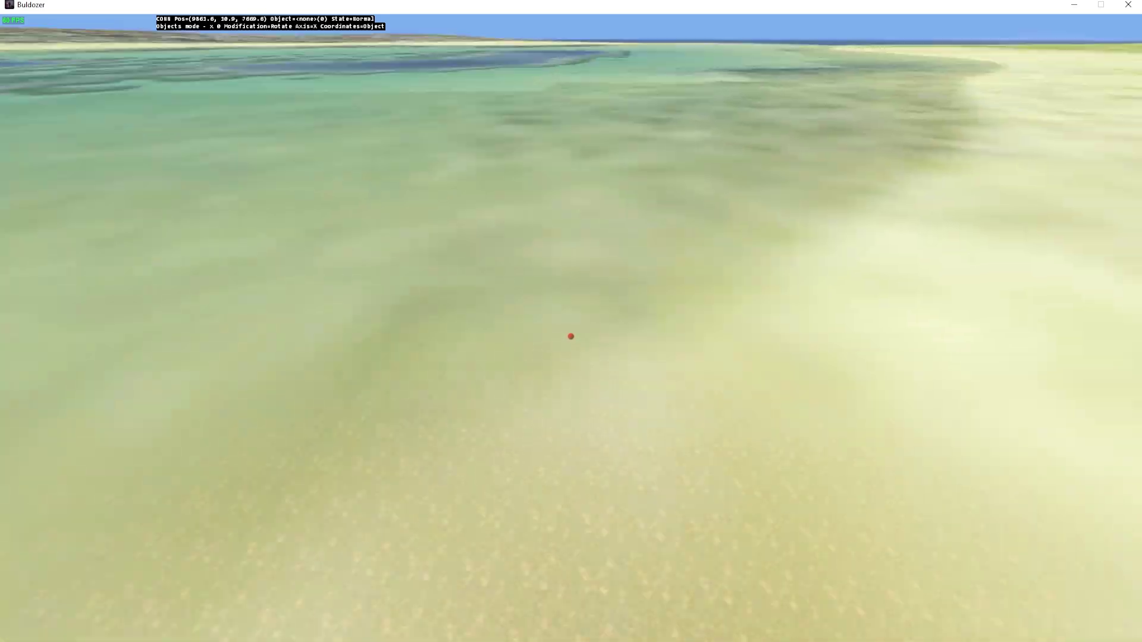
key("w")
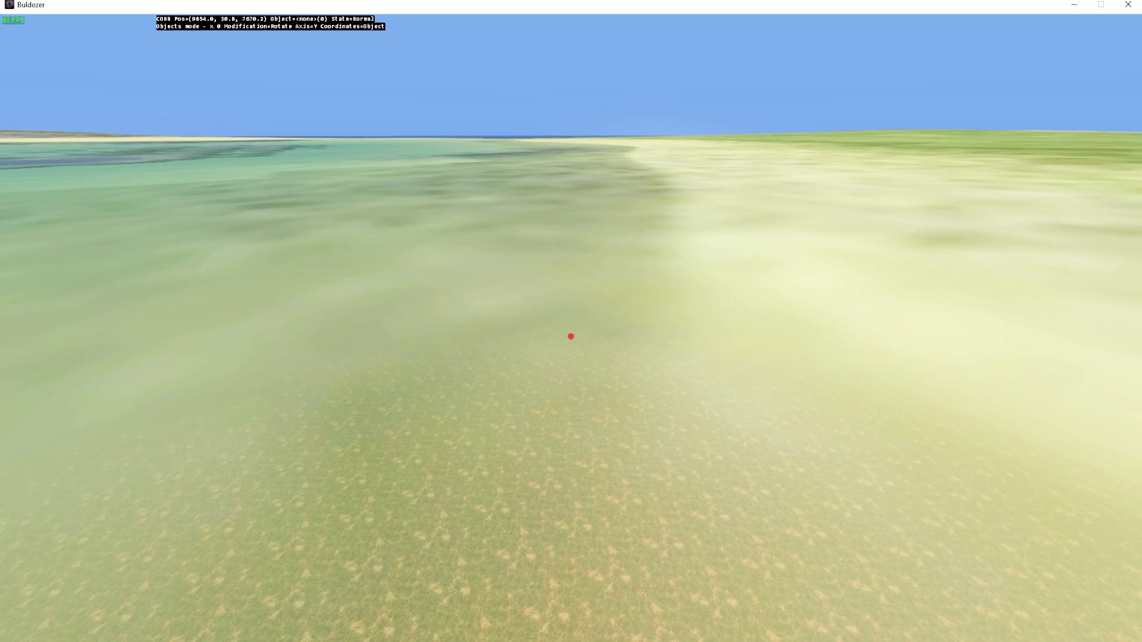
key("a")
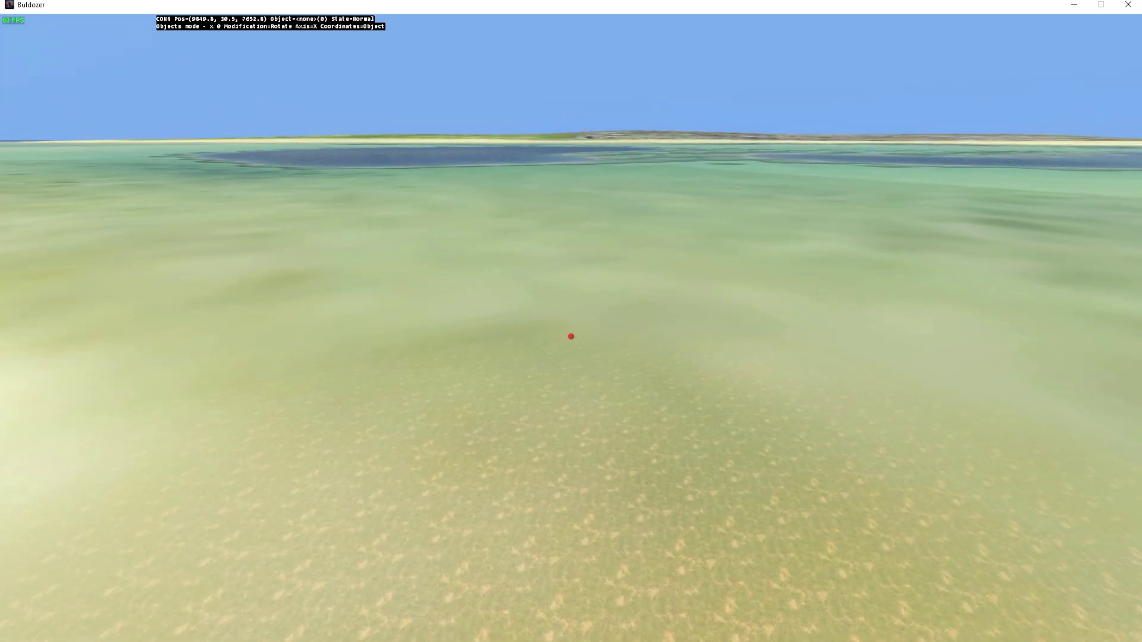
Fly the camera across the shallow bay to the opposite shore to examine the seabed and beach textures
key("w")
key("w")
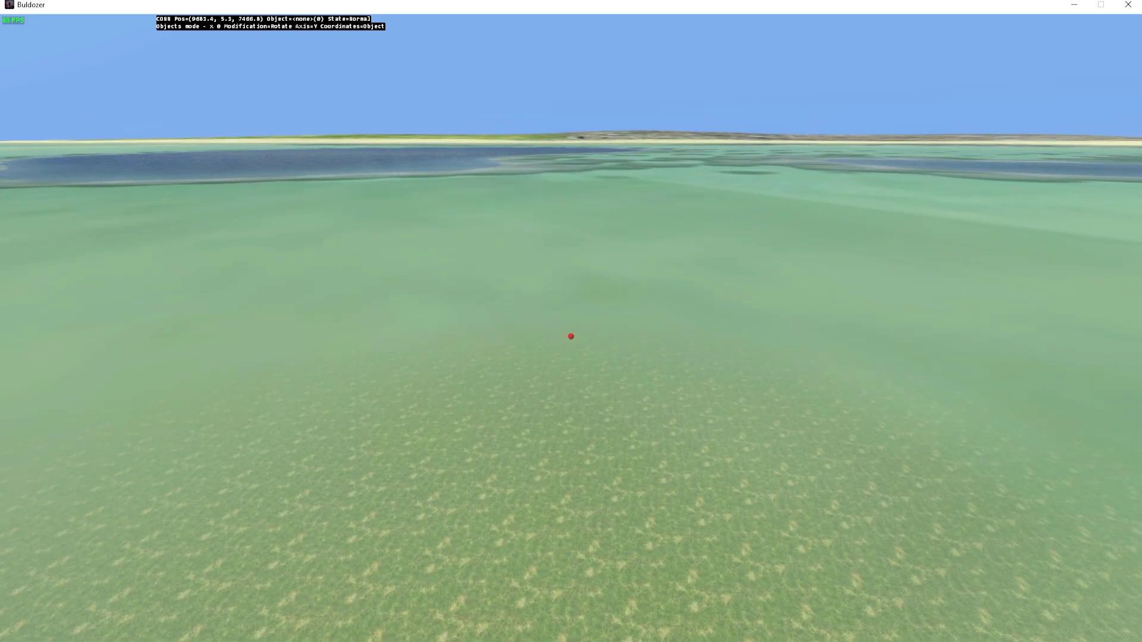
key("w")
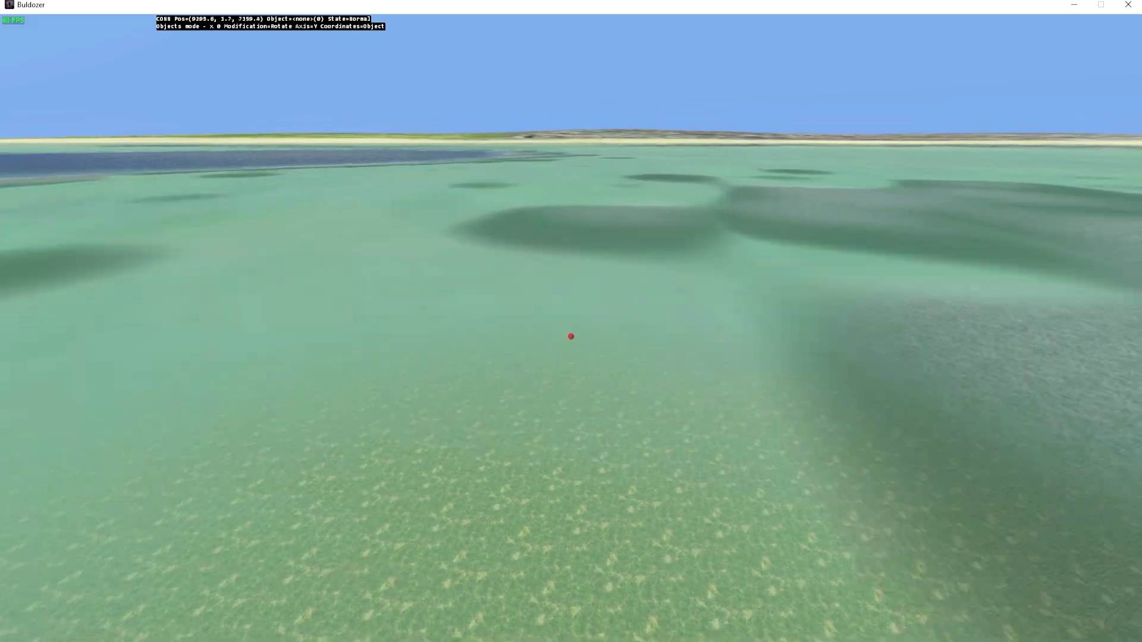
key("w")
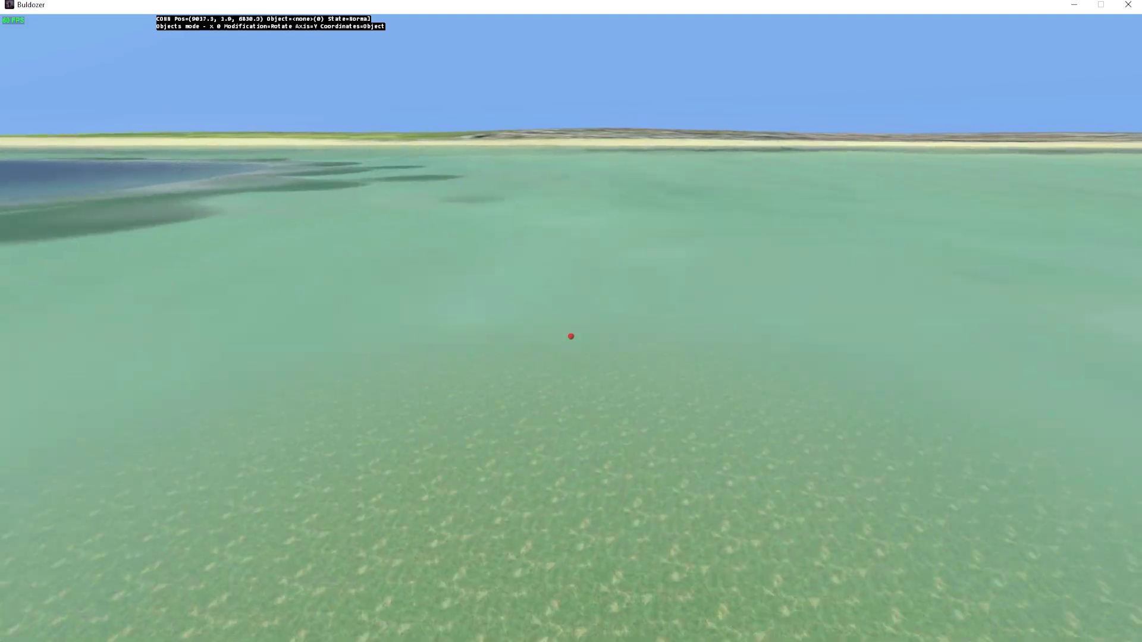
key("w")
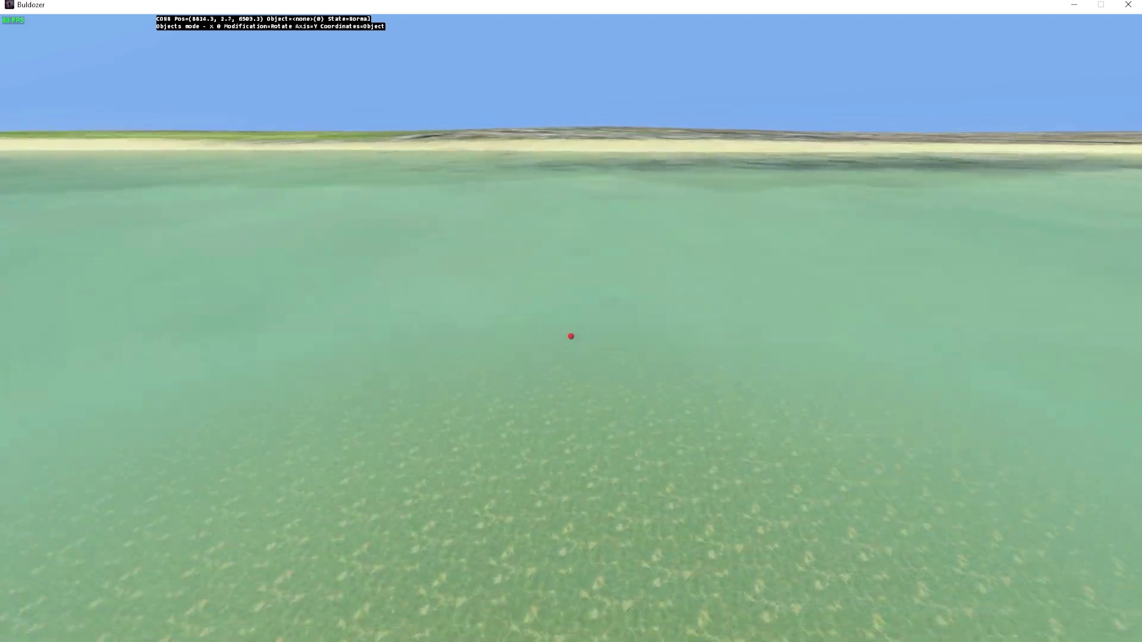
key("w")
key("w")
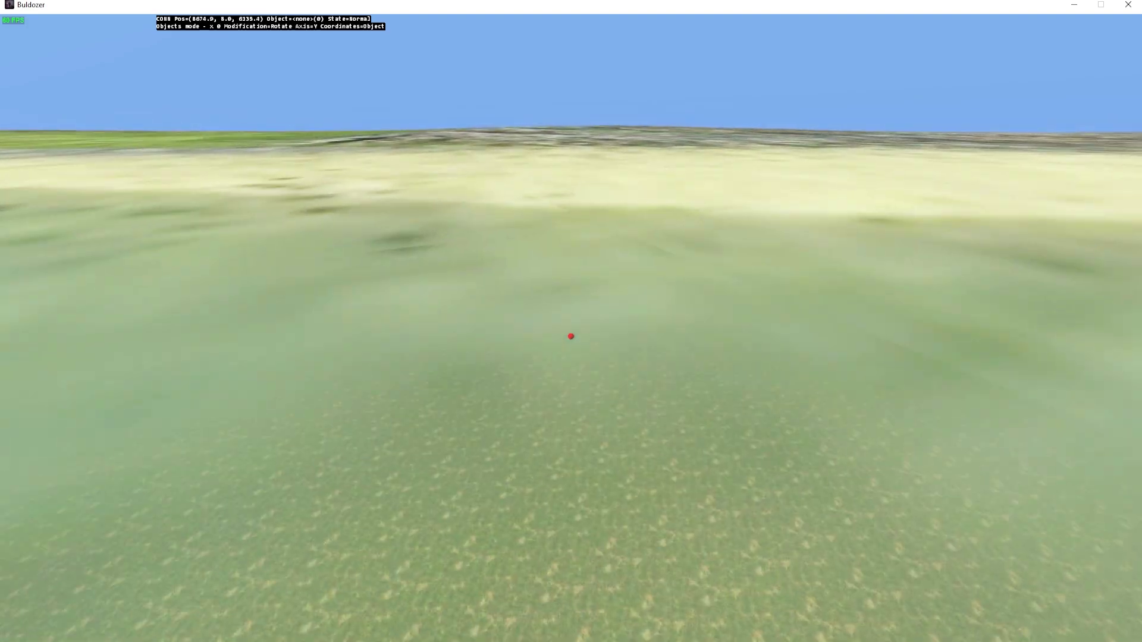
key("w")
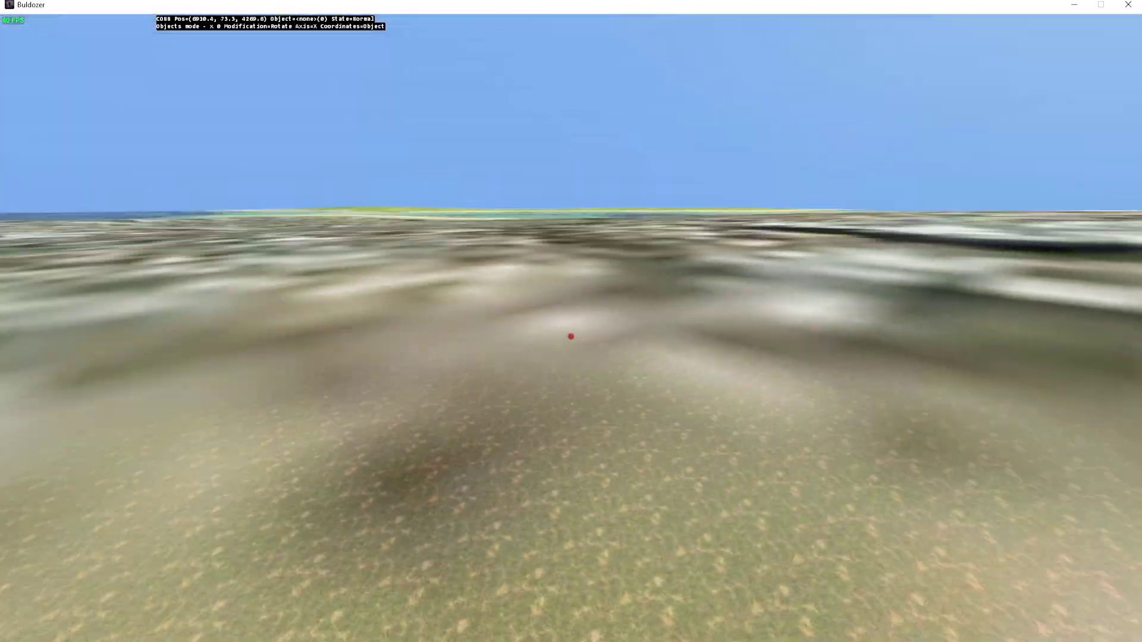
Fly quickly over the rocky inland ground to the grass and sand near the far coast to examine their textures
key("shift+w")
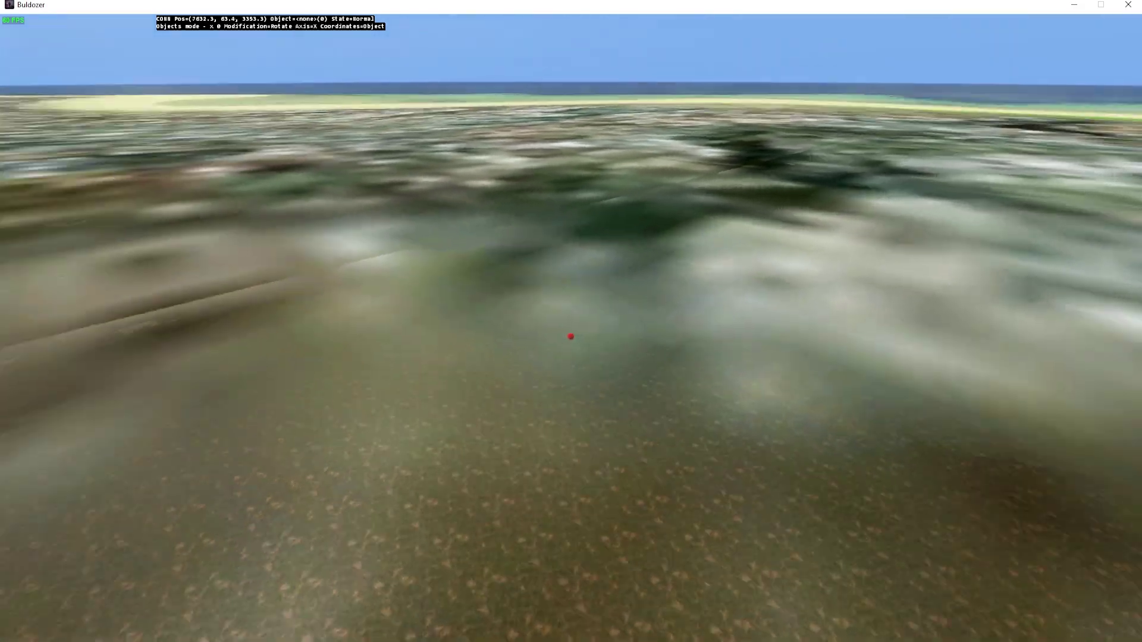
key("shift+w")
key("shift+w")
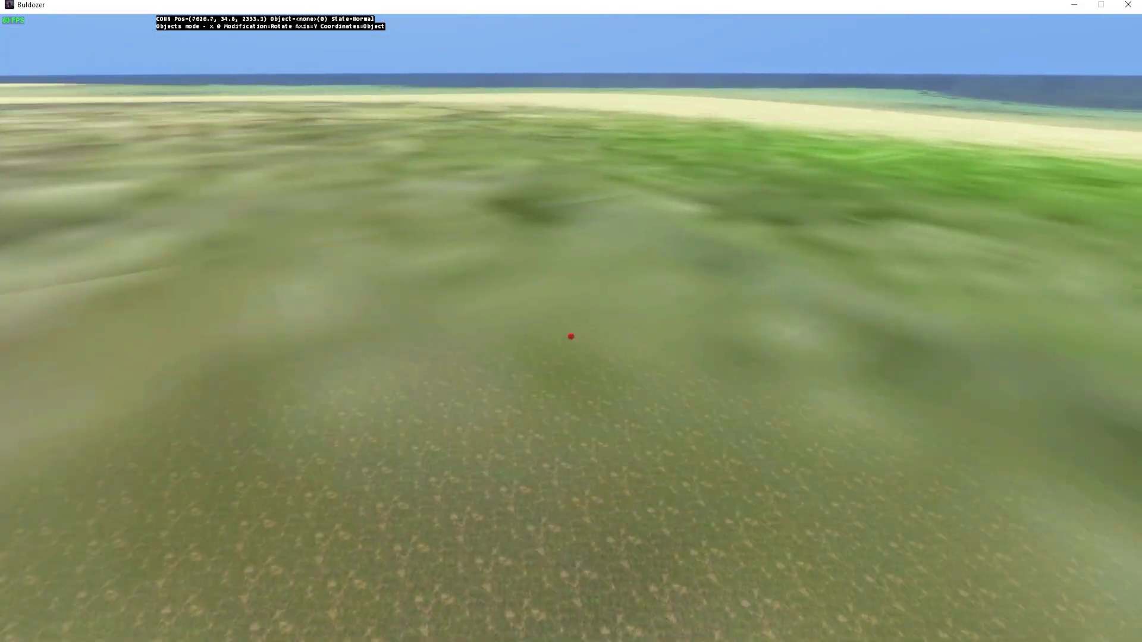
key("s")
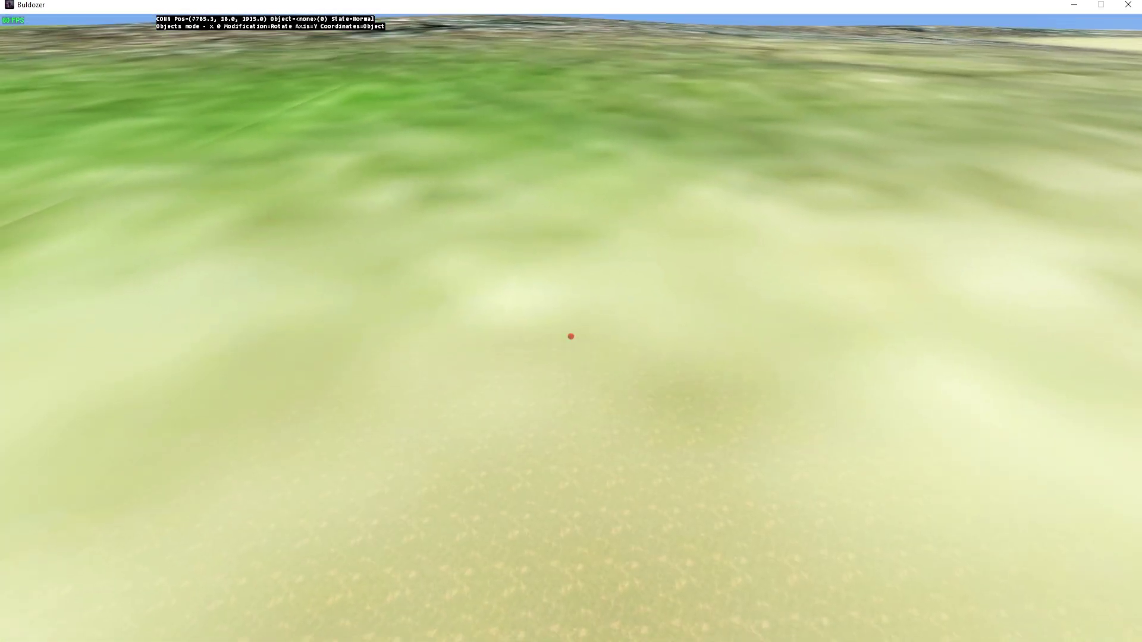
Raise the camera high above the coastal grassland and examine the satellite texture over the rocky inland area
key("q")
key("q")
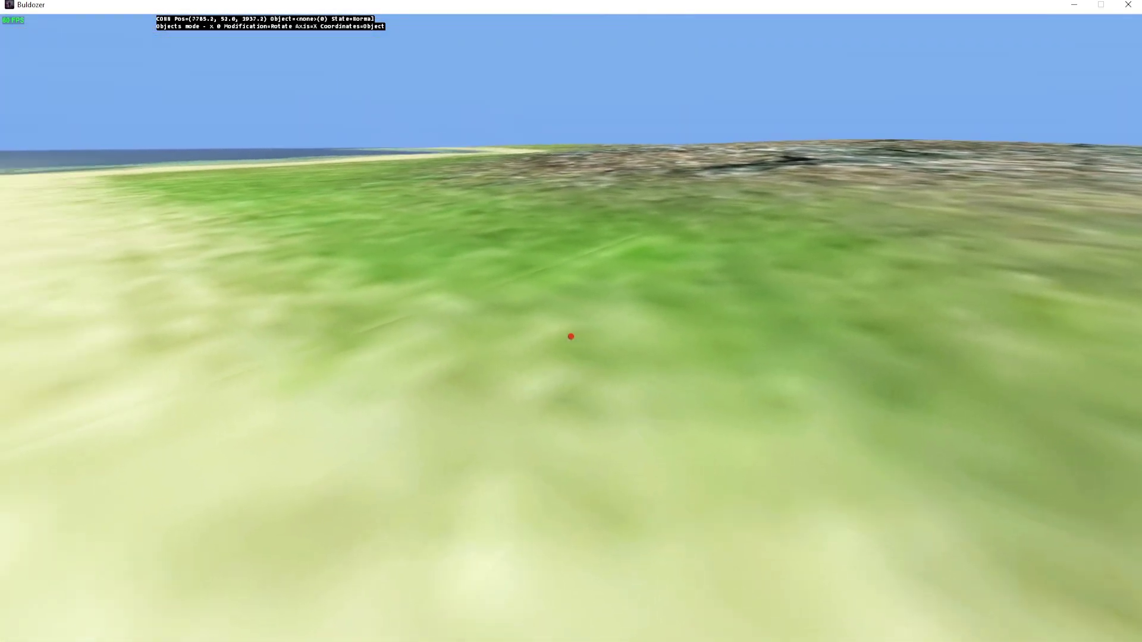
key("q")
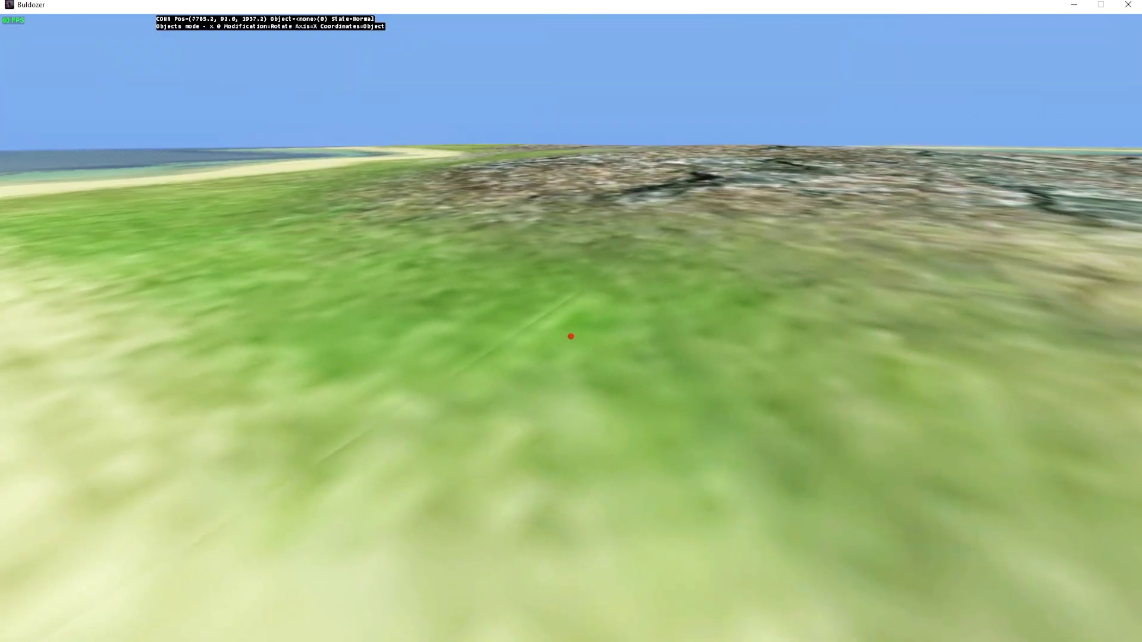
key("q")
key("shift+w")
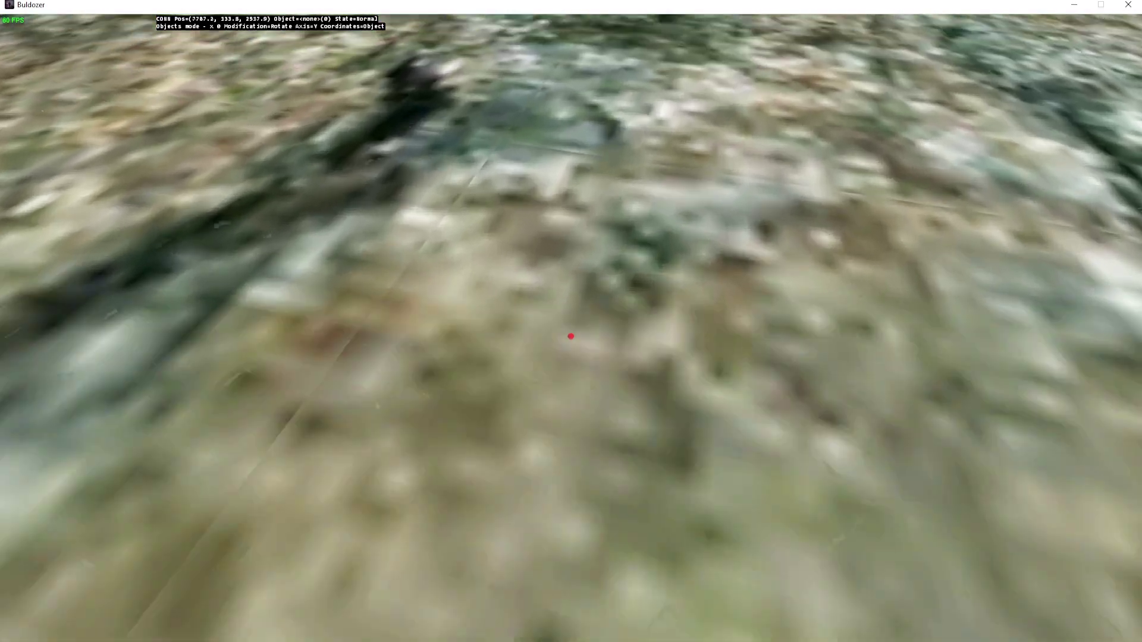
key("shift+s")
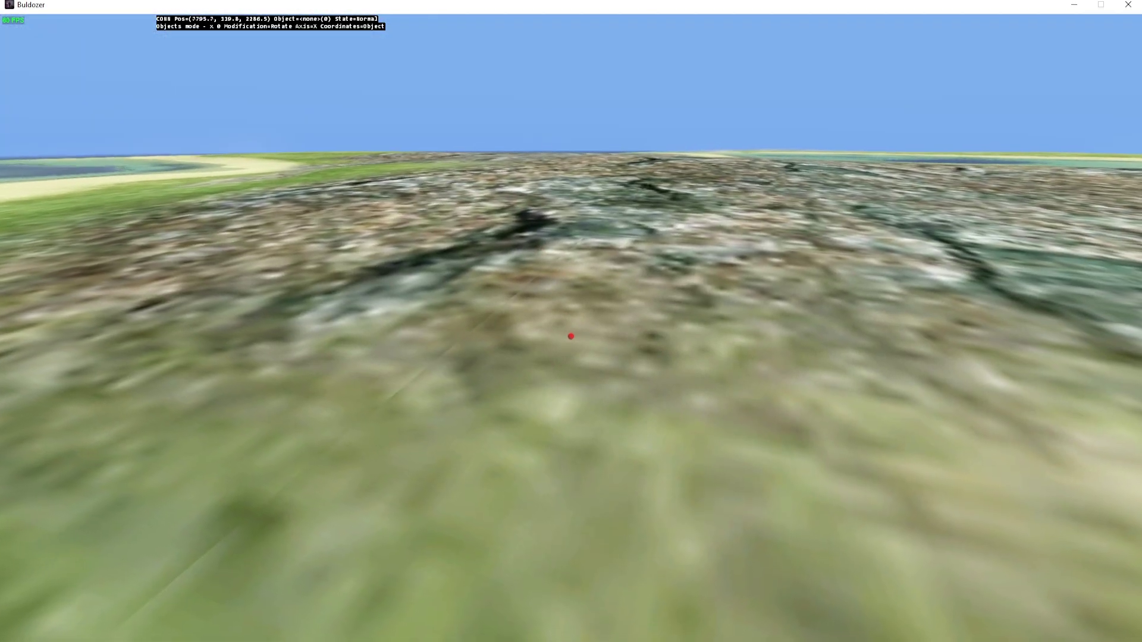
Lower the camera close to the ground and examine the detail texture on the grassland and along the waterline
key("z")
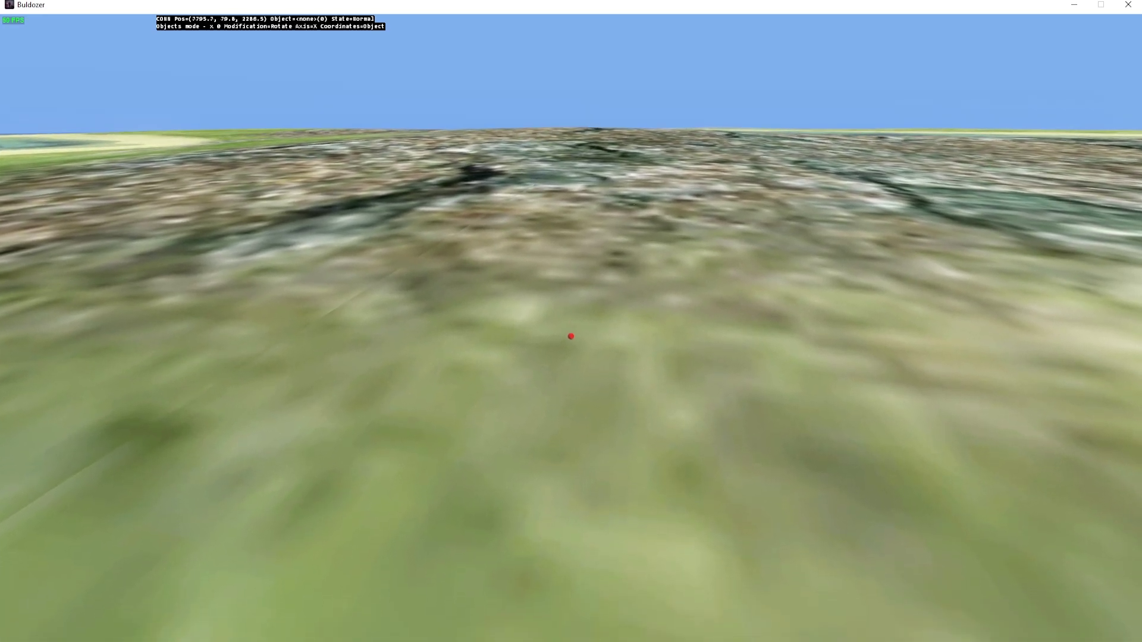
key("z")
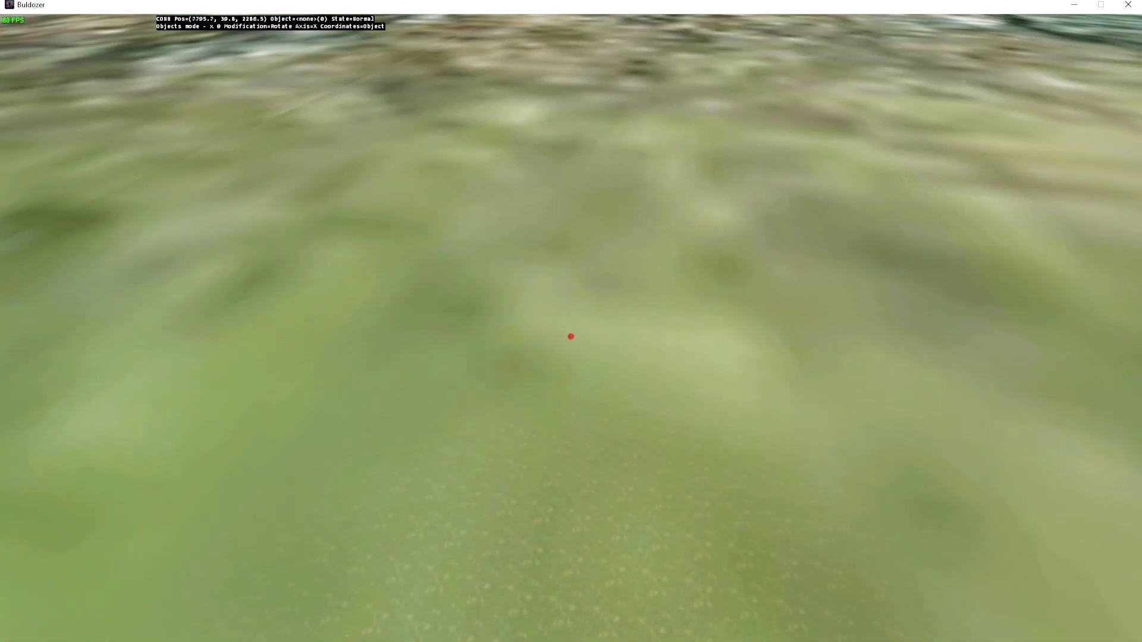
key("z")
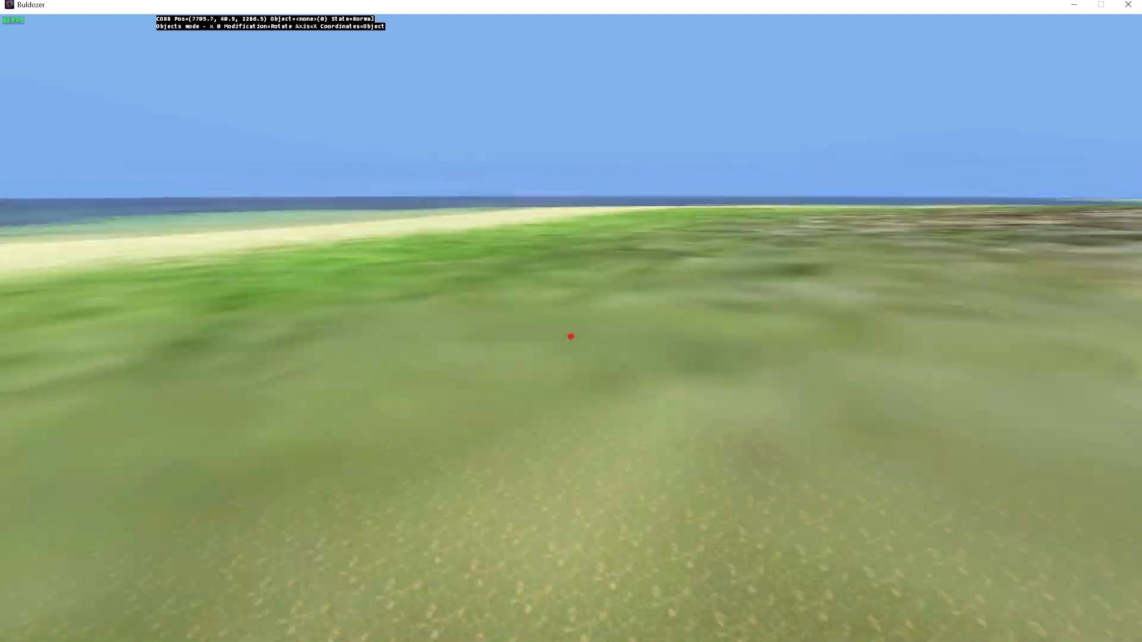
right_click_drag(571, 336, 571, 336)
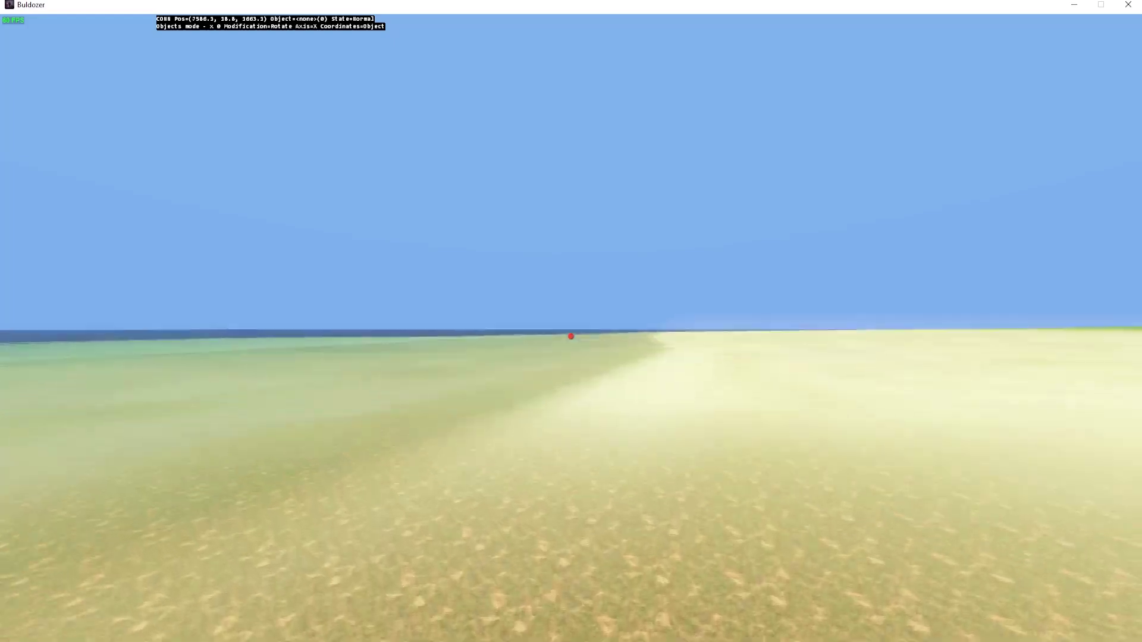
right_click_drag(571, 336, 571, 337)
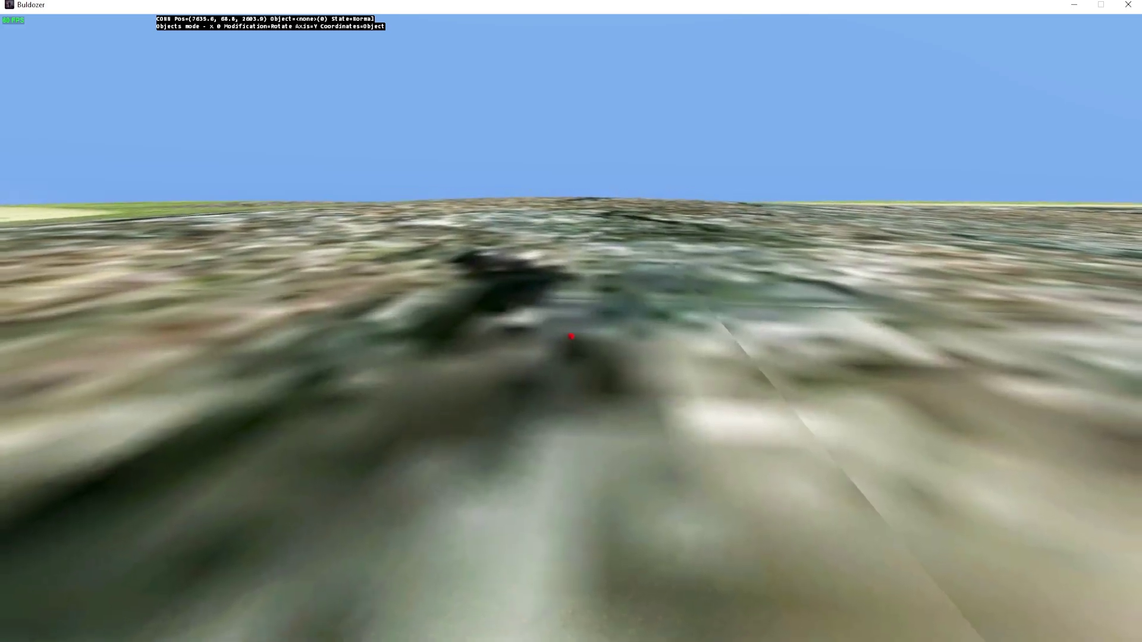
Raise the camera and fly over the rocky area to the sandy headland to examine the satellite texture from above
key("q")
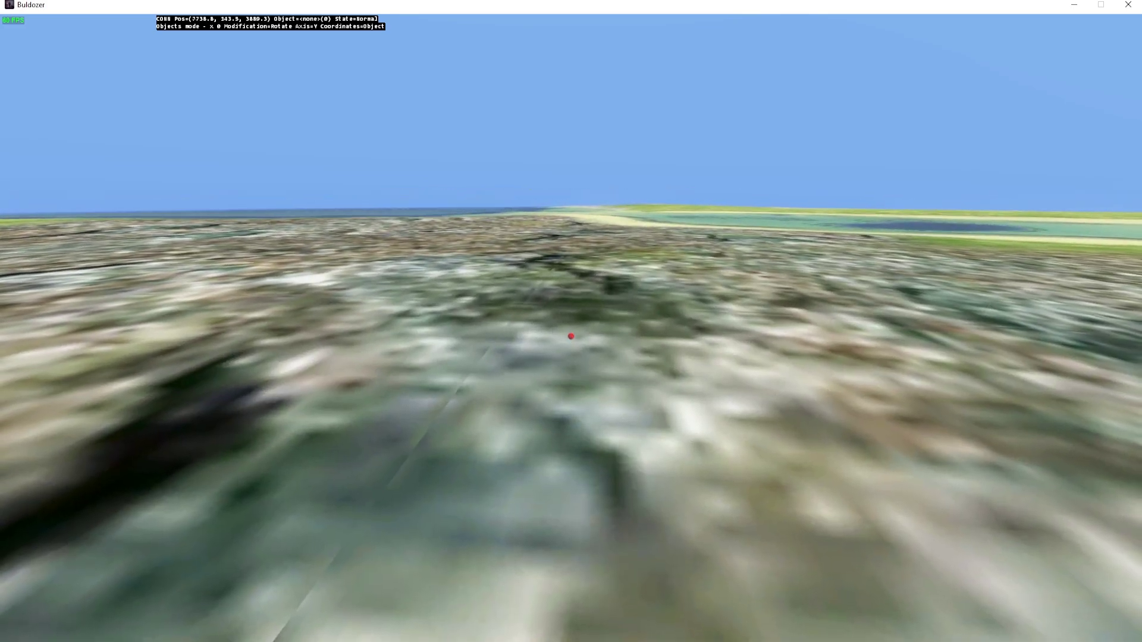
key("w")
right_click_drag(571, 337, 571, 336)
key("w")
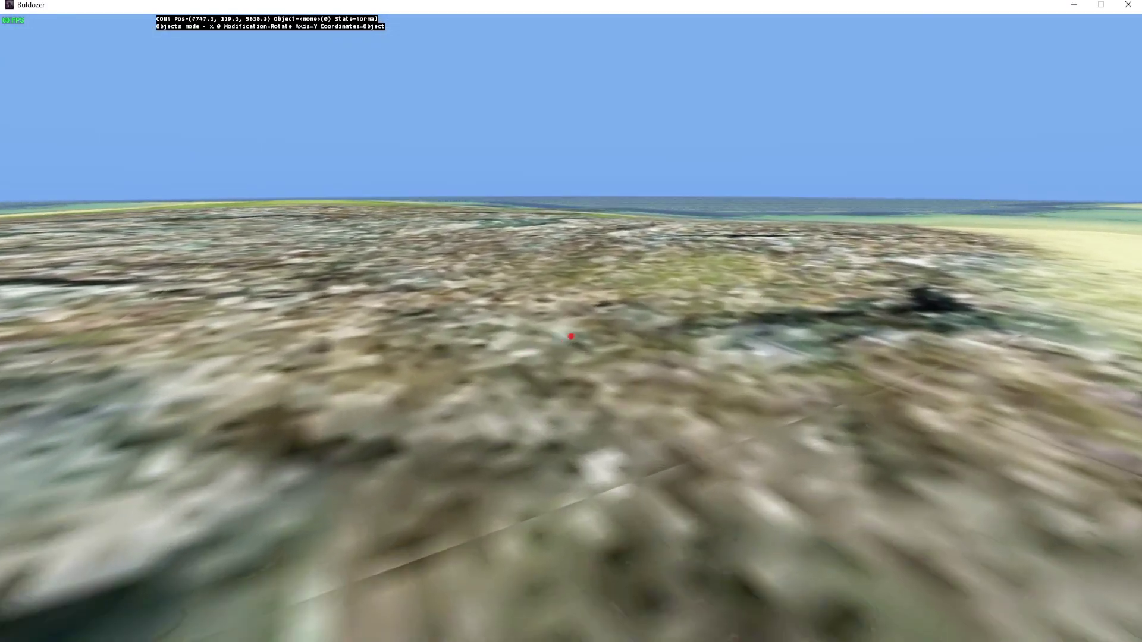
right_click_drag(570, 337, 571, 337)
key("w")
key("d")
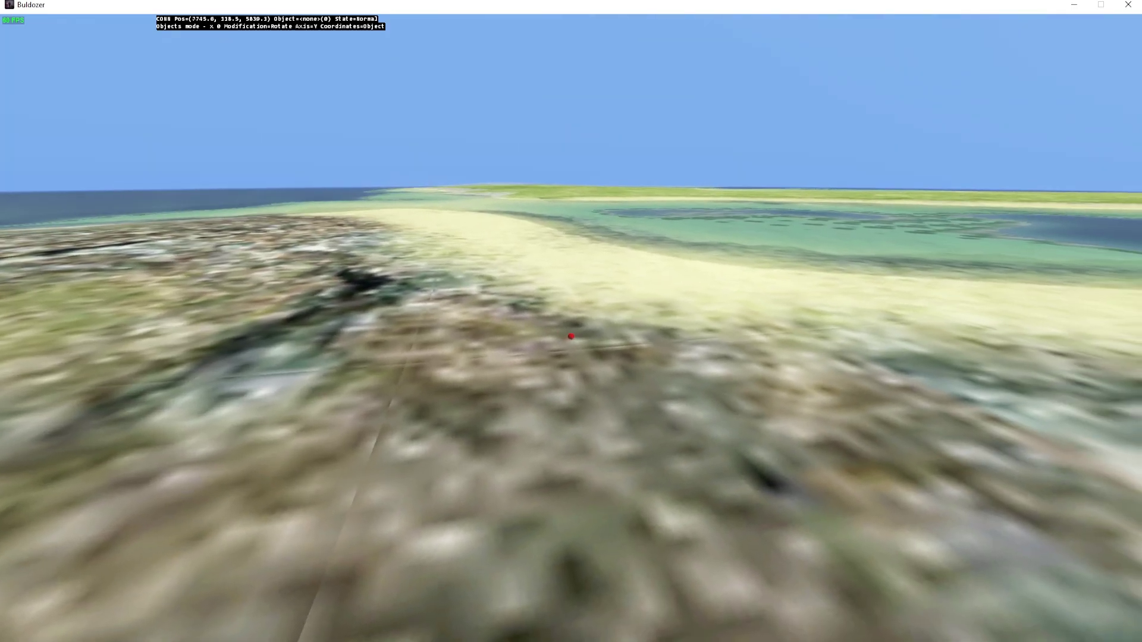
key("w")
key("w")
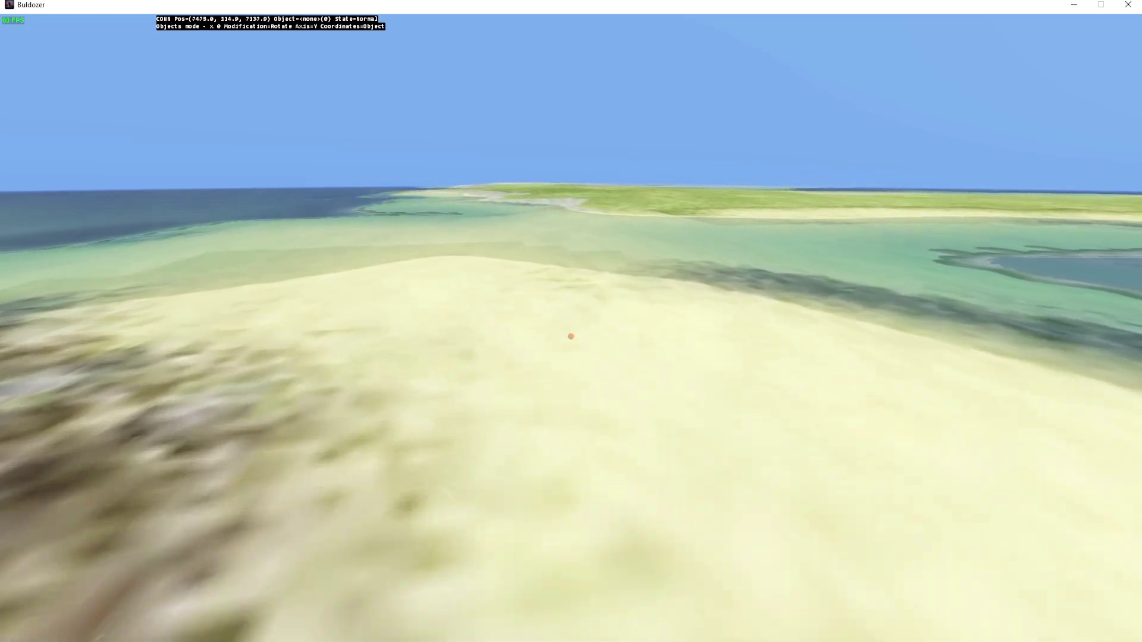
Fly from the sandy headland over the rocky inland area to examine its satellite texture, and return to Terrain Builder
right_click_drag(570, 337, 571, 337)
key("w")
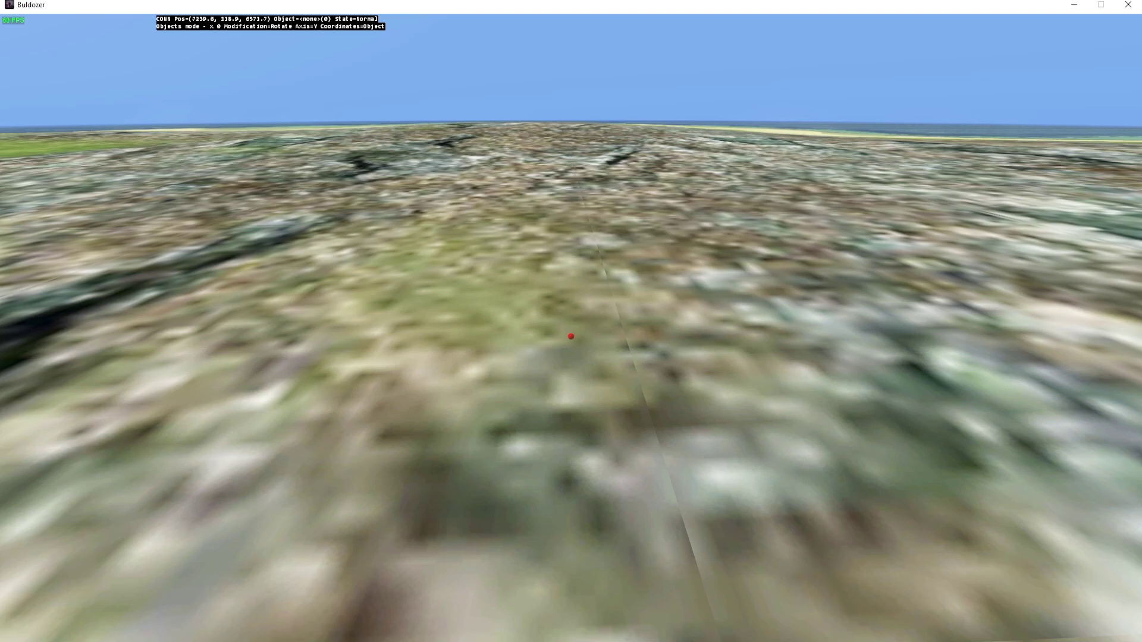
key("w")
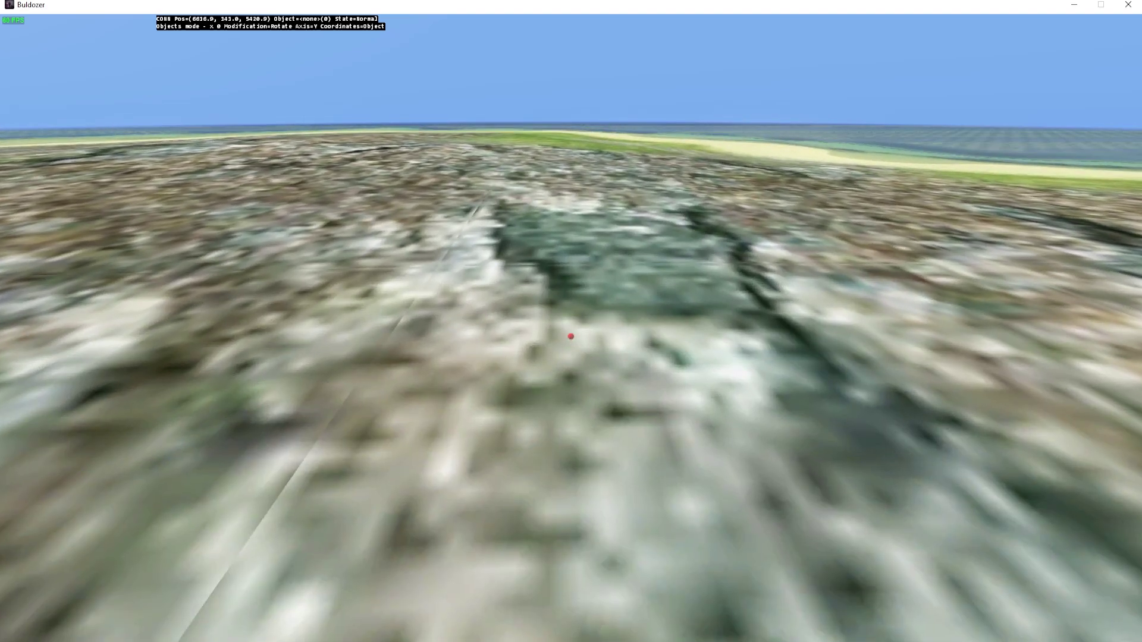
key("a")
key("alt+Tab")
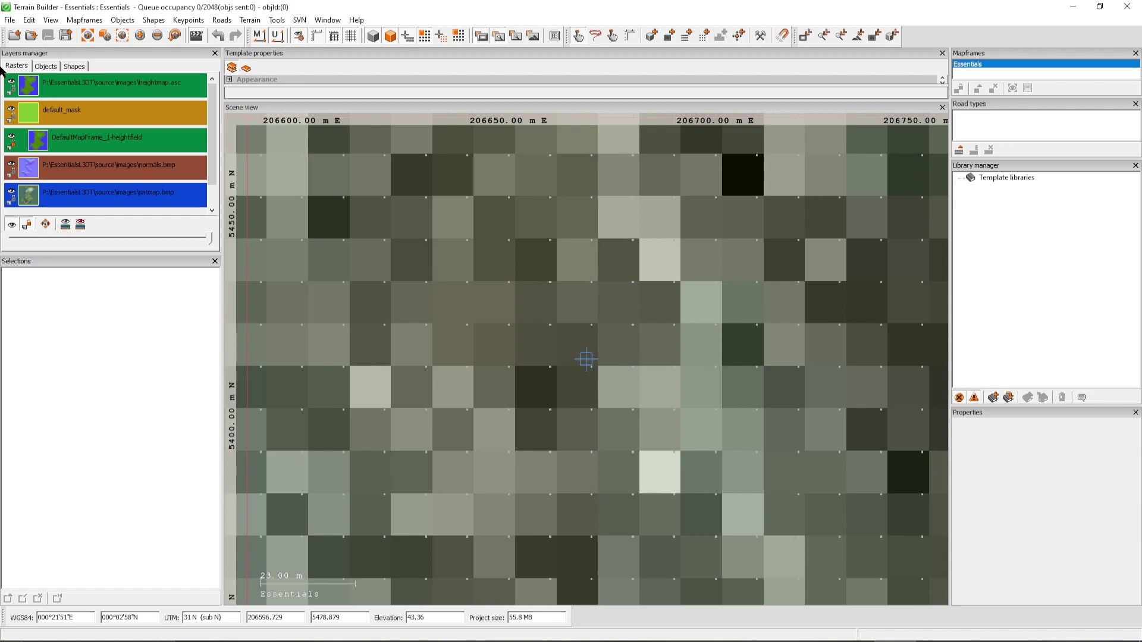
left_click(47, 67)
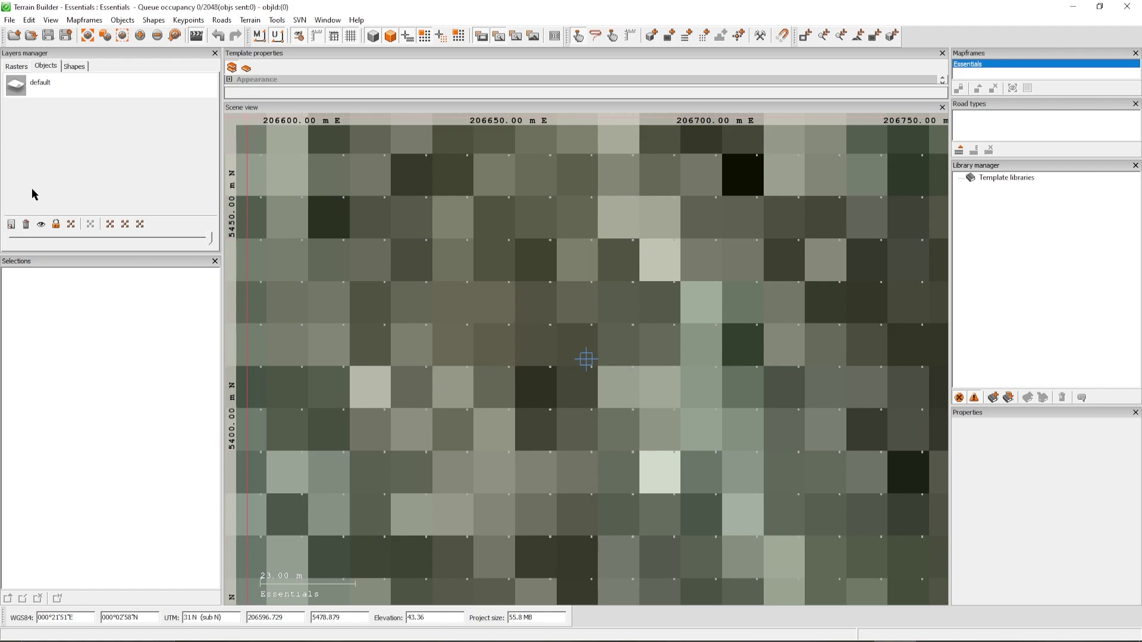
left_click(11, 224)
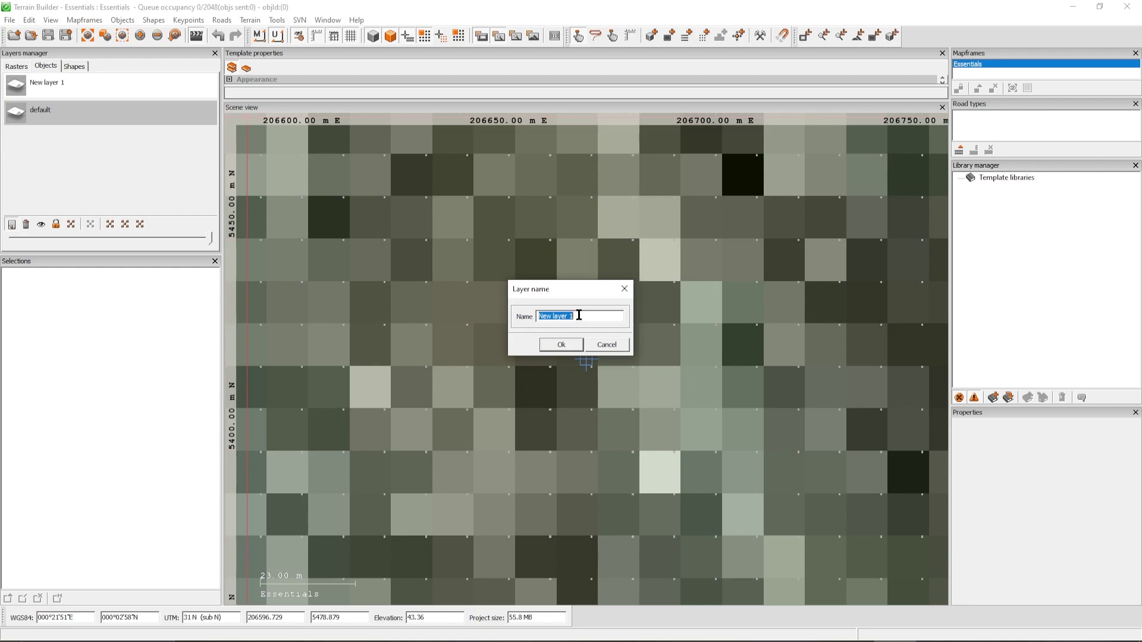
left_click(624, 291)
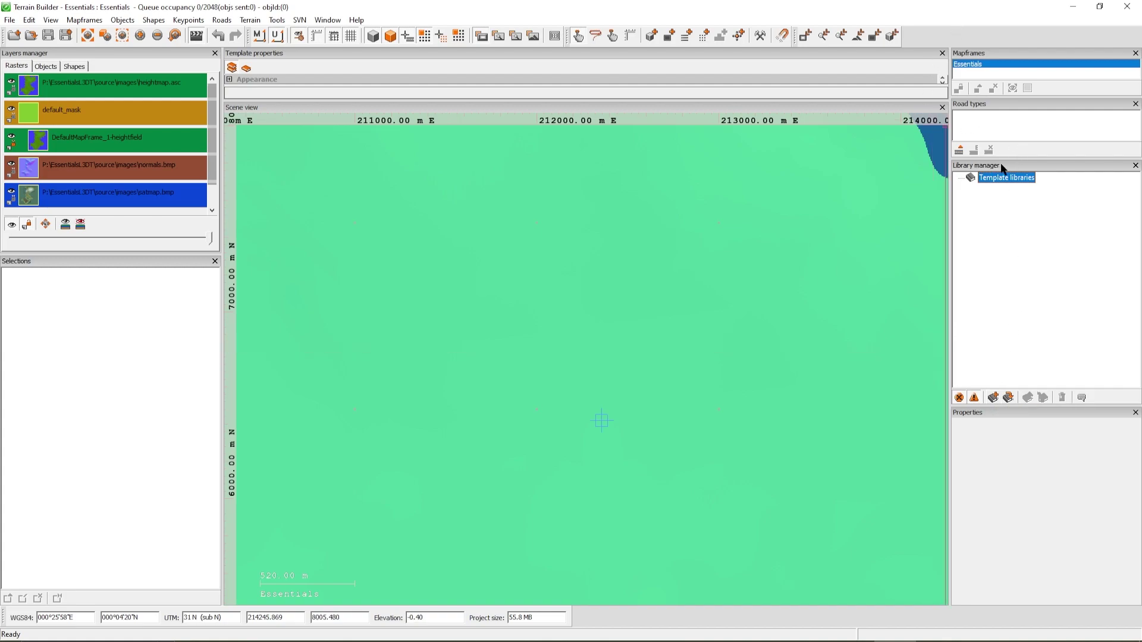
Set up a new template library from directory P:\DZ, named DZ, with subdirectories included recursively
left_click(993, 398)
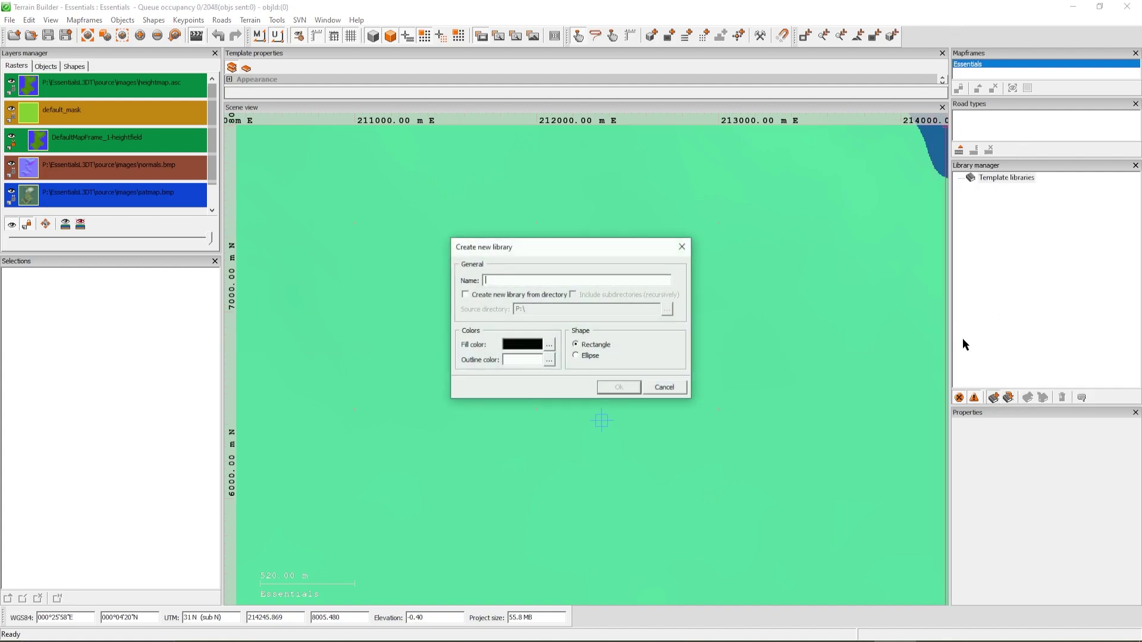
left_click(465, 295)
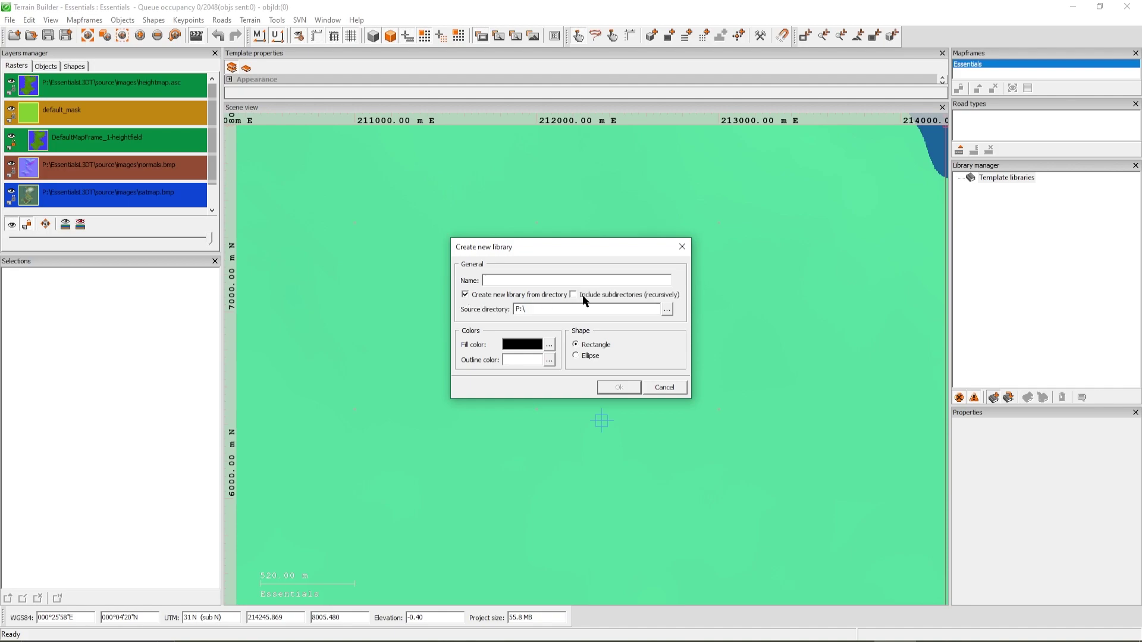
left_click(573, 294)
left_click(667, 310)
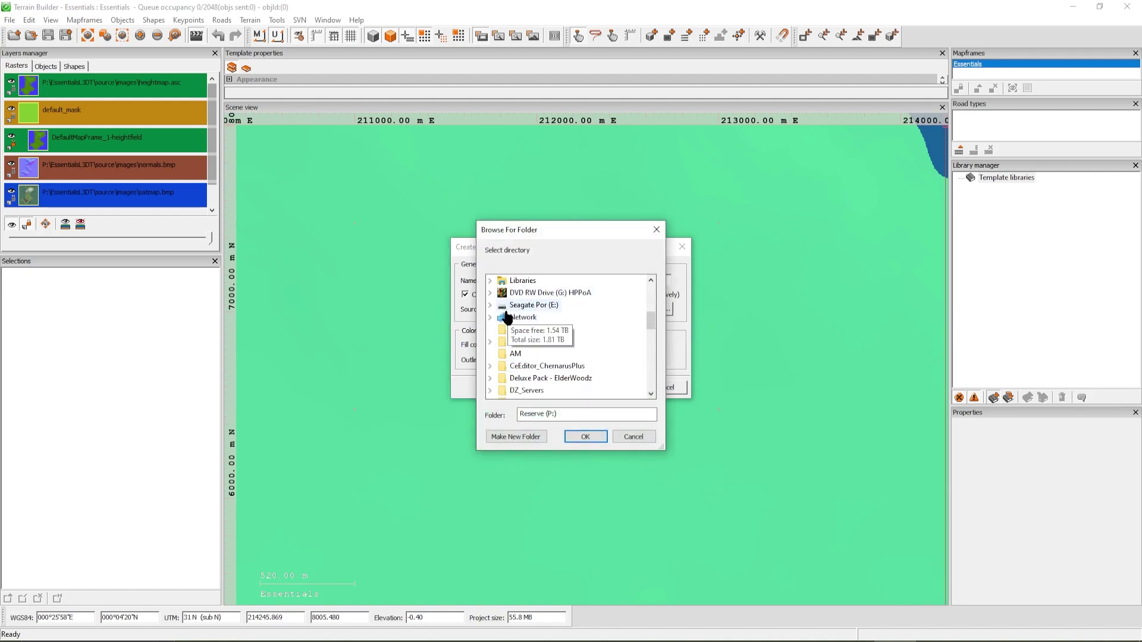
scroll(505, 330, "up", 2)
left_click(501, 329)
scroll(535, 330, "down", 6)
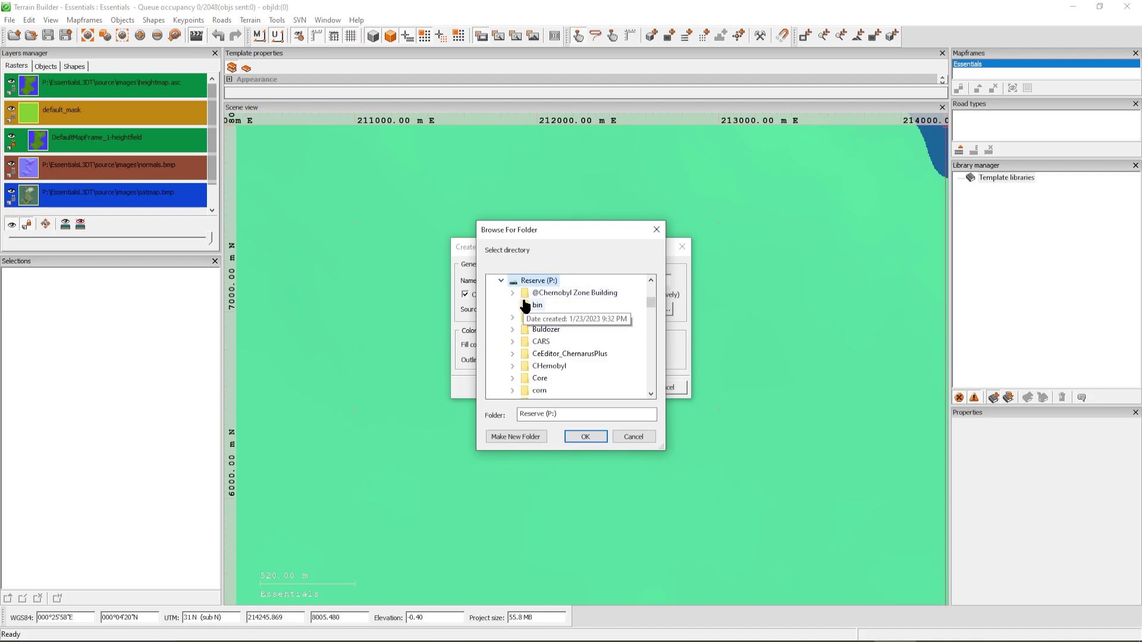
double_click(540, 340)
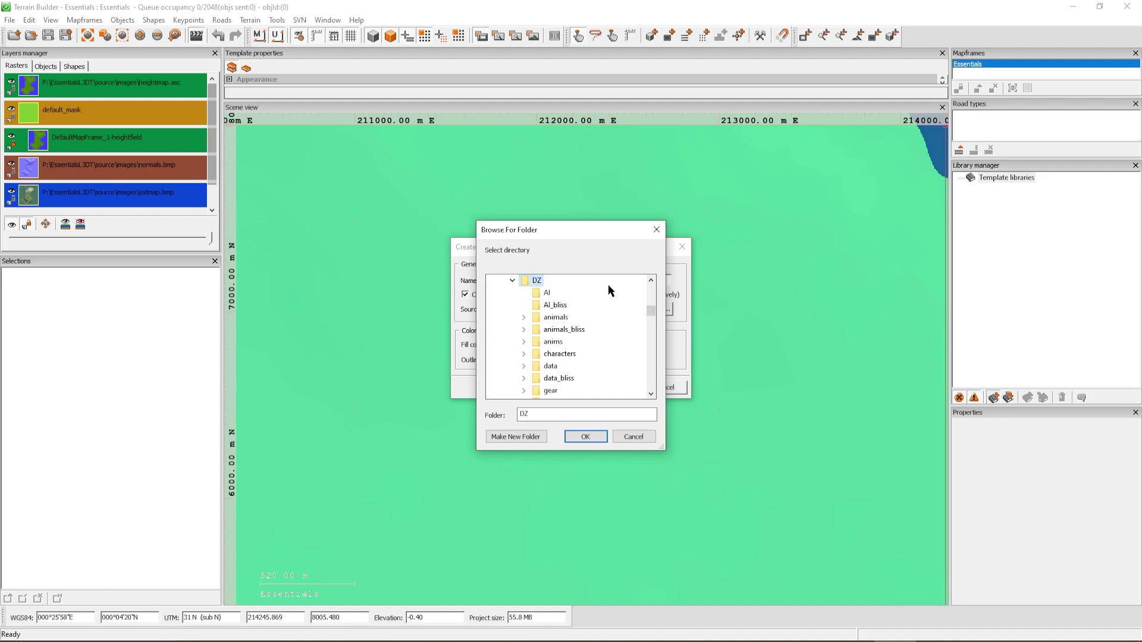
left_click(587, 437)
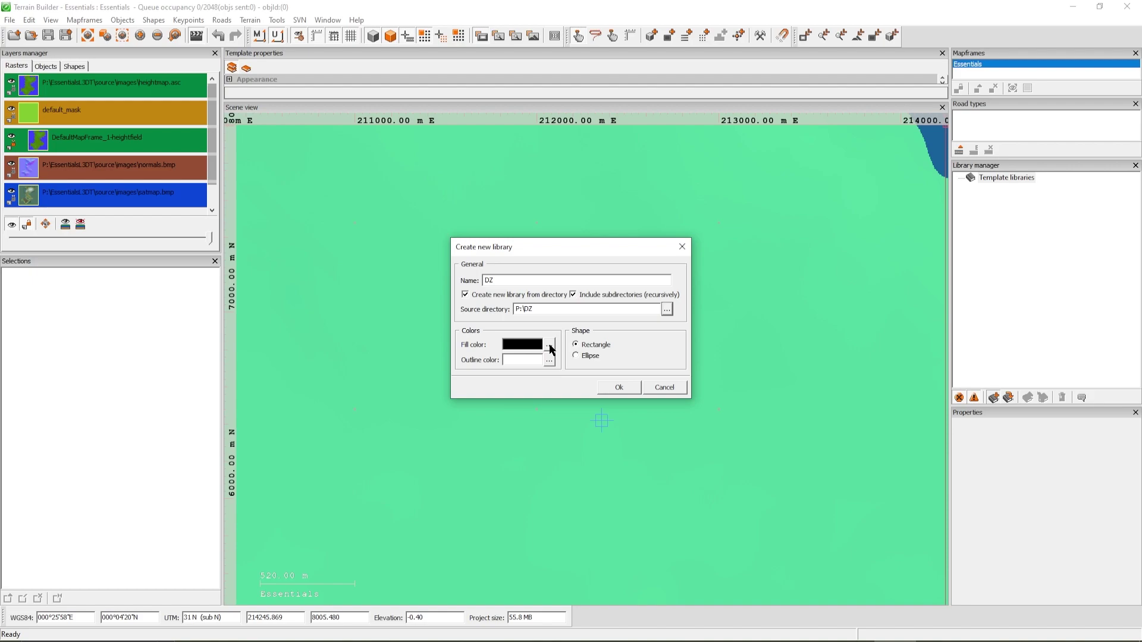
Look through the subfolders of the DZ source directory, such as plants, rocks and structures, and keep the chosen directory
left_click(668, 308)
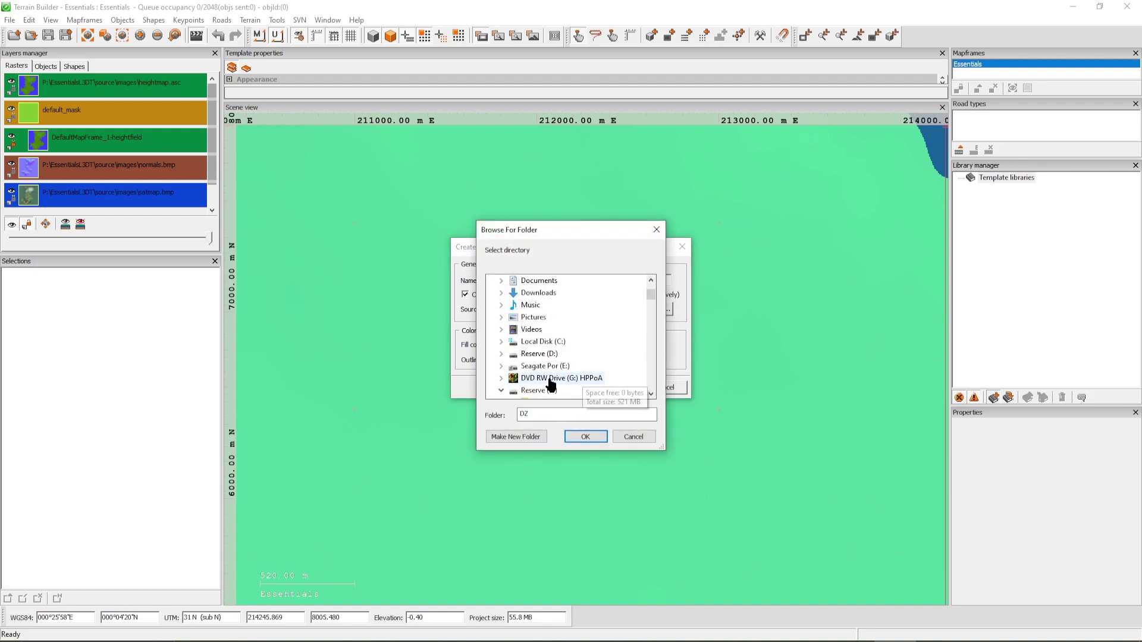
double_click(526, 393)
scroll(555, 326, "down", 2)
scroll(562, 312, "down", 4)
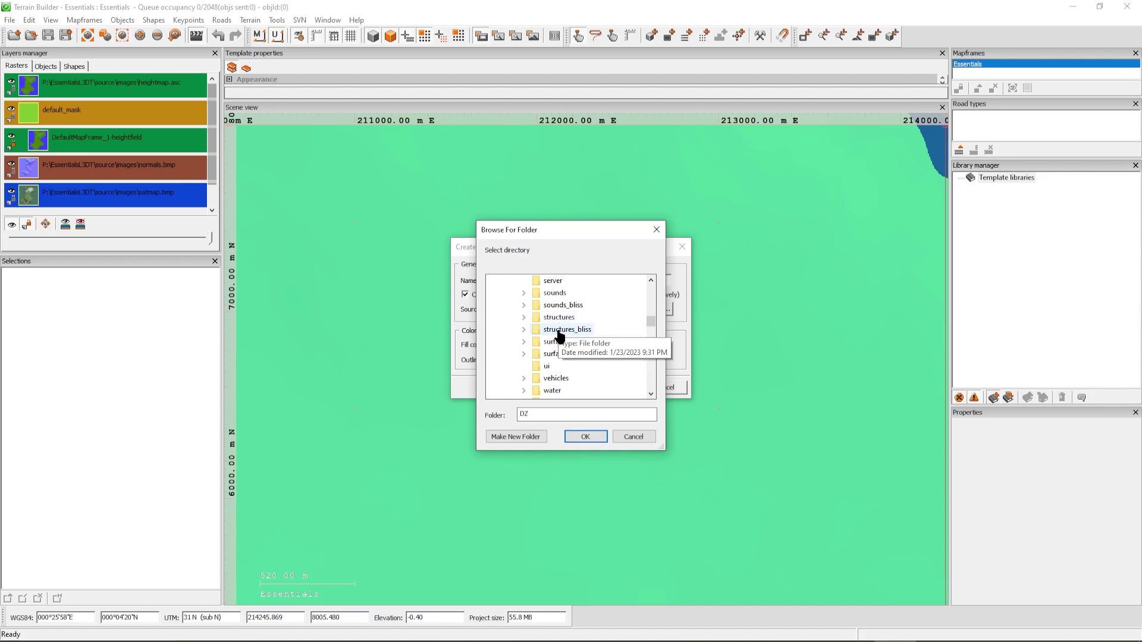
scroll(559, 336, "up", 5)
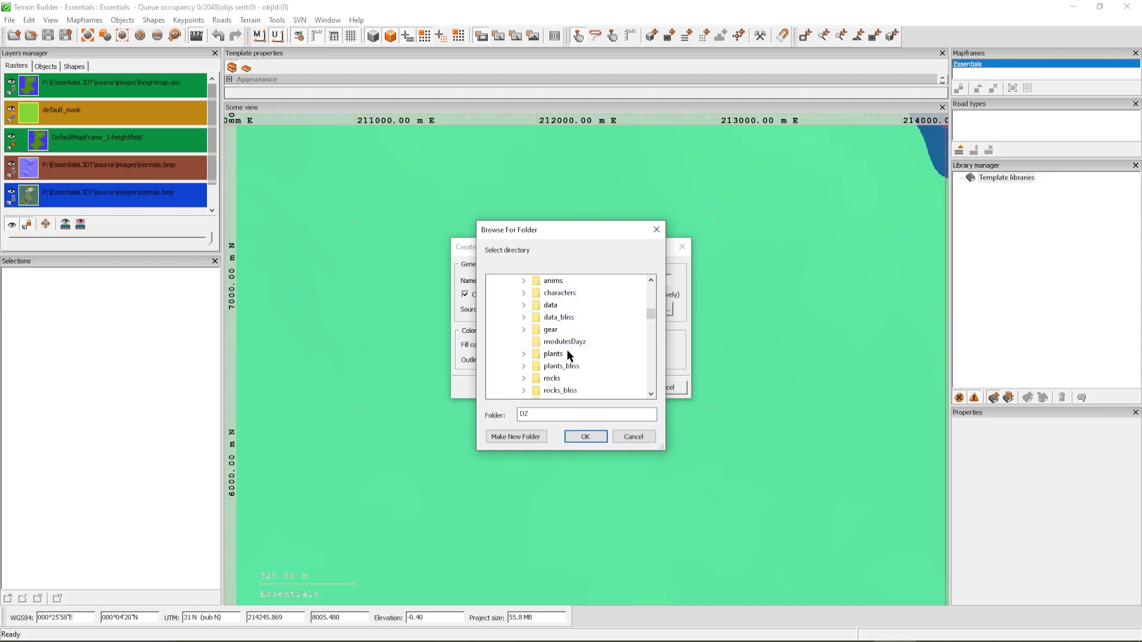
scroll(570, 375, "down", 2)
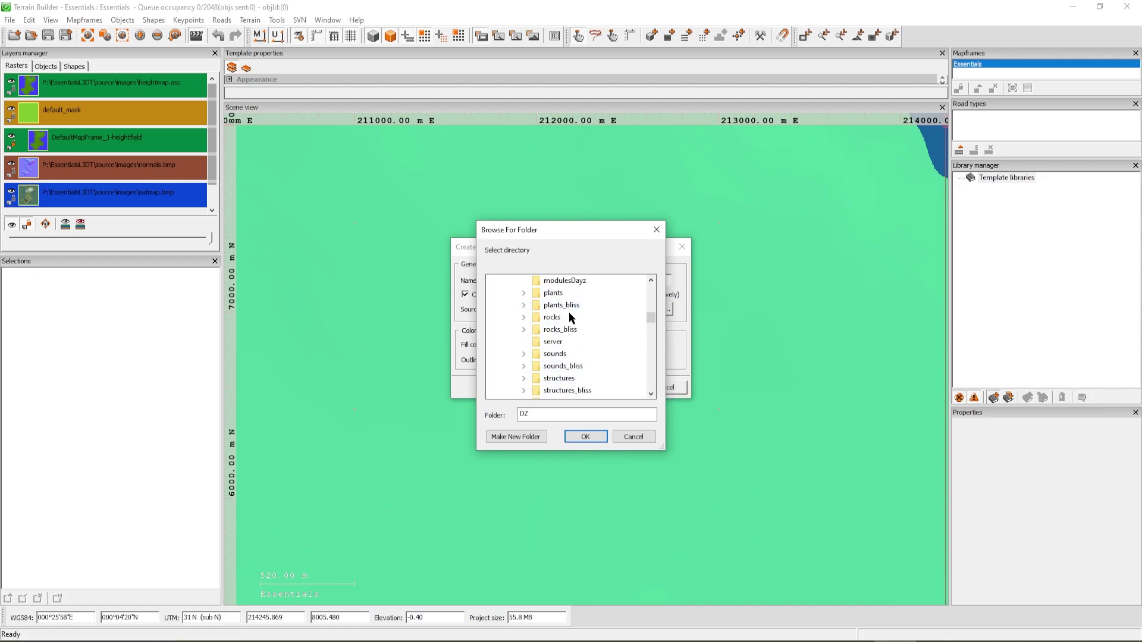
scroll(562, 305, "up", 2)
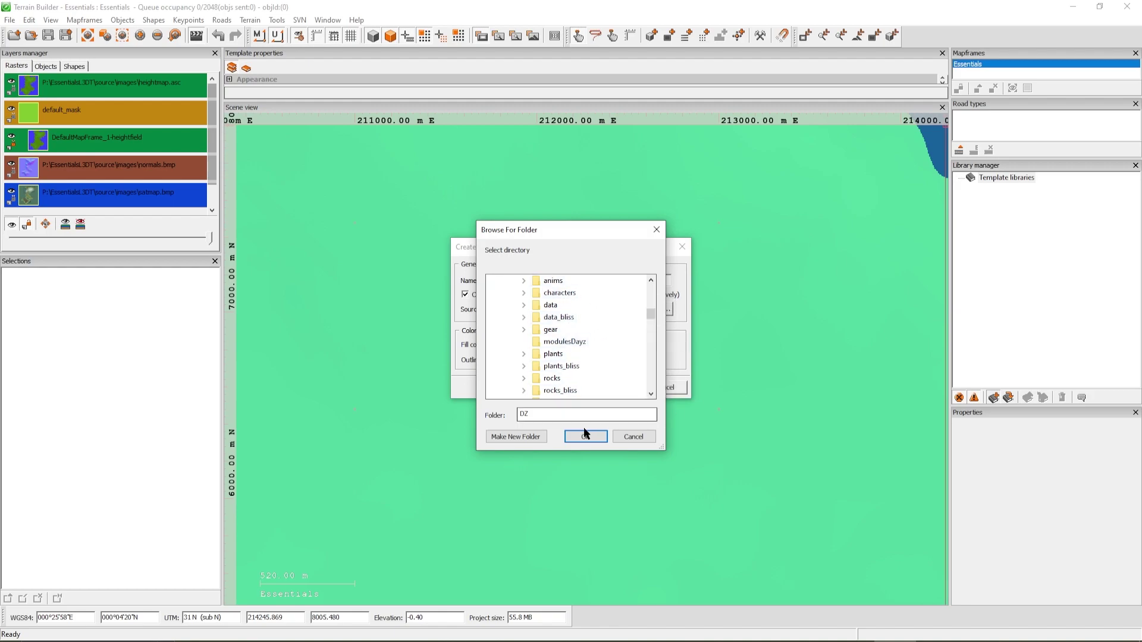
left_click(634, 436)
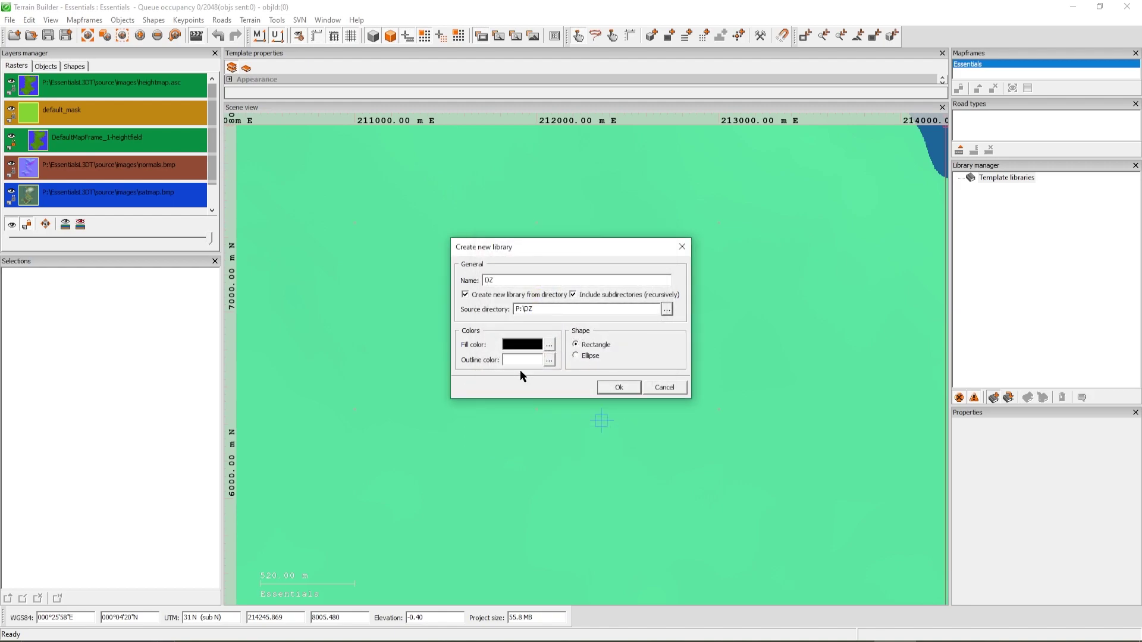
Try light cyan as the new library's fill color and set it back to black
left_click(549, 344)
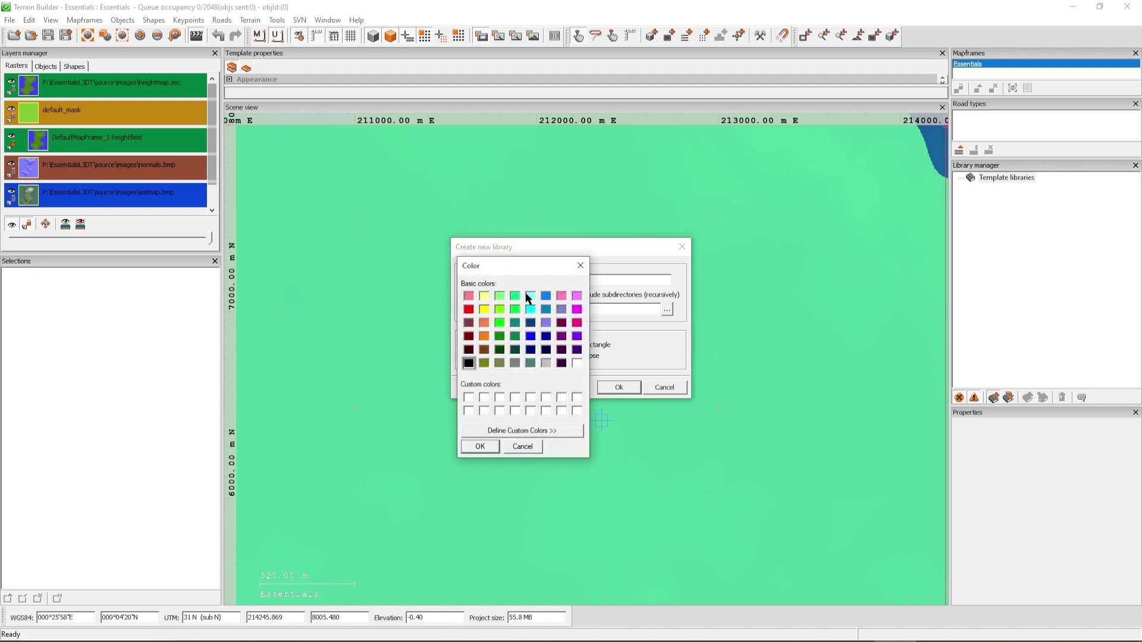
left_click(530, 296)
left_click(480, 447)
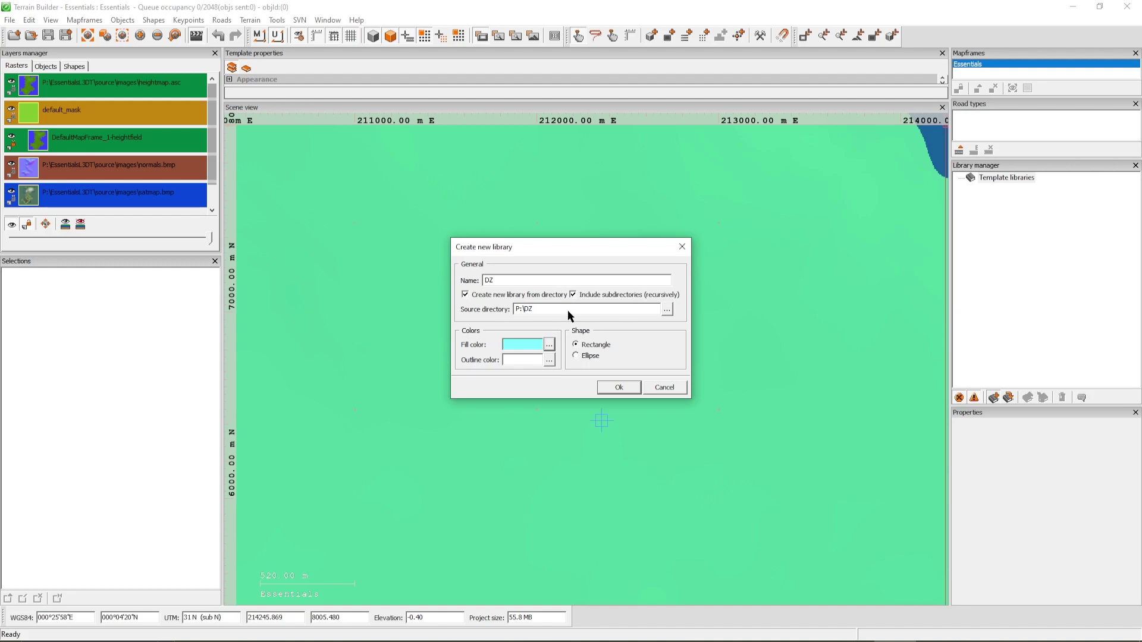
left_click(549, 346)
left_click(523, 446)
left_click(550, 346)
left_click(470, 362)
left_click(480, 445)
Create the DZ library and automatically rename all templates with duplicate names
left_click(619, 387)
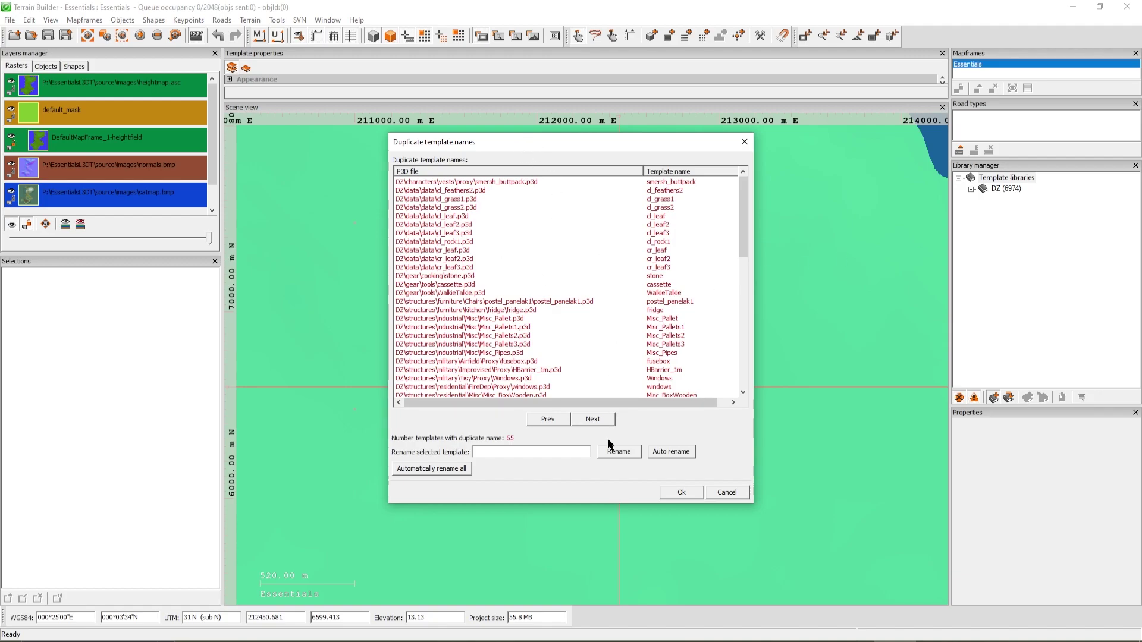
left_click(442, 471)
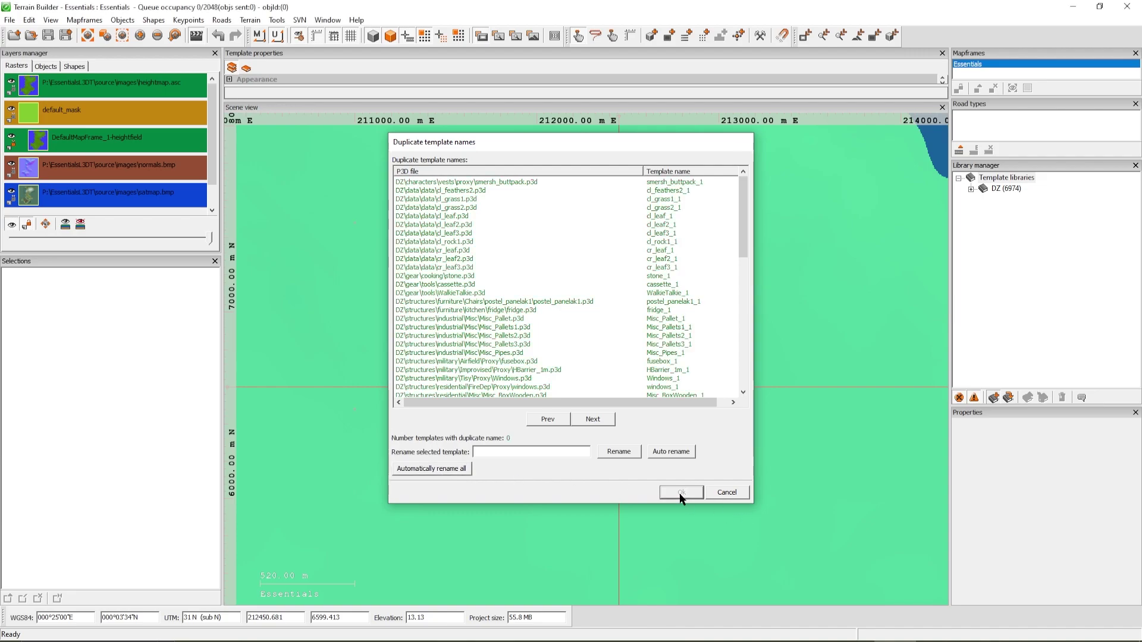
left_click(681, 493)
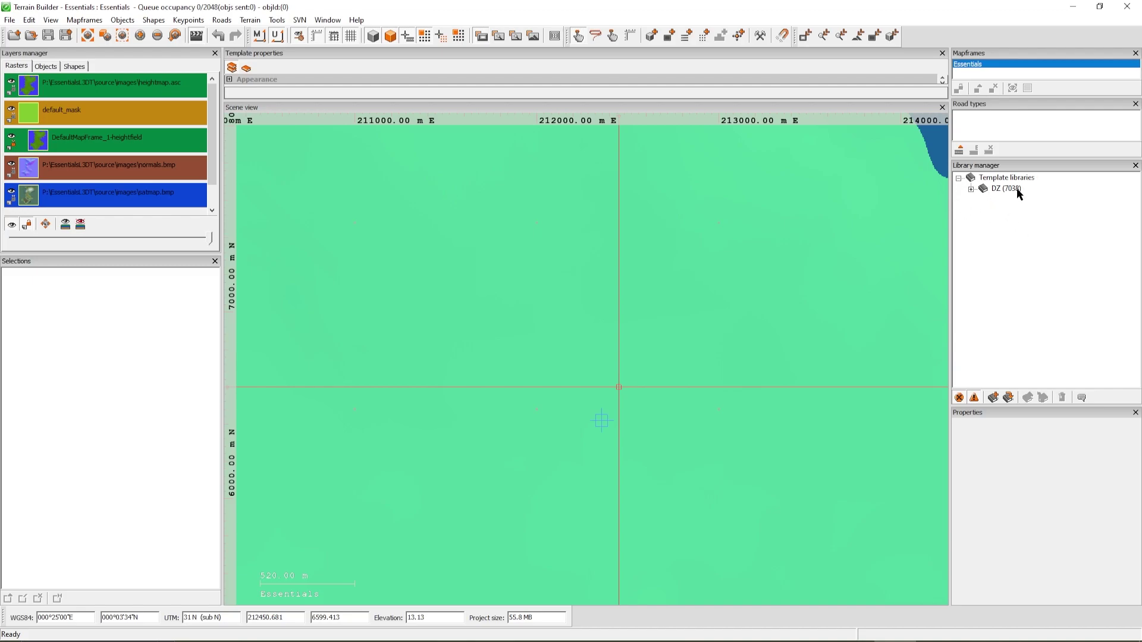
Expand the DZ library and find and select the t_FagusSylvatica_1s tree template
left_click(970, 188)
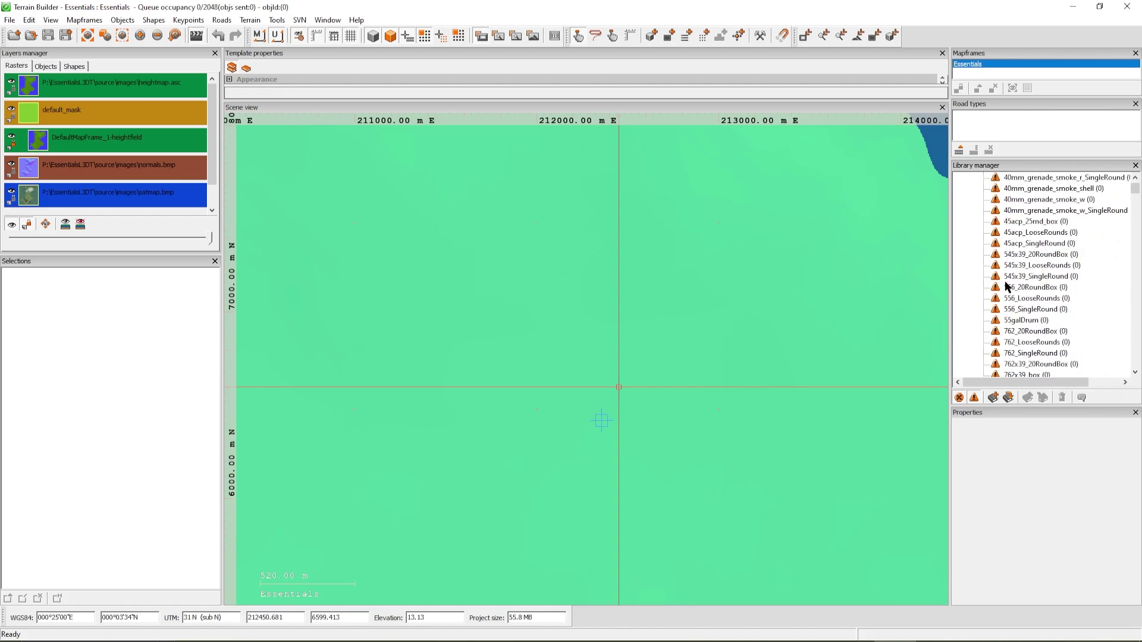
scroll(1006, 290, "down", 20)
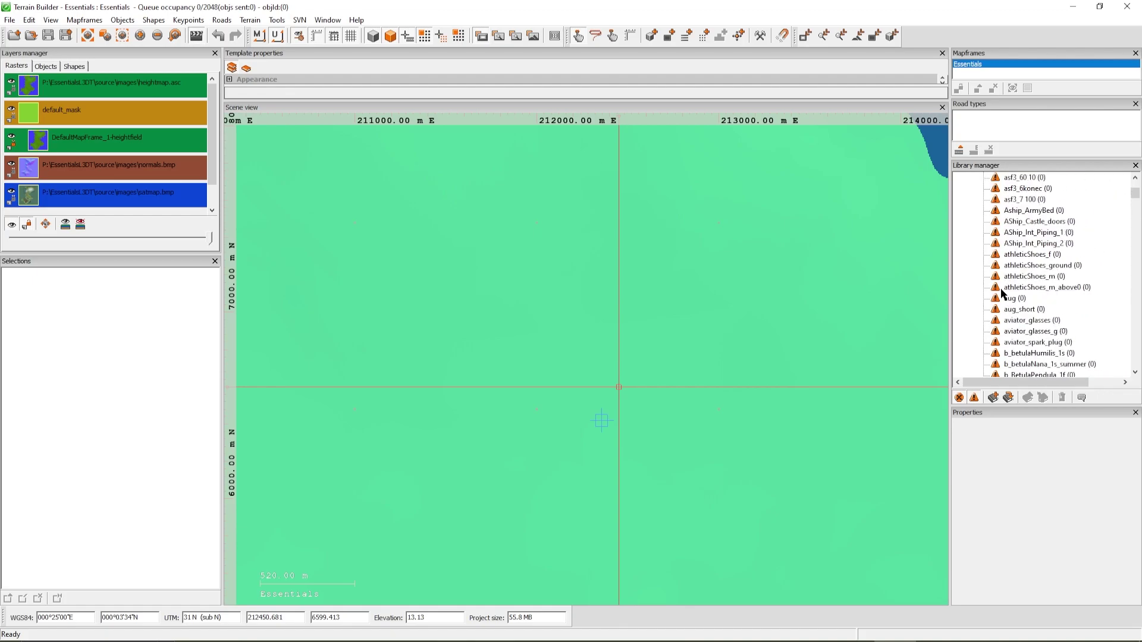
scroll(1005, 298, "down", 20)
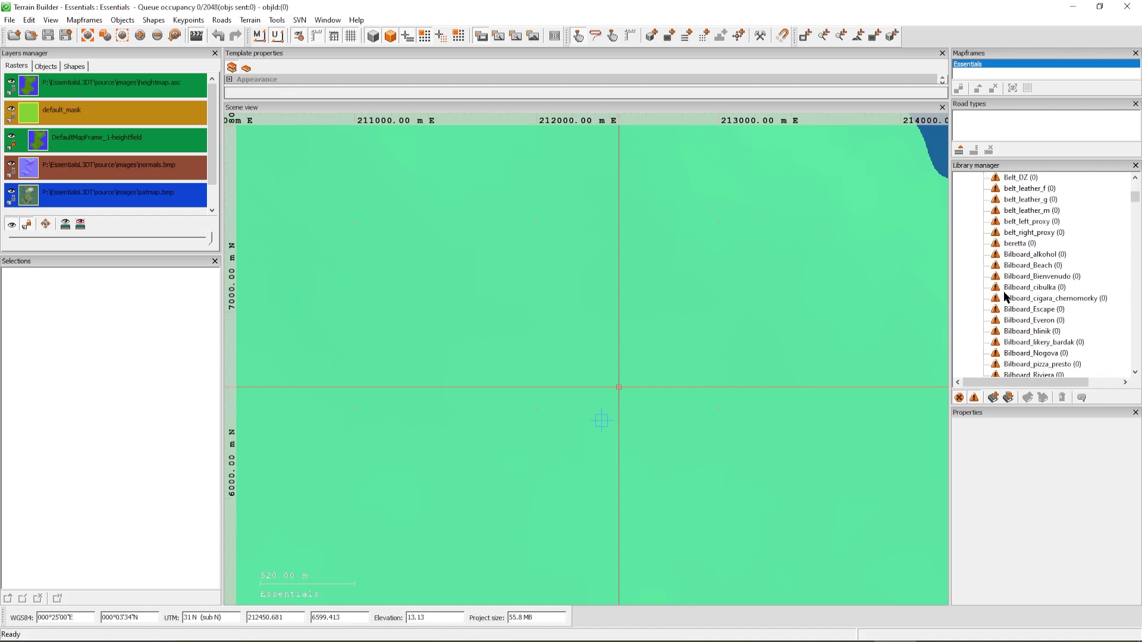
scroll(1009, 303, "down", 20)
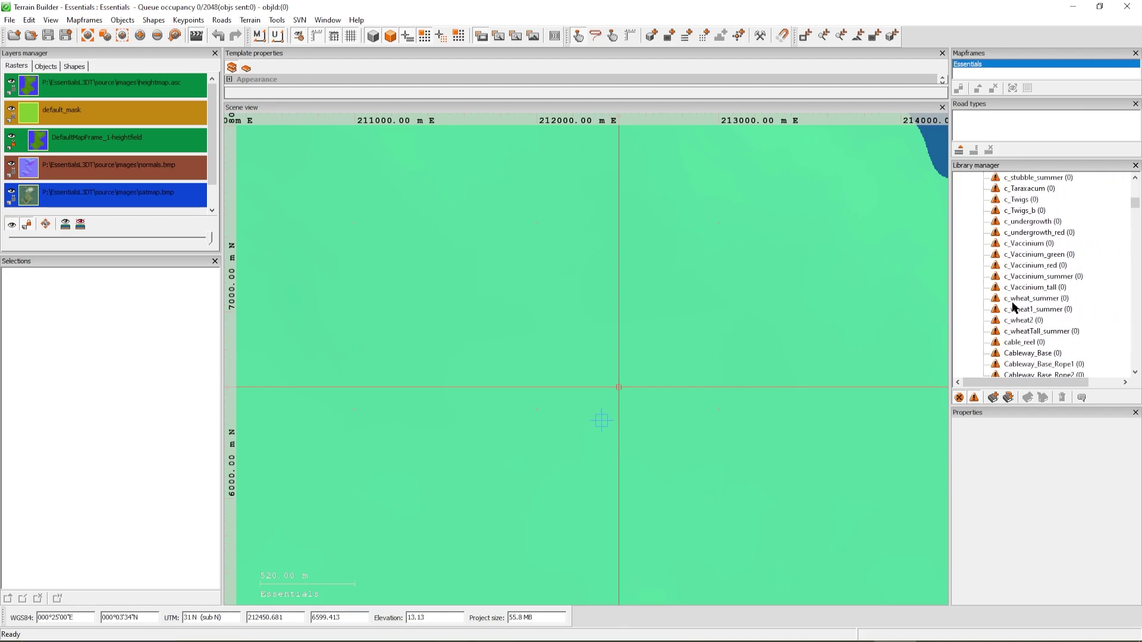
key("t")
scroll(1012, 313, "down", 3)
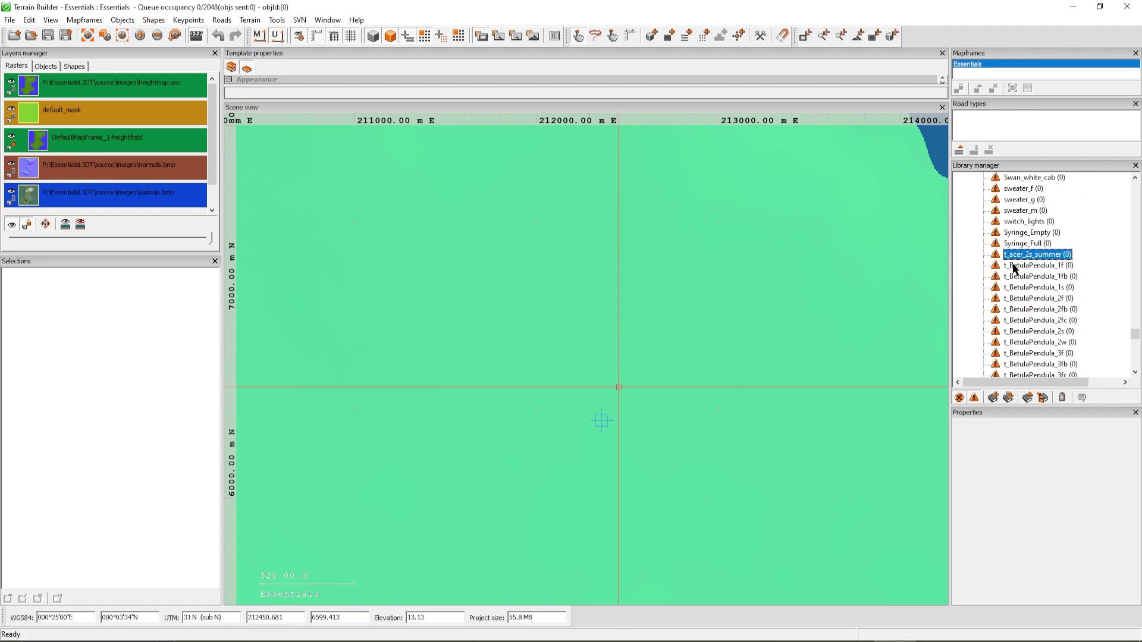
scroll(1028, 309, "down", 15)
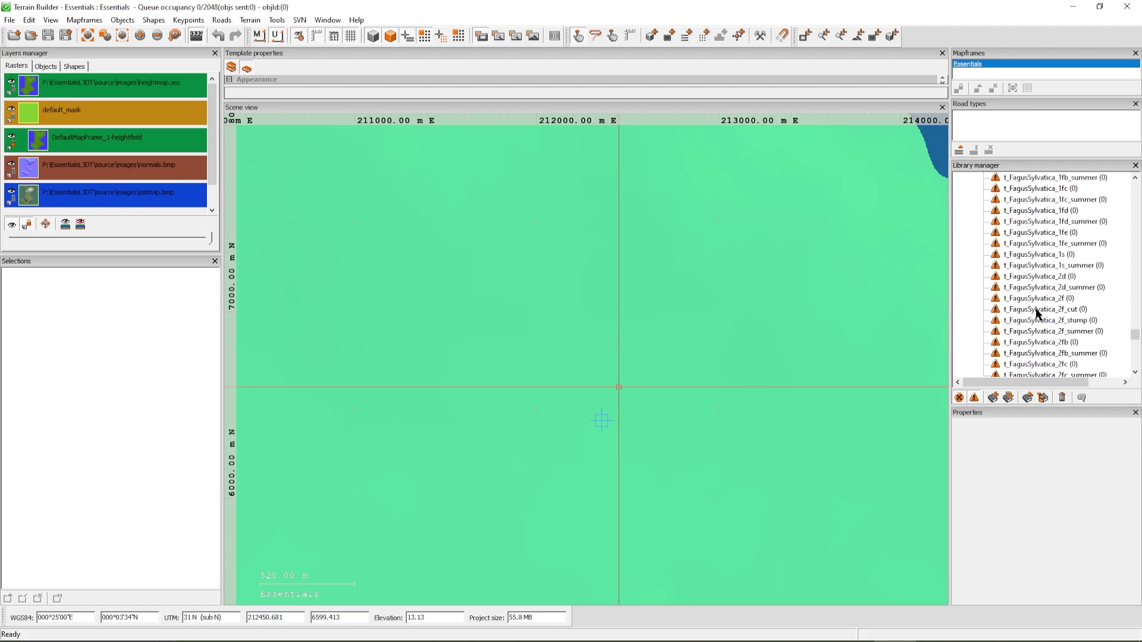
left_click(1031, 254)
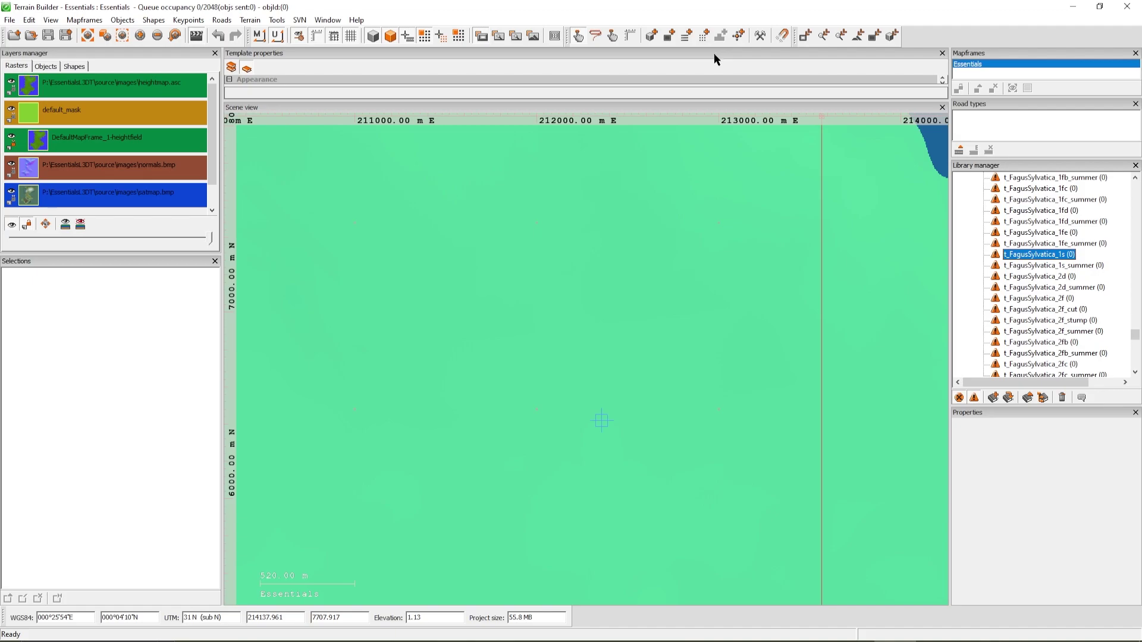
Place one t_FagusSylvatica_1s tree object on the terrain in the scene view
left_click(651, 36)
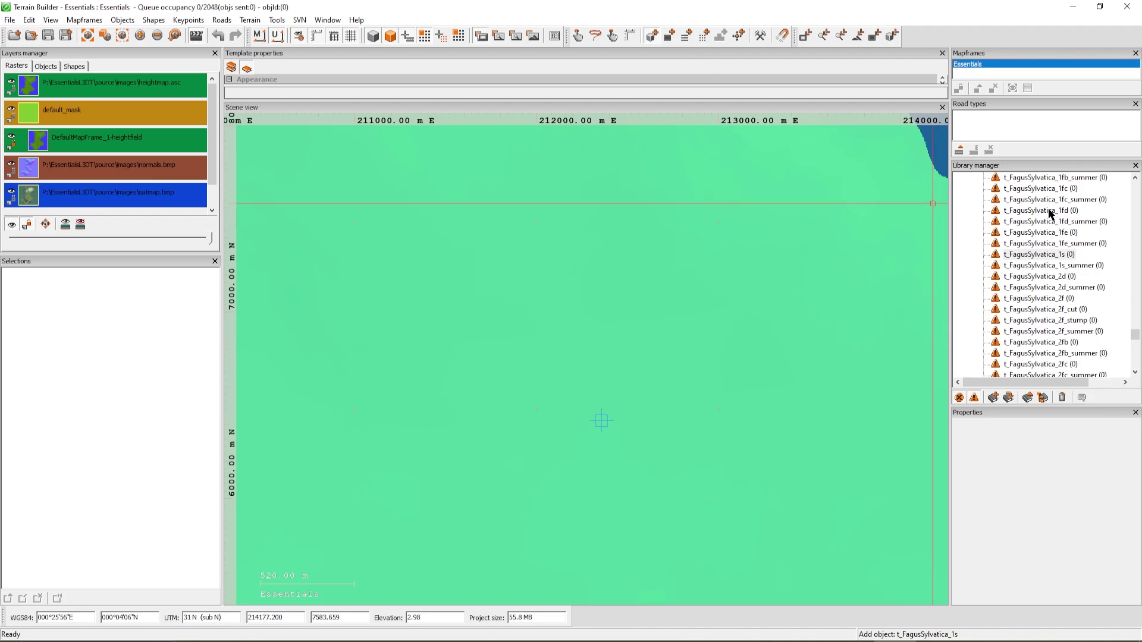
left_click(1030, 256)
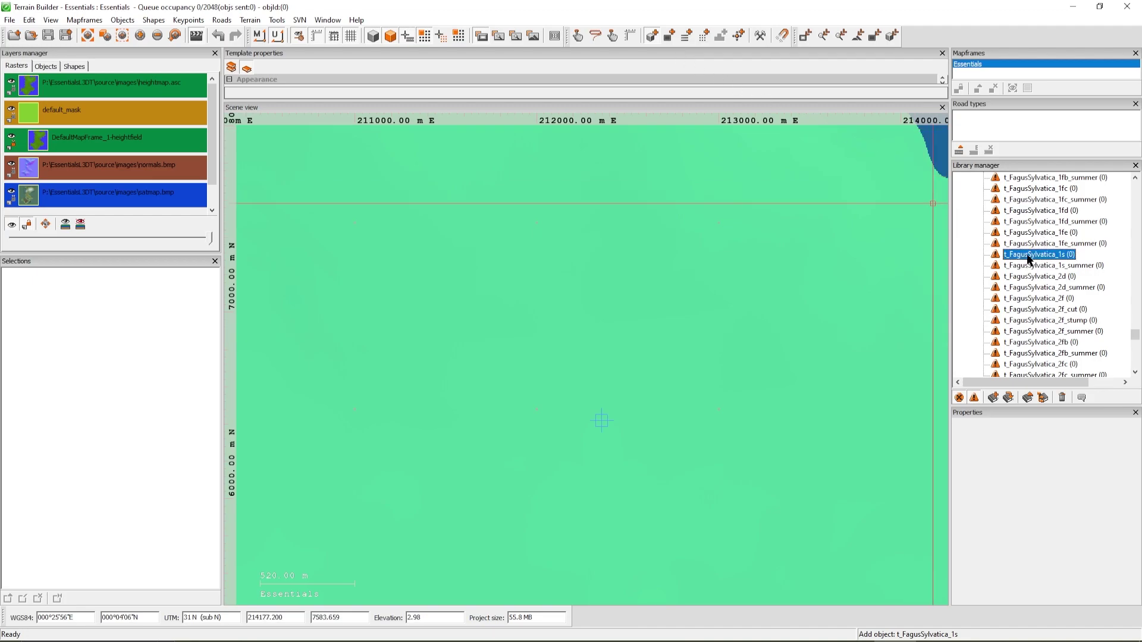
left_click(619, 399)
Place one t_FagusSylvatica_2fb tree object right beside the first tree
scroll(601, 420, "up", 5)
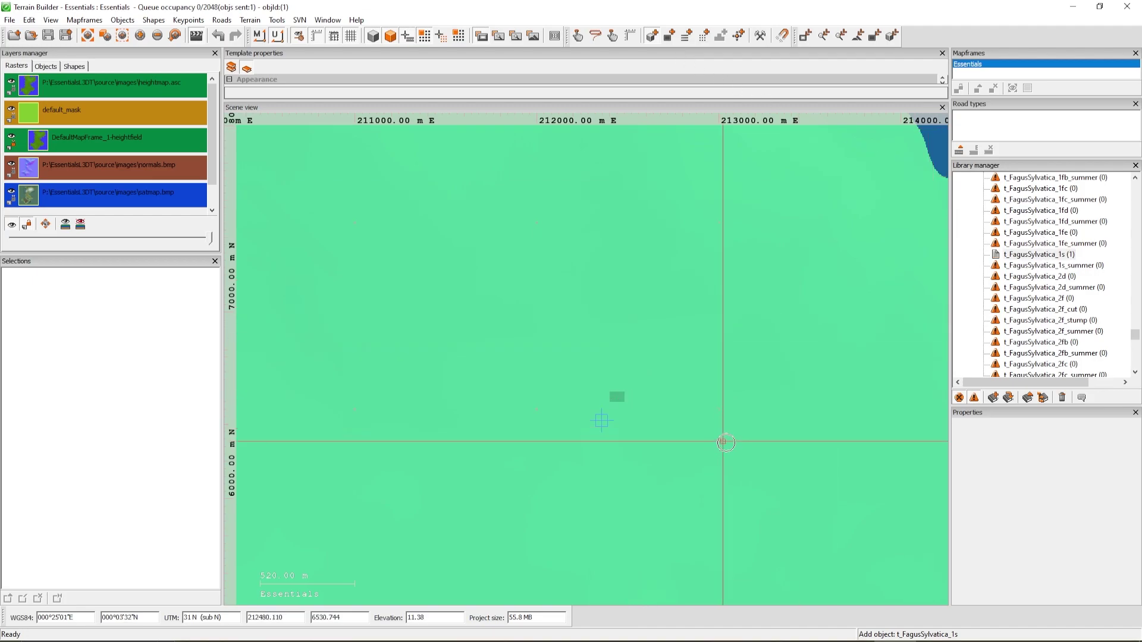
scroll(609, 399, "up", 8)
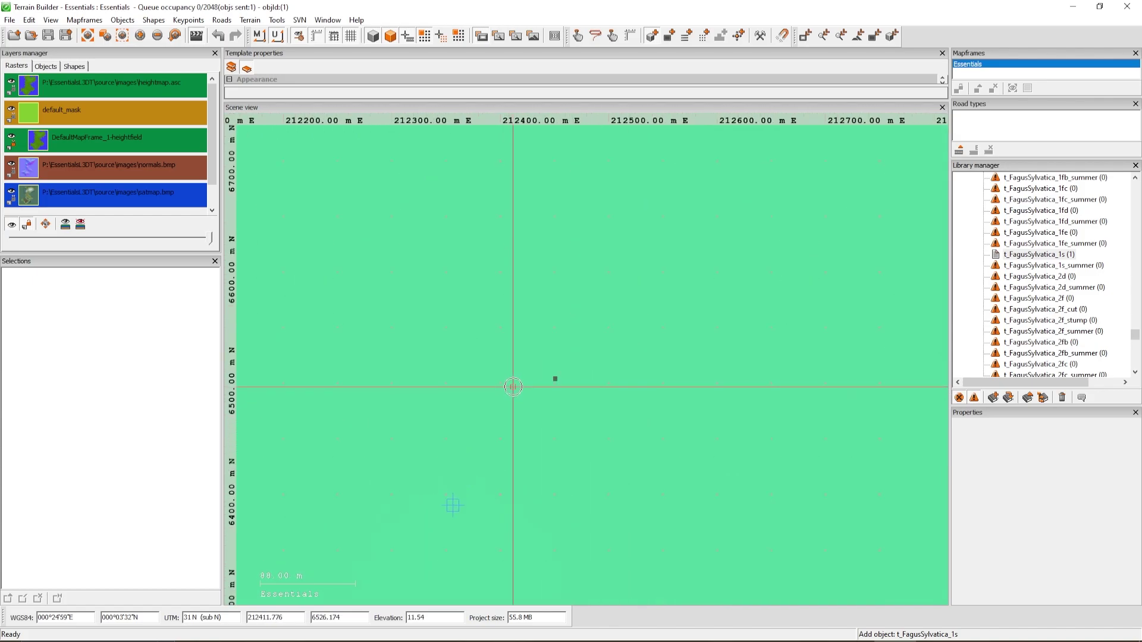
left_click(1057, 344)
left_click(689, 324)
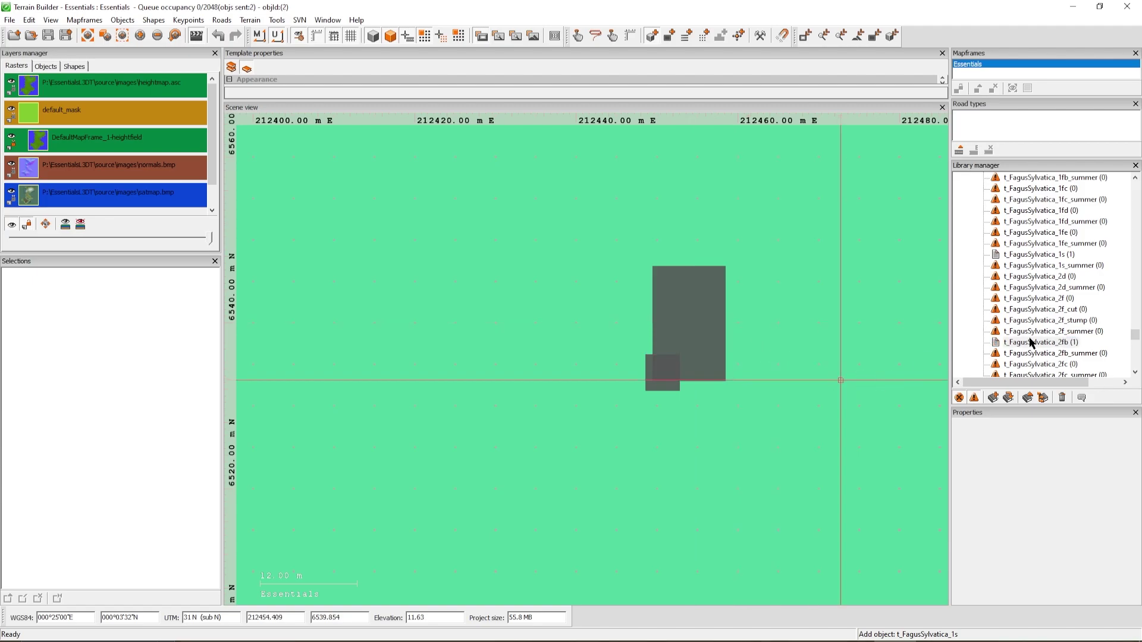
Place one t_FagusSylvatica_2fc tree west of the existing trees and one t_FagusSylvatica_2d_summer tree south of it
left_click(1035, 364)
left_click(519, 269)
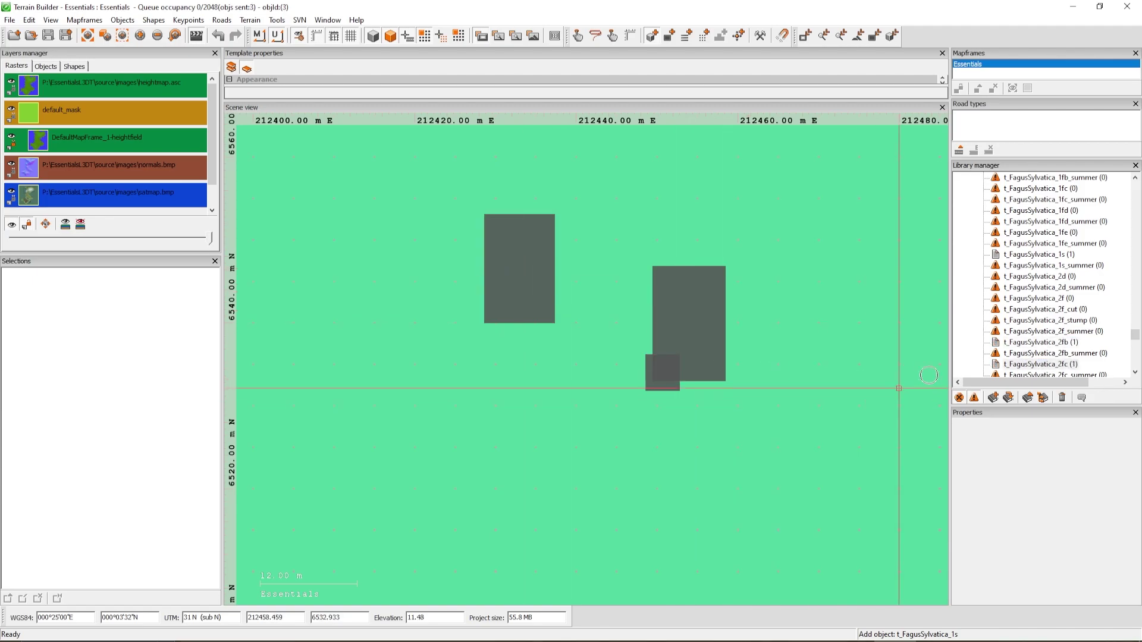
left_click(1044, 287)
left_click(513, 435)
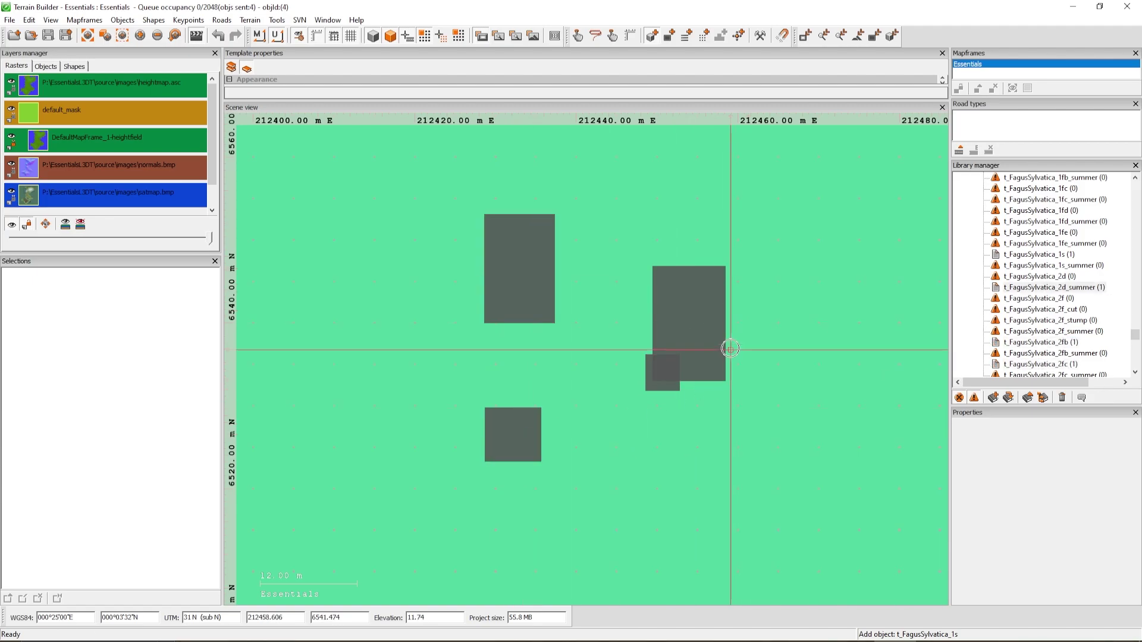
Move the t_FagusSylvatica_2fb tree north, clear of the small tree, to about X 212450.8, Y 6547.8
left_click(579, 37)
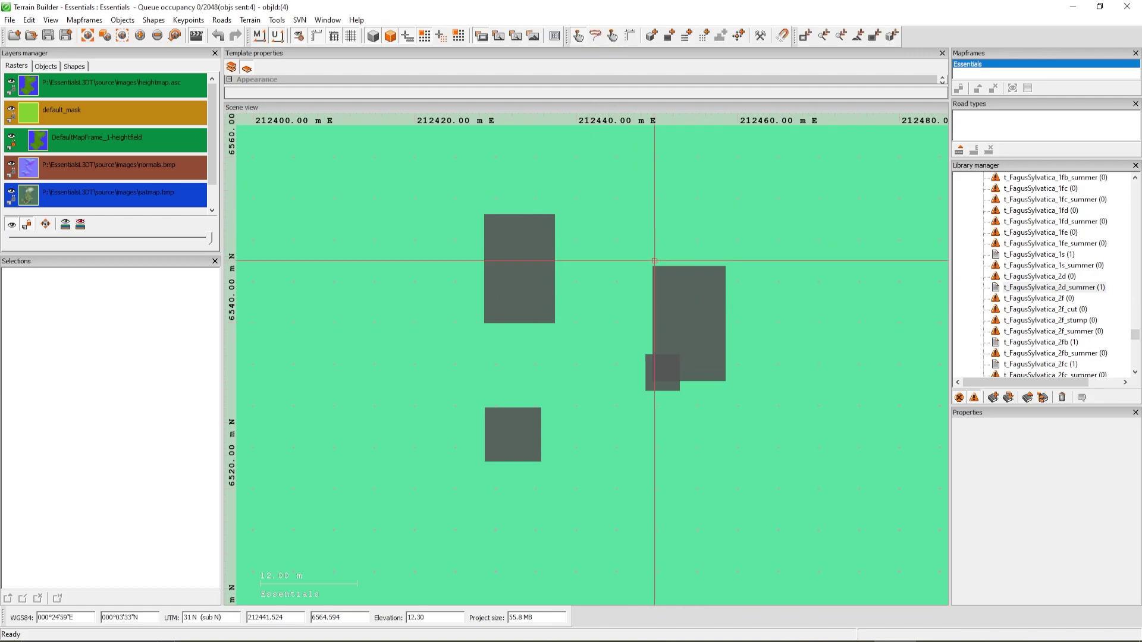
left_click(673, 331)
left_click_drag(680, 331, 666, 264)
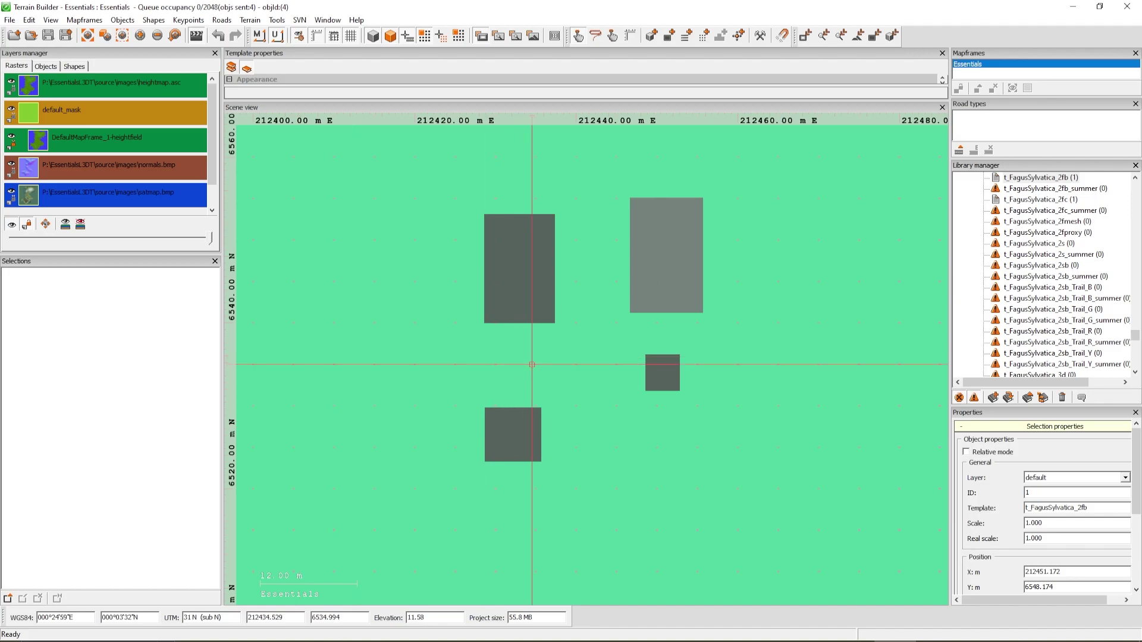
mouse_move(661, 285)
left_mouse_down()
mouse_move(651, 270)
mouse_move(734, 271)
mouse_move(659, 289)
left_mouse_up()
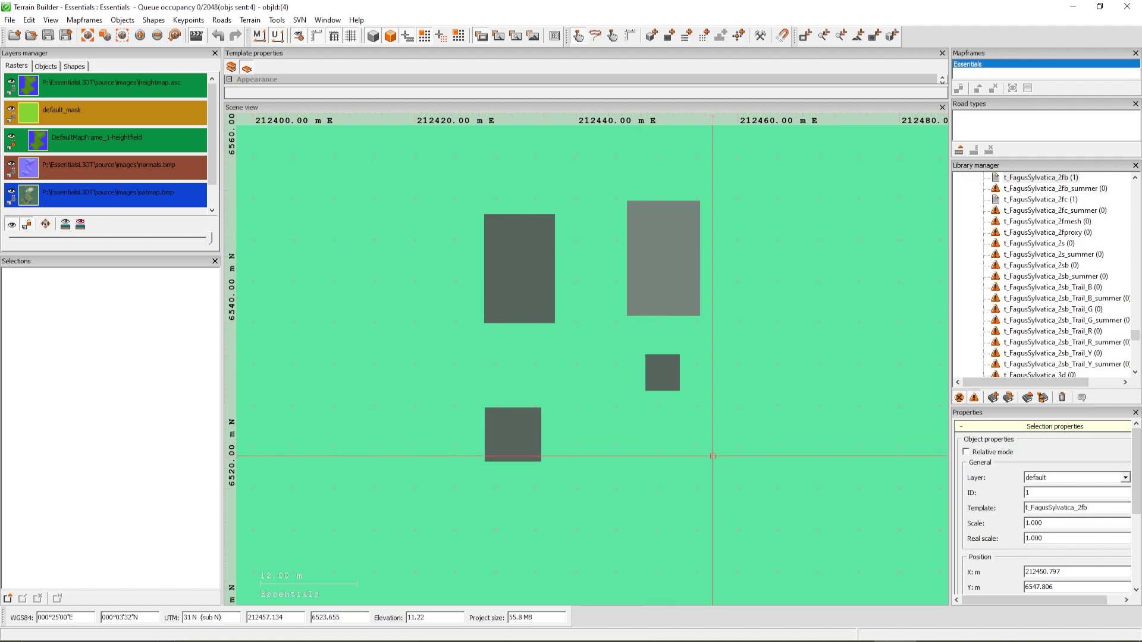
Switch to Buldozer and fly down close to the placed trees to inspect them in 3D
key("alt+Tab")
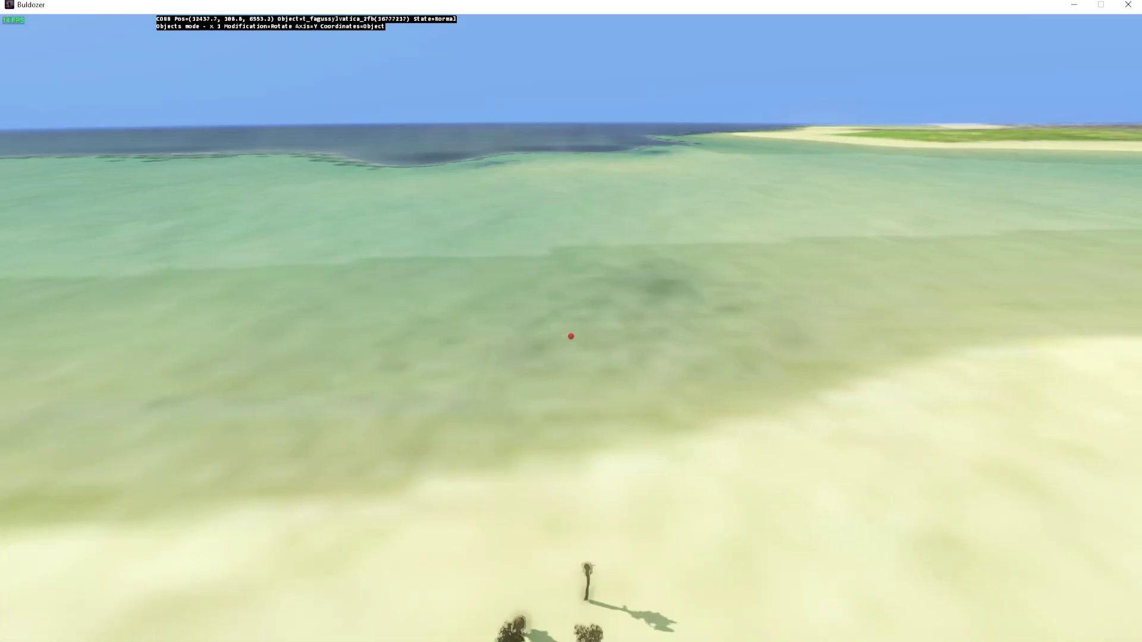
key("s")
key("w")
key("d")
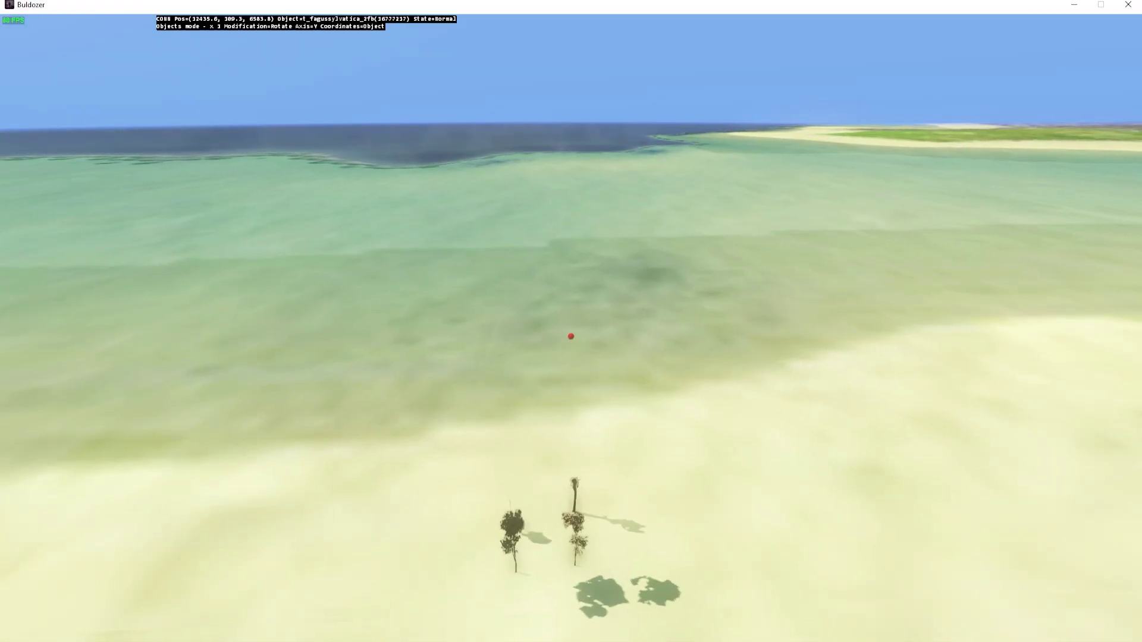
key("z")
key("z")
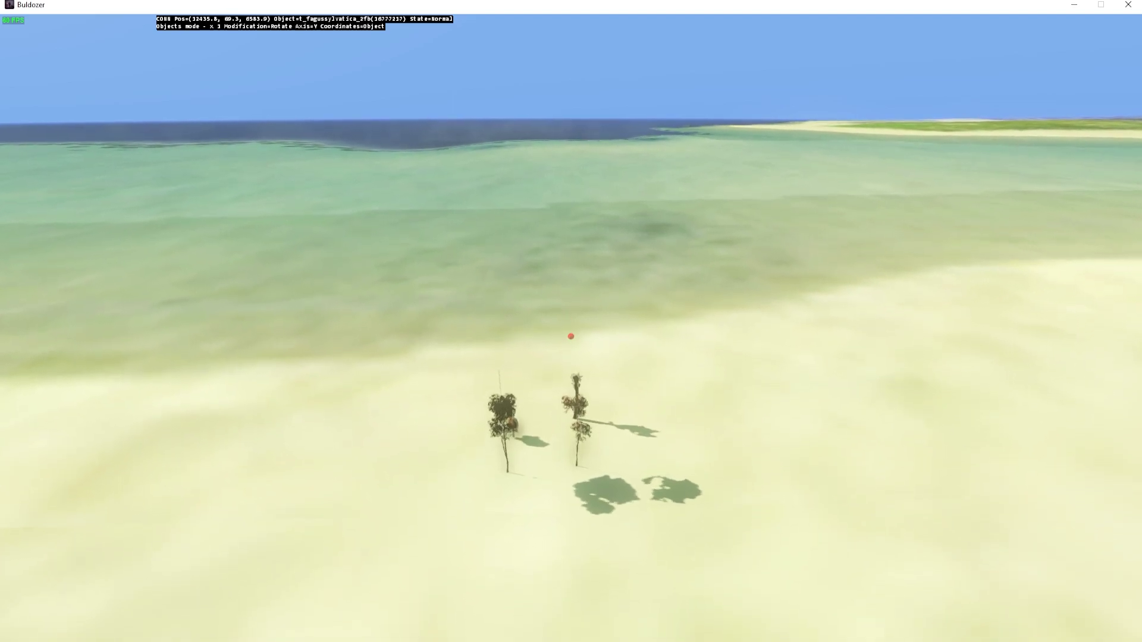
key("z")
key("a")
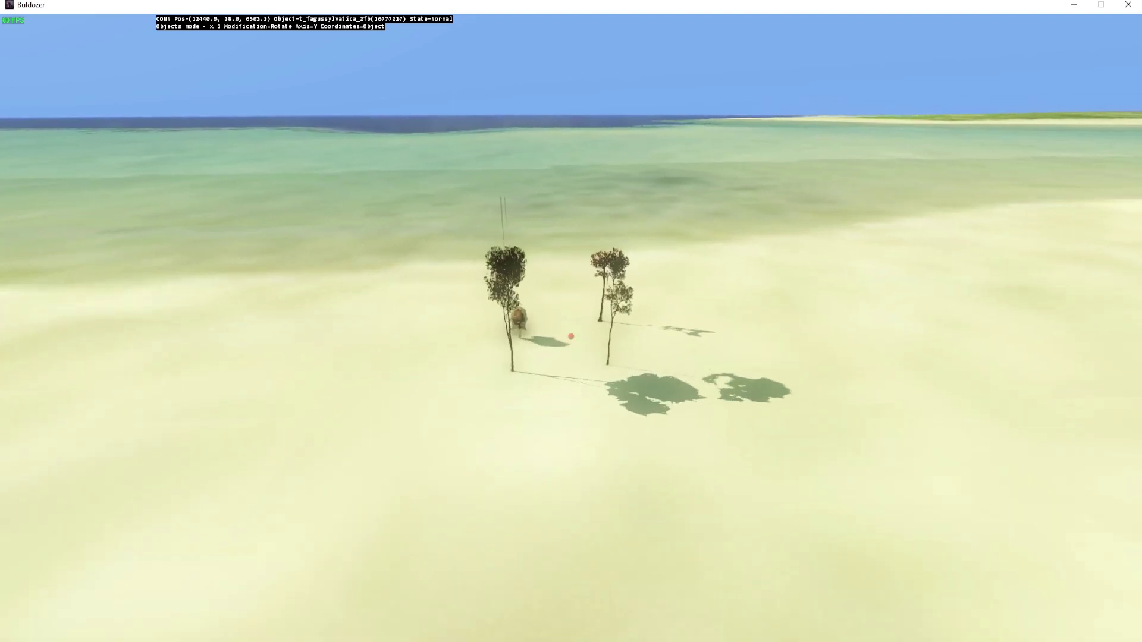
key("w")
key("d")
key("a")
key("s")
key("d")
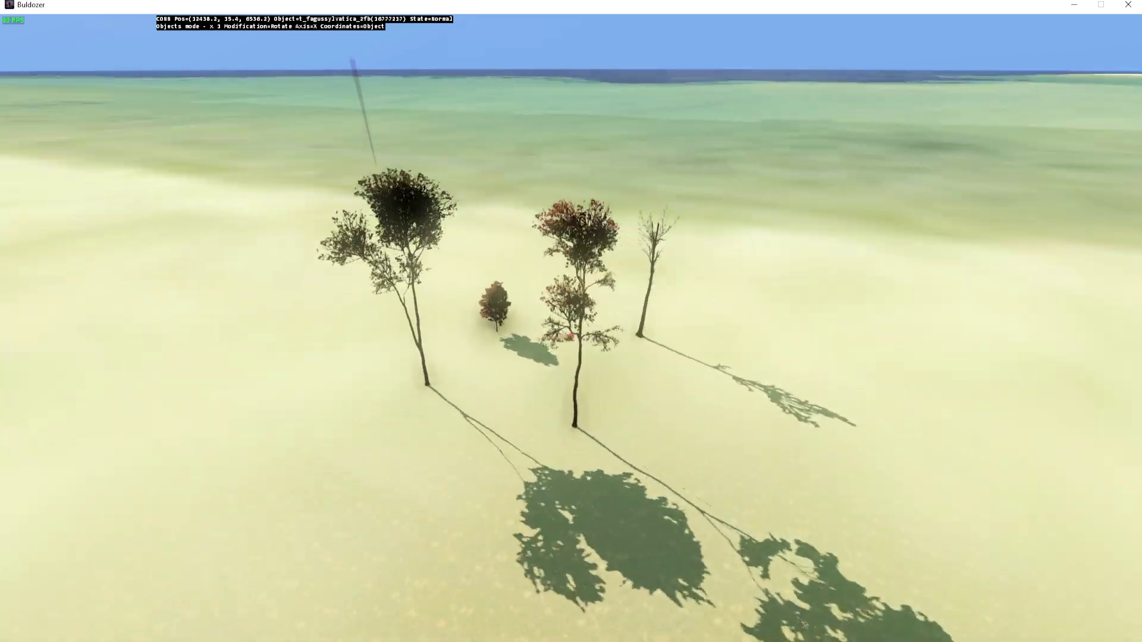
Rotate the t_FagusSylvatica_2fb tree in the Buldozer 3D view
key("s")
left_click_drag(571, 336, 571, 336)
key("d")
key("d")
right_click_drag(571, 336, 571, 336)
left_click_drag(571, 335, 570, 336)
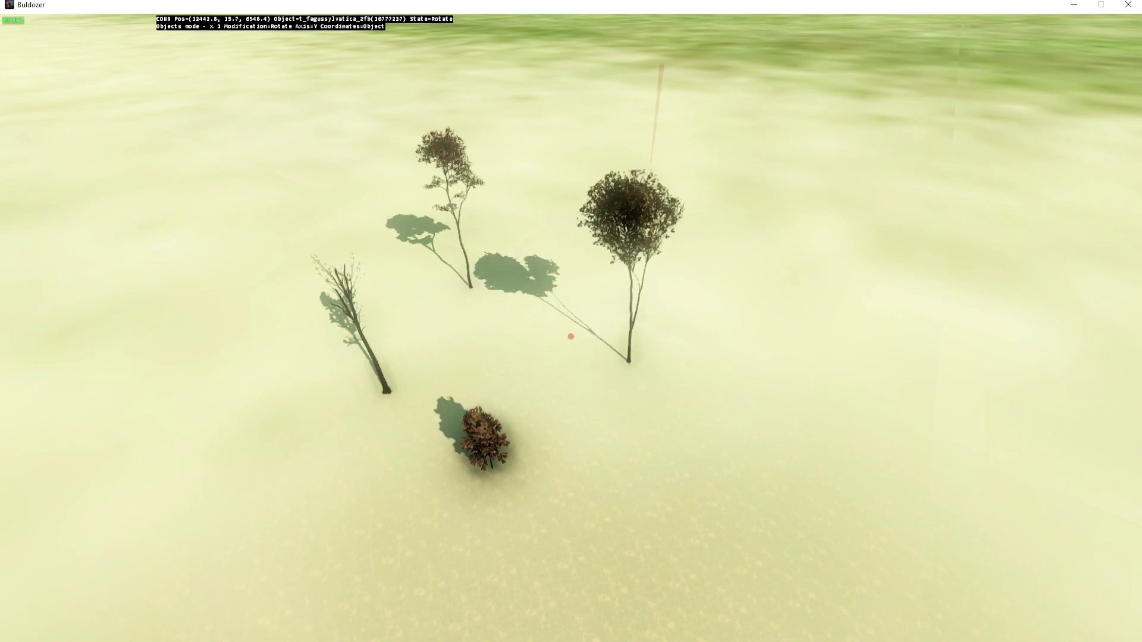
left_click_drag(571, 335, 571, 336)
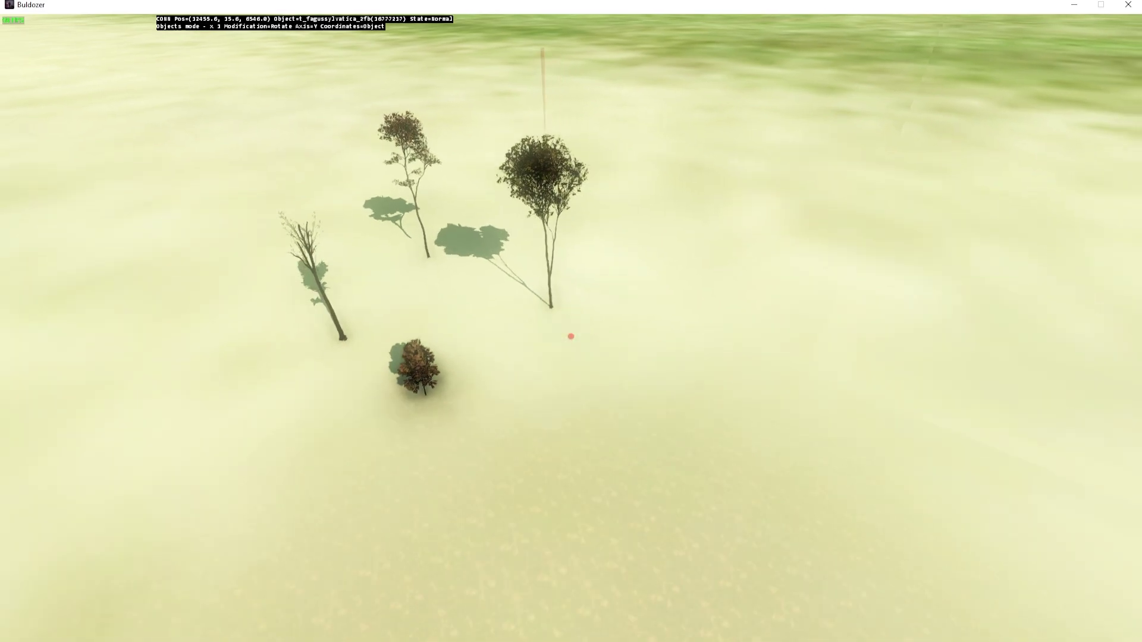
key("x")
key("a")
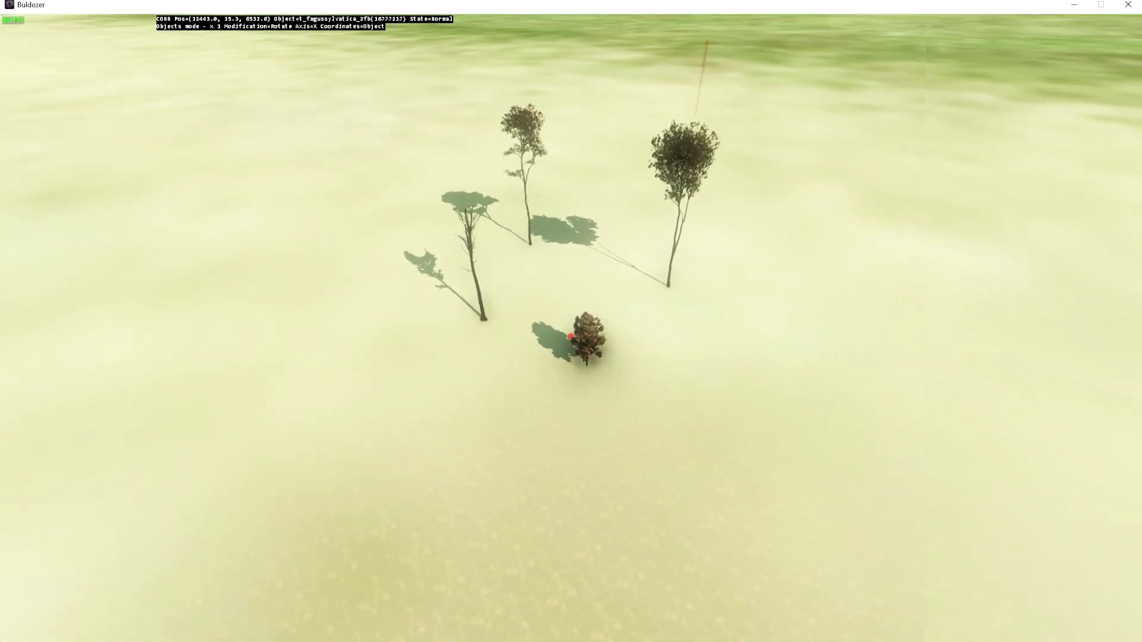
Select the bare t_FagusSylvatica_2d_summer tree, then rotate and enlarge it in the 3D view
key("w")
left_click(571, 336)
key("a")
left_click_drag(571, 336, 570, 337)
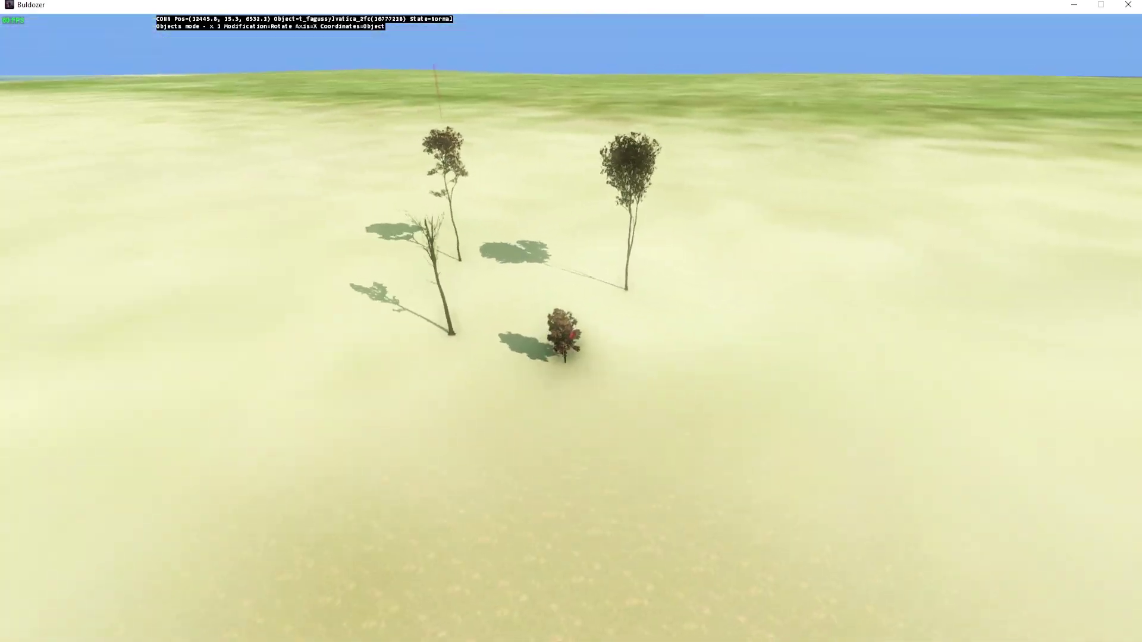
left_click_drag(571, 336, 571, 336)
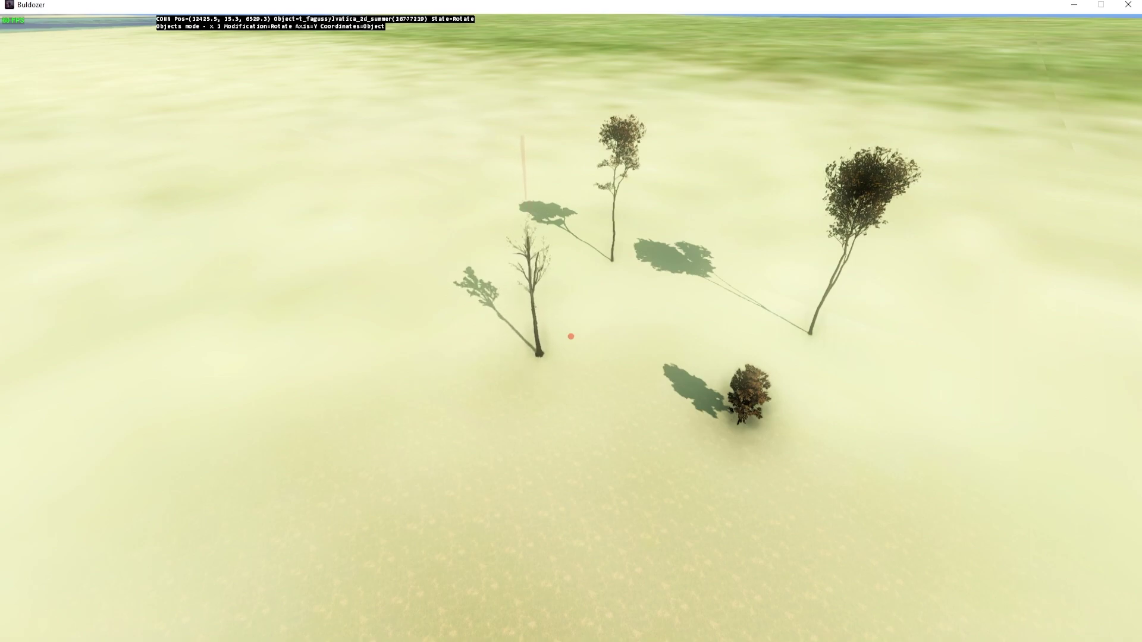
left_click_drag(571, 337, 571, 336)
key("x")
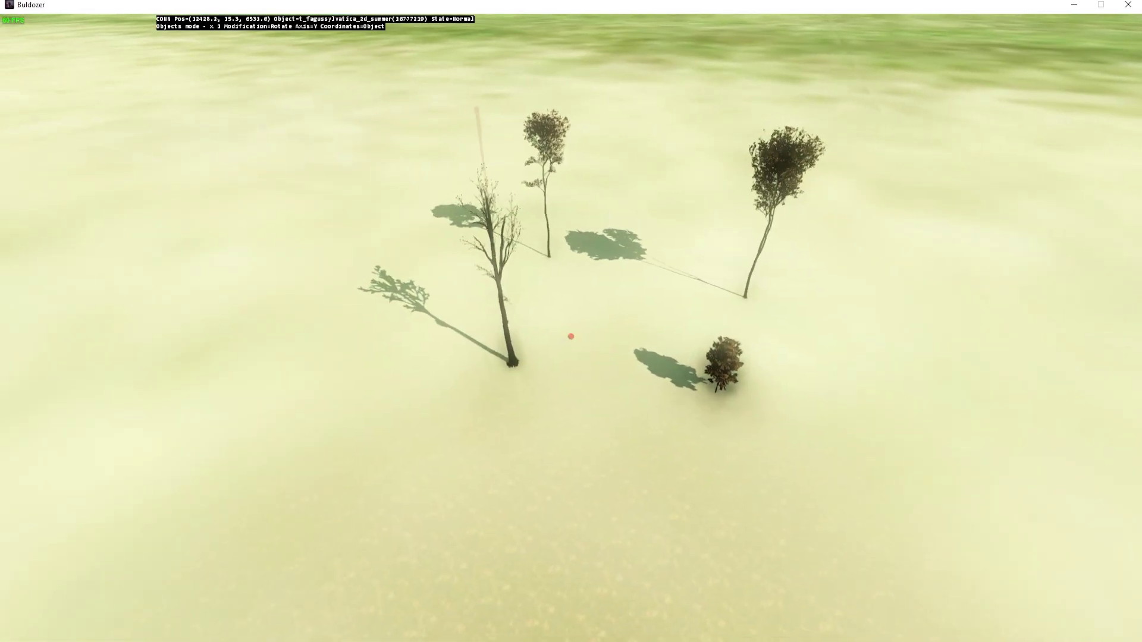
Delete the t_FagusSylvatica_2d_summer tree from the terrain
key("y")
key("d")
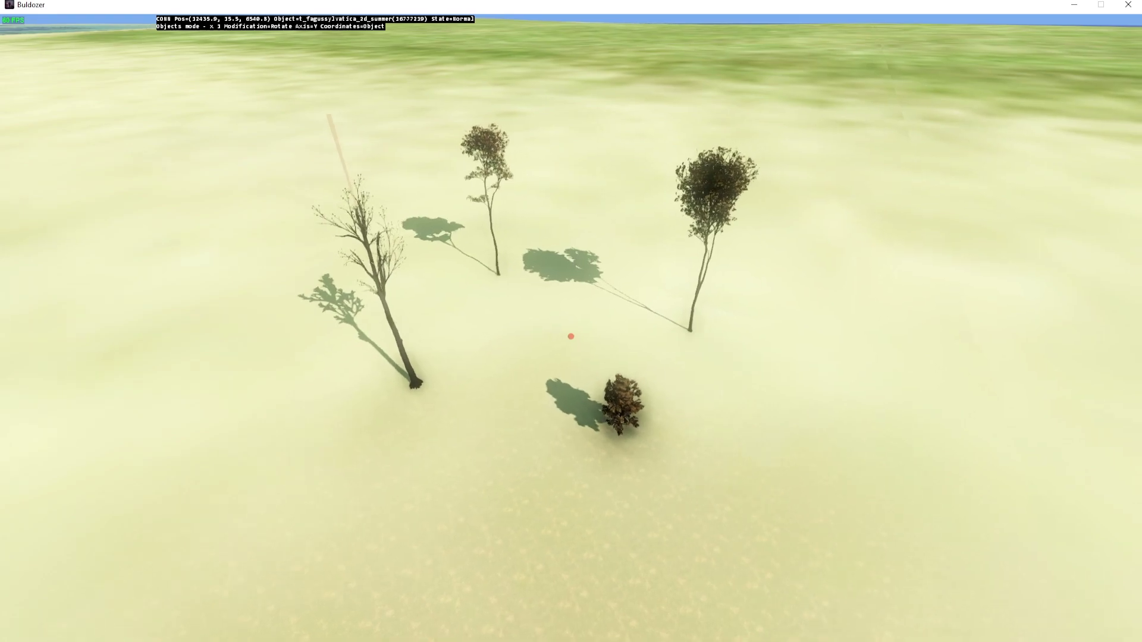
key("a")
key("x")
key("s")
key("y")
key("a")
key("w")
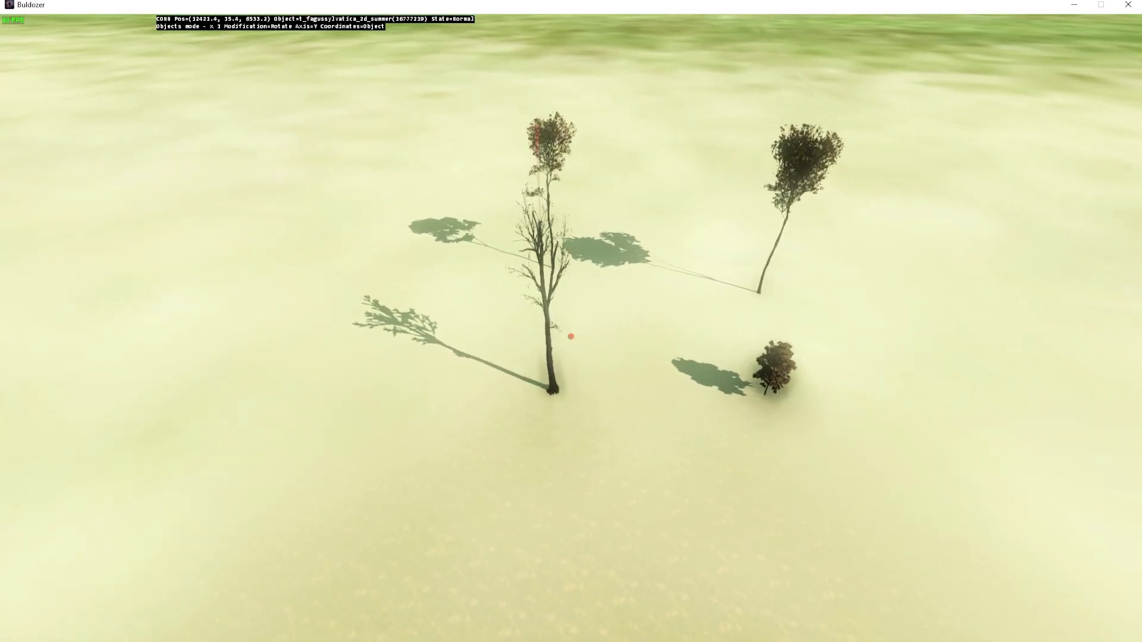
key("d")
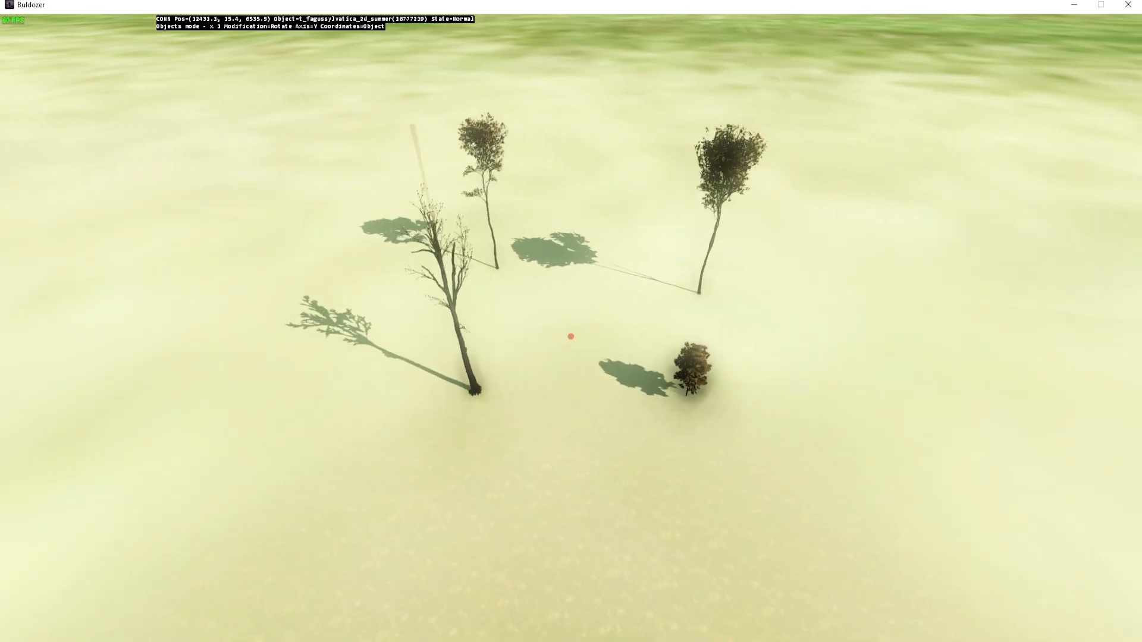
key("Delete")
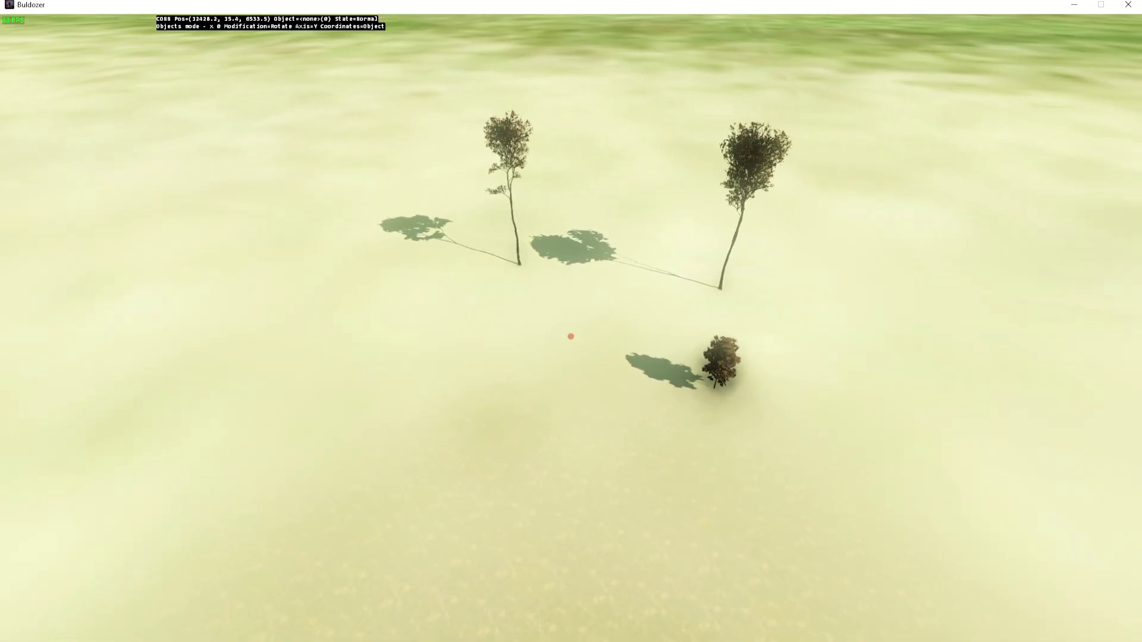
Insert three t_FagusSylvatica_2fc trees near the original one, enlarged and rotated
key("a")
key("w")
key("Insert")
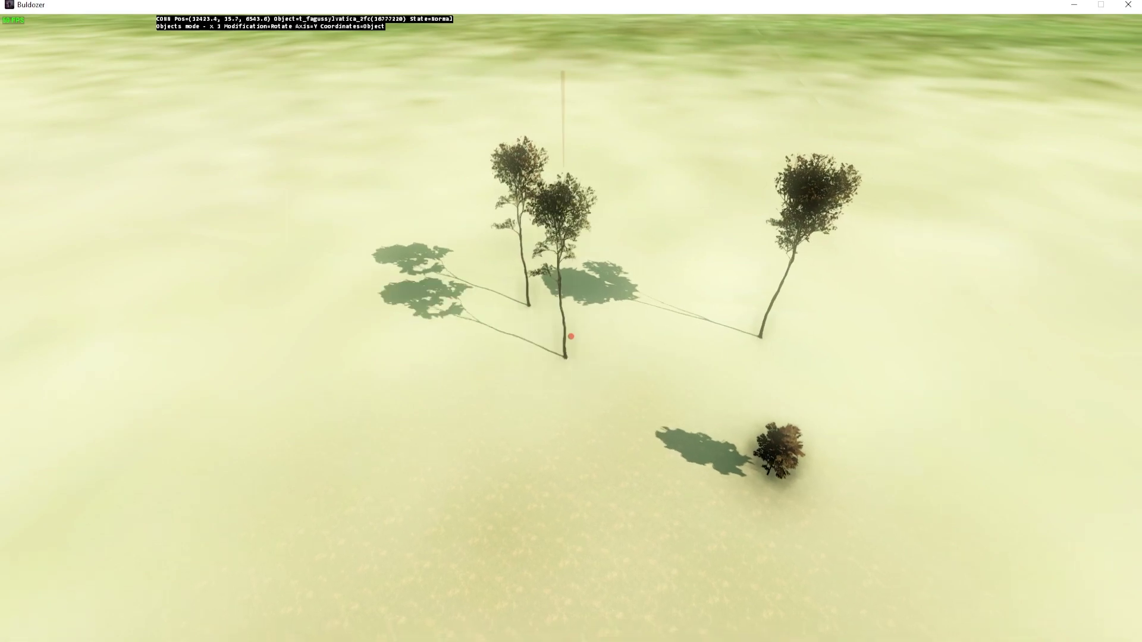
key("d")
key("a")
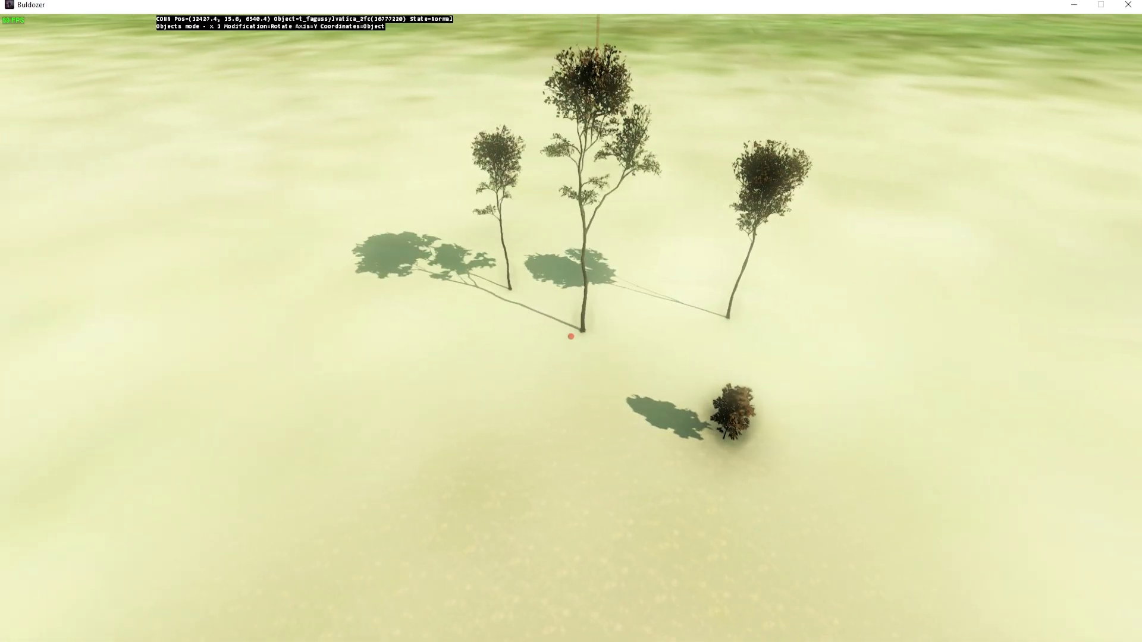
key("a")
key("d")
key("Insert")
key("Insert")
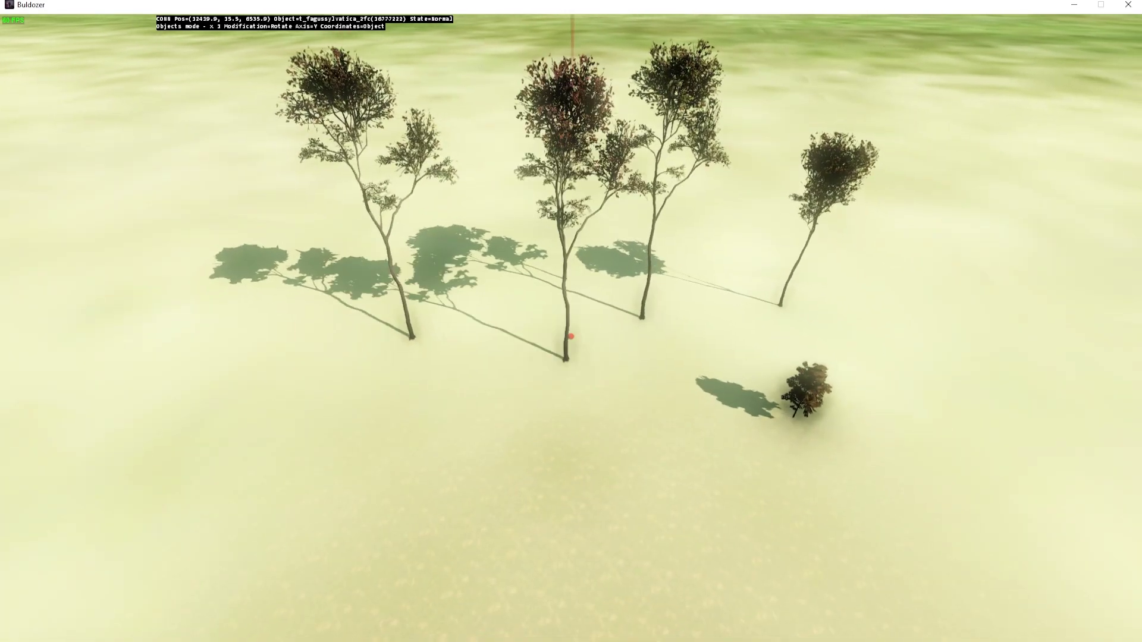
Insert two more t_FagusSylvatica_2fc trees at normal size beyond the small bushy tree
key("d")
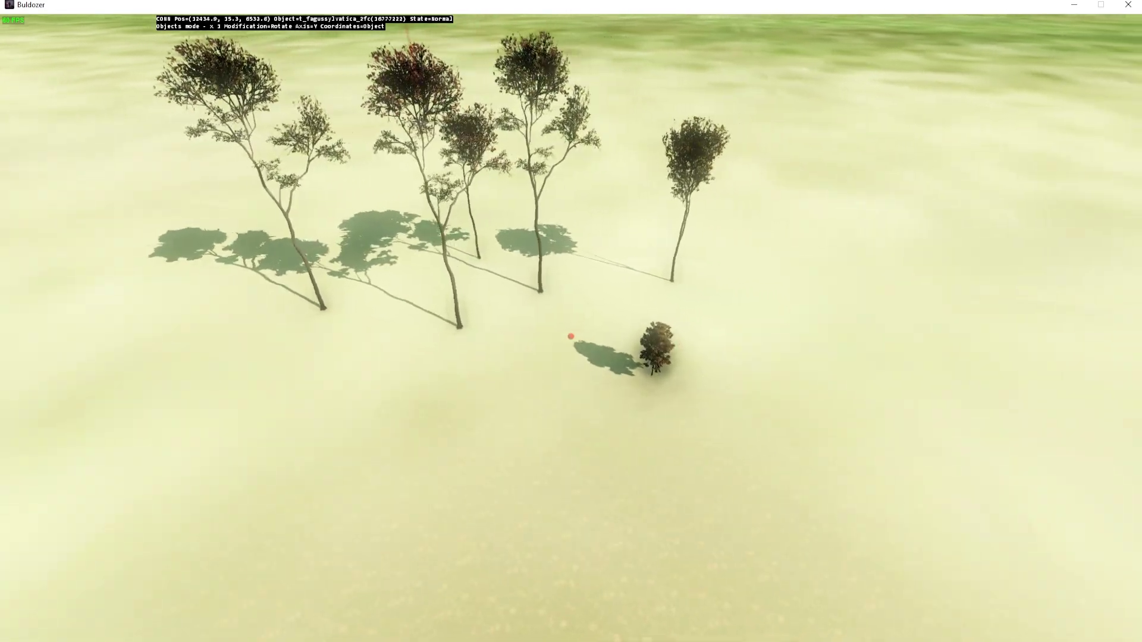
key("d")
key("a")
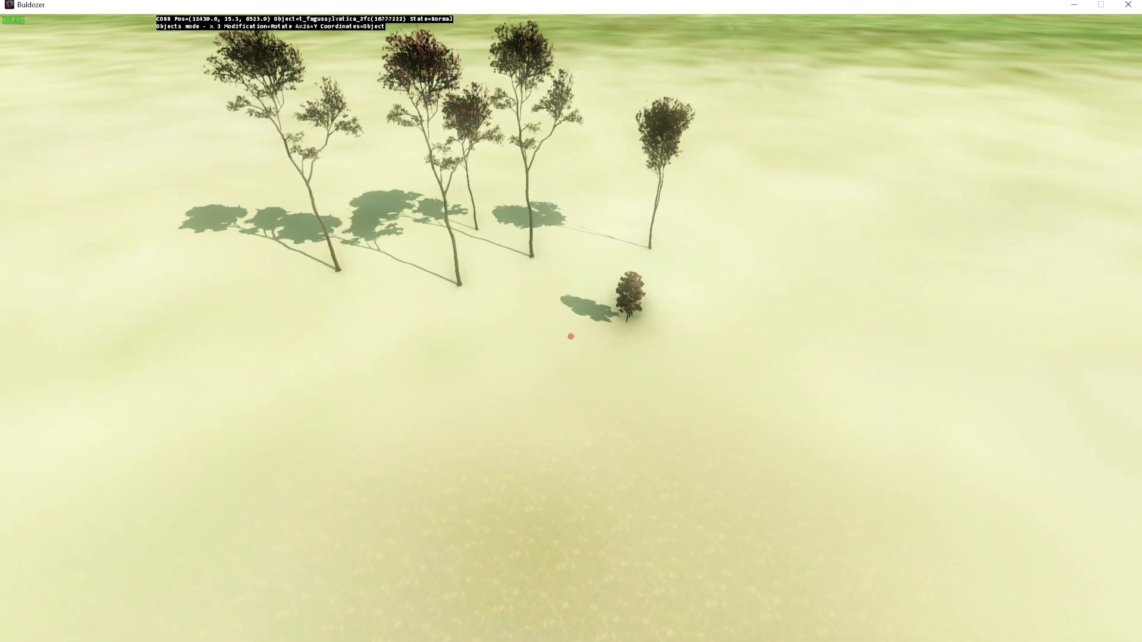
key("Insert")
key("d")
key("Insert")
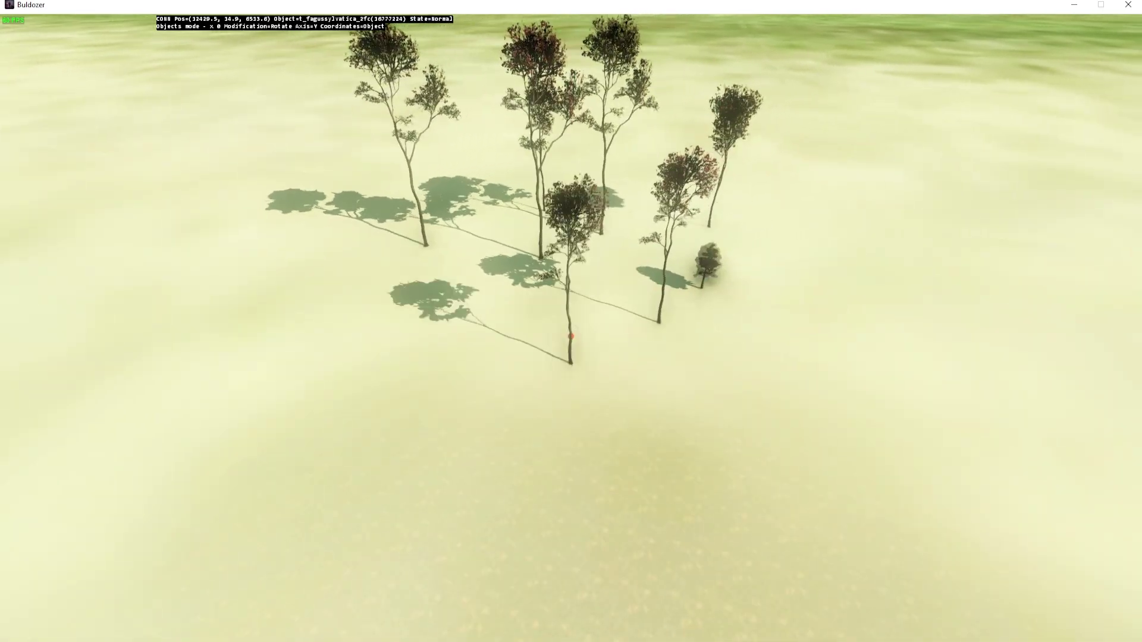
Select the small t_FagusSylvatica_1s tree and scatter ten copies of it around the tree group
key("a")
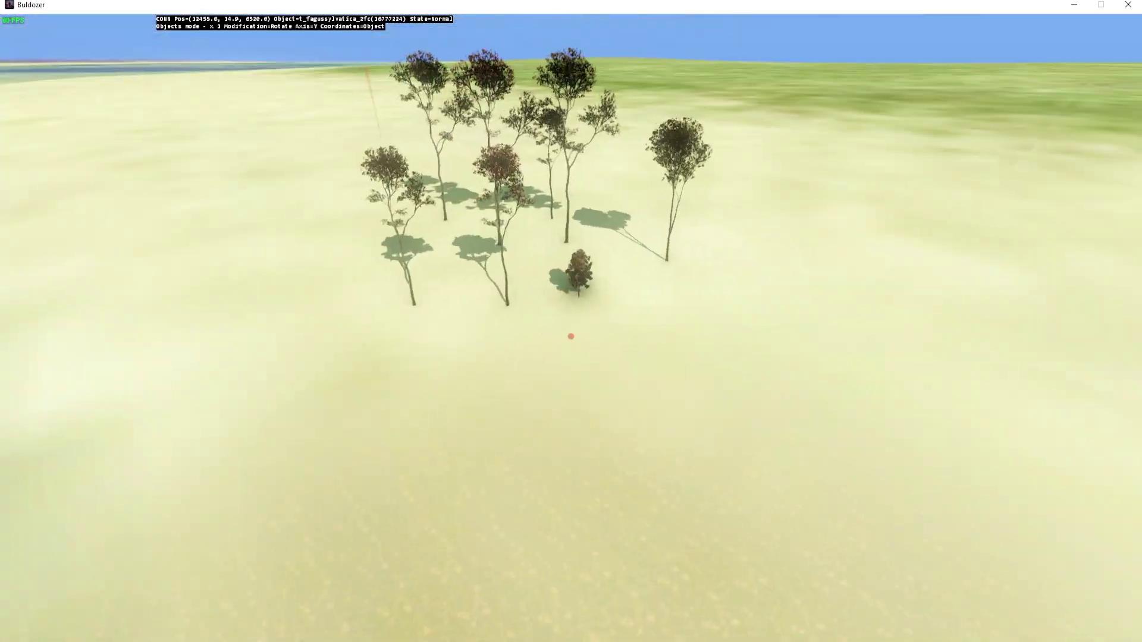
key("space")
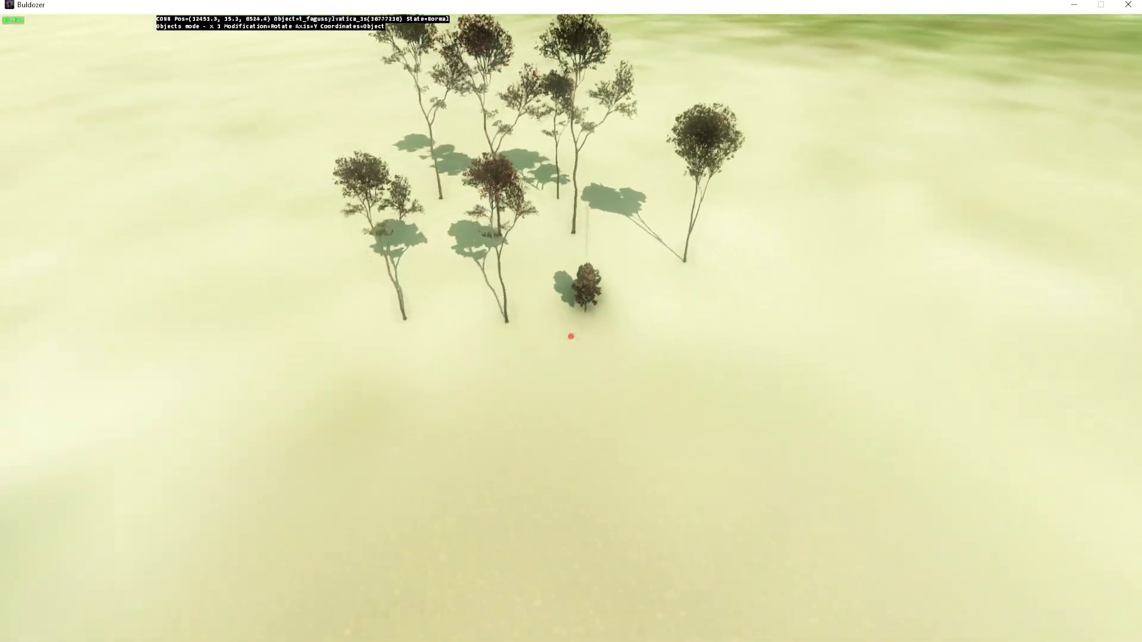
key("Insert")
key("d")
key("Insert")
key("Insert")
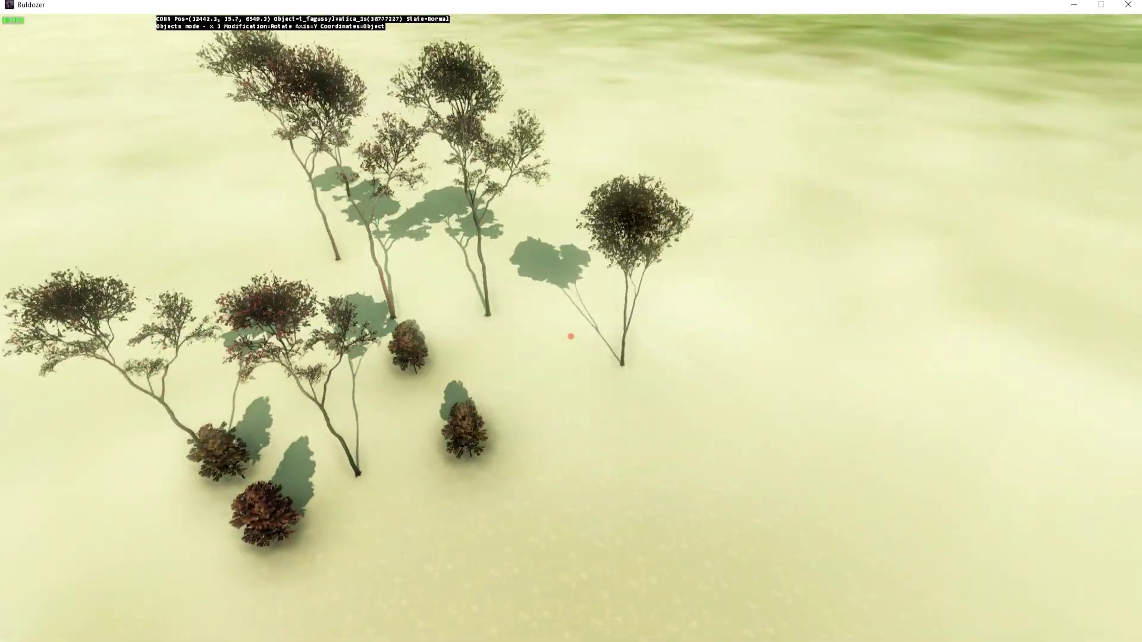
key("Insert")
key("Insert")
key("Insert")
key("Insert")
key("Insert")
key("Insert")
key("a")
key("Insert")
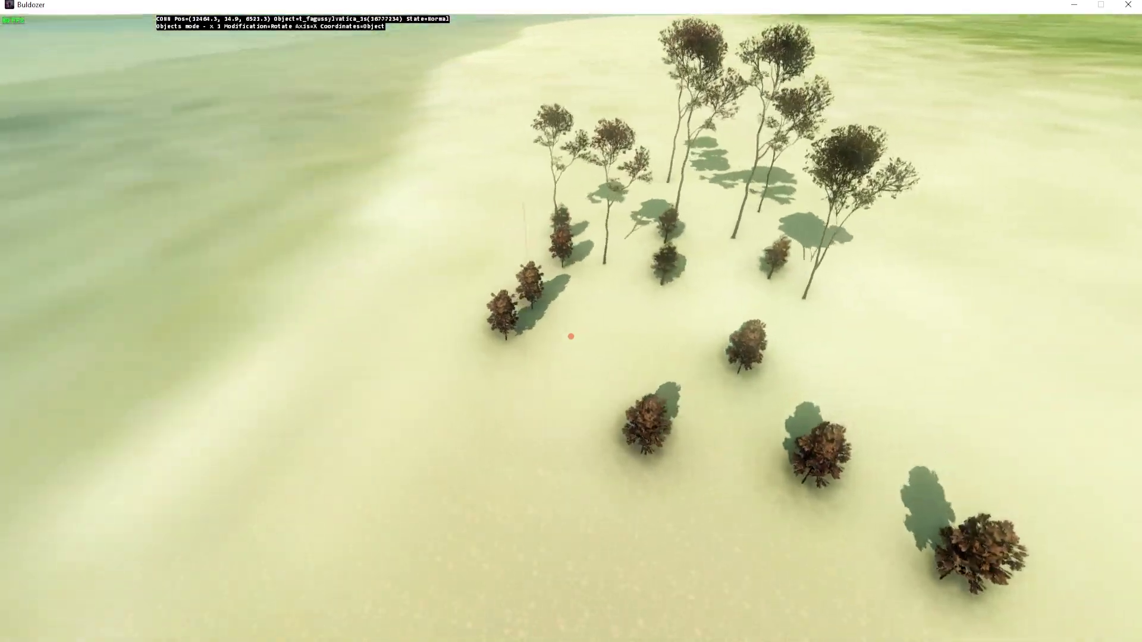
Switch back to Terrain Builder and select all the placed trees in the scene view
key("w")
key("d")
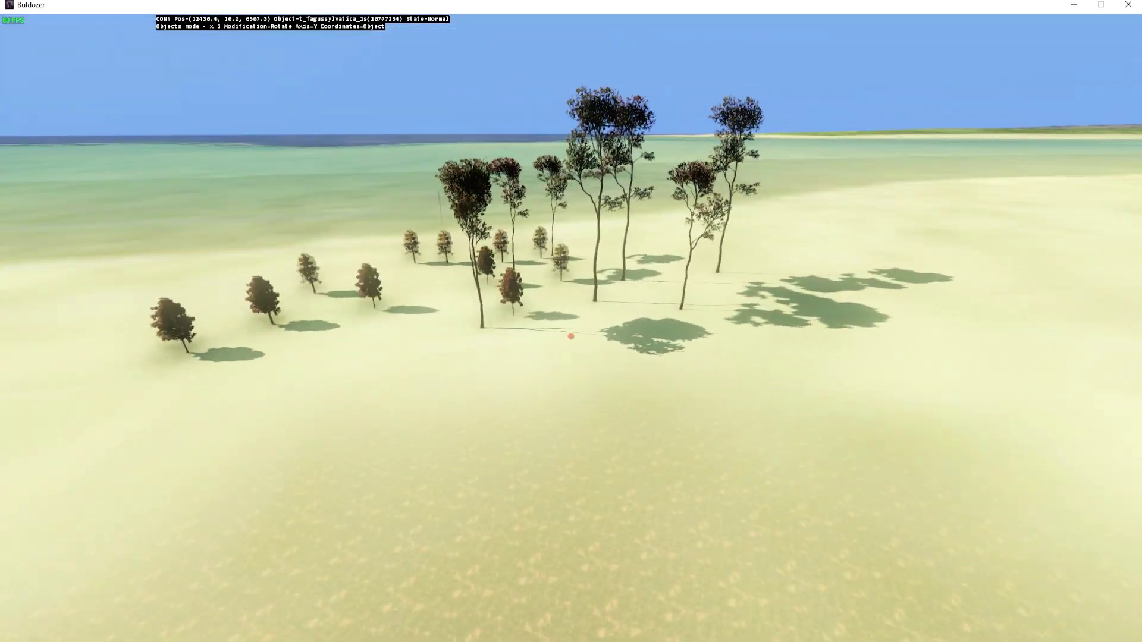
key("w")
key("s")
key("a")
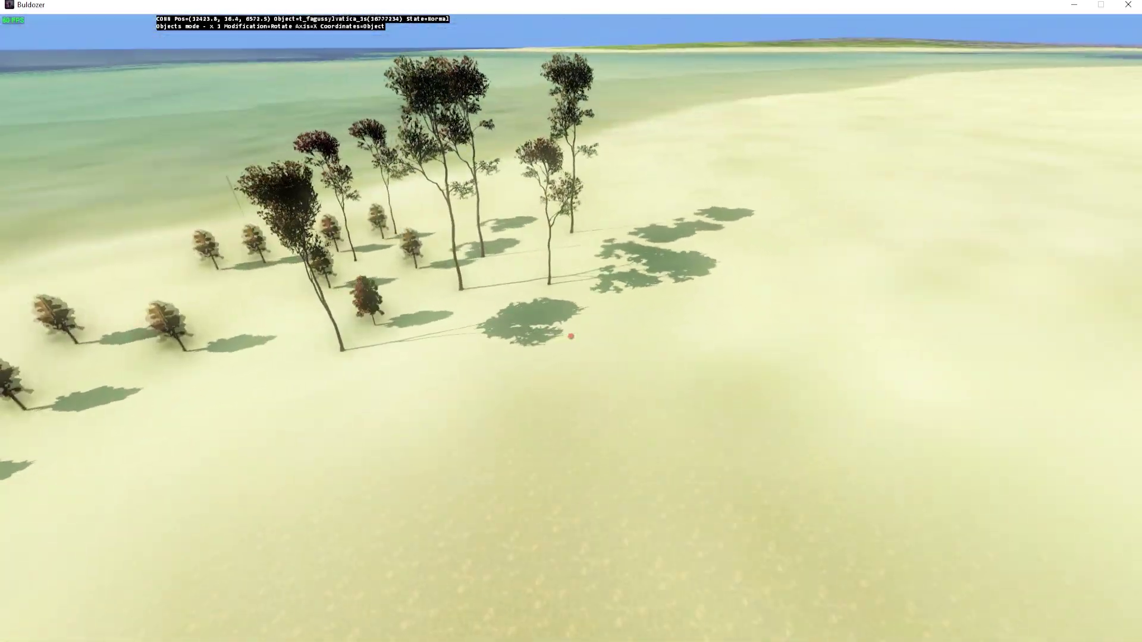
key("alt+Tab")
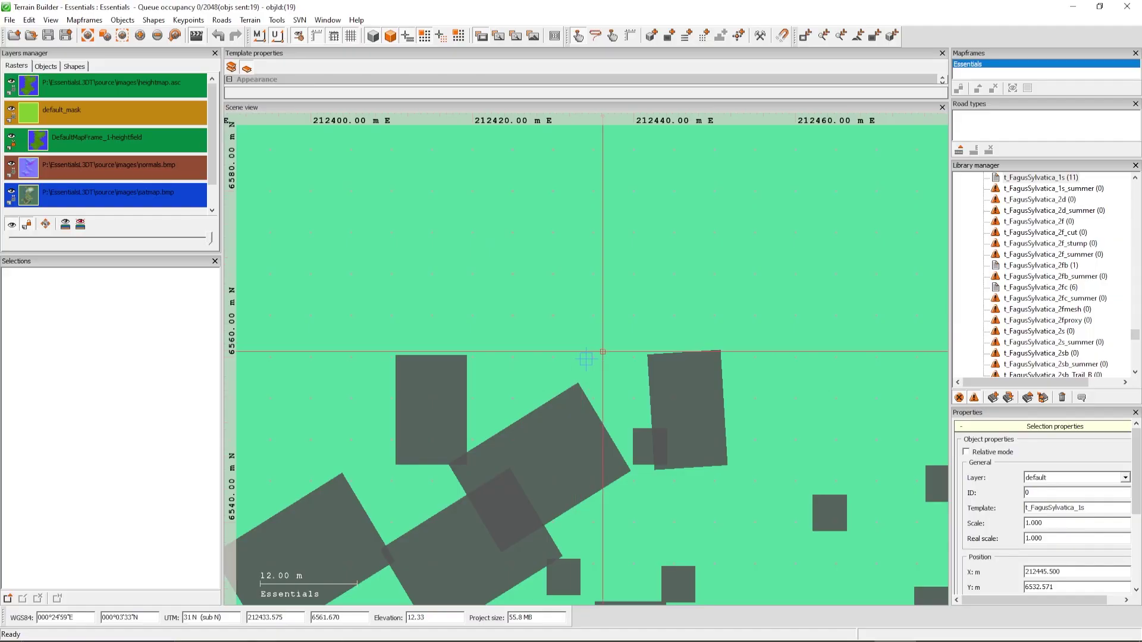
scroll(602, 351, "down", 5)
left_click_drag(715, 462, 618, 400)
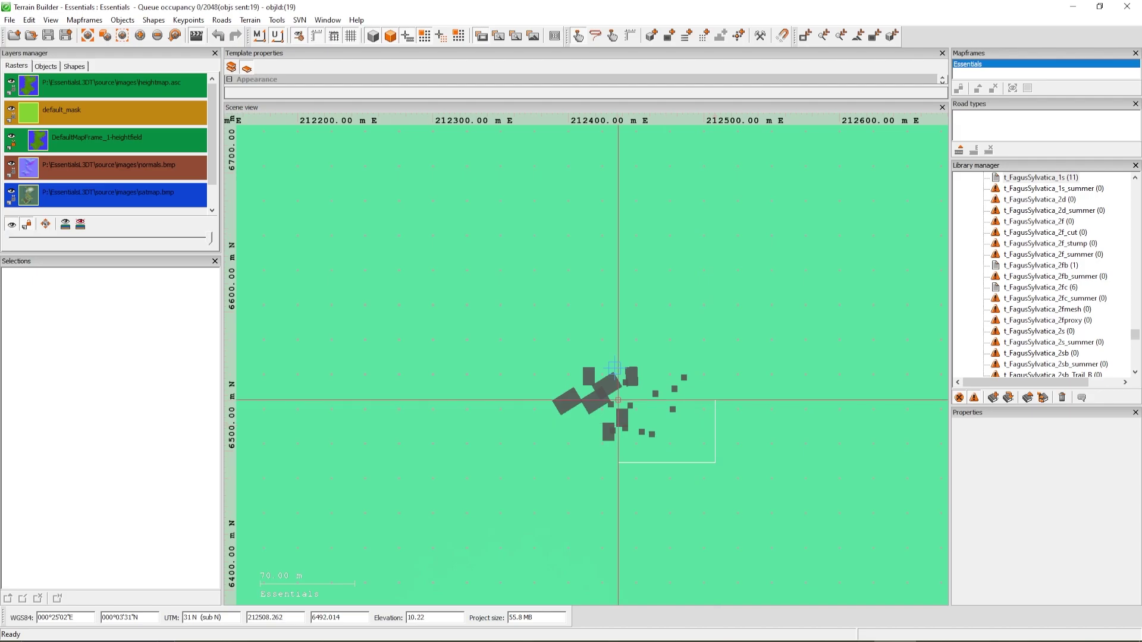
left_click_drag(507, 323, 521, 324)
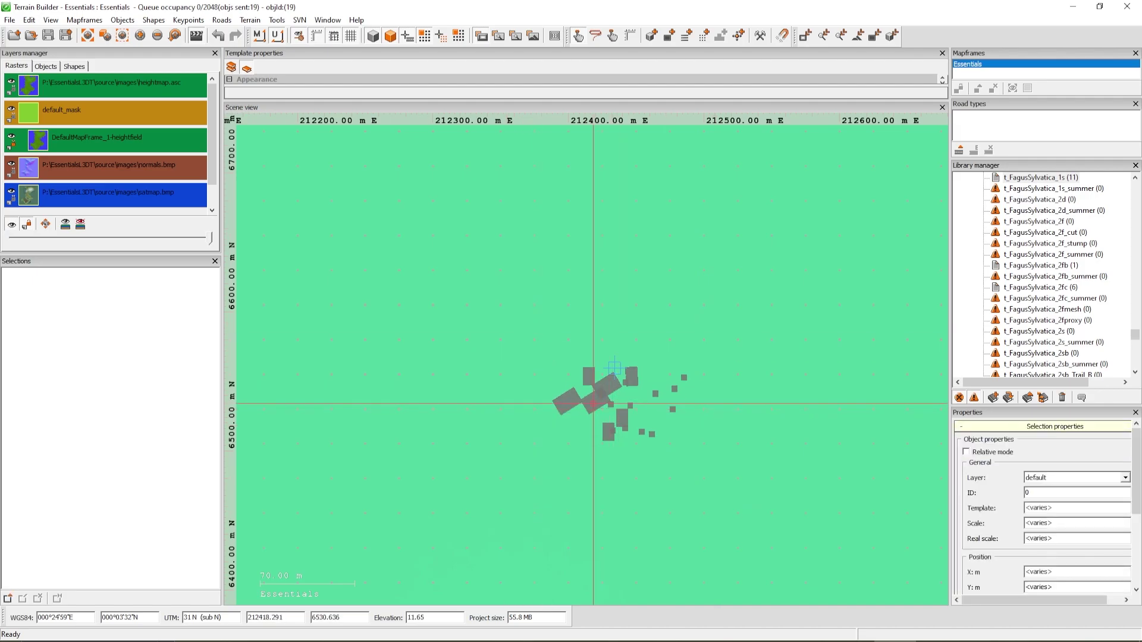
Move the selected tree group west in the scene view and check its new position in Buldozer
left_click_drag(593, 404, 607, 377)
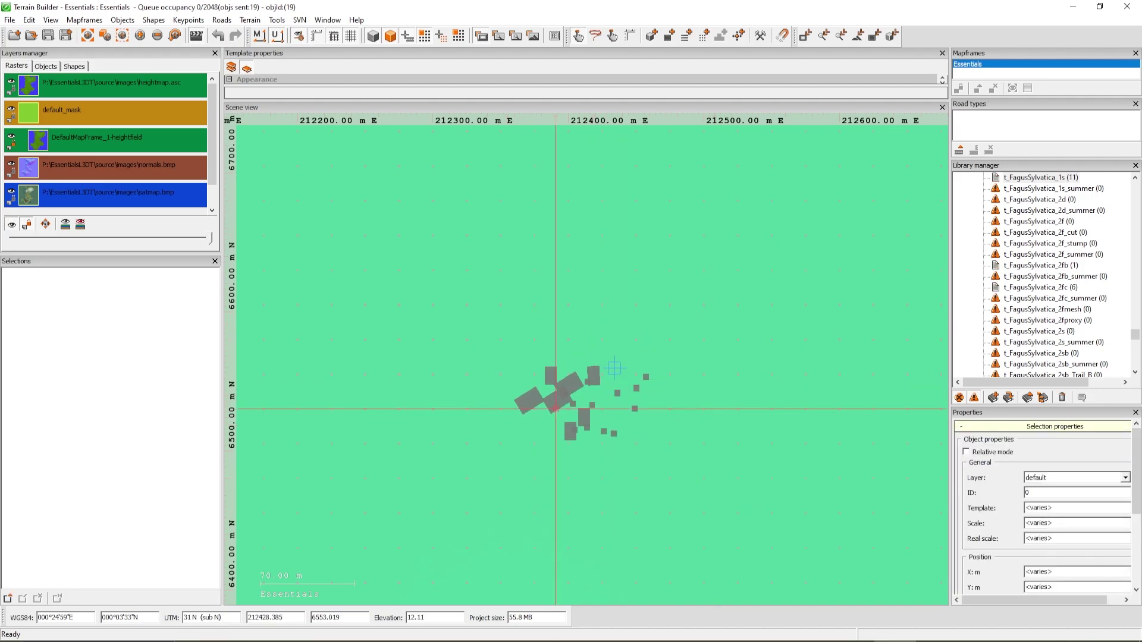
key("alt+Tab")
key("s")
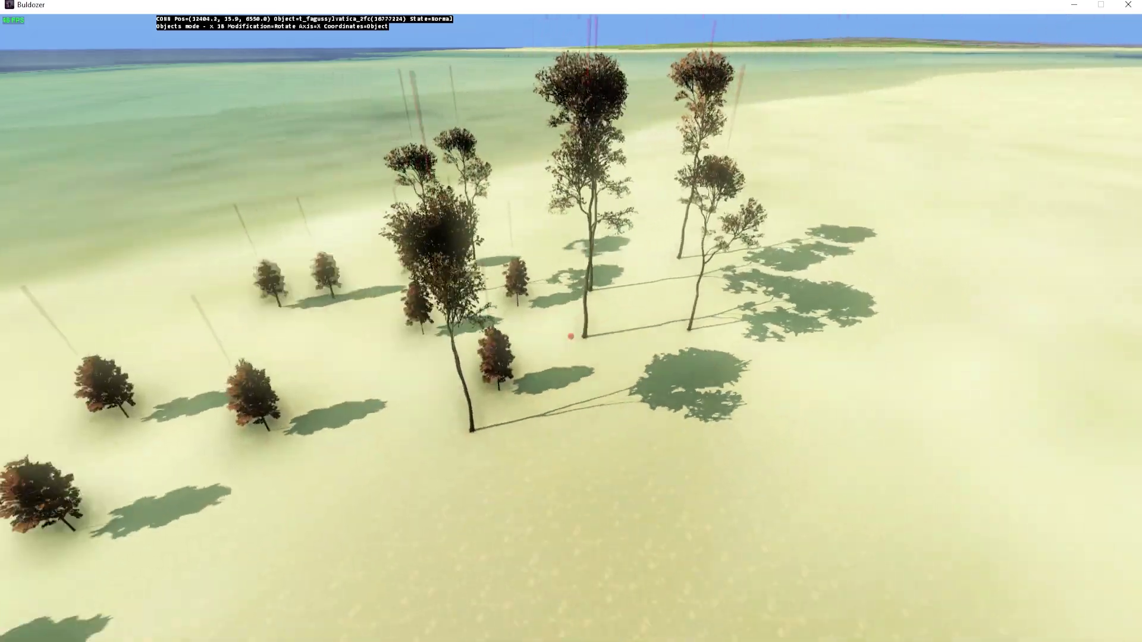
key("d")
key("a")
key("a")
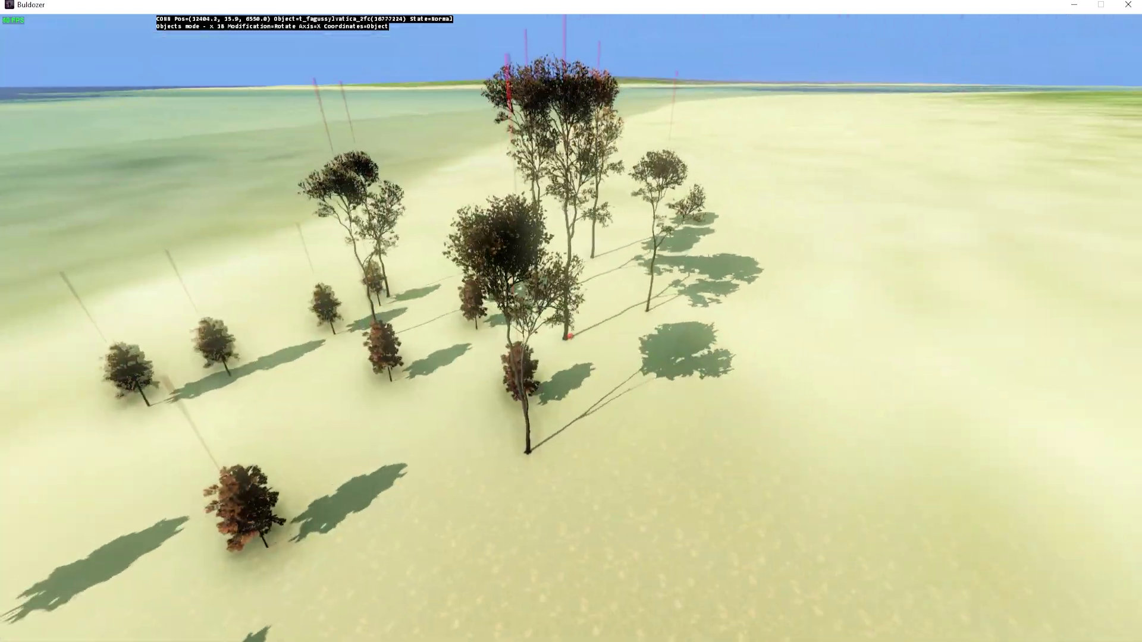
Rotate the tree group slightly about the Y axis in Buldozer and view it from several sides
key("s")
left_click_drag(571, 337, 570, 336)
key("w")
key("a")
key("s")
key("d")
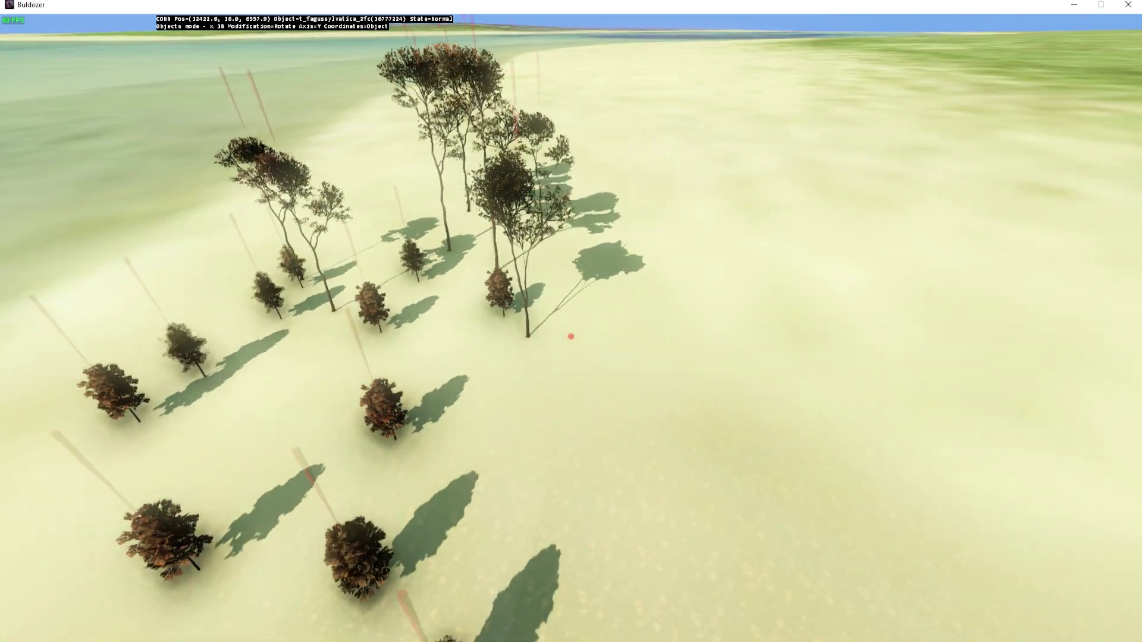
key("s")
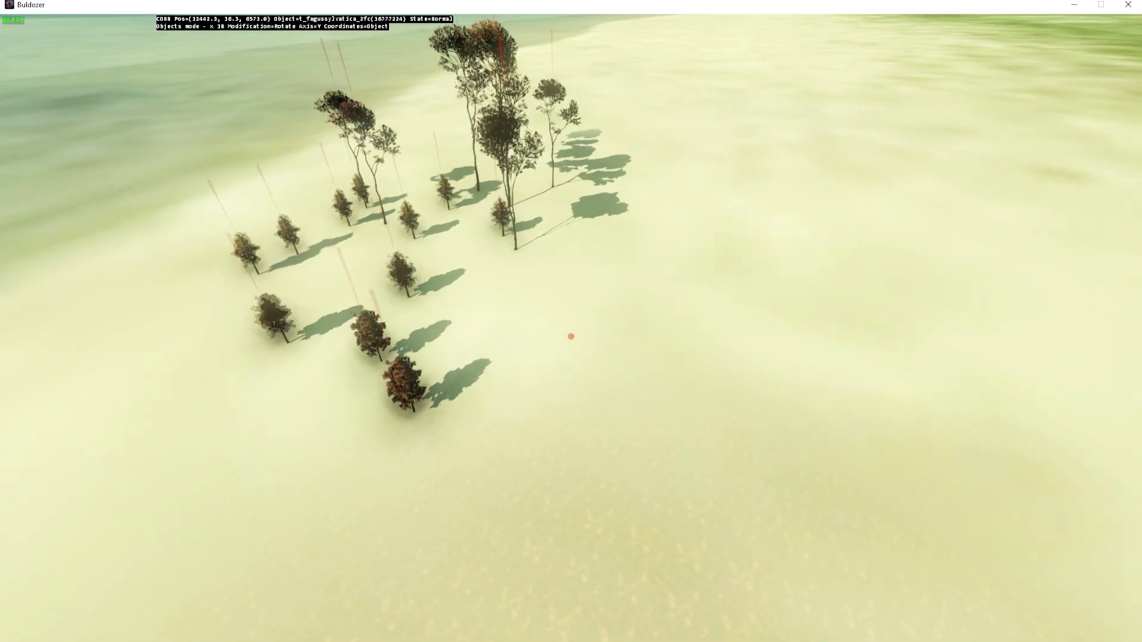
key("w")
key("a")
key("d")
key("a")
Switch back to Terrain Builder and create a new object layer named All_in_One
key("alt+Tab")
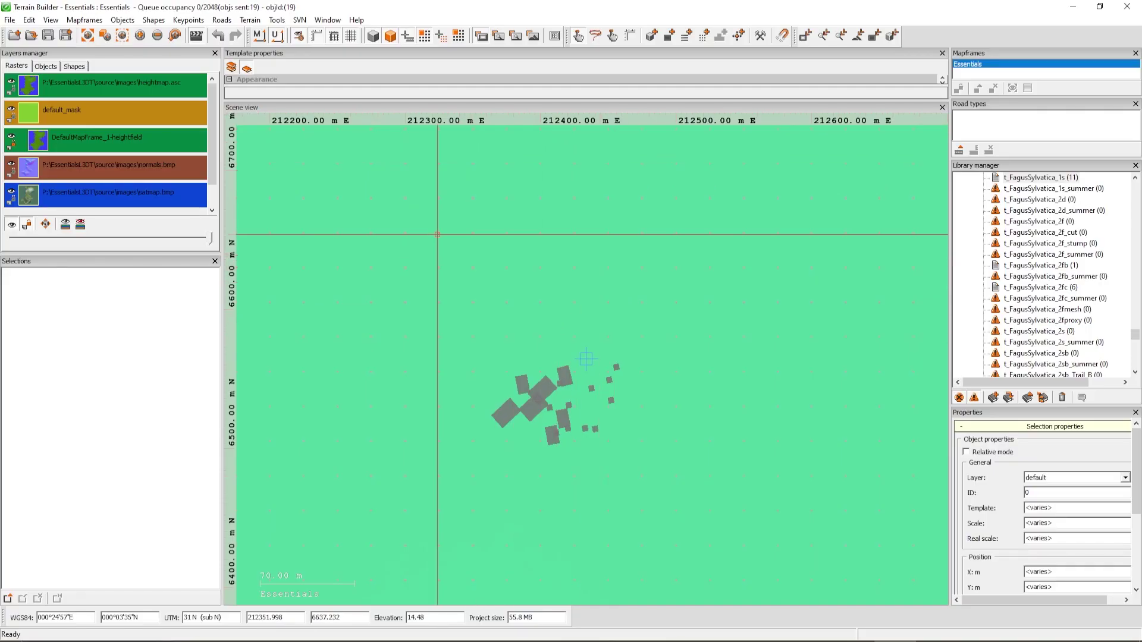
left_click(47, 67)
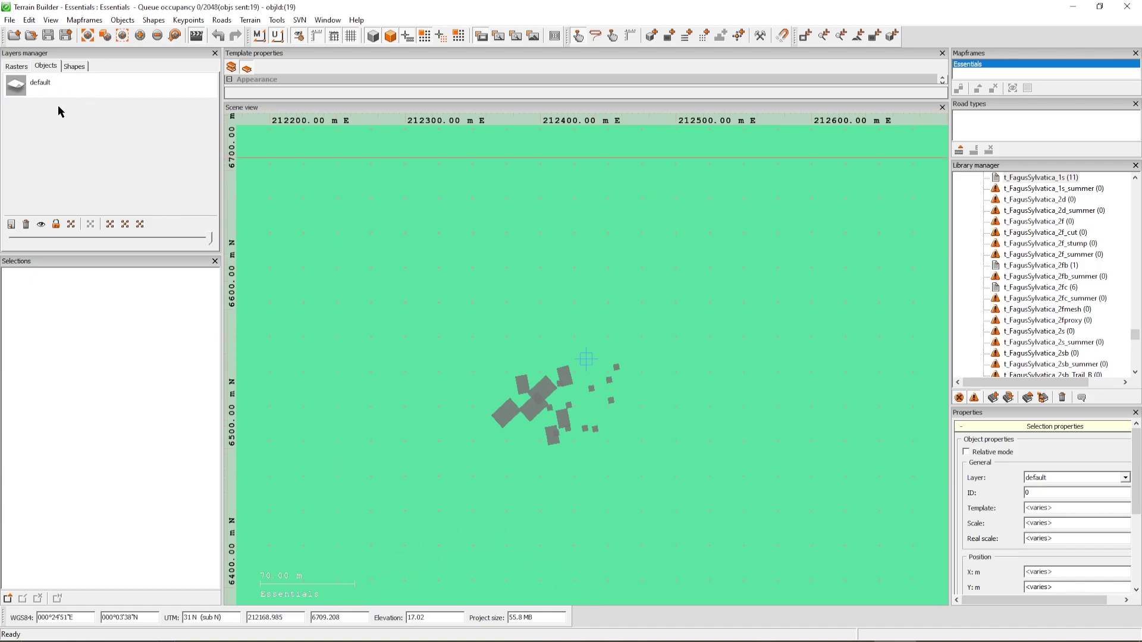
left_click_drag(656, 483, 447, 290)
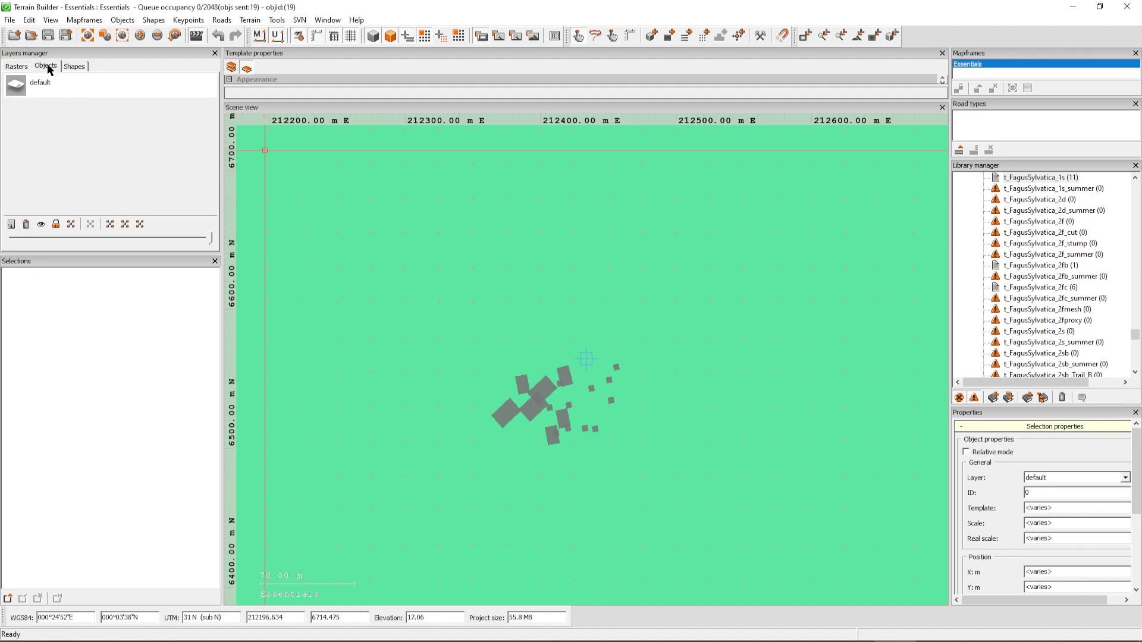
left_click(12, 225)
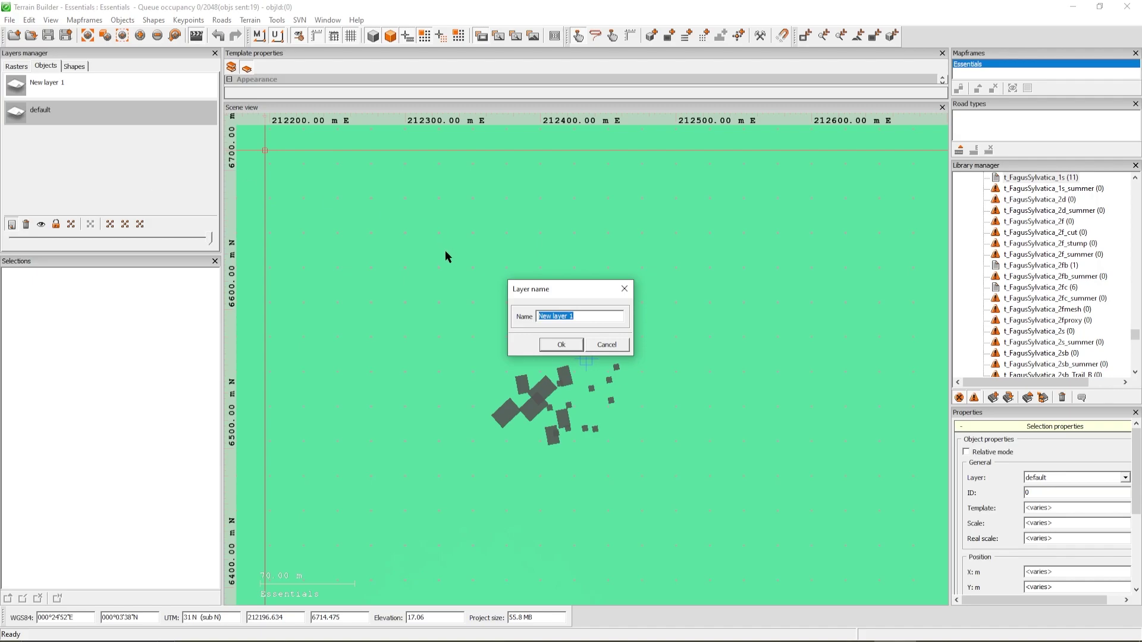
type("All_in_One")
left_click(561, 345)
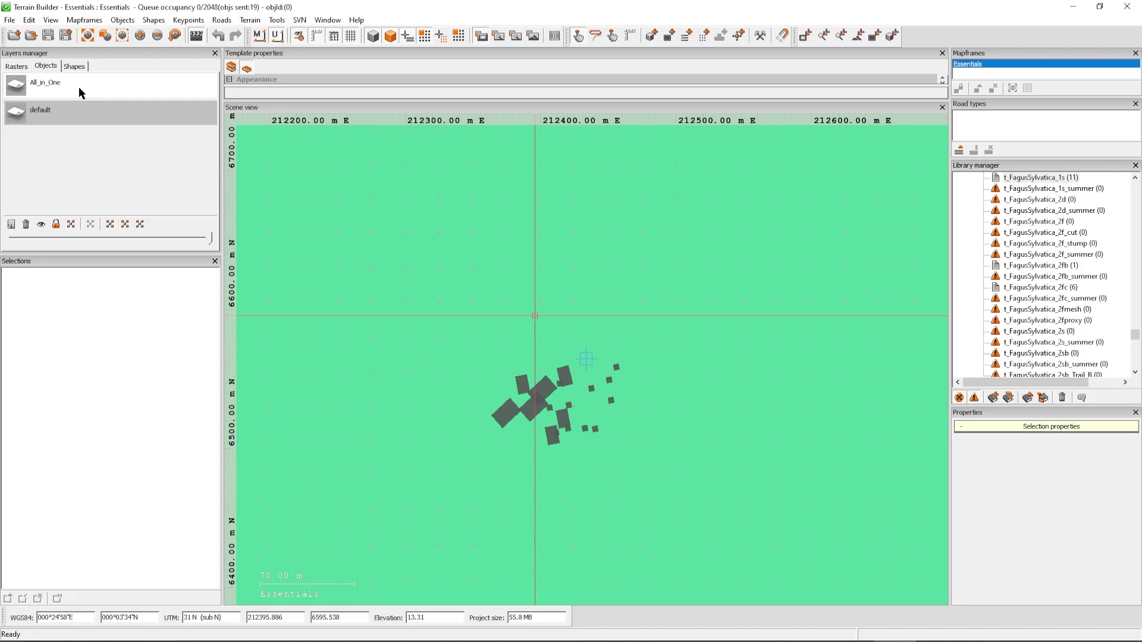
scroll(586, 358, "down", 5)
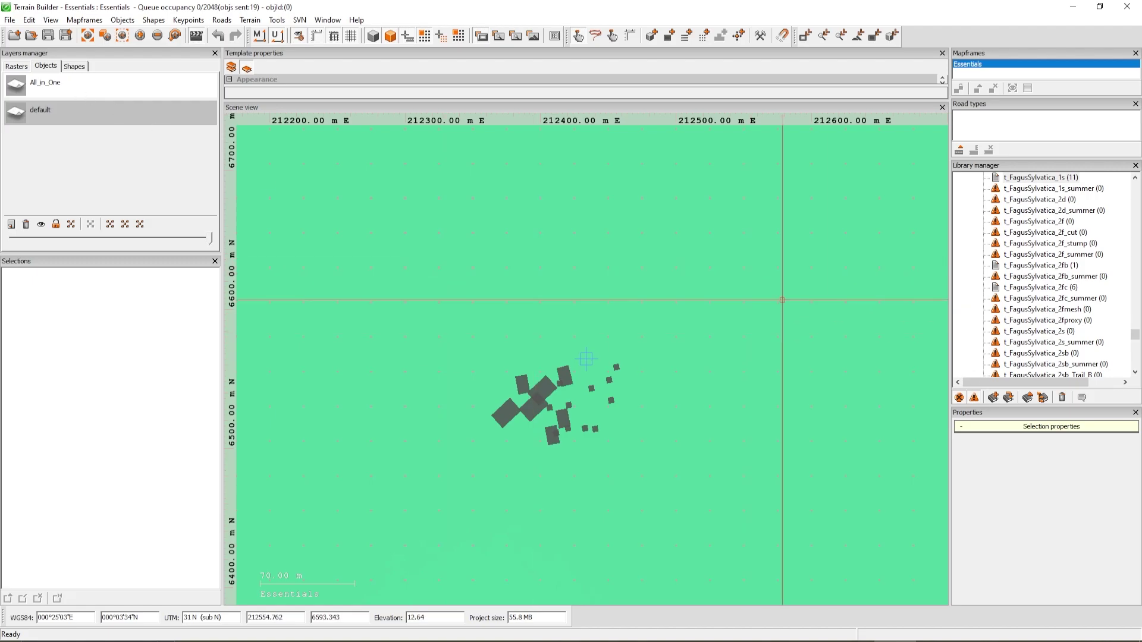
scroll(685, 333, "down", 3)
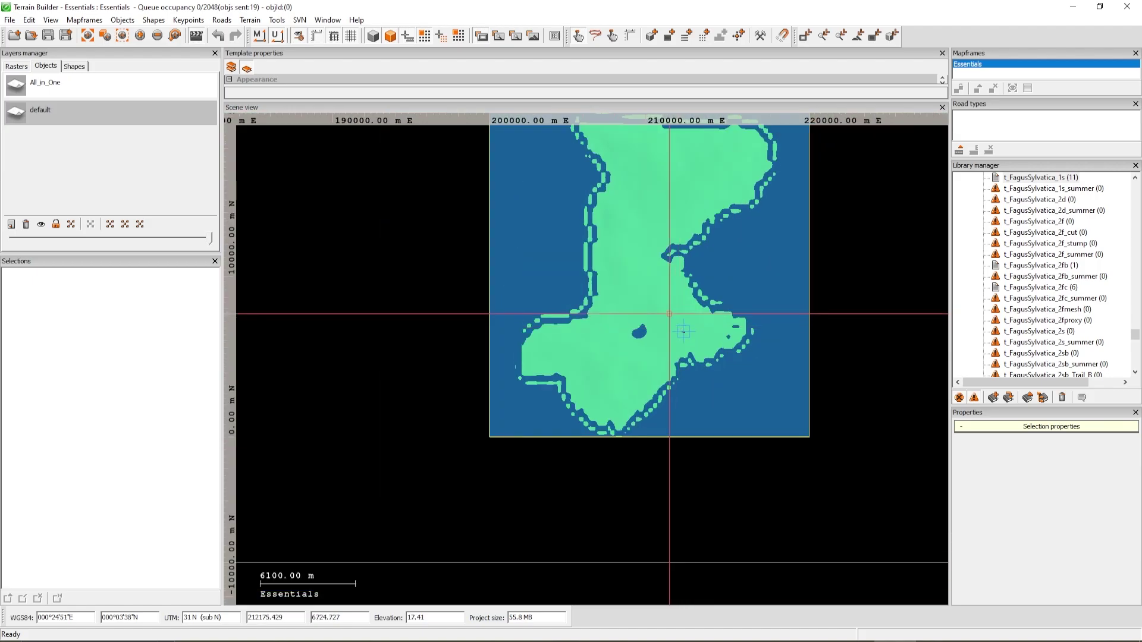
scroll(658, 301, "up", 5)
middle_click_drag(638, 270, 714, 262)
mouse_move(678, 362)
middle_mouse_down()
mouse_move(720, 321)
mouse_move(672, 359)
middle_mouse_up()
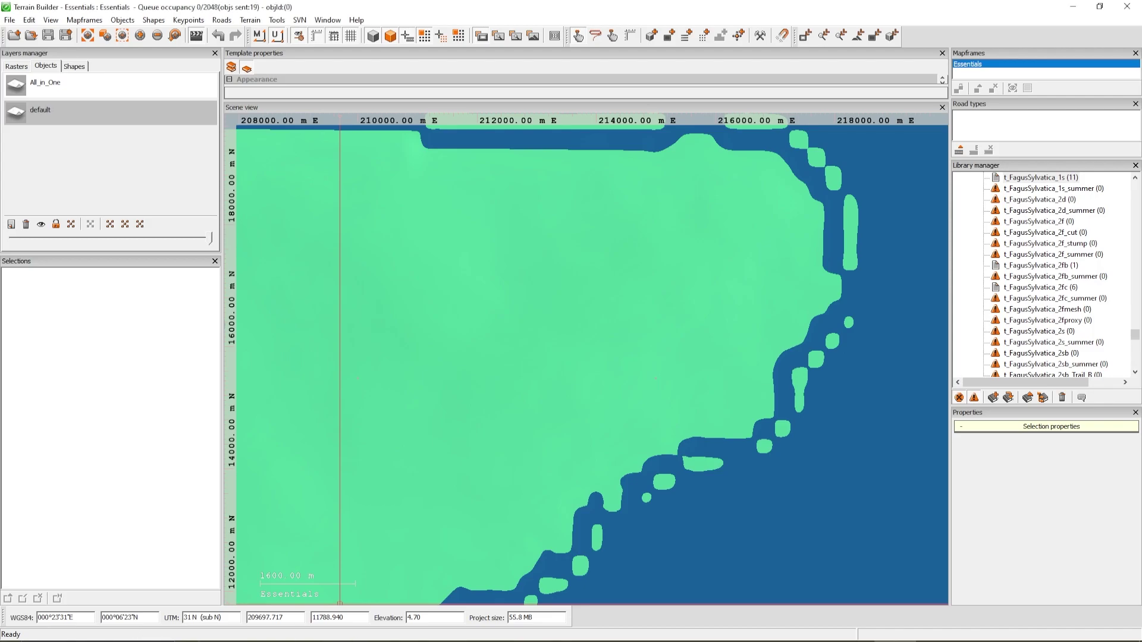
Switch to File Explorer and browse to the EssentialsL3DT\source folder on the P: drive
mouse_move(303, 641)
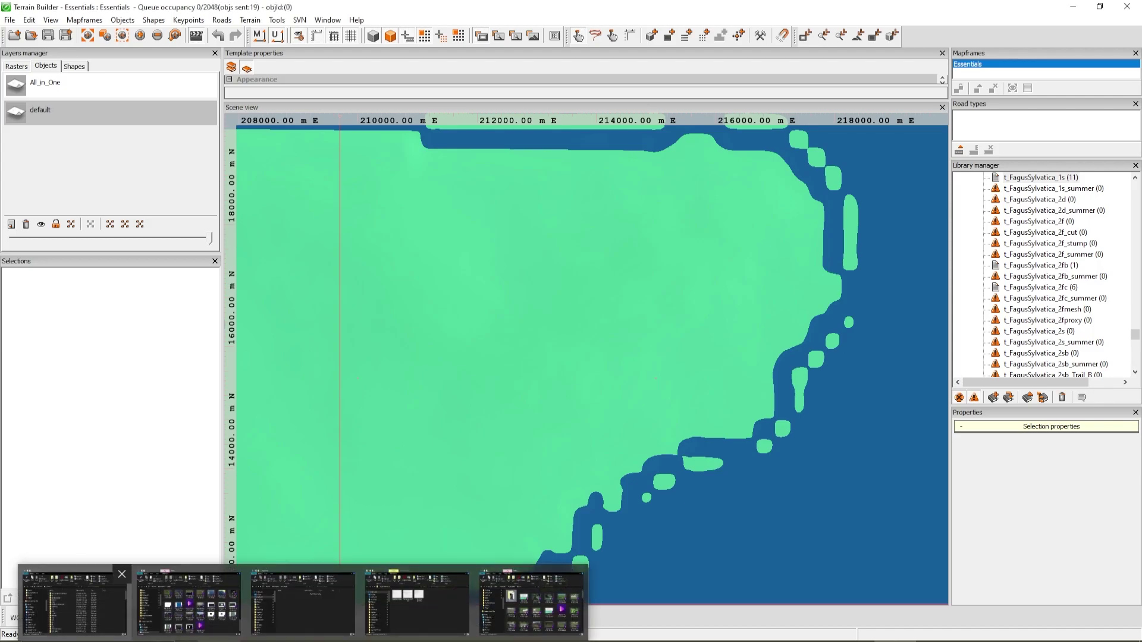
left_click(77, 602)
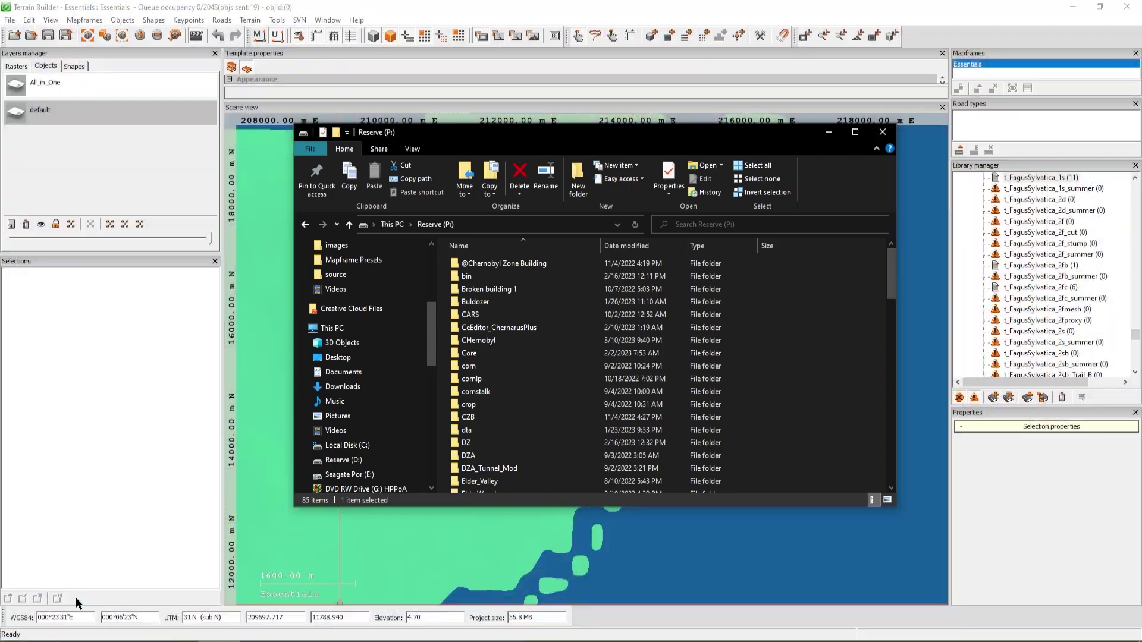
left_click(338, 332)
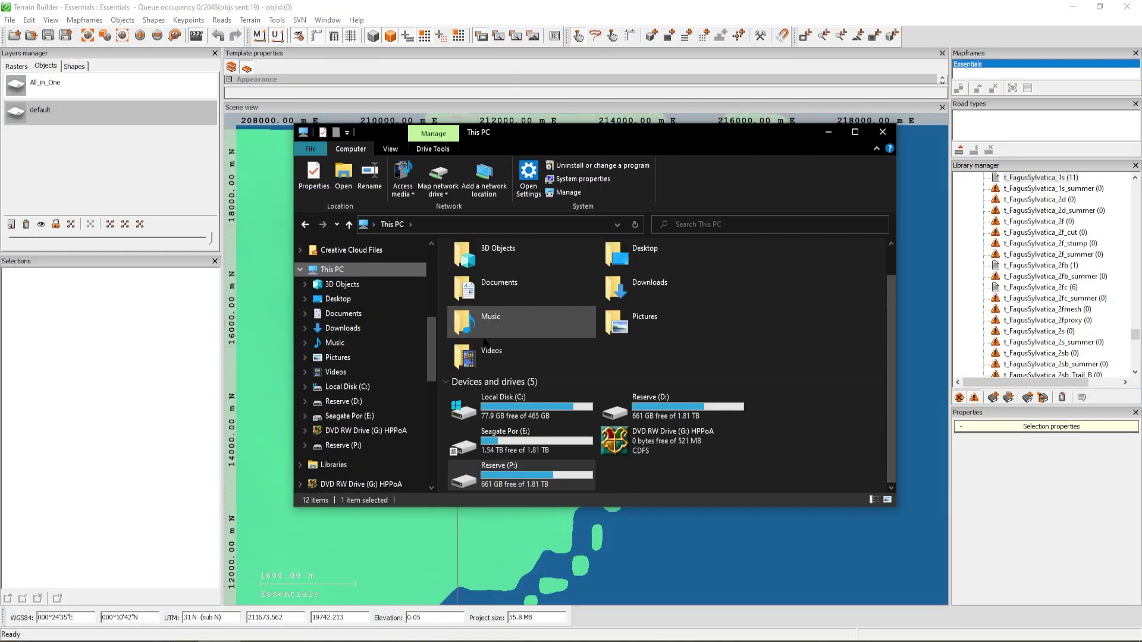
double_click(509, 476)
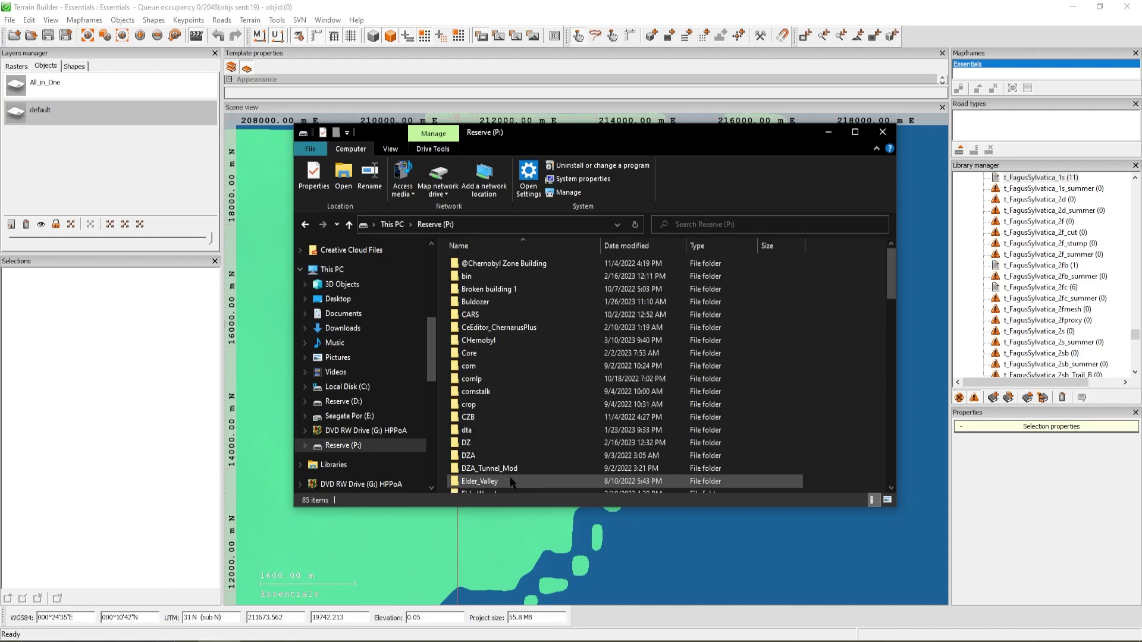
scroll(543, 351, "down", 5)
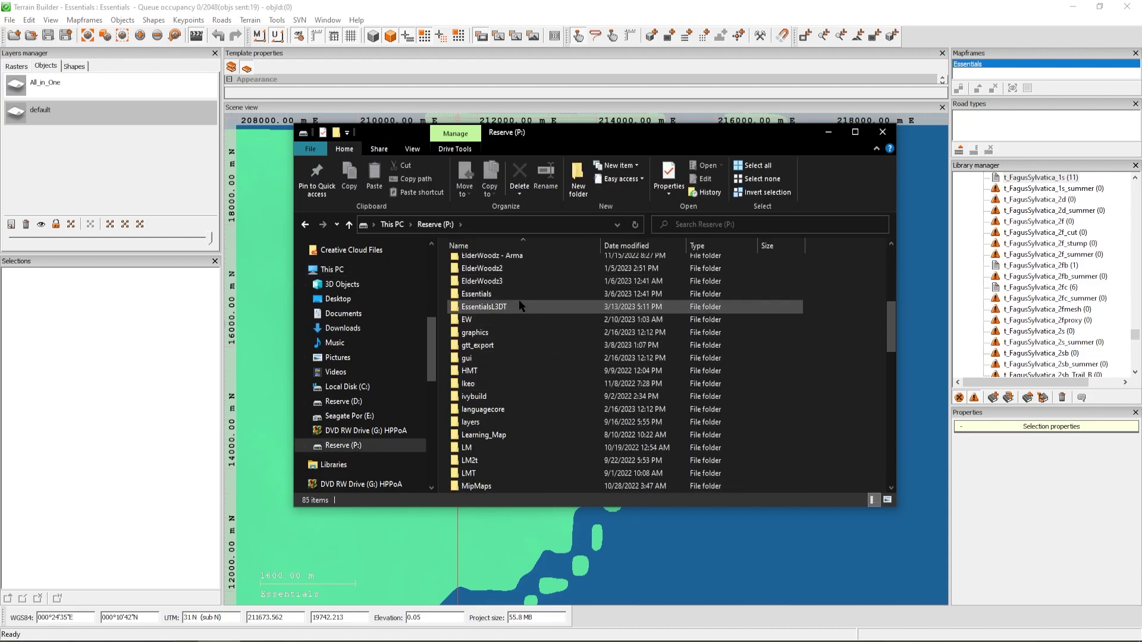
double_click(498, 363)
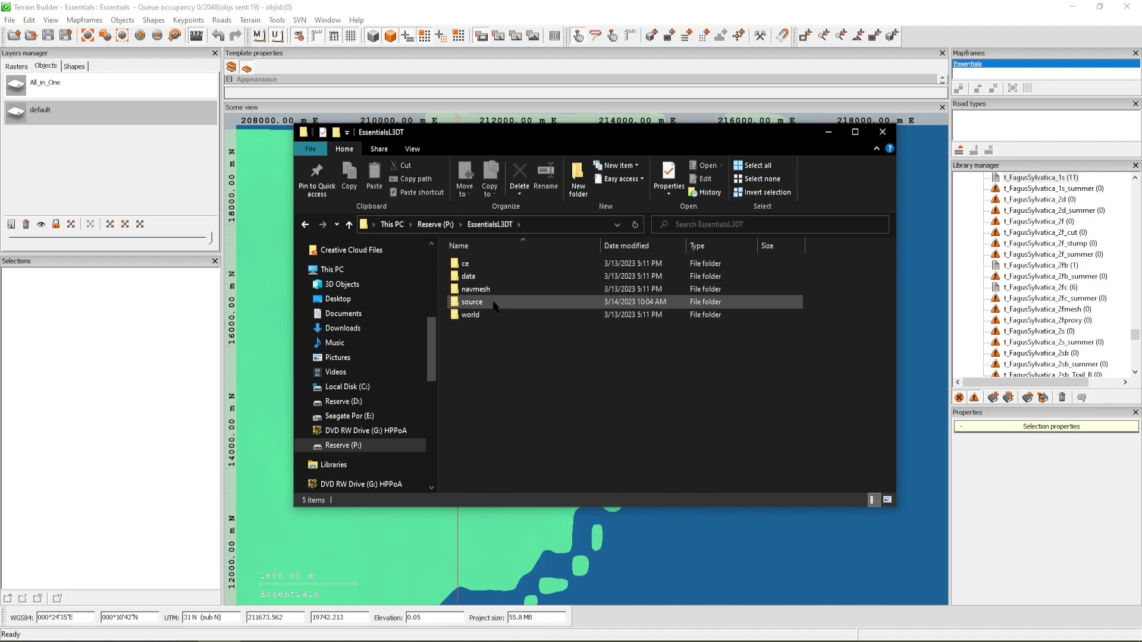
double_click(493, 302)
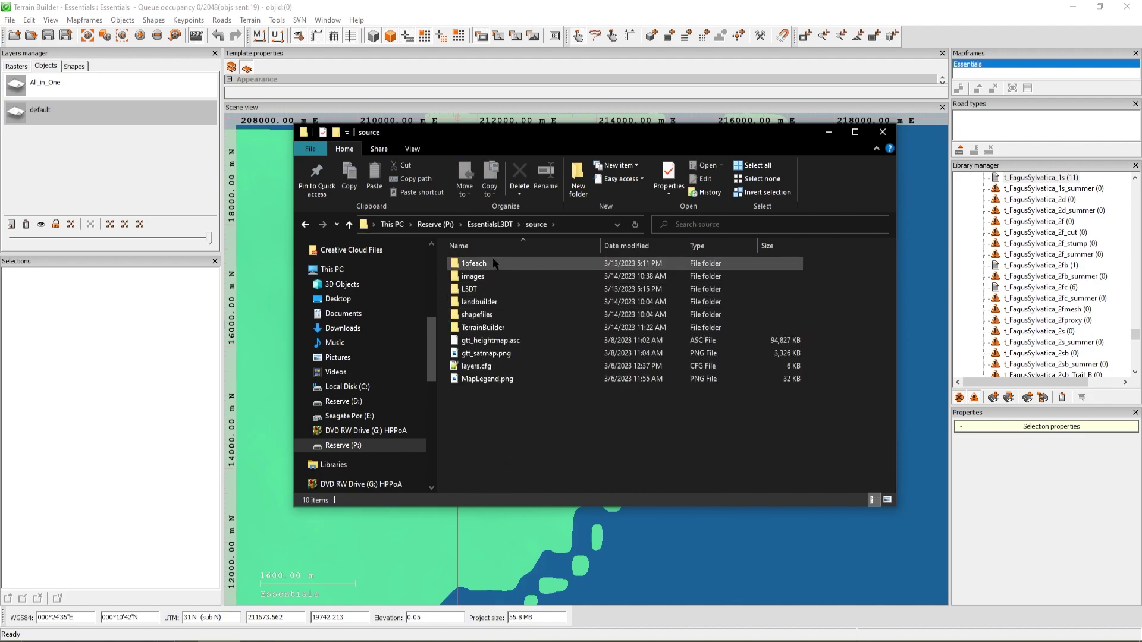
Open OneOfEach.txt from the 1ofeach folder, look through its object names and coordinates, and close it
left_click(499, 265)
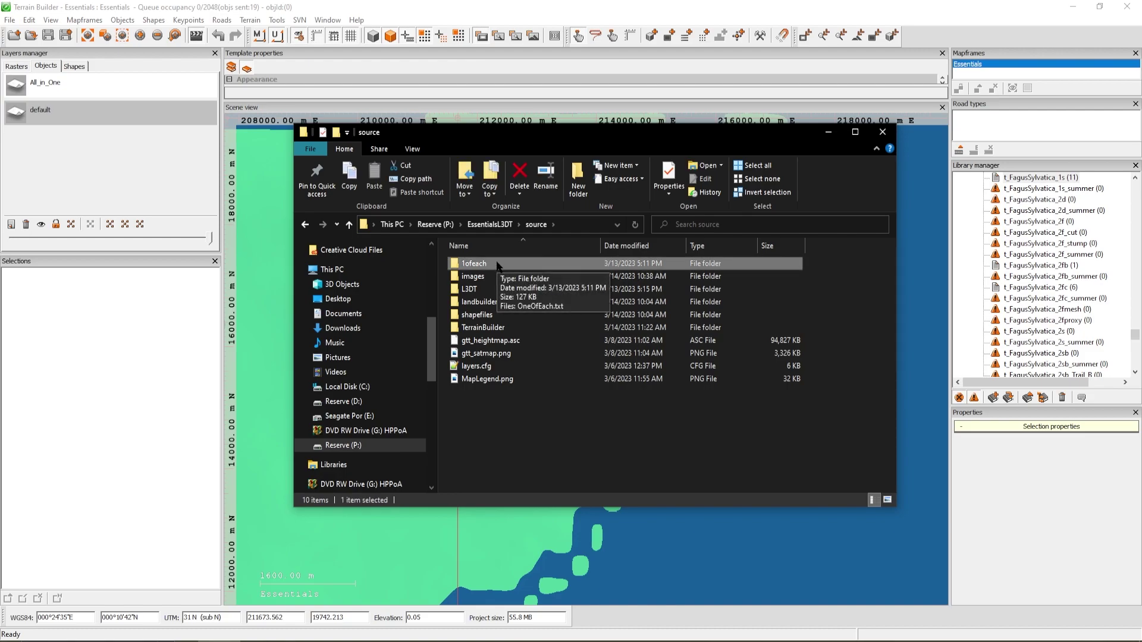
double_click(497, 265)
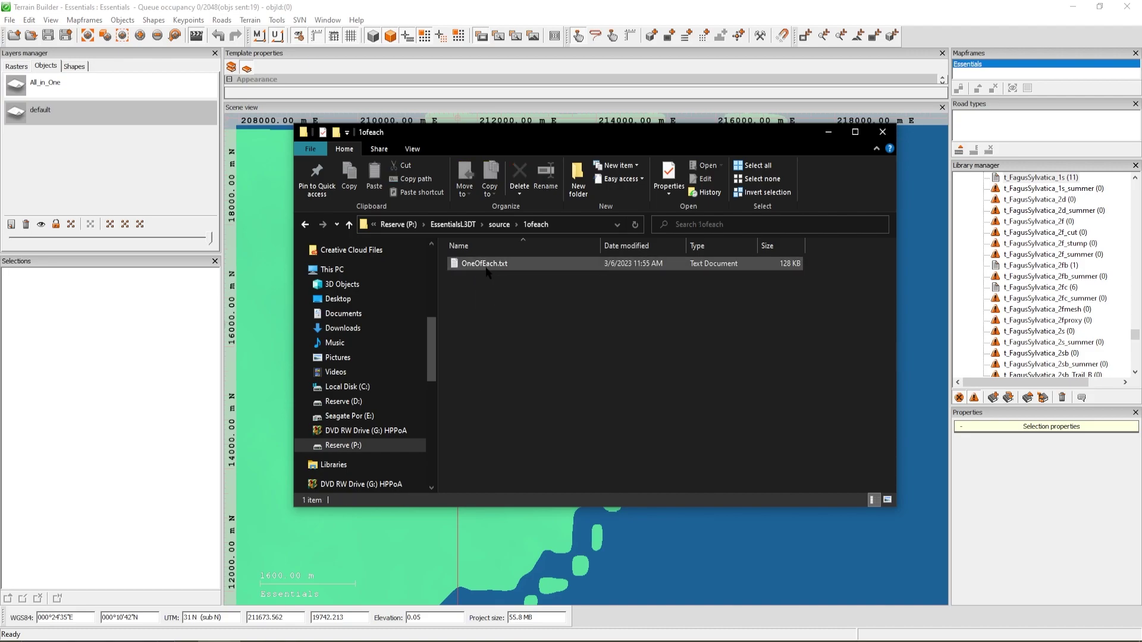
double_click(486, 265)
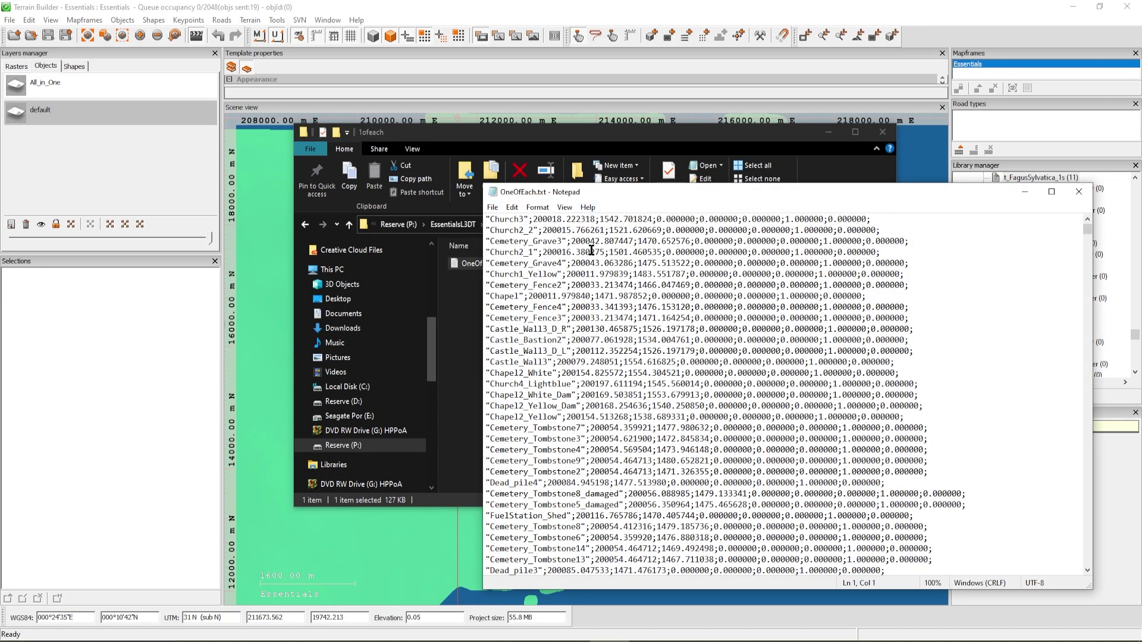
scroll(613, 251, "down", 20)
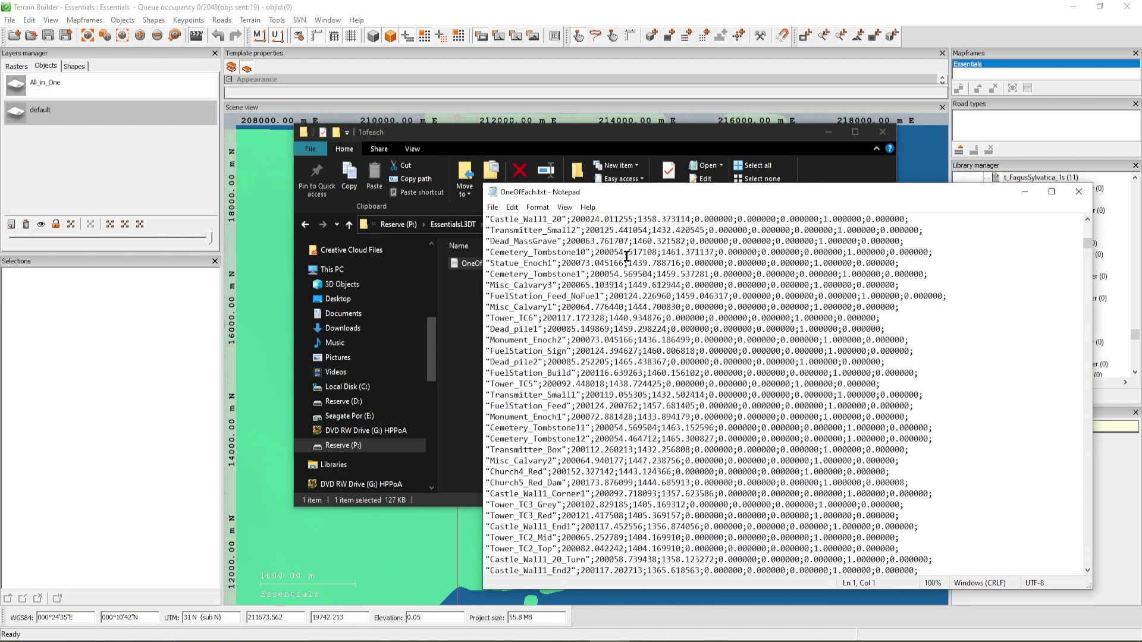
scroll(626, 261, "up", 10)
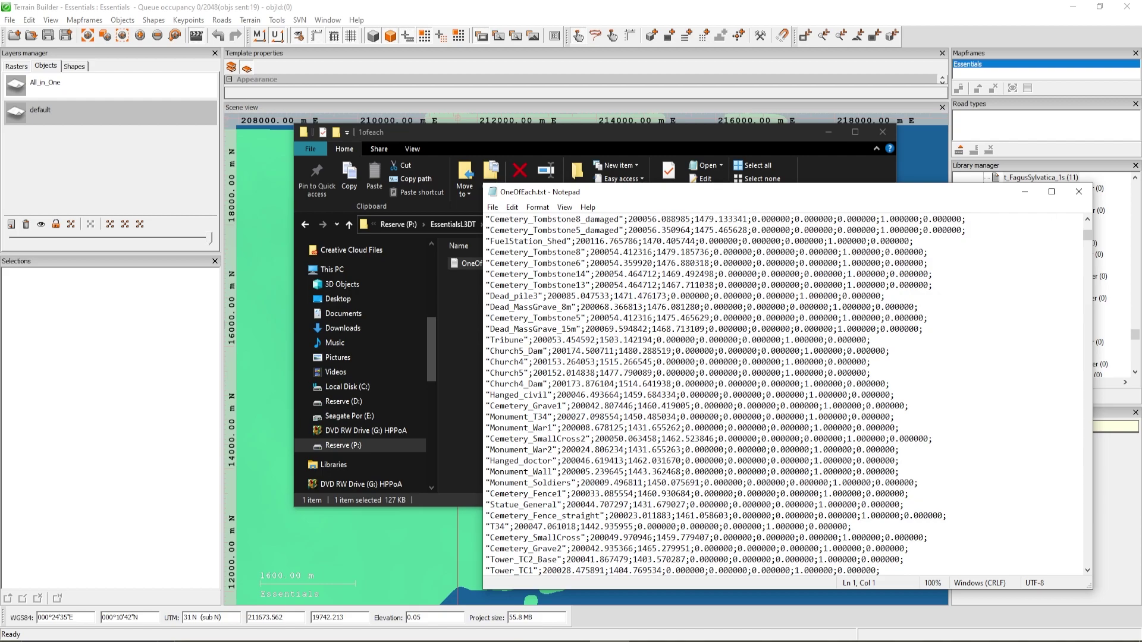
left_click(1077, 193)
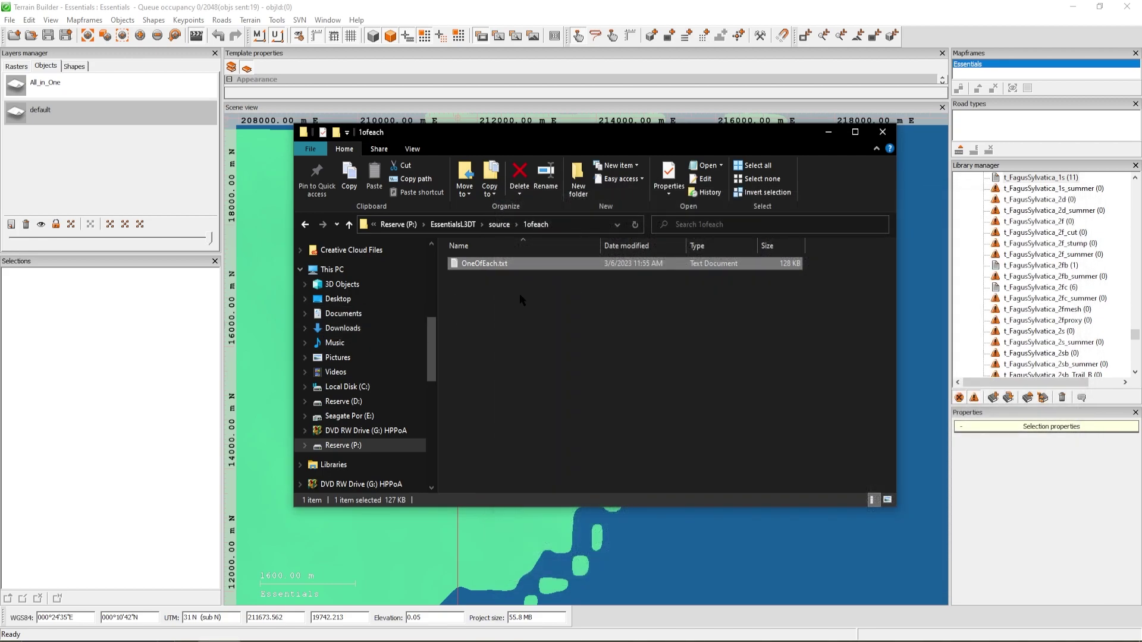
Back in Terrain Builder, import the objects from source\1ofeach\OneOfEach.txt with advanced options enabled and the relative elevation mode
left_click(242, 262)
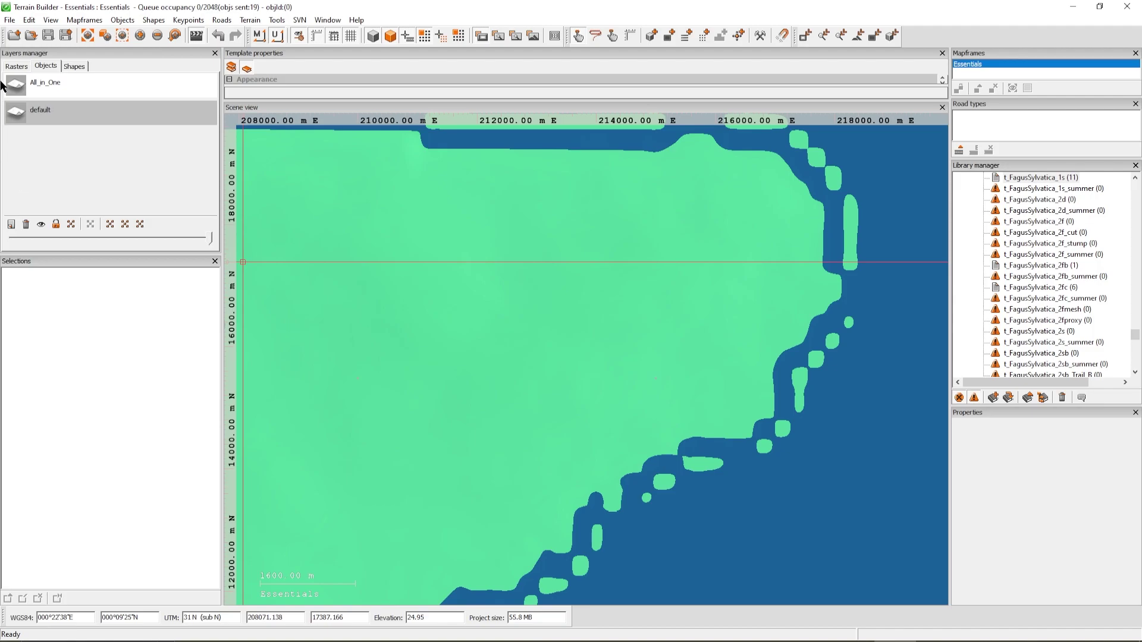
left_click(12, 19)
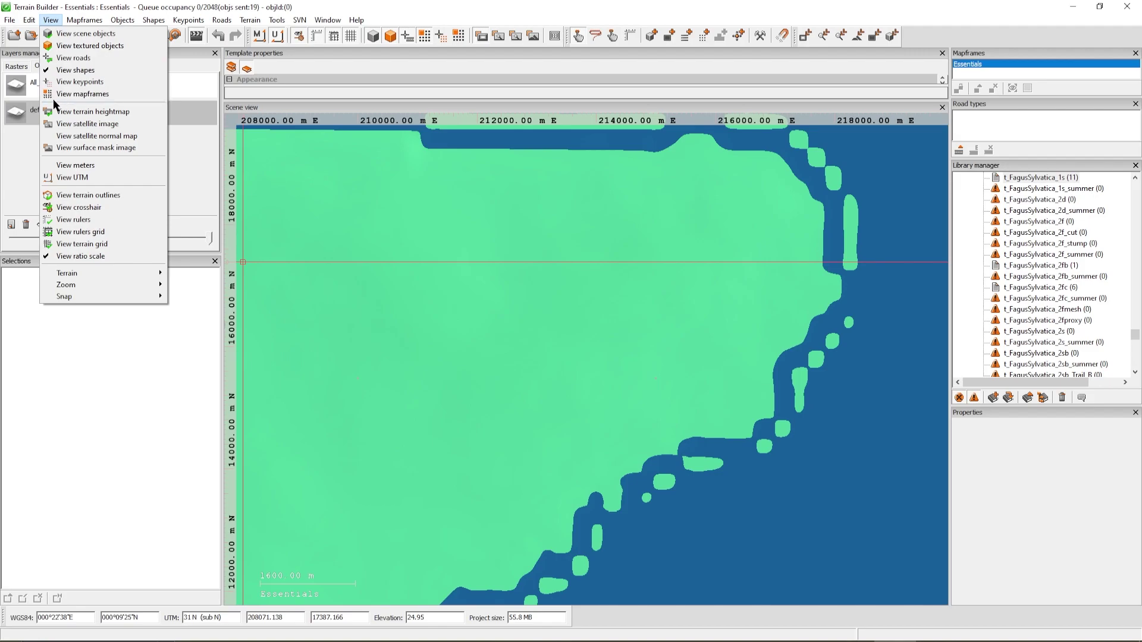
mouse_move(44, 137)
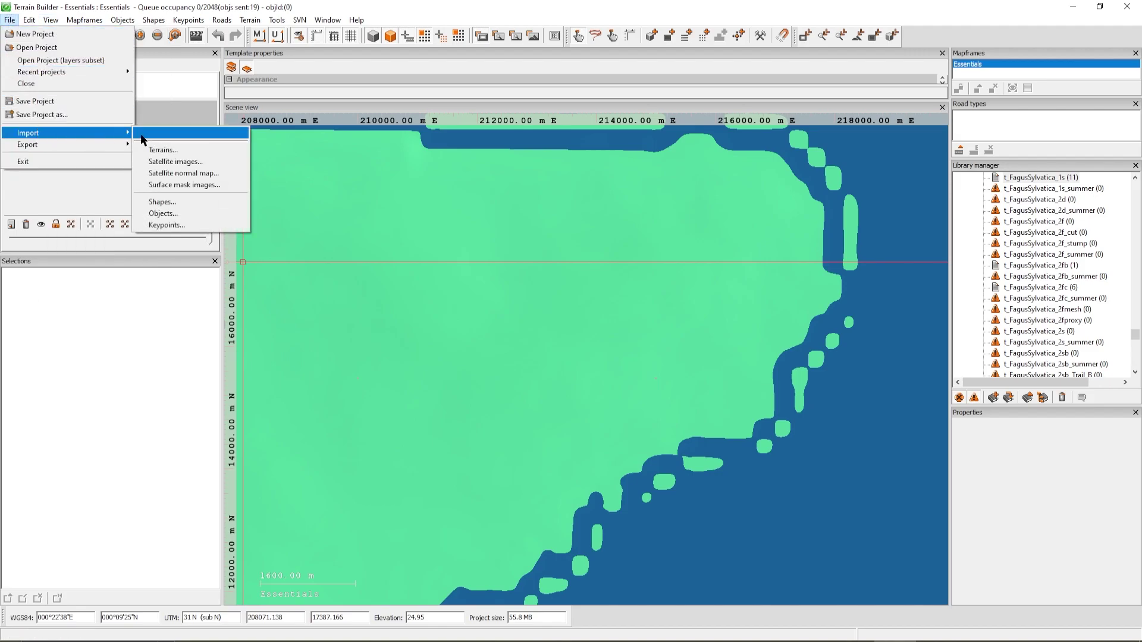
left_click(194, 217)
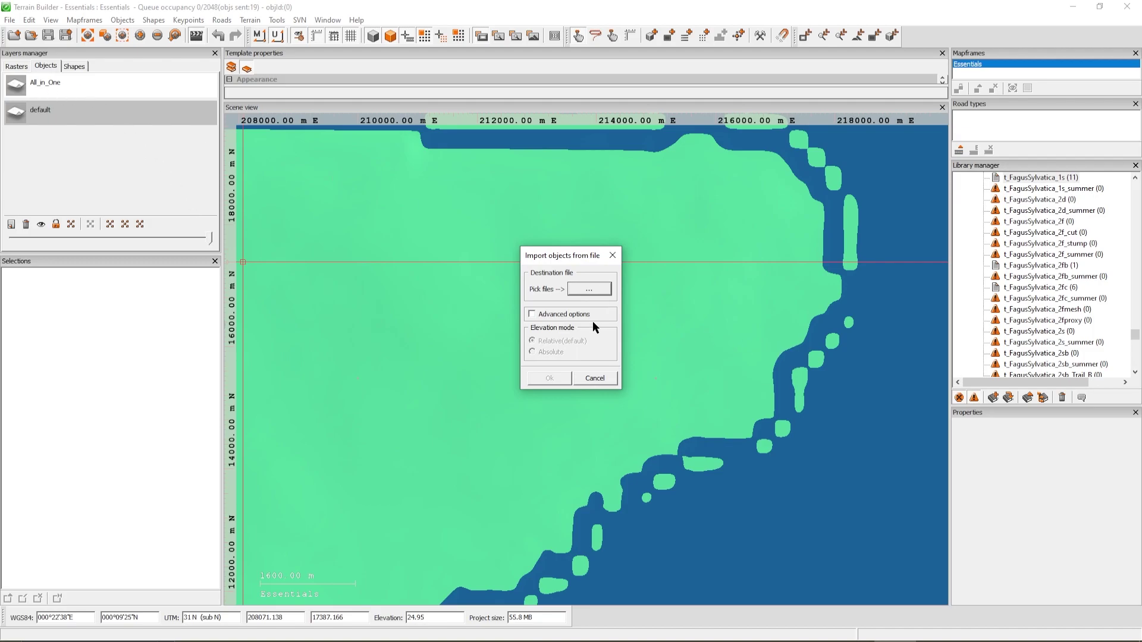
left_click(587, 290)
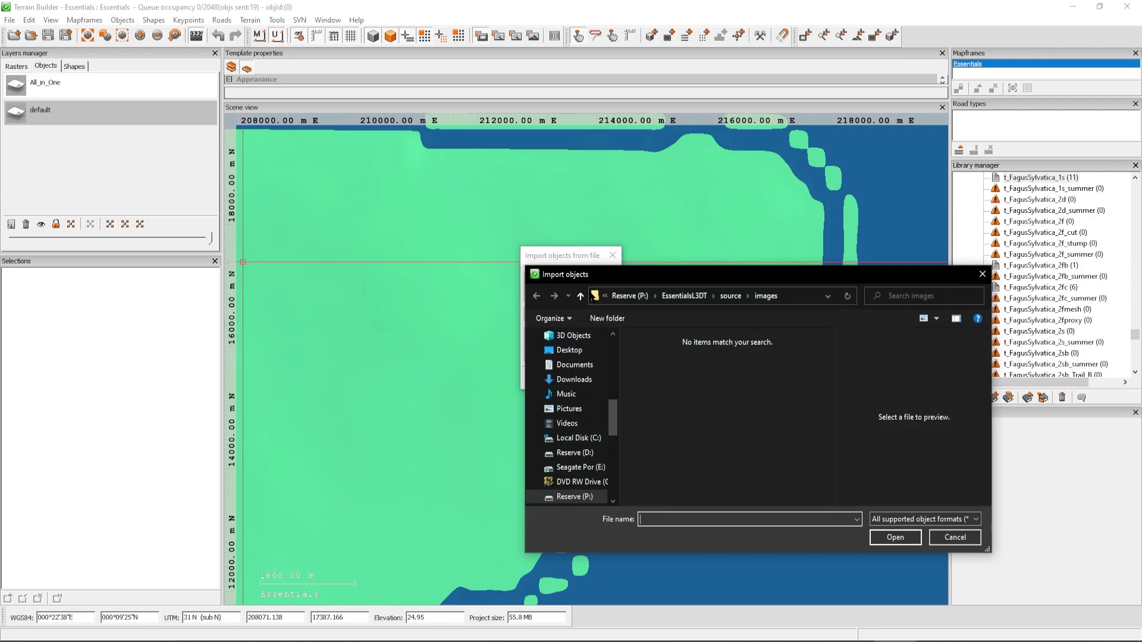
left_click(730, 296)
double_click(654, 353)
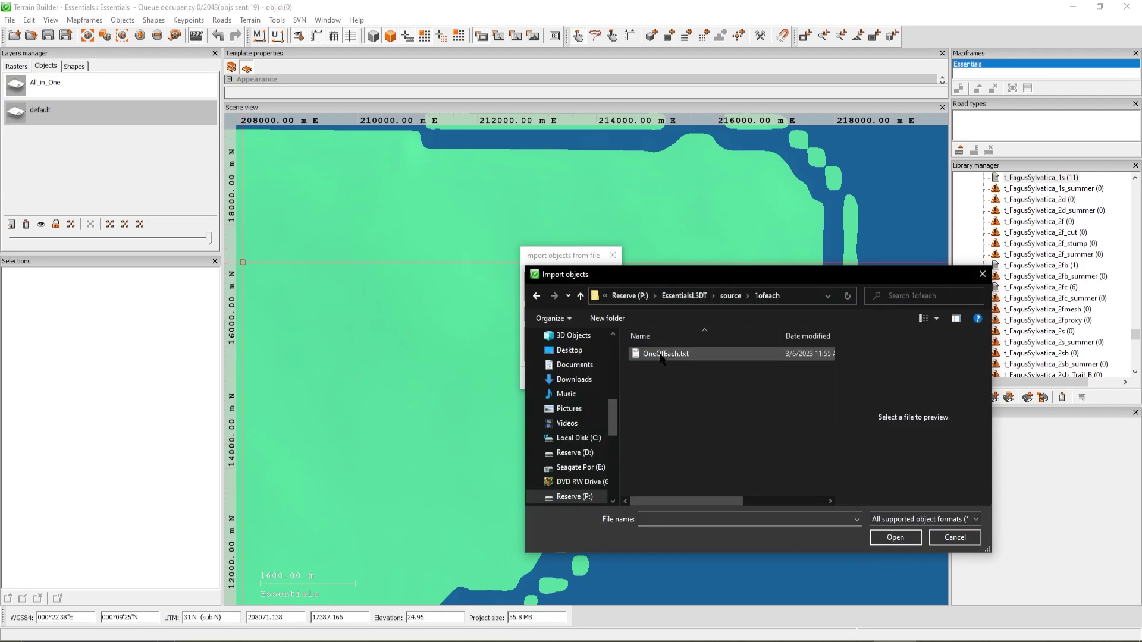
left_click(665, 353)
left_click(898, 536)
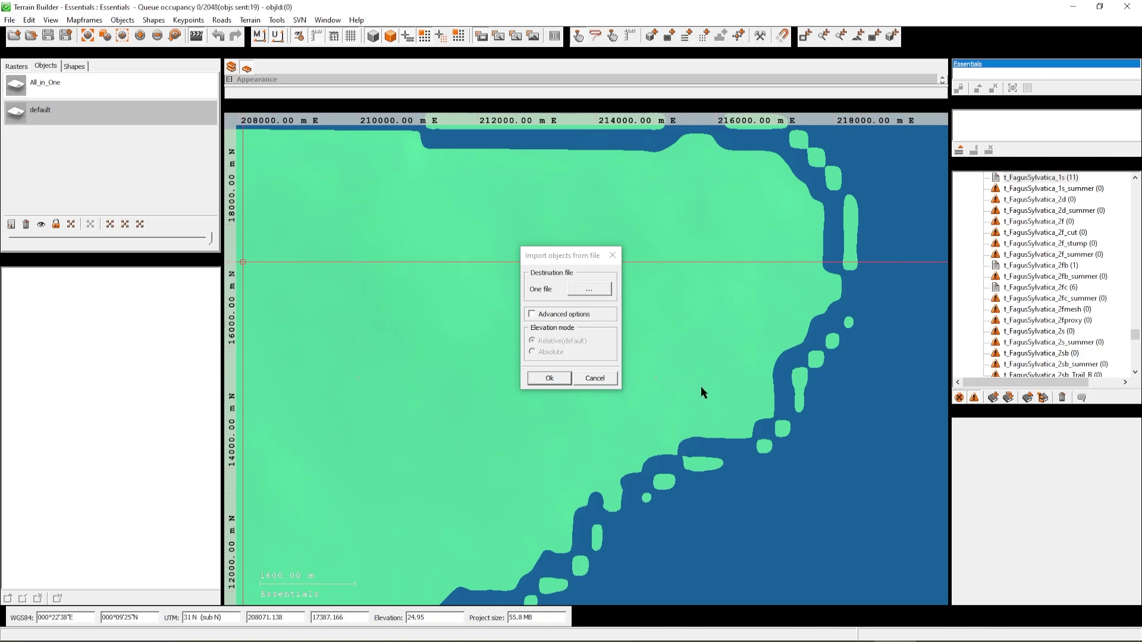
left_click(536, 314)
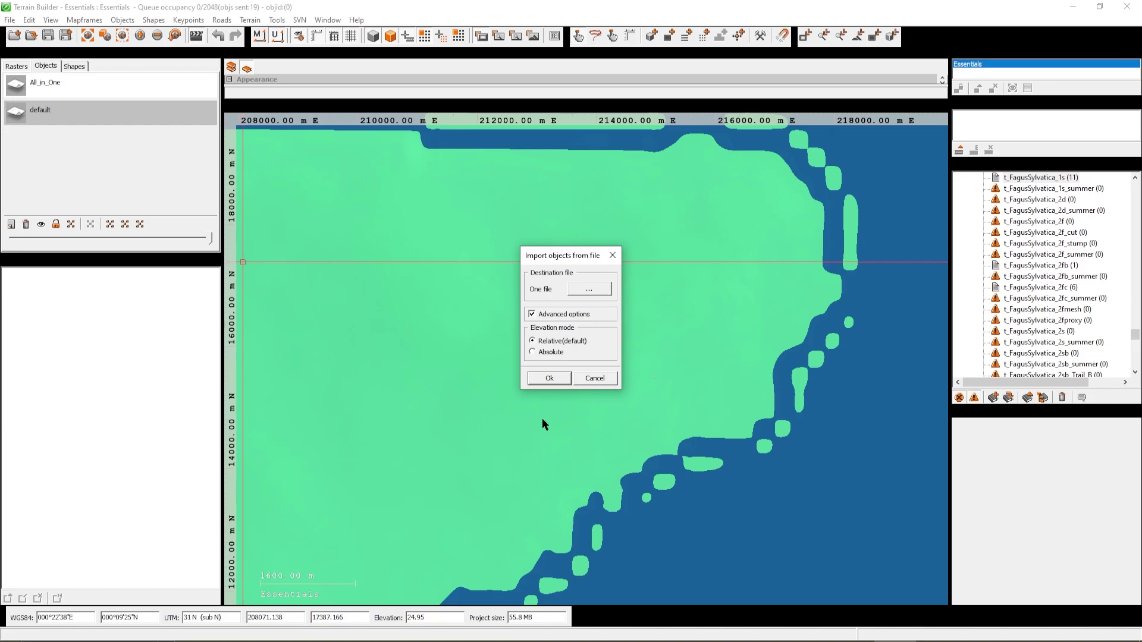
left_click(549, 379)
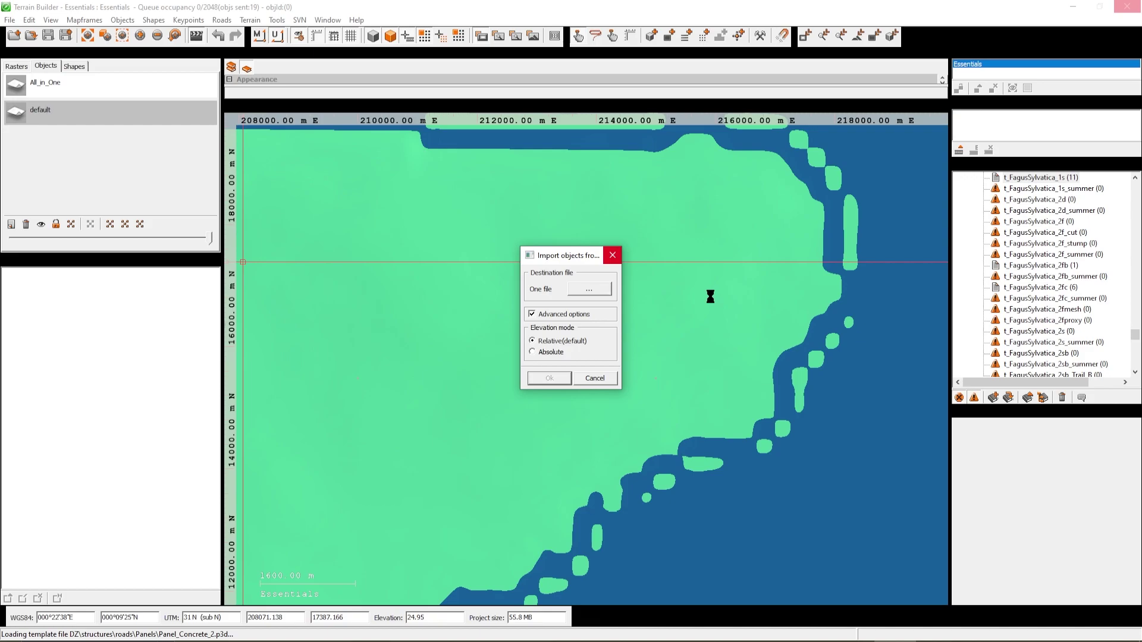
Look over the terrain map for the imported objects, from the island's north down to the map's southwest corner
scroll(626, 509, "down", 3)
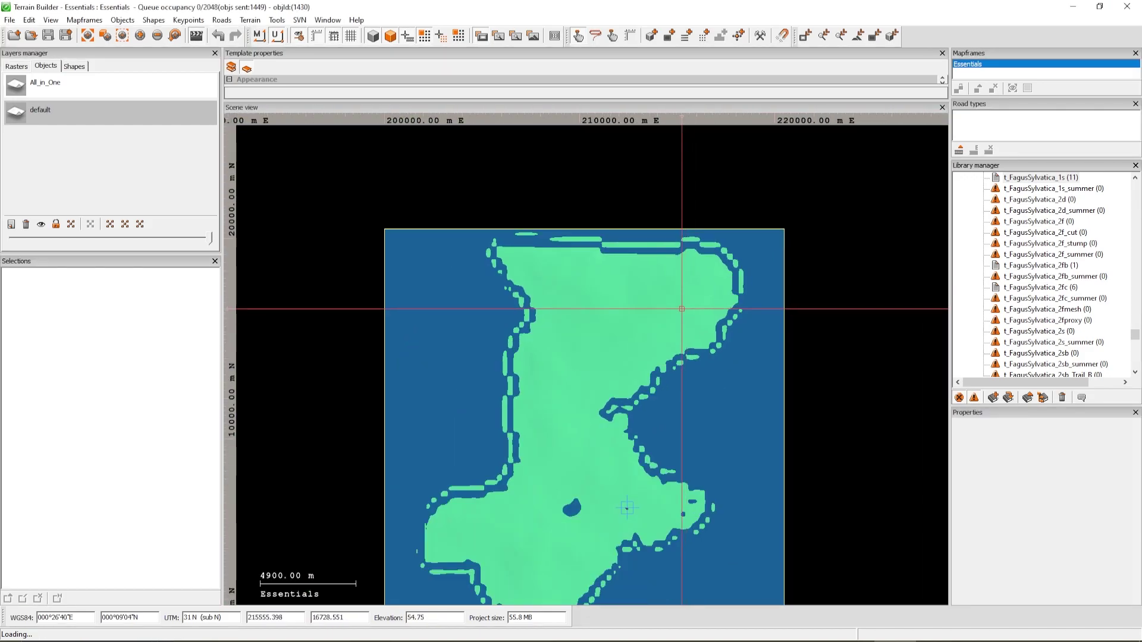
scroll(578, 382, "up", 6)
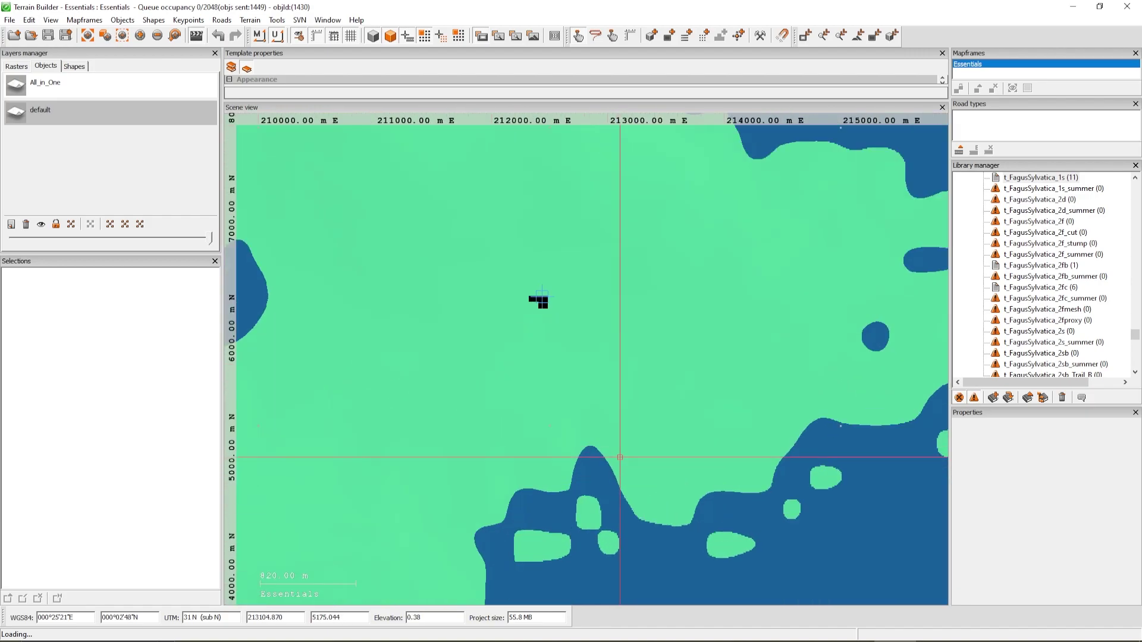
scroll(570, 309, "down", 4)
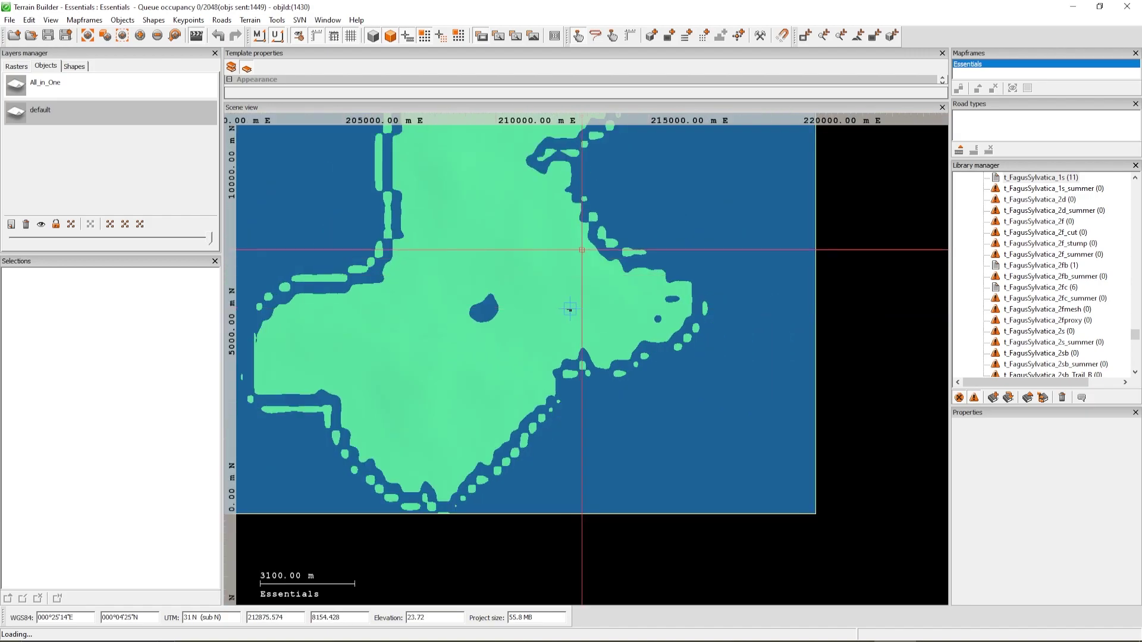
right_click_drag(586, 226, 580, 543)
right_click_drag(589, 317, 594, 303)
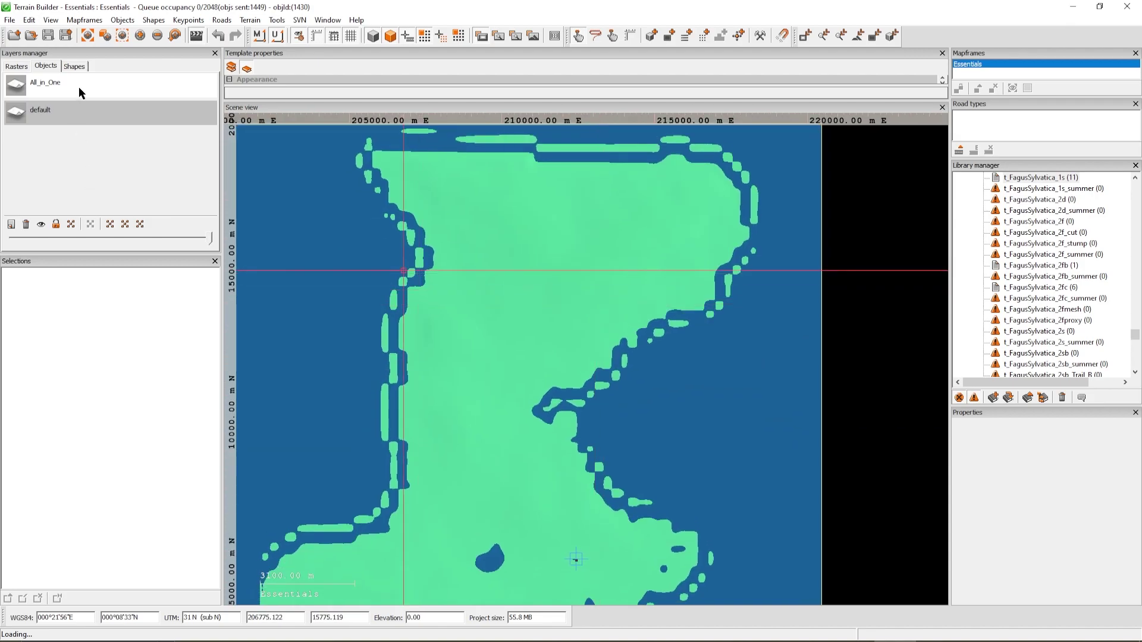
right_click_drag(711, 482, 808, 265)
right_click_drag(357, 466, 472, 461)
scroll(473, 457, "up", 1)
scroll(473, 456, "up", 6)
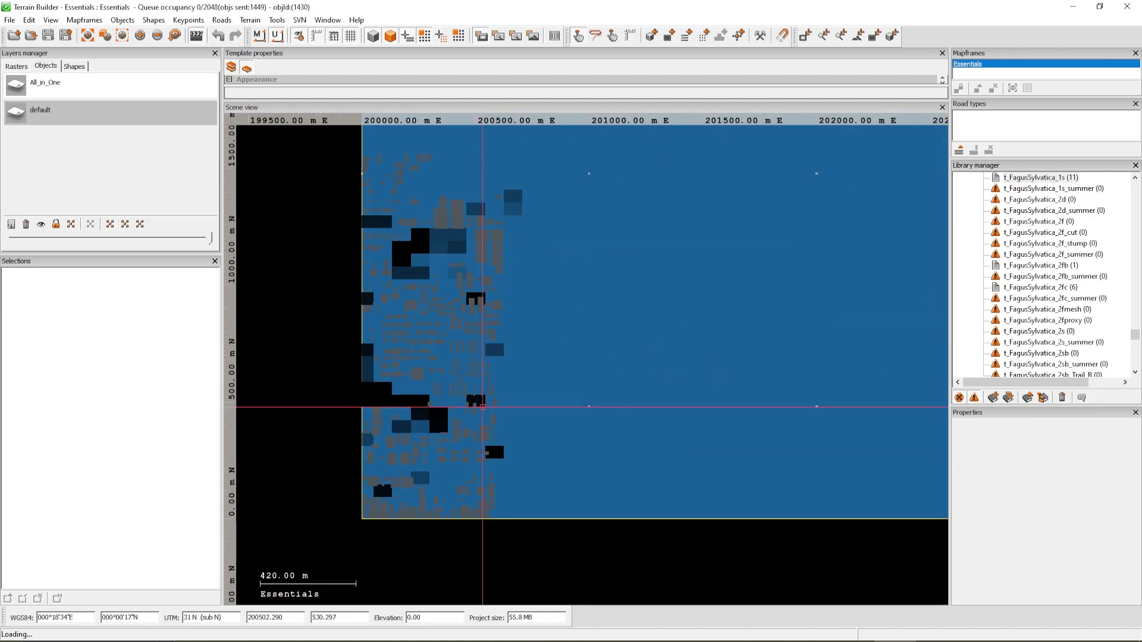
scroll(447, 420, "down", 2)
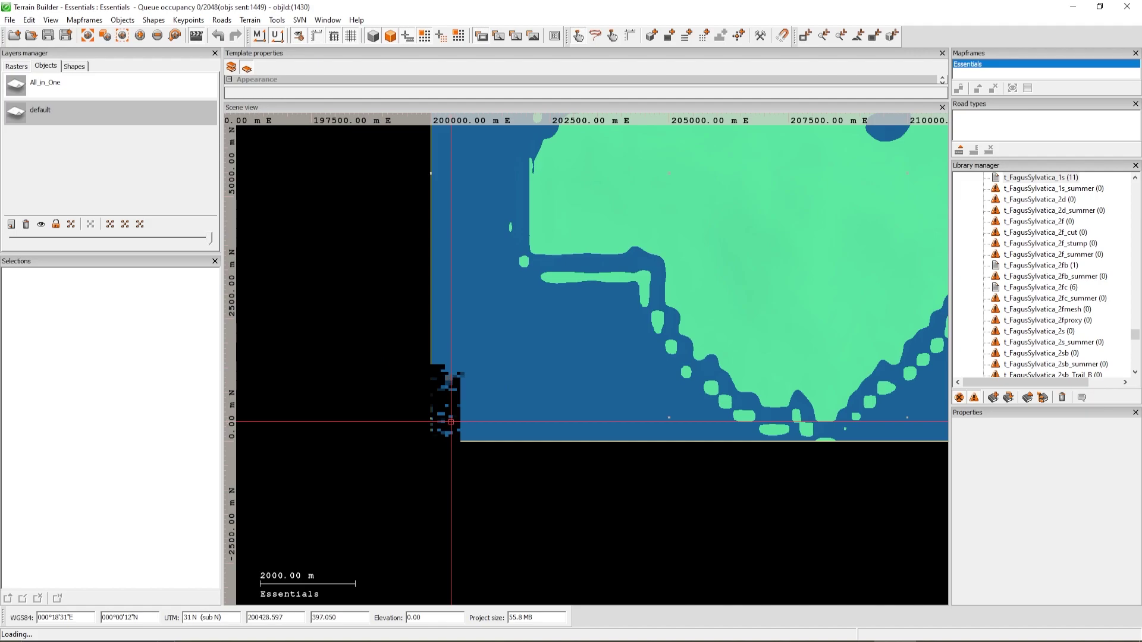
scroll(447, 429, "down", 1)
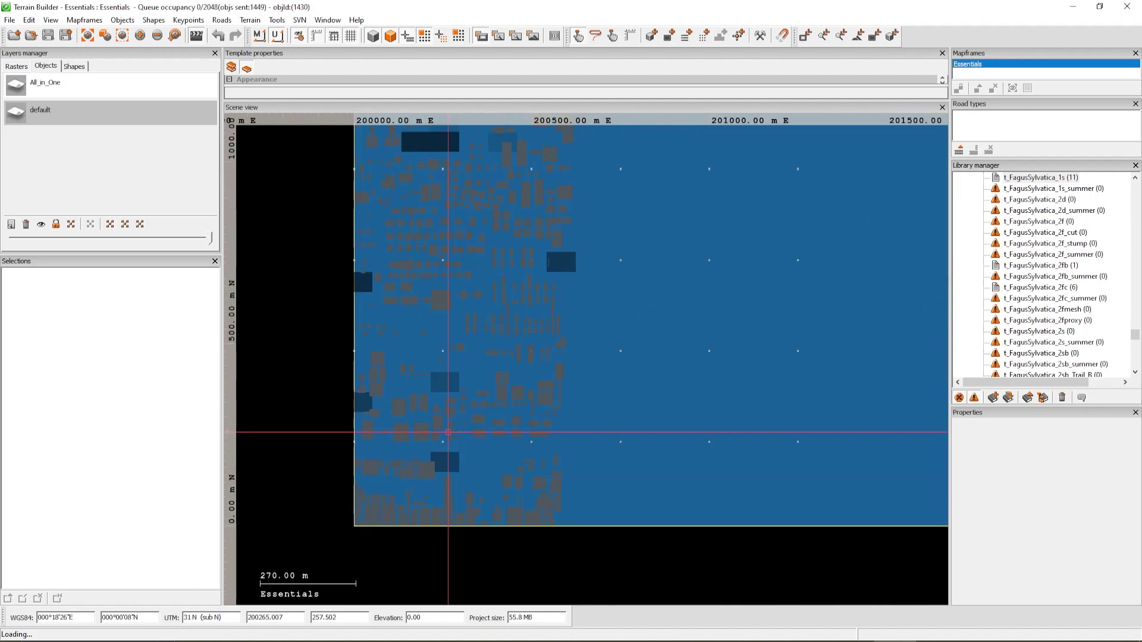
scroll(448, 433, "down", 1)
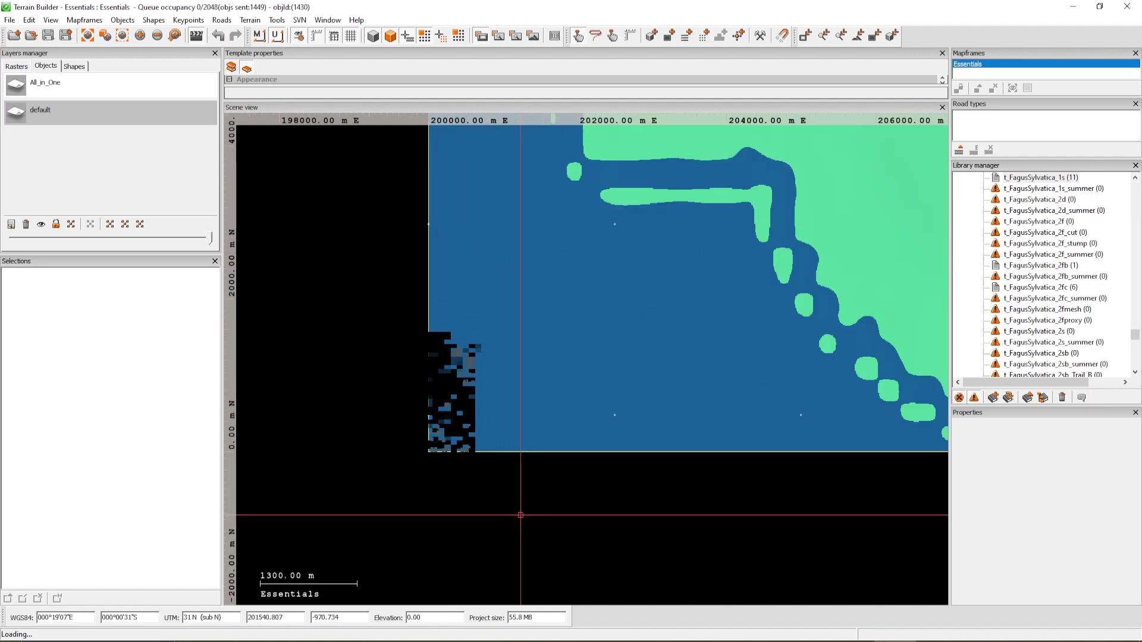
Select all imported All_in_One objects at the map's southwest corner and move them together northeast, away from the map edge
left_click_drag(473, 467, 353, 321)
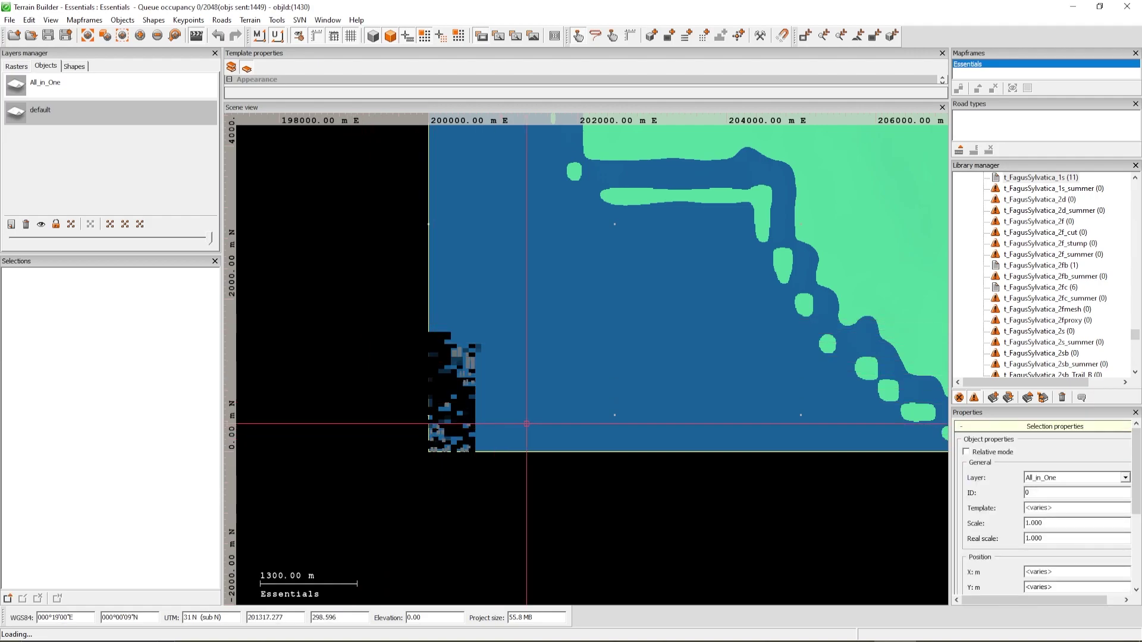
left_click_drag(467, 365, 688, 335)
left_click_drag(534, 513, 390, 314)
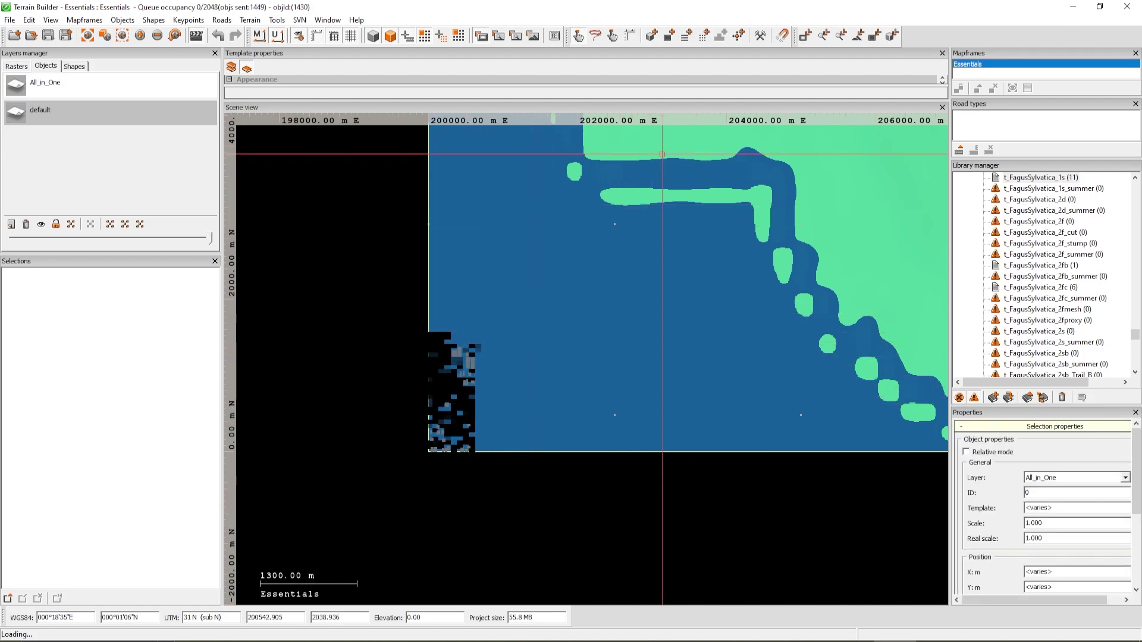
scroll(472, 358, "up", 3)
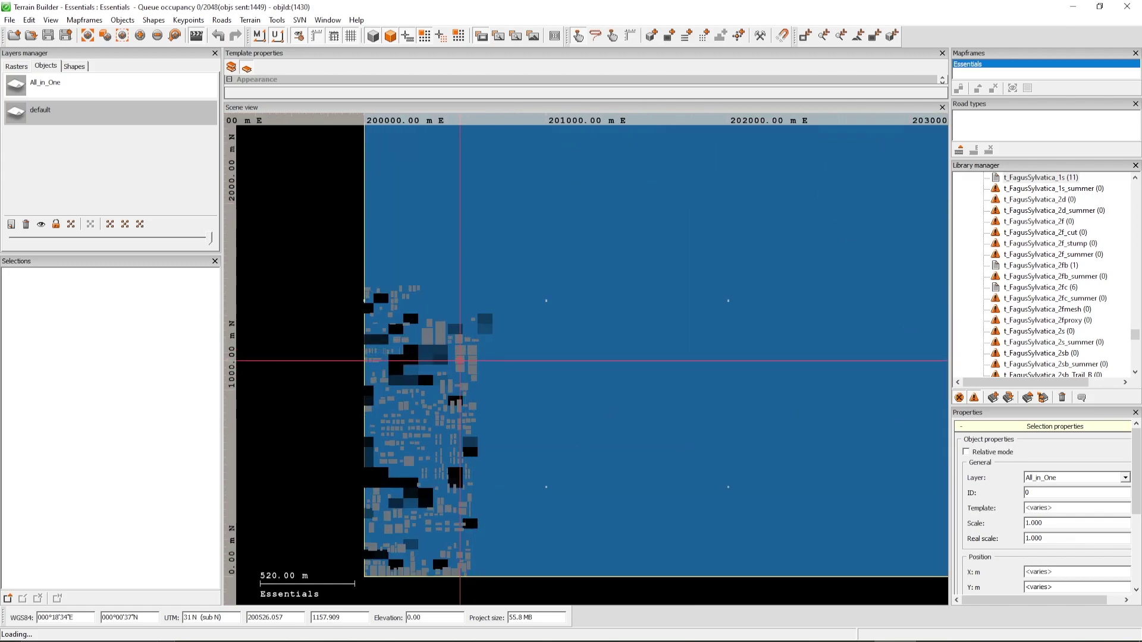
left_click_drag(479, 356, 881, 221)
Move the selected object block onto the green land in the island's southwest, at about 206000 E, 2900 N
middle_click_drag(725, 321, 287, 433)
scroll(661, 348, "down", 2)
scroll(661, 348, "down", 2)
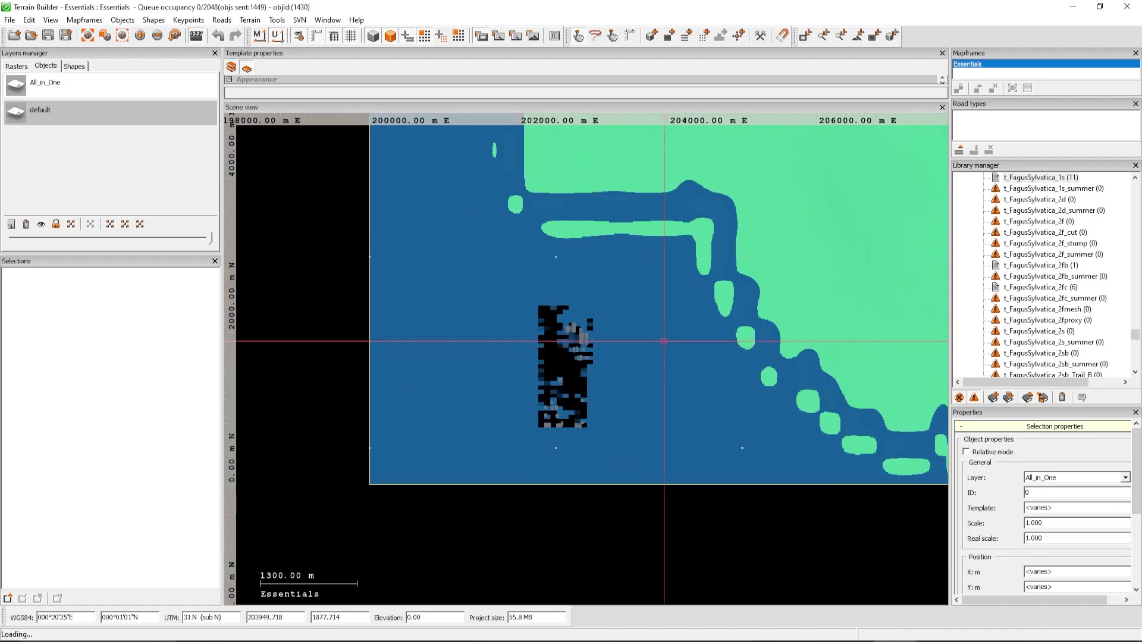
middle_click_drag(665, 340, 506, 390)
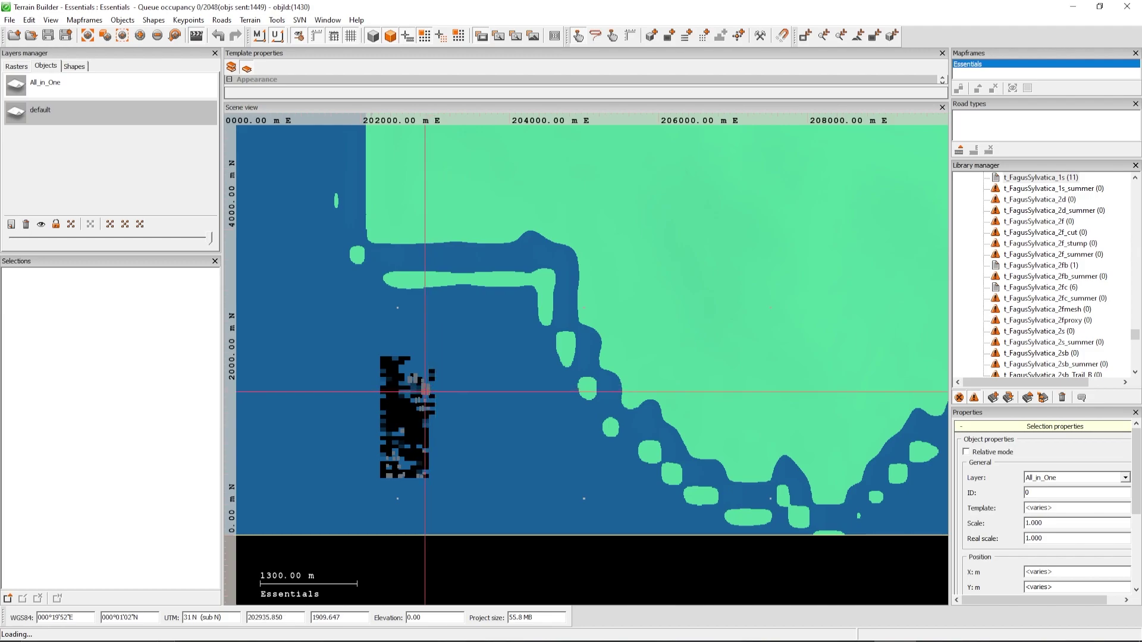
left_click_drag(427, 389, 682, 275)
scroll(757, 314, "up", 3)
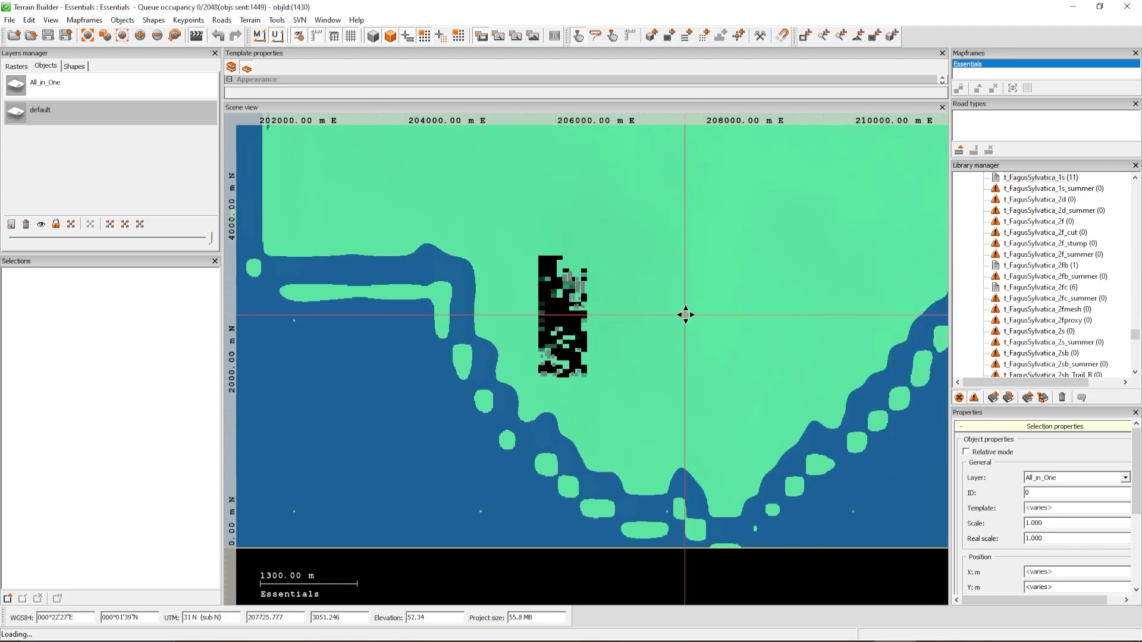
scroll(588, 326, "up", 3)
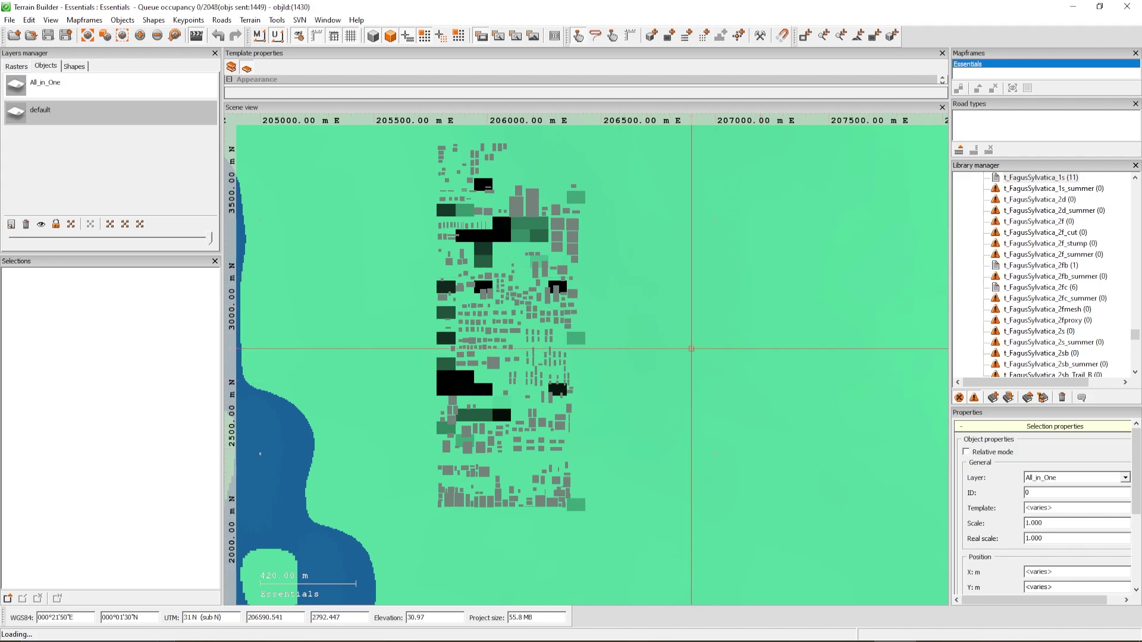
Place the Buldozer camera in the middle of the relocated objects and switch to the Buldozer window
scroll(681, 349, "down", 3)
scroll(680, 350, "down", 2)
scroll(643, 361, "up", 2)
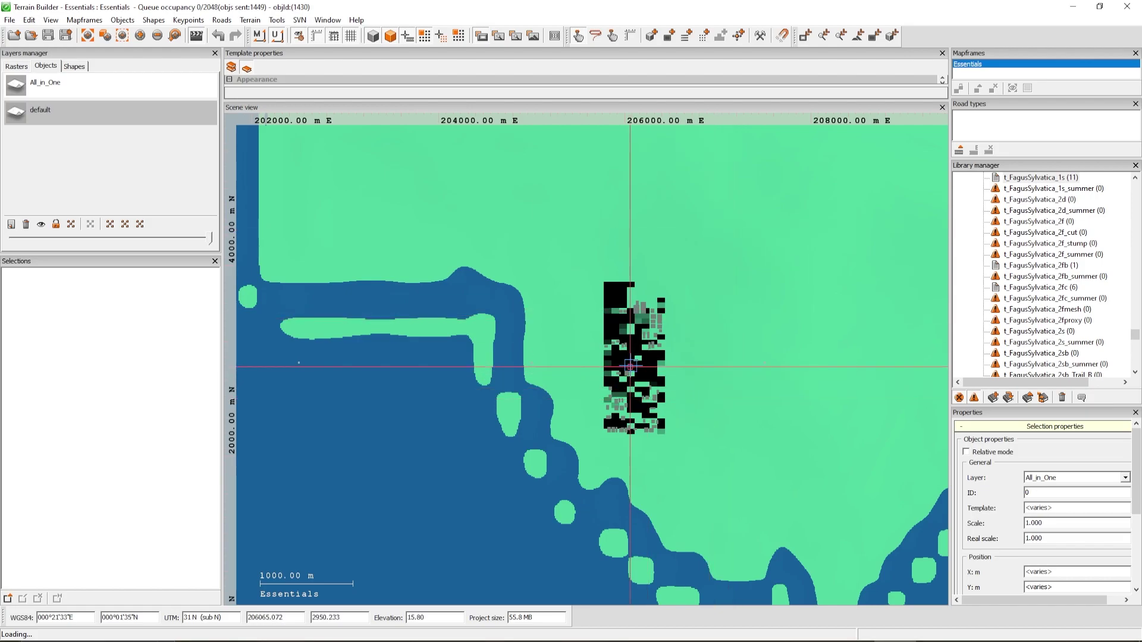
key("alt")
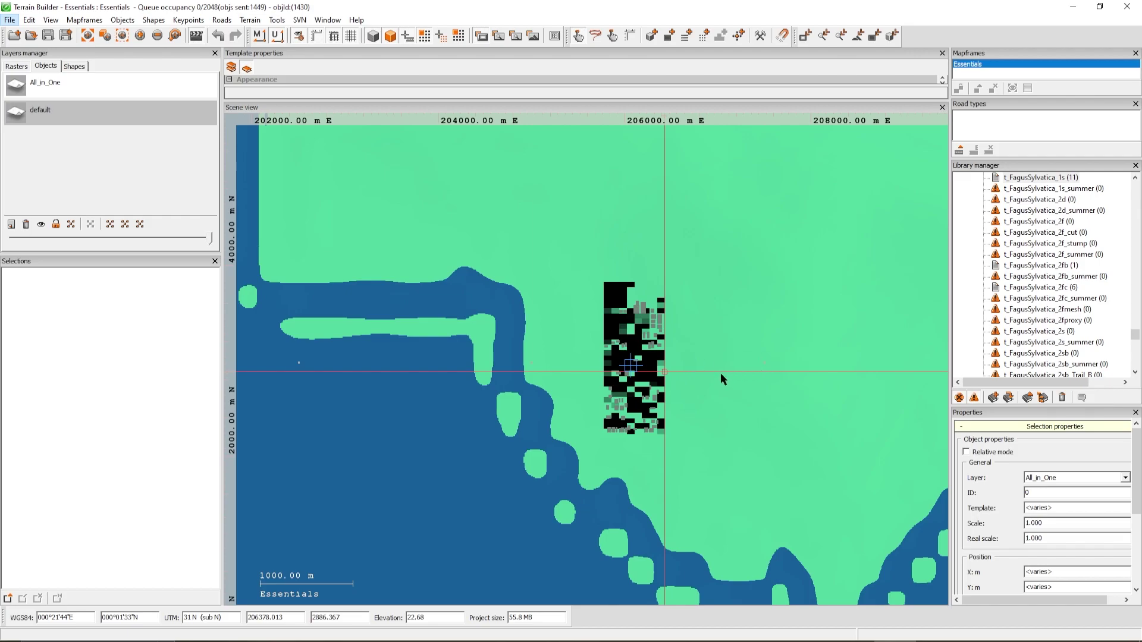
key("alt+Tab")
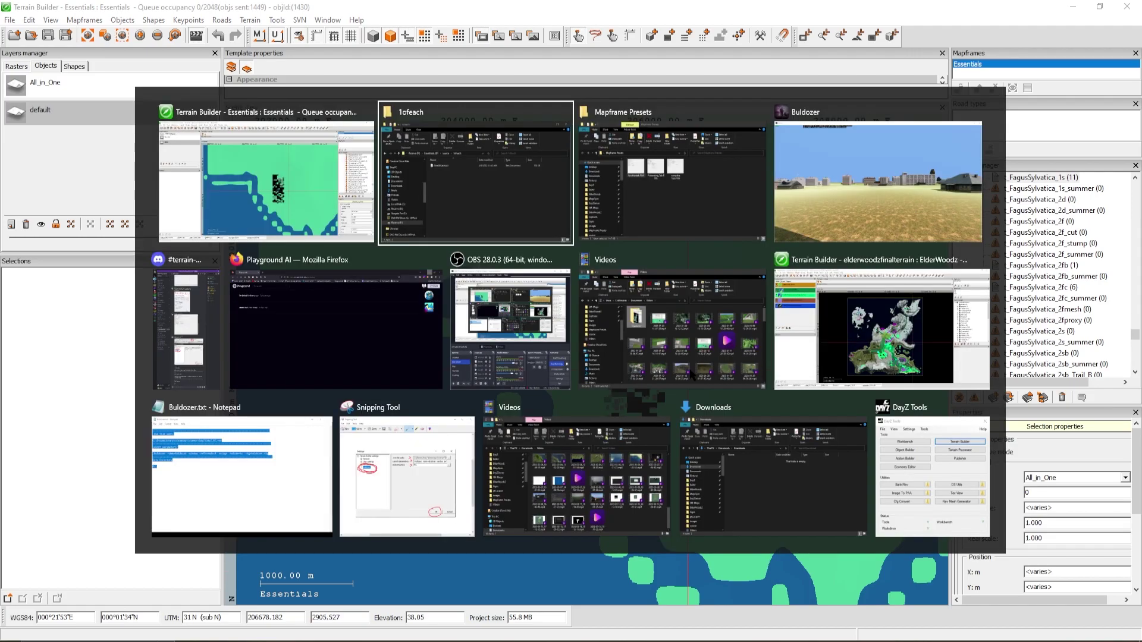
key("alt+Tab")
key("alt+Tab")
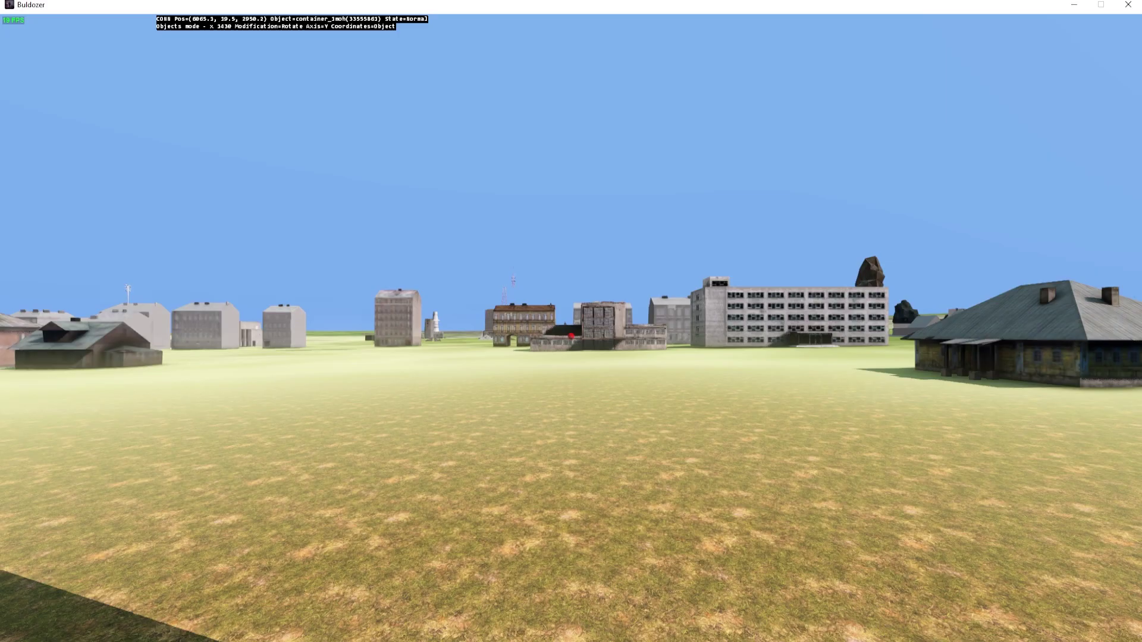
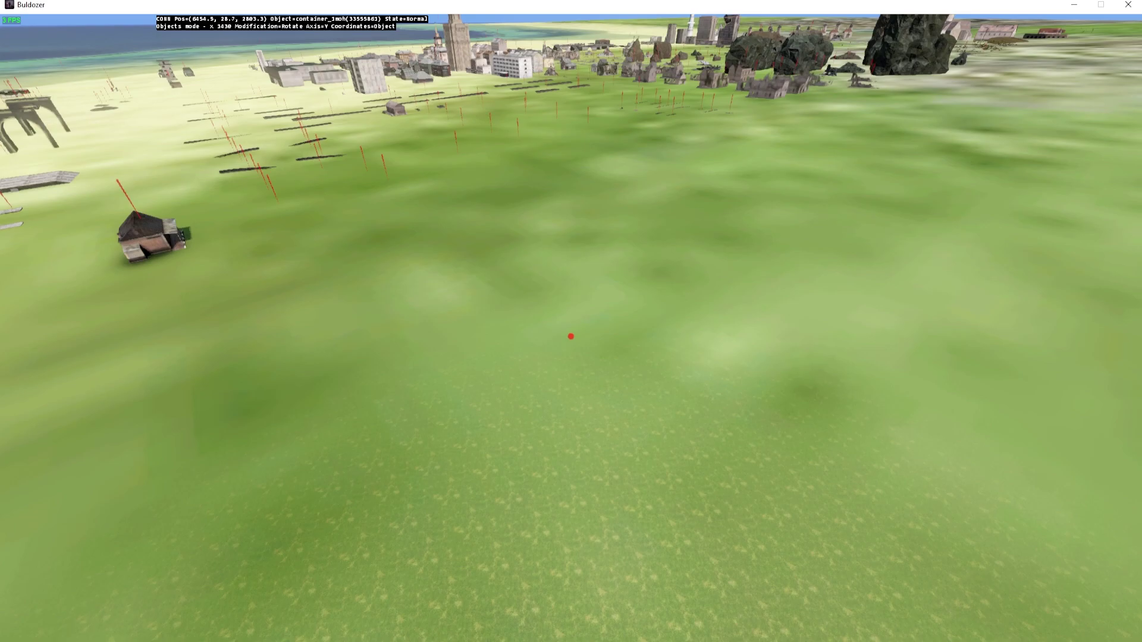
Fly over the imported objects in Buldozer to examine the roads, bridges, industrial buildings, and the tanks and sheds by the shore
key("w")
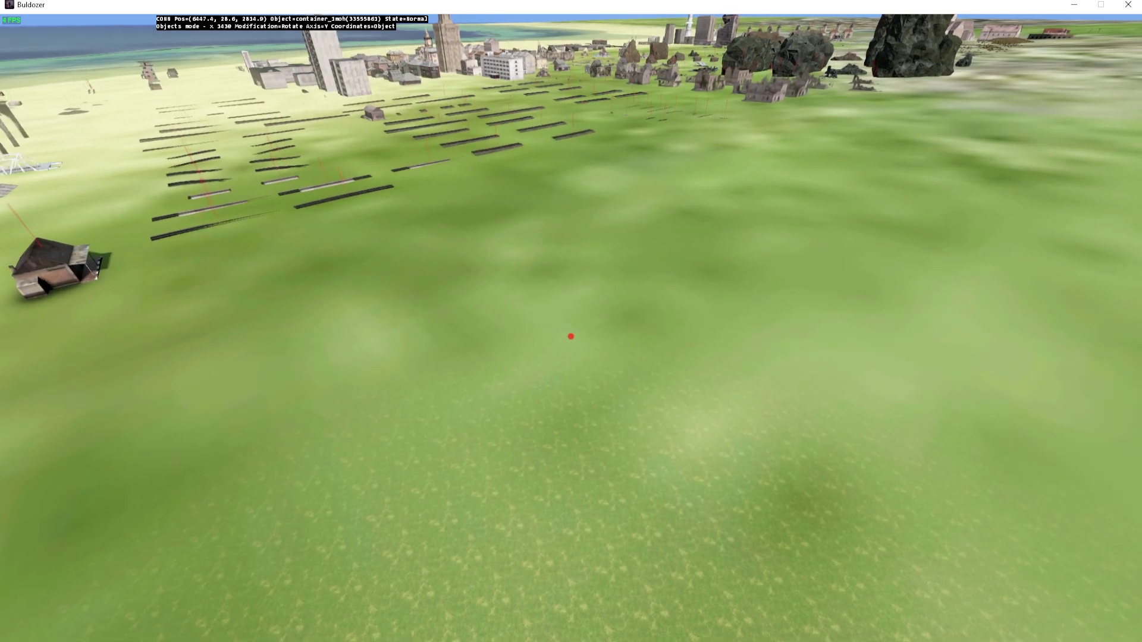
key("s")
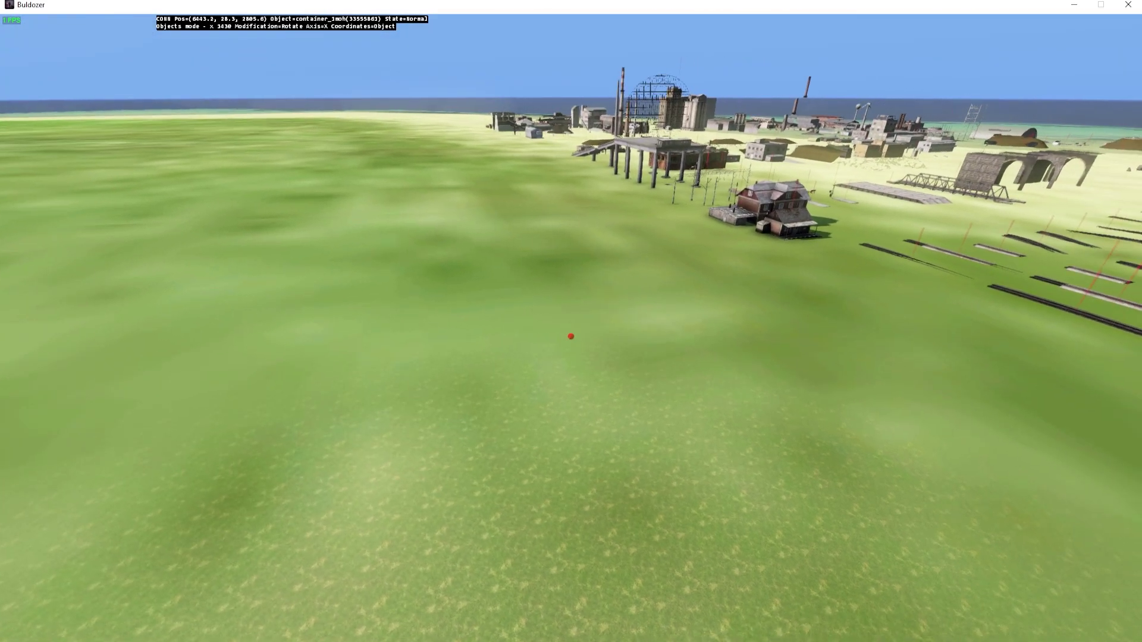
key("shift+w")
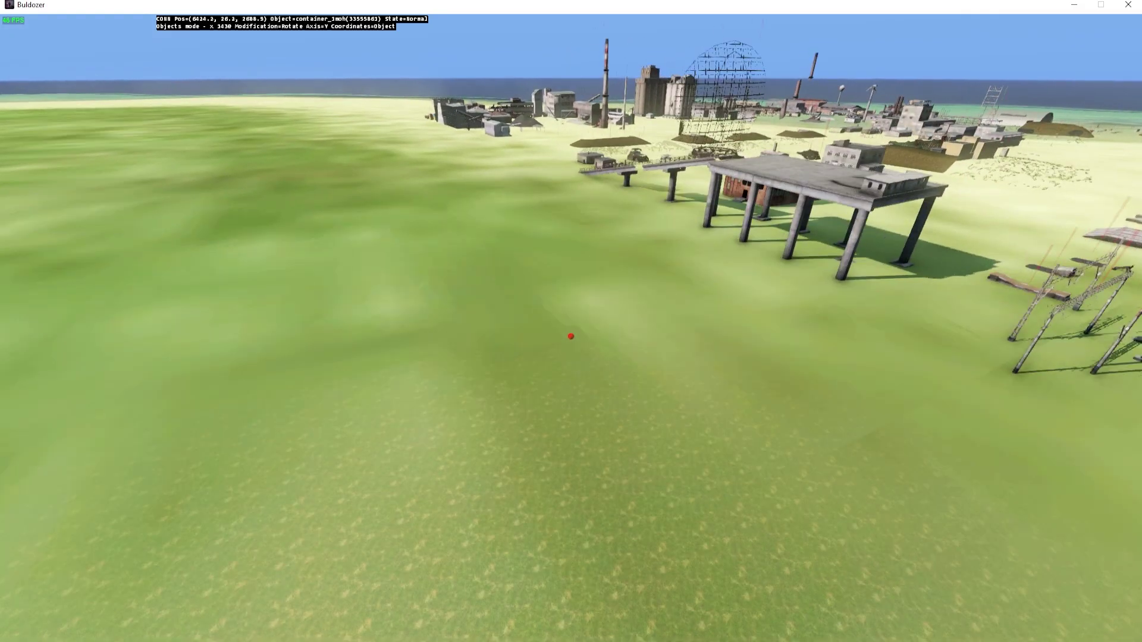
key("shift+w")
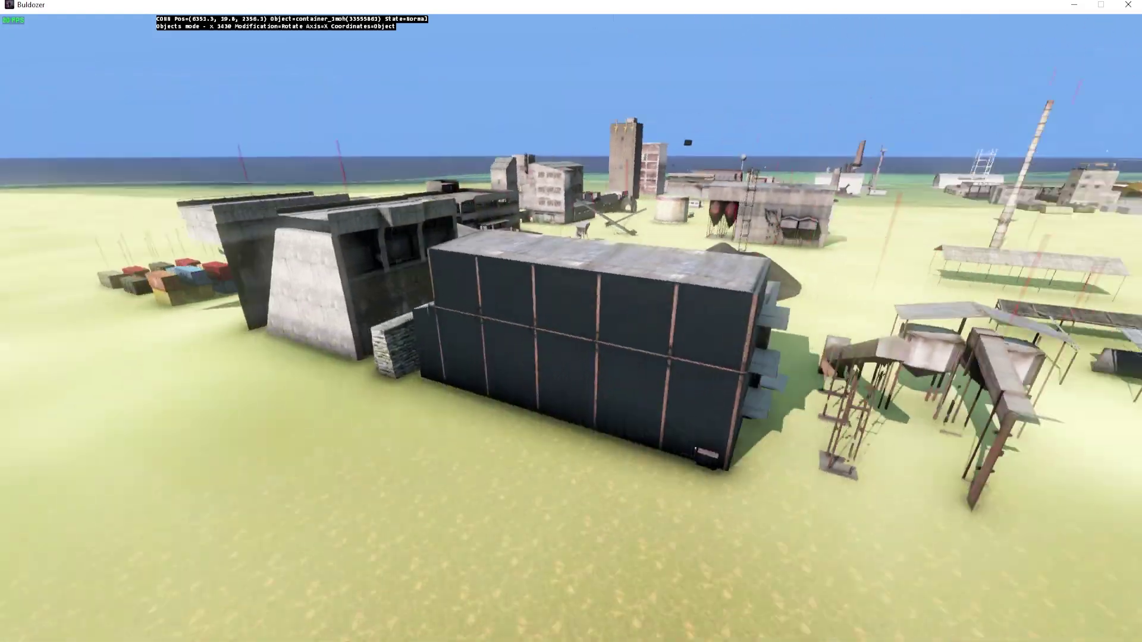
key("shift+w")
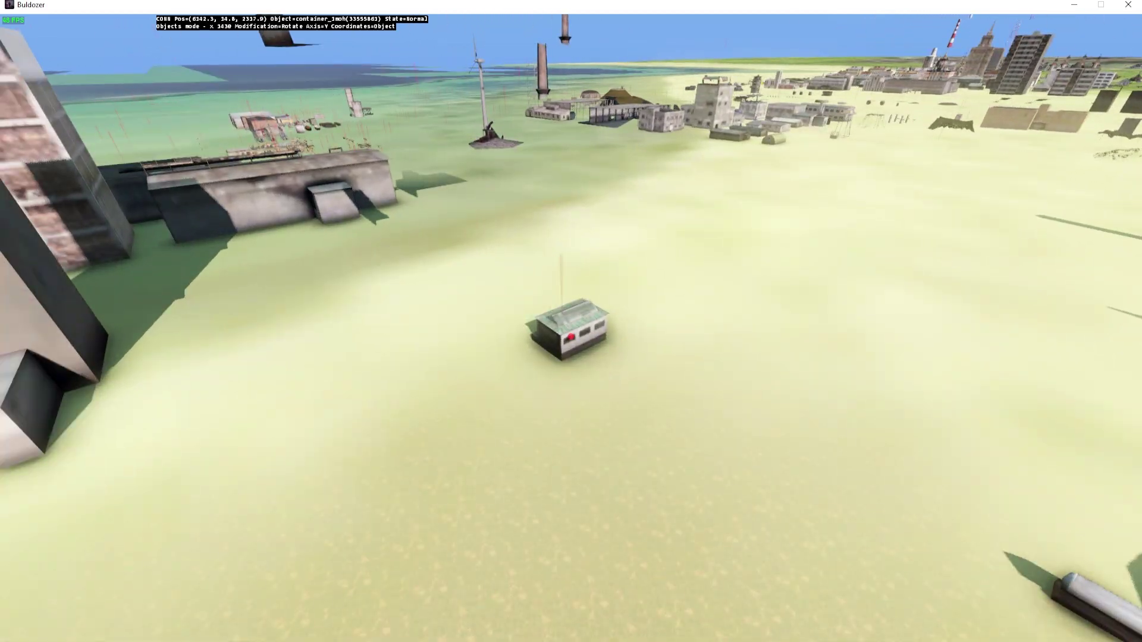
key("shift+w")
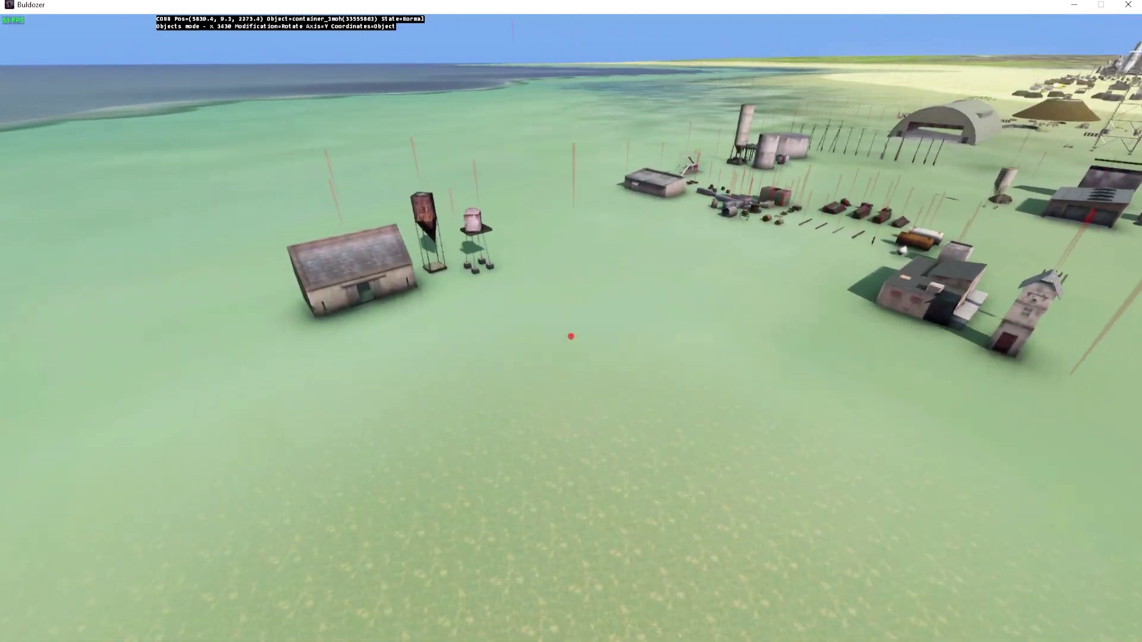
key("w")
key("d")
key("s")
key("d")
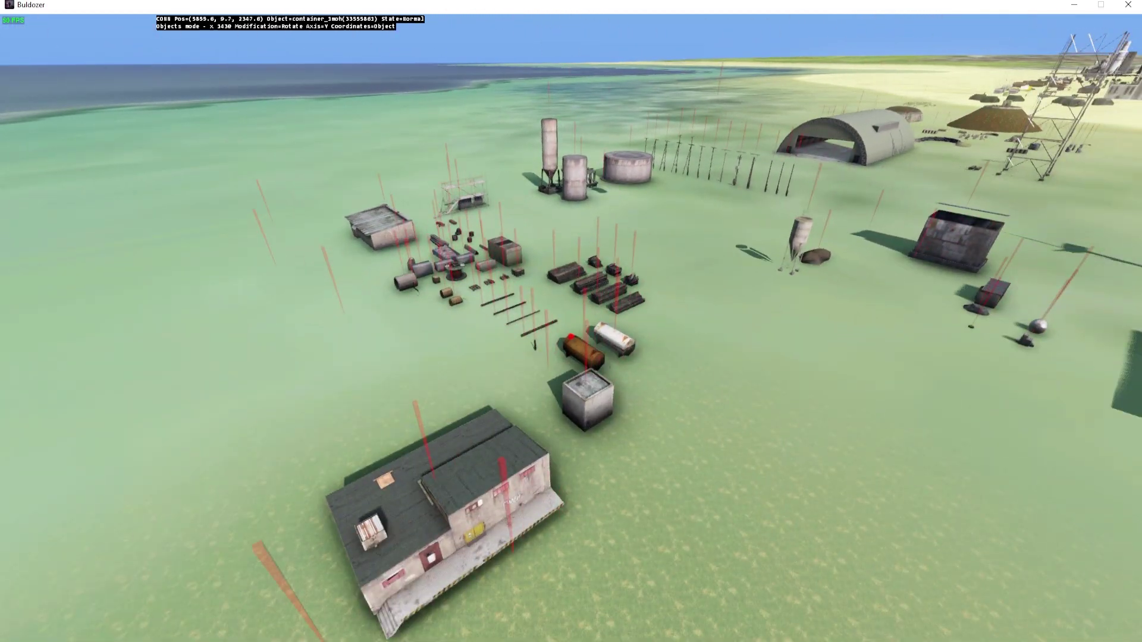
key("d")
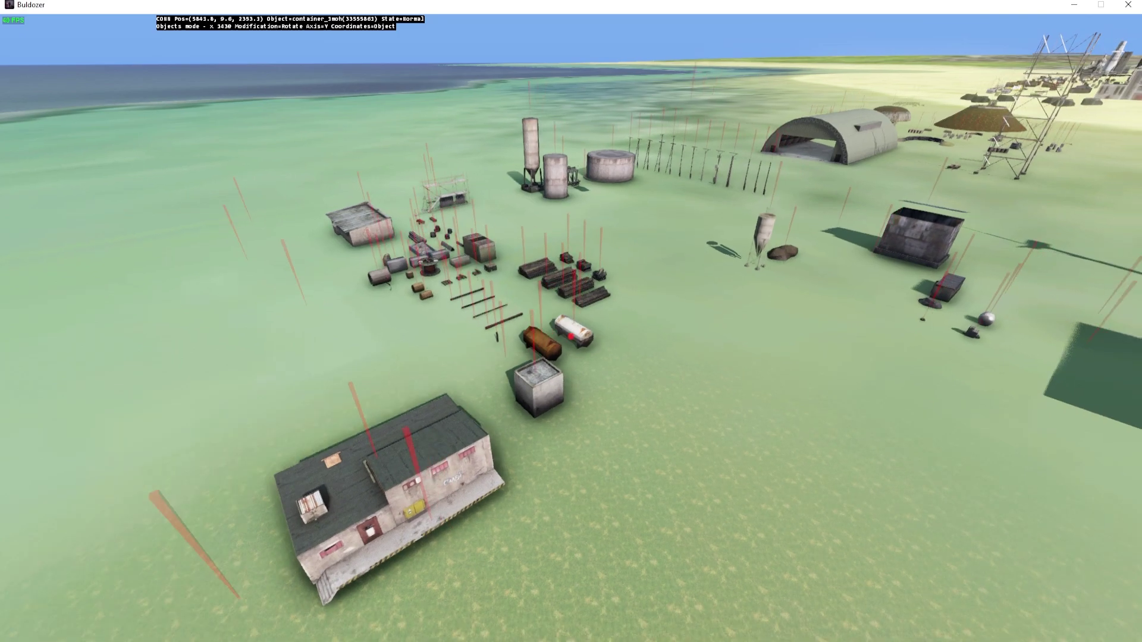
key("d")
key("shift+s")
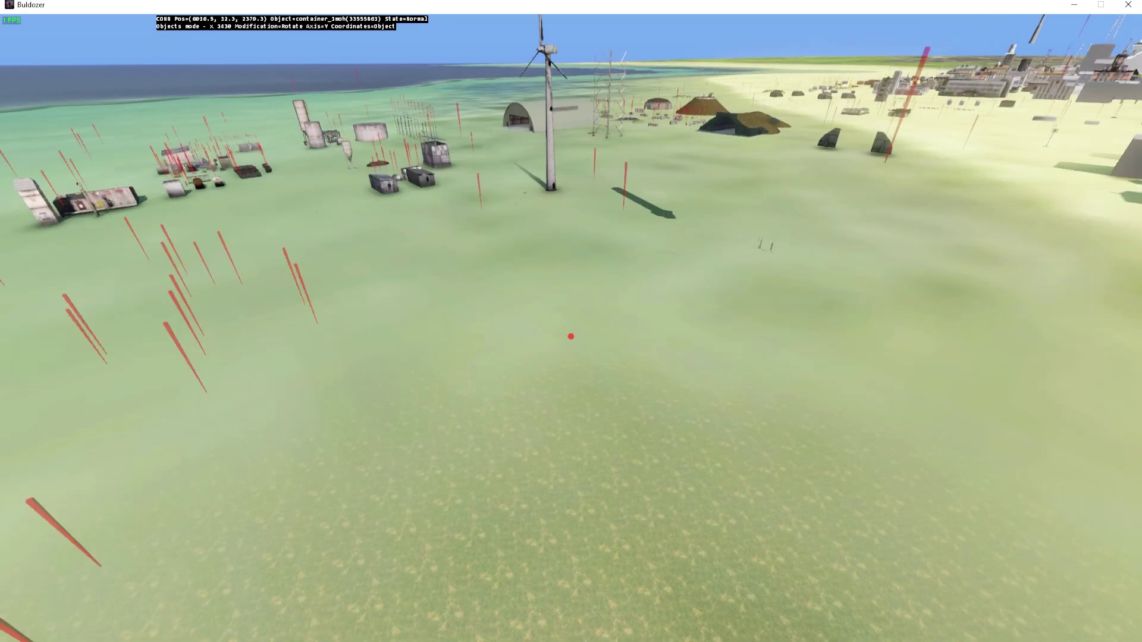
Fly past the wind turbine to the inland side, clear the object selection, and approach the closed metal shed
key("shift+d")
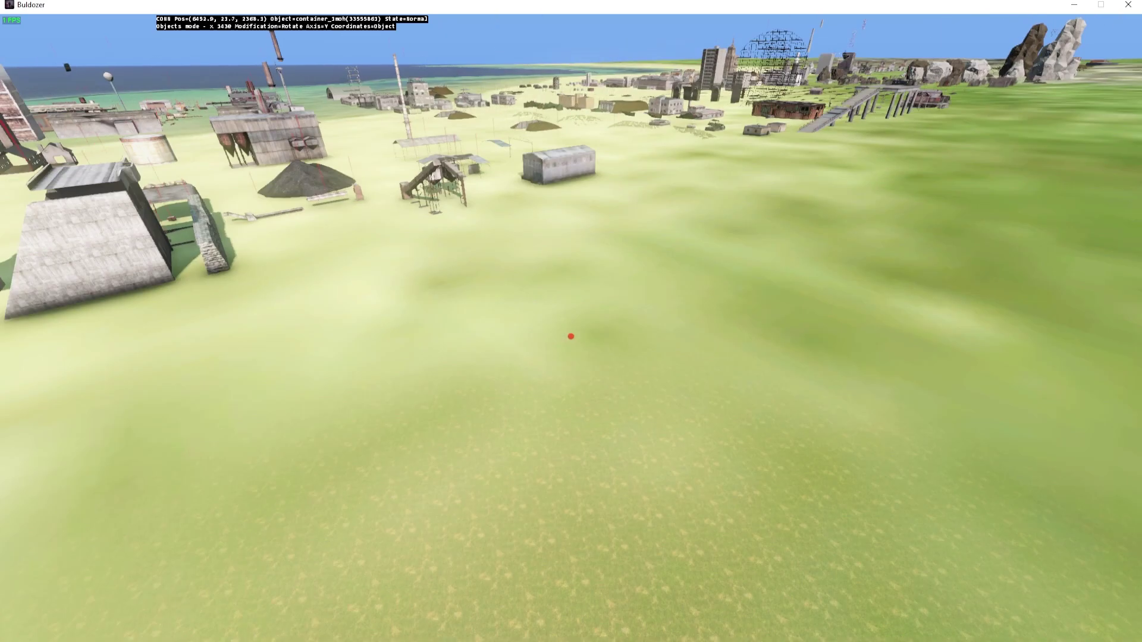
key("shift+d")
key("w")
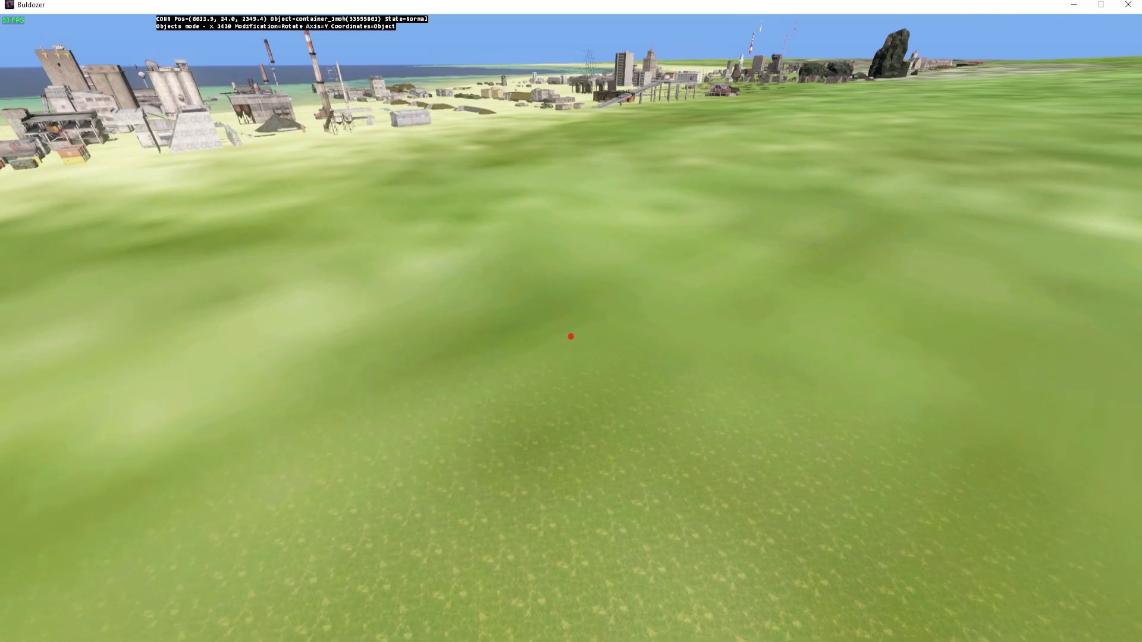
key("shift+a")
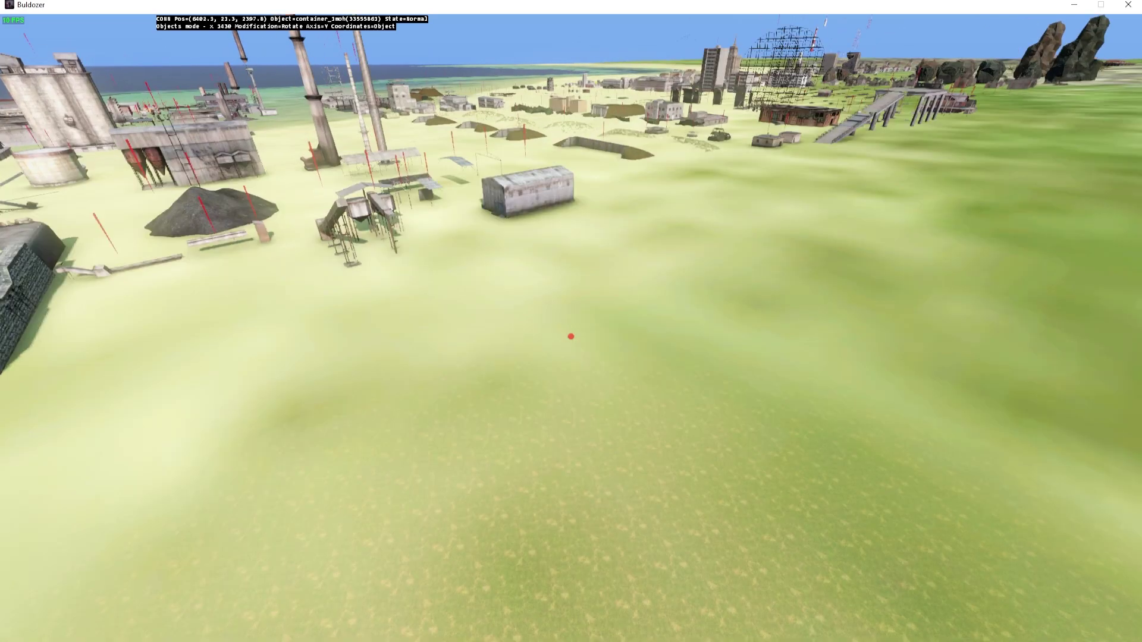
key("w")
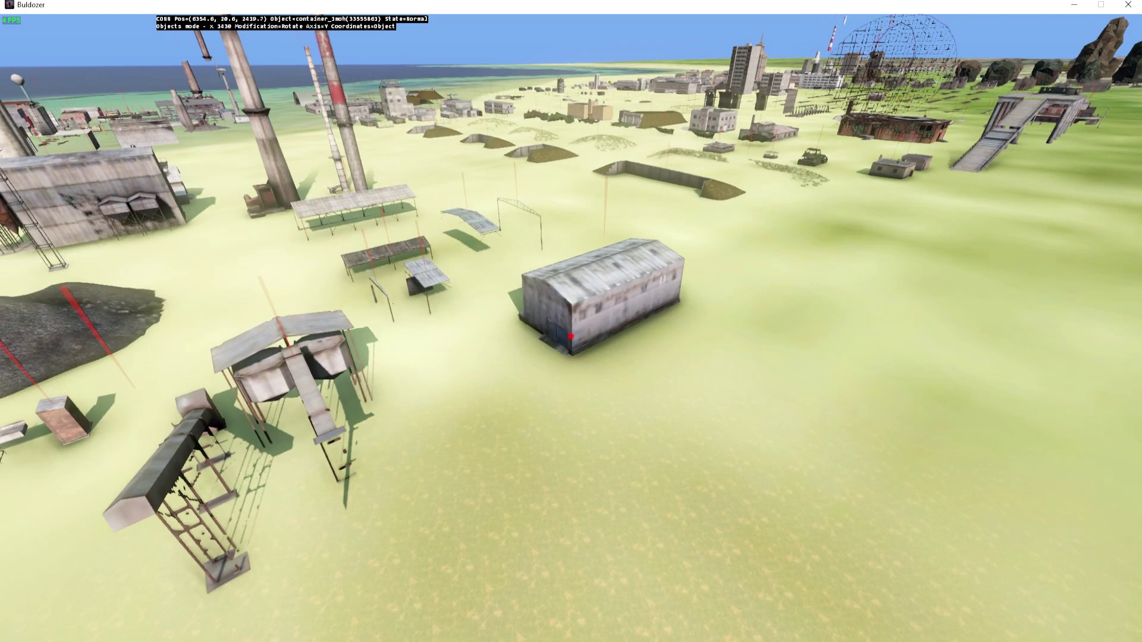
key("s")
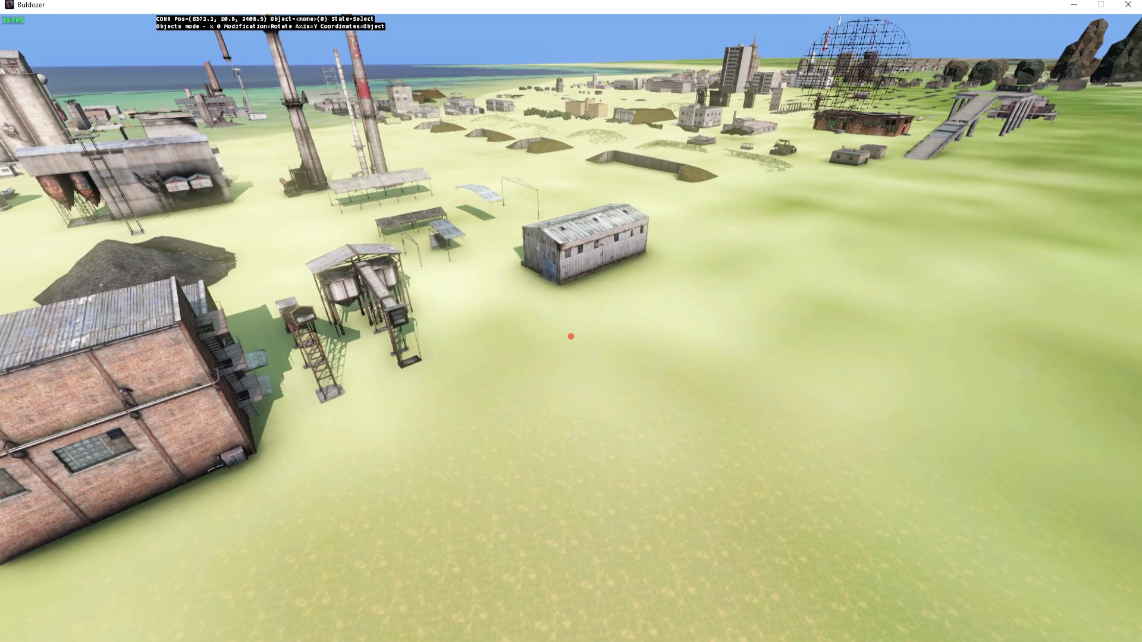
key("w")
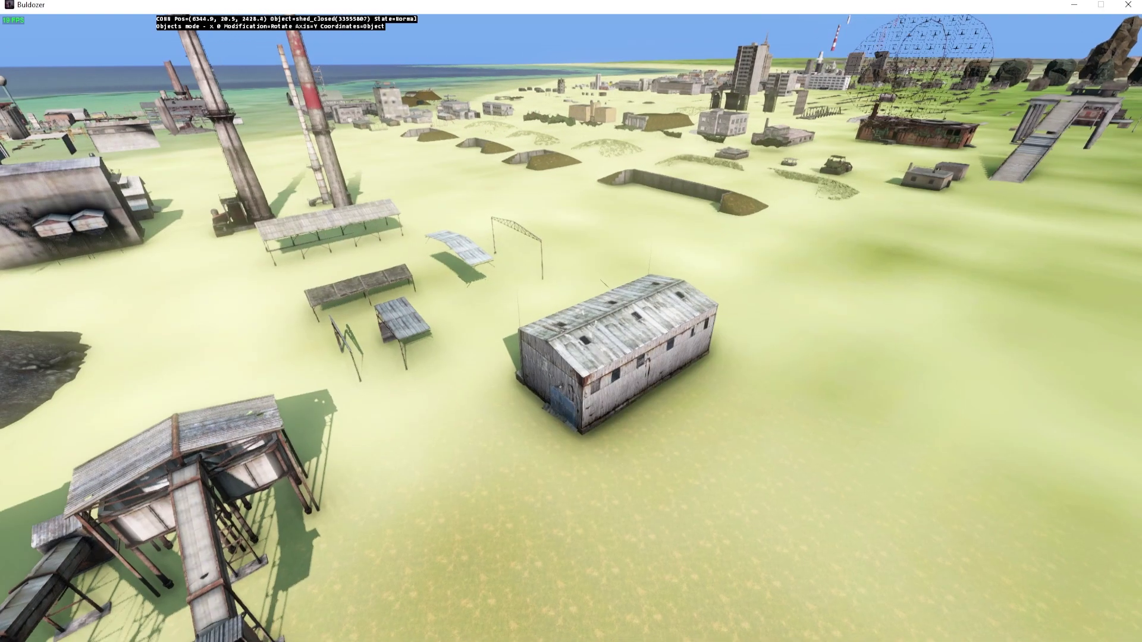
Place a copy of the closed metal shed on the open grass away from the imported objects
key("s")
key("d")
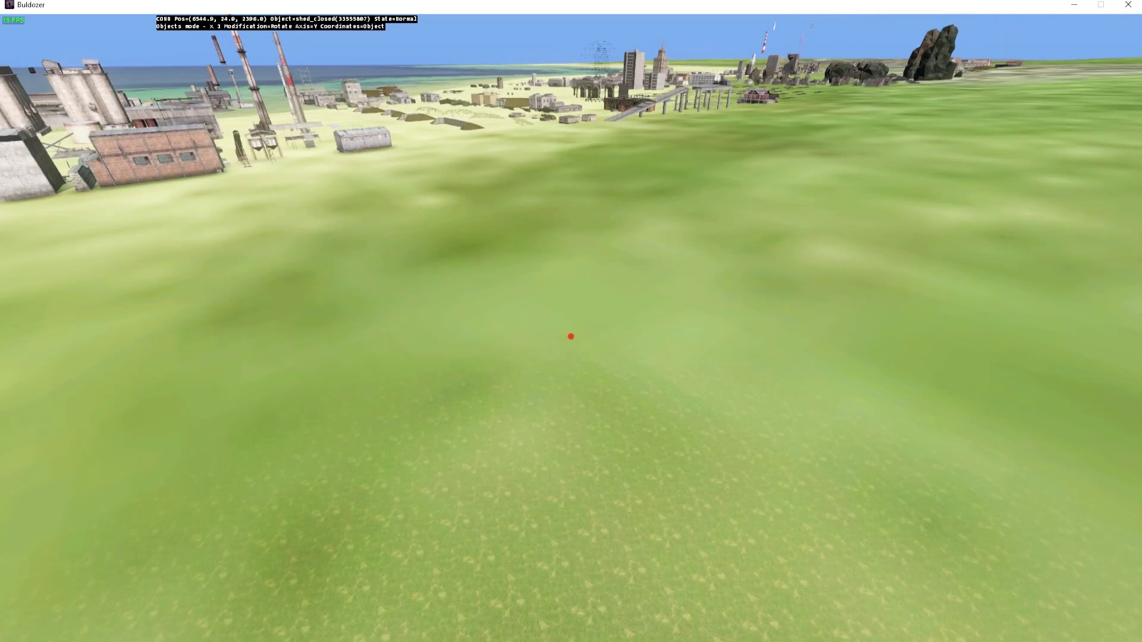
key("Insert")
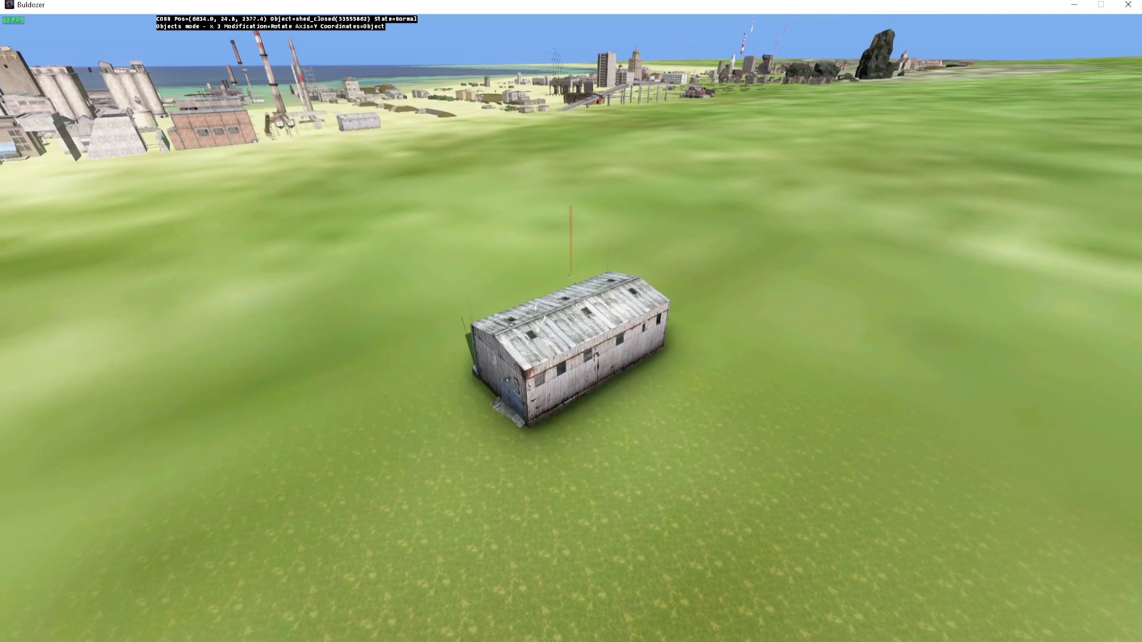
Fly to the fortified nest watchtower among the imported objects and place a copy of it on the grass beside the copied shed
key("w")
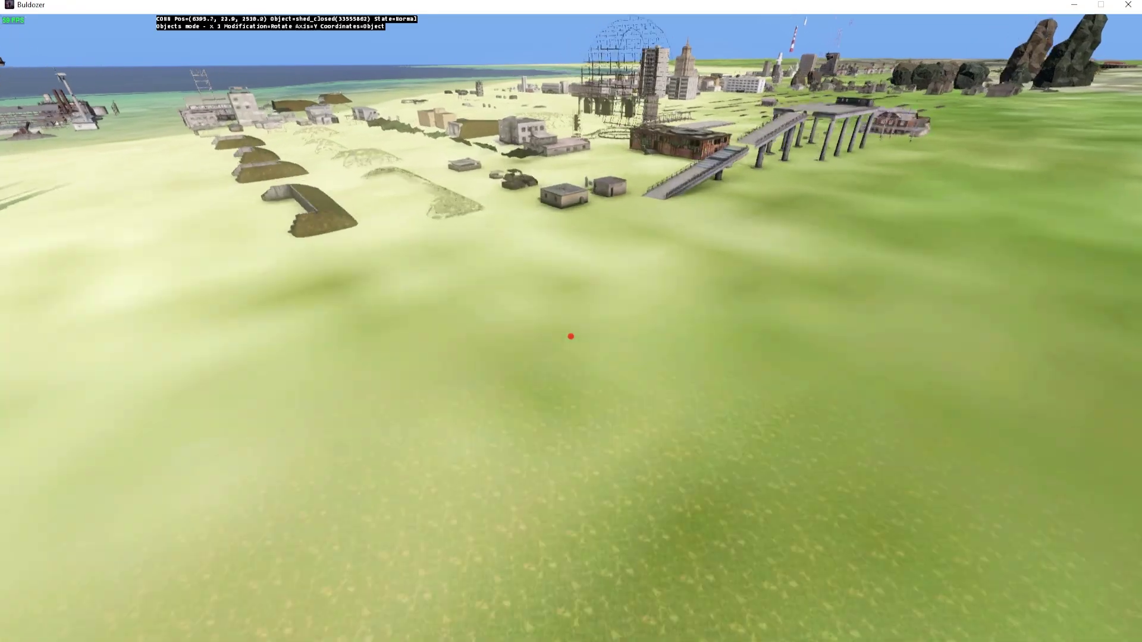
key("w")
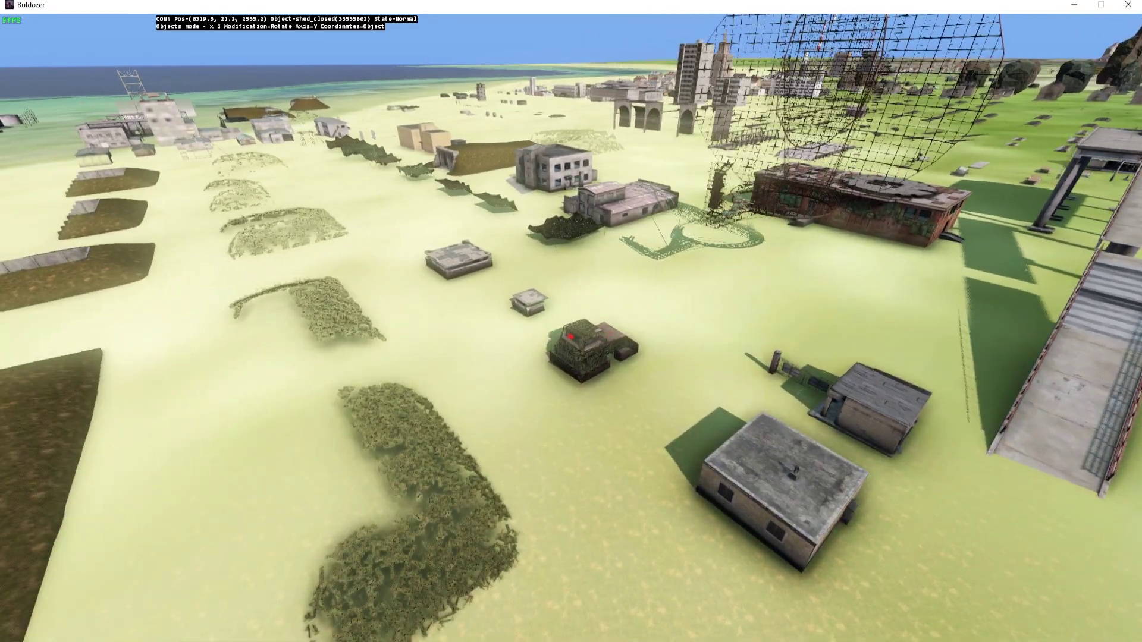
key("s")
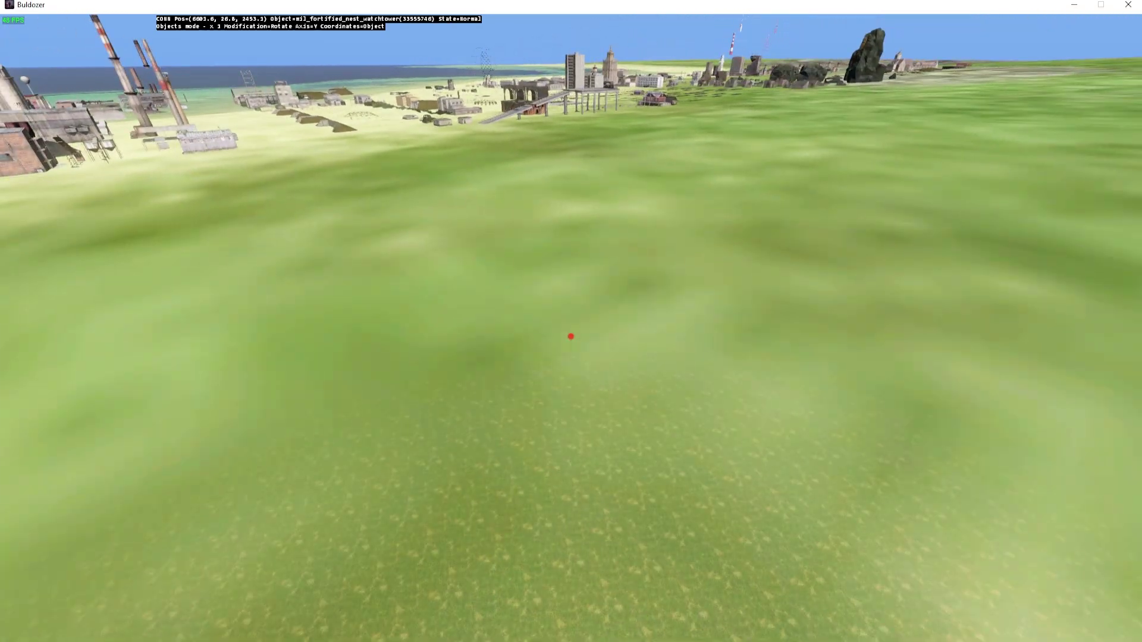
key("w")
key("Insert")
key("w")
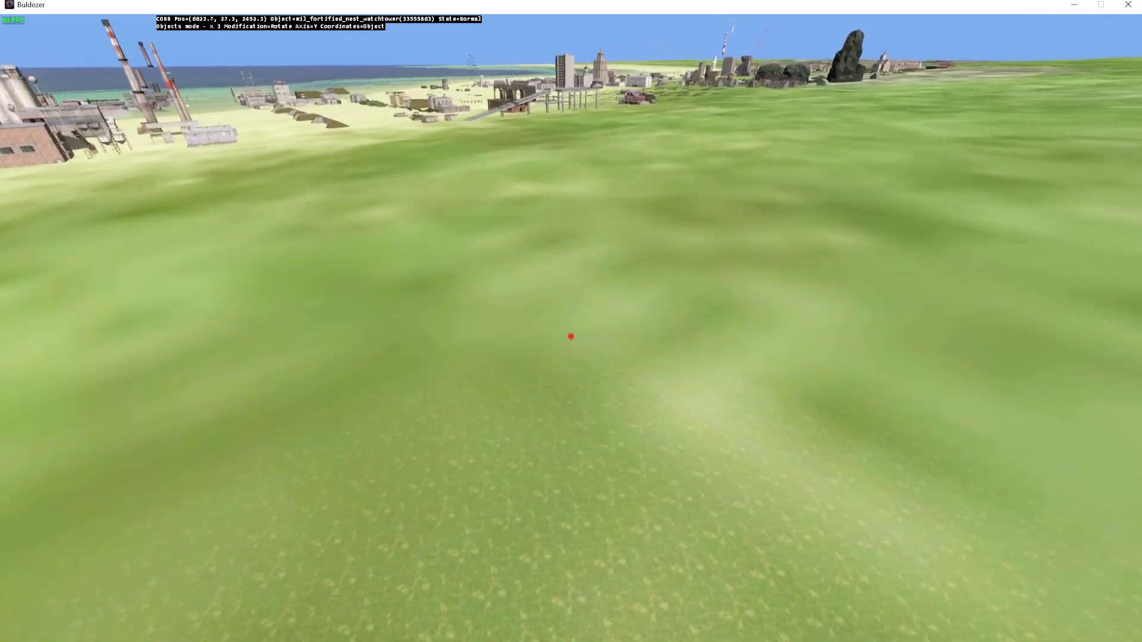
Clear the selection, return to the copied objects, and select the copied shed and watchtower together
key("s")
left_click(571, 336)
key("w")
key("a")
key("s")
key("d")
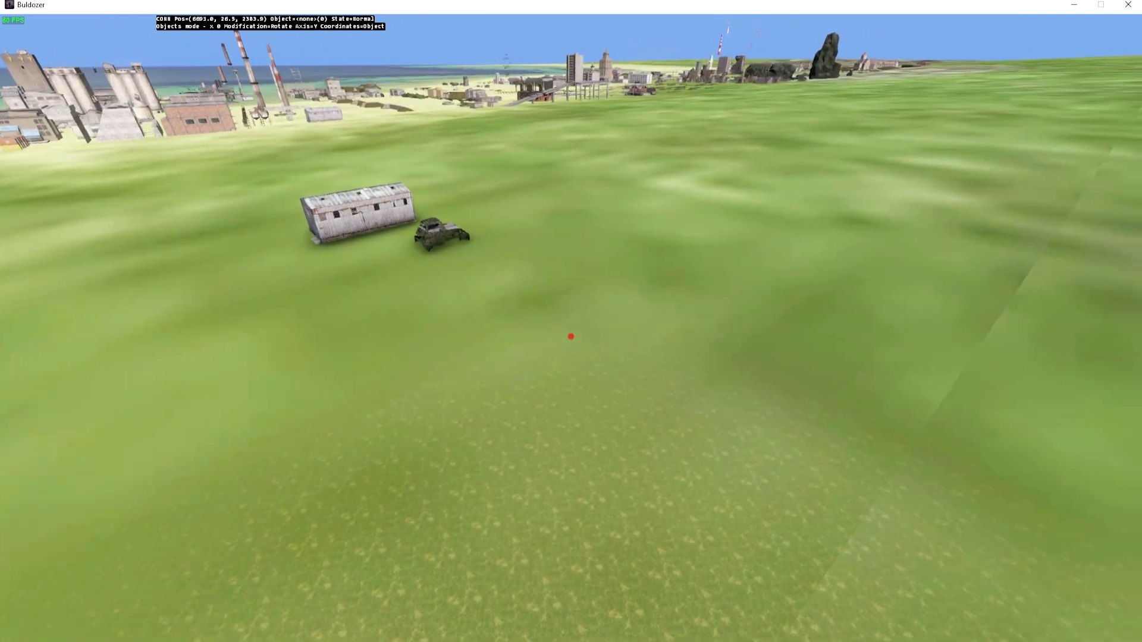
key("w")
key("w")
left_click(571, 336)
key("s")
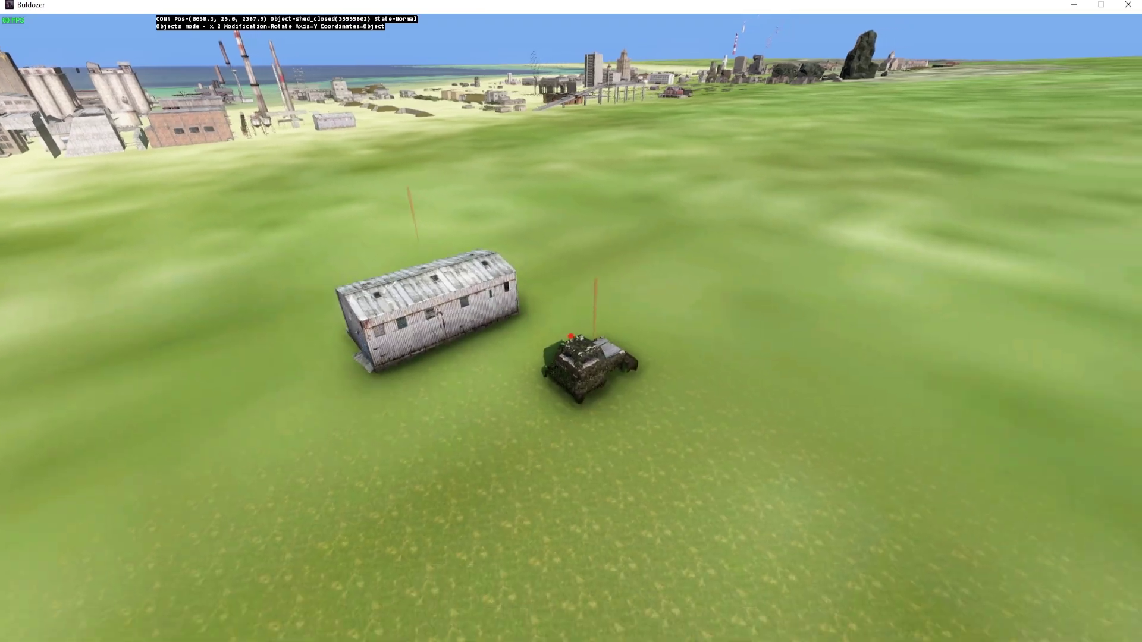
key("w")
key("s")
Switch to Terrain Builder and paste the selected shed and watchtower pair on the land farther east, at about 210500 E, 4300 N
key("alt+Tab")
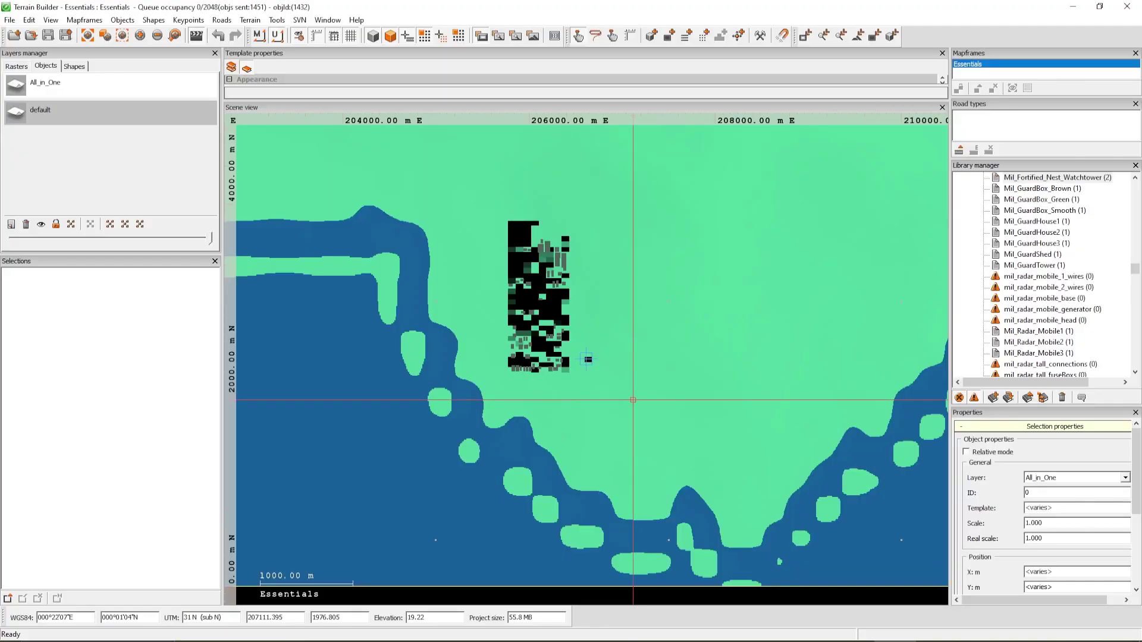
scroll(581, 350, "up", 7)
left_click_drag(642, 401, 552, 349)
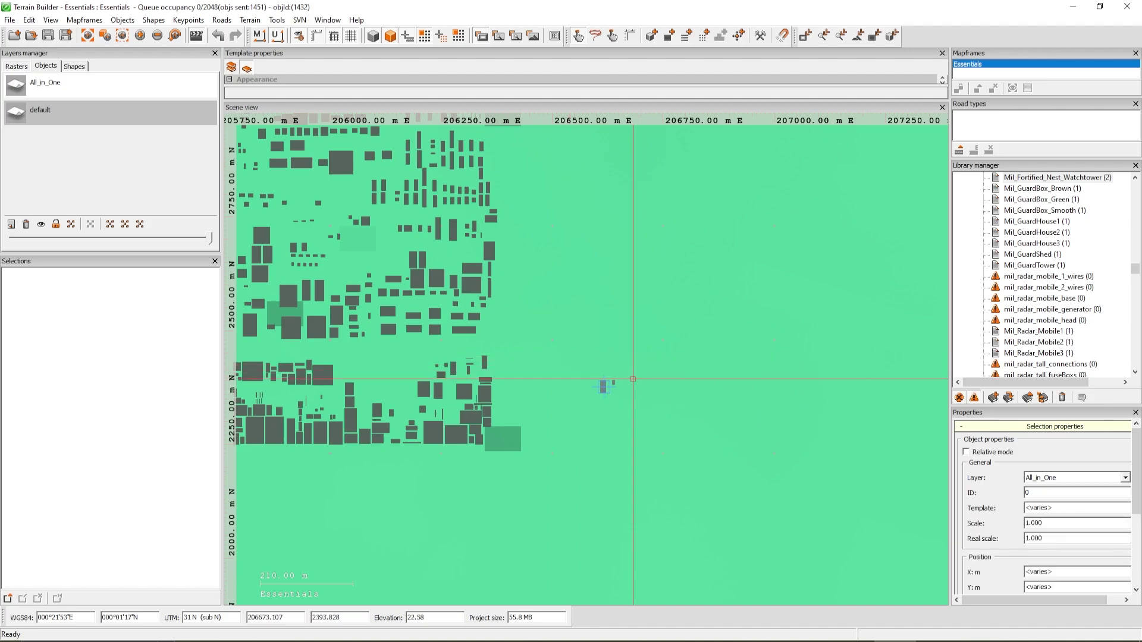
scroll(690, 372, "down", 5)
scroll(670, 377, "down", 2)
middle_click_drag(670, 377, 410, 457)
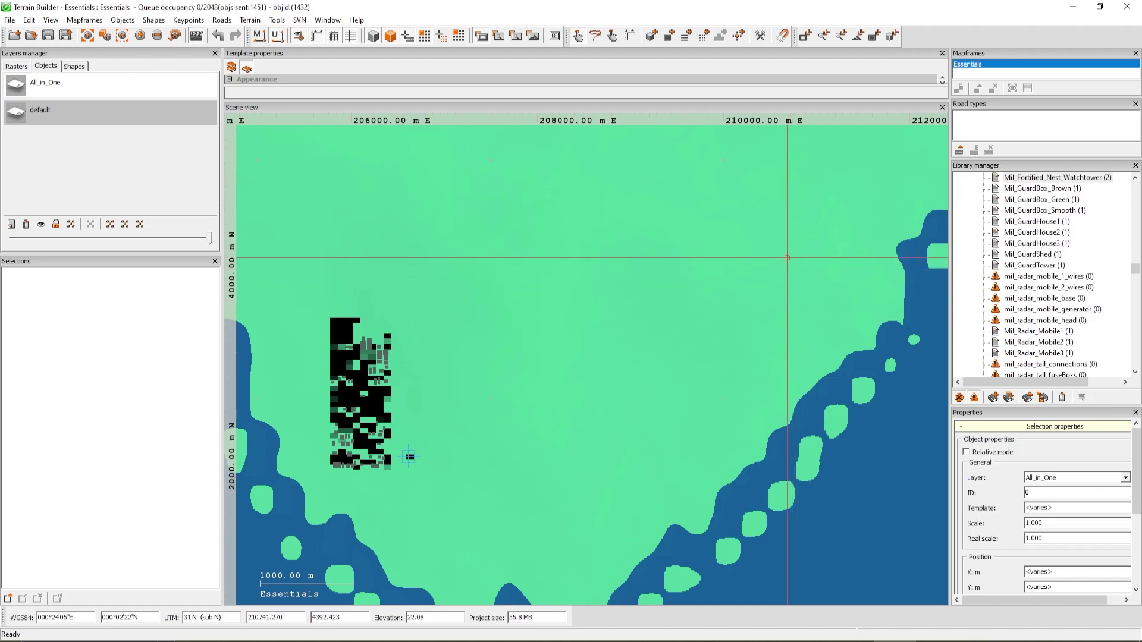
scroll(753, 245, "up", 4)
scroll(790, 272, "up", 10)
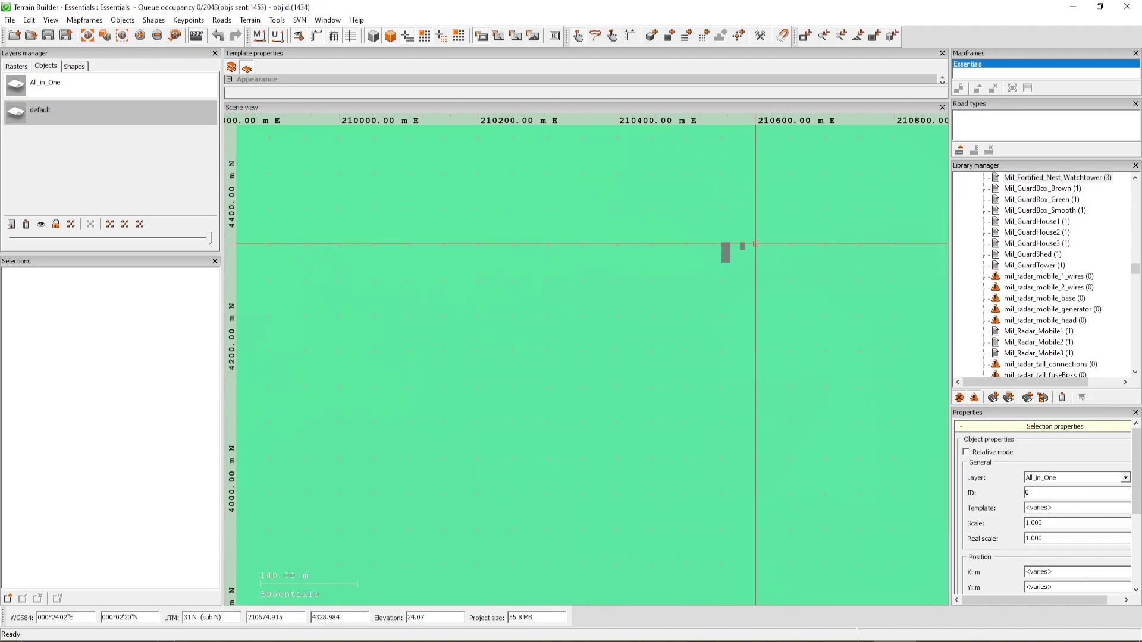
Place the Buldozer camera just beside the pasted pair and switch to the Buldozer window
scroll(670, 339, "down", 4)
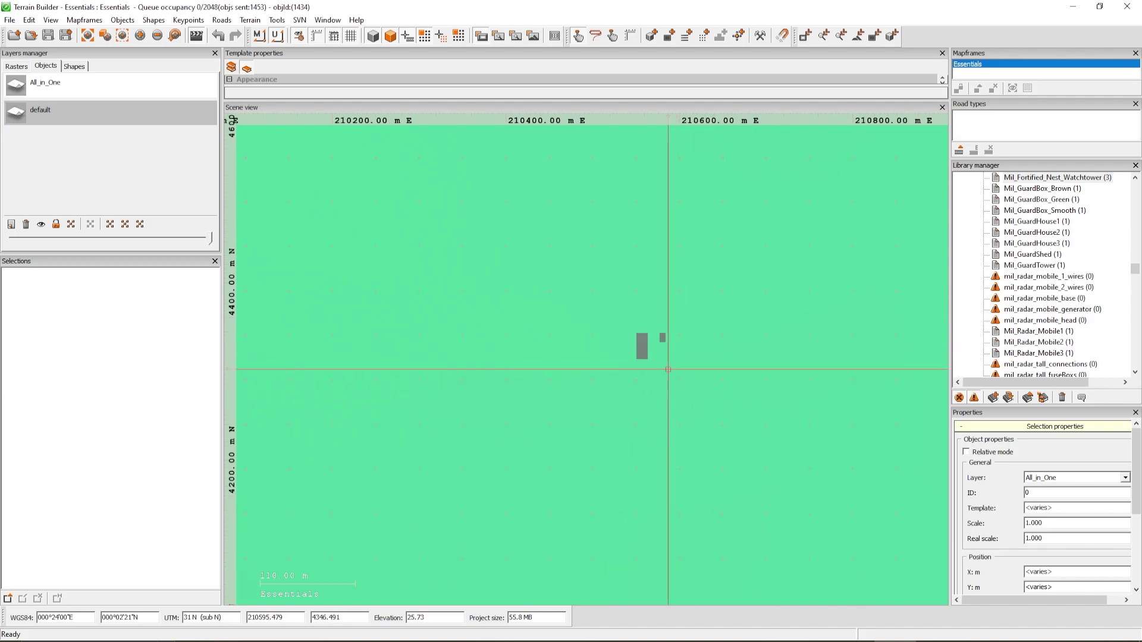
scroll(663, 369, "down", 3)
scroll(673, 373, "down", 1)
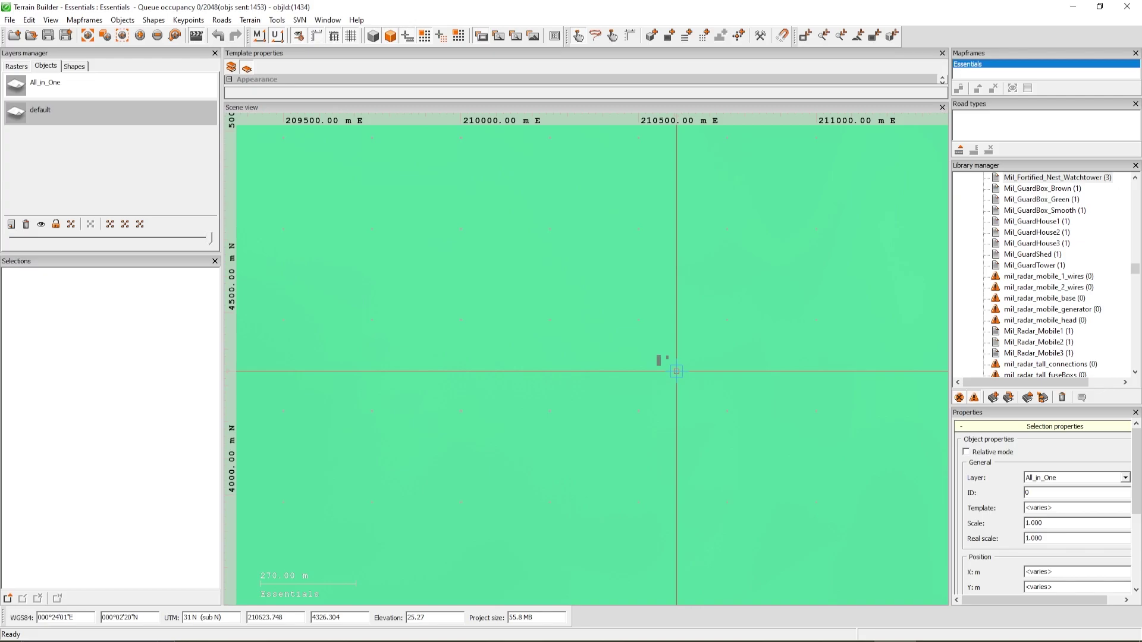
key("alt+Tab")
Circle the pasted shed and watchtower in Buldozer to examine their placement from several sides
key("w")
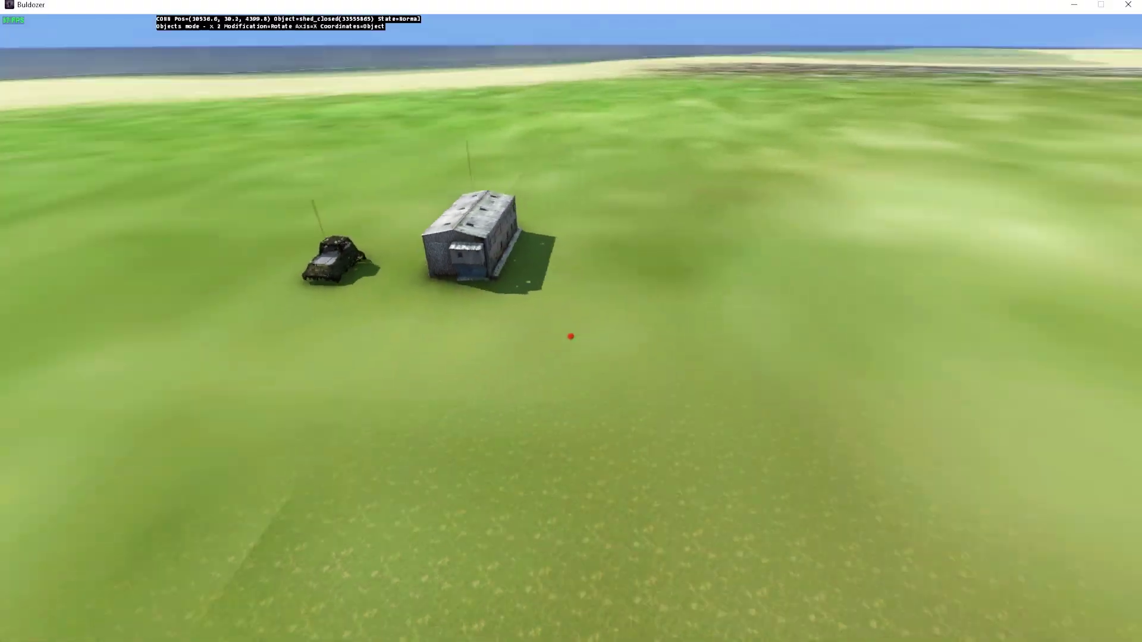
key("w")
key("a")
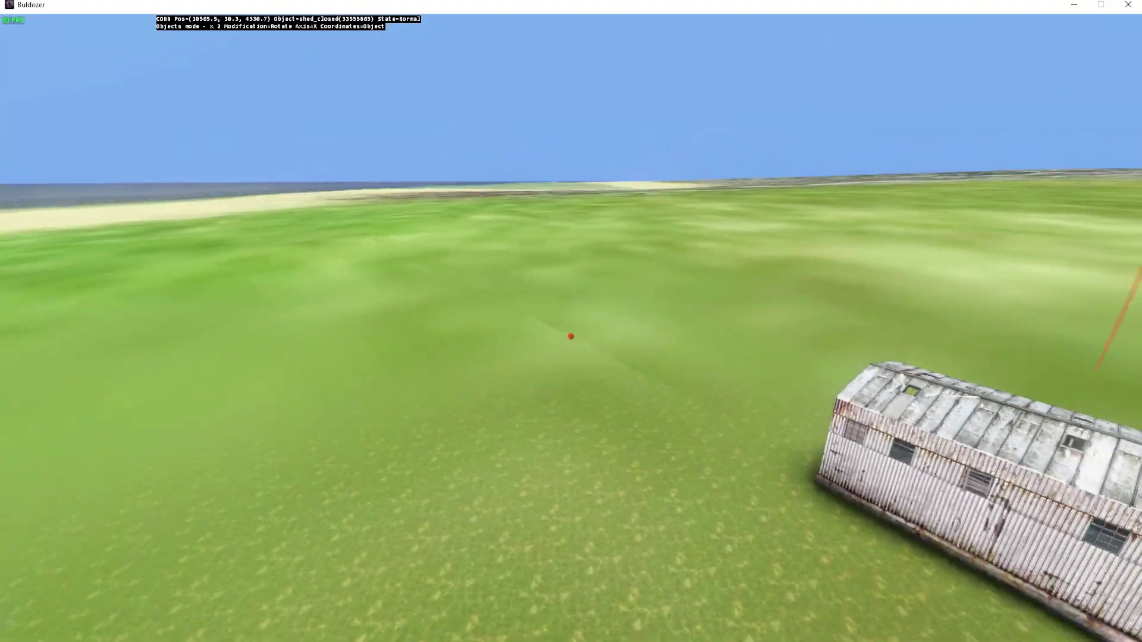
key("w")
key("d")
key("a")
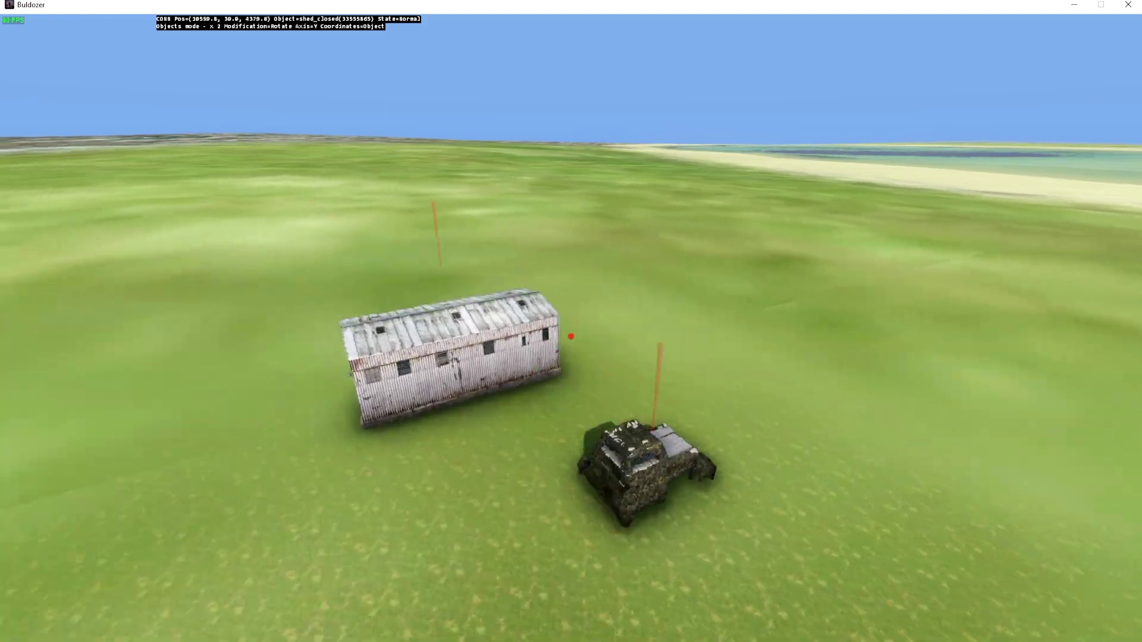
key("d")
key("a")
key("d")
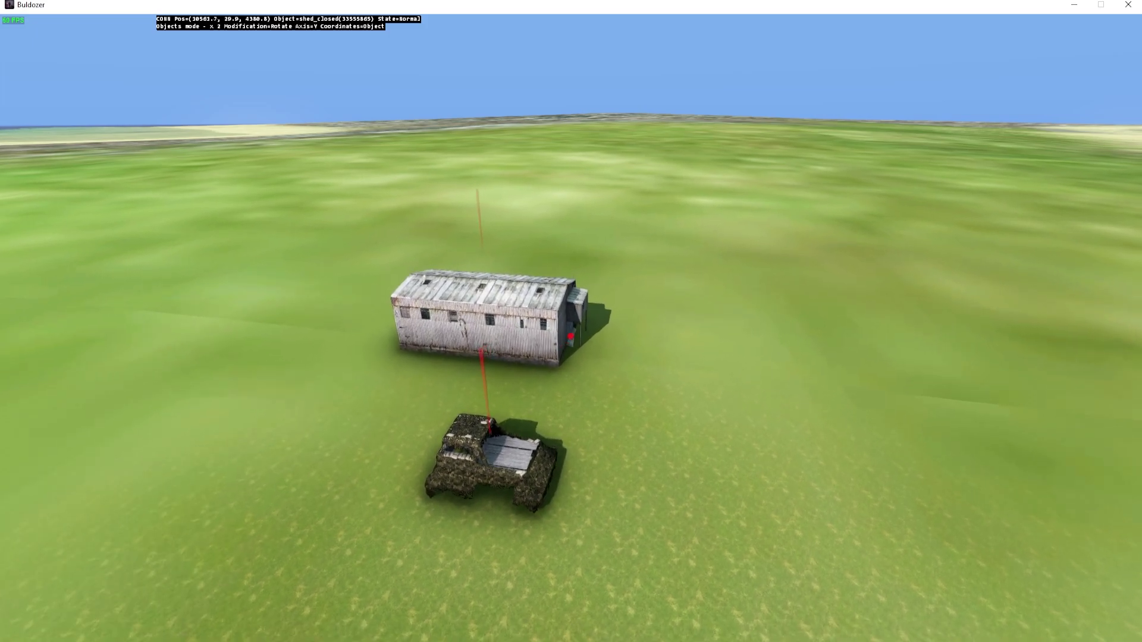
key("a")
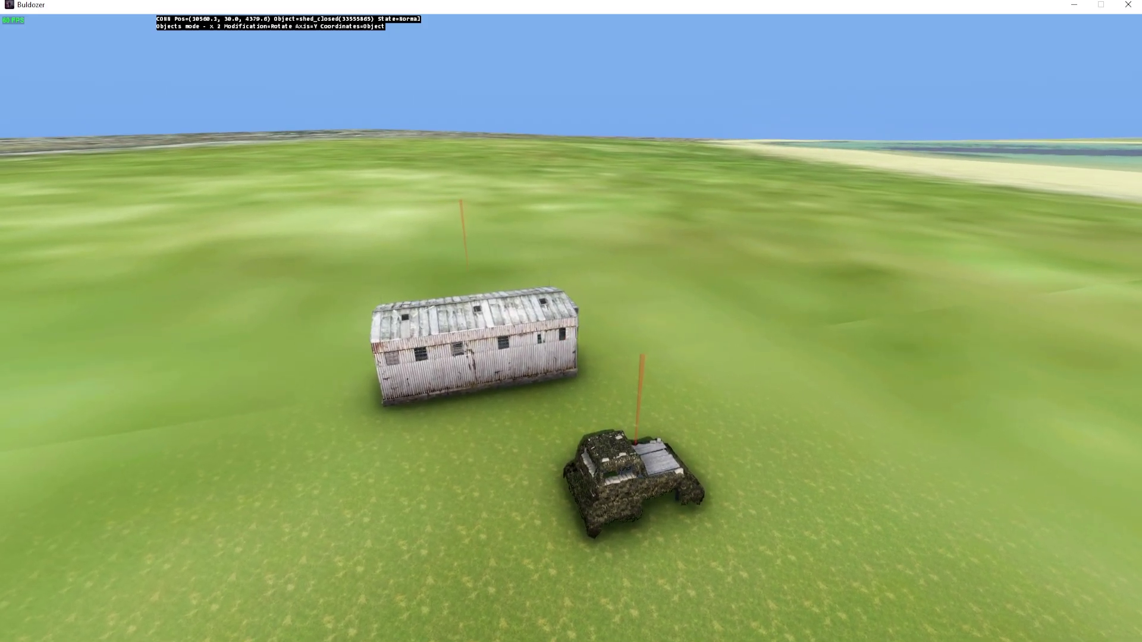
View the shed and watchtower under a lower sun and examine their shadows from both sides
key("a")
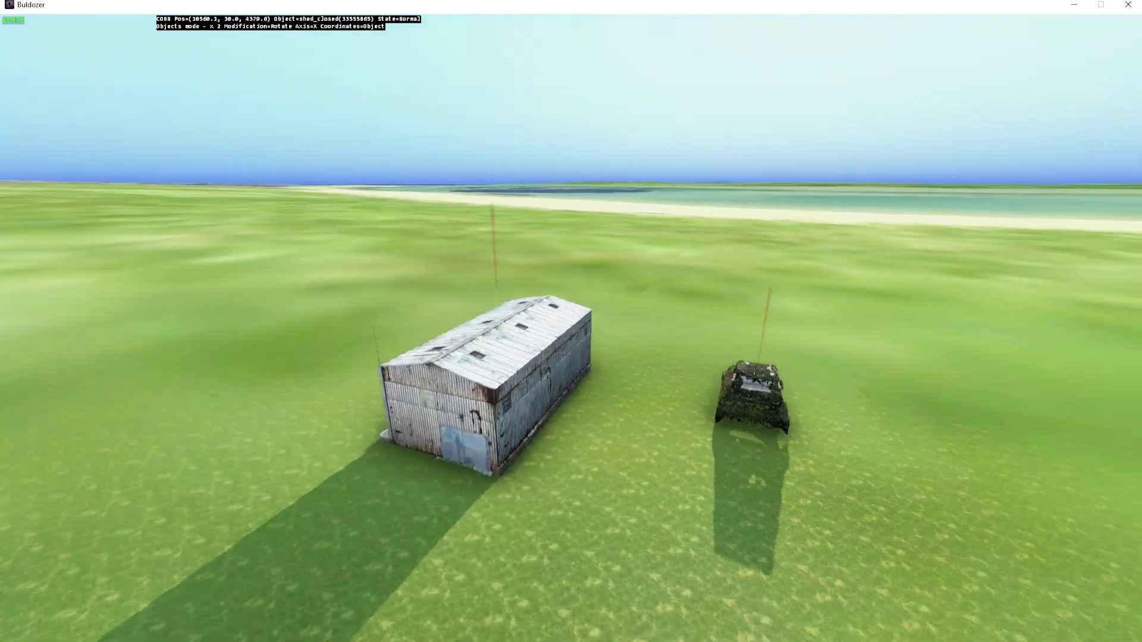
key("a")
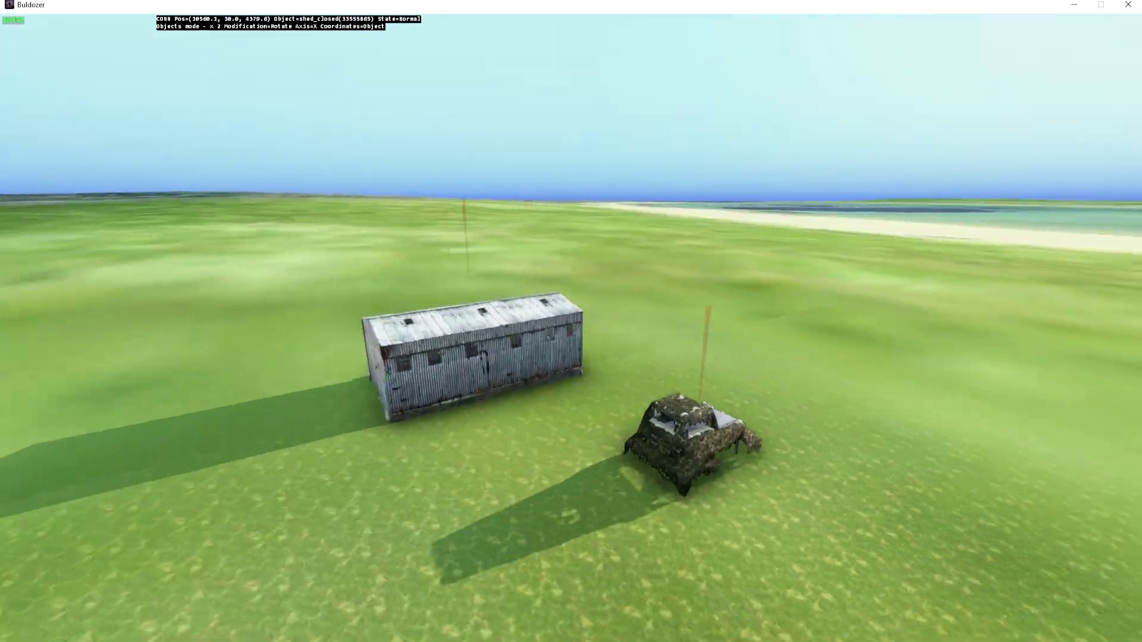
key("d")
key("d")
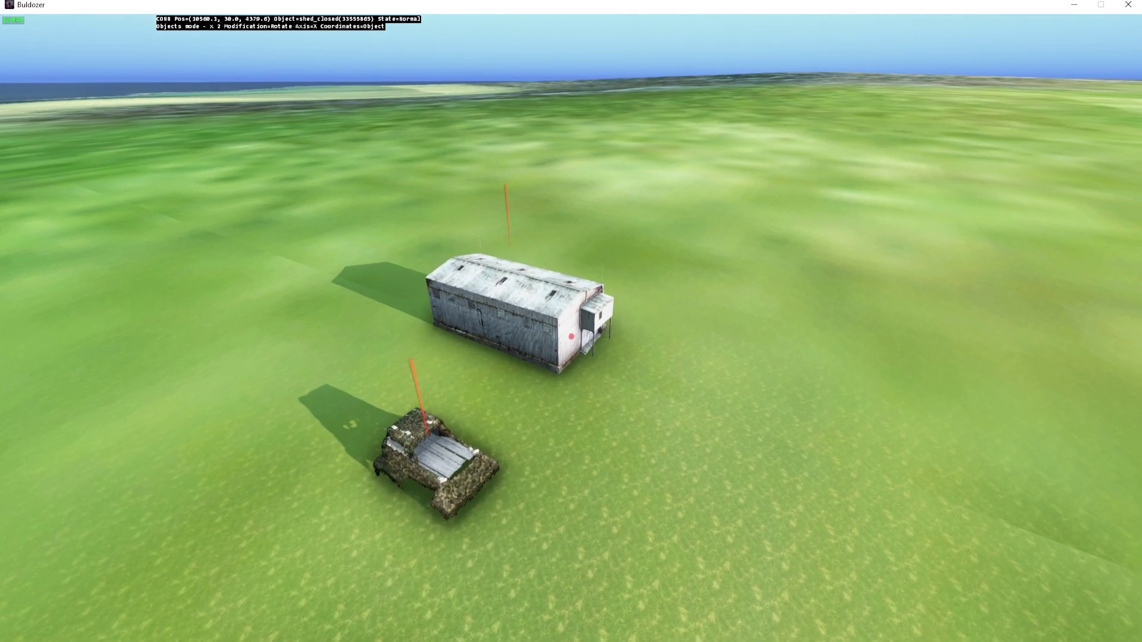
Switch the rotation axis to Y and back to X, and return from the Brush tool to Objects mode
key("y")
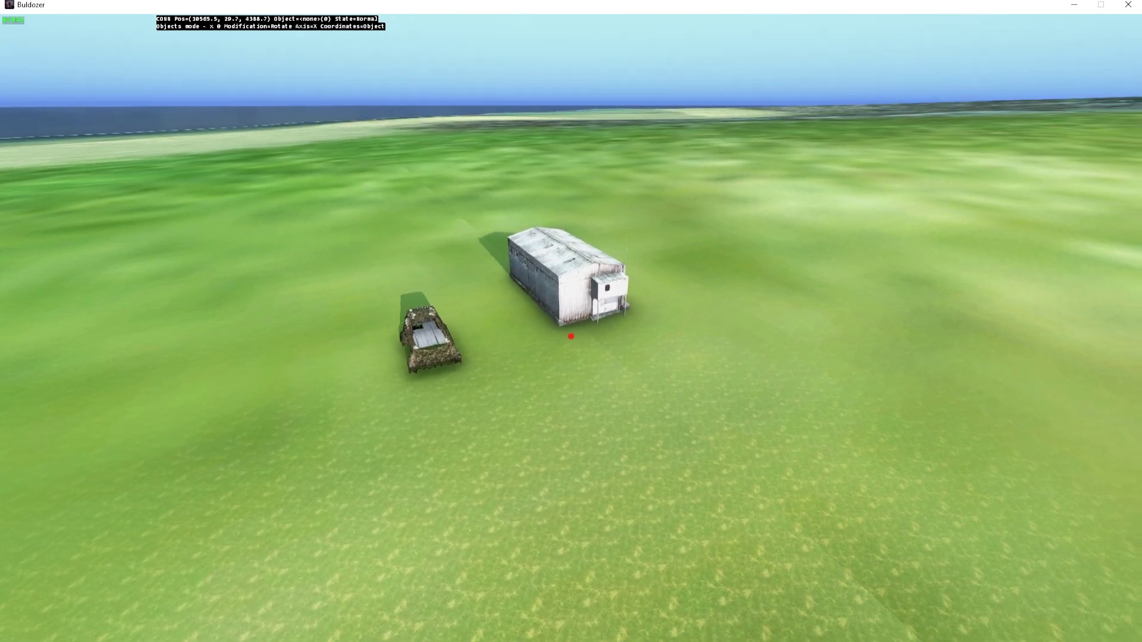
key("y")
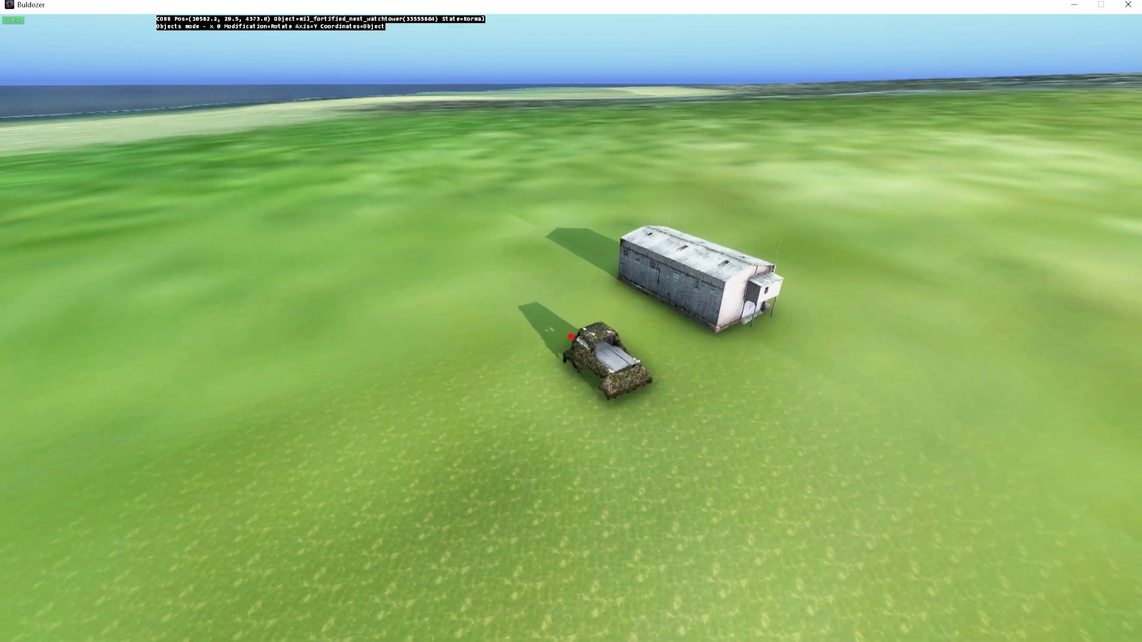
key("x")
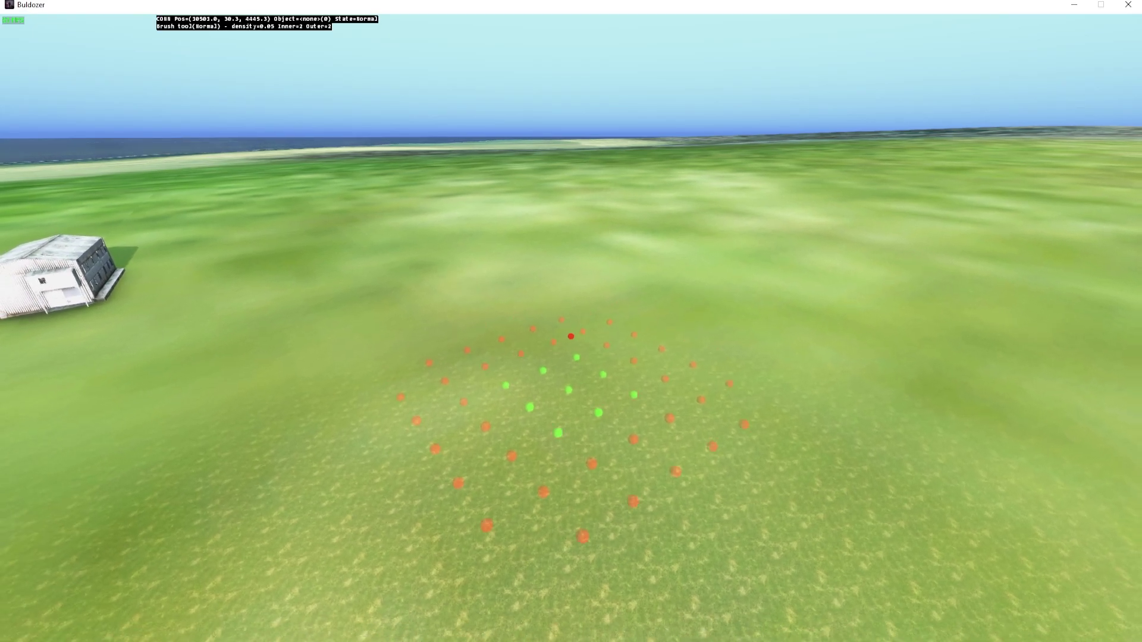
key("b")
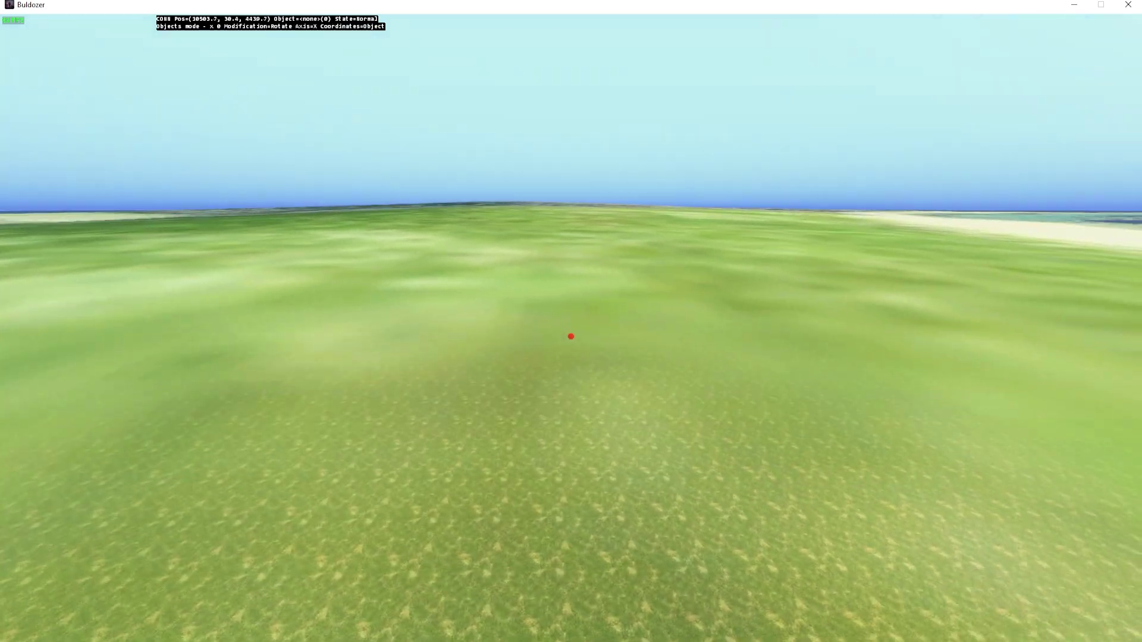